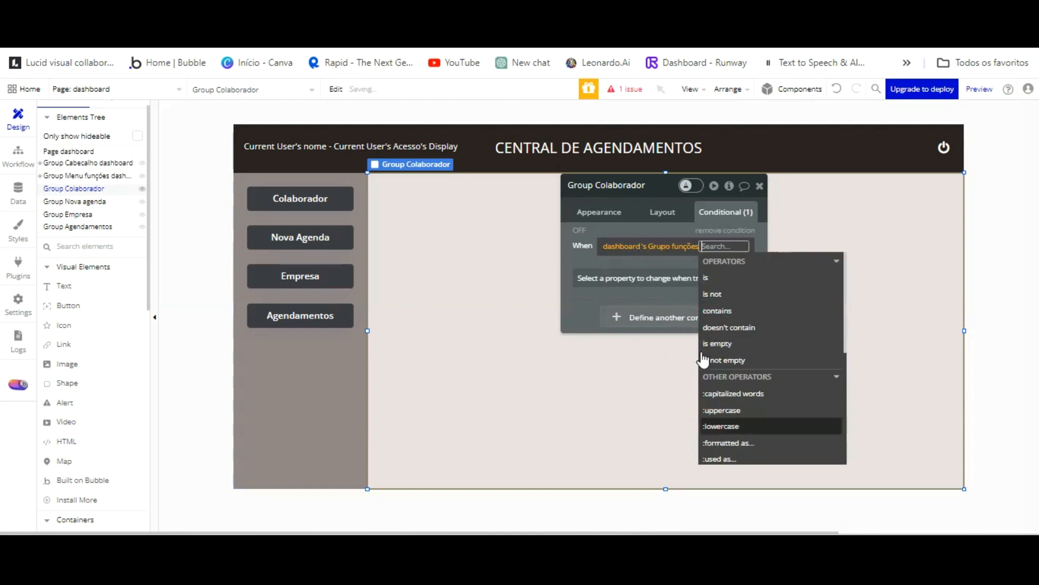
Choose the 'is' operator in the Group Colaborador condition.
left_click(706, 278)
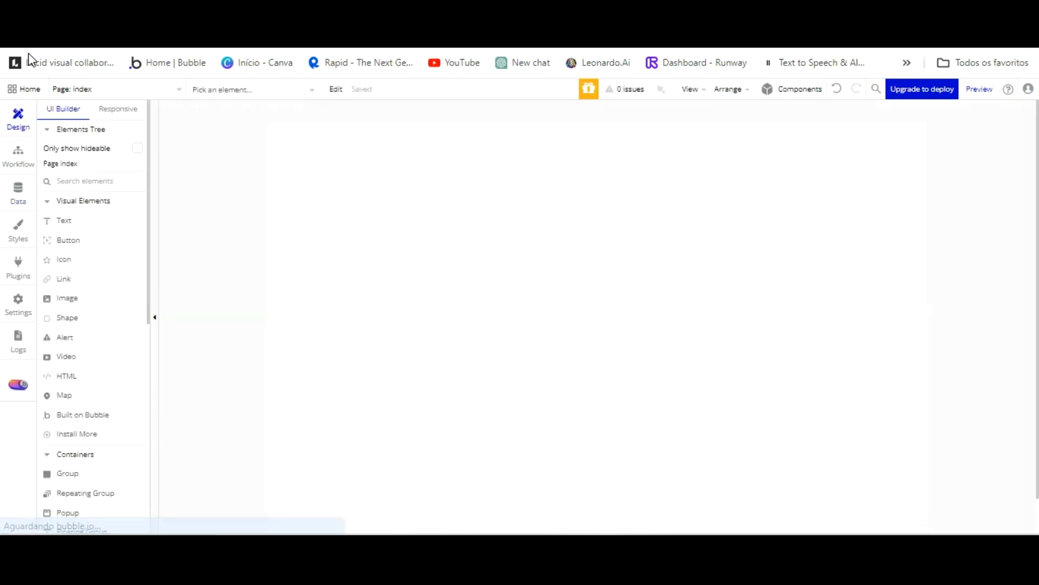
Look through the page list, workflow, data and plugins panels, ending on Data types.
left_click(181, 90)
left_click(181, 90)
left_click(20, 161)
left_click(20, 191)
left_click(19, 266)
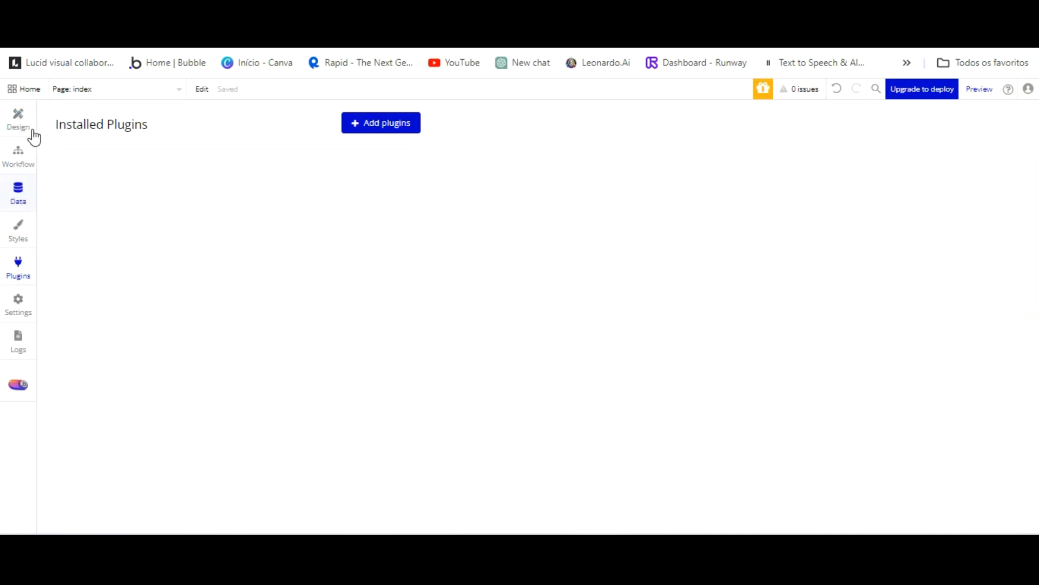
left_click(18, 192)
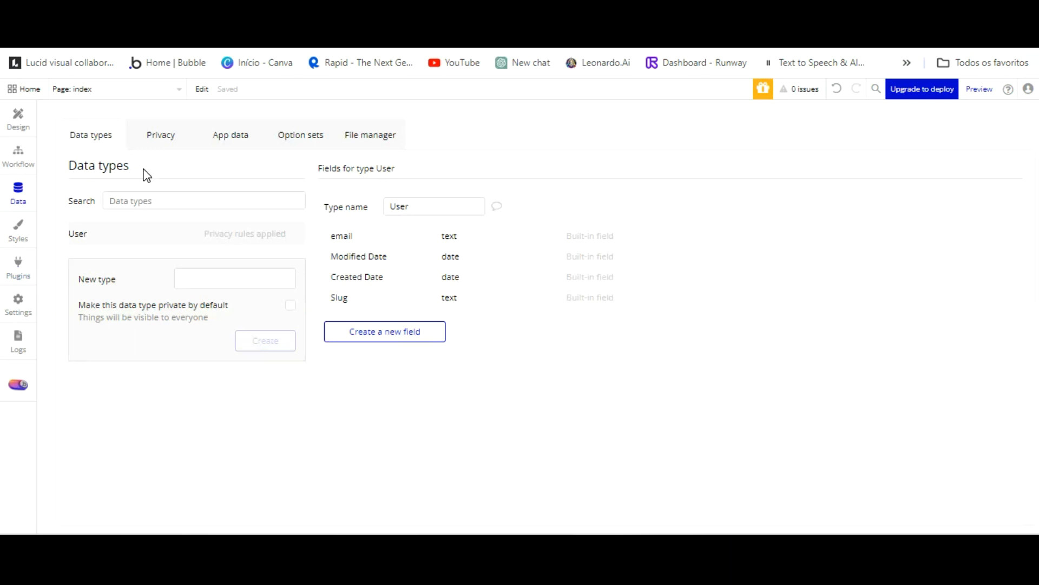
Add two text fields, 'nome' and 'senha', to the User type.
left_click(395, 331)
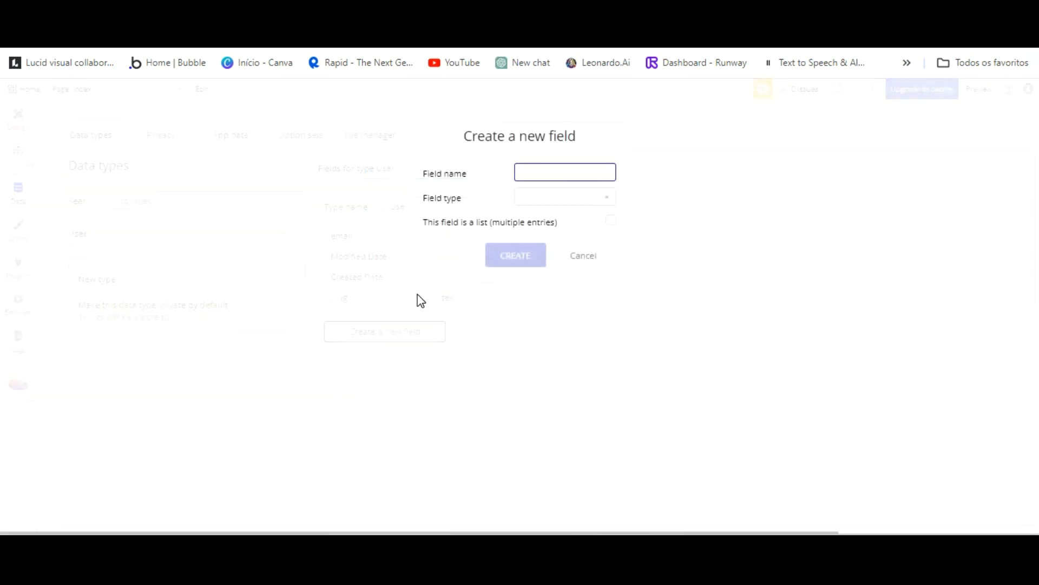
type("nome")
left_click(604, 138)
left_click(596, 197)
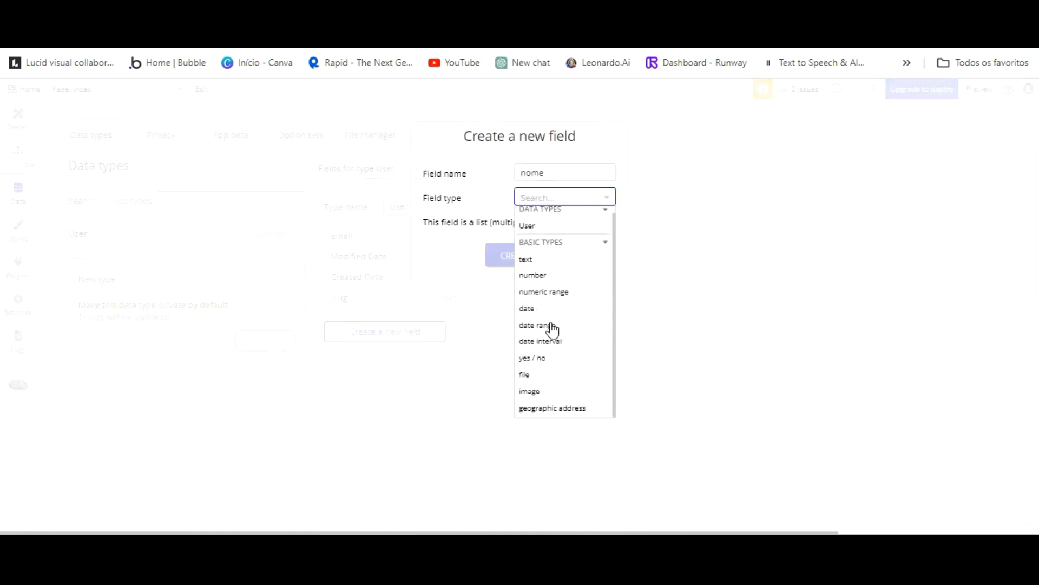
left_click(526, 258)
left_click(515, 255)
left_click(397, 350)
type("senha")
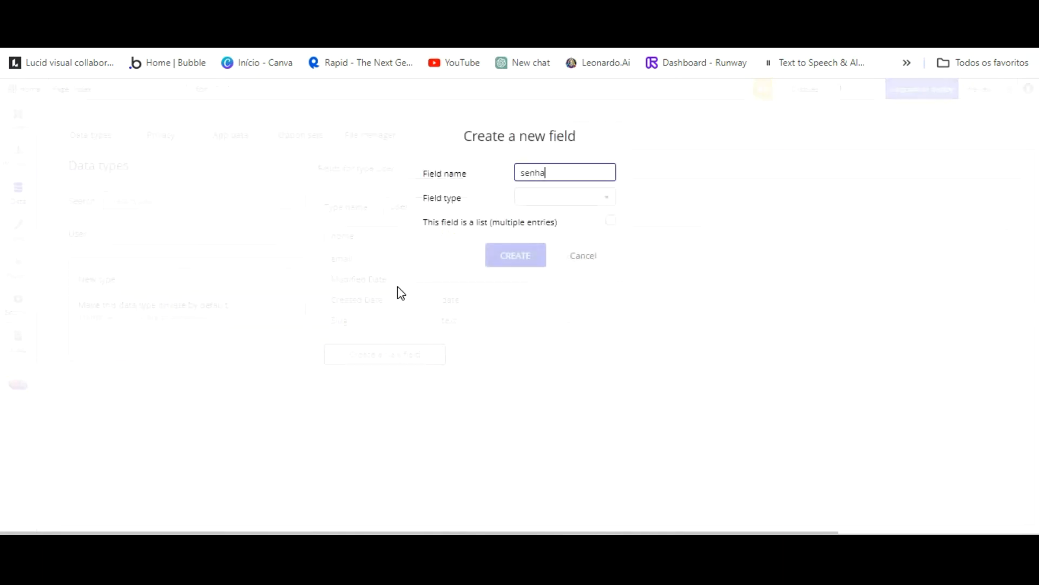
left_click(568, 197)
left_click(517, 259)
left_click(499, 261)
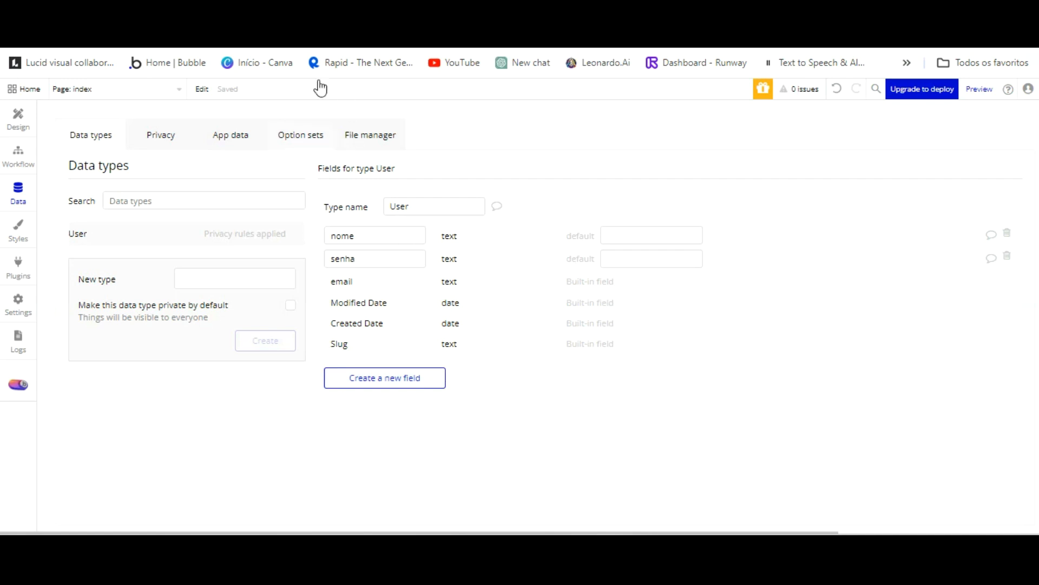
Open Option sets, skip the tutorial and create the 'Acesso' option set.
left_click(308, 145)
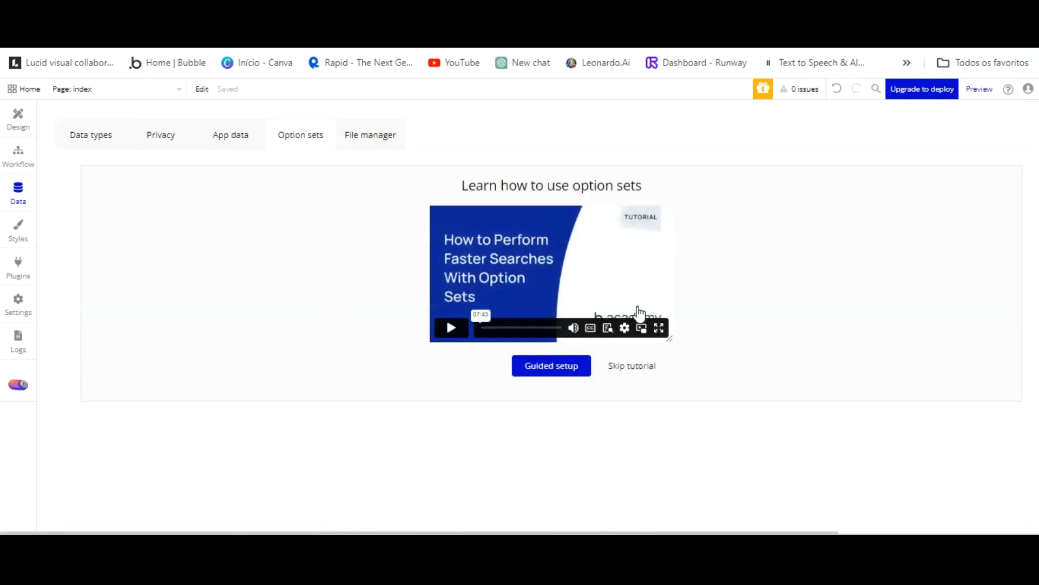
left_click(631, 366)
left_click(242, 258)
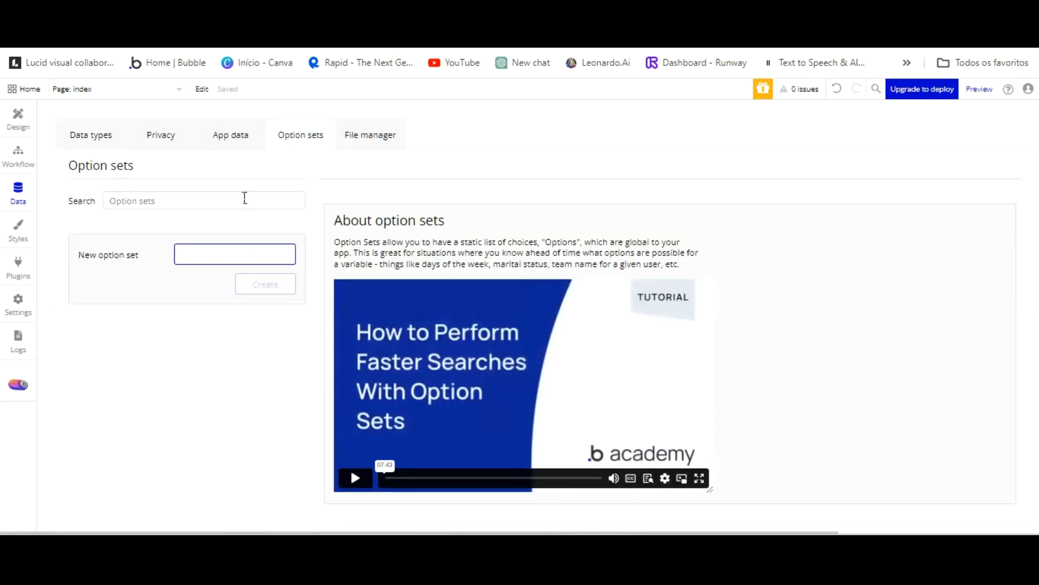
type("Acesso")
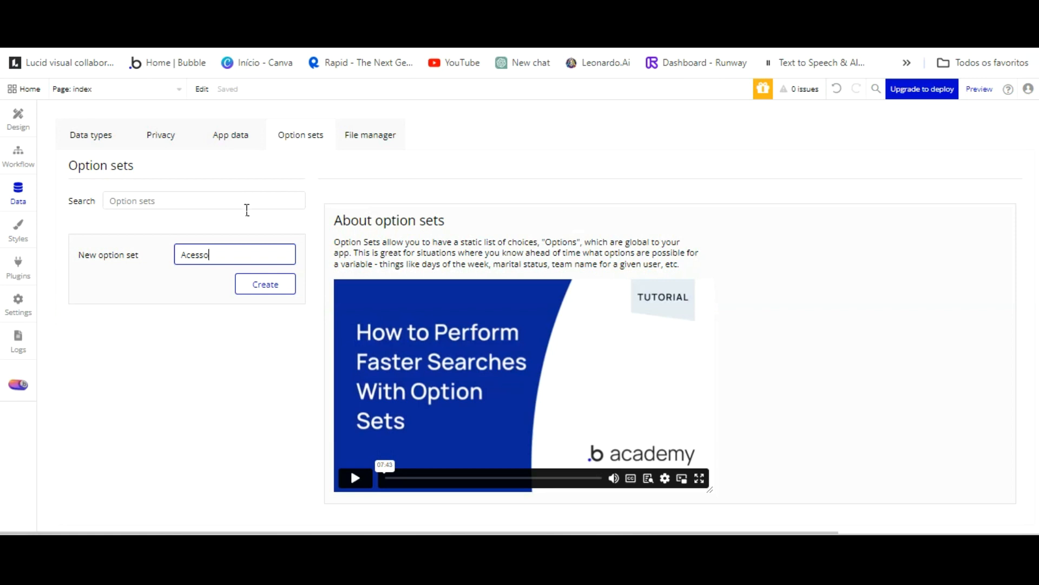
left_click(250, 283)
Add Admin, Colaborador and Paciente to Acesso, then name a new set 'Status pagamento'.
left_click(406, 357)
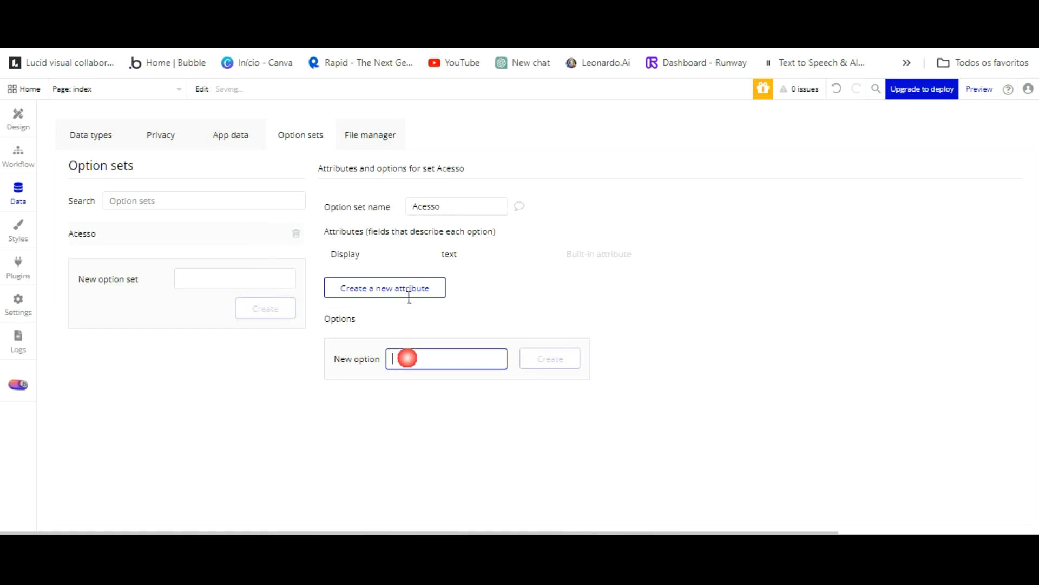
type("Admin")
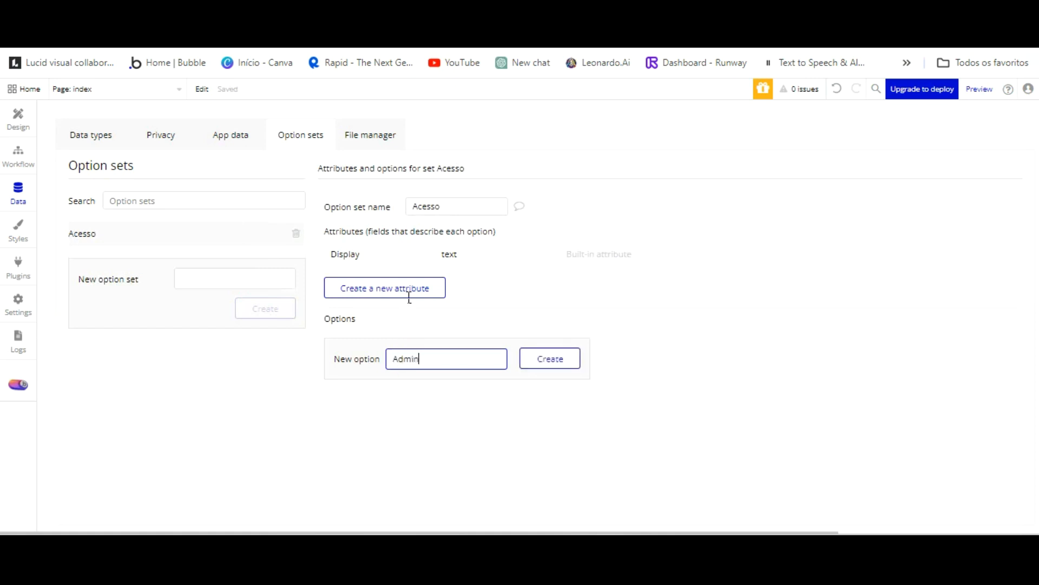
key("Return")
left_click(446, 381)
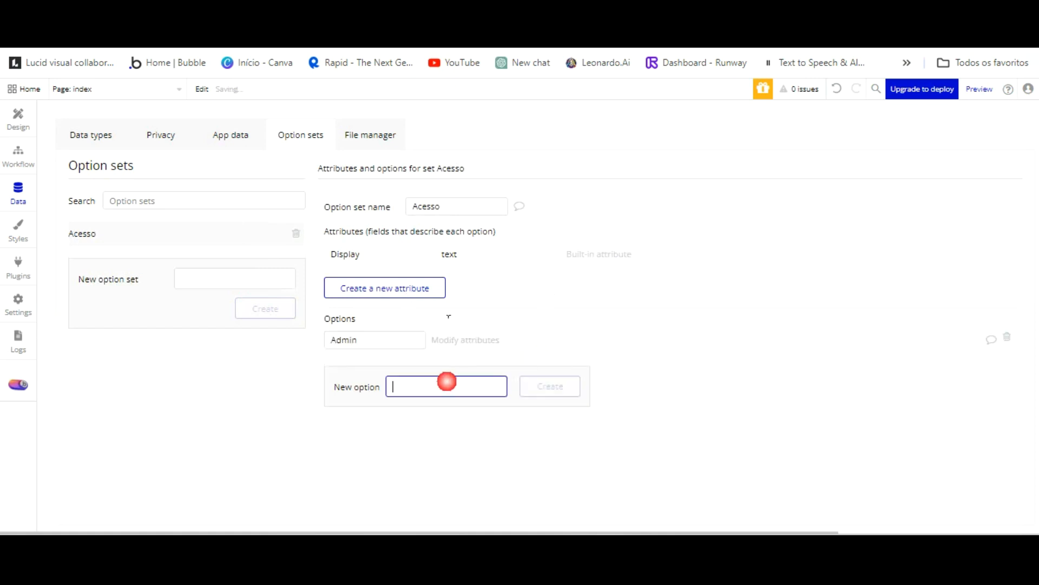
type("Colaborador")
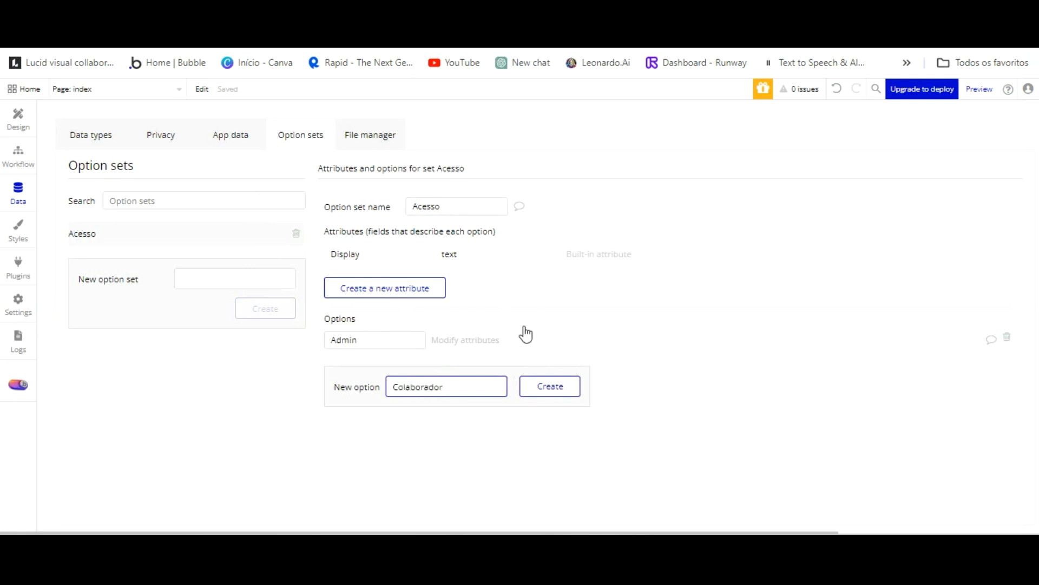
left_click(550, 386)
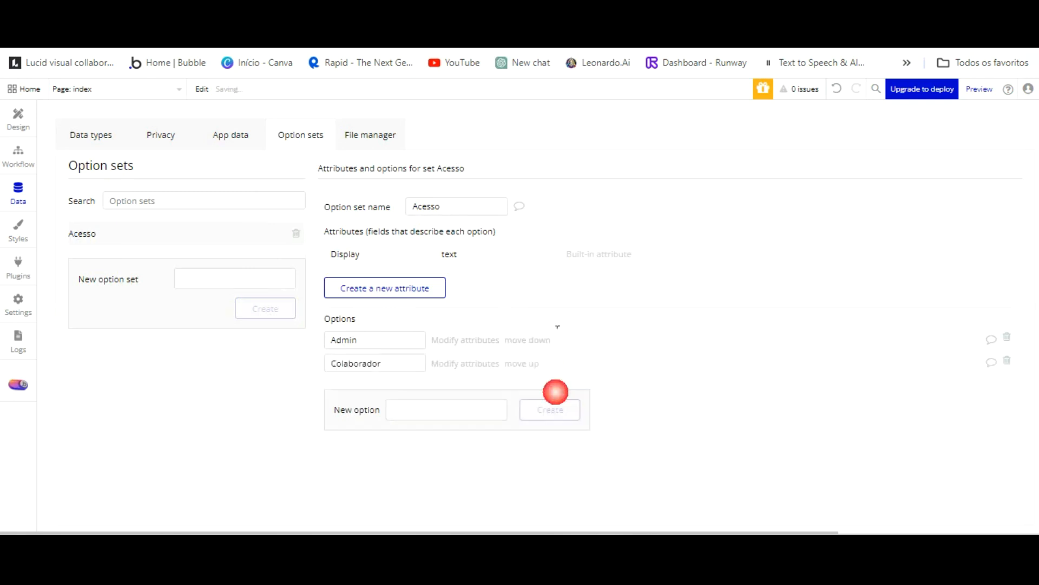
type("Paciente")
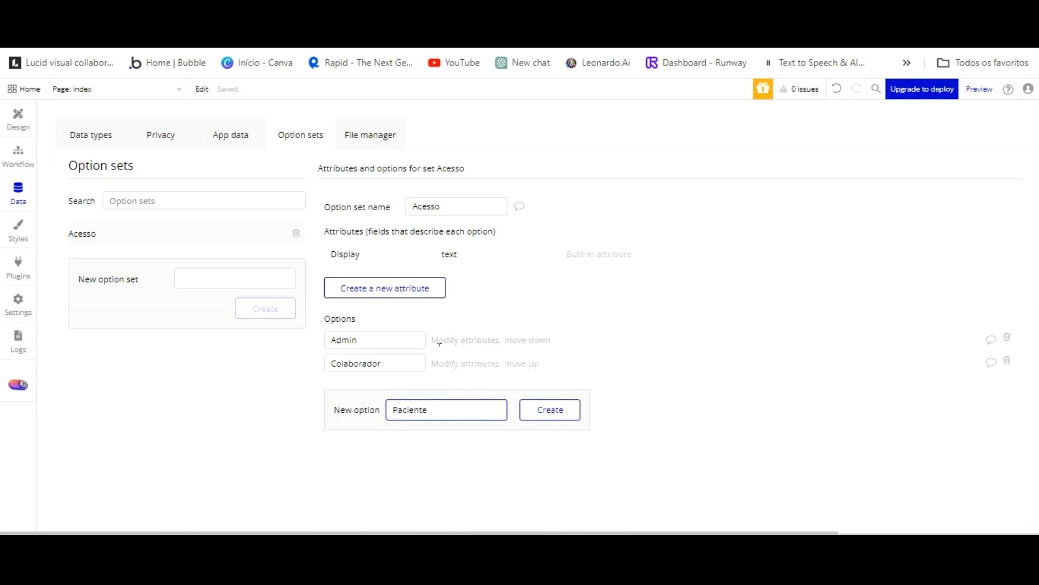
key("Return")
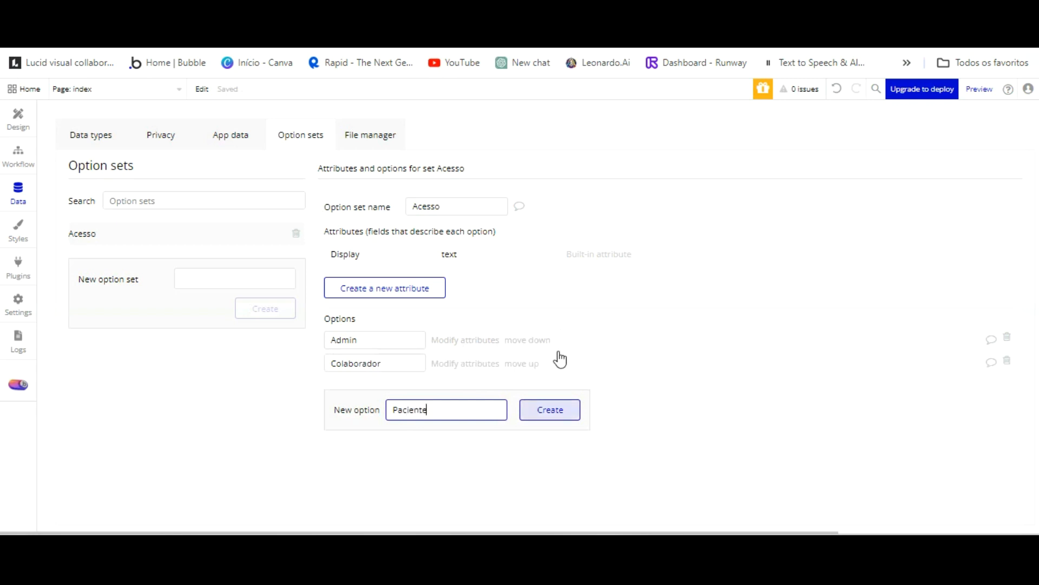
left_click(242, 282)
type("Status pagamento")
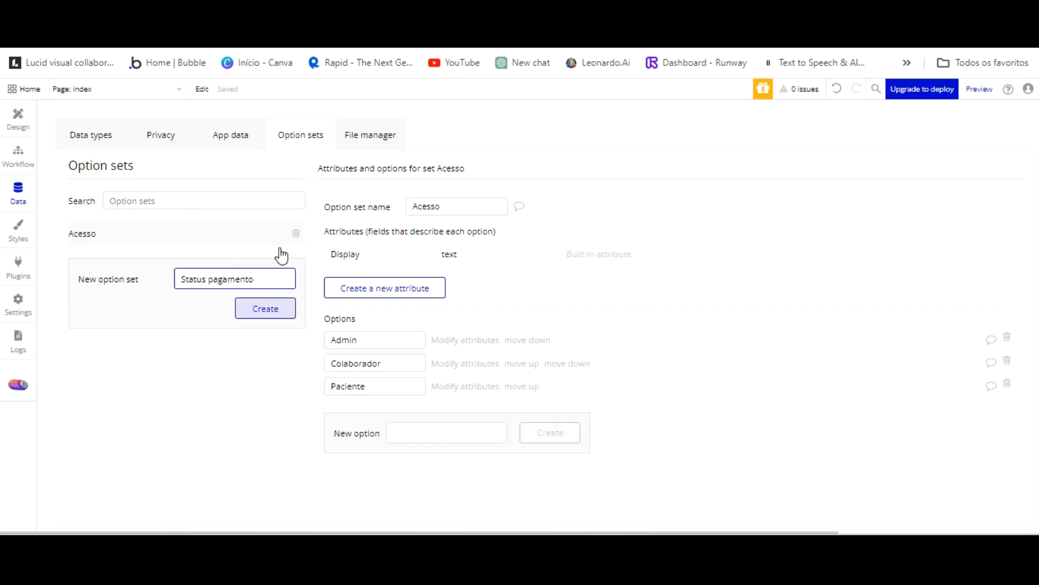
Create 'Status pagamento' with options Pago and Pendente, fixing the Pendente typo.
left_click(270, 308)
left_click(431, 353)
type("Pago")
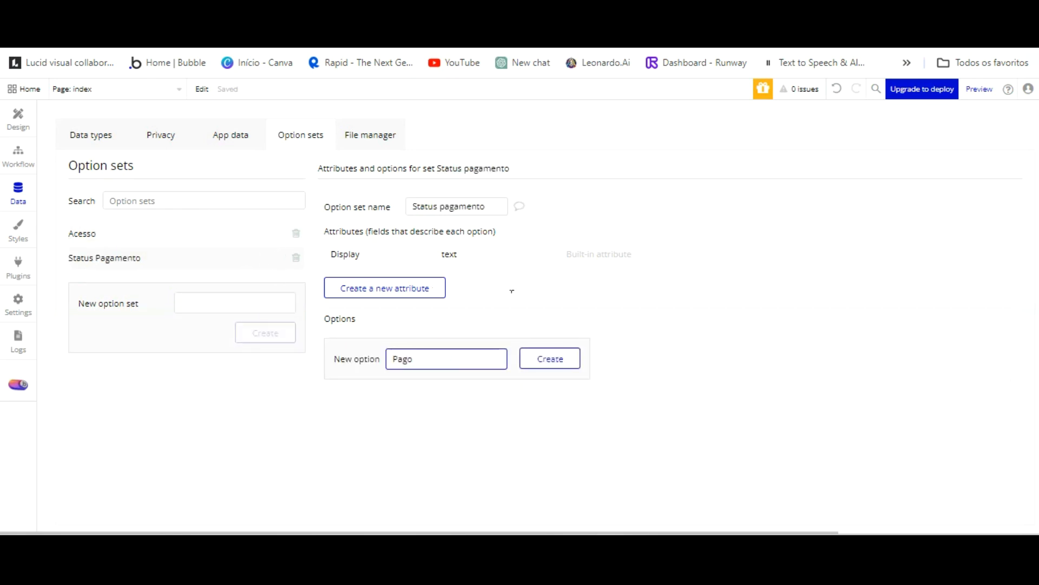
left_click(548, 358)
left_click(463, 379)
type("Pedr")
key("BackSpace")
key("BackSpace")
type("dente")
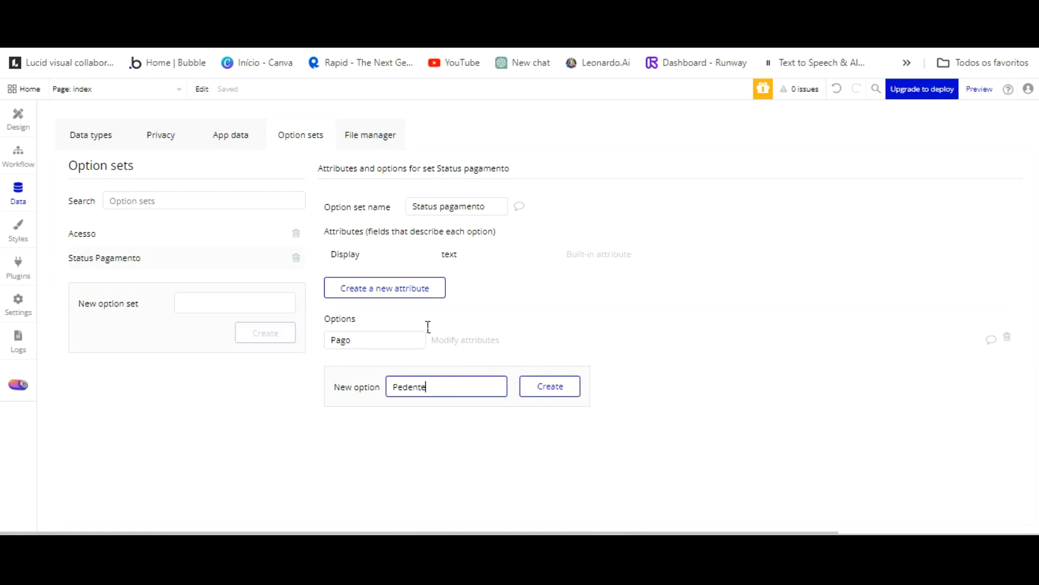
left_click(404, 386)
type("n")
left_click(554, 387)
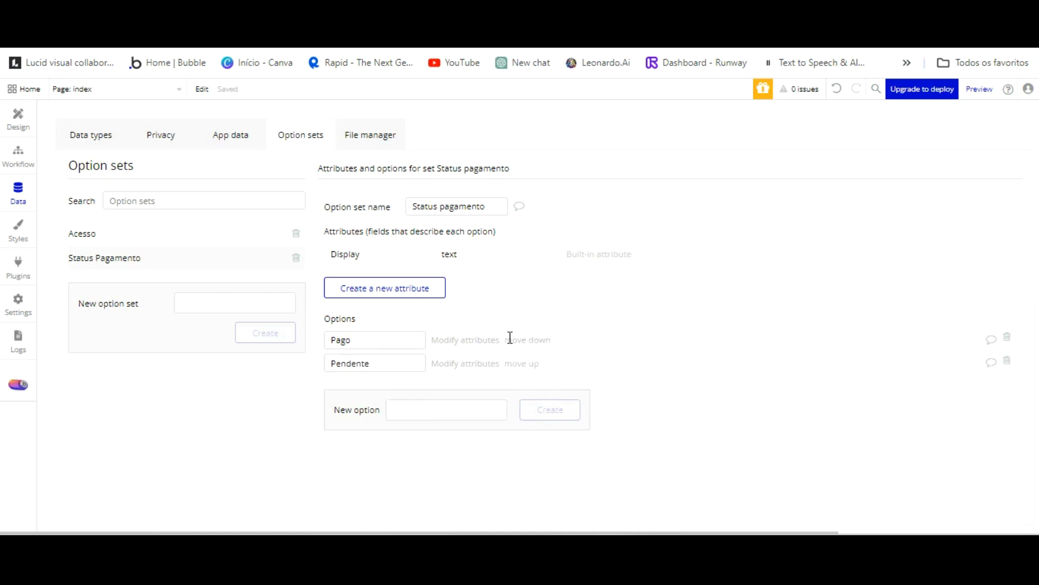
left_click(222, 301)
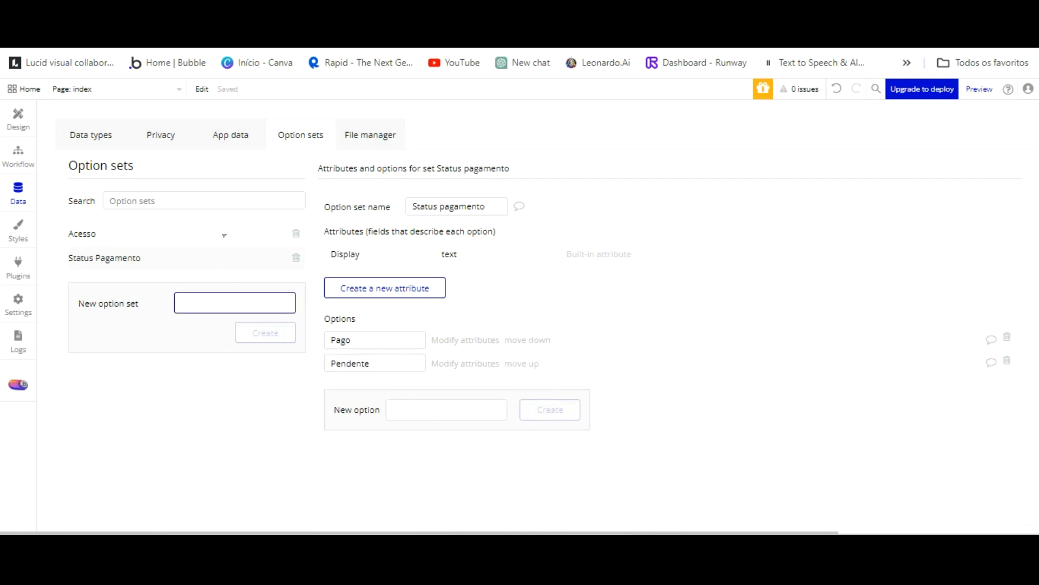
Create the 'Status' option set with options Disponivel and Indisponivel.
type("Stau")
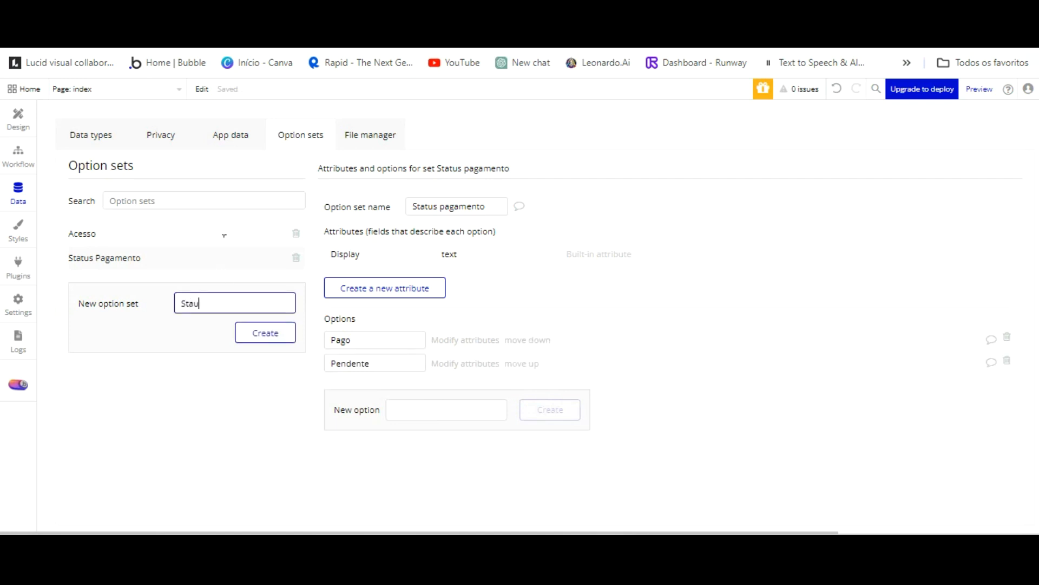
type("tus")
left_click(271, 335)
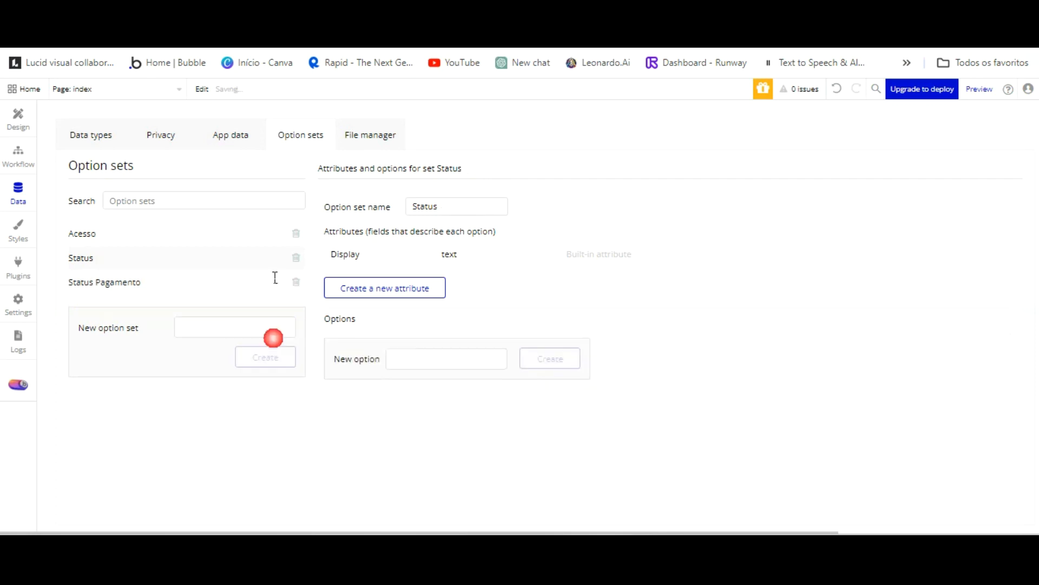
type("D")
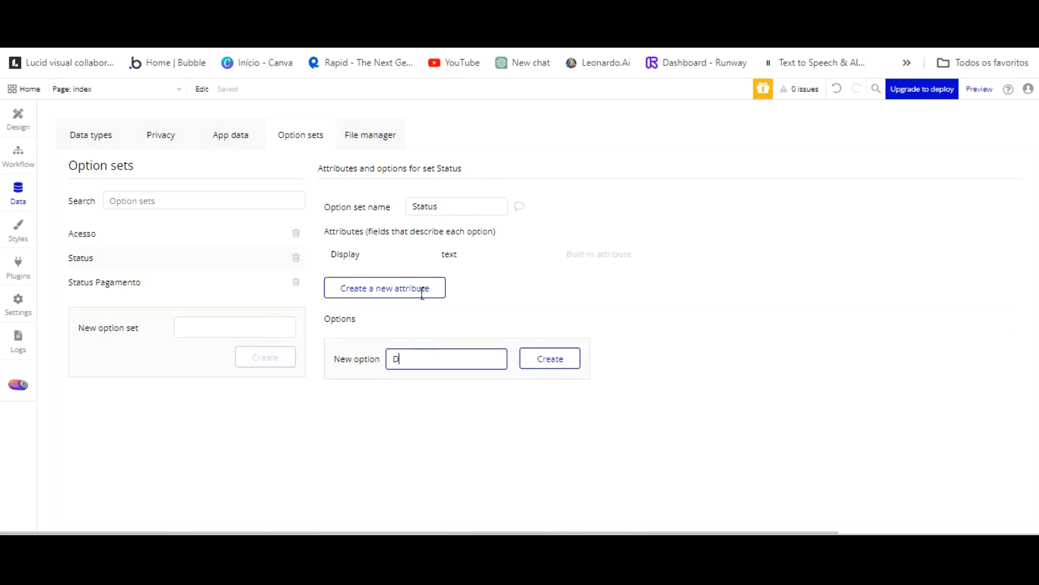
type("isponivel")
key("Return")
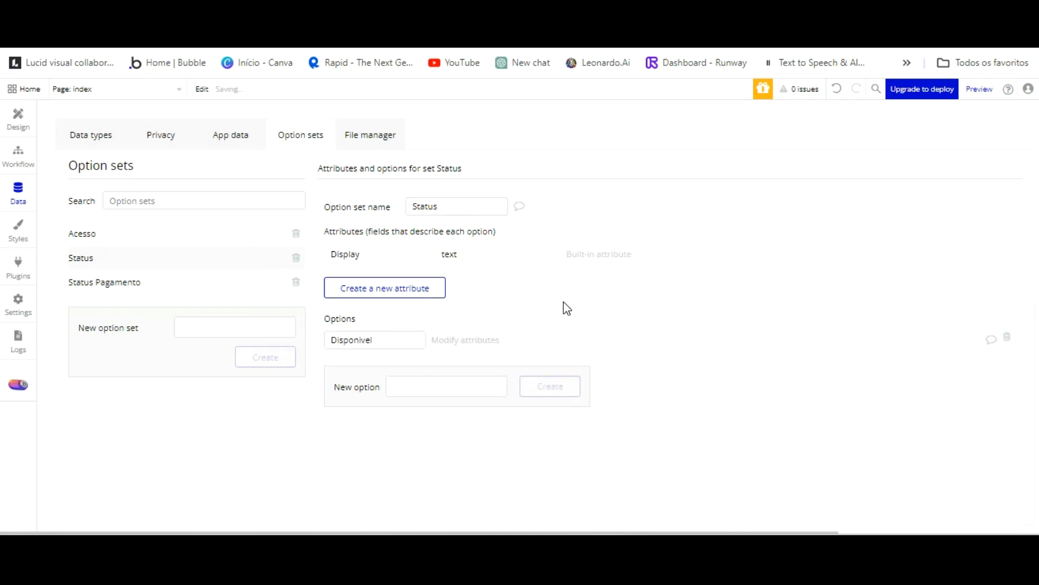
key("shift+Tab")
type("Indis")
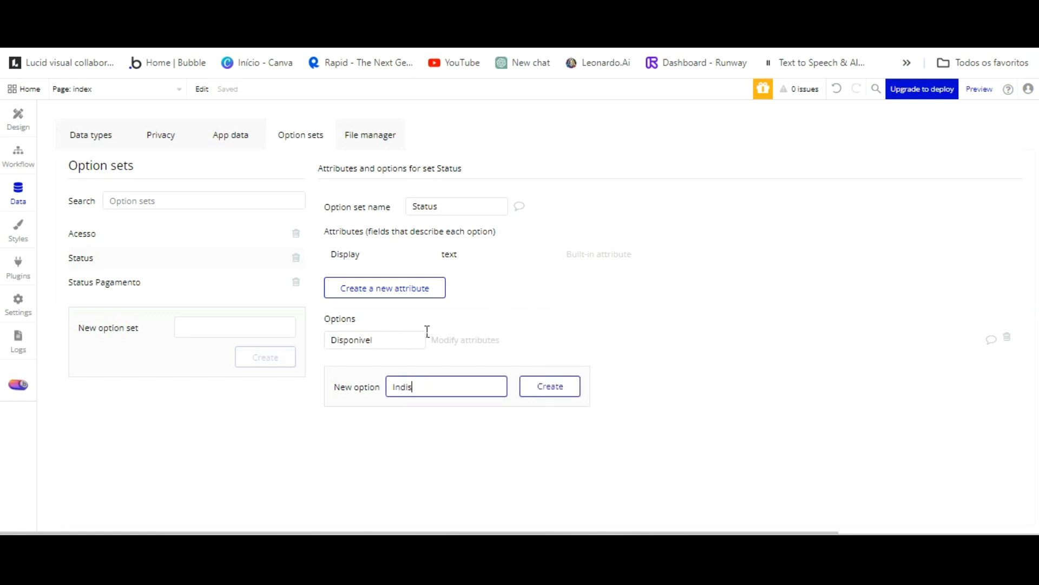
type("ponivel")
left_click(529, 388)
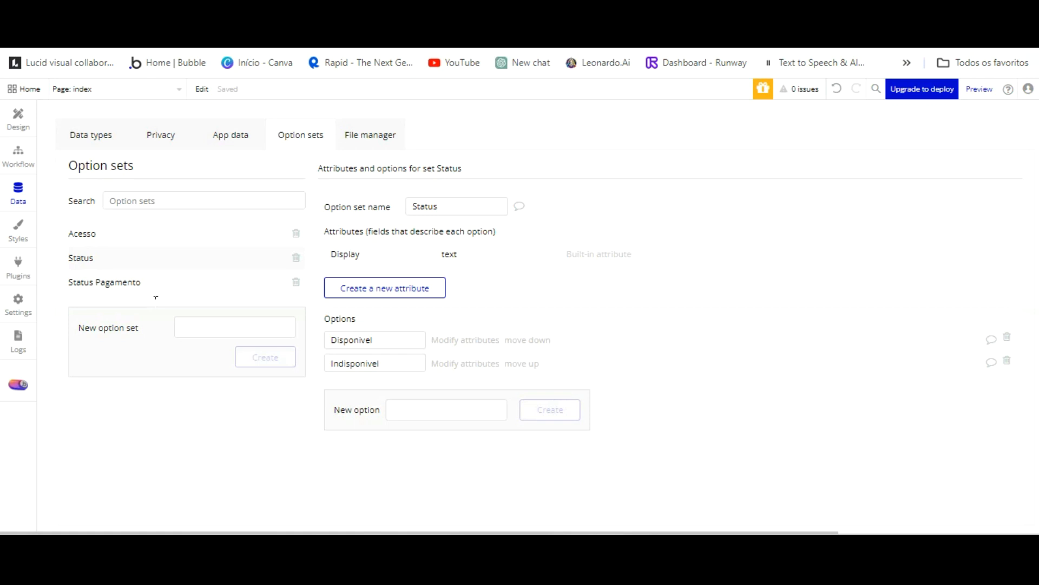
Create the 'Especialidade' option set with Dr. Cirurgião and Dr. Oftalmologista.
left_click(192, 325)
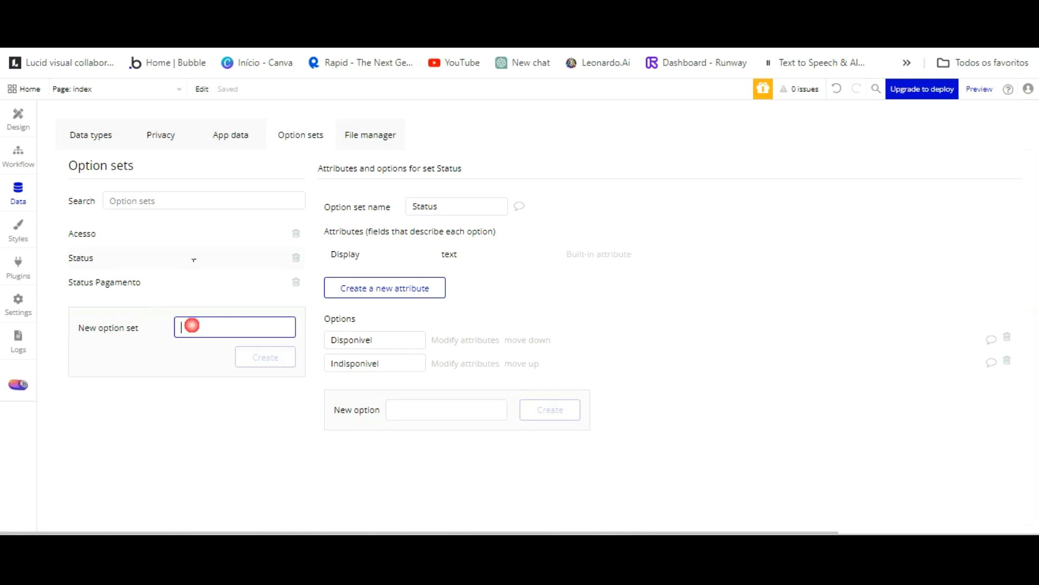
type("Especialidade")
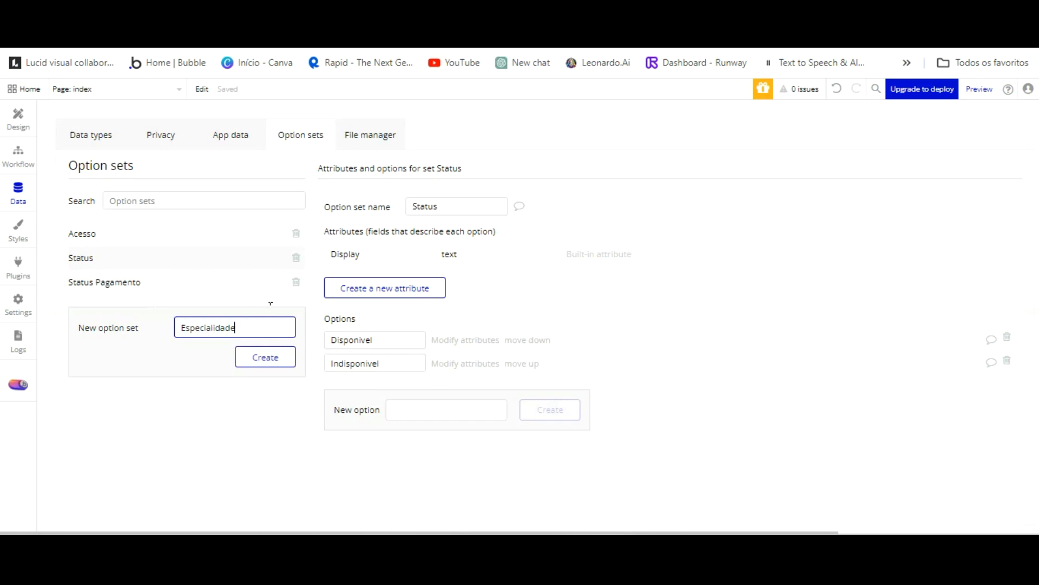
left_click(268, 364)
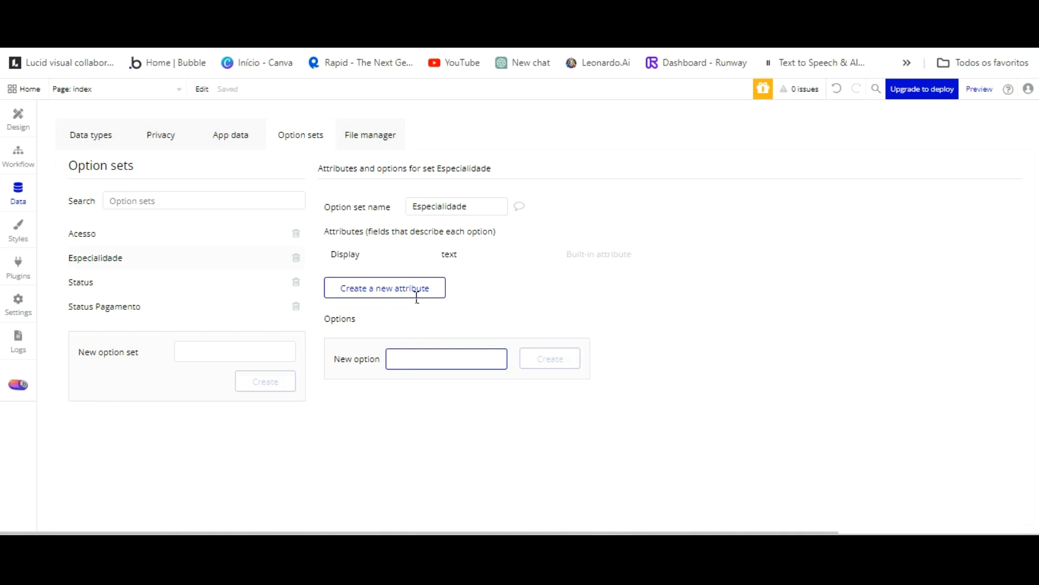
type("Dr. Ciru")
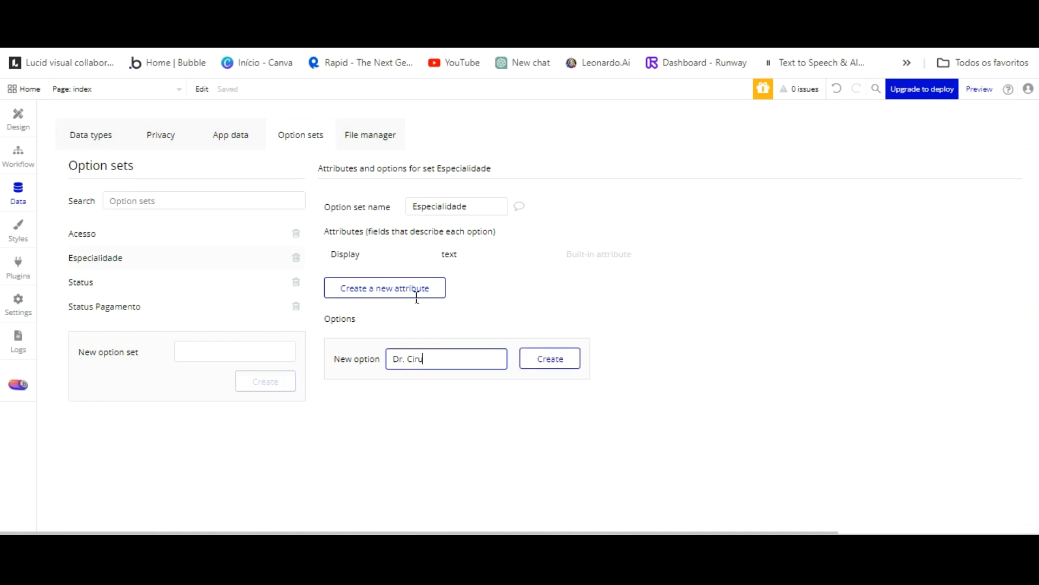
type("rgião")
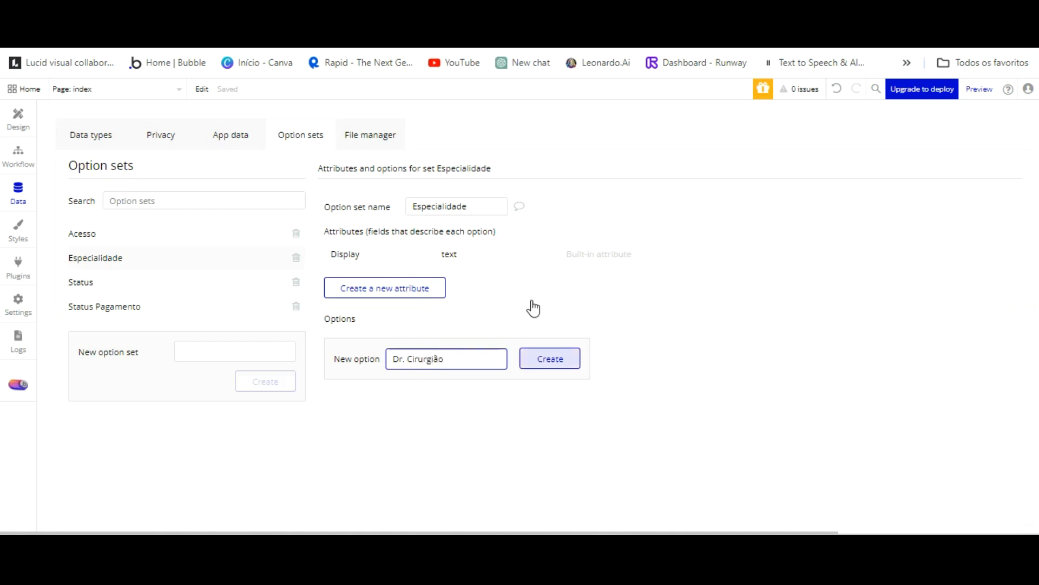
left_click(531, 359)
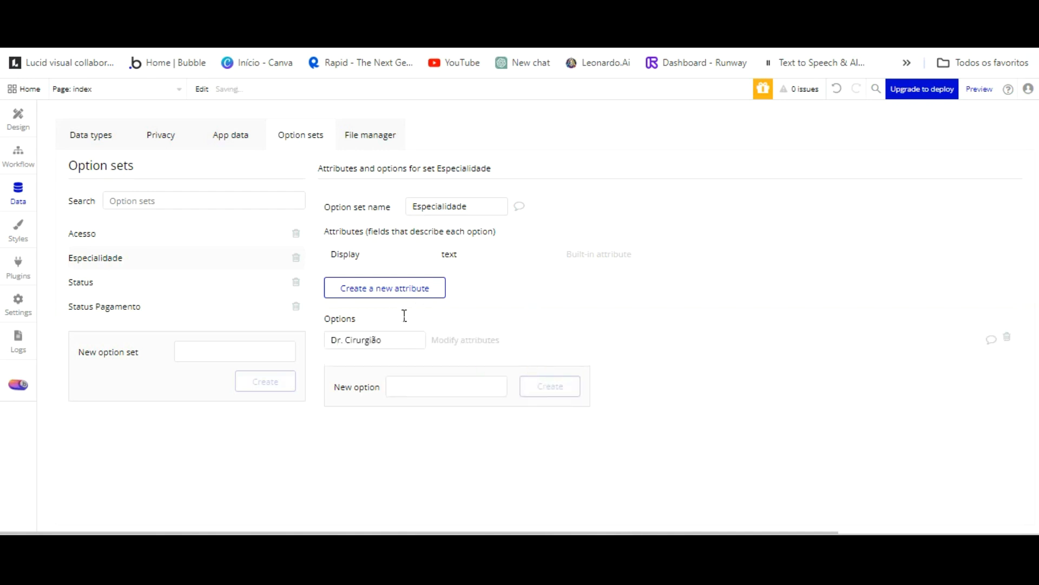
type("Dr. Of")
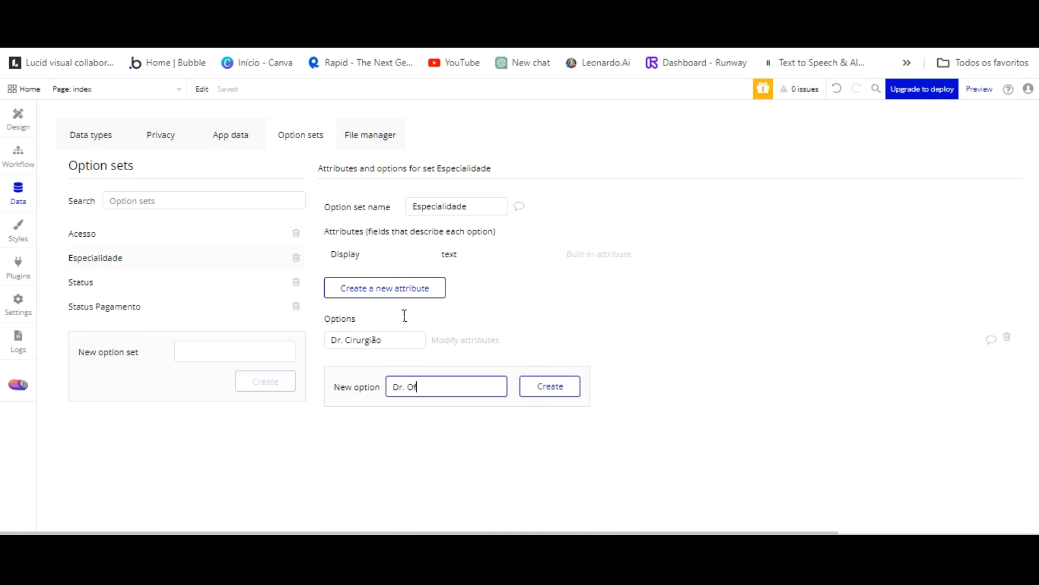
type("talmologista")
key("Return")
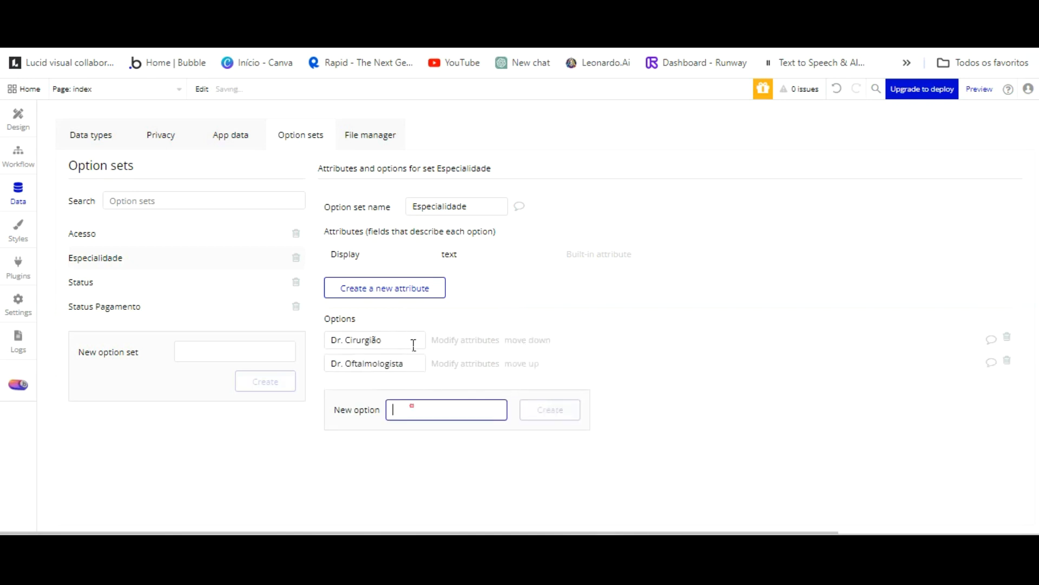
Add Dr. Pediatra and Dr. Clinico geral to Especialidade.
type("Dr.")
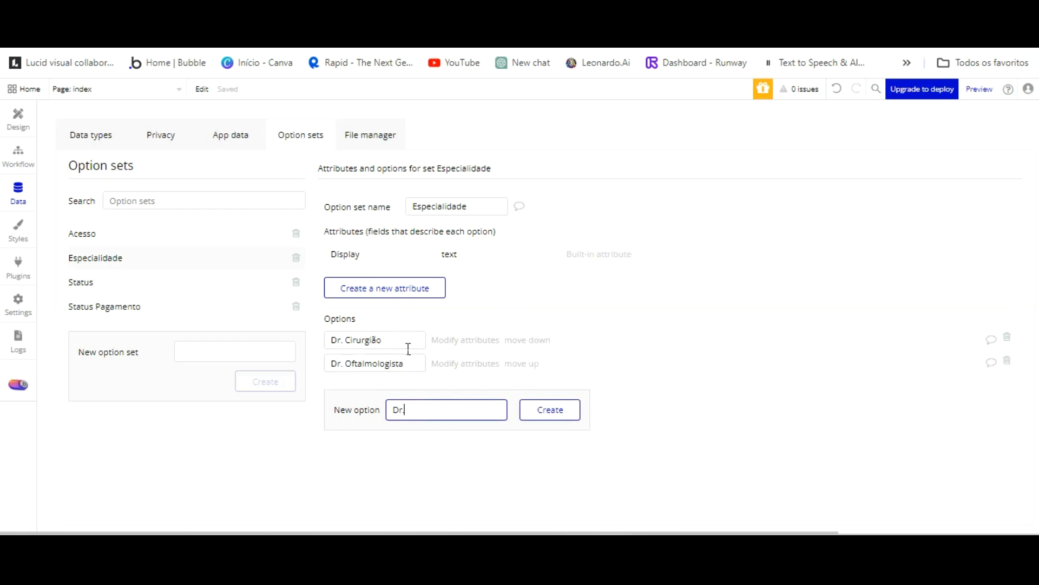
type("Pediartr")
key("BackSpace")
key("BackSpace")
key("BackSpace")
type("tra")
key("Return")
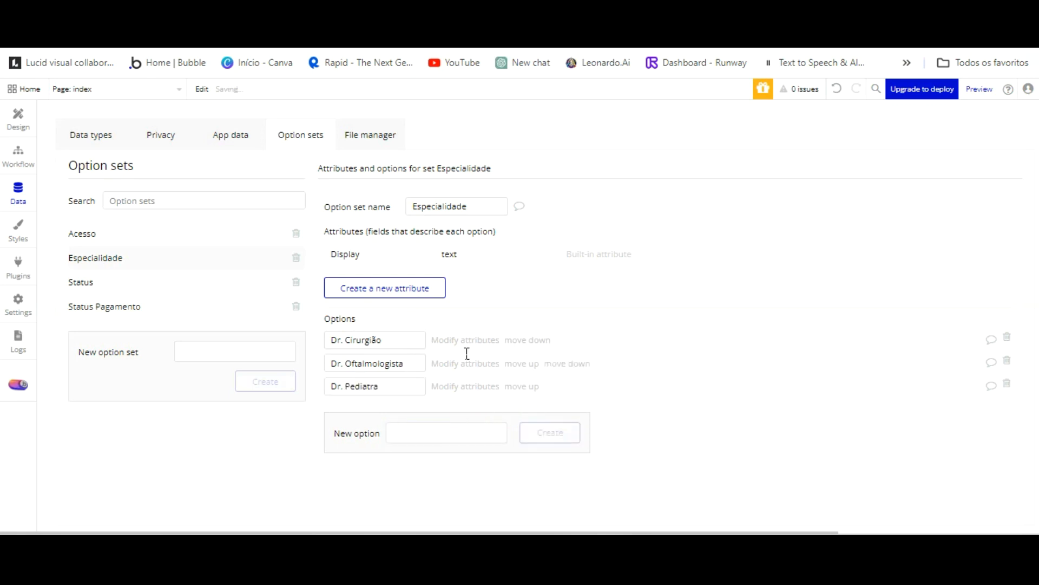
left_click(451, 429)
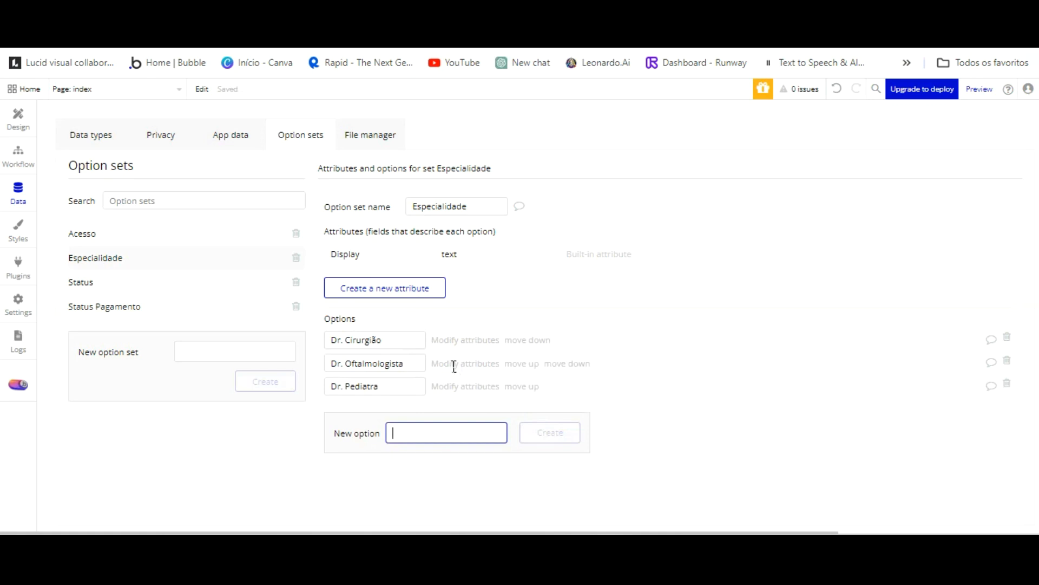
type("Dr")
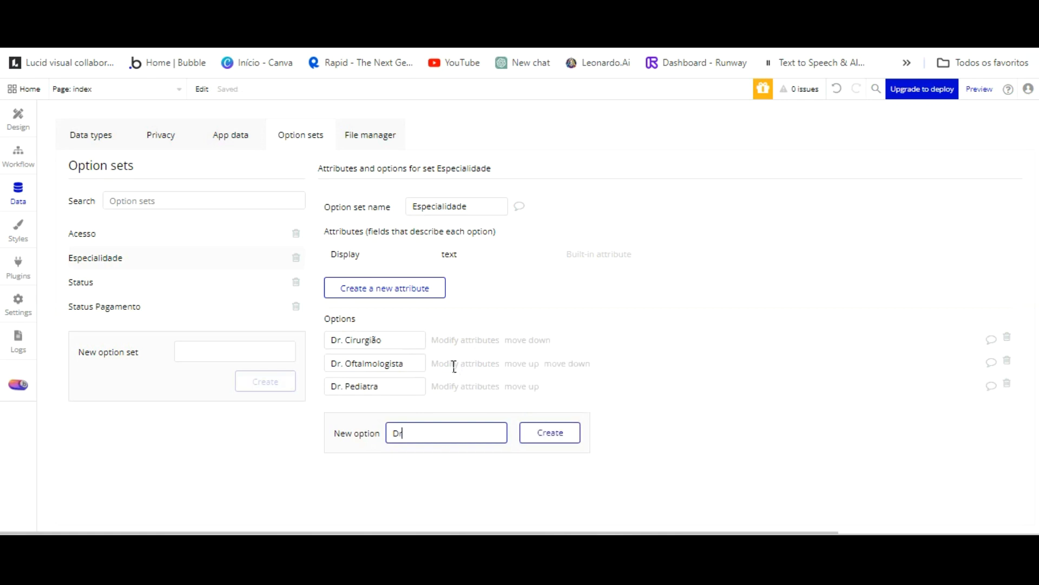
type(". Clinico geral")
key("Return")
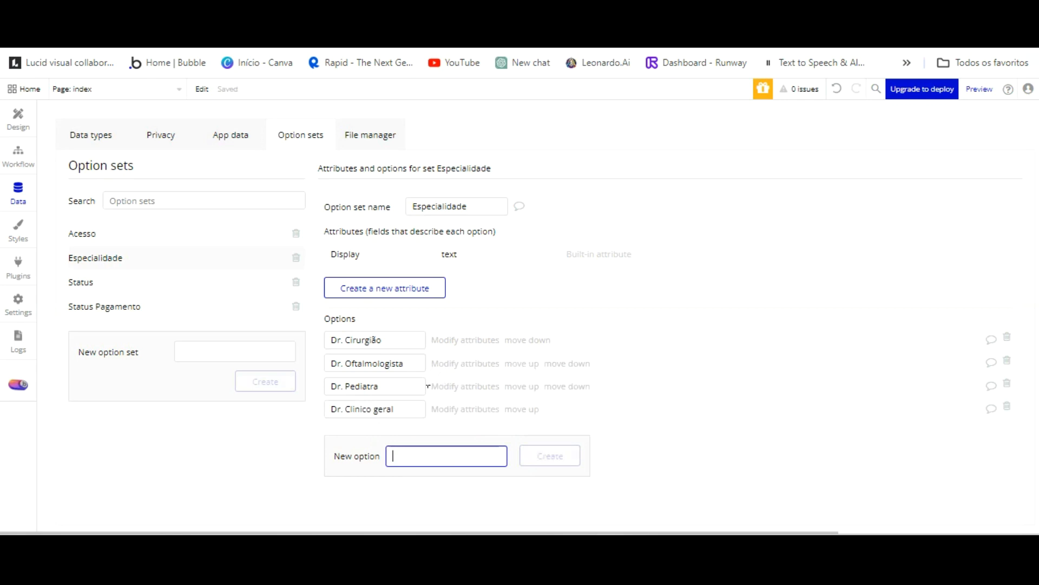
Add Enfermeira and Sr.(a) Assistente to Especialidade.
type("Enfermeira")
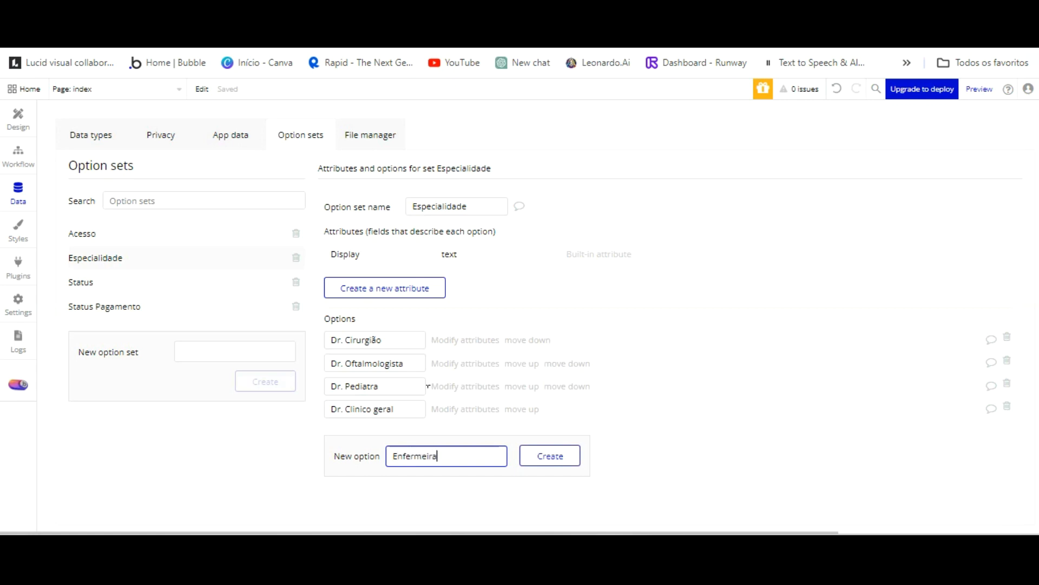
left_click(543, 456)
left_click(423, 477)
type("Sr")
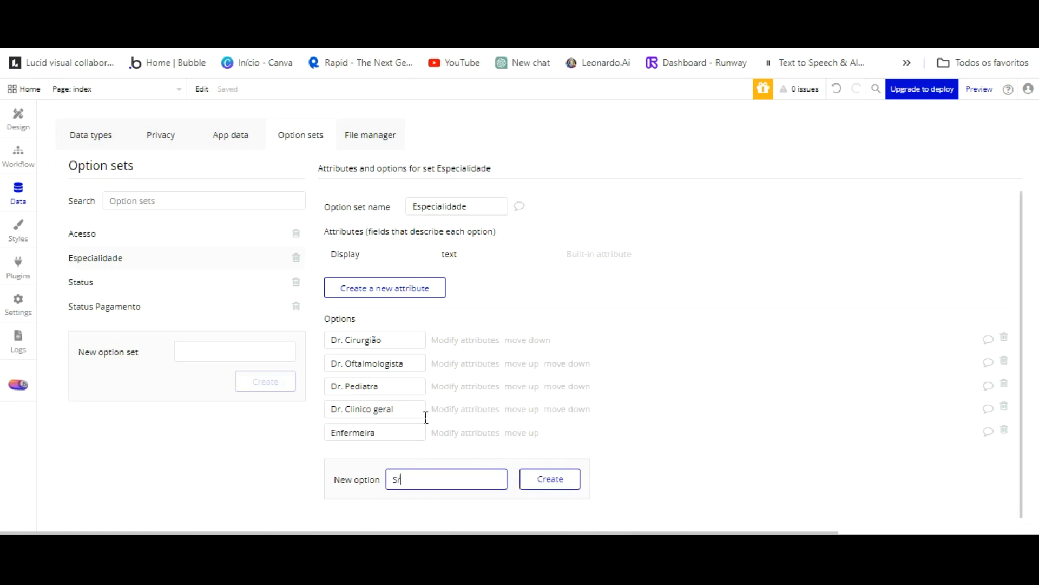
type(".(a) Assistente")
left_click(550, 478)
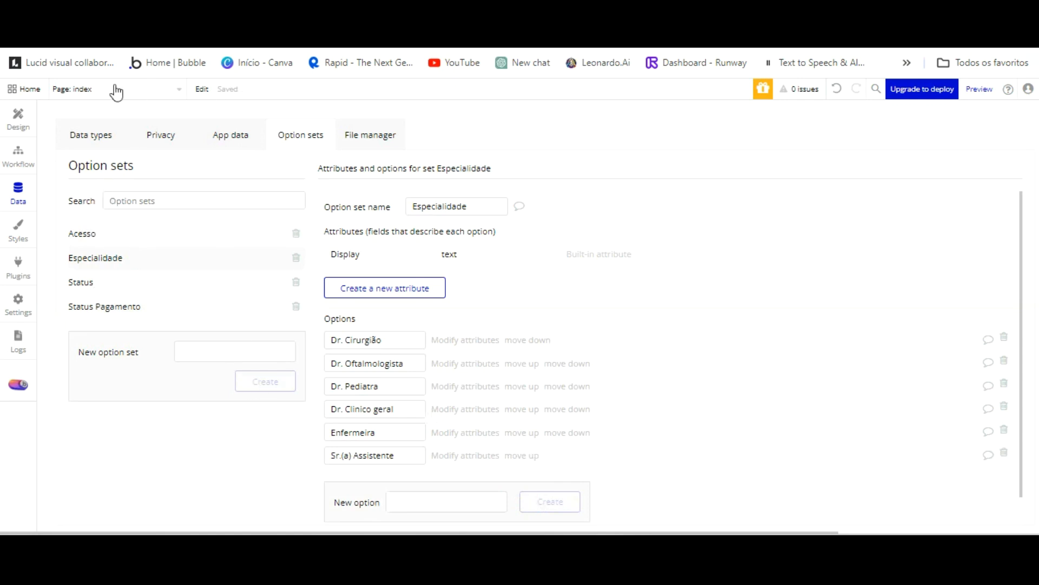
Review the Acesso, Especialidade, Status and Status Pagamento option sets, then view the data types.
left_click(130, 235)
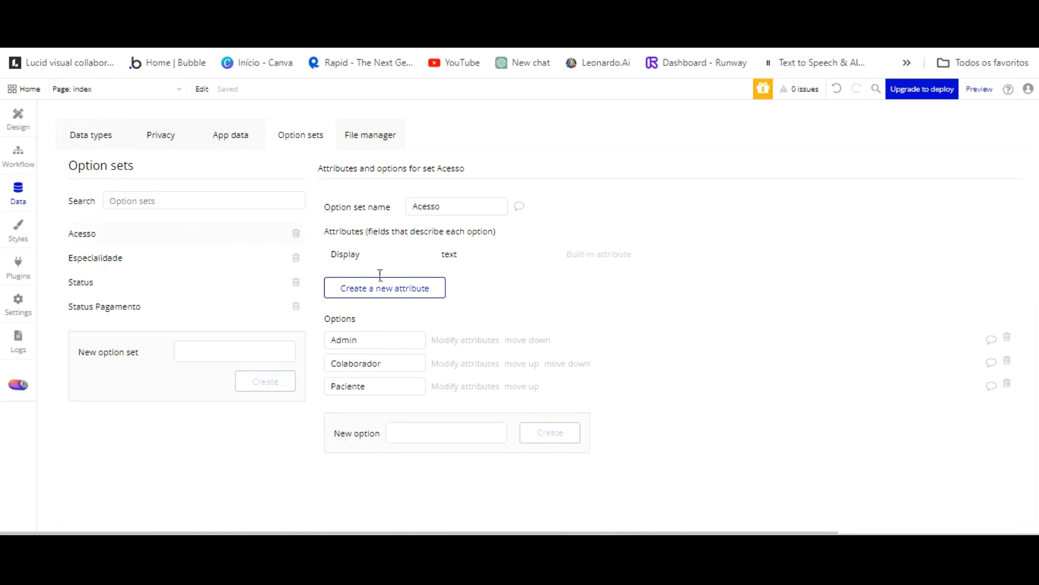
left_click(149, 257)
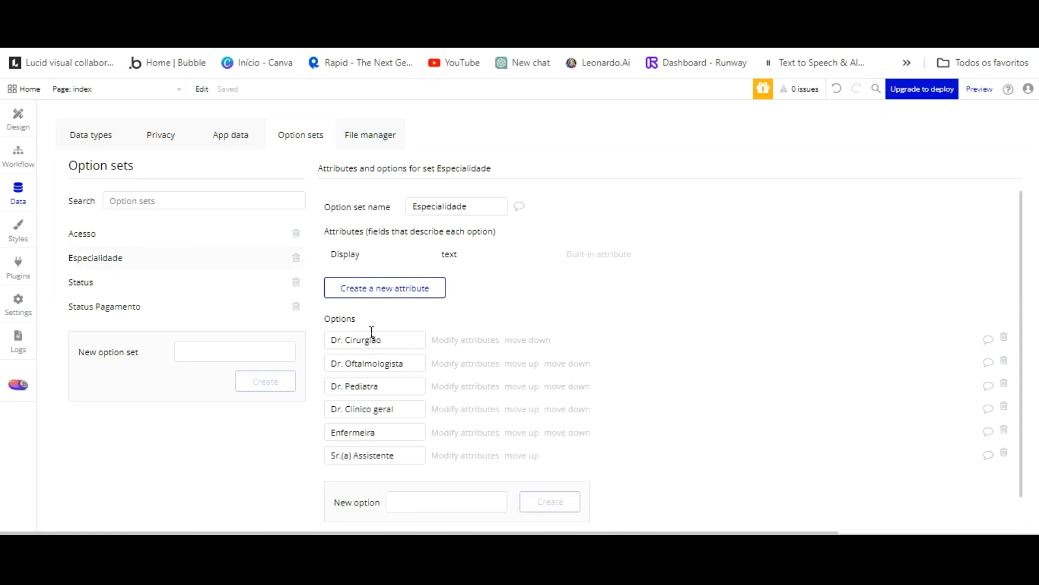
left_click(130, 280)
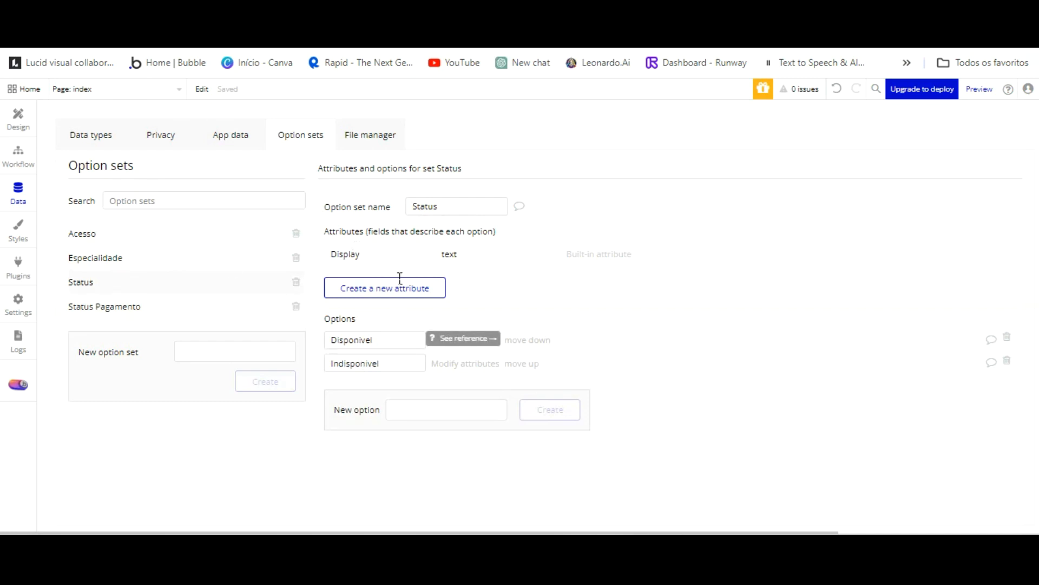
left_click(233, 306)
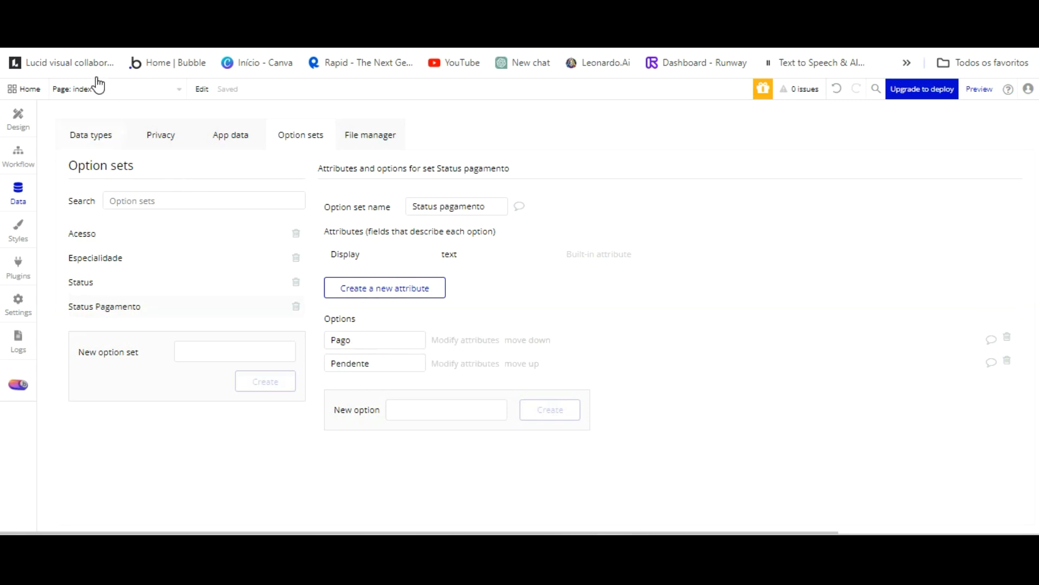
left_click(92, 135)
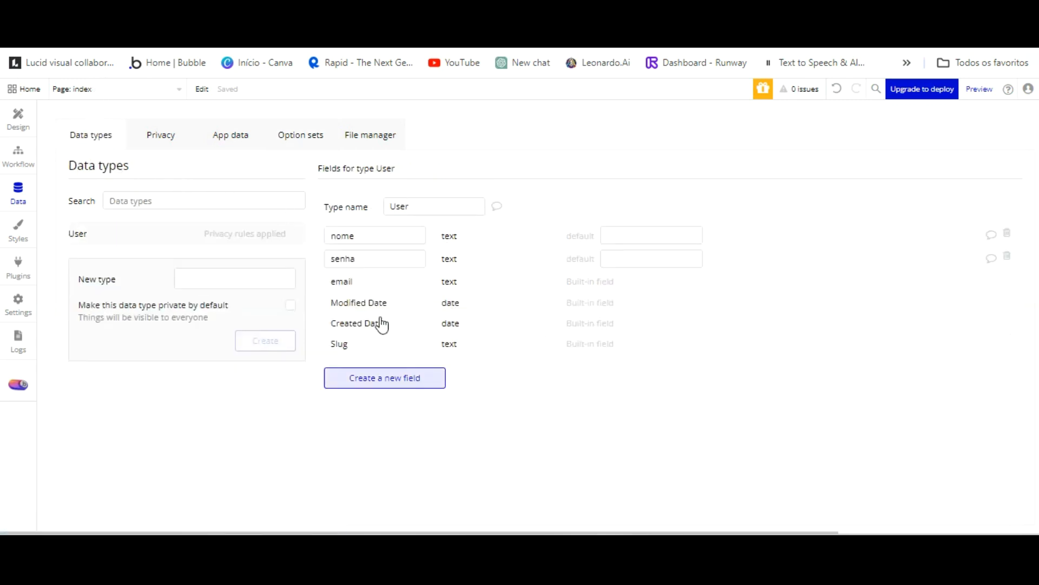
Add an 'Acesso' field of option-set type Acesso to User, defaulting to Paciente.
left_click(383, 377)
type("Acesso")
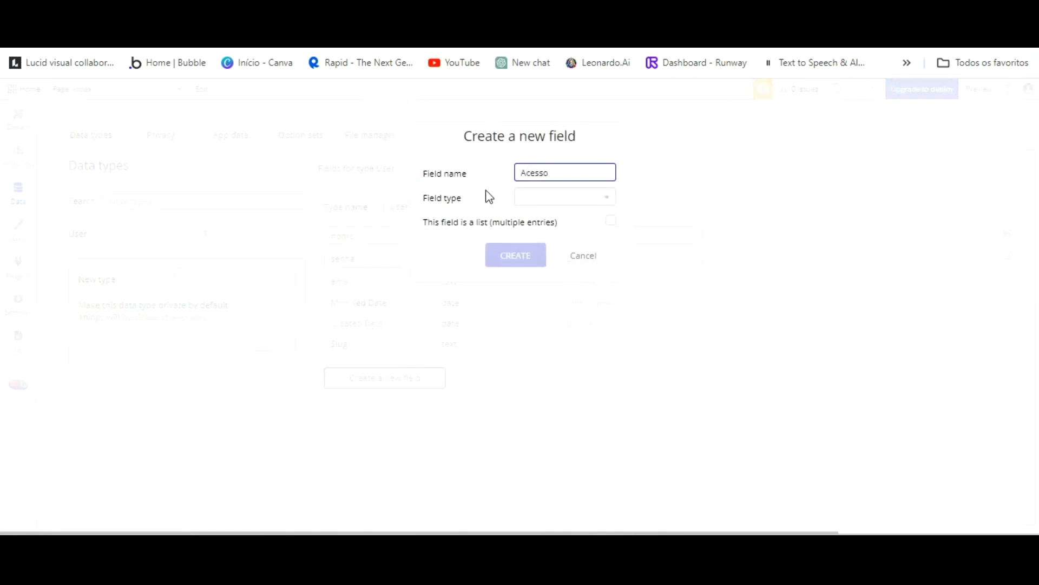
left_click(589, 190)
left_click(547, 232)
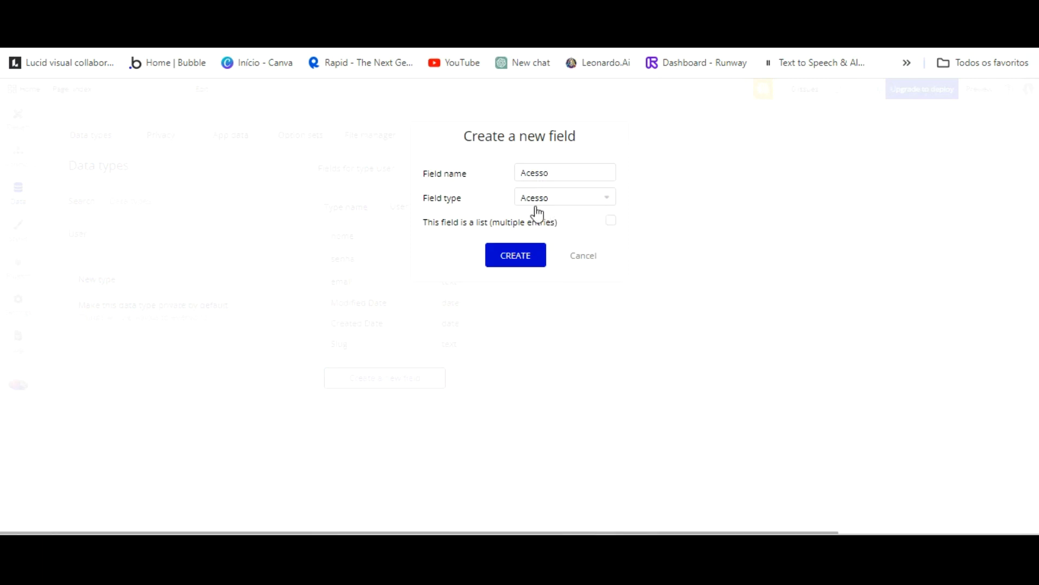
key("Return")
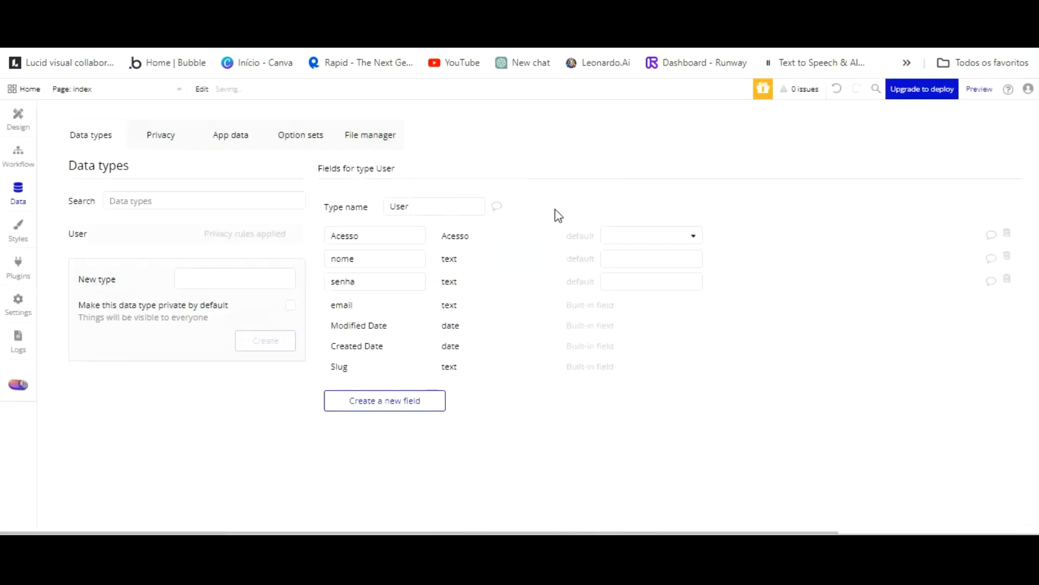
left_click(694, 234)
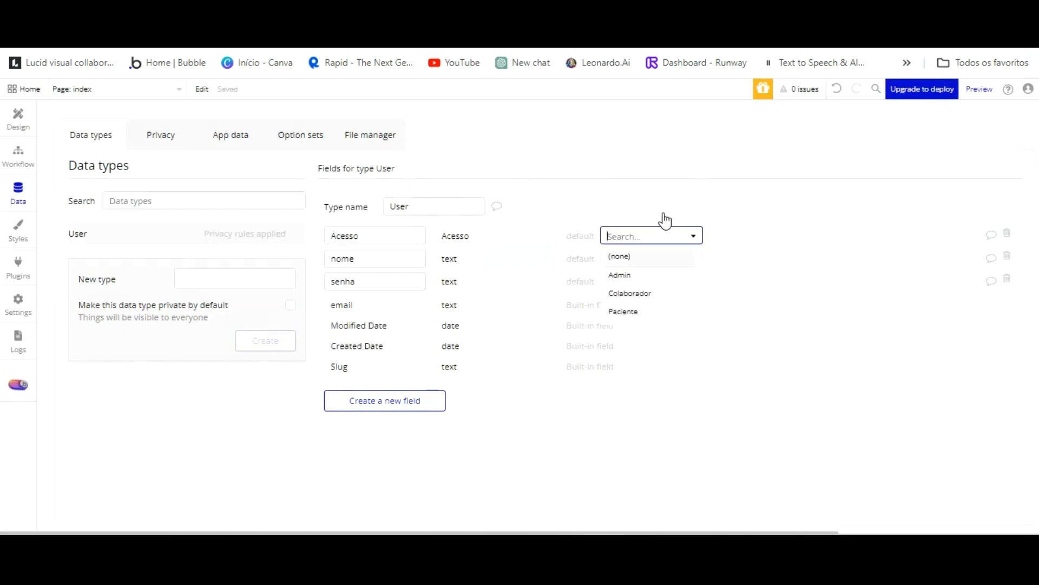
left_click(644, 310)
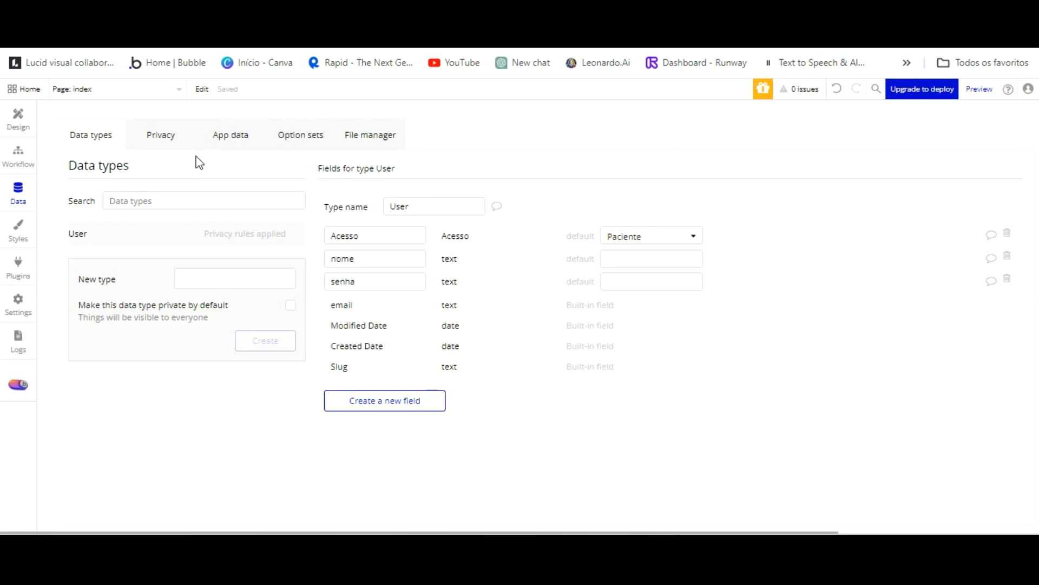
left_click(219, 280)
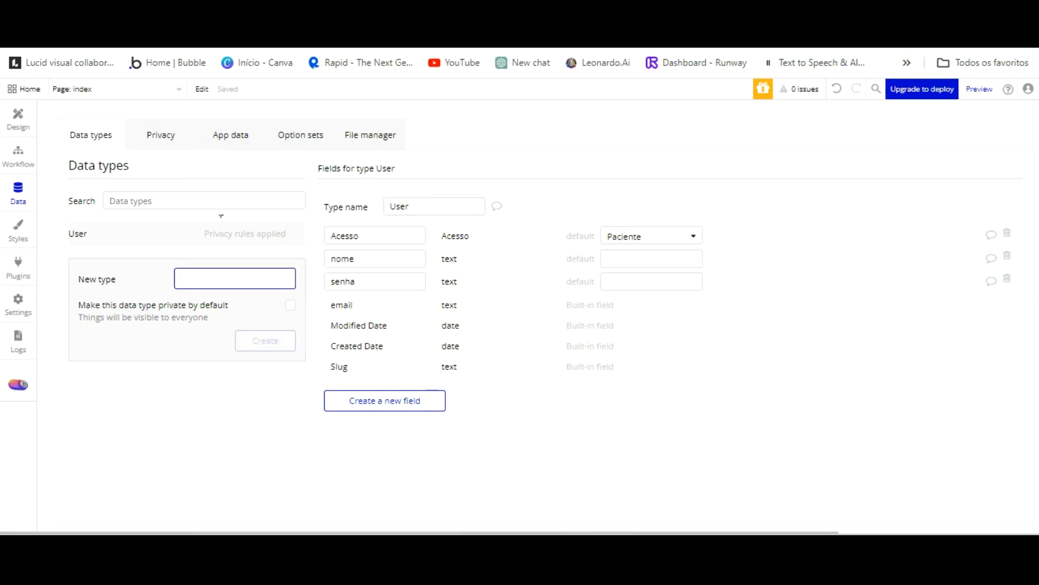
Create the data types Agendamentos, Colaboradores, Empresa and Timeslot.
type("Agendamentos")
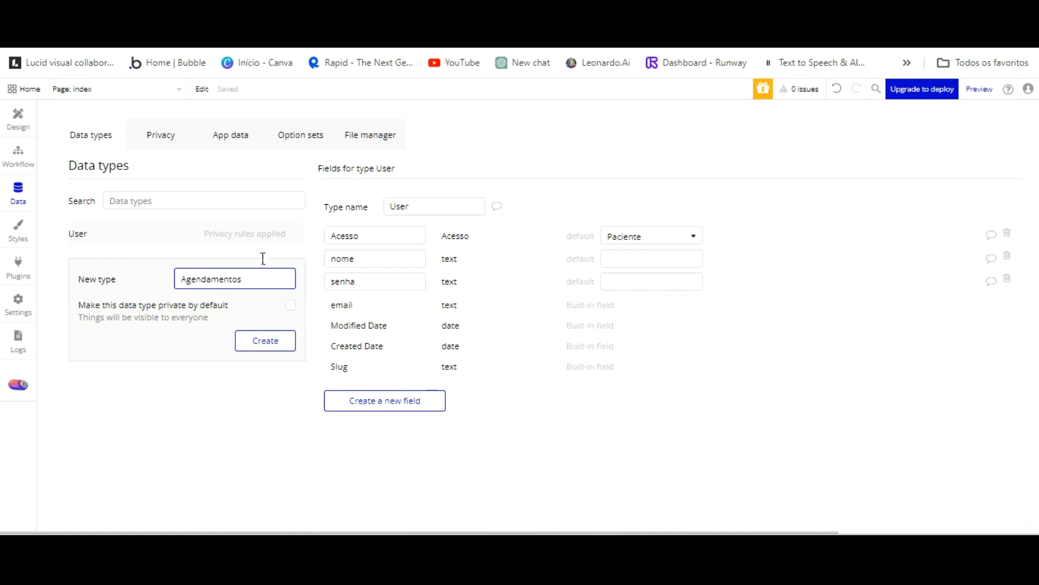
key("Return")
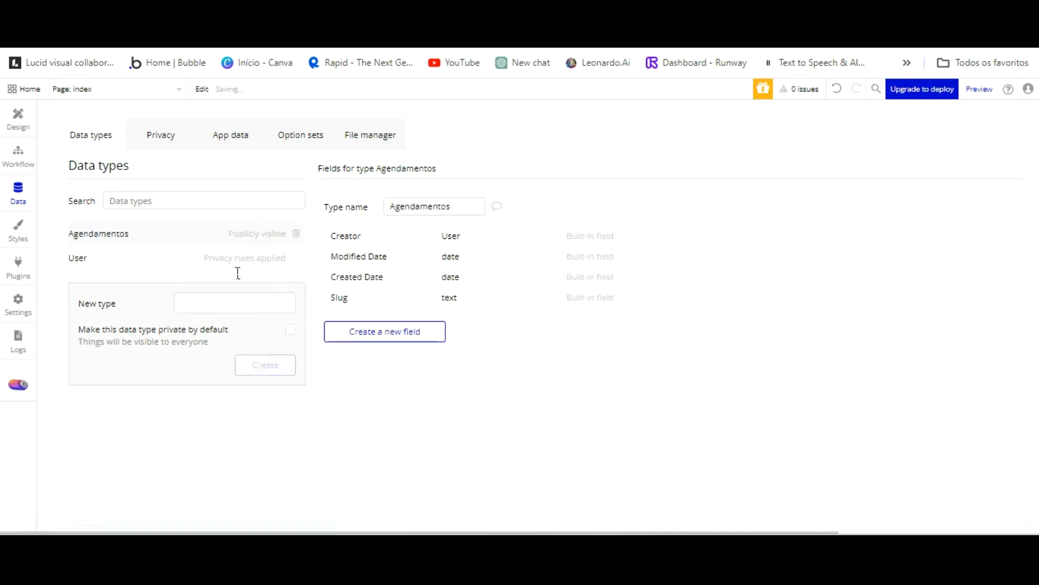
type("Colaboradores")
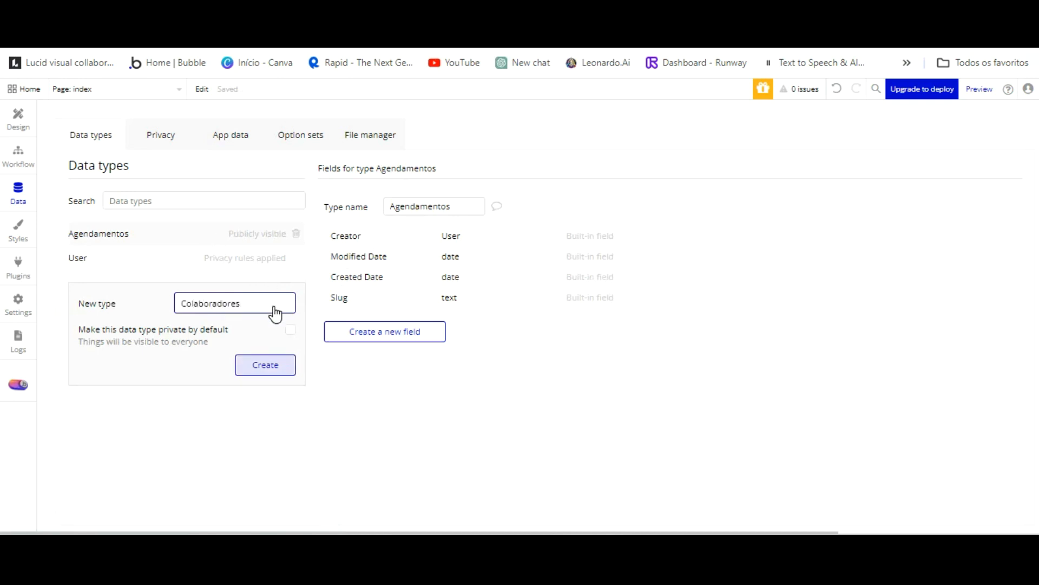
key("Return")
type("Empresa")
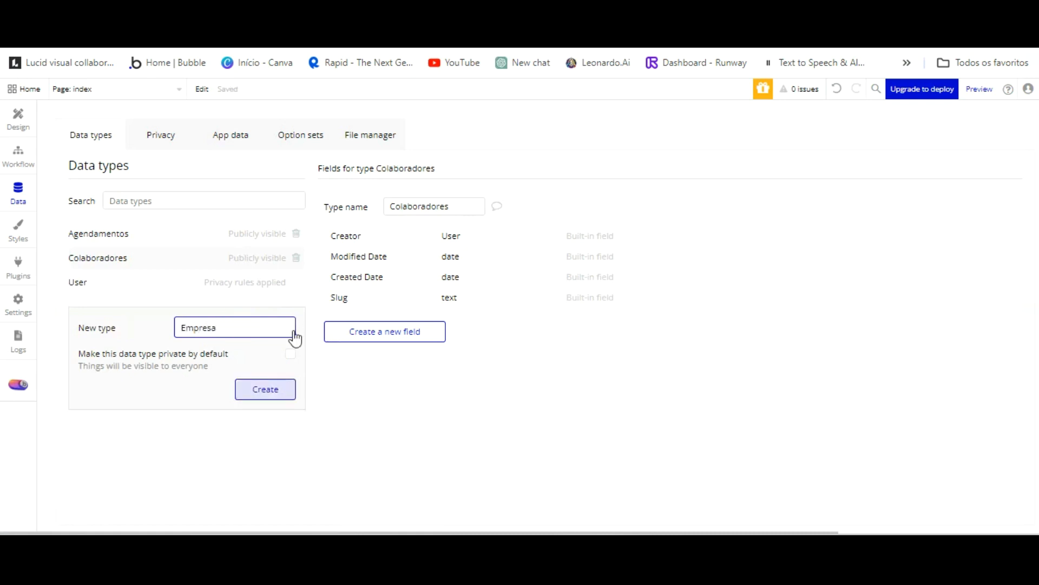
key("Return")
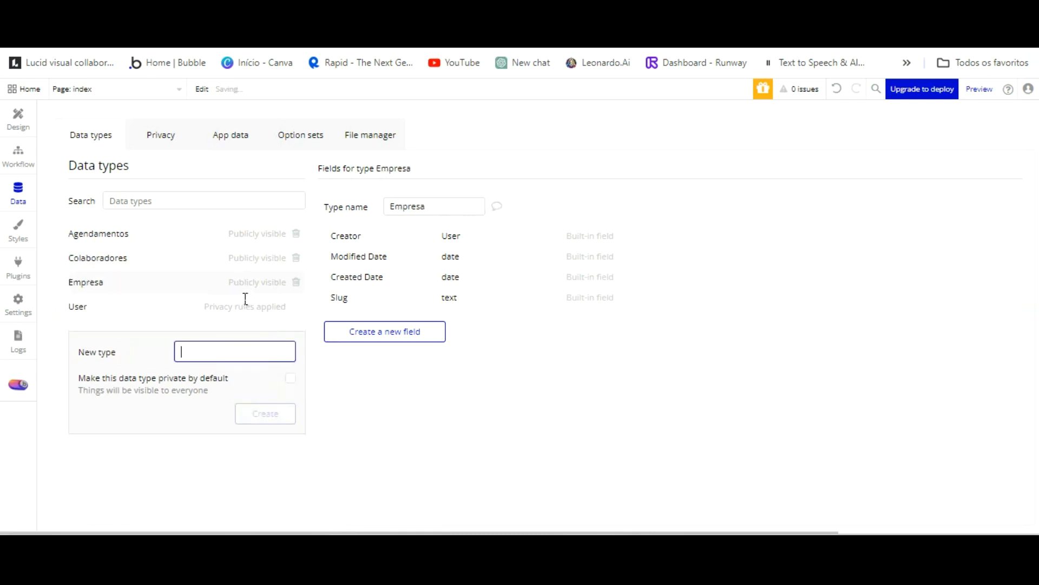
type("Timelos")
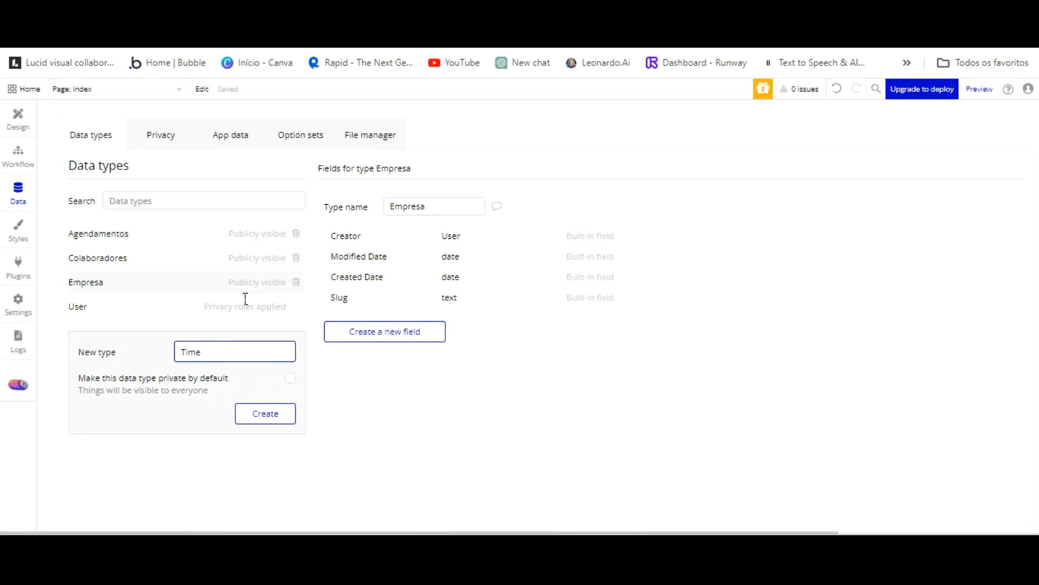
type("t")
left_click(265, 413)
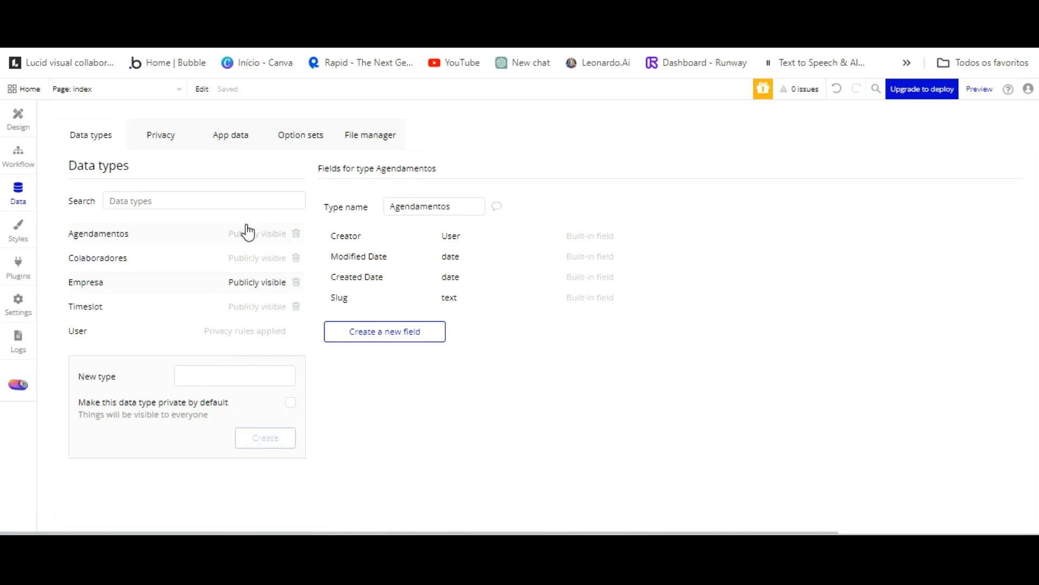
Add an Assistente text field to the Agendamentos data type.
left_click(379, 331)
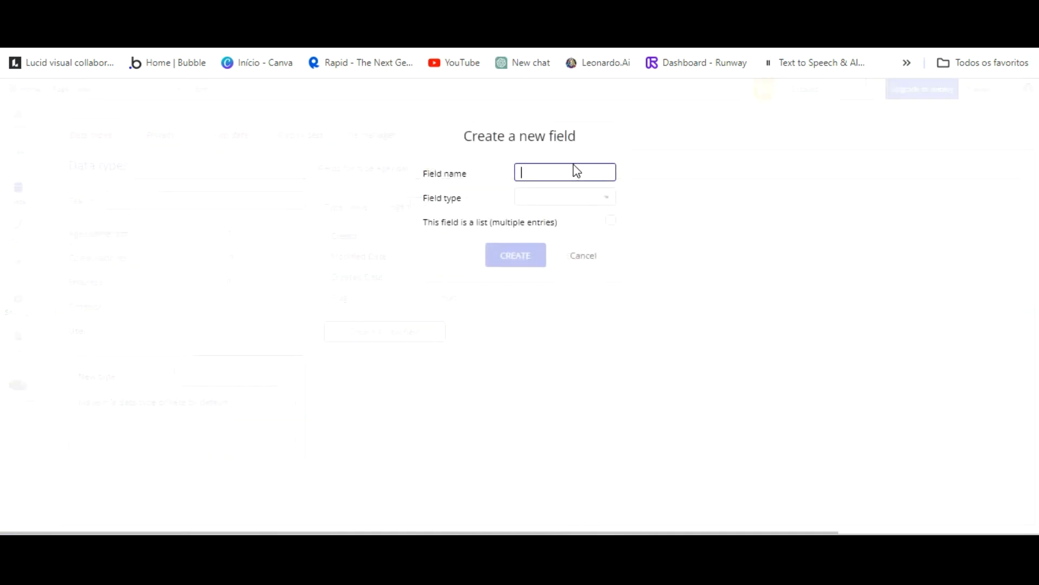
type("Assistente")
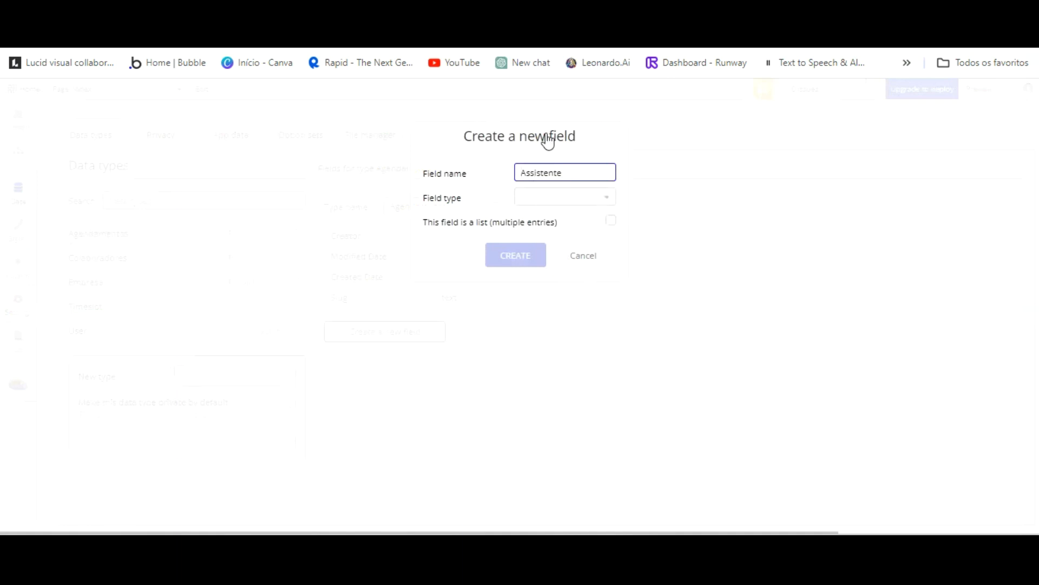
key("Tab")
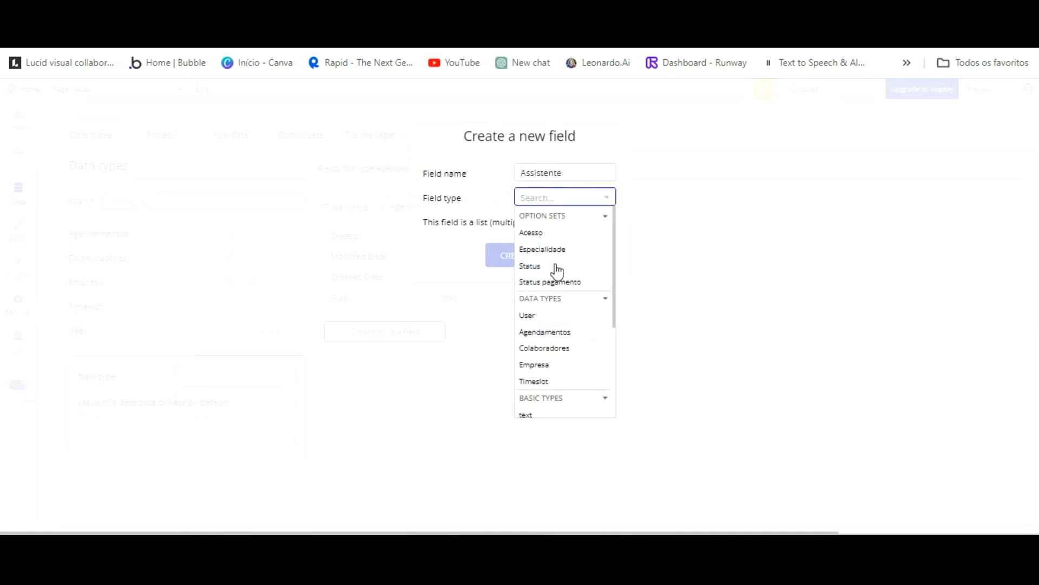
scroll(543, 342, "down", 1)
left_click(542, 342)
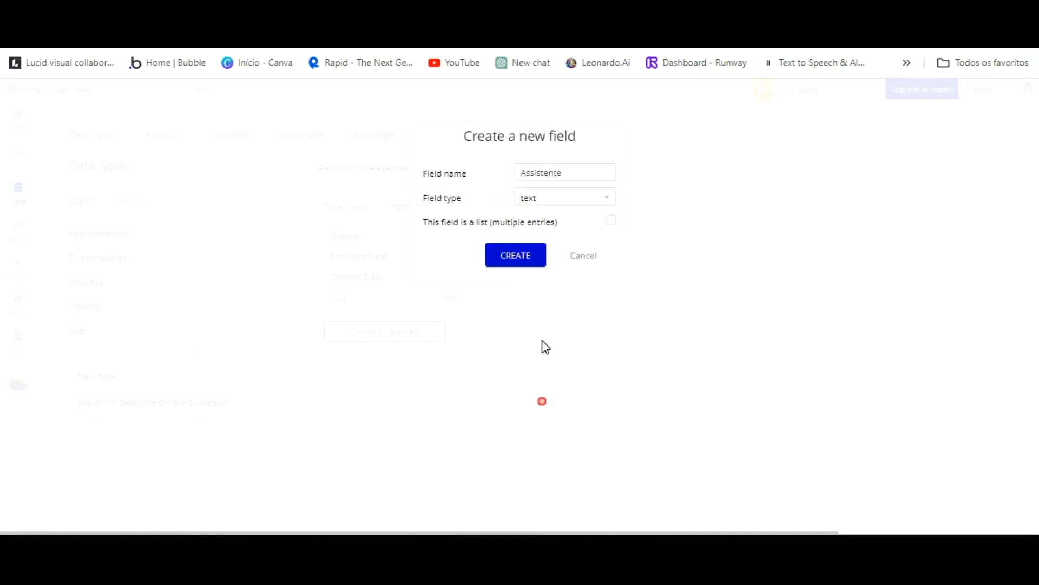
key("Return")
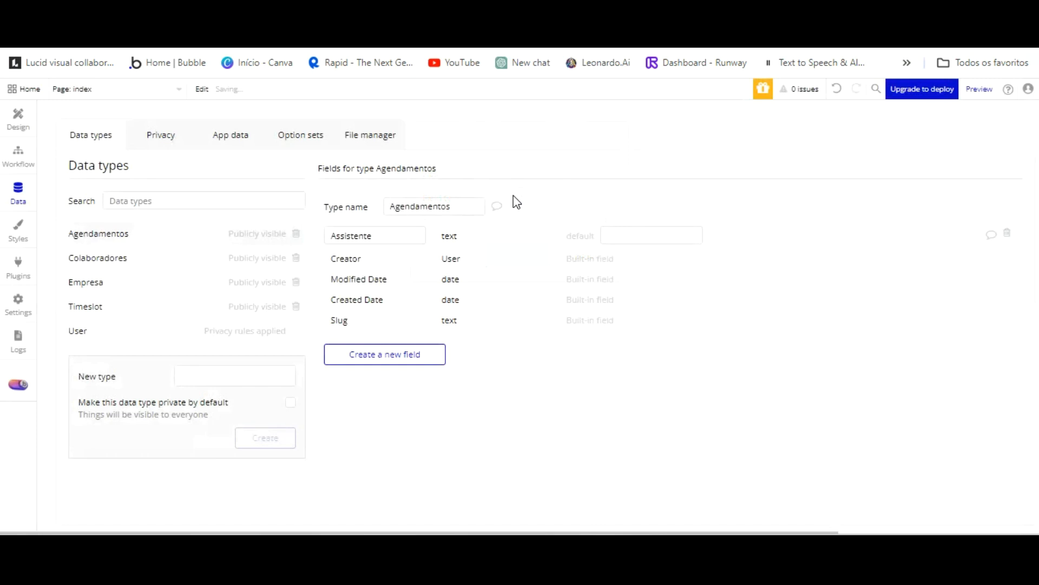
Add an Atendente field, changing its type from number to text.
left_click(399, 351)
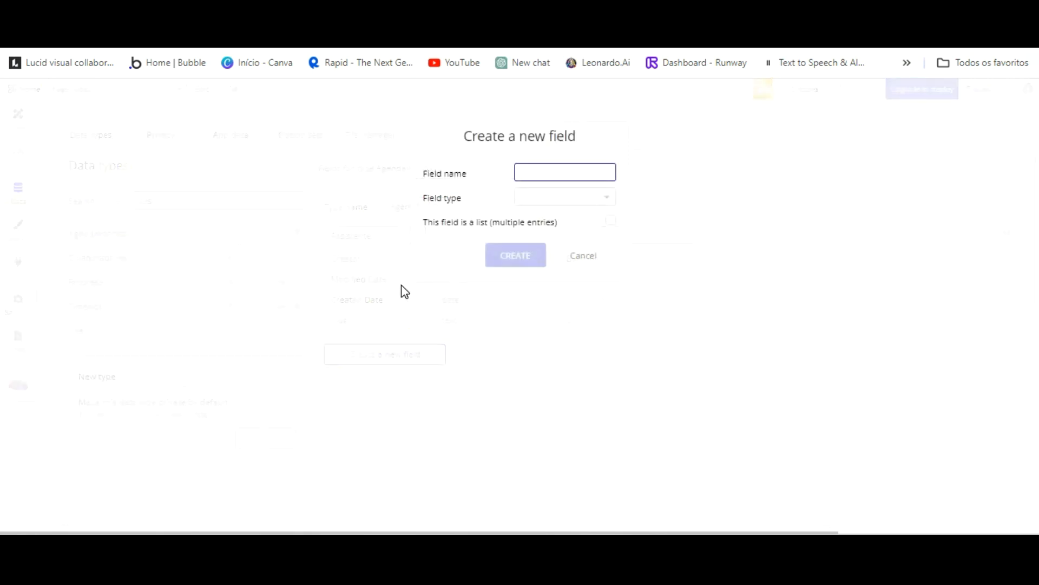
type("Atendente")
left_click(579, 148)
left_click(576, 201)
scroll(539, 325, "down", 1)
left_click(538, 407)
left_click(569, 199)
scroll(539, 374, "down", 1)
left_click(531, 404)
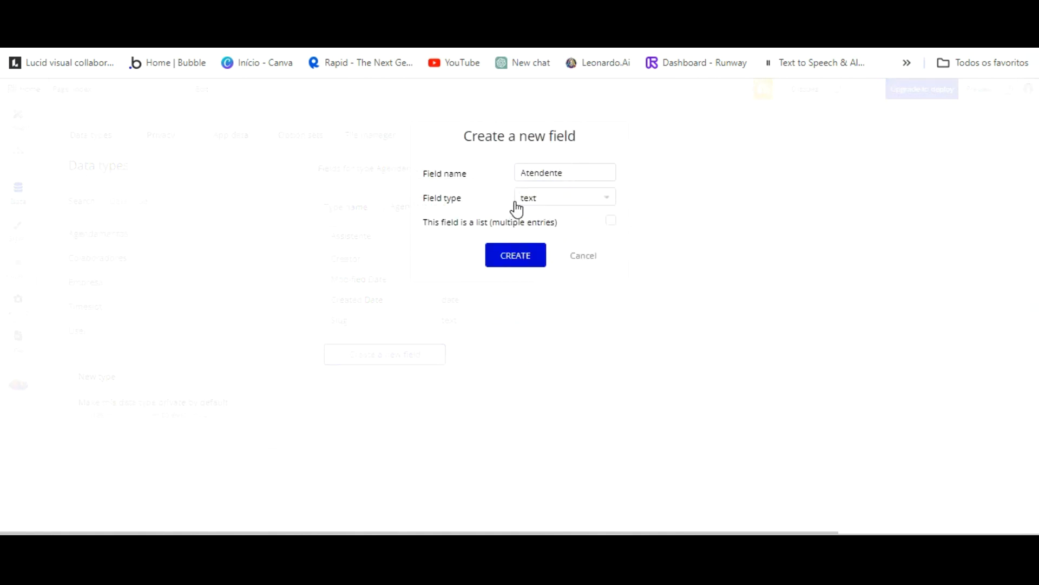
key("Return")
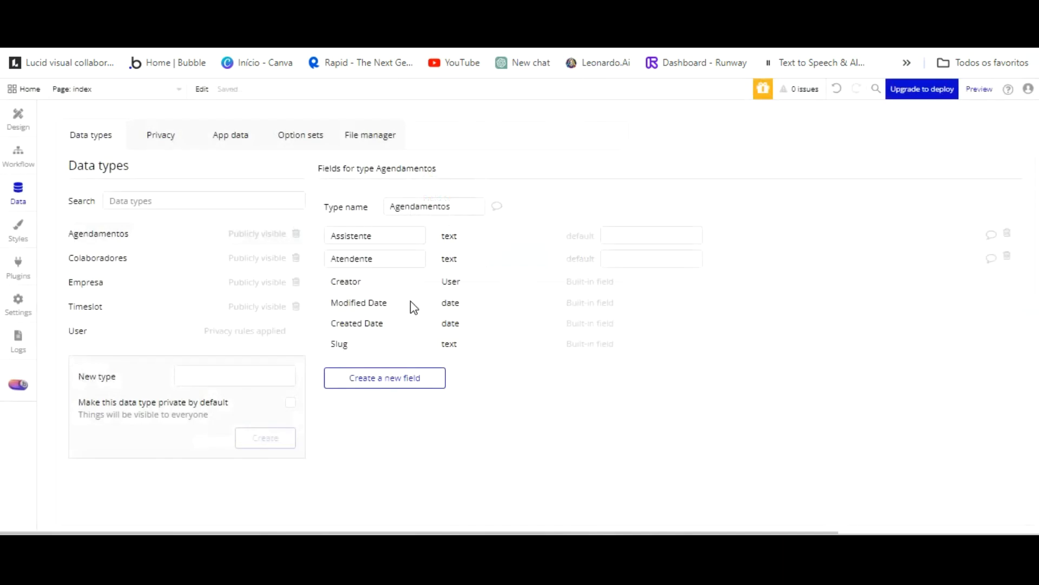
Add a Cliente text field and a Data date field to Agendamentos.
left_click(401, 375)
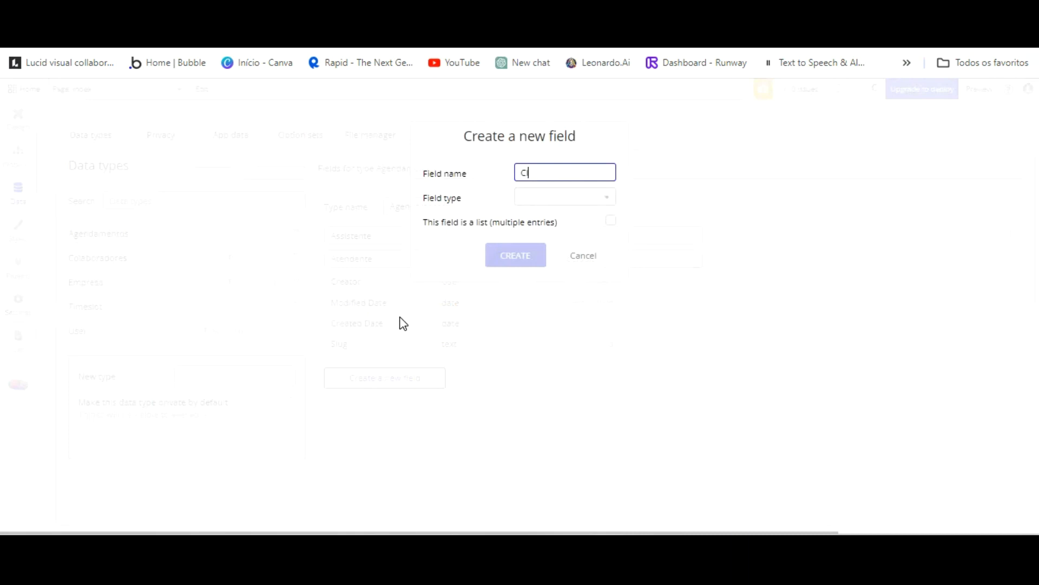
type("Cliente")
left_click(605, 150)
left_click(596, 197)
scroll(566, 330, "down", 1)
left_click(553, 378)
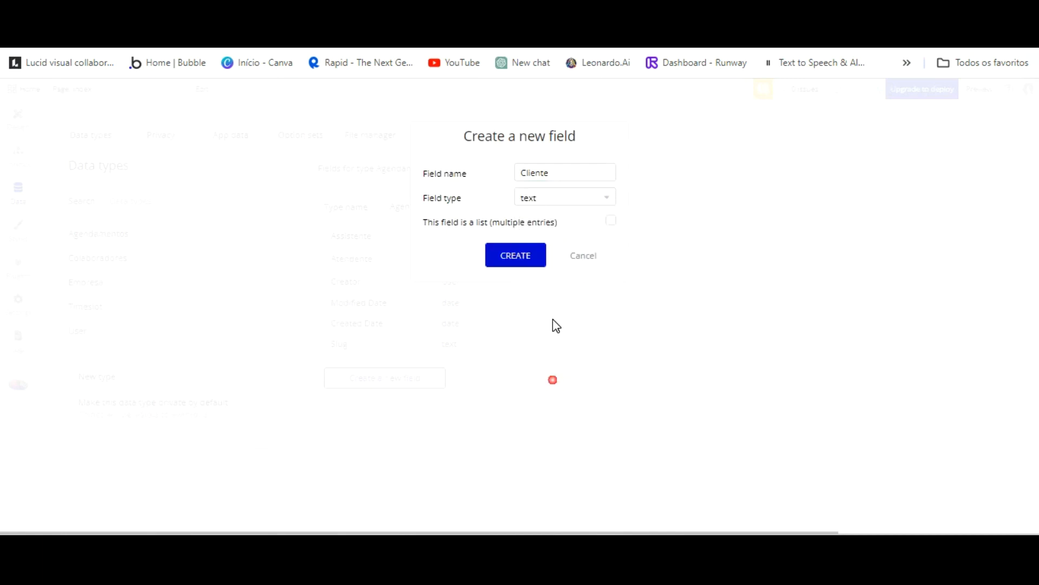
left_click(515, 253)
left_click(379, 404)
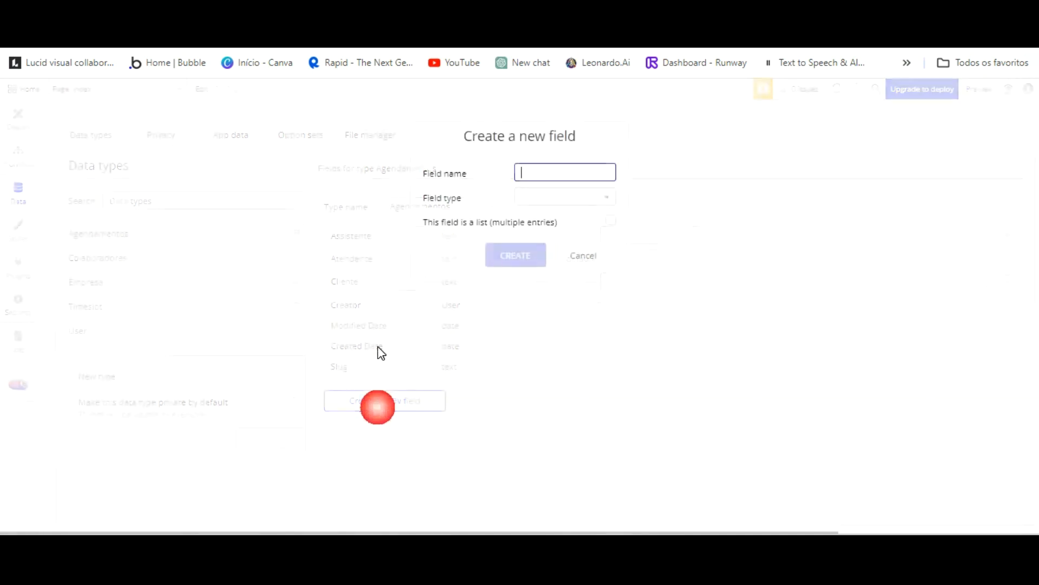
type("Data")
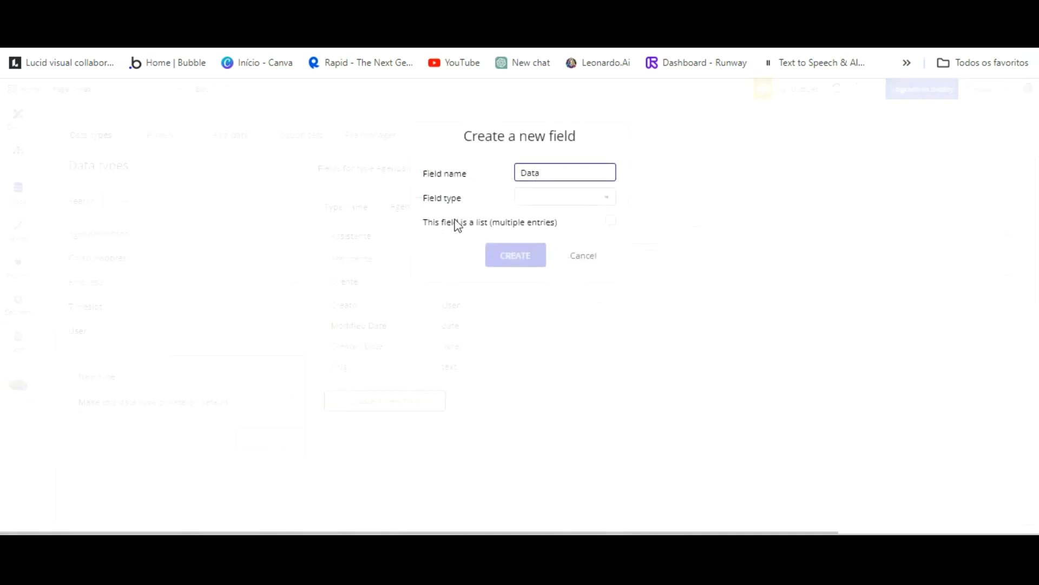
left_click(575, 197)
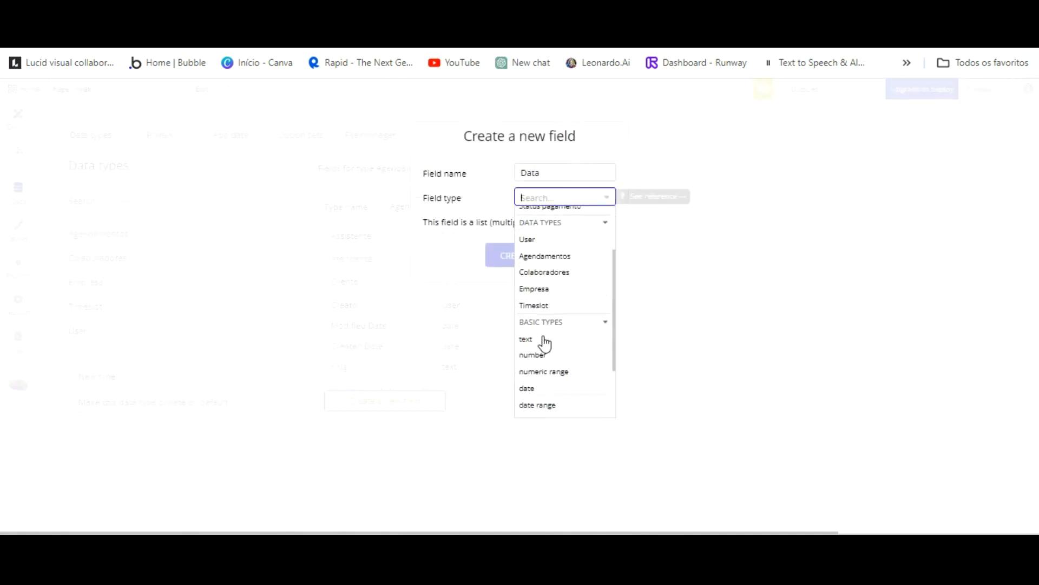
scroll(534, 333, "down", 1)
left_click(526, 323)
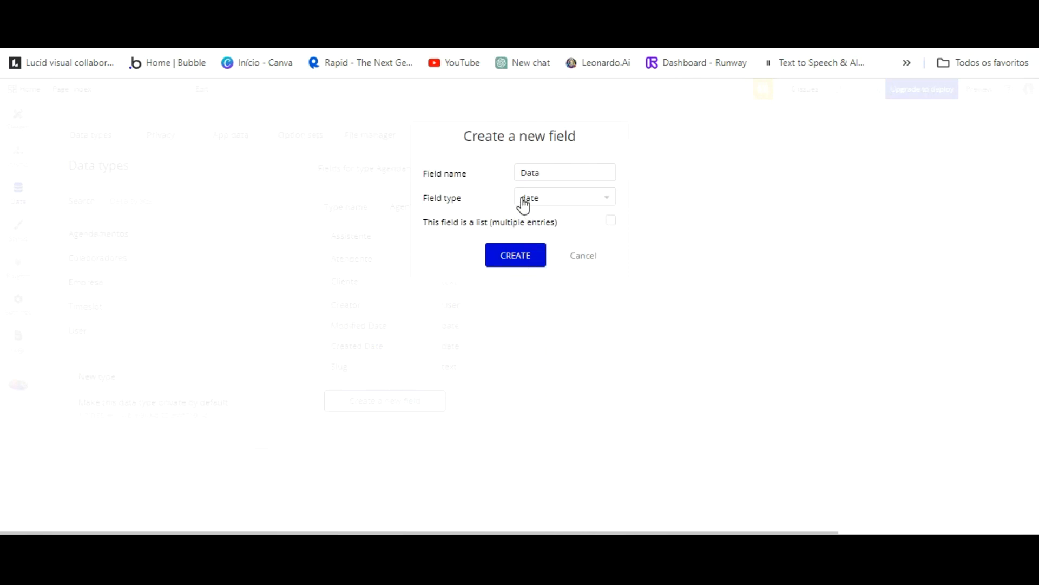
left_click(520, 255)
Add an Empresa field linked to the Empresa type and a Nome empresa text field.
left_click(387, 424)
type("Empresa")
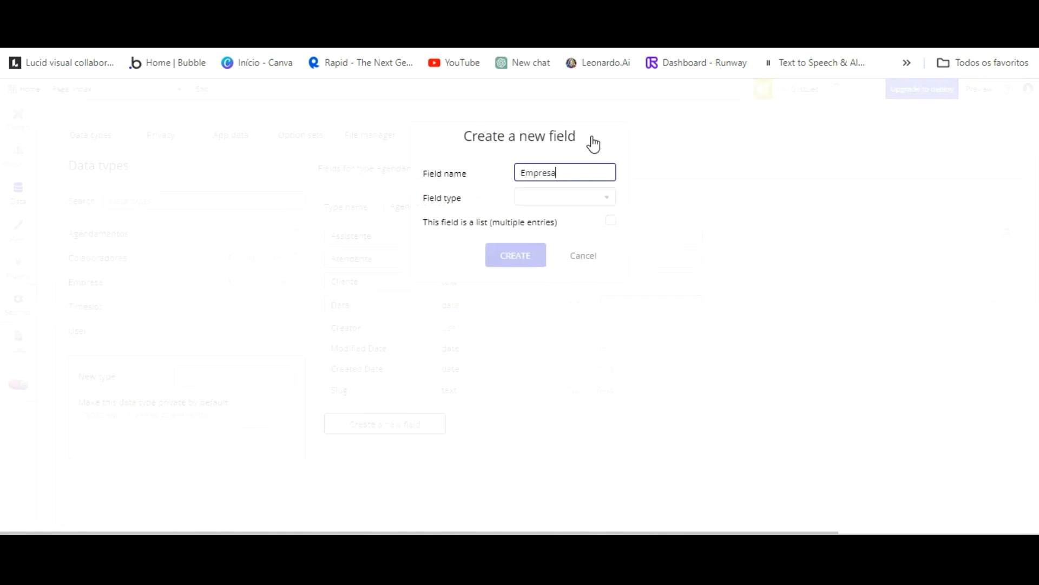
key("Tab")
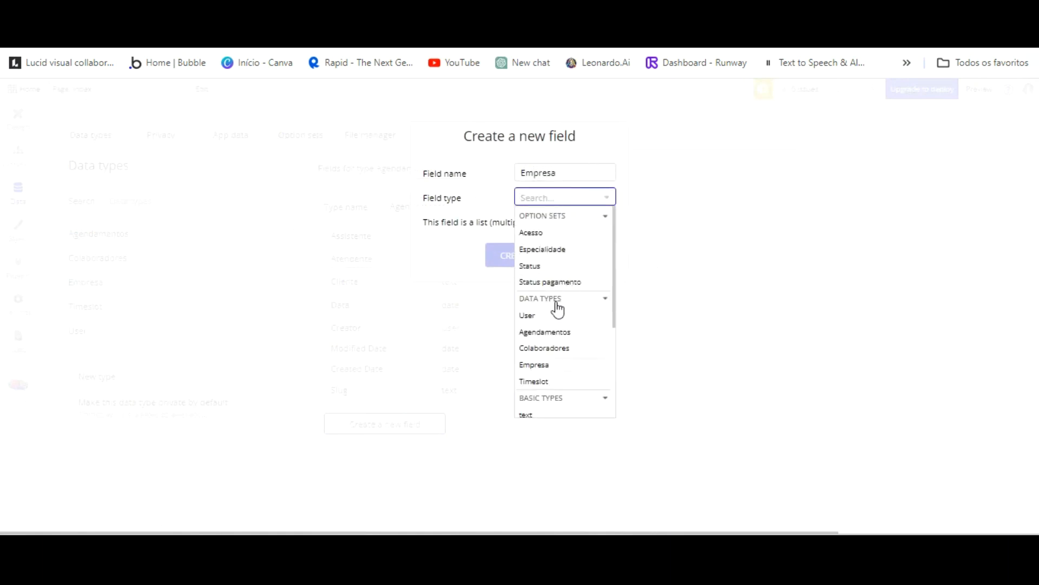
left_click(536, 364)
left_click(521, 261)
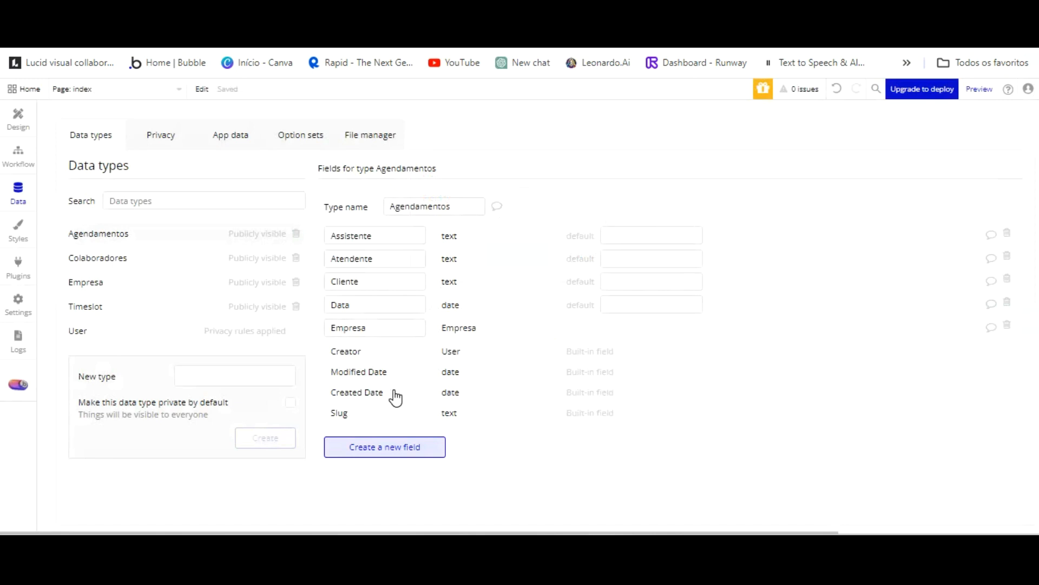
type("Nome empresa")
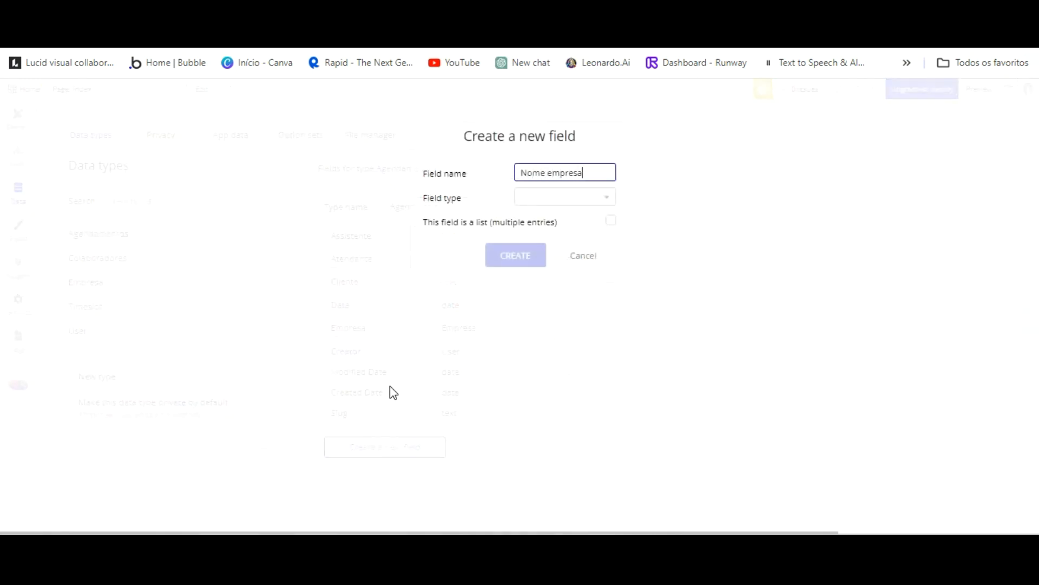
left_click(575, 196)
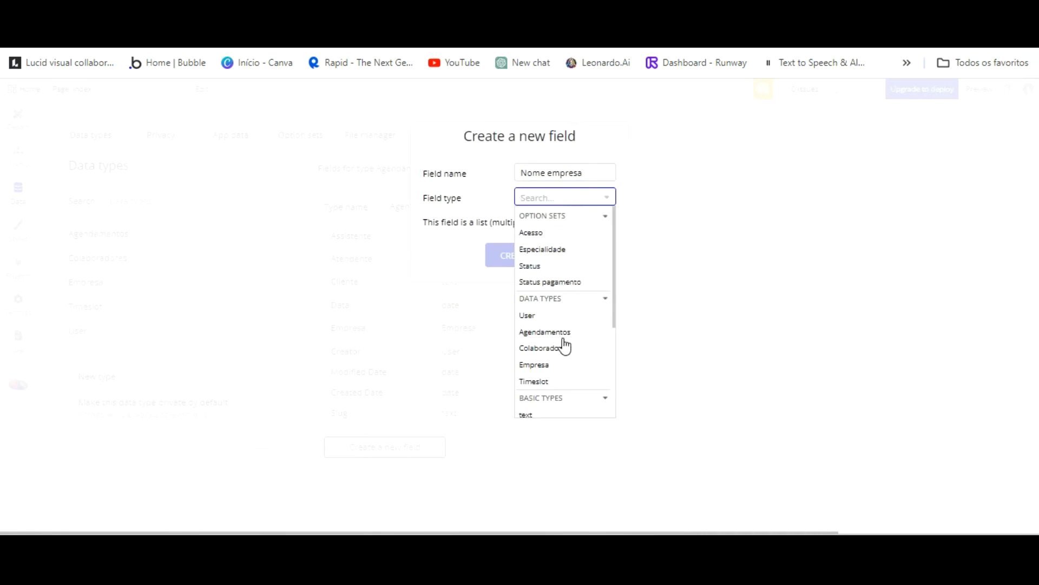
left_click(527, 412)
left_click(515, 255)
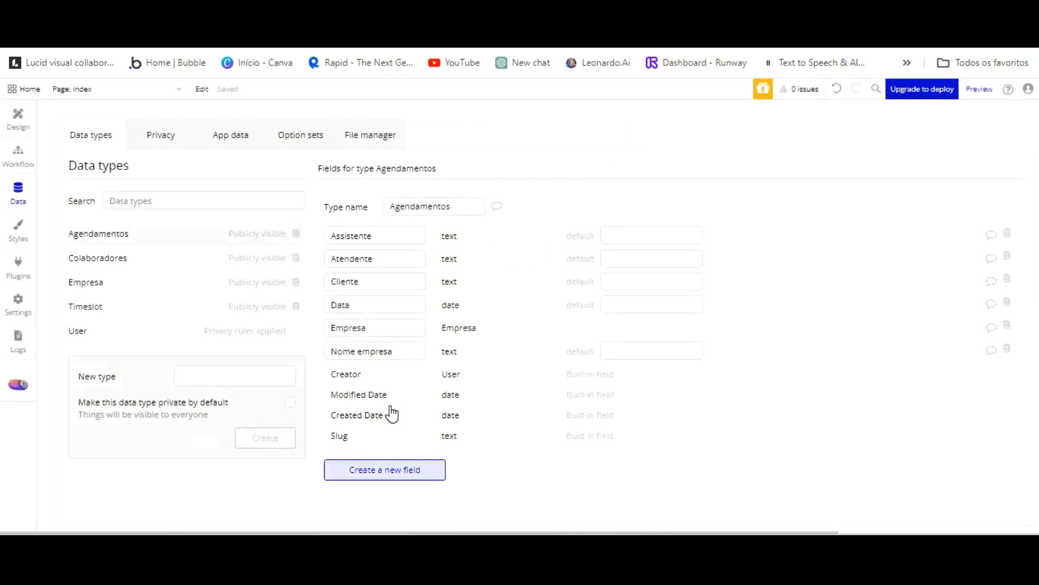
Add a Horario date field and define Status horario with the Status option set type.
left_click(386, 469)
type("Hr")
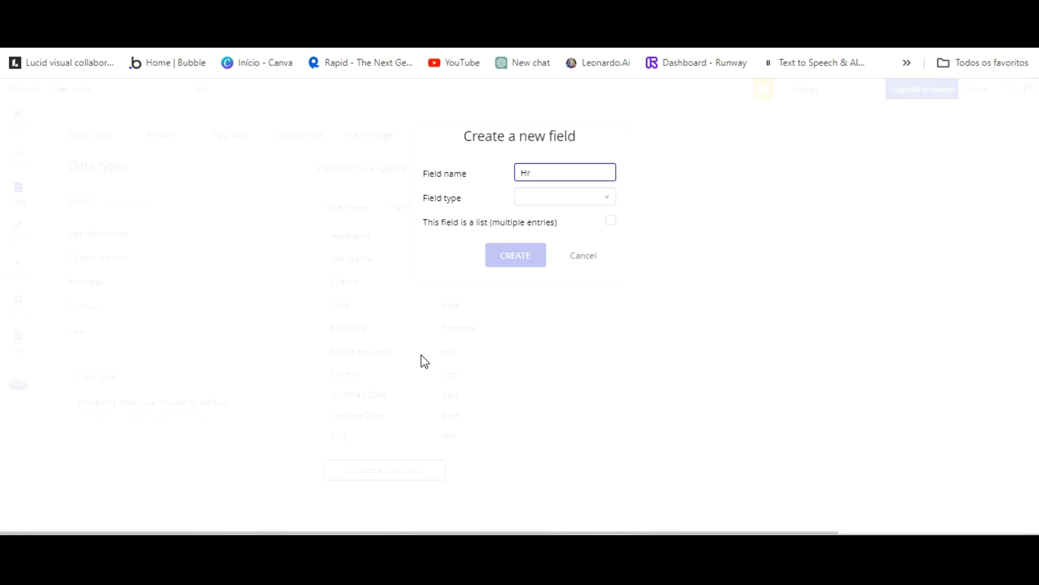
type("aorario")
left_click(575, 197)
scroll(563, 353, "down", 2)
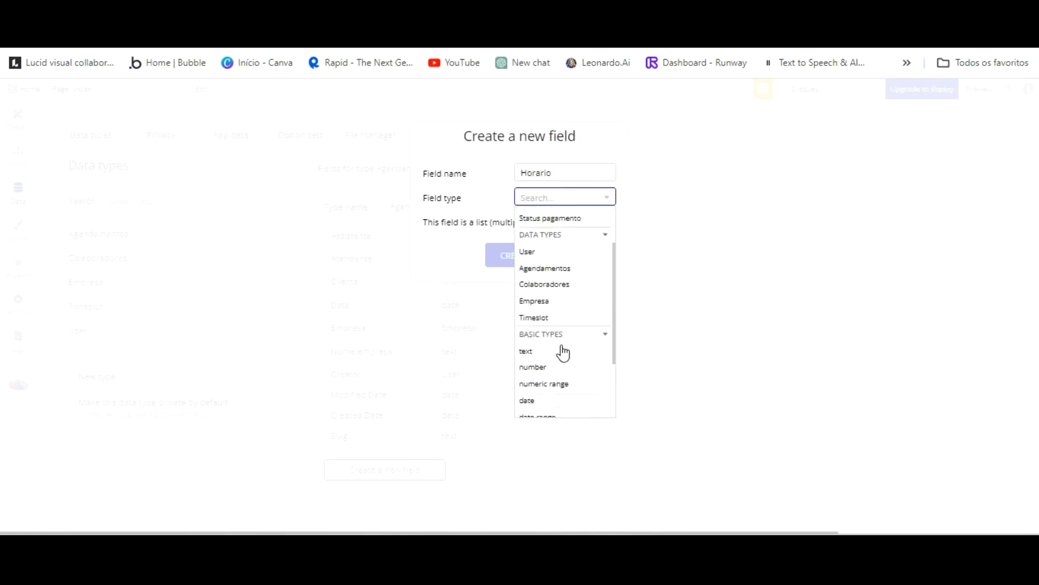
left_click(538, 361)
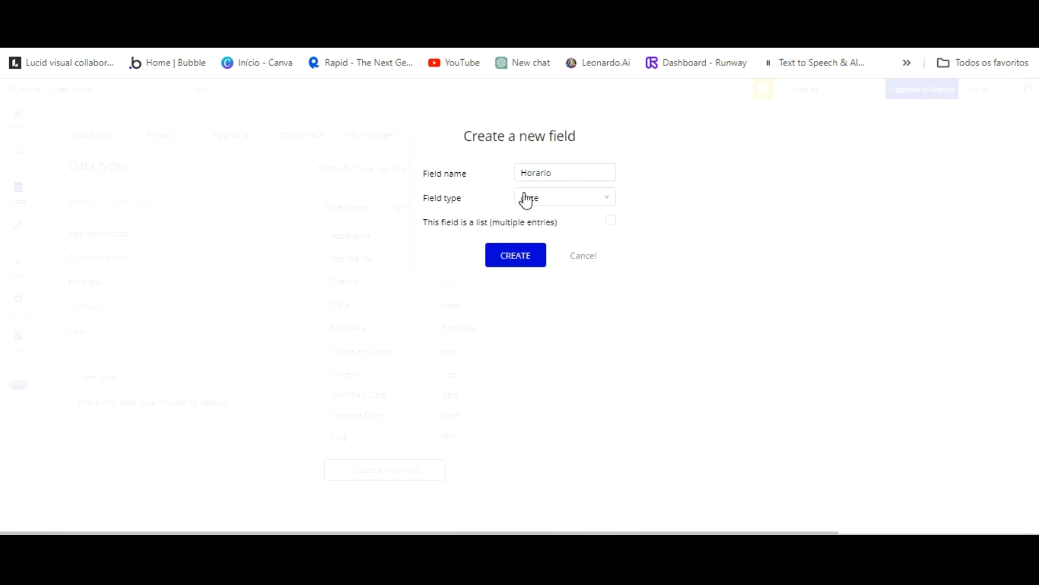
left_click(523, 253)
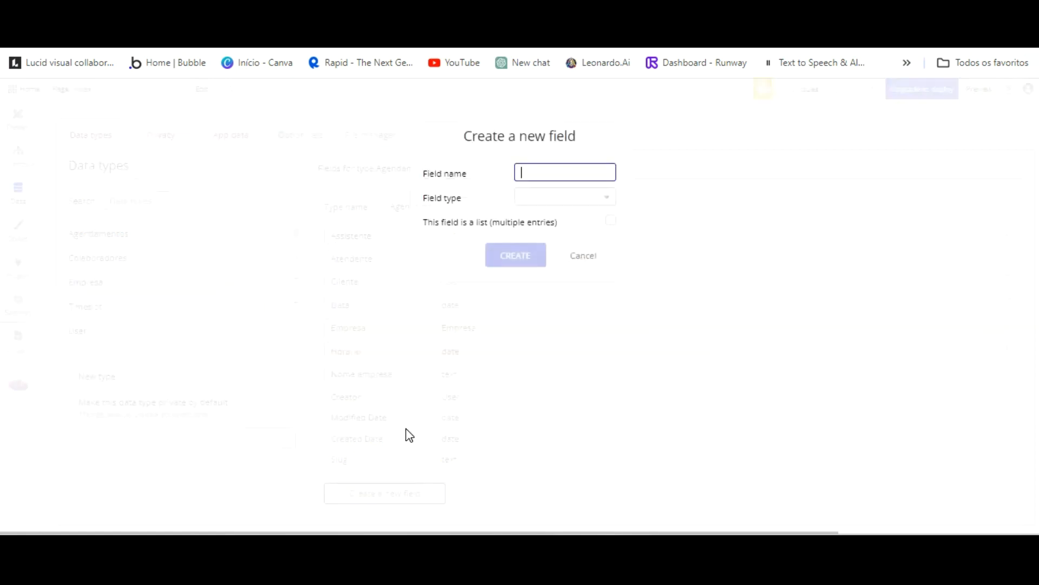
type("Status horario")
left_click(565, 197)
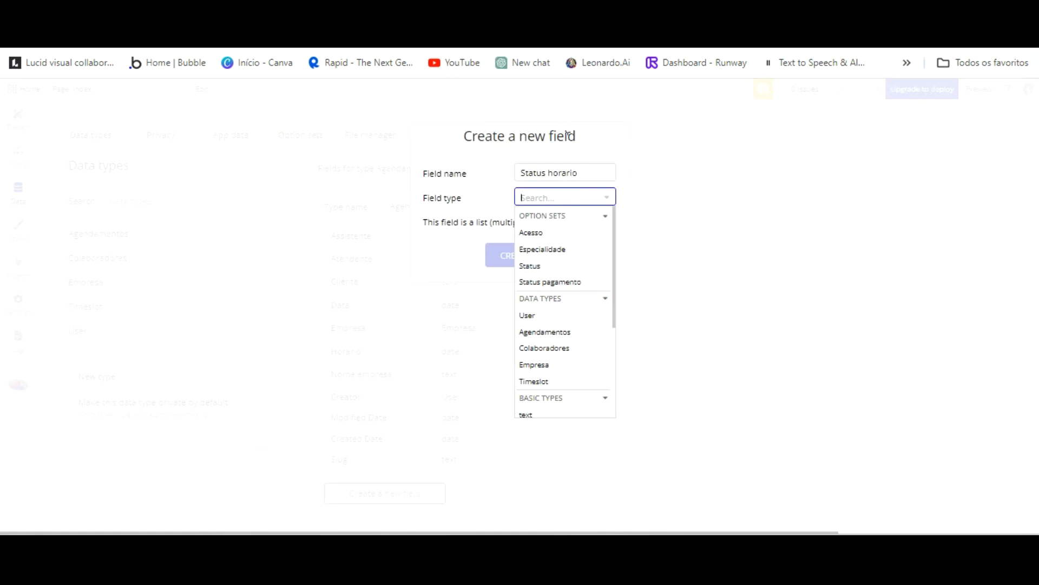
left_click(544, 264)
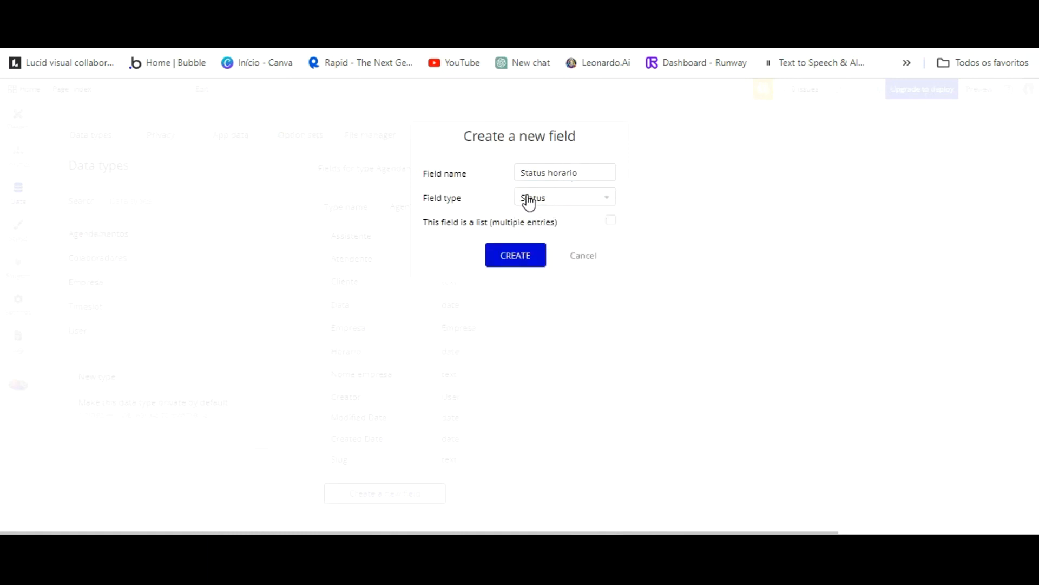
Create the Status horario field with default value Disponivel.
left_click(525, 255)
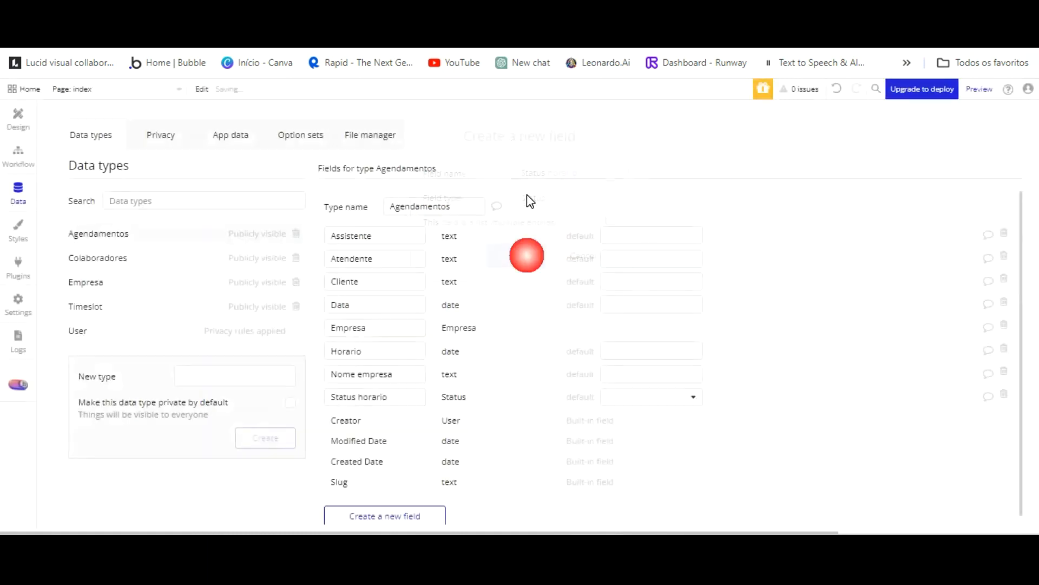
left_click(690, 397)
left_click(643, 437)
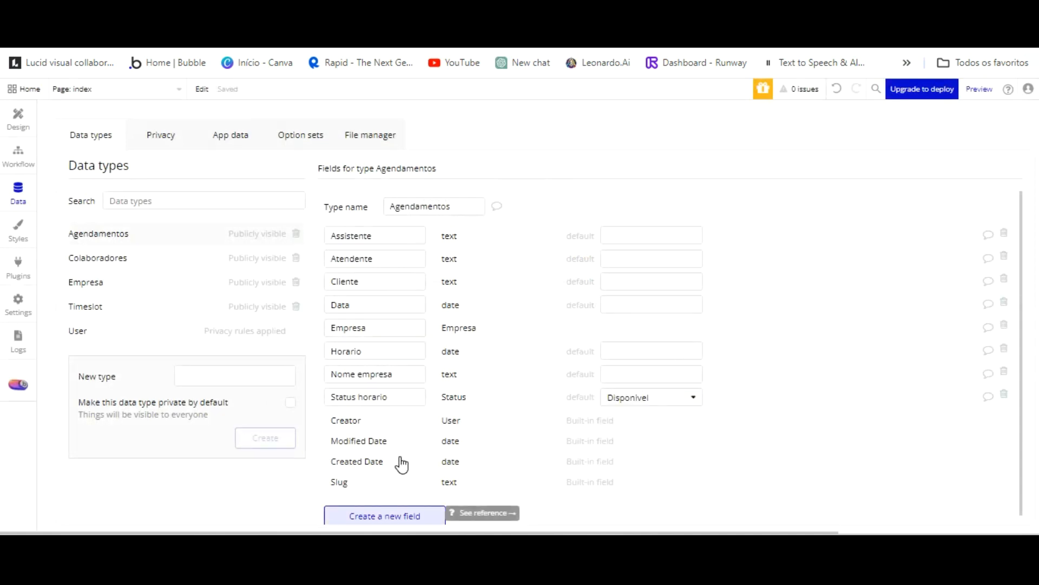
Add a Status pagamento field of type Status pagamento defaulting to Pendente, then view Colaboradores.
left_click(398, 515)
type("Status pagamento")
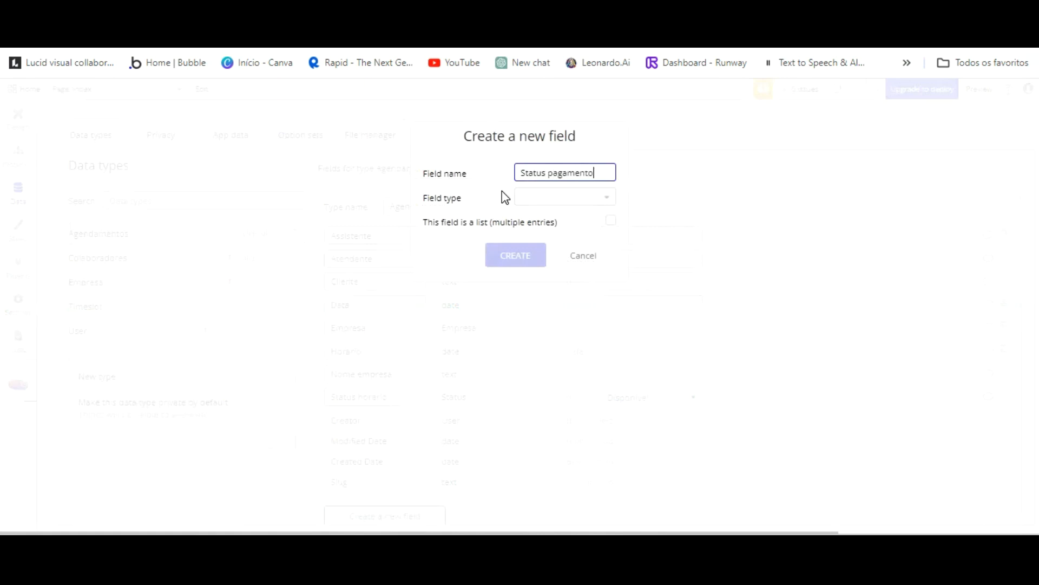
key("Tab")
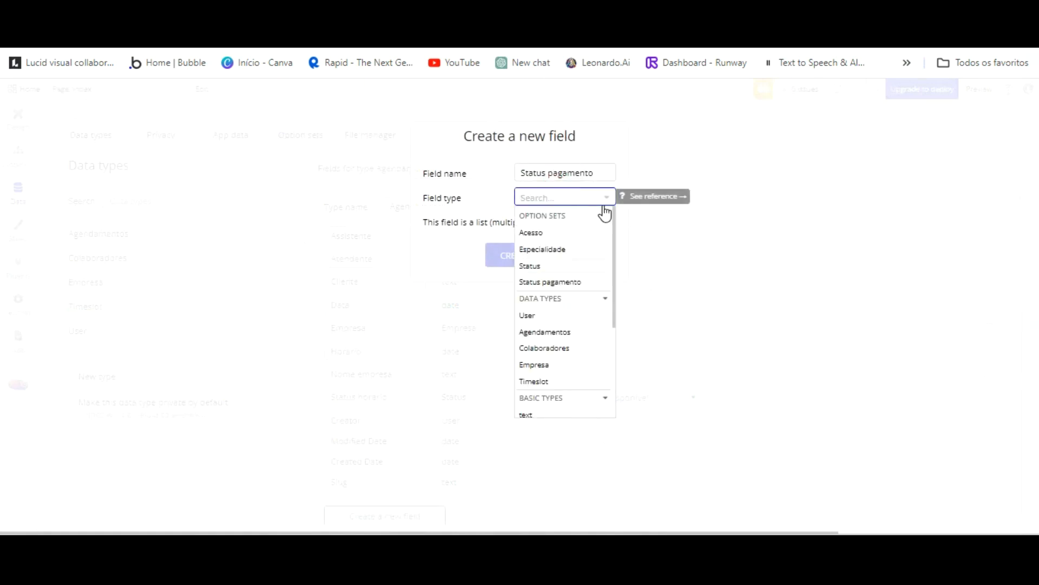
left_click(581, 281)
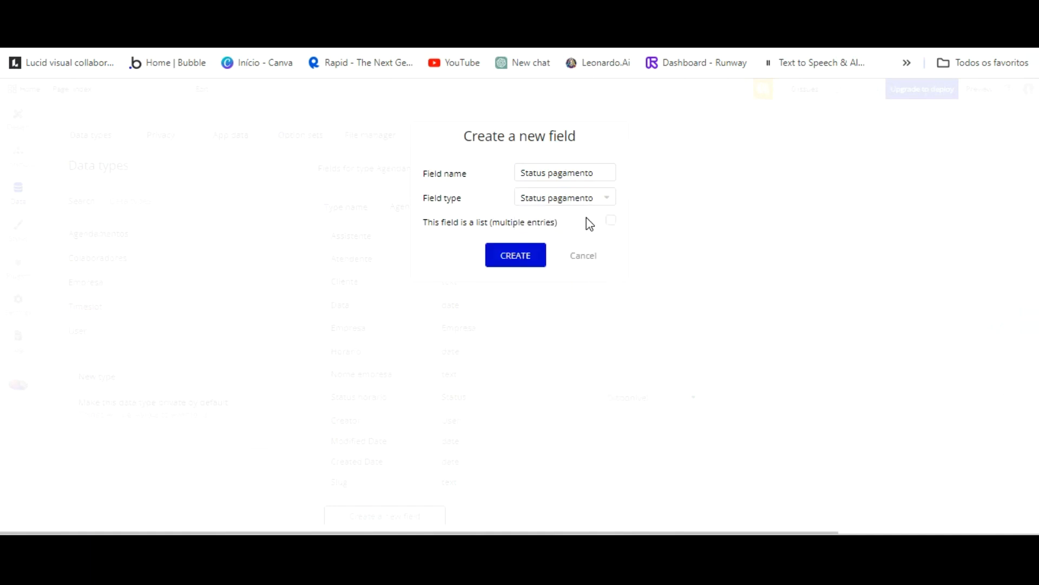
left_click(516, 255)
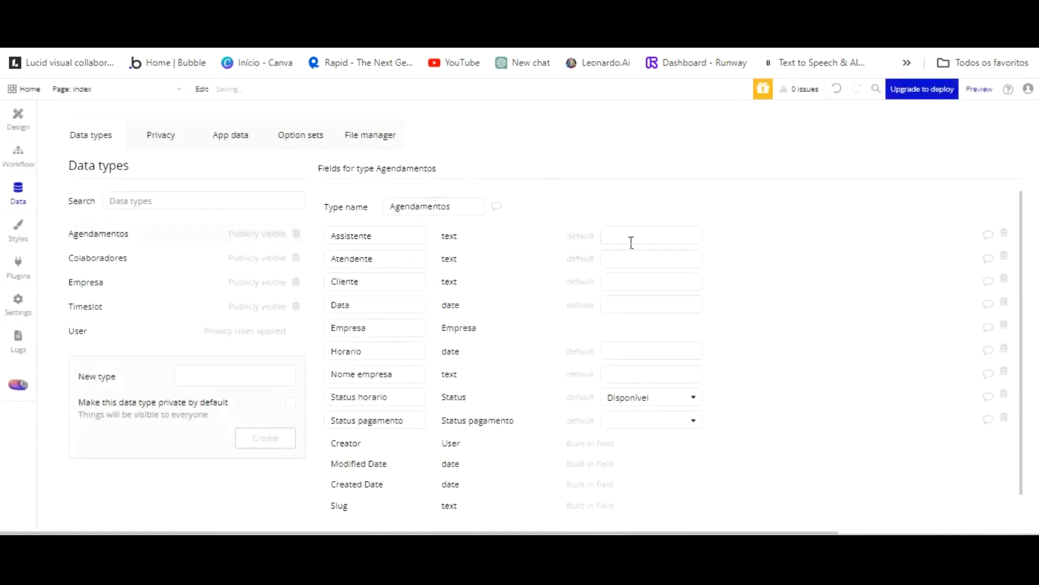
left_click(685, 420)
left_click(654, 473)
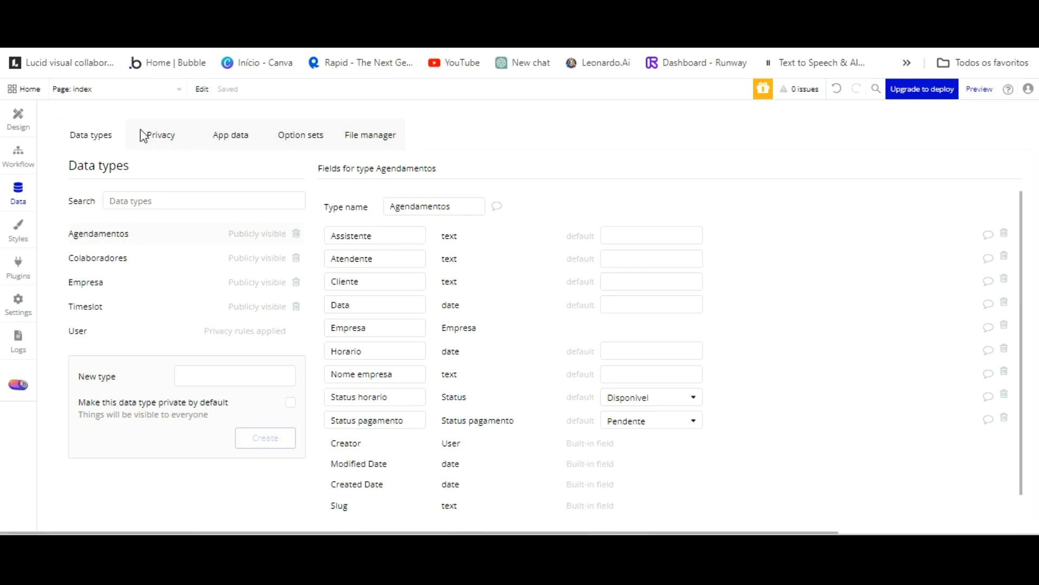
left_click(131, 253)
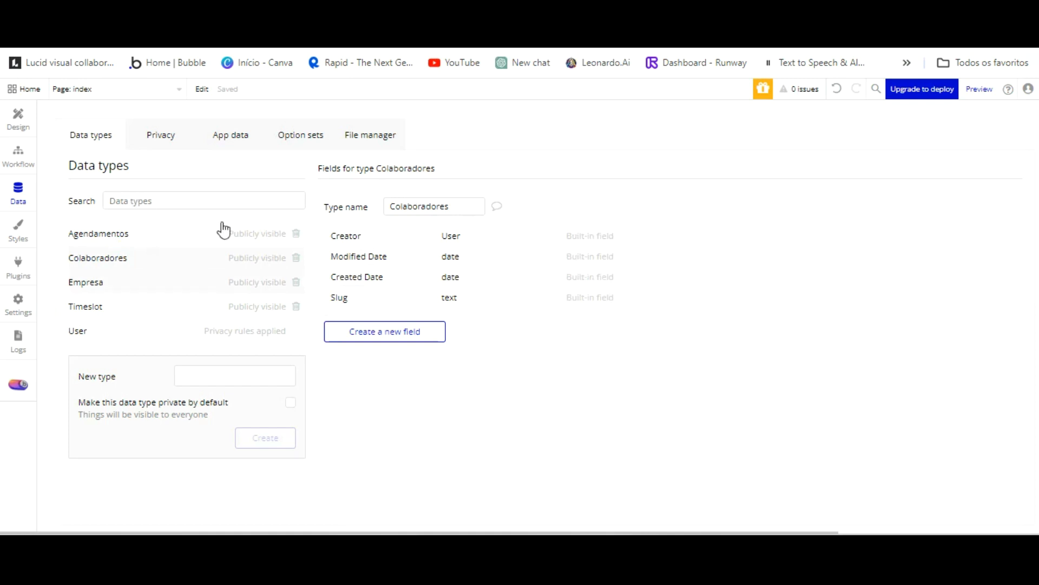
Add Apelido and email text fields to Colaboradores.
left_click(385, 332)
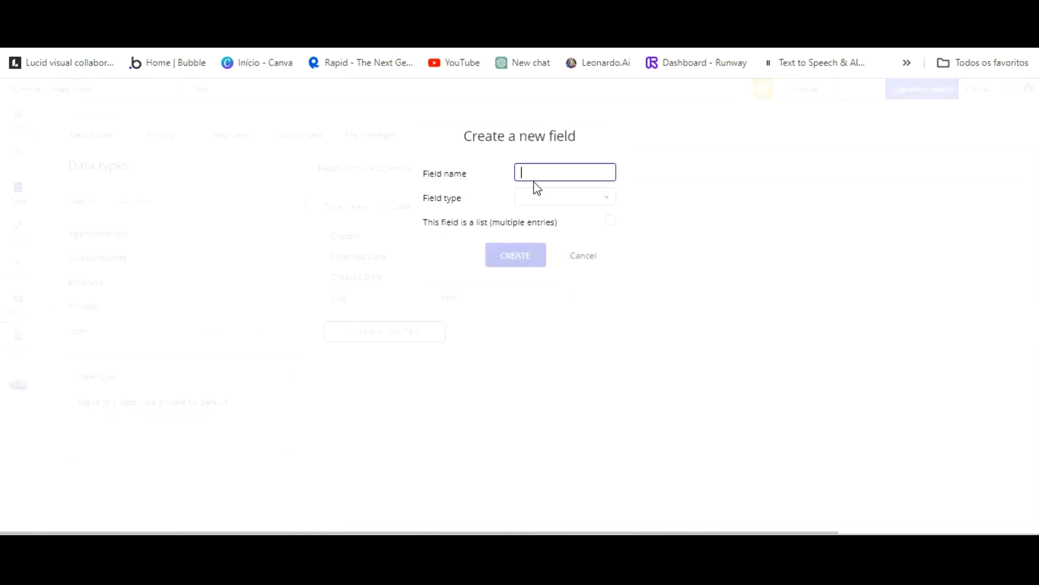
type("Apelido")
left_click(557, 196)
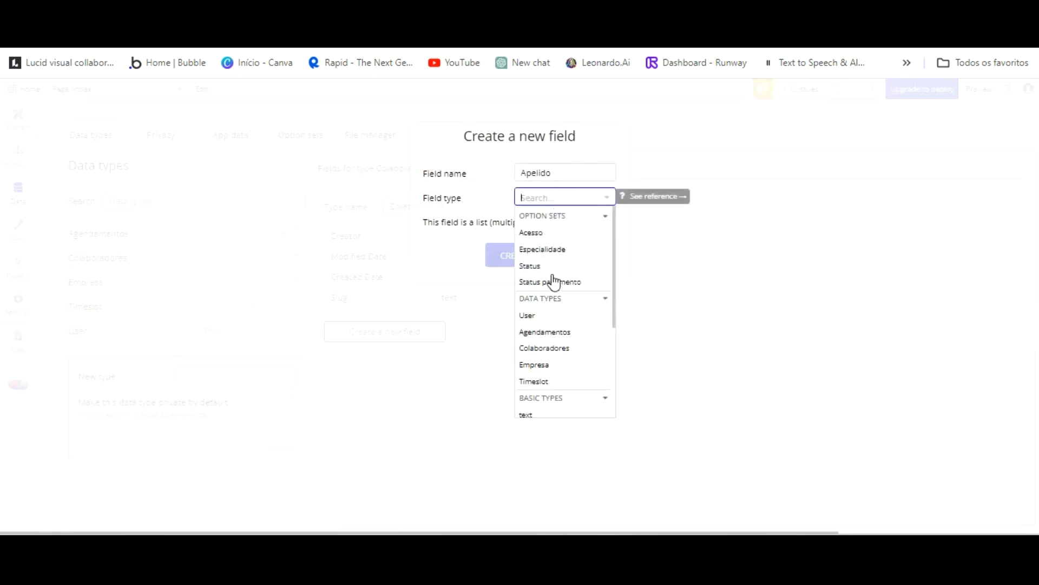
left_click(531, 411)
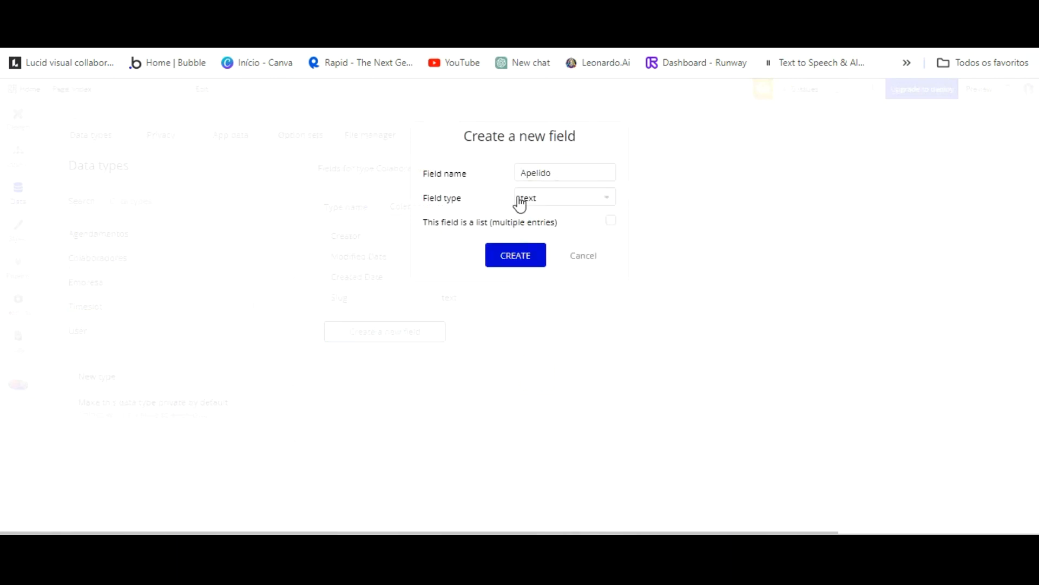
left_click(517, 255)
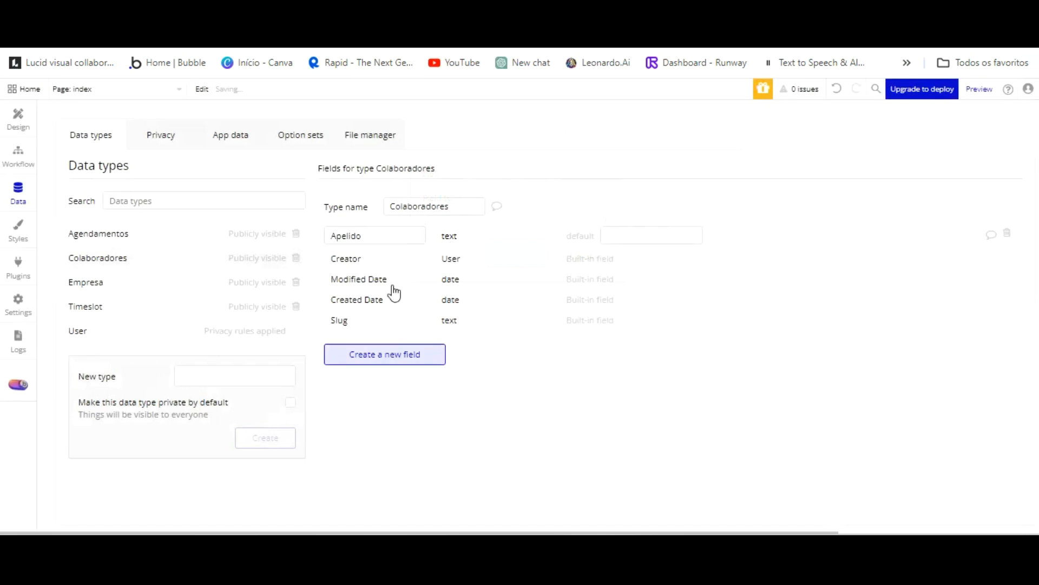
left_click(398, 353)
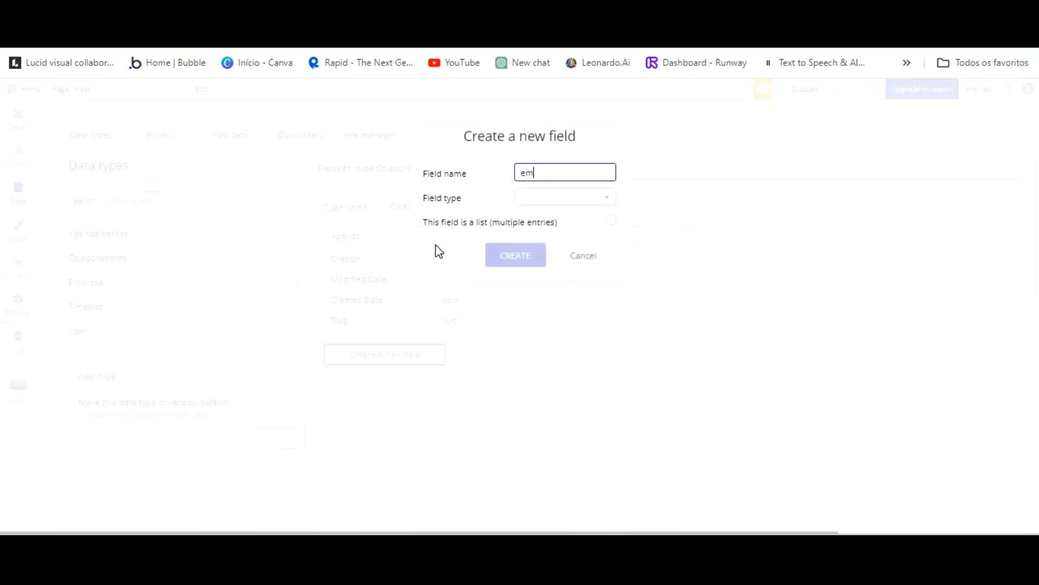
left_click(566, 197)
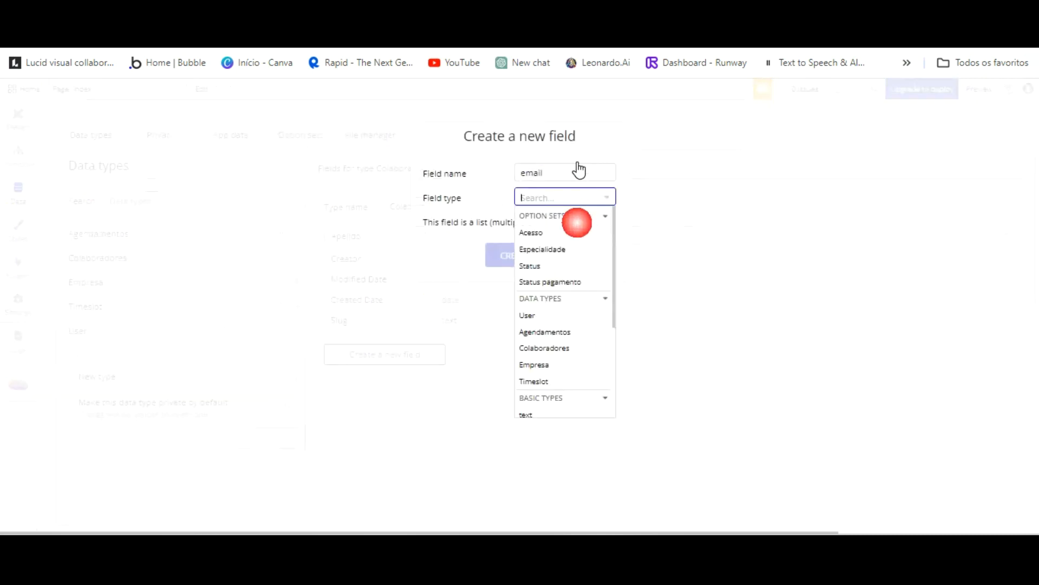
left_click(534, 407)
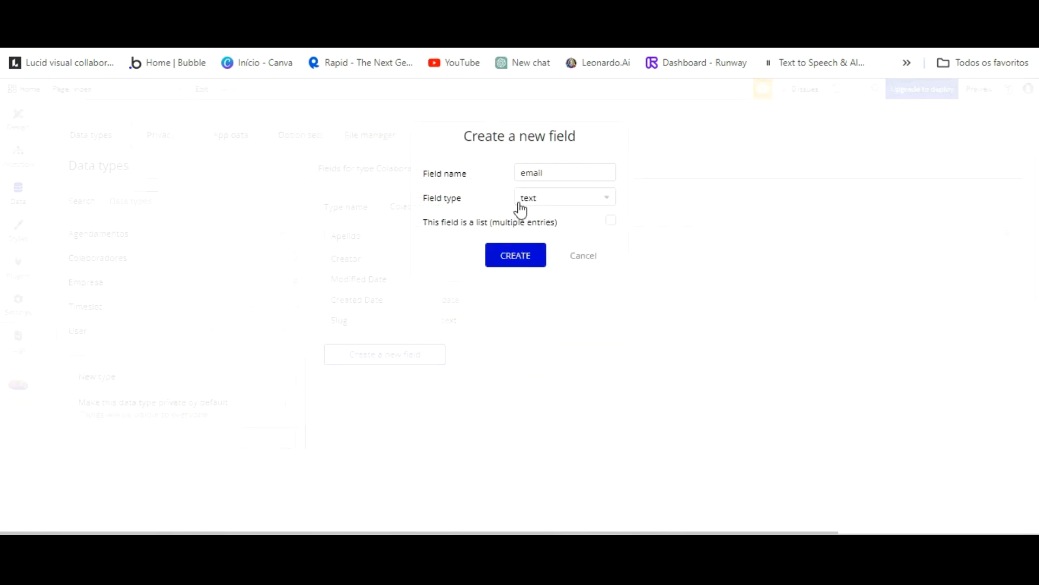
left_click(516, 255)
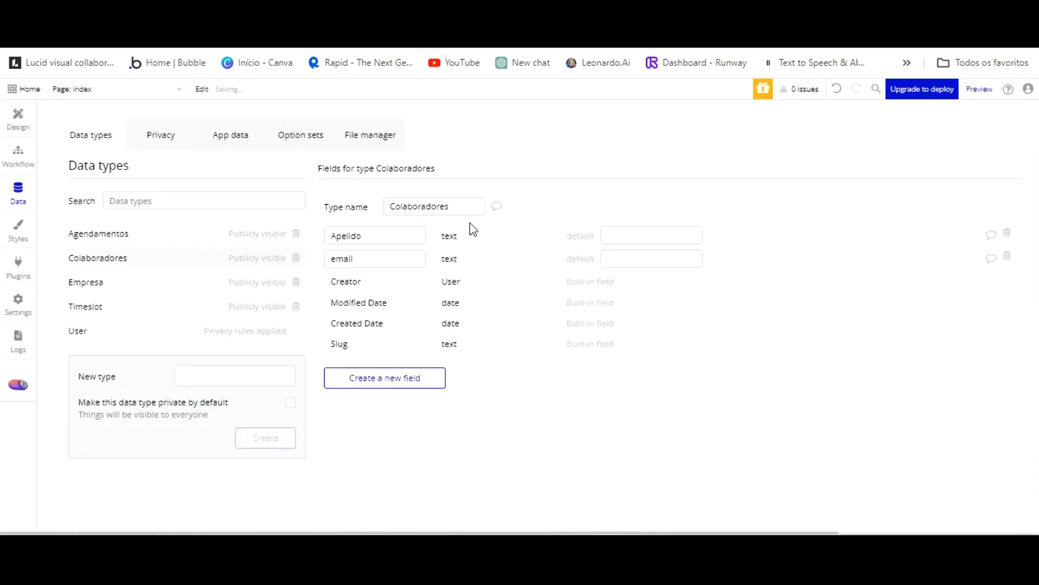
Add an Especialidade text field and a Foto image field.
left_click(400, 373)
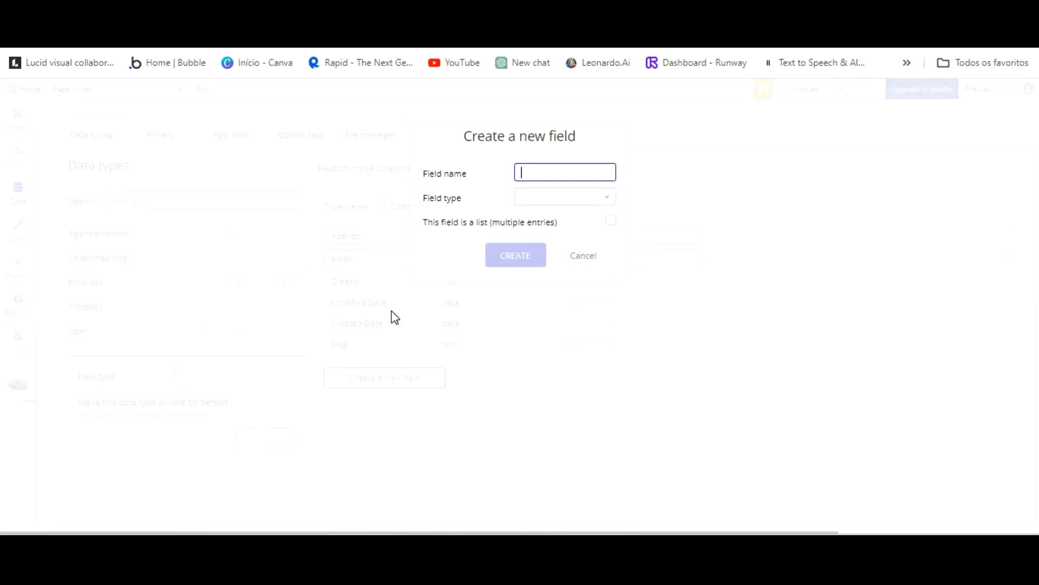
type("Especialidade")
key("Tab")
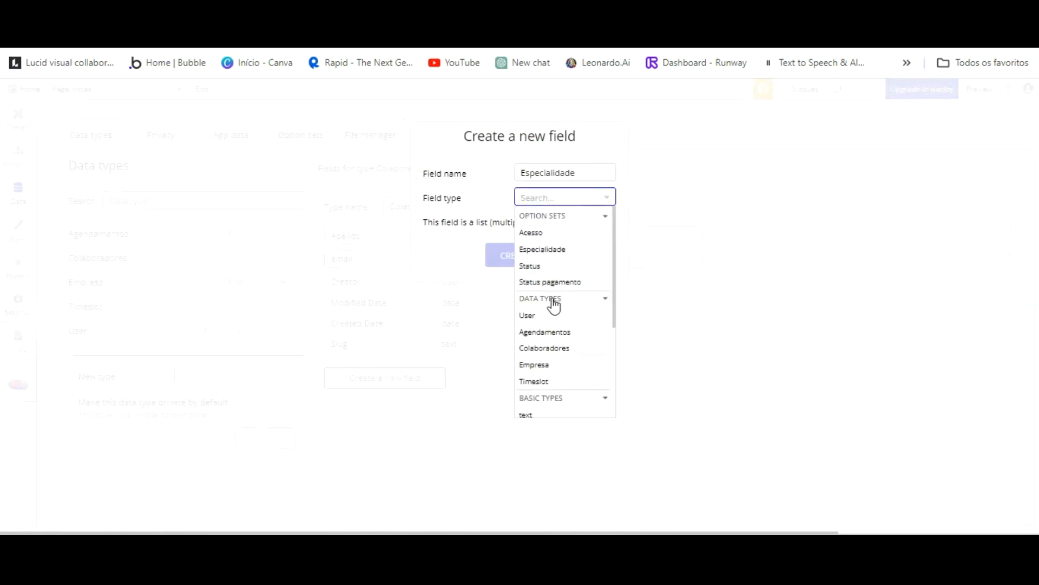
left_click(536, 398)
key("Return")
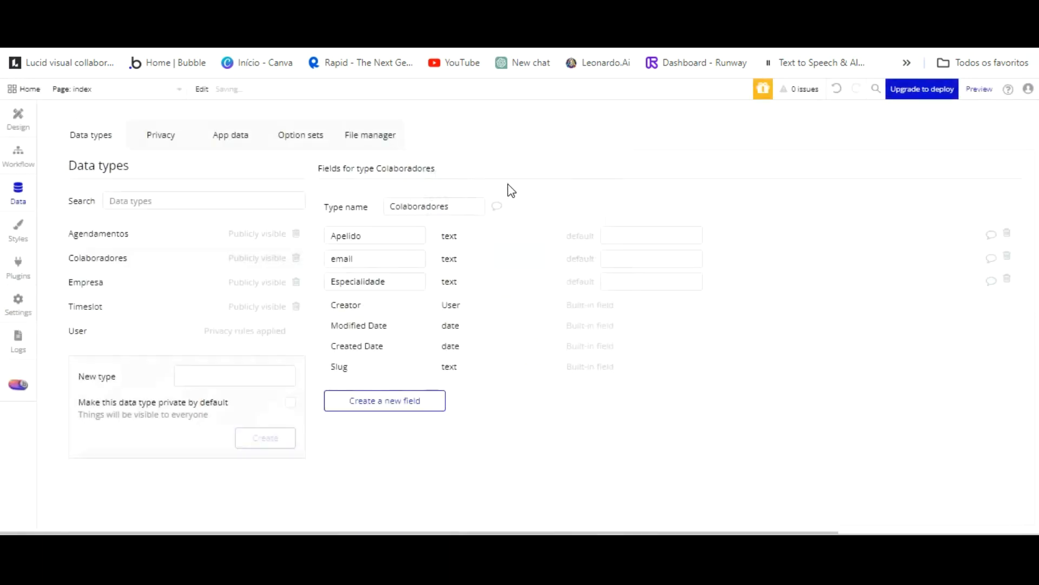
left_click(391, 393)
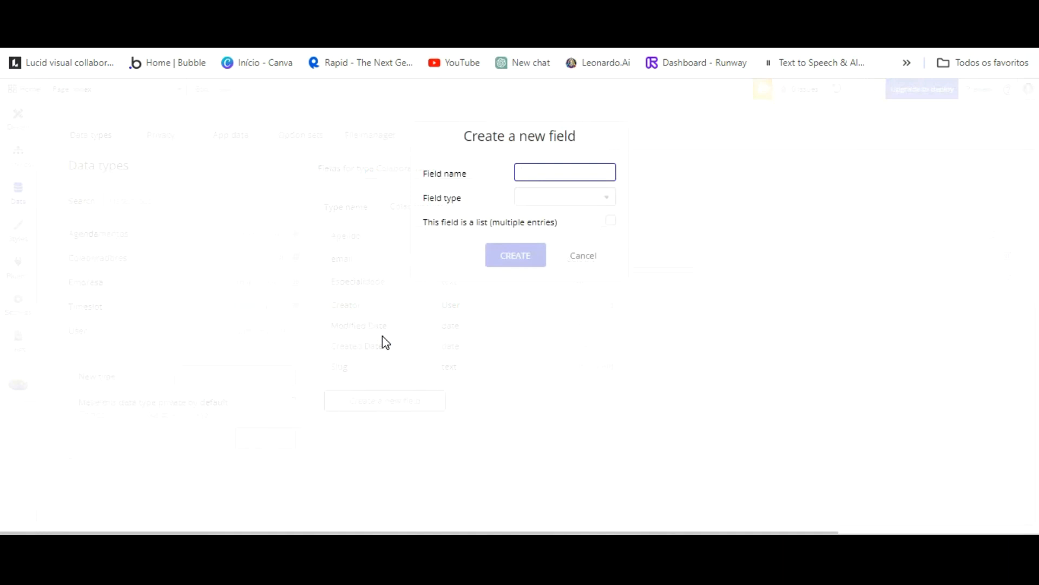
left_click(582, 198)
left_click(550, 304)
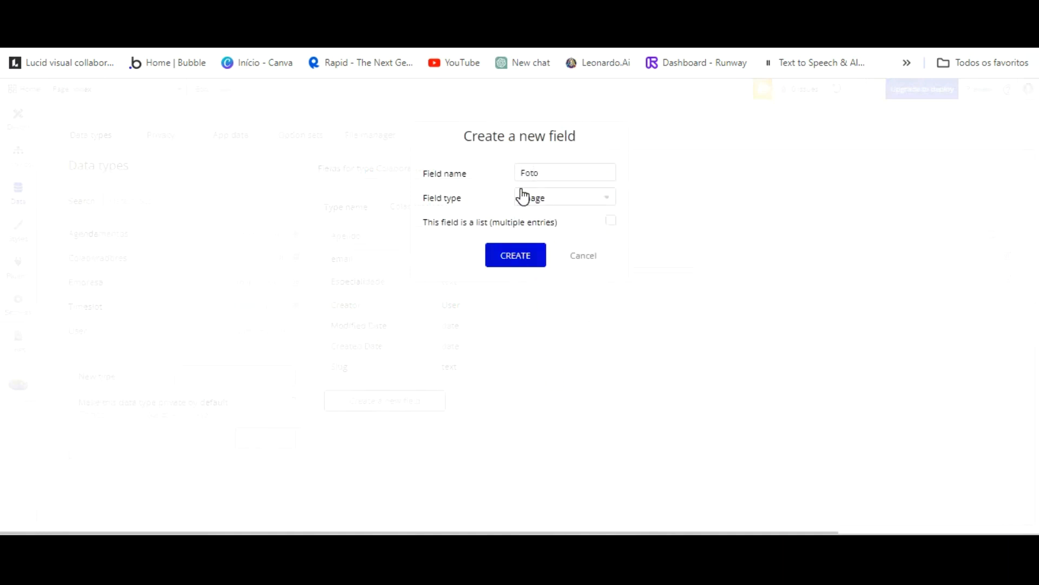
key("Return")
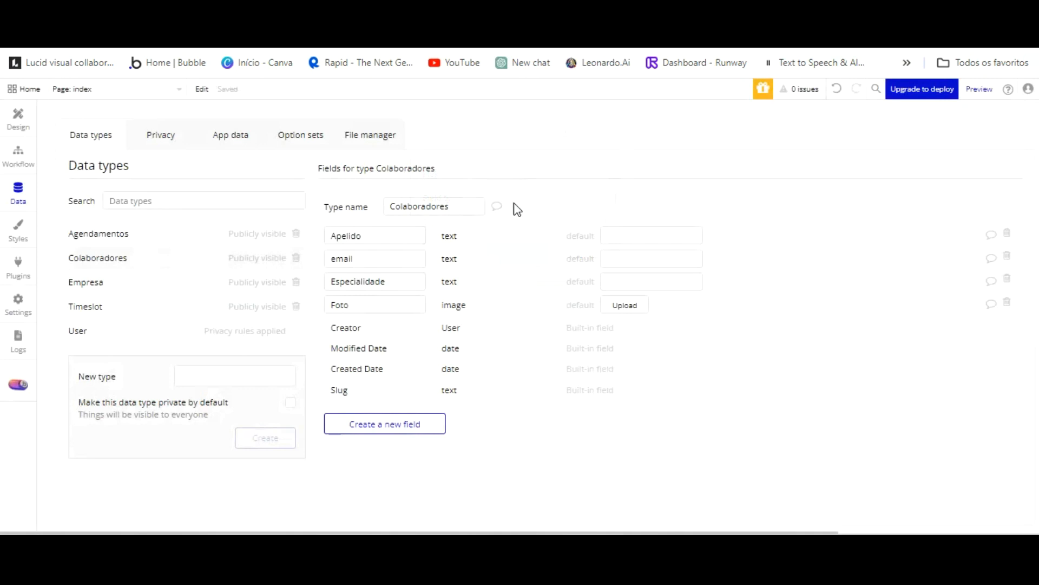
Add a Nome text field to Colaboradores.
left_click(414, 423)
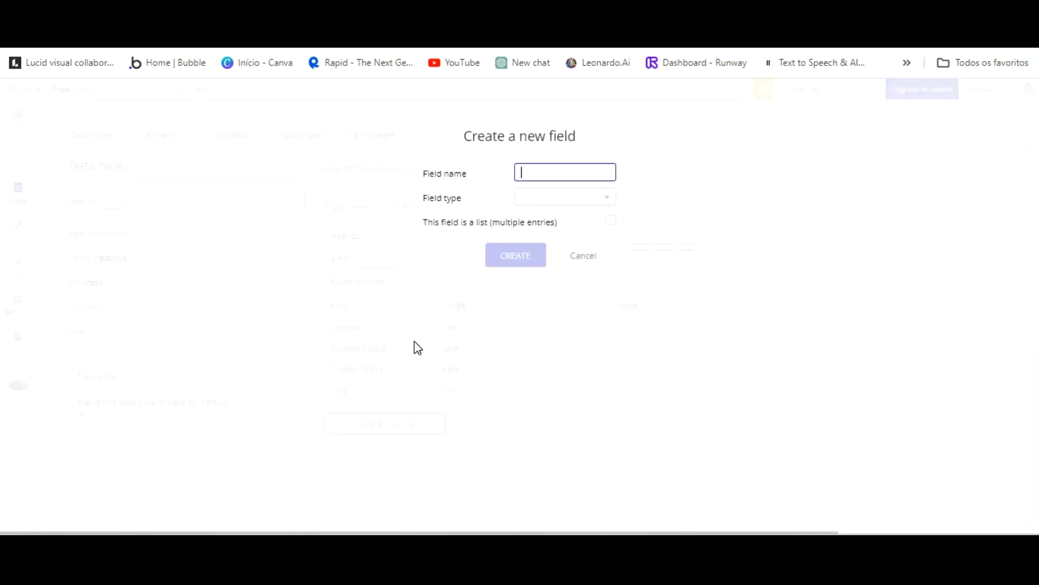
type("Nome")
left_click(557, 199)
scroll(539, 359, "down", 1)
left_click(538, 403)
key("Return")
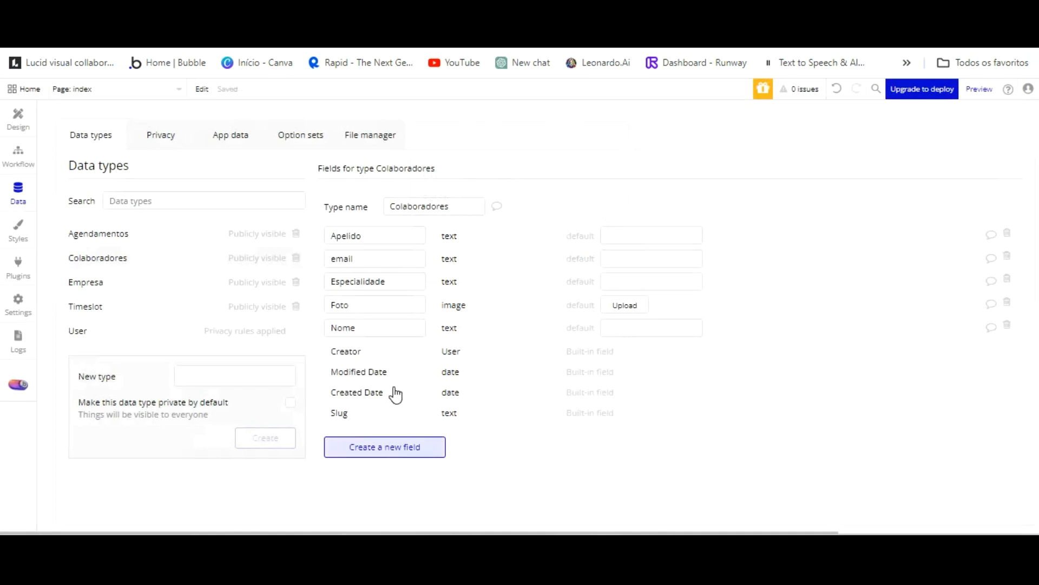
Add a Senha text field, correcting its misspelled name, then view the Timeslot type.
left_click(384, 447)
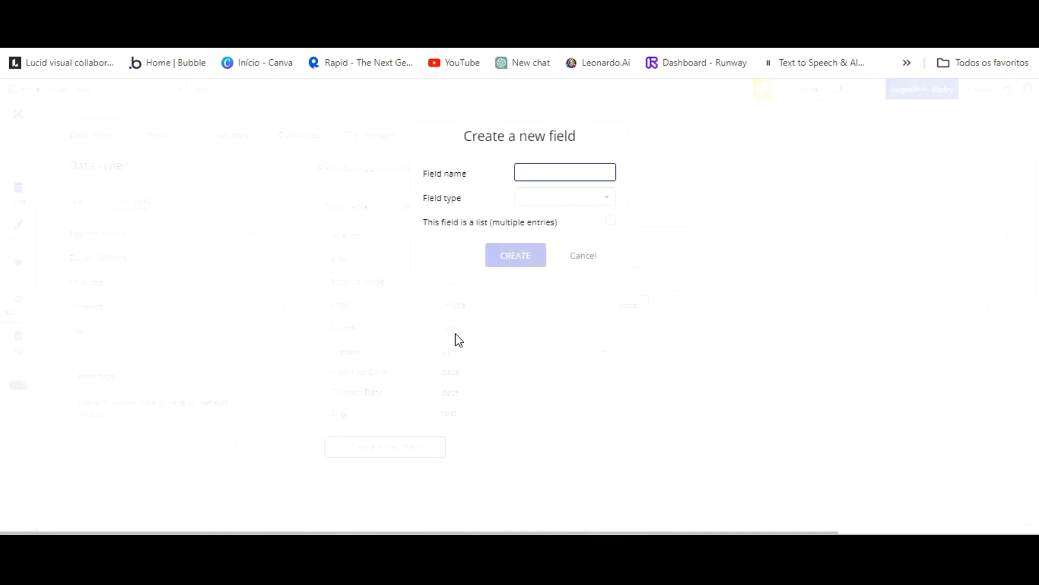
type("Seha")
left_click(526, 174)
type("n")
left_click(540, 197)
left_click(546, 109)
left_click(567, 197)
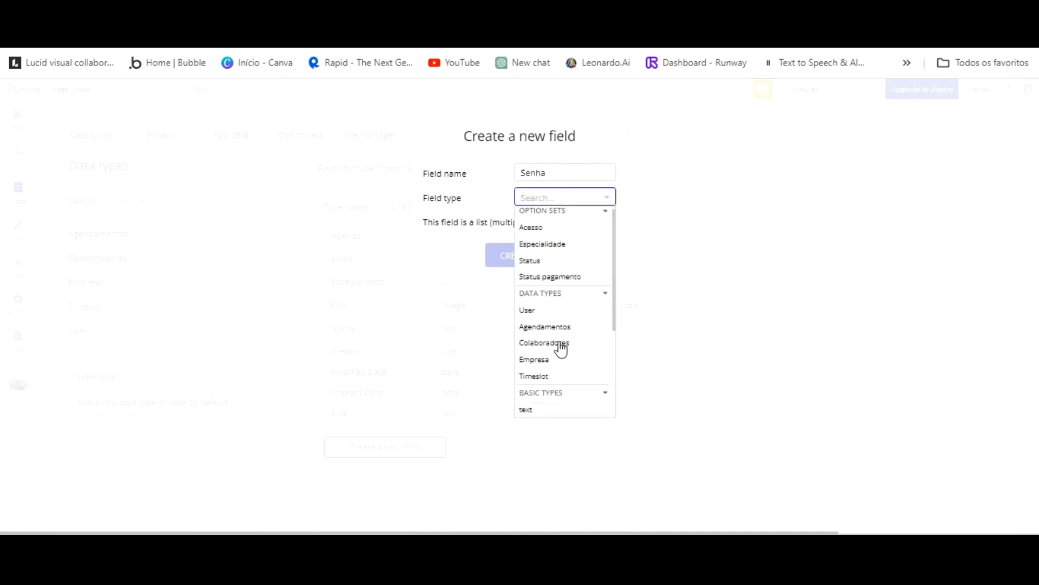
left_click(533, 410)
left_click(508, 255)
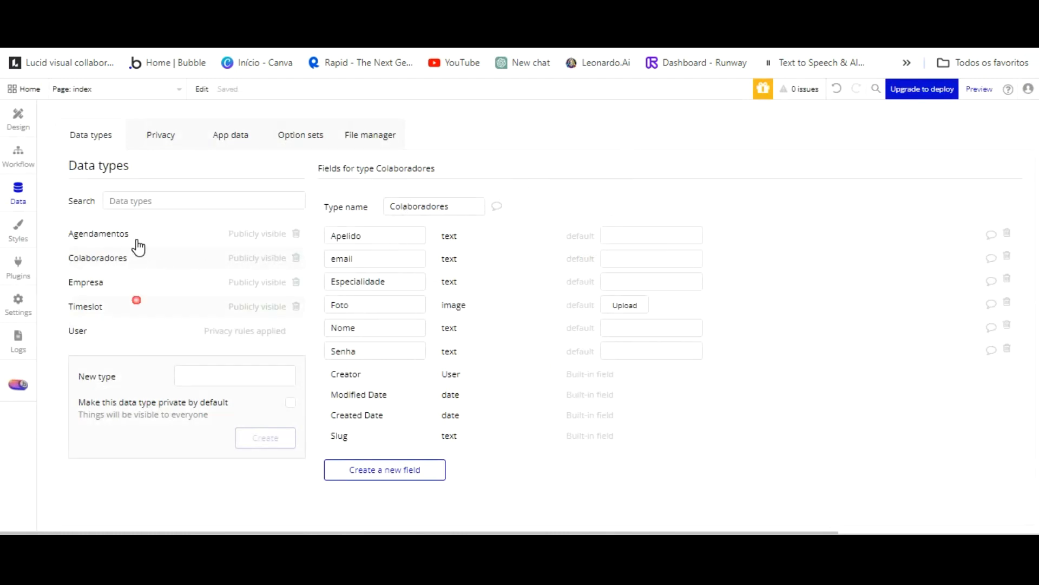
left_click(135, 304)
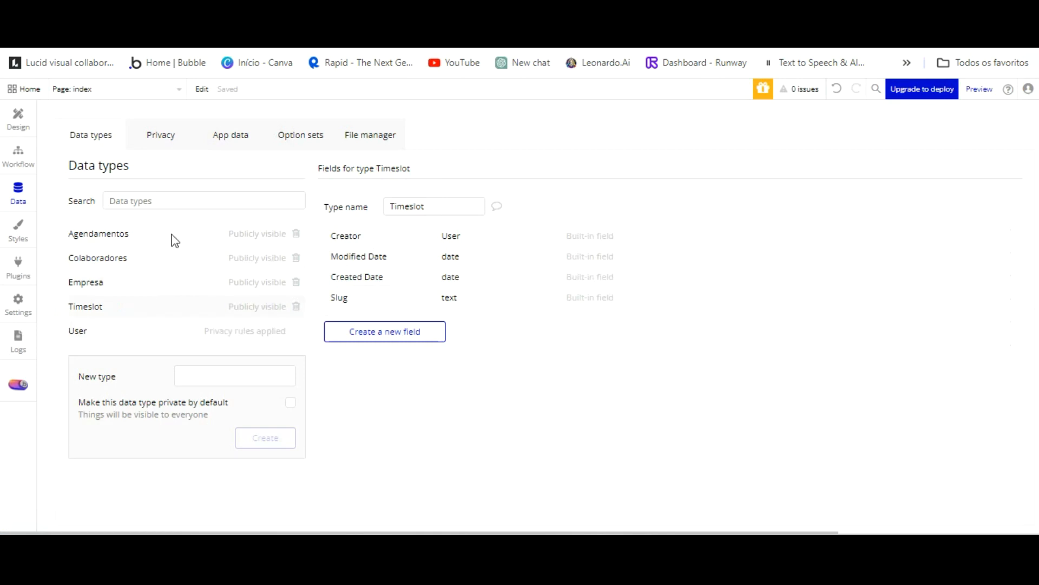
Select the Empresa data type and add an Endereço text field.
left_click(124, 256)
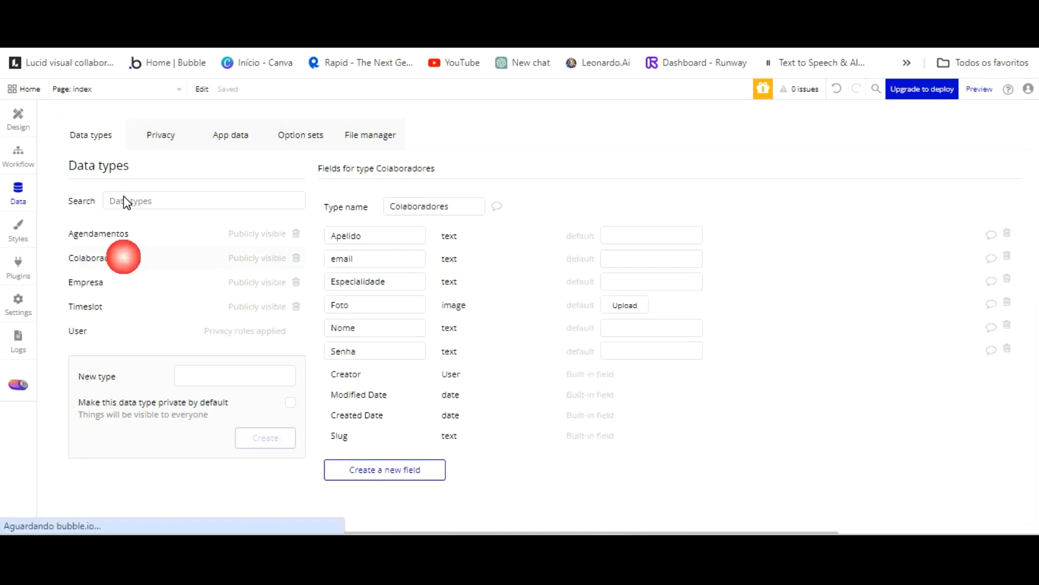
left_click(109, 276)
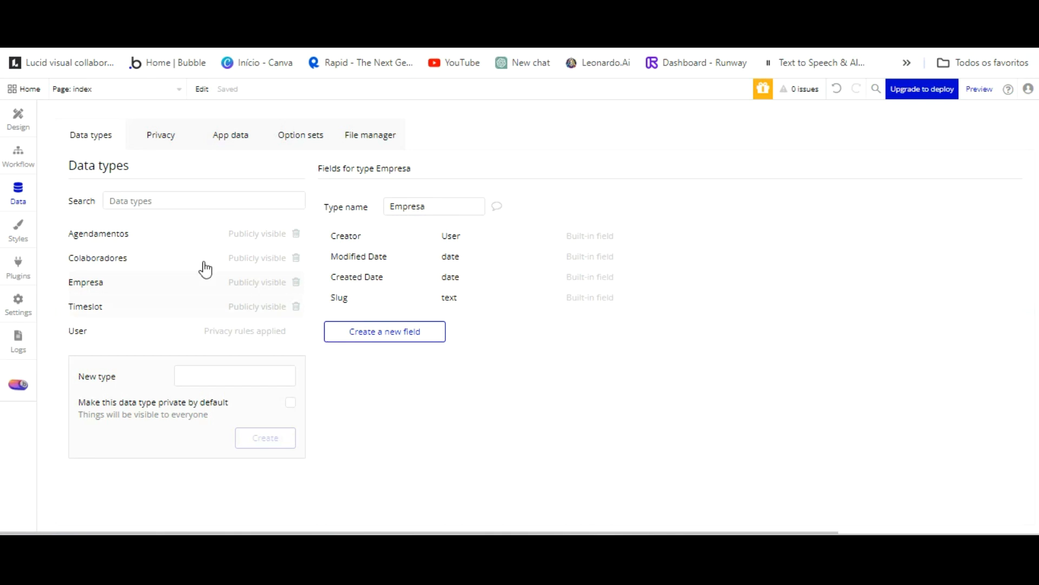
left_click(385, 331)
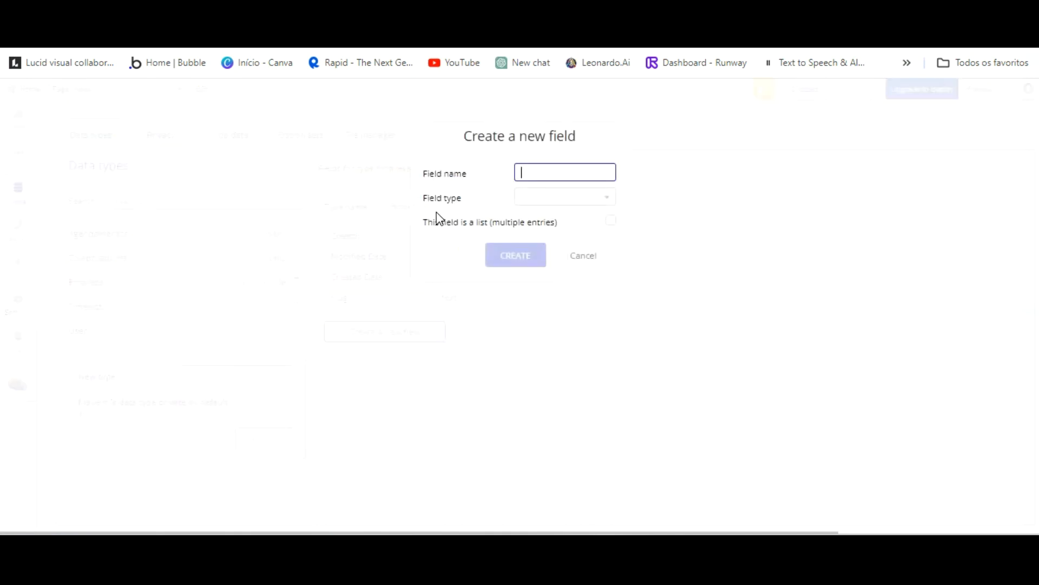
type("End")
left_click(545, 198)
scroll(534, 347, "down", 1)
left_click(525, 393)
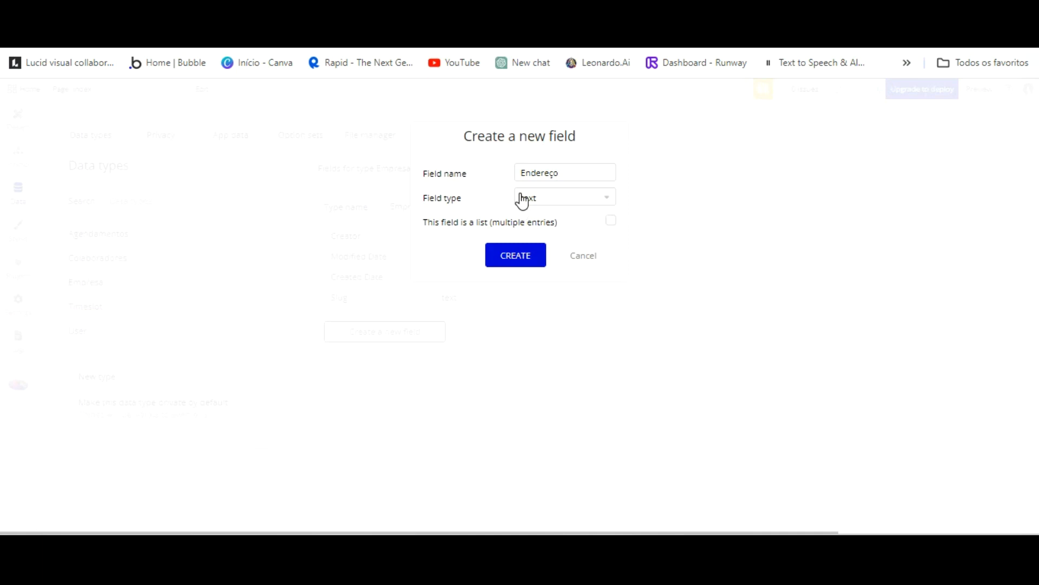
key("Return")
Add a Logotipo field as text, then delete that mistaken field.
left_click(384, 353)
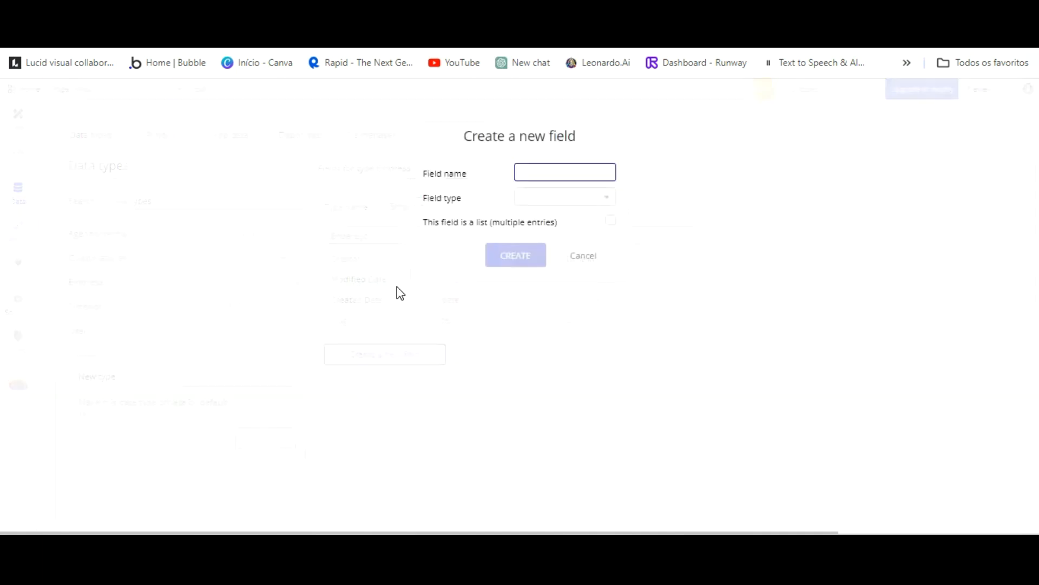
type("Logotipo")
left_click(556, 200)
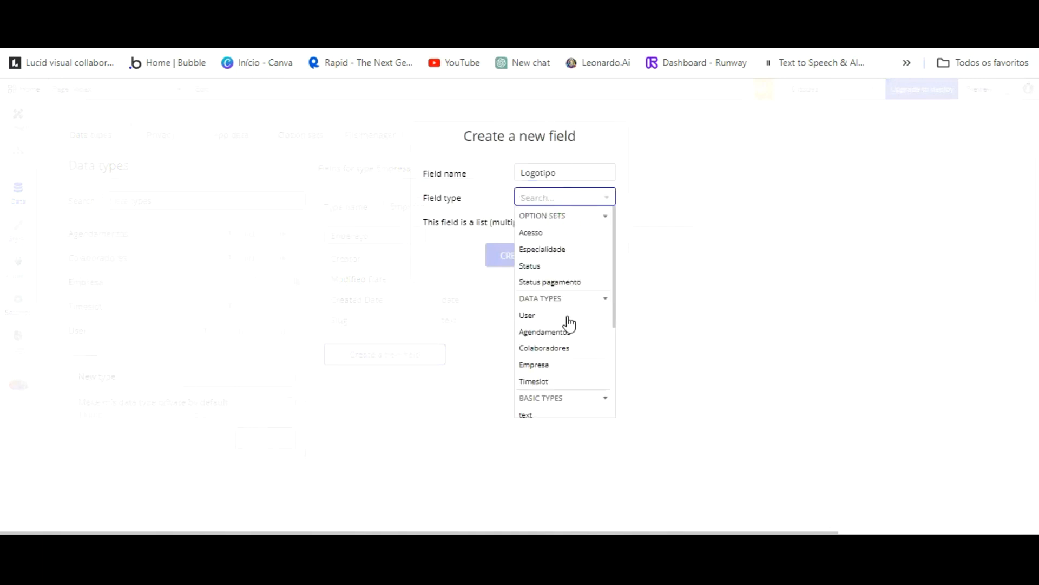
left_click(550, 365)
left_click(516, 254)
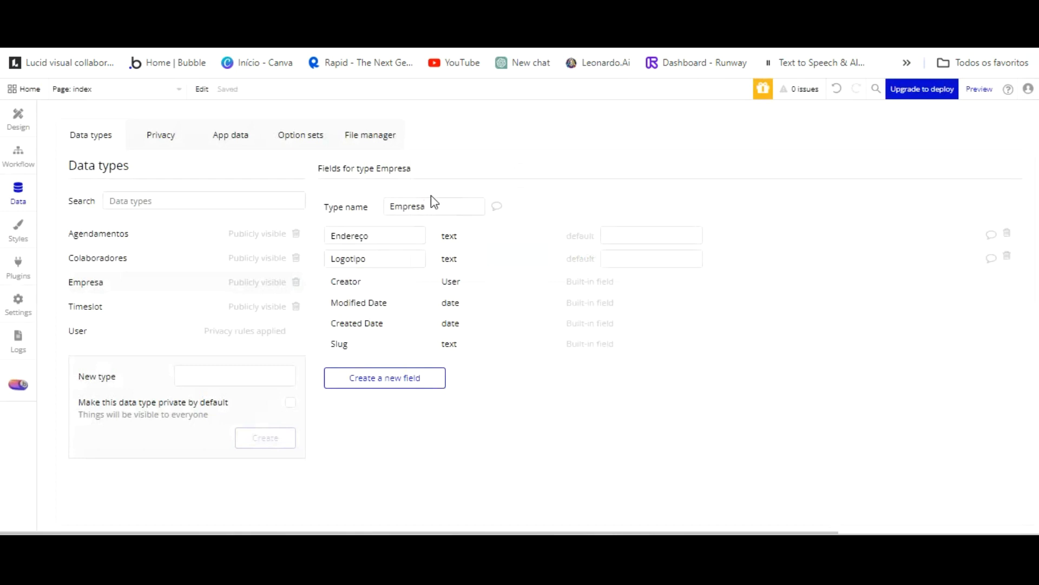
left_click(1007, 256)
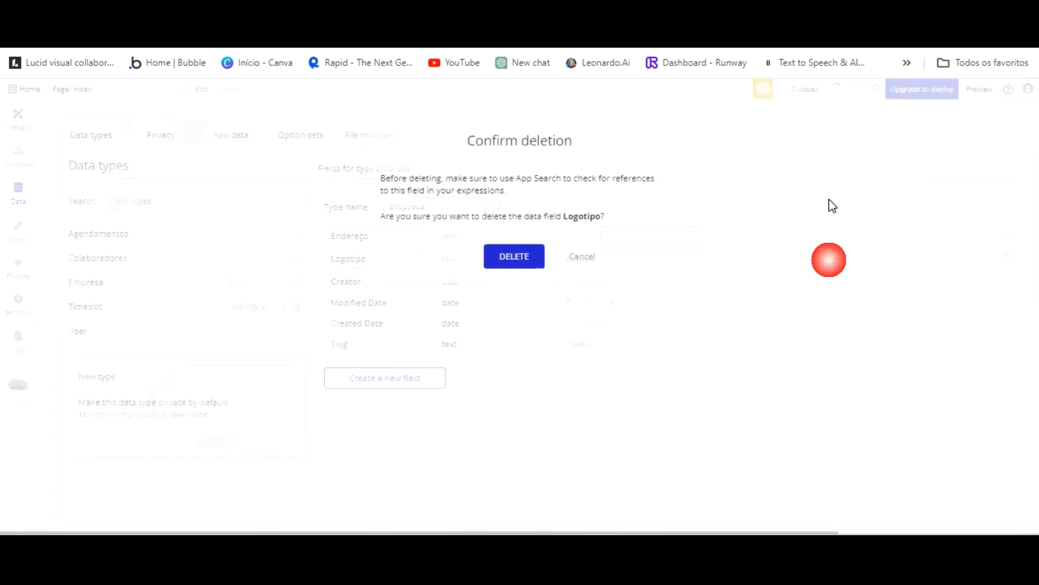
left_click(514, 255)
Recreate the Logotipo field as an image type.
left_click(398, 355)
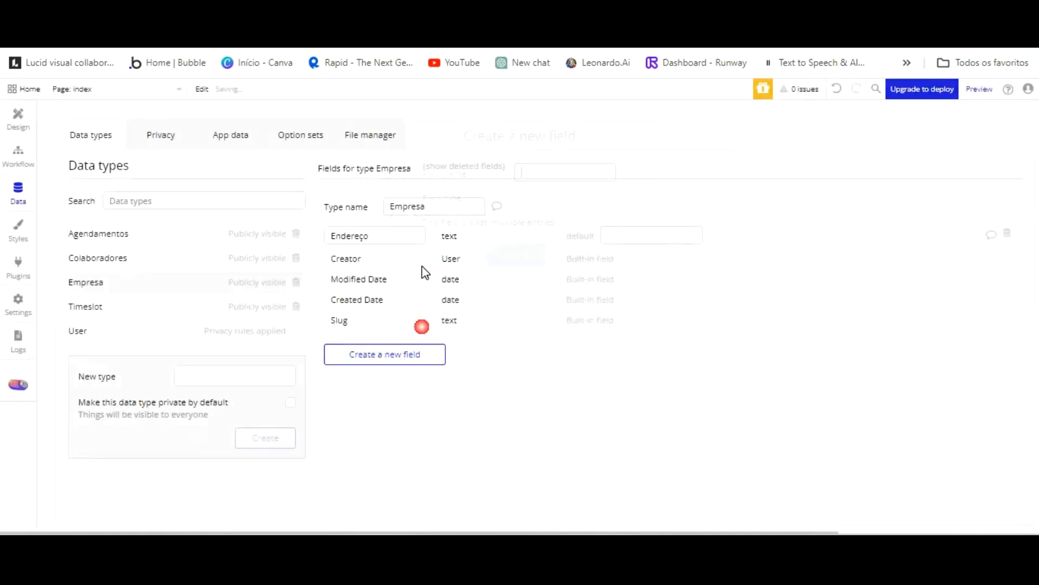
type("Logotipo")
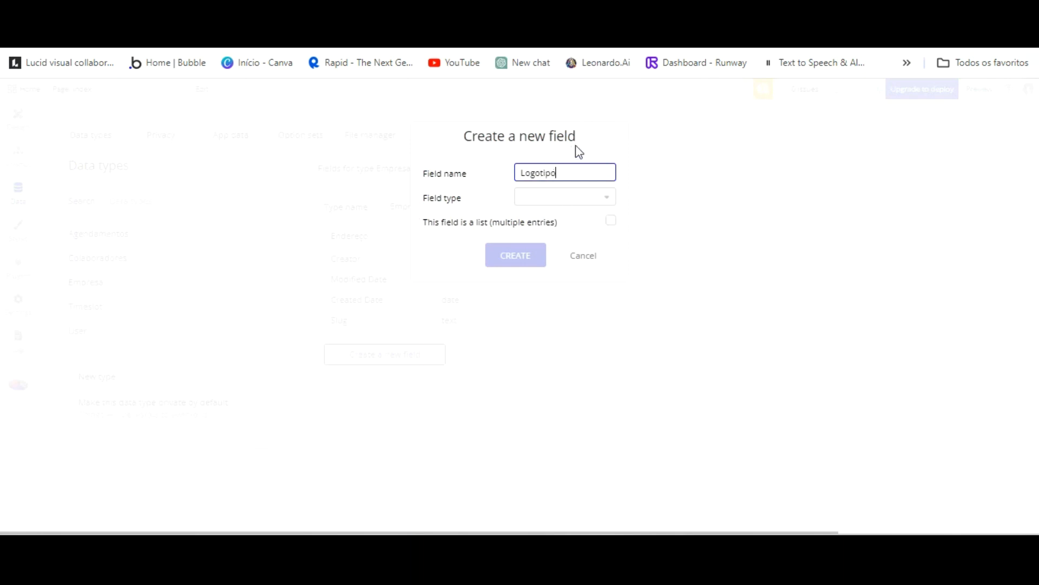
left_click(572, 197)
scroll(538, 347, "down", 2)
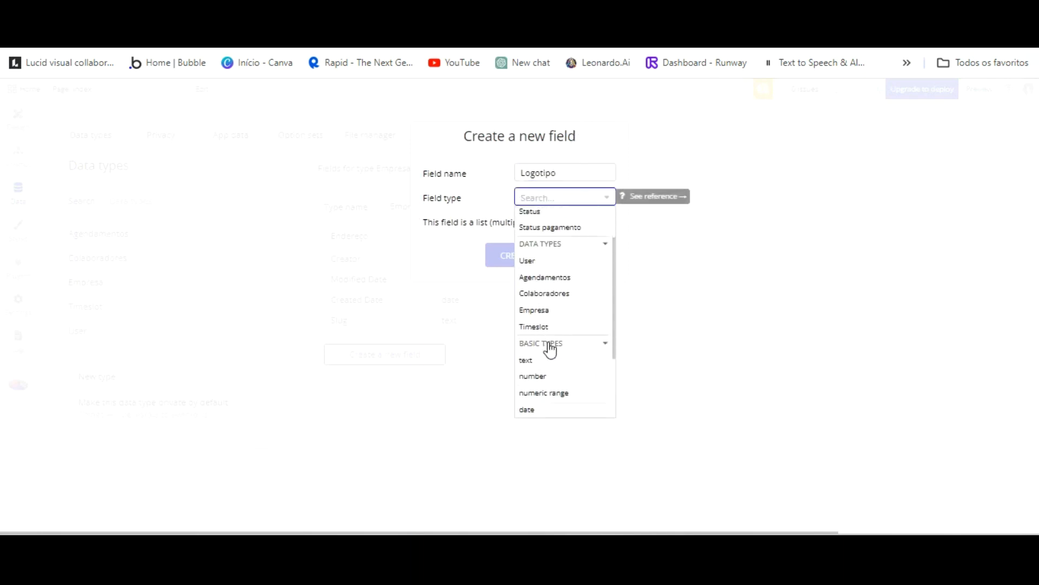
scroll(546, 346, "down", 3)
left_click(531, 410)
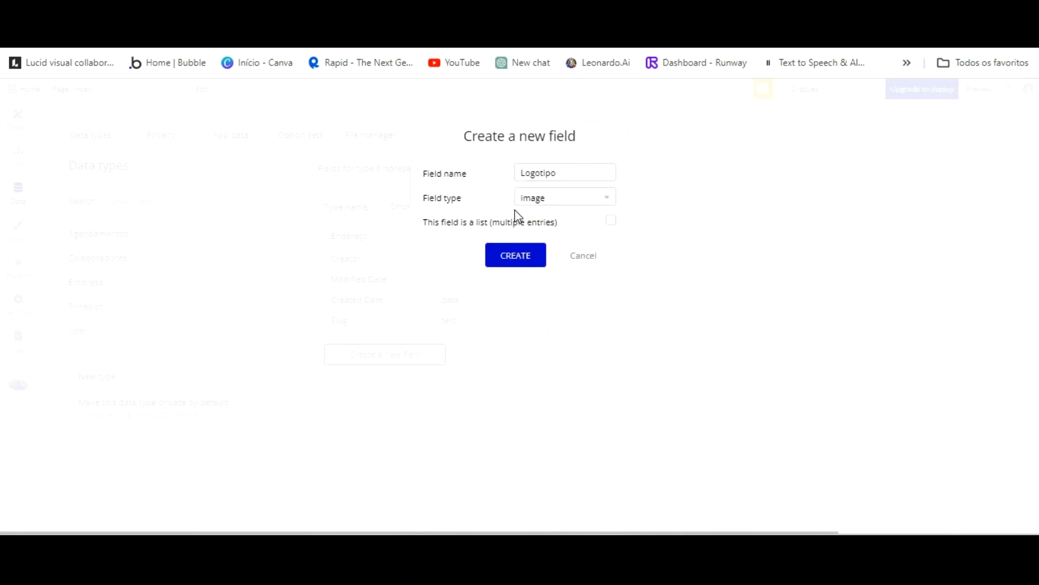
left_click(515, 257)
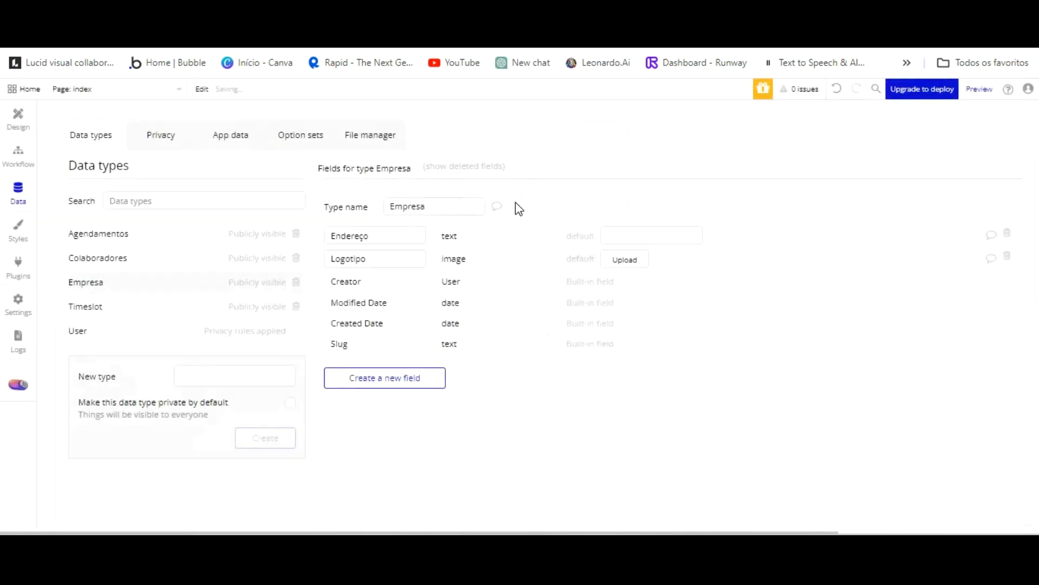
Add a Nome empresa text field to Empresa.
left_click(406, 377)
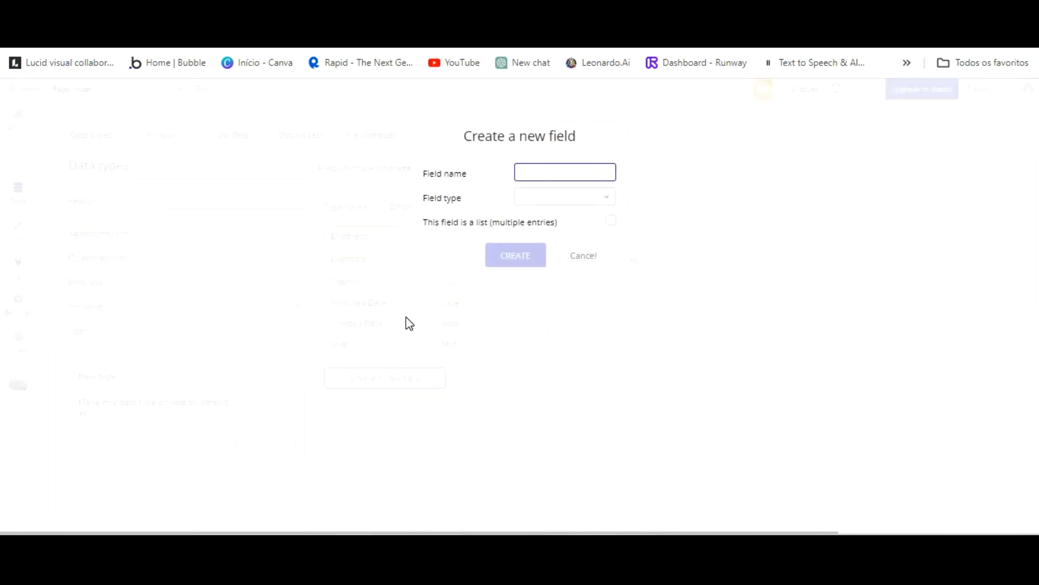
type("Nome empresa")
left_click(583, 196)
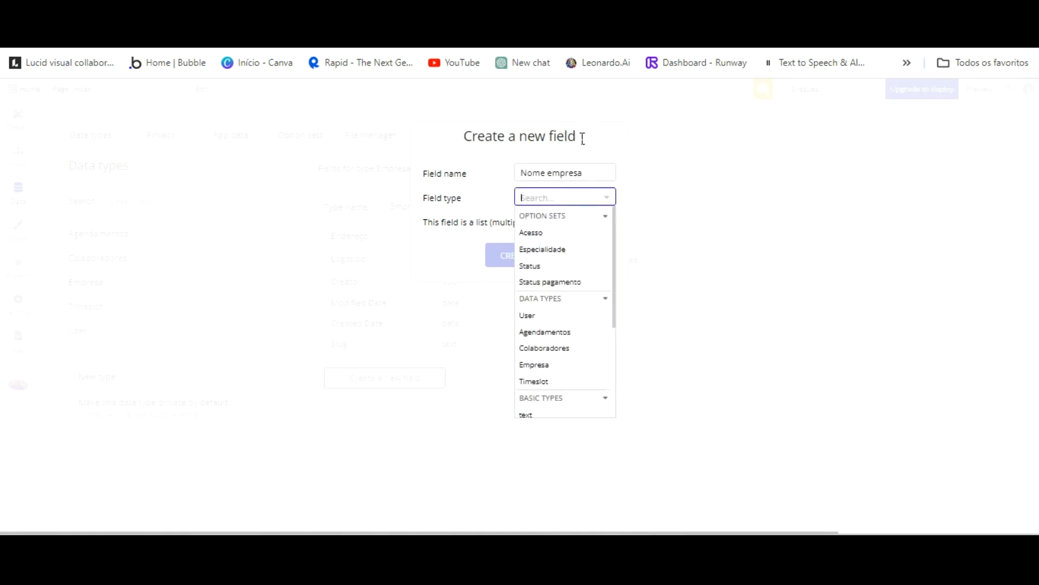
left_click(550, 406)
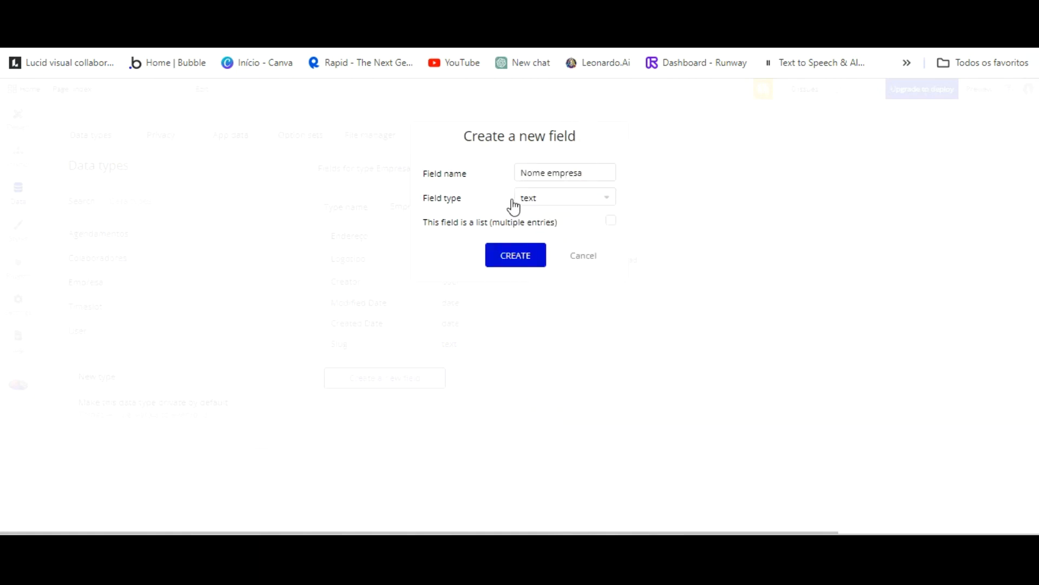
left_click(512, 253)
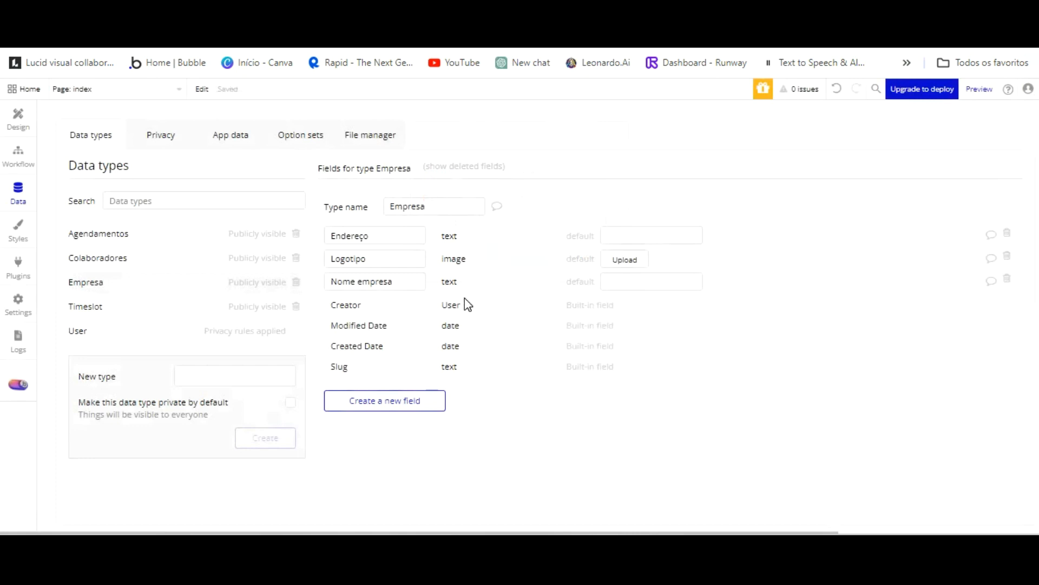
Add a Usuarios field holding a list of Users, then view the User type.
left_click(401, 400)
type("Usuarios")
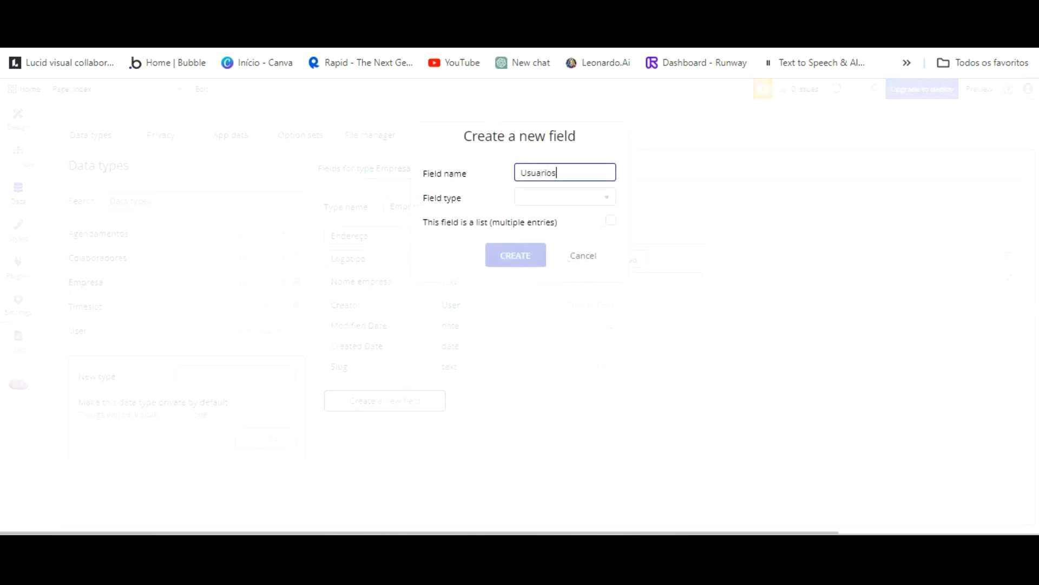
left_click(606, 197)
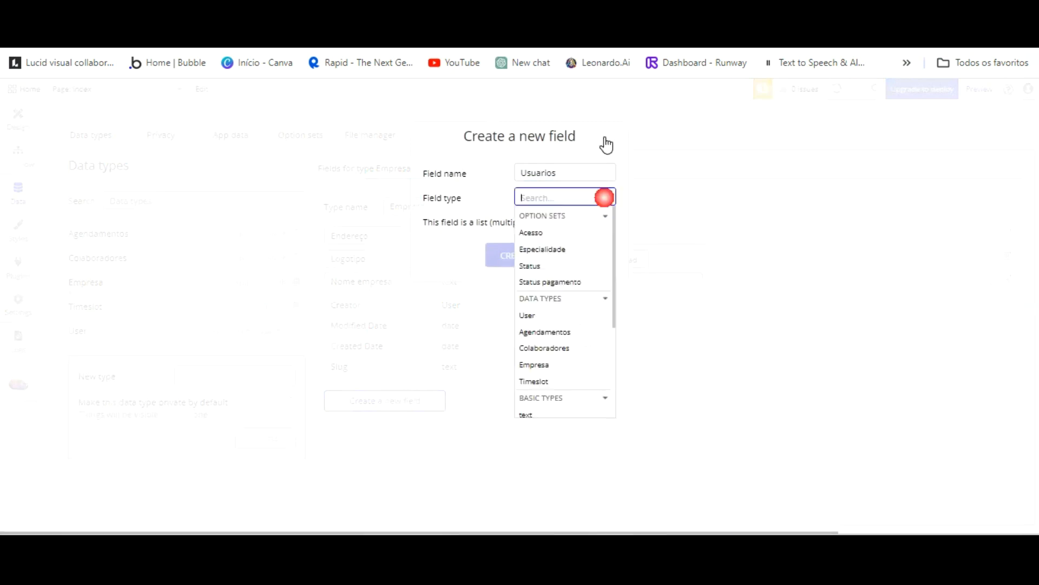
scroll(542, 357, "down", 3)
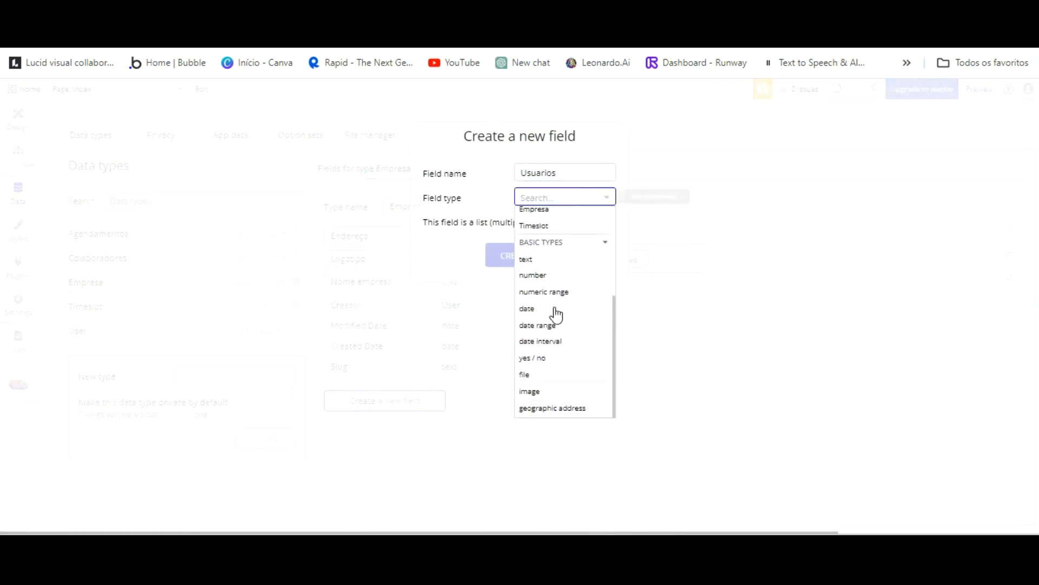
scroll(558, 271, "up", 5)
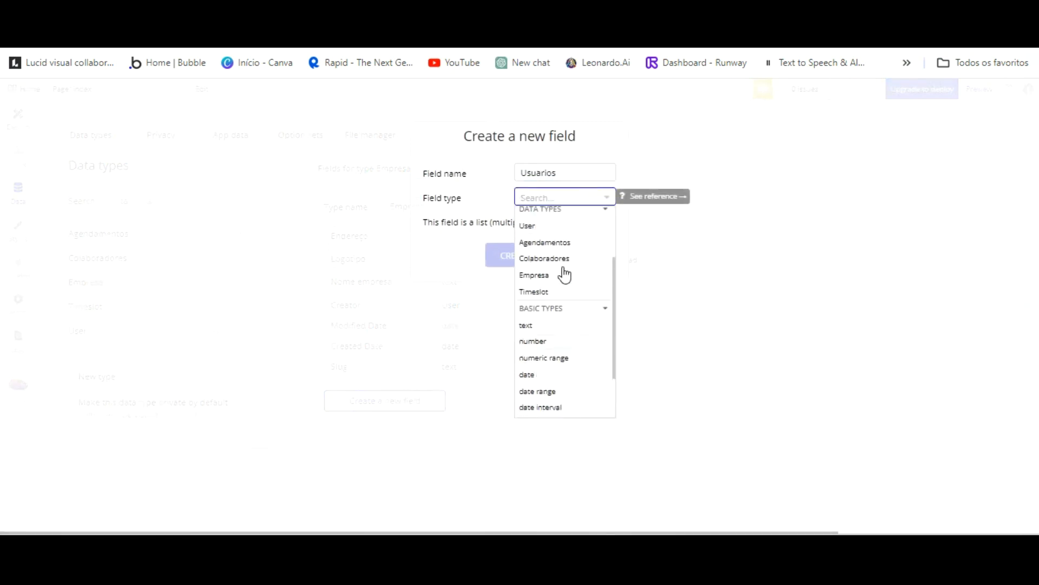
left_click(550, 311)
left_click(611, 220)
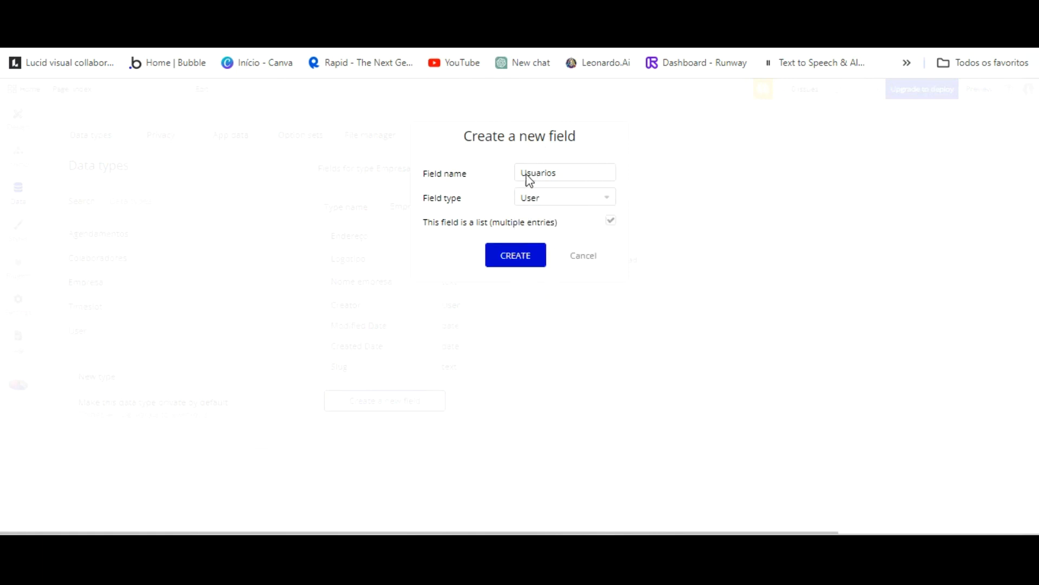
key("Return")
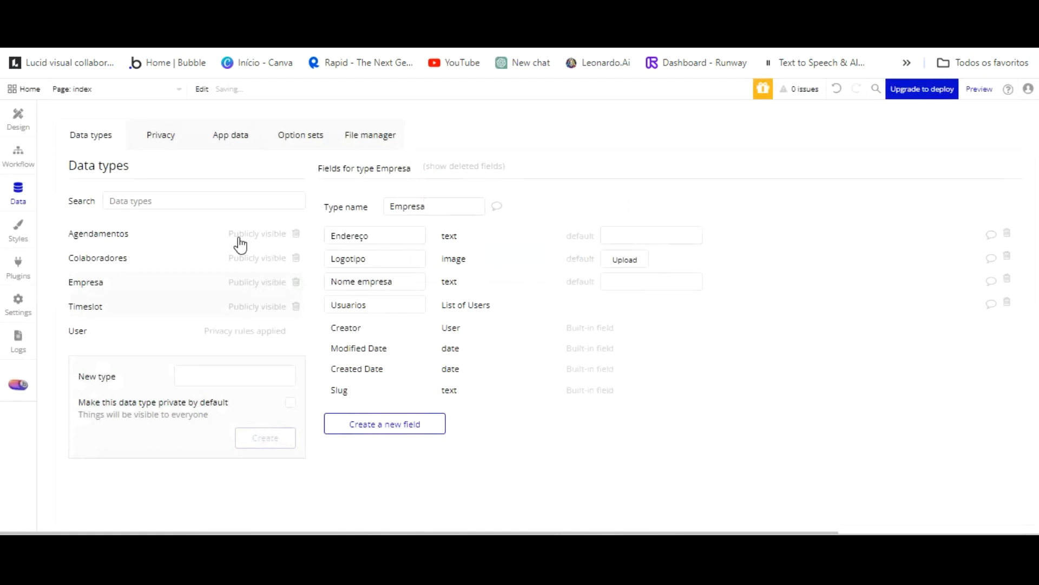
left_click(115, 329)
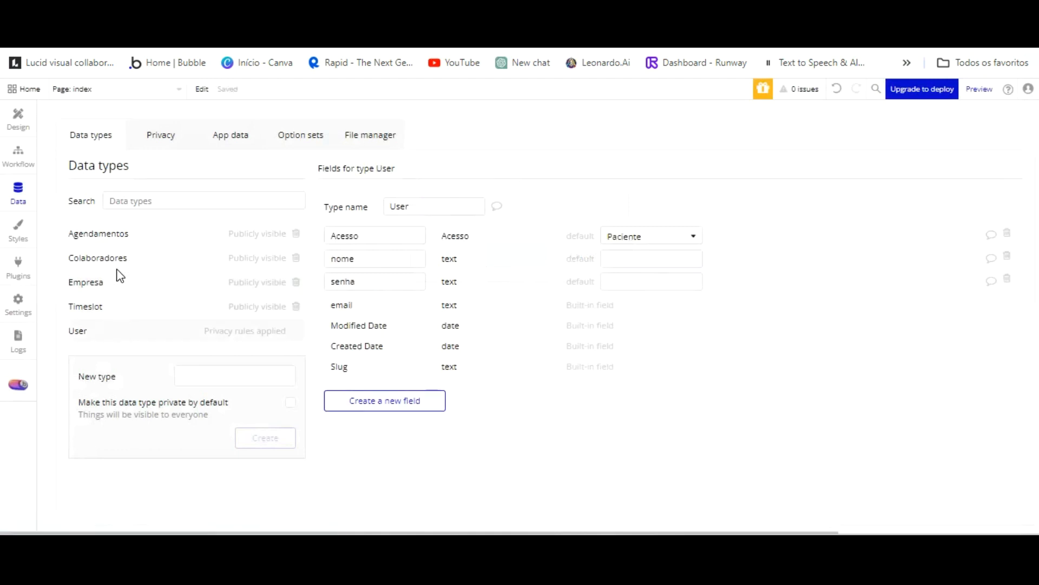
Review the fields of Agendamentos, Empresa, Timeslot and User.
left_click(113, 231)
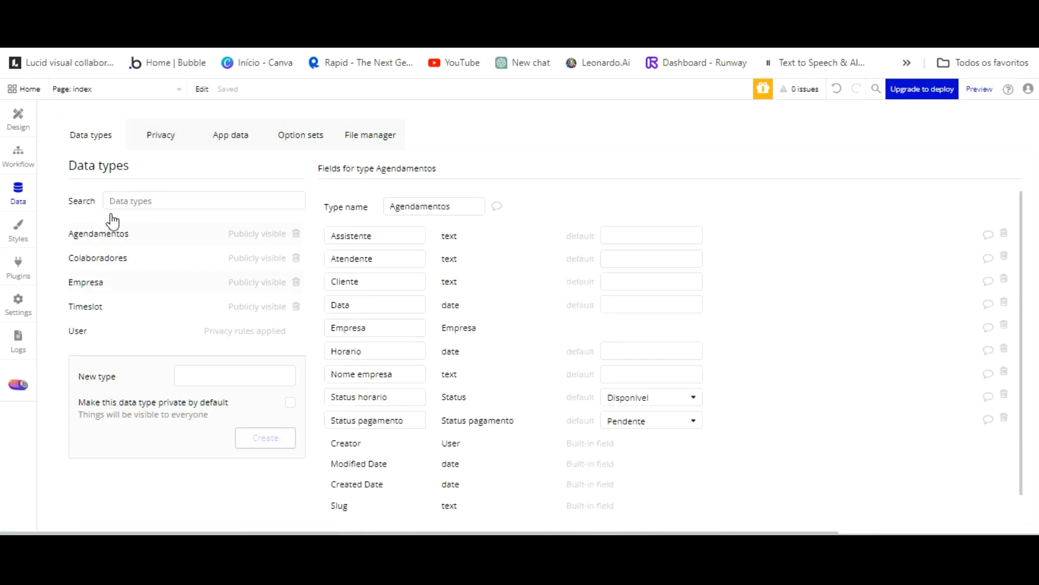
left_click(111, 275)
left_click(103, 301)
left_click(101, 328)
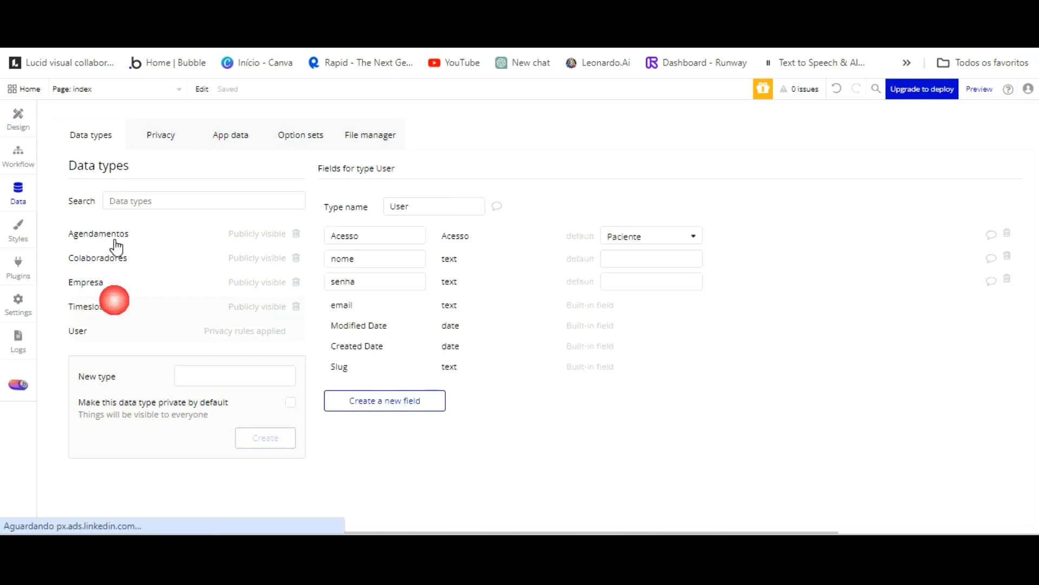
Review the Acesso, Especialidade, Status and Status pagamento option sets, then return to Design.
left_click(300, 134)
left_click(122, 234)
left_click(116, 254)
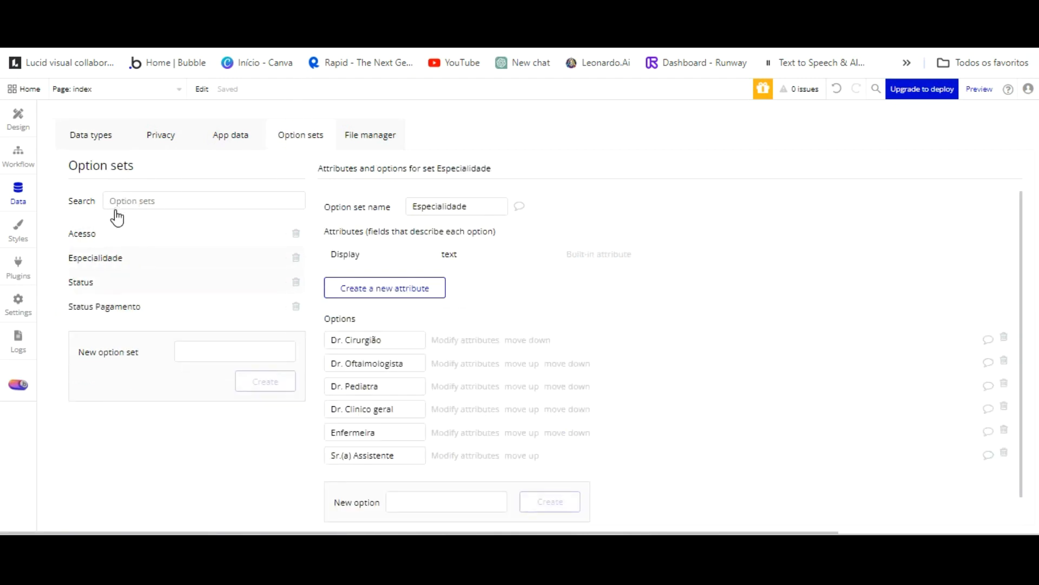
left_click(101, 281)
left_click(111, 306)
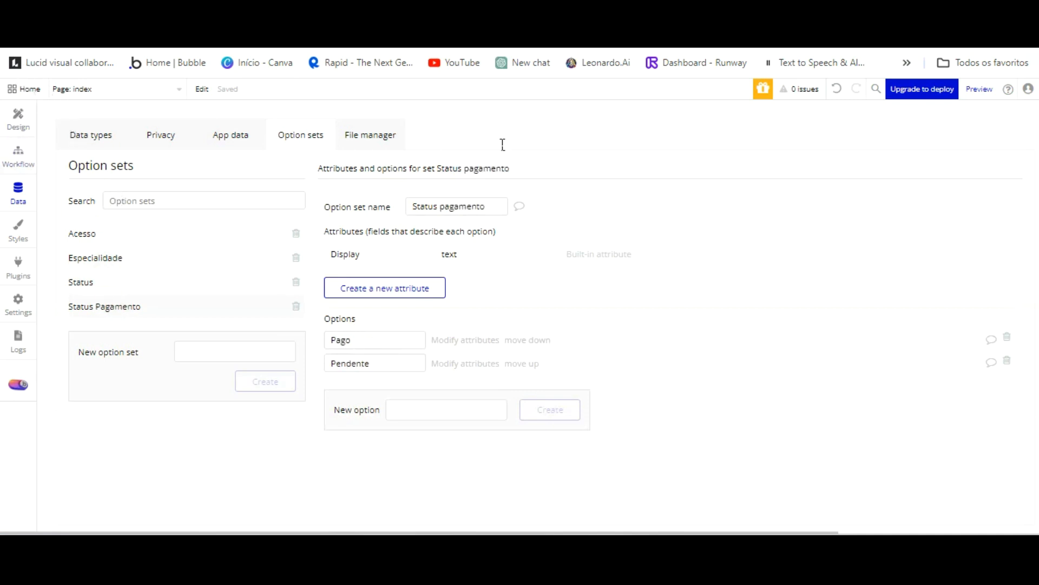
left_click(18, 117)
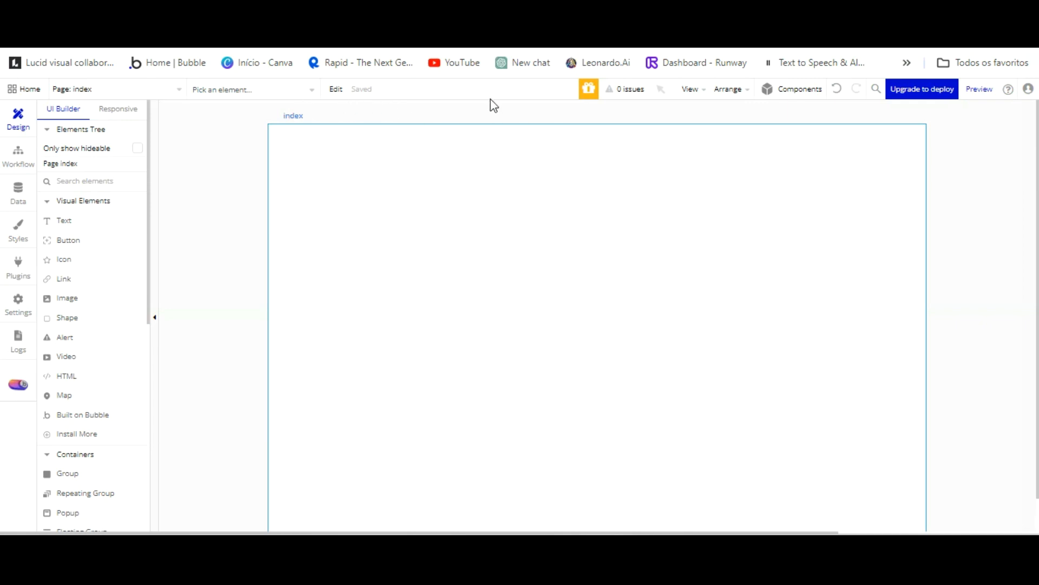
Add the 'Bring your vision to life' hero from the Component Library to the index page.
left_click(912, 132)
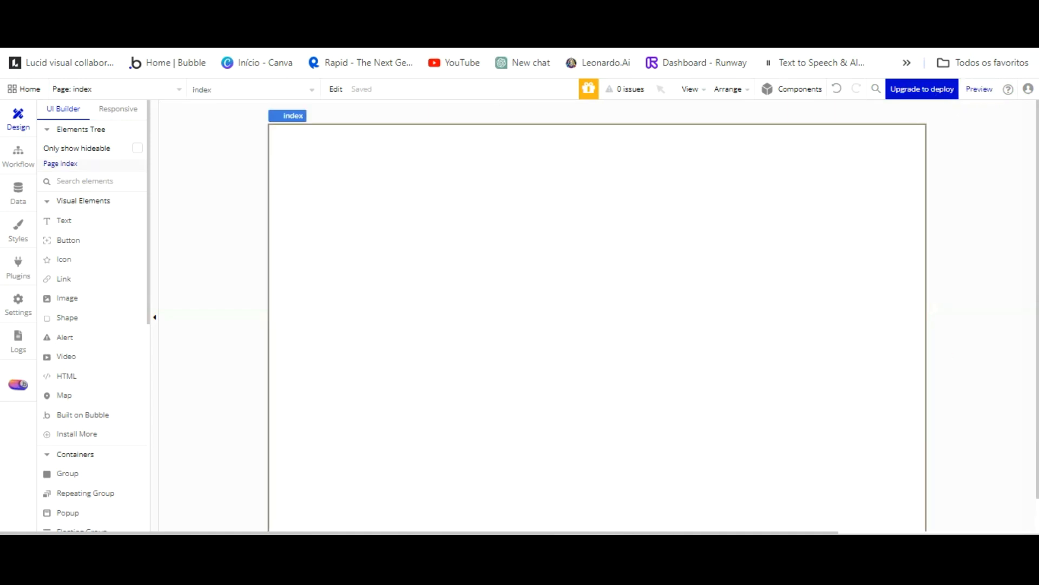
left_click(791, 89)
scroll(967, 304, "down", 3)
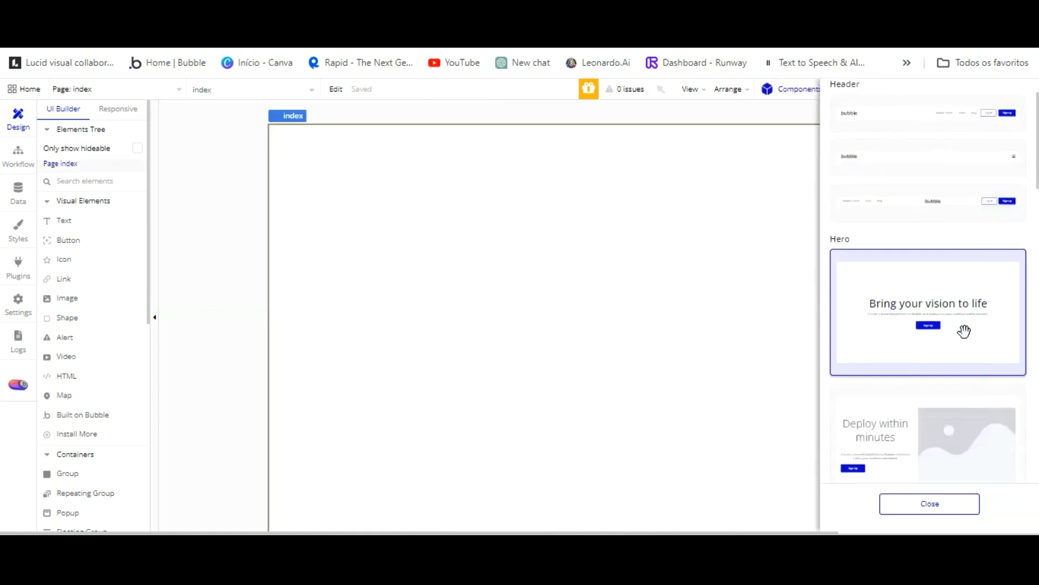
scroll(964, 330, "down", 10)
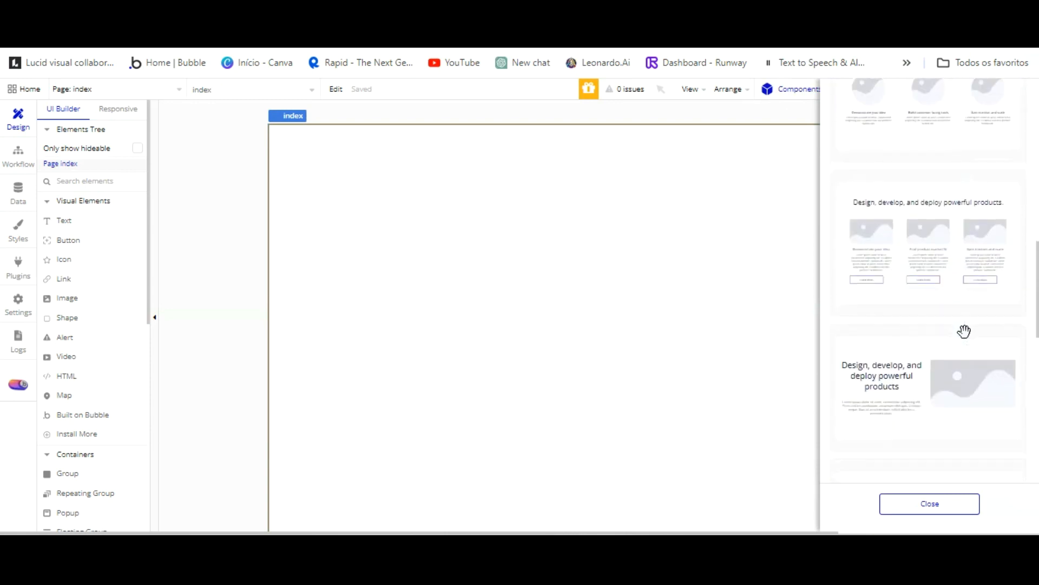
scroll(964, 331, "down", 10)
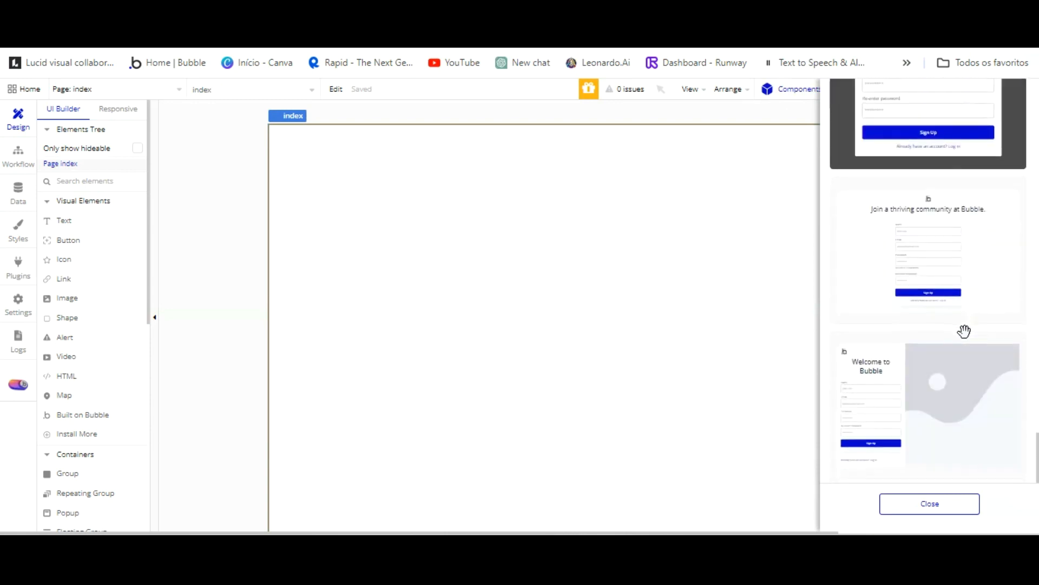
scroll(964, 331, "up", 10)
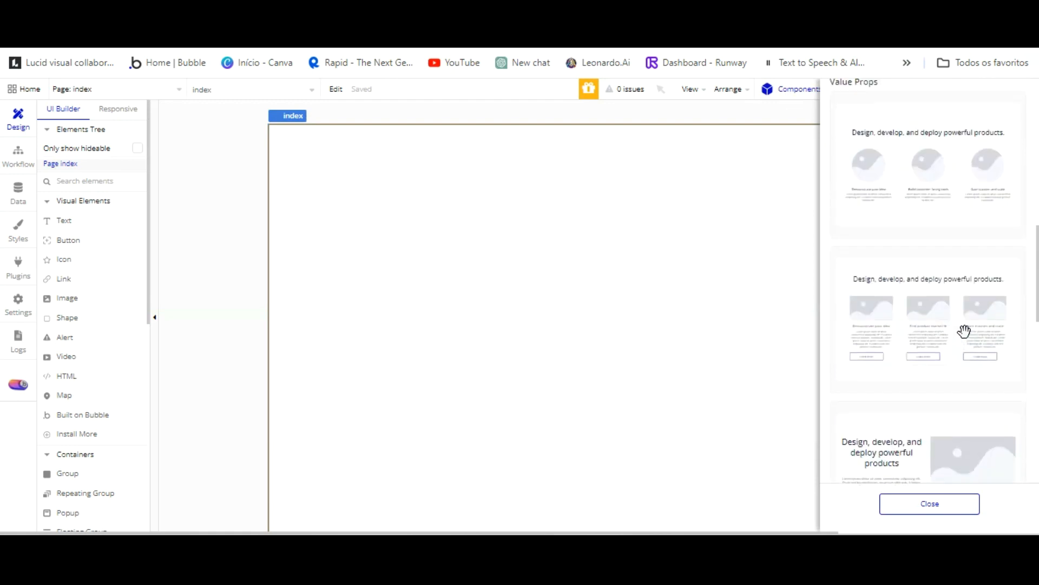
scroll(964, 331, "up", 5)
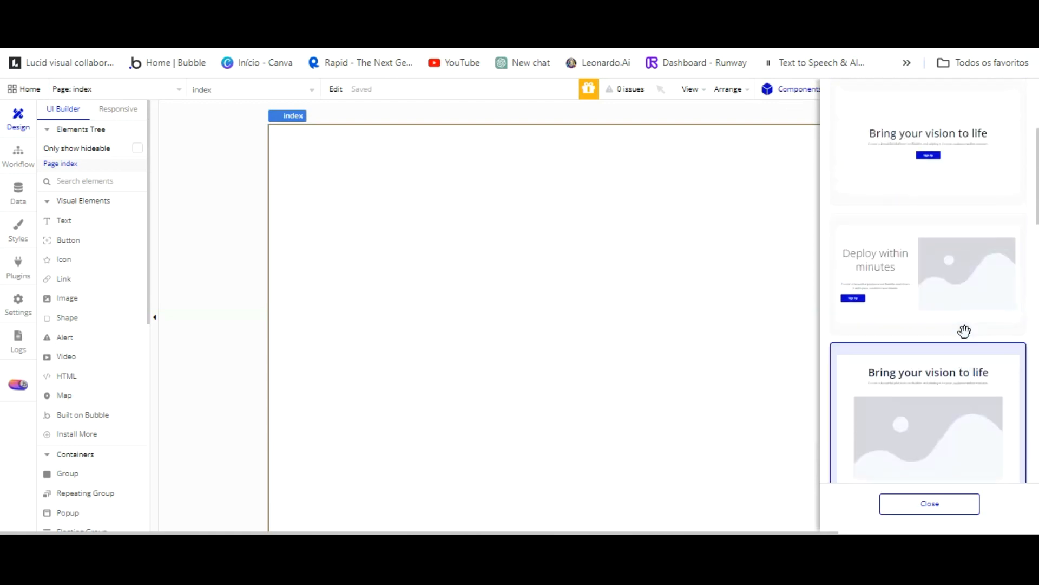
scroll(964, 331, "up", 3)
scroll(964, 331, "down", 4)
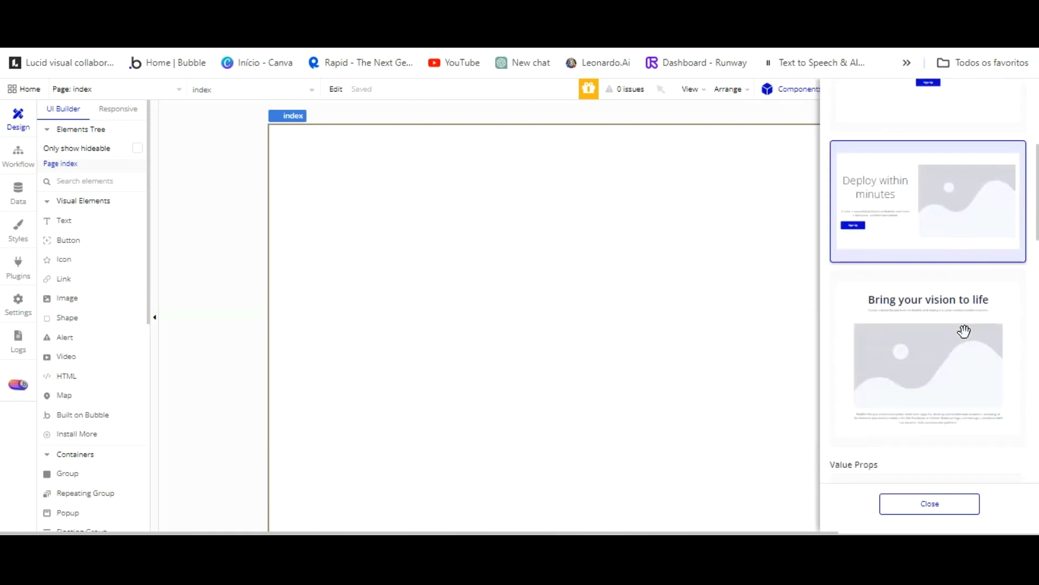
scroll(964, 331, "down", 4)
scroll(966, 333, "up", 6)
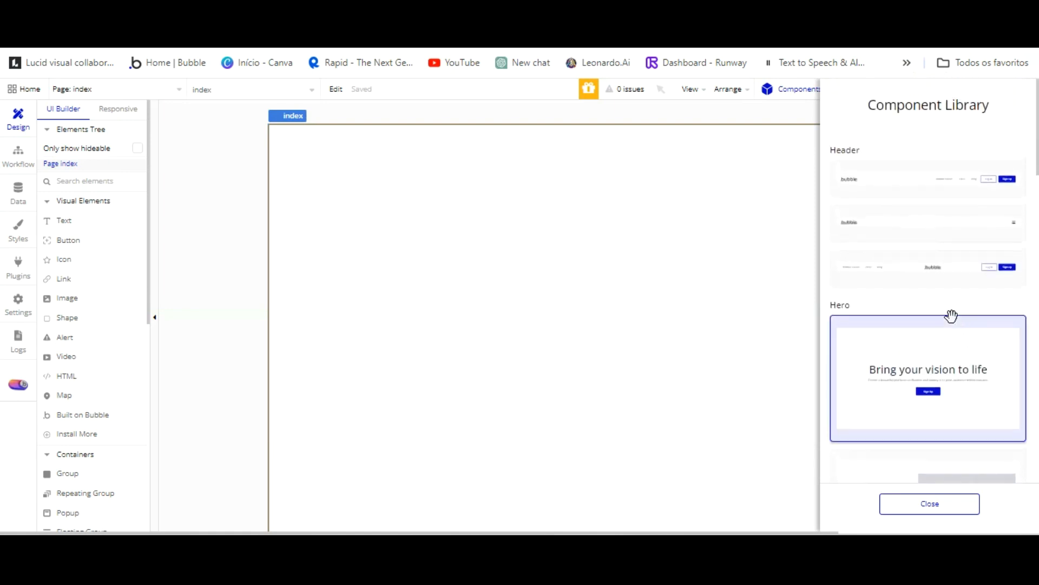
left_click(543, 304)
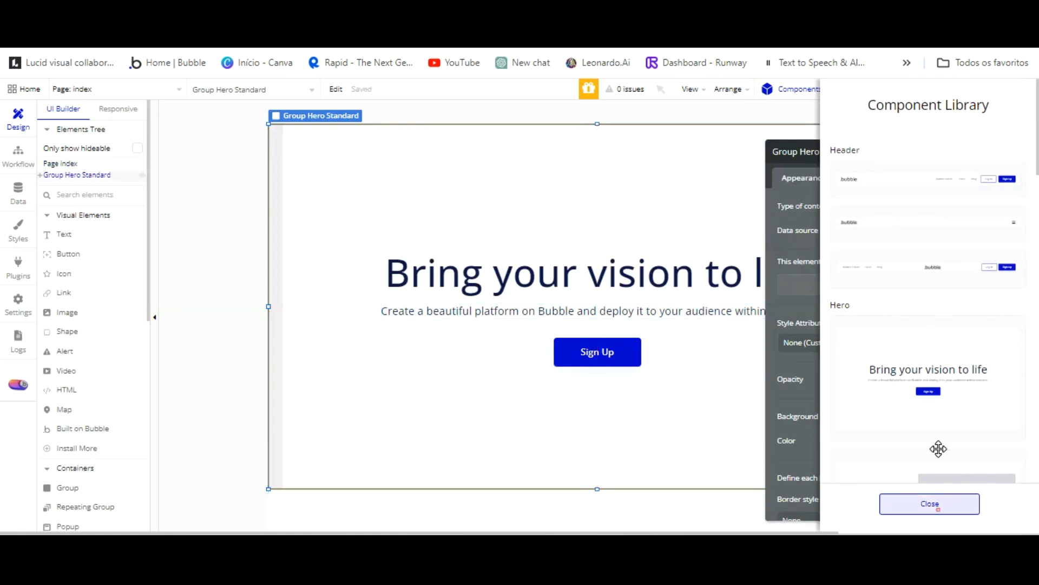
Inspect the hero's Sign Up button, the hero group's layout and the index page width.
left_click(930, 503)
left_click(600, 353)
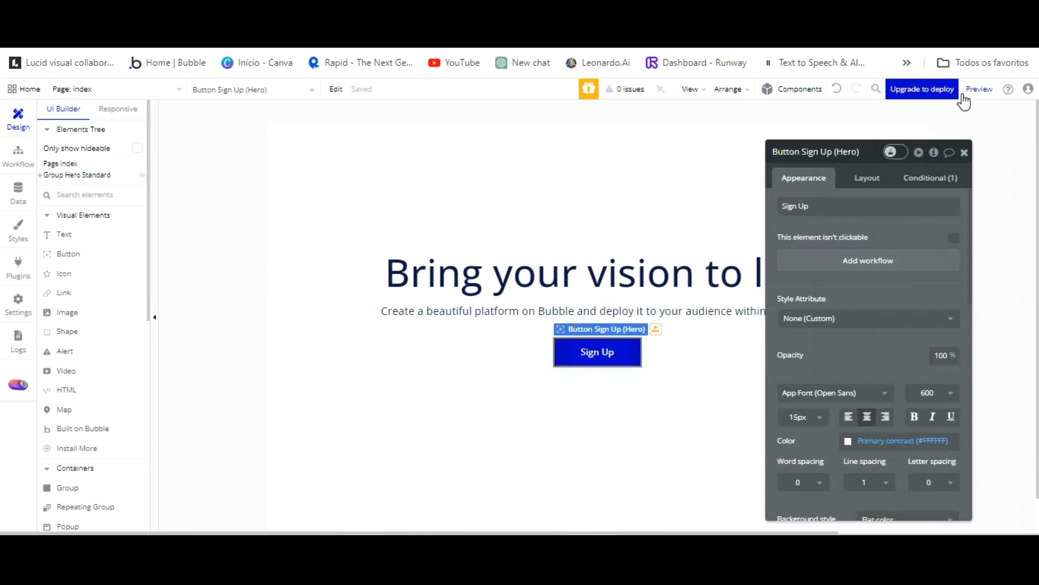
left_click(714, 168)
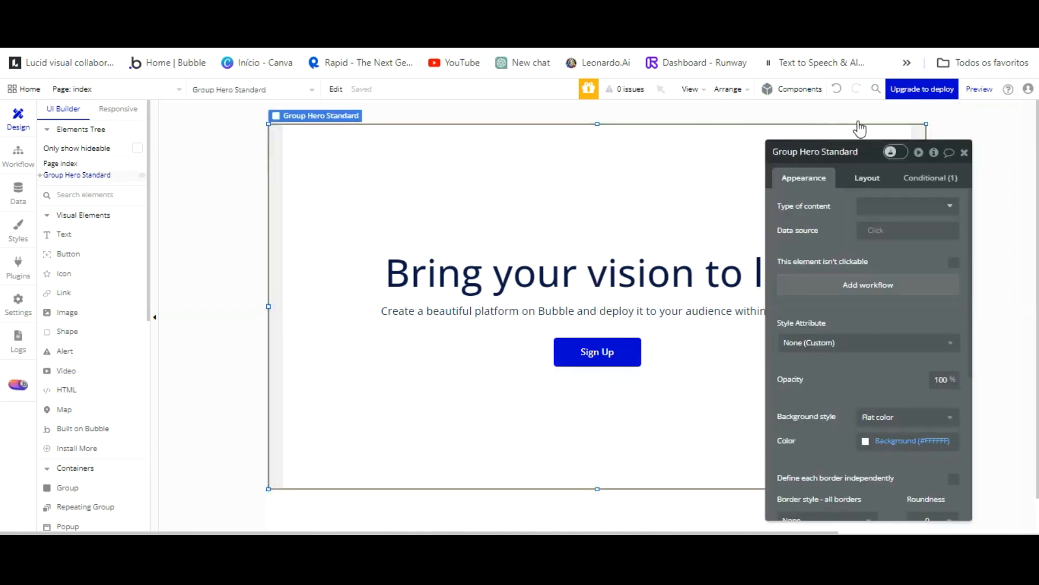
left_click(876, 179)
left_click(402, 501)
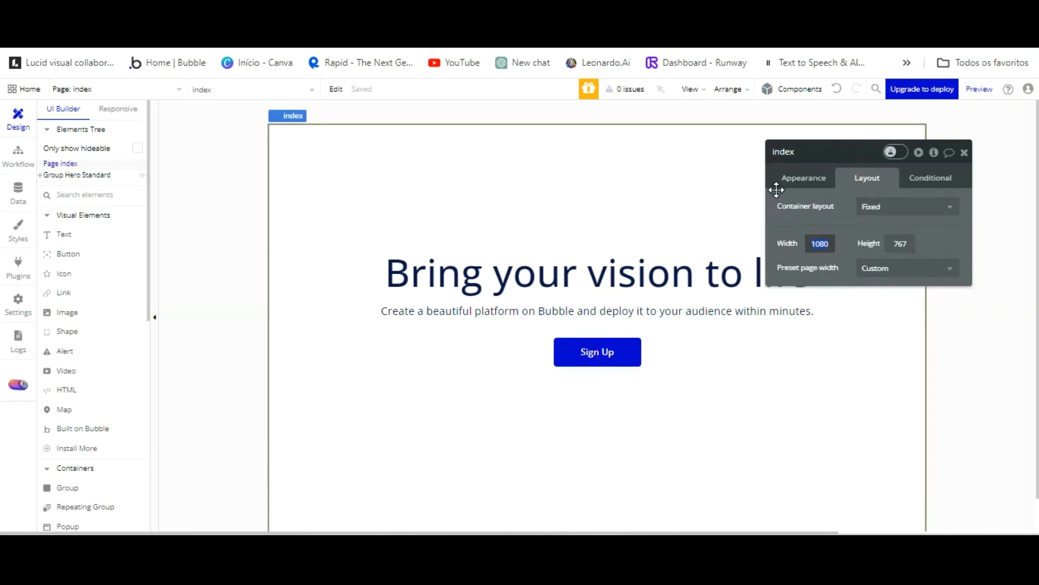
left_click(812, 309)
Delete the Group Hero Standard section from the index page.
left_click(806, 337)
left_click_drag(947, 142, 726, 129)
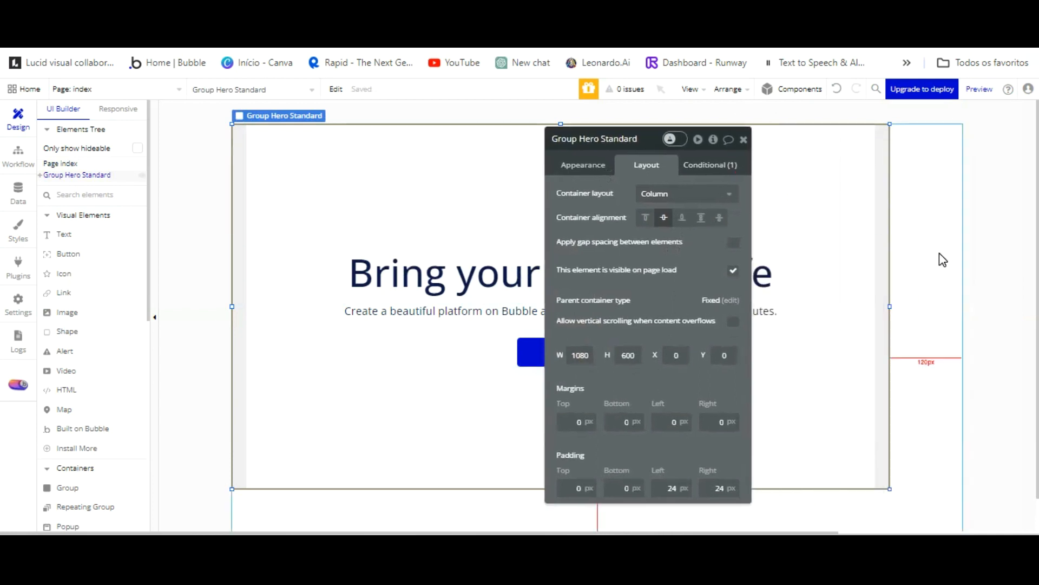
key("Delete")
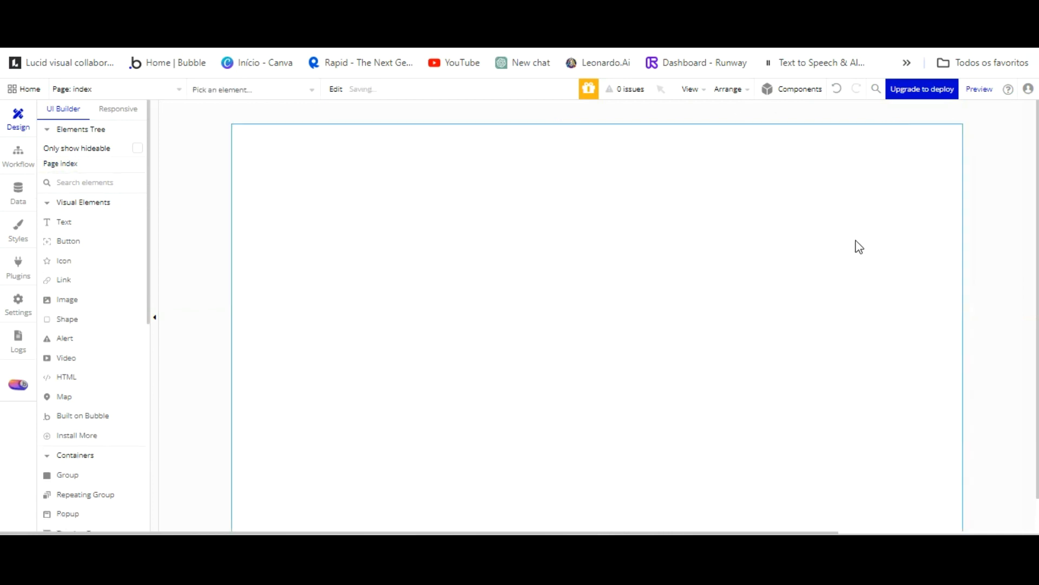
left_click(798, 88)
Place the standard hero back on the index page, spanning the full 1200 px width.
left_click_drag(939, 318, 569, 254)
left_click(930, 503)
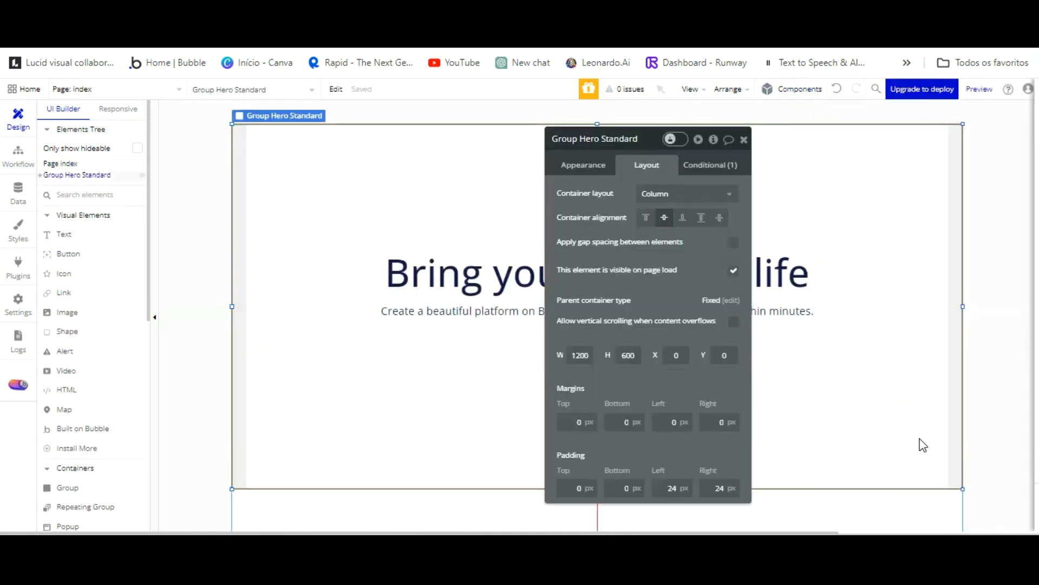
left_click(464, 266)
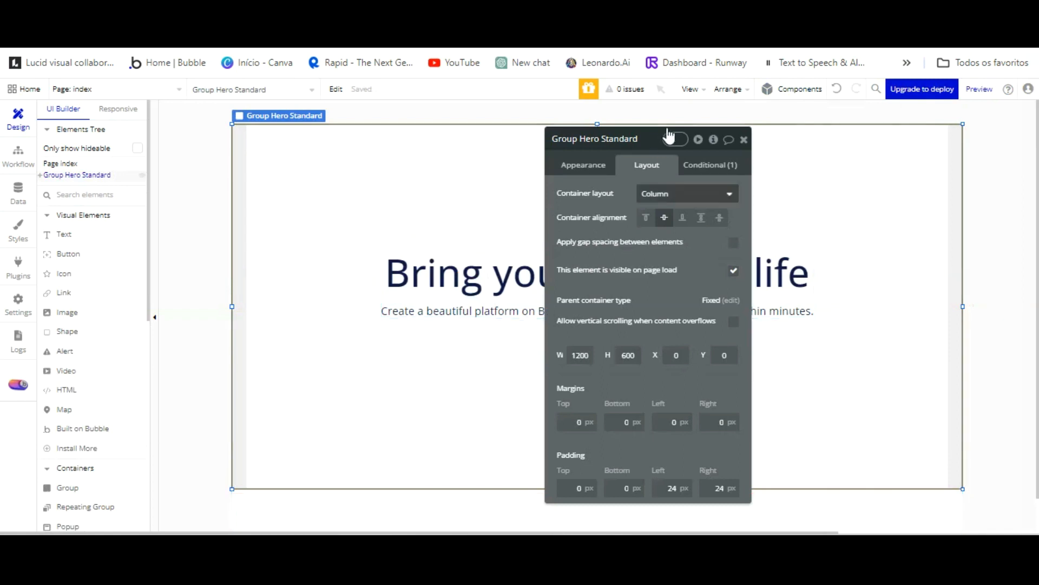
left_click(744, 139)
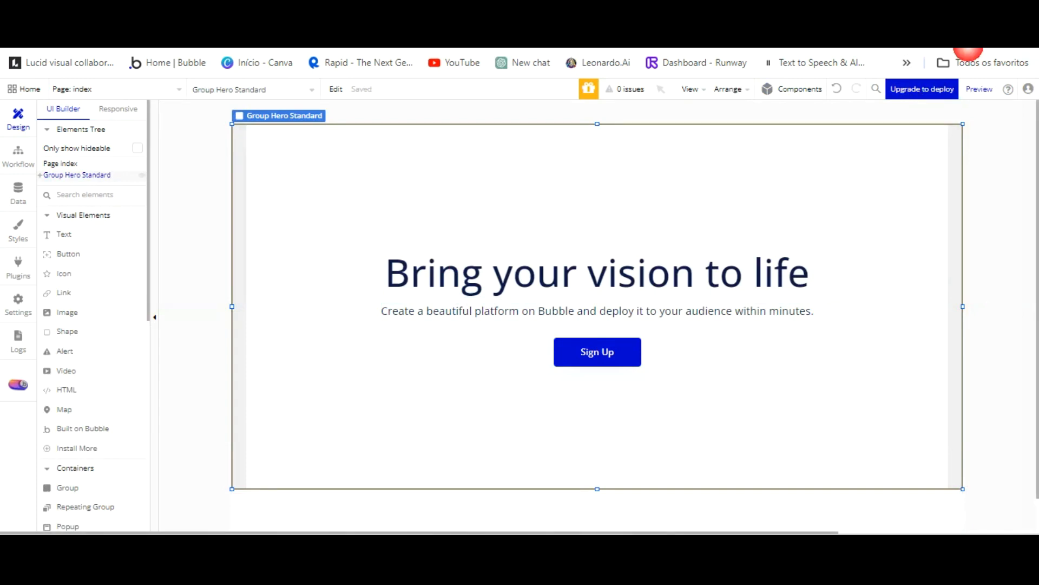
Change the hero heading to 'Instituto Do Coração Rincão' and colour it Destructive red #FF0000.
double_click(707, 263)
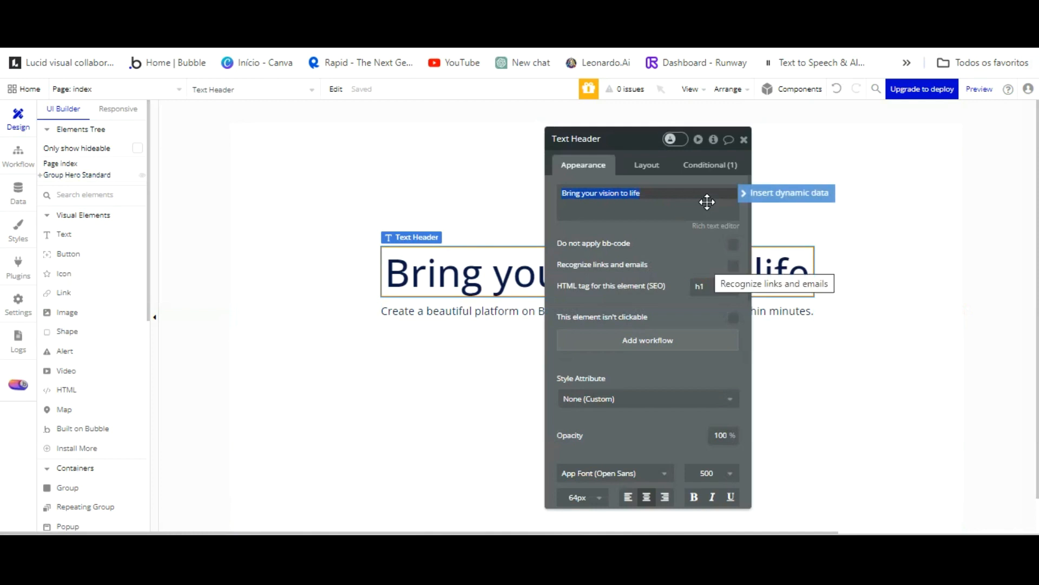
type("Instituto Do Coração Rincão")
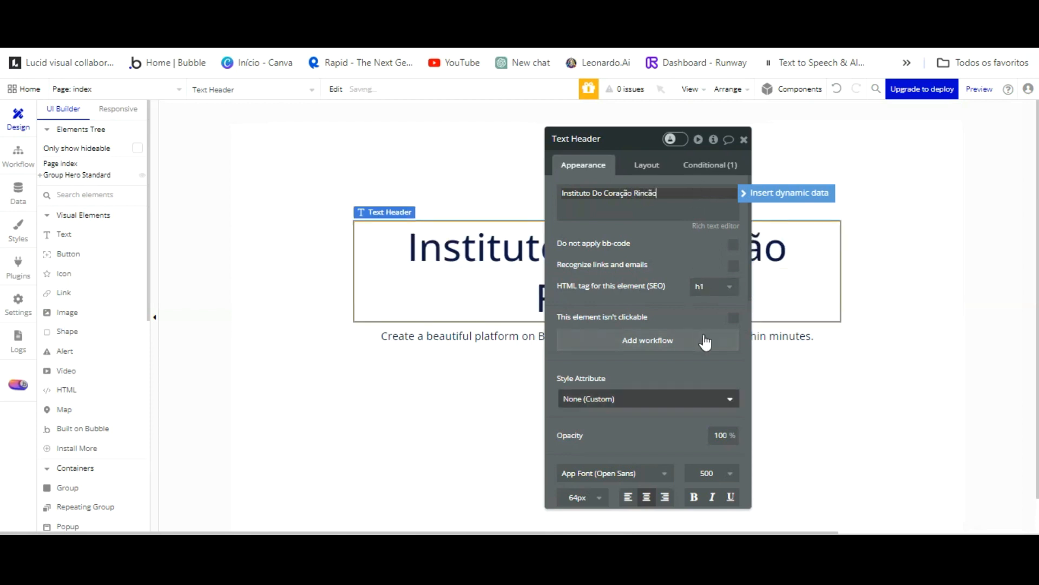
scroll(671, 346, "down", 3)
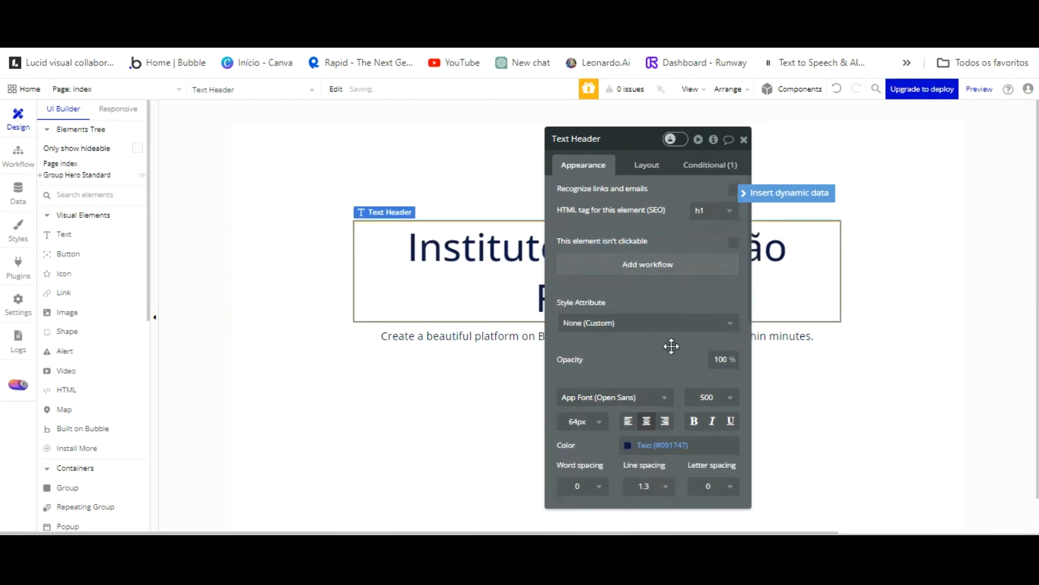
scroll(623, 370, "down", 2)
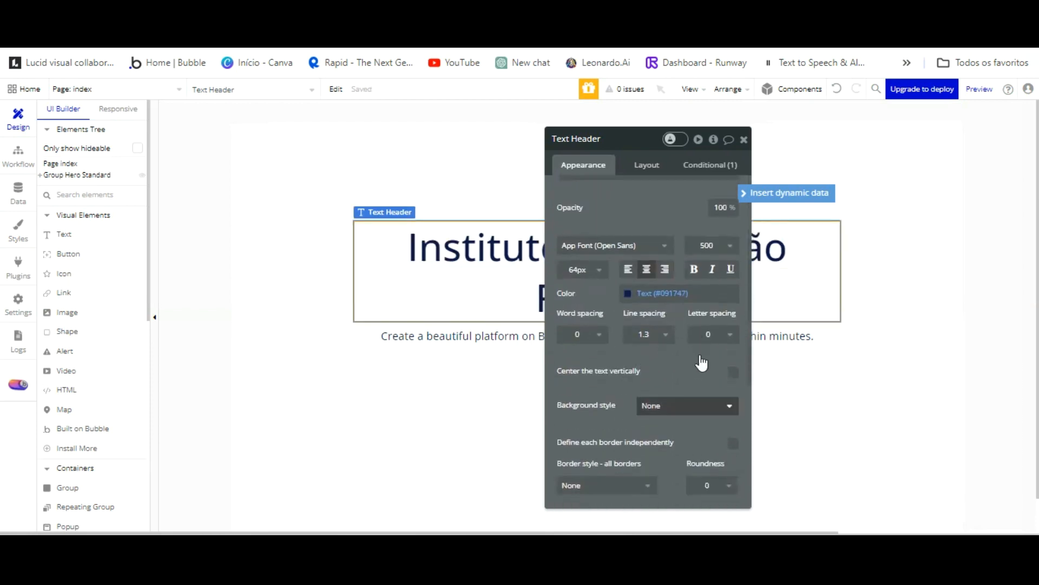
left_click(679, 406)
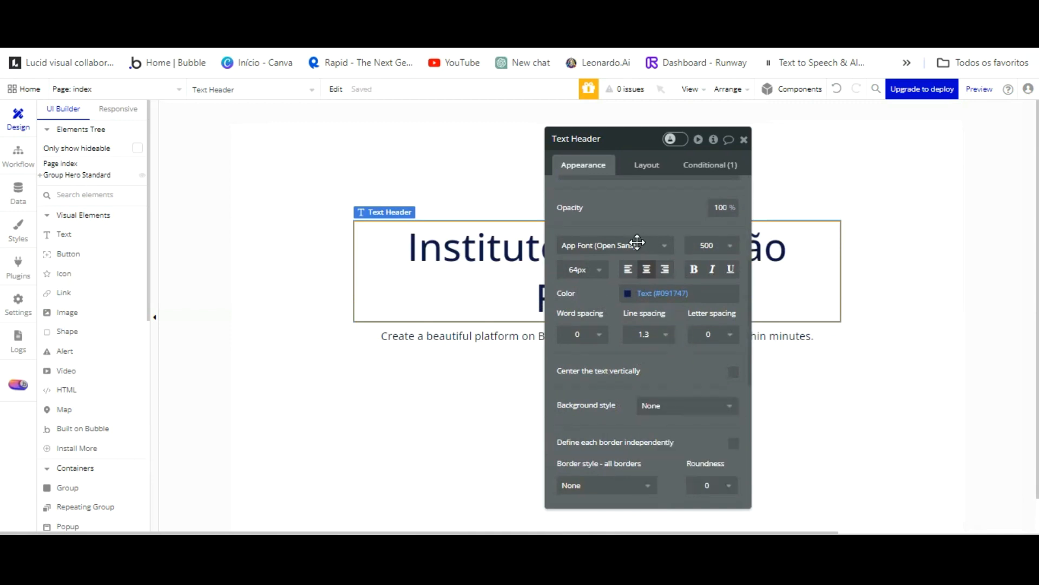
left_click(630, 294)
left_click(700, 456)
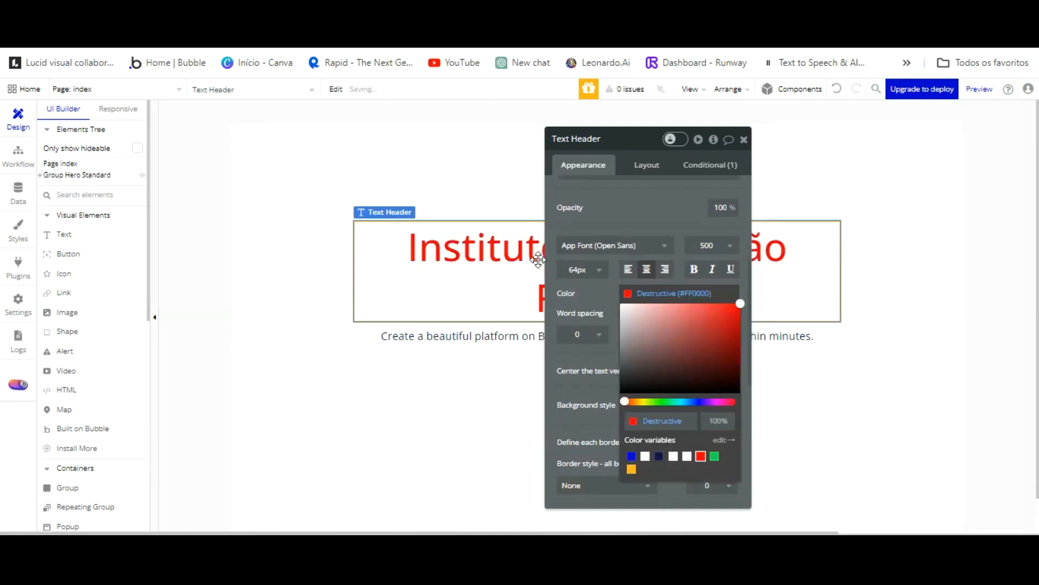
left_click(487, 308)
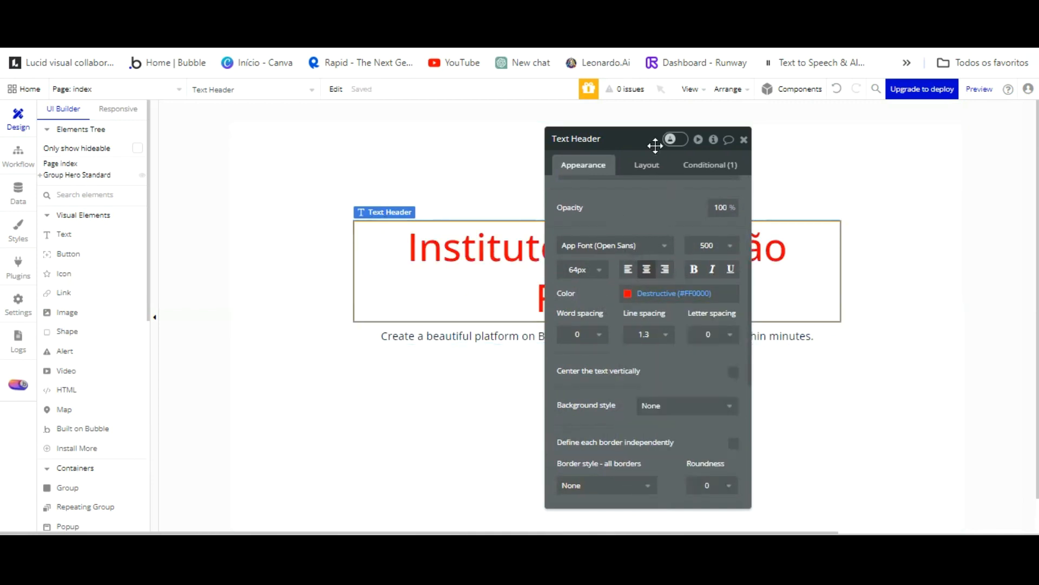
left_click(647, 166)
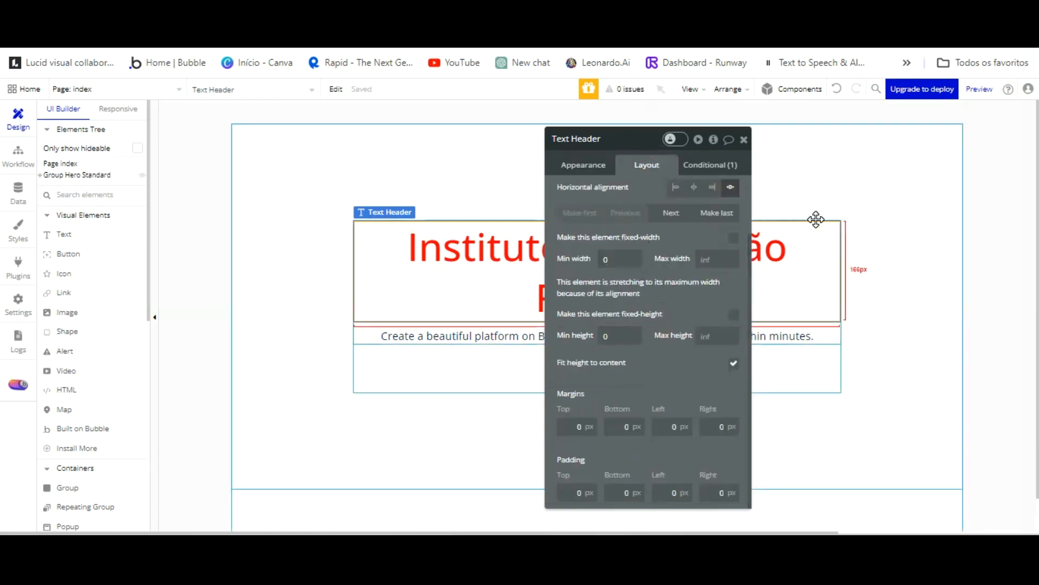
Give the hero's Group Text a 600 px minimum width.
left_click(834, 267)
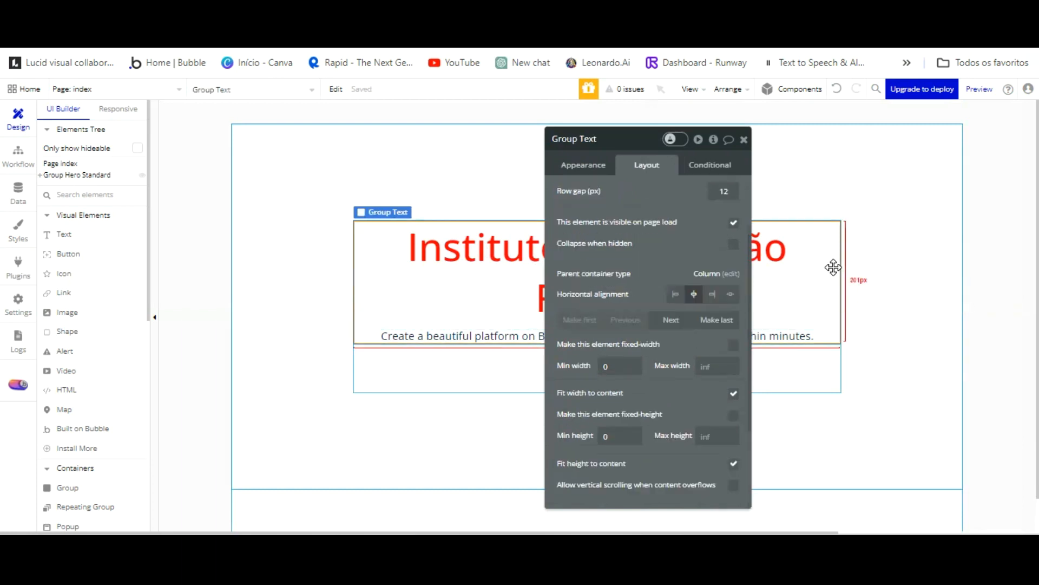
left_click(789, 220)
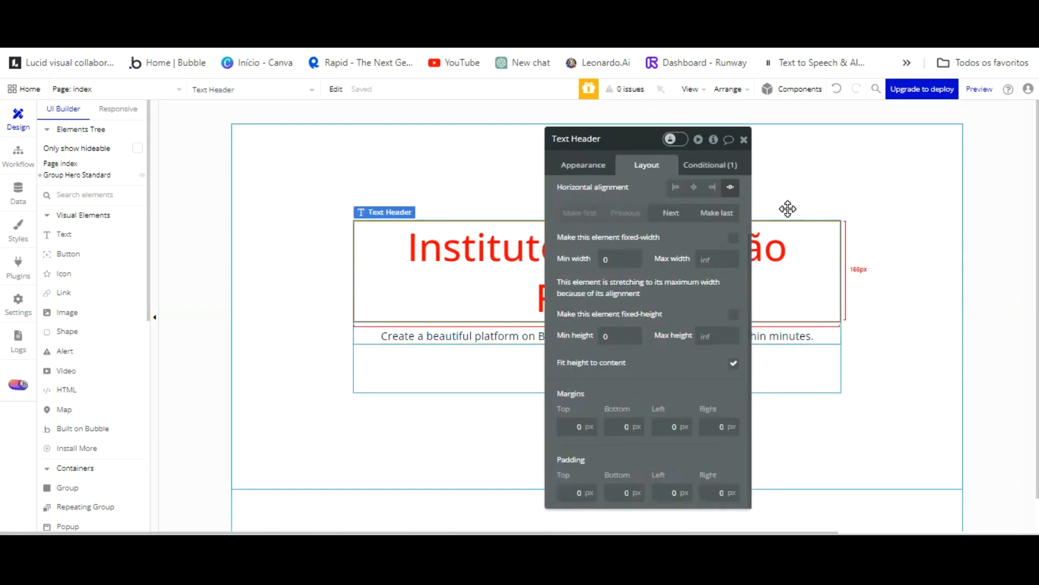
left_click(828, 265)
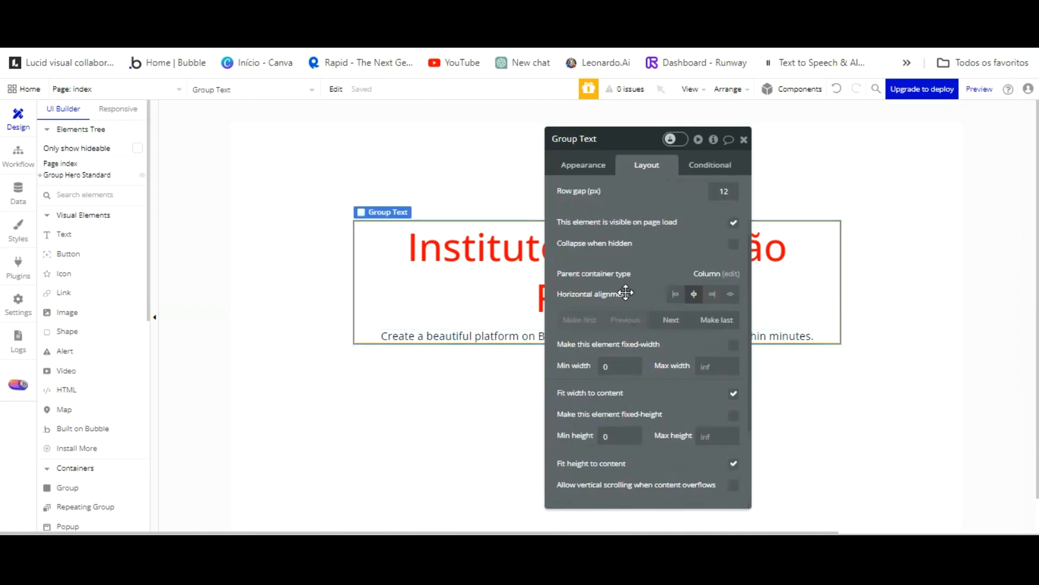
left_click_drag(623, 365, 574, 365)
left_click(799, 333)
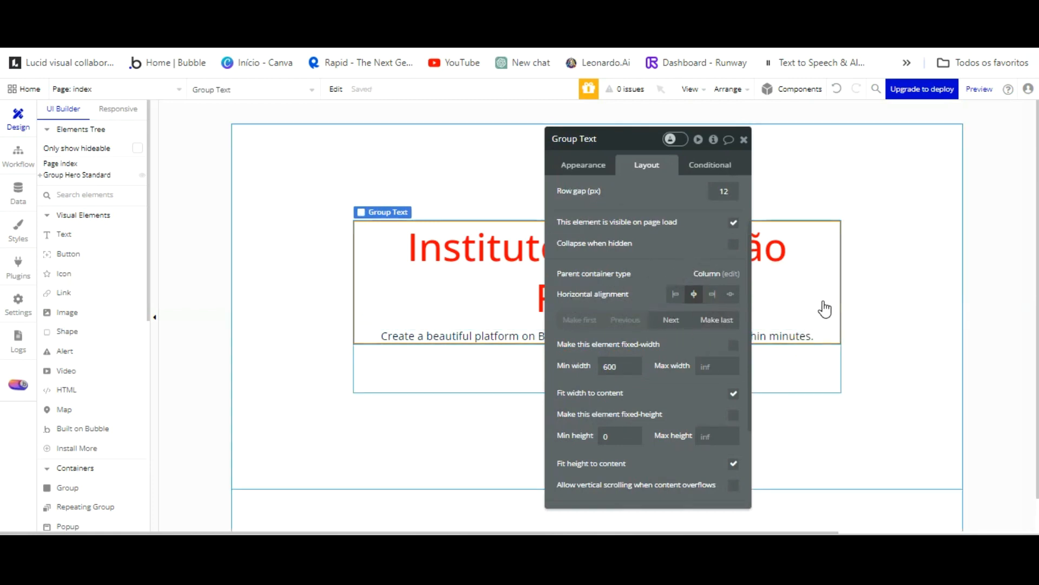
Make the Institute heading a fixed 600 px width, left-aligned and not stretching.
left_click(812, 290)
left_click(622, 258)
left_click_drag(623, 259, 587, 259)
type("600")
left_click(661, 286)
left_click(734, 187)
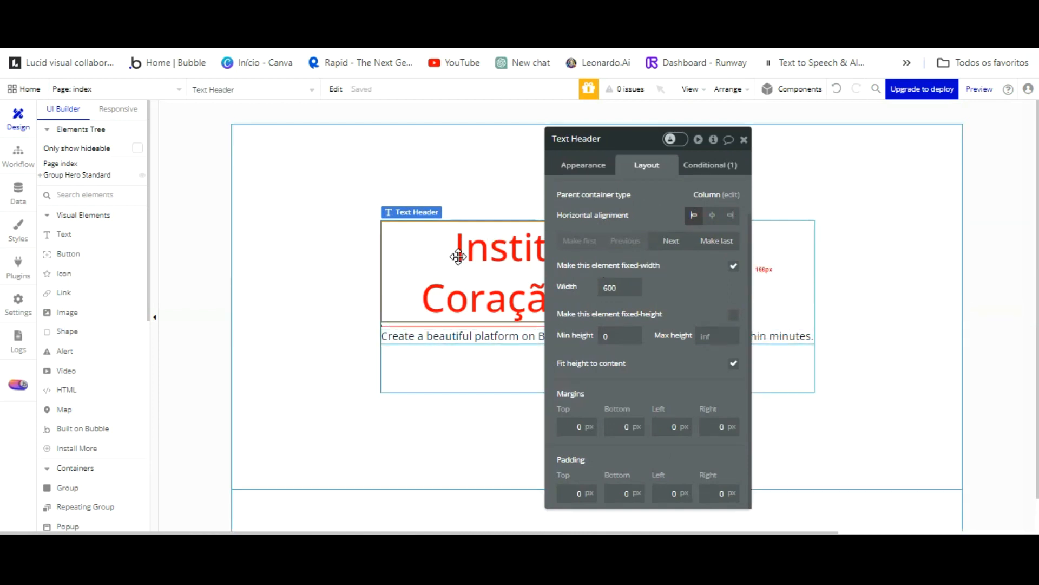
Widen the Group Text container to 900 px.
left_click(461, 325)
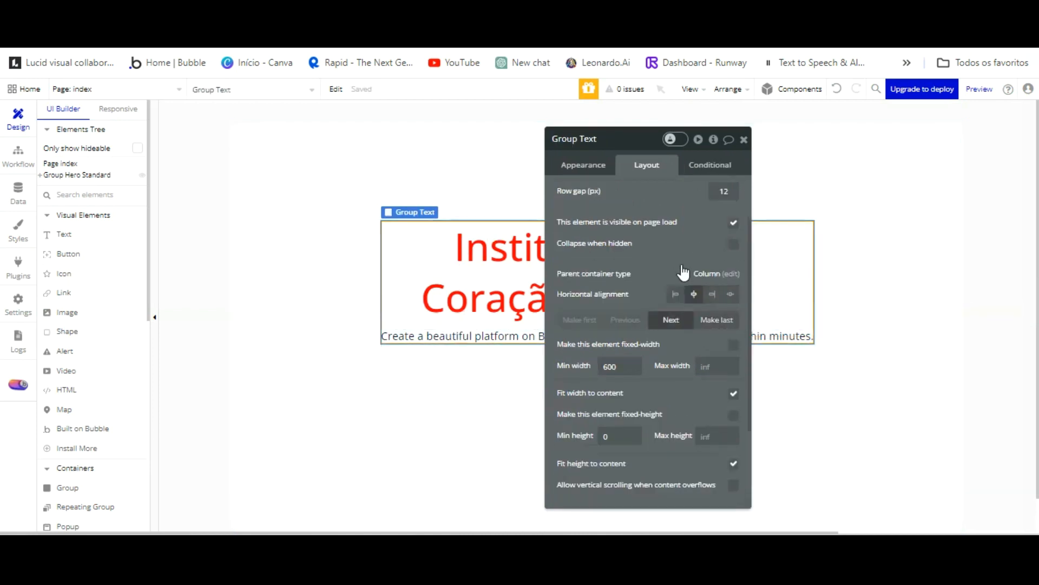
left_click_drag(628, 303, 624, 304)
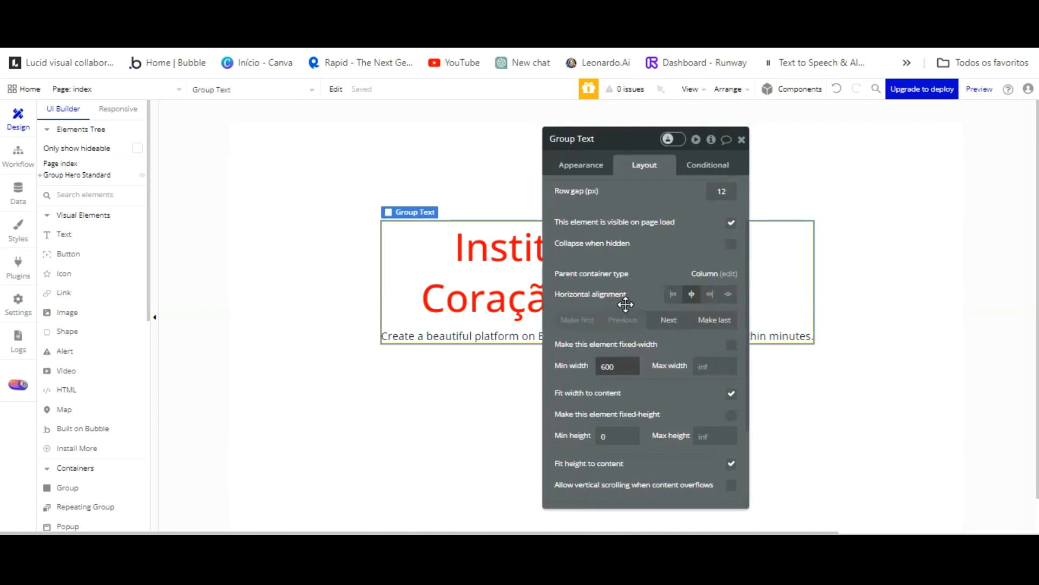
left_click_drag(621, 366, 583, 366)
type("900")
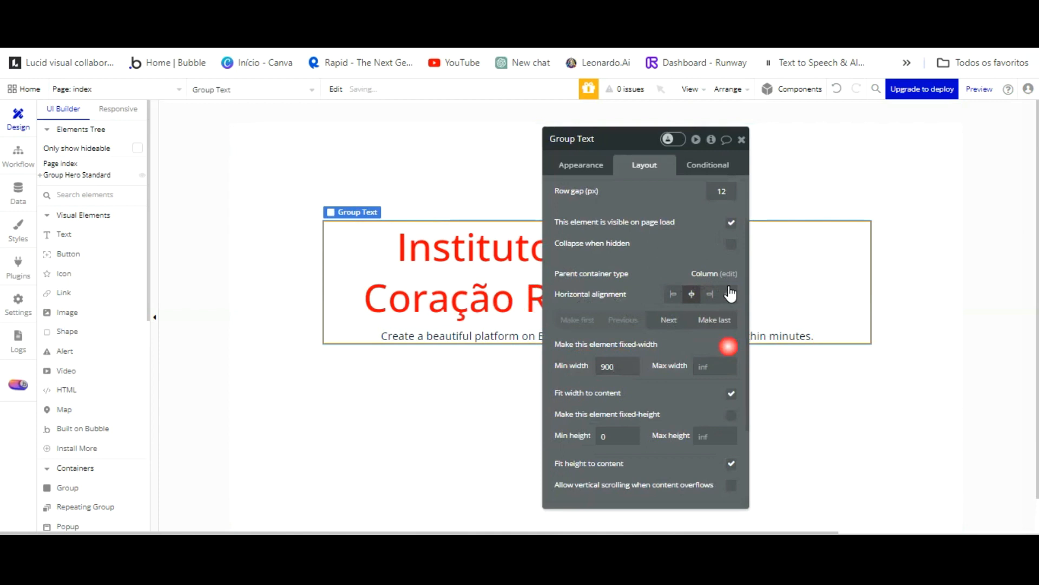
Check the heading, Group Text and subcopy settings, then select the outer Group Content.
left_click(407, 226)
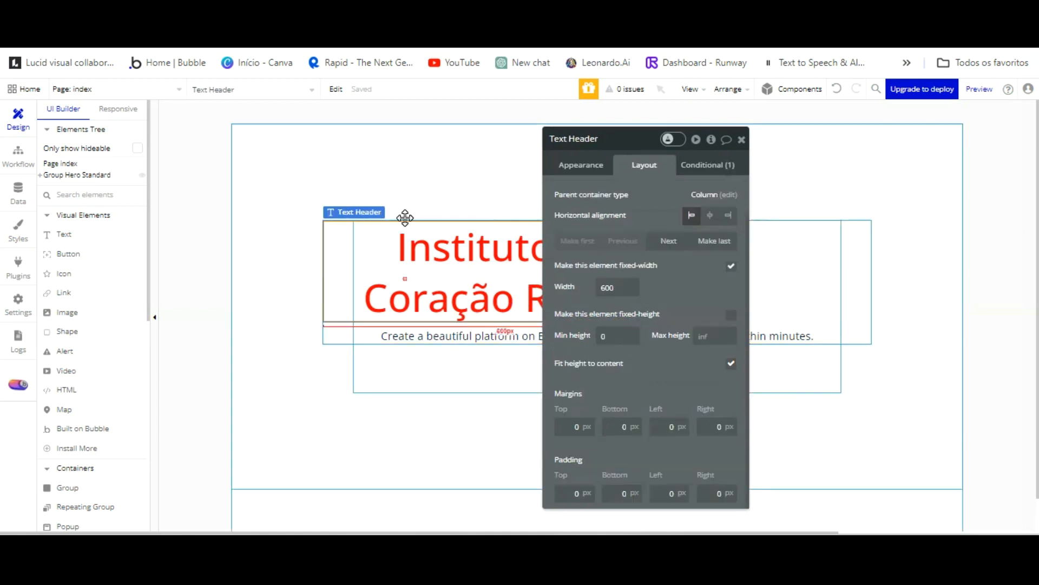
left_click(860, 231)
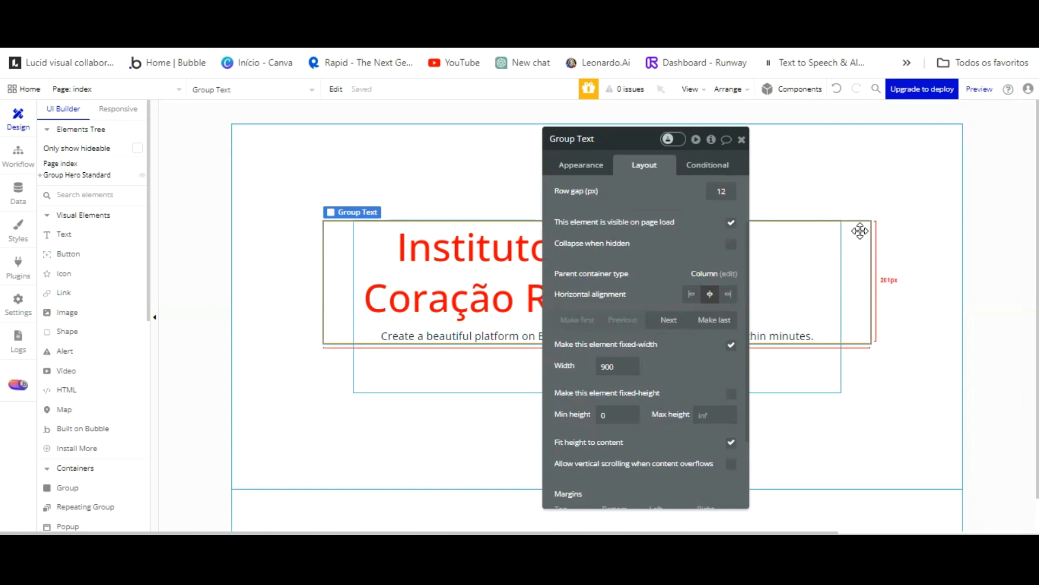
scroll(660, 222, "up", 2)
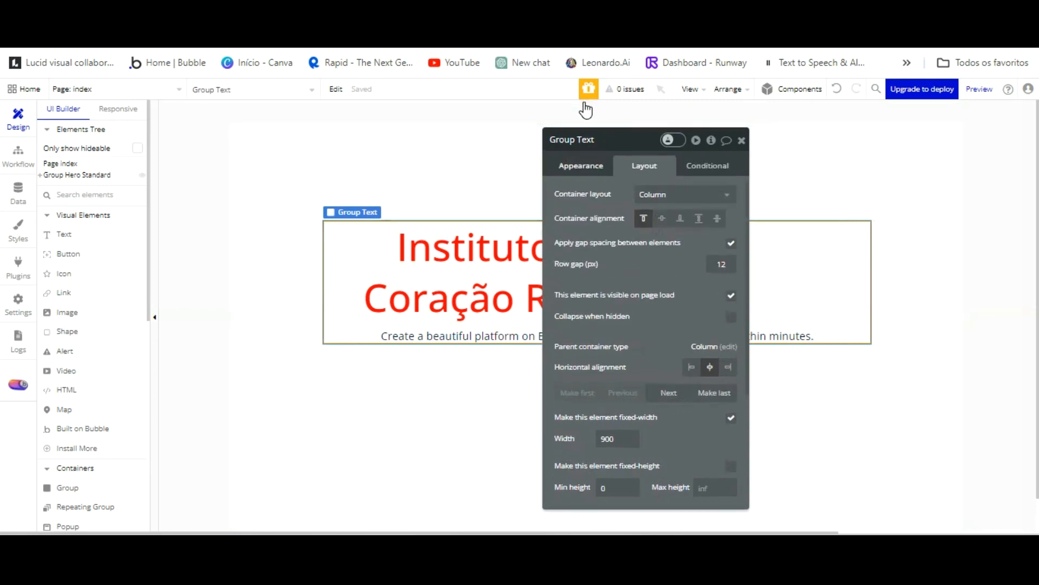
left_click(580, 163)
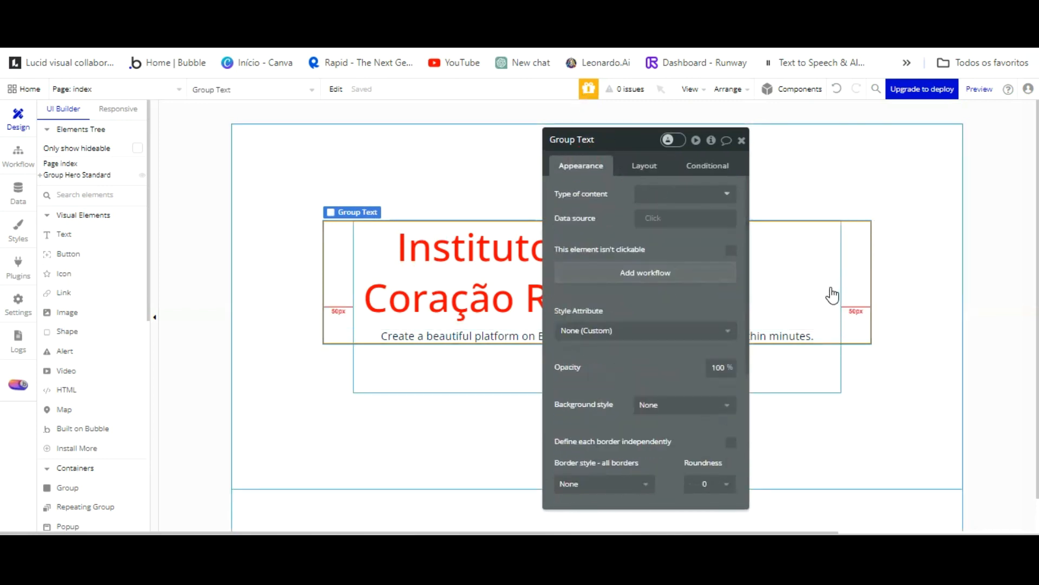
left_click(830, 332)
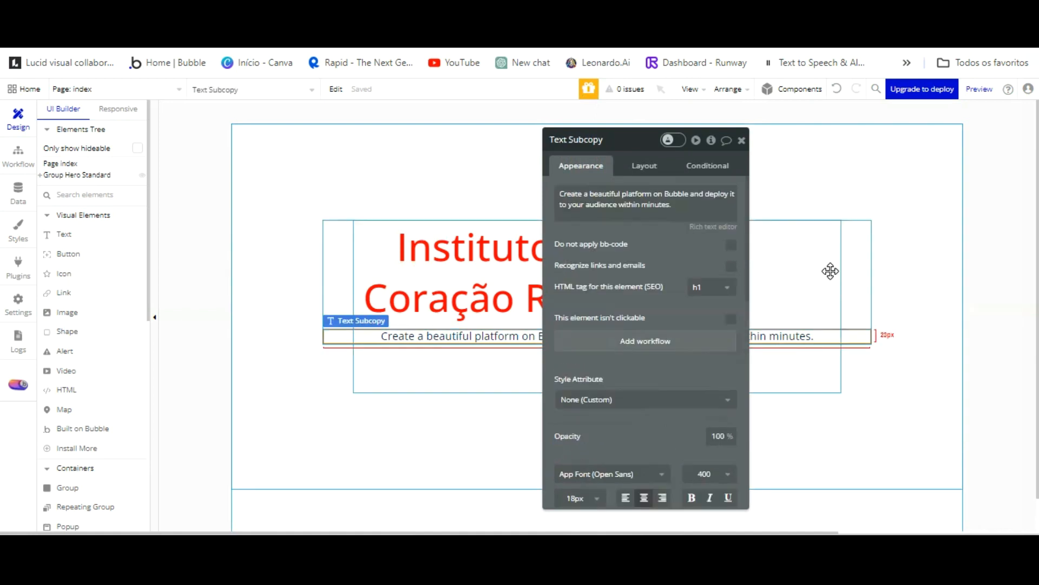
left_click(815, 238)
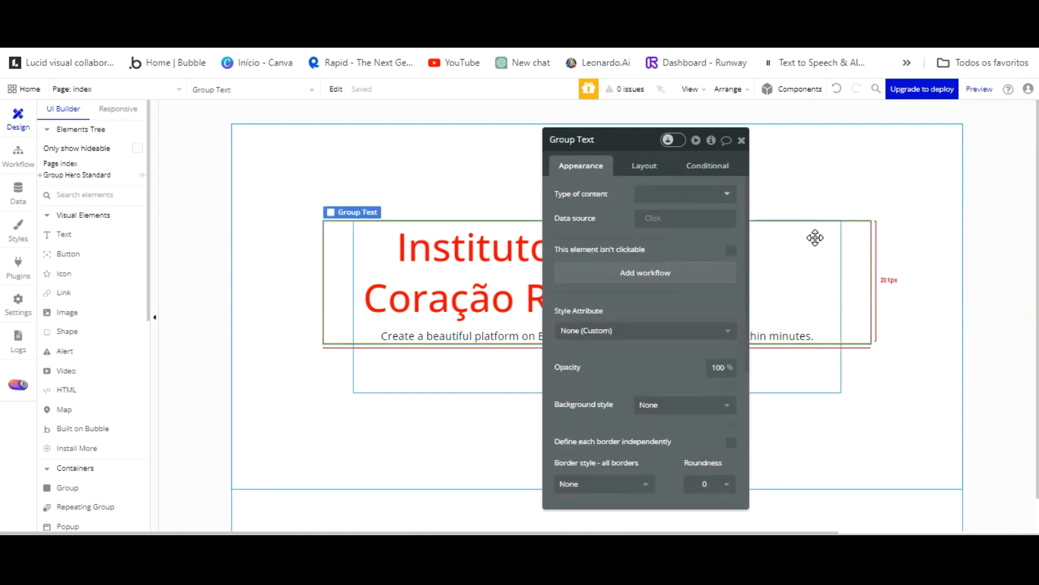
left_click(818, 310)
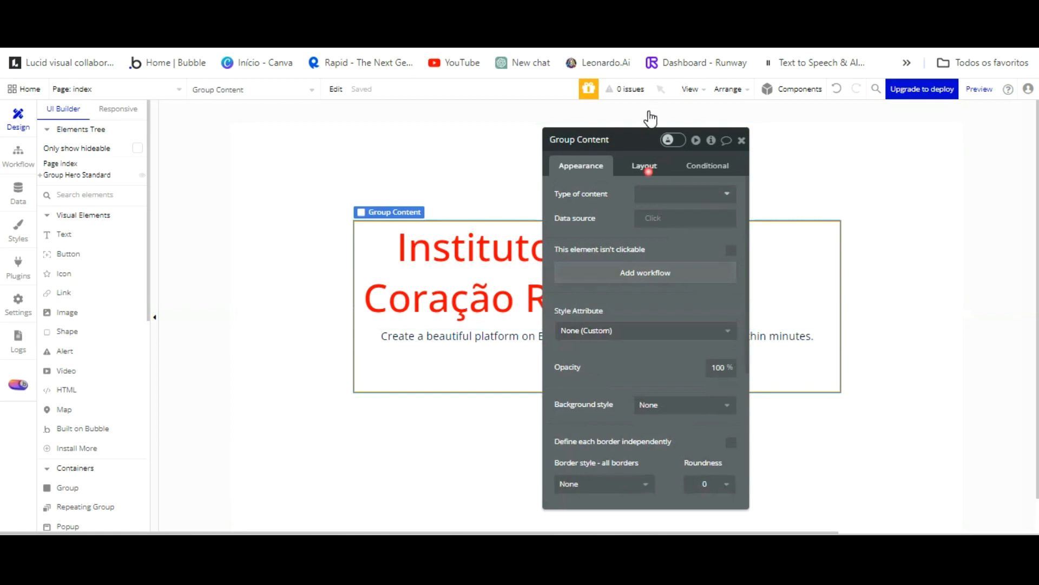
Remove Group Content's 800 max width and set its minimum width to 900.
left_click(646, 167)
scroll(673, 301, "down", 2)
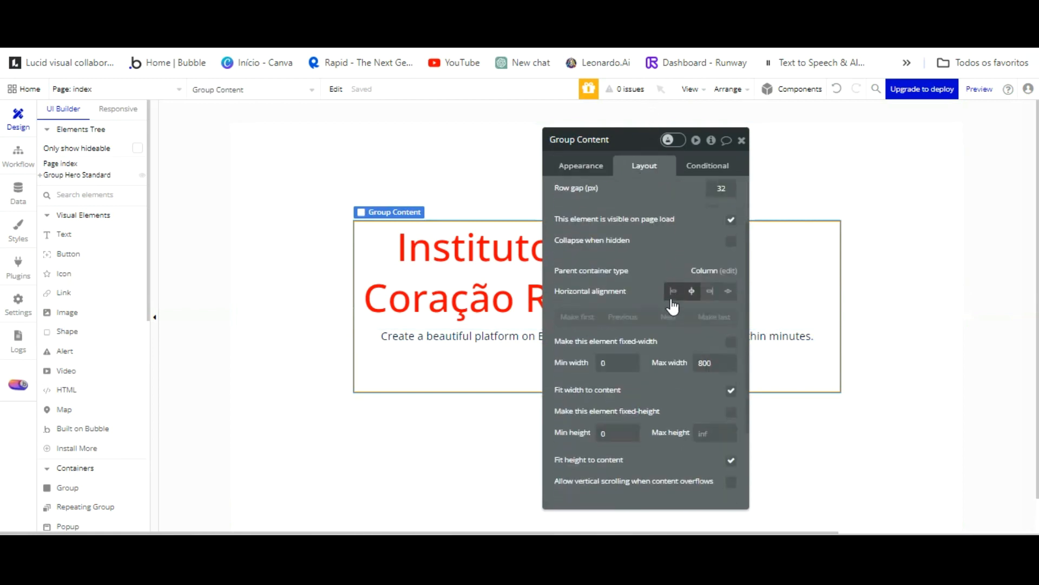
left_click(579, 363)
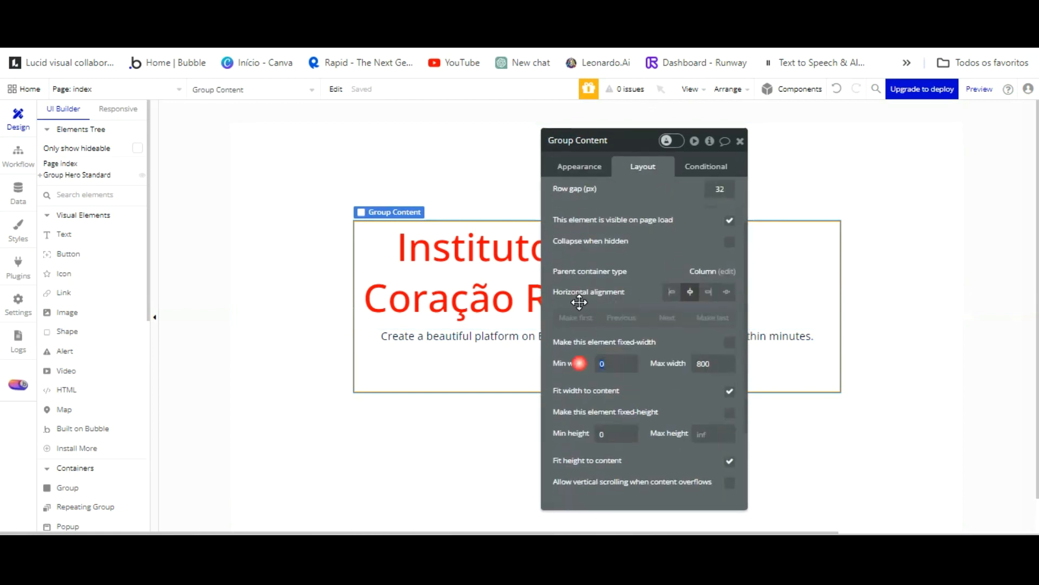
left_click(714, 363)
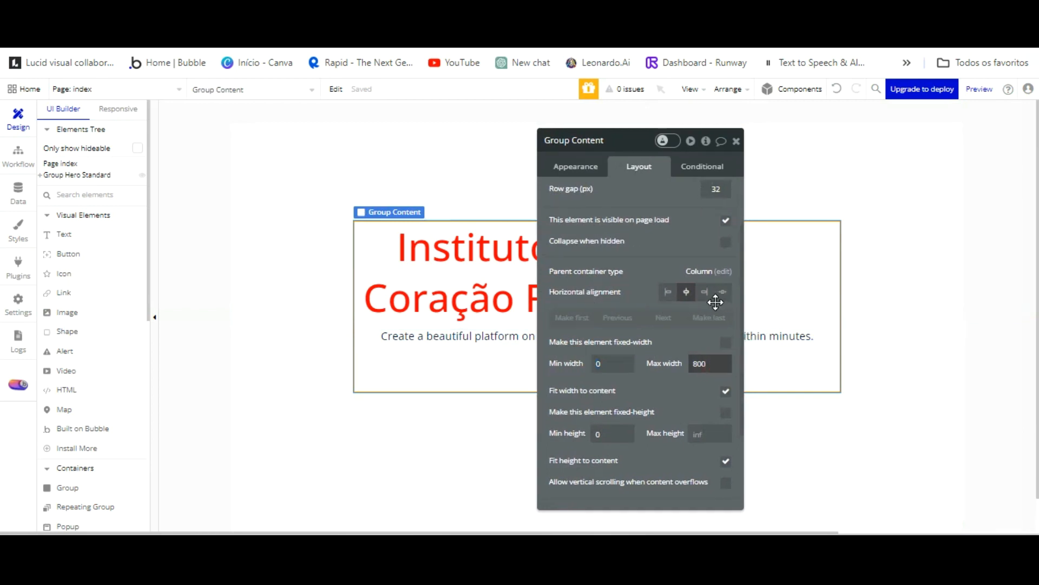
left_click(684, 362)
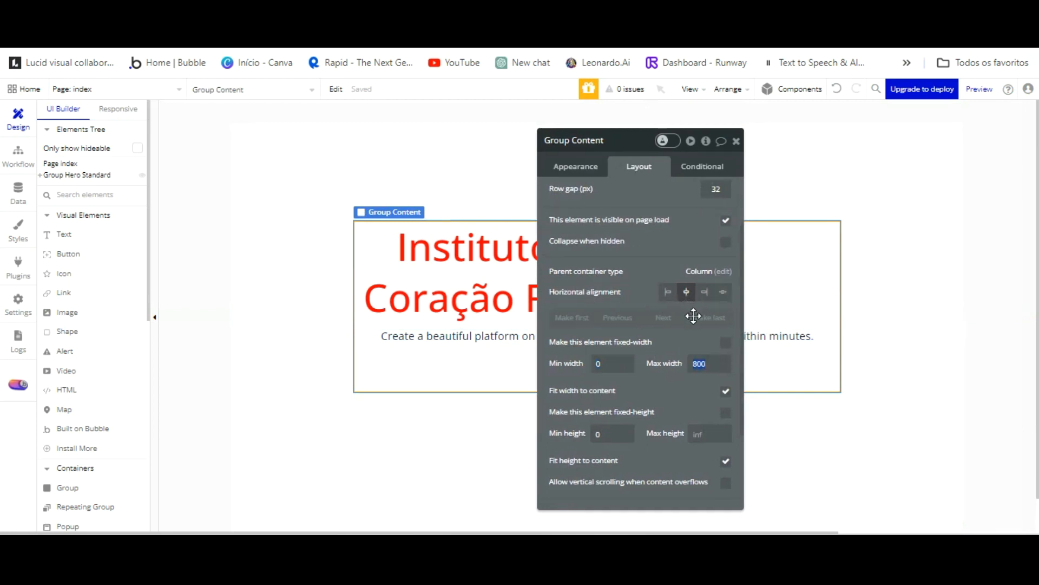
key("BackSpace")
left_click_drag(606, 363, 579, 364)
type("900")
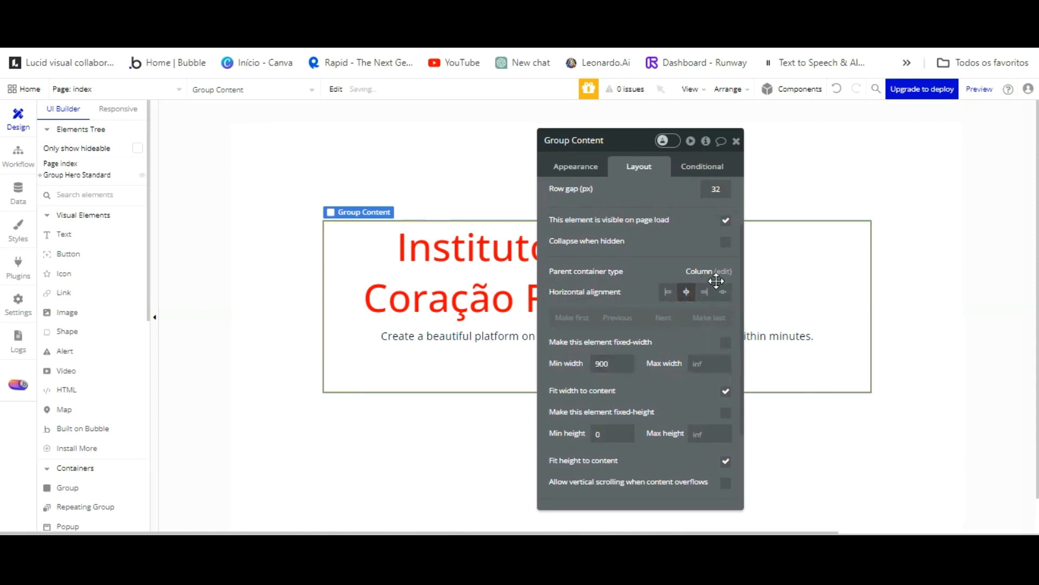
left_click(478, 225)
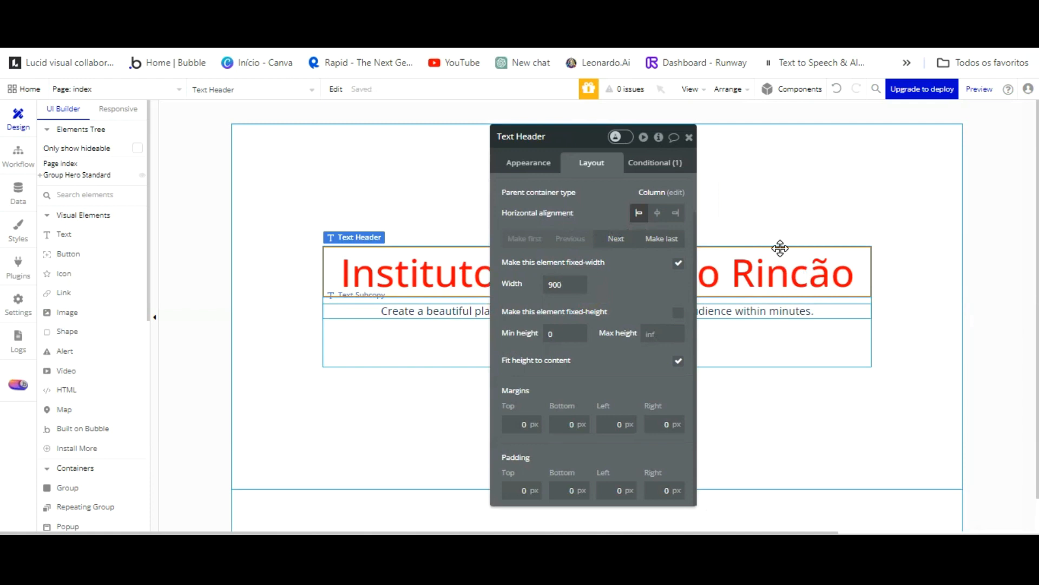
Remove the Sign Up button's hover condition and give it a dark grey #2E2E35 background.
left_click(760, 311)
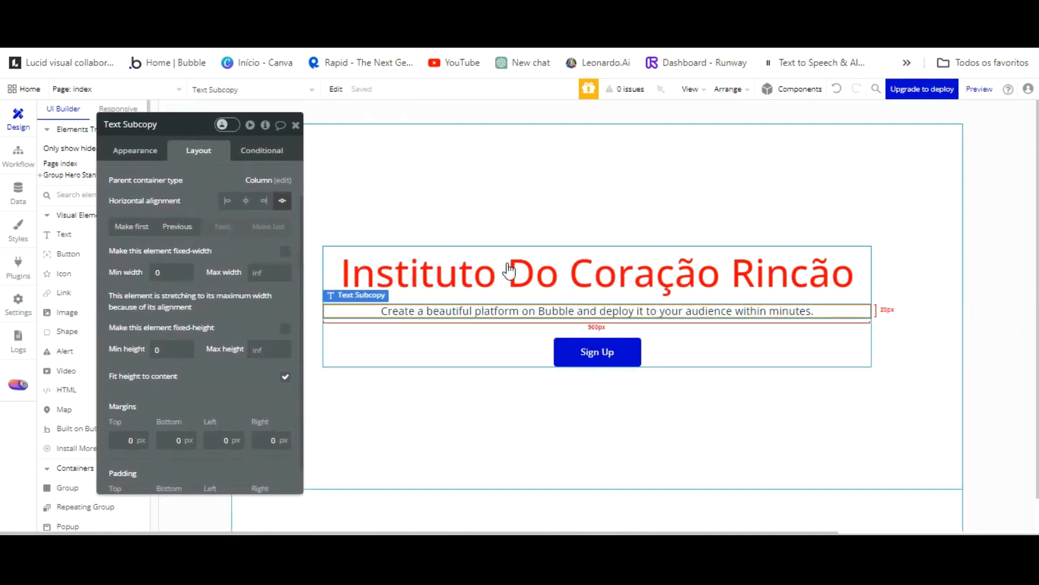
left_click(595, 352)
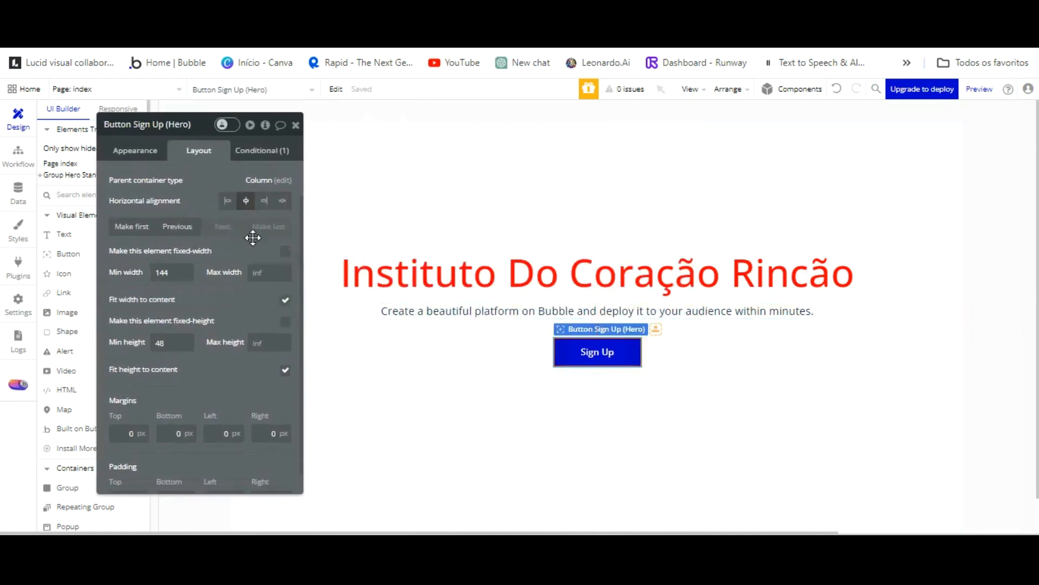
left_click(267, 152)
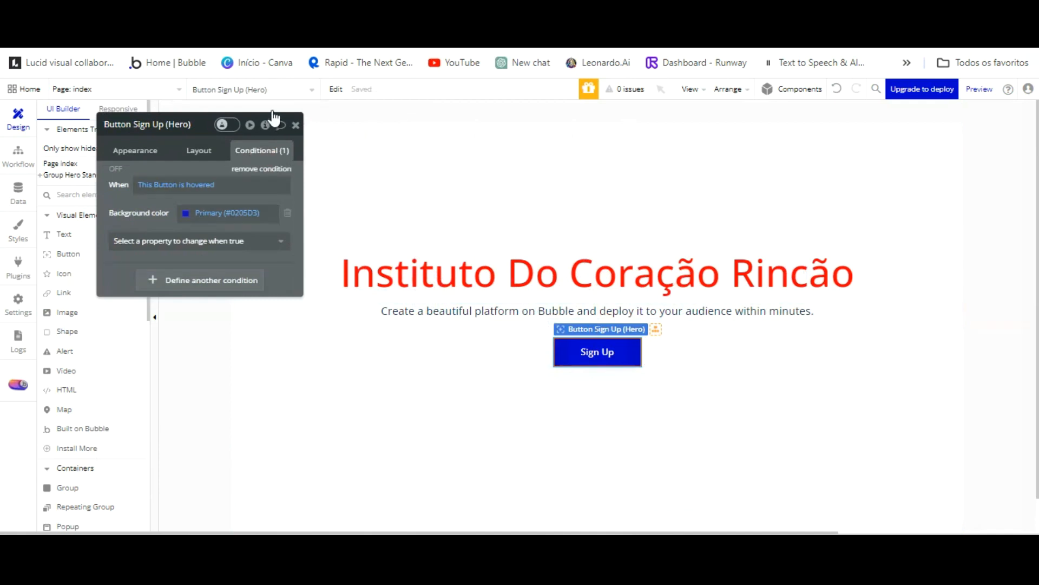
left_click(267, 169)
left_click(135, 150)
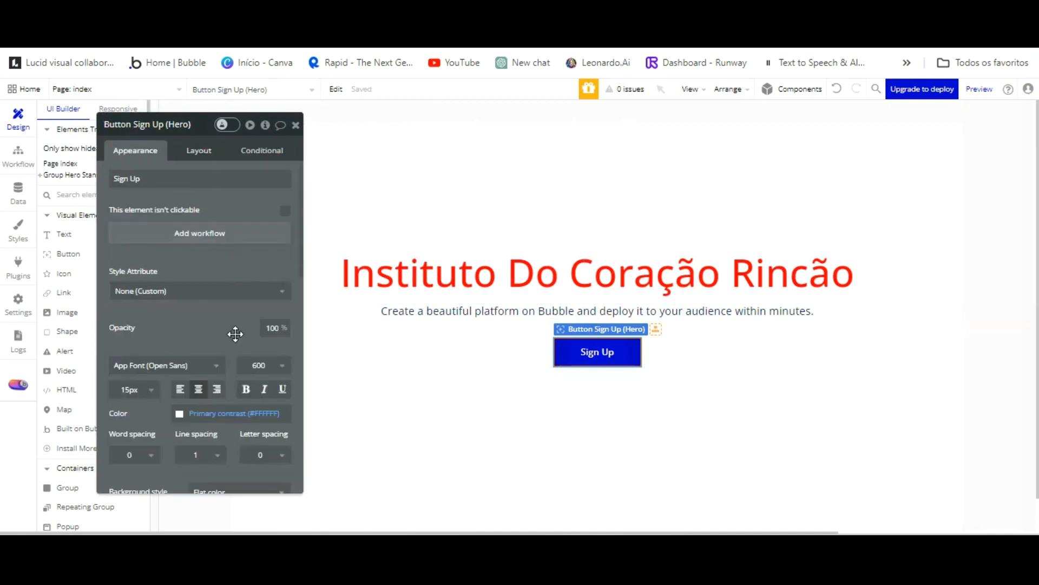
scroll(227, 357, "down", 3)
left_click(205, 365)
left_click_drag(216, 410, 205, 423)
Change the hero button's label from Sign Up to LOGIN.
scroll(165, 206, "up", 3)
left_click(164, 188)
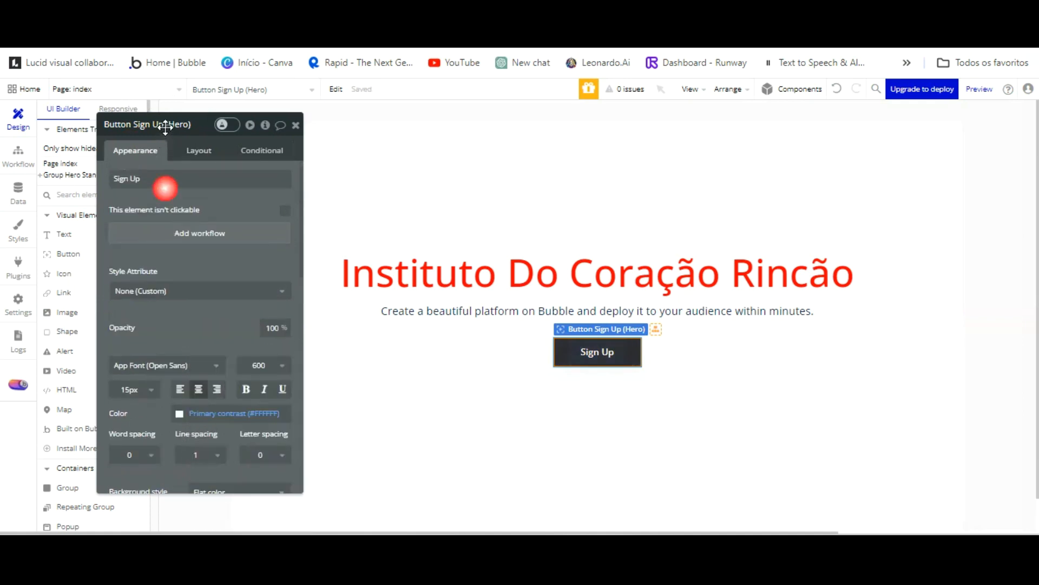
triple_click(165, 182)
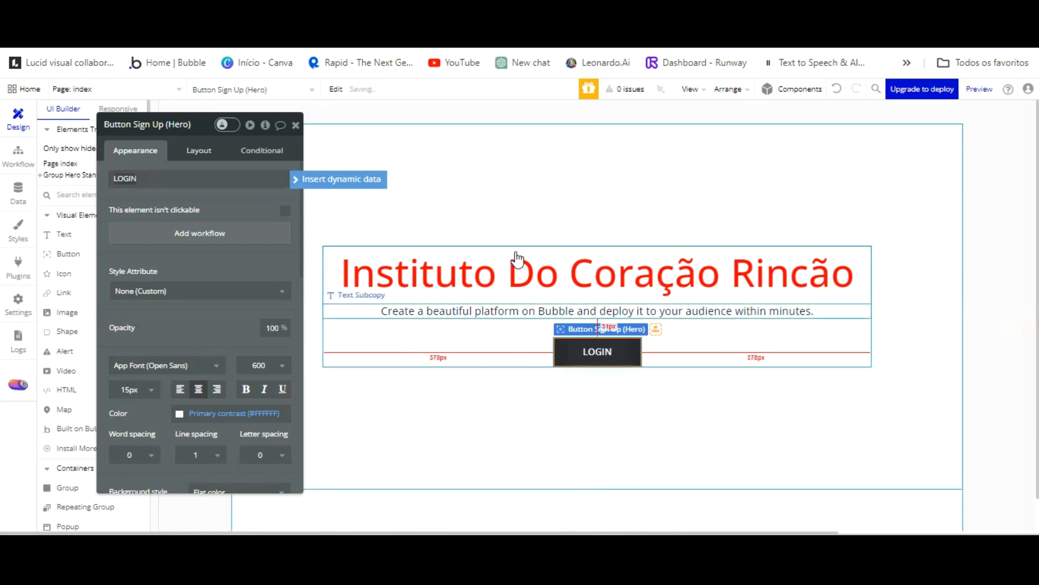
left_click(515, 311)
Clear the placeholder subcopy and begin typing the new Portuguese line.
triple_click(233, 186)
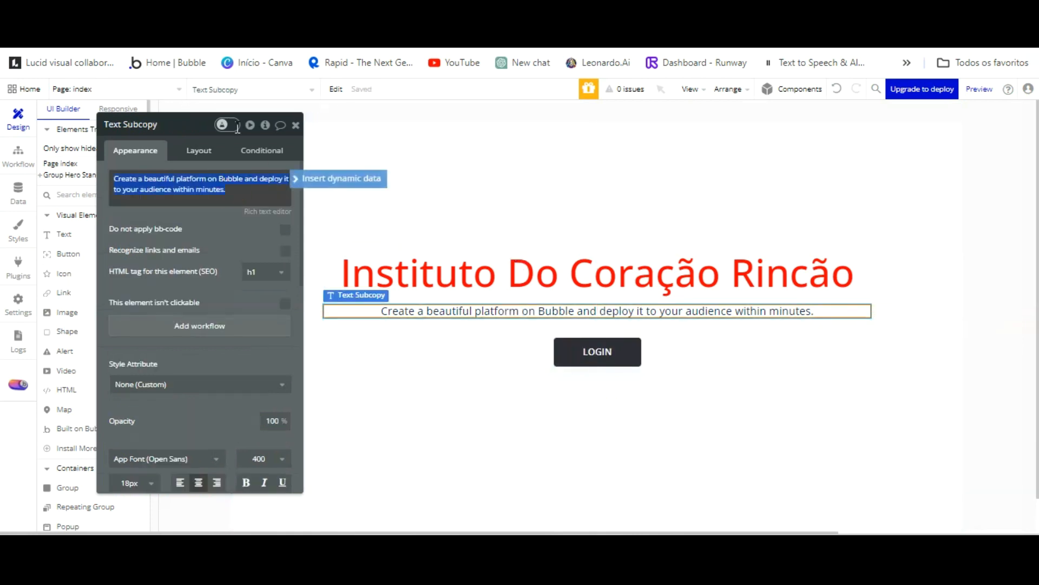
type("ce")
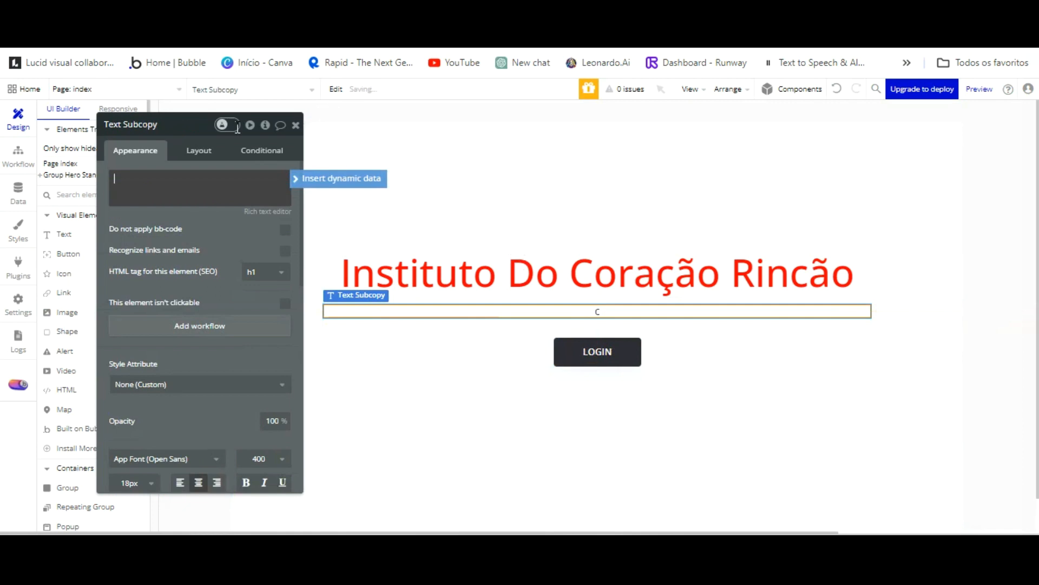
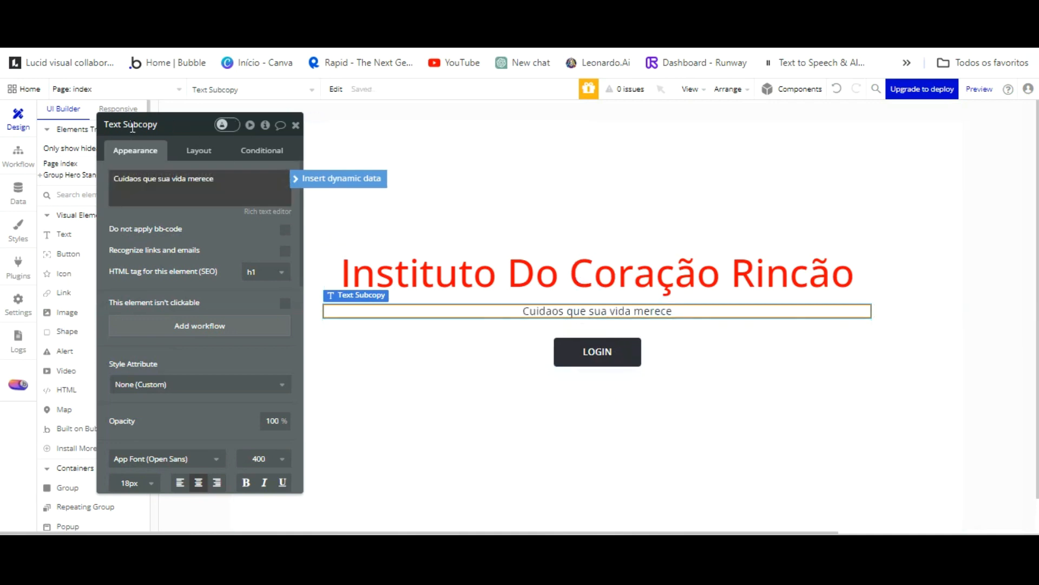
Correct the subcopy to 'Cuidados que sua vida merece' and set its font size to 24.
left_click(131, 179)
type("d")
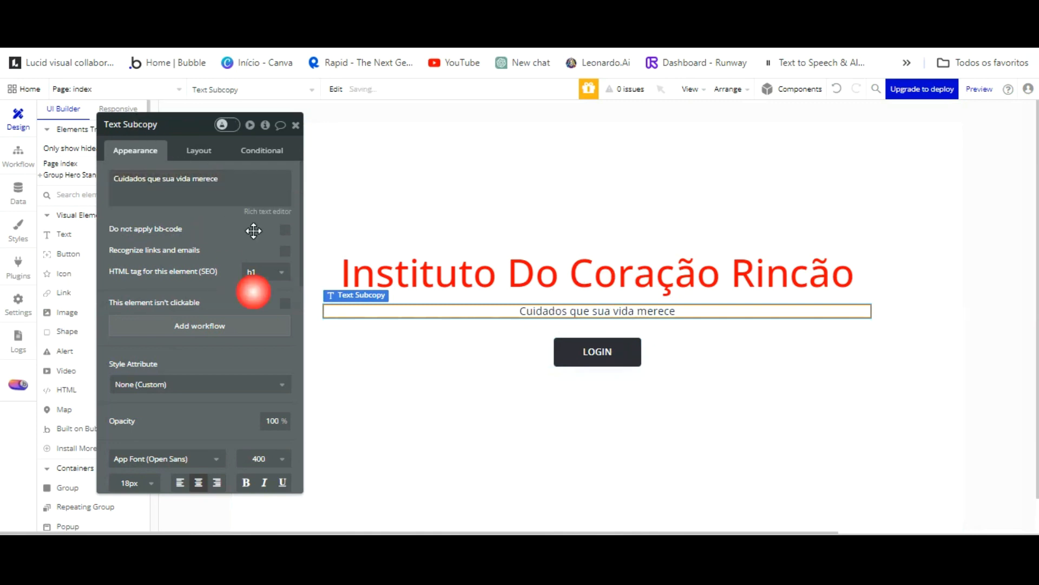
scroll(158, 329, "down", 2)
left_click(144, 406)
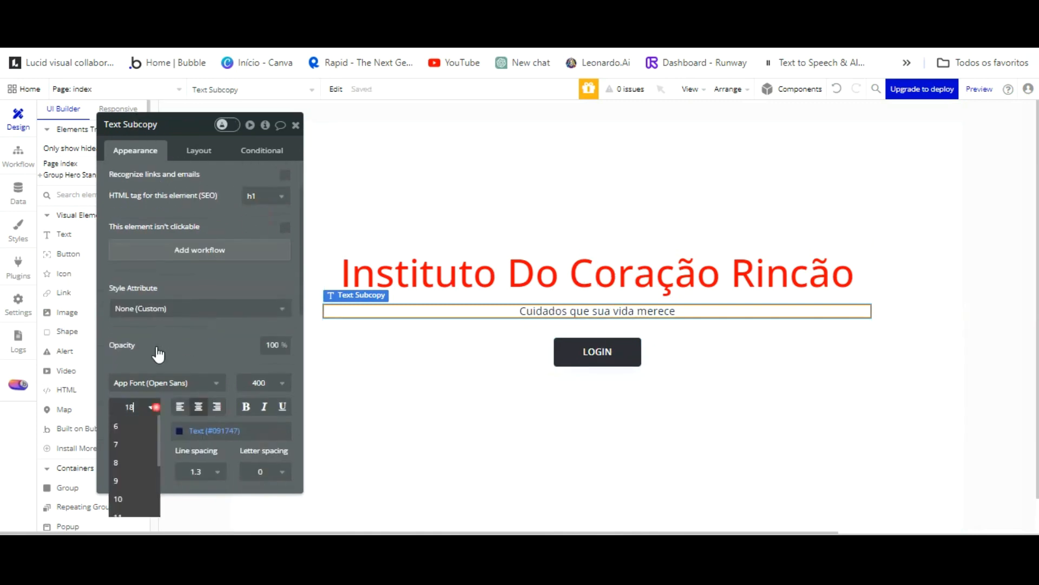
left_click(145, 486)
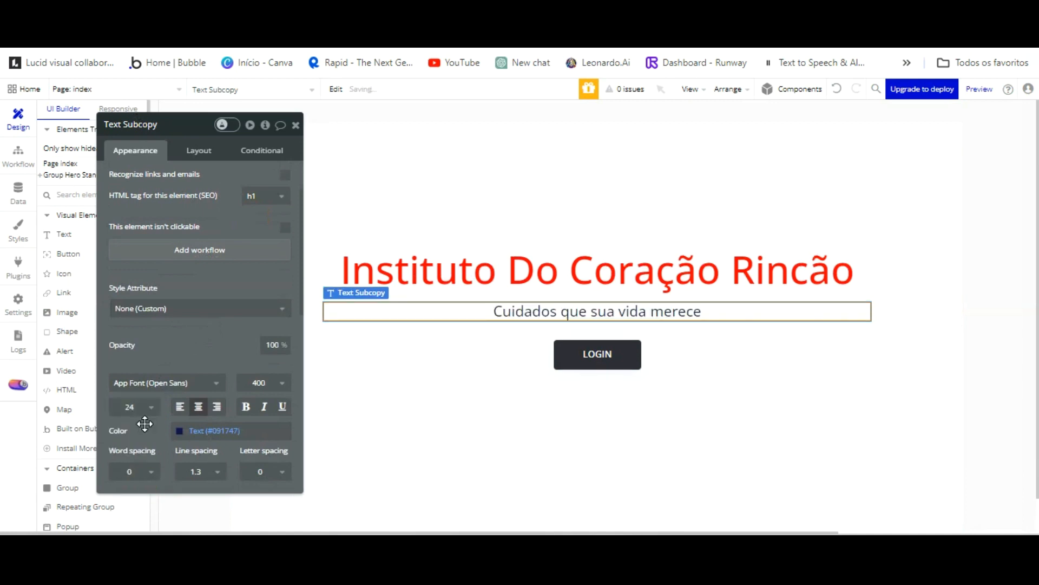
Select Group Hero Standard and close its property editor.
left_click(655, 144)
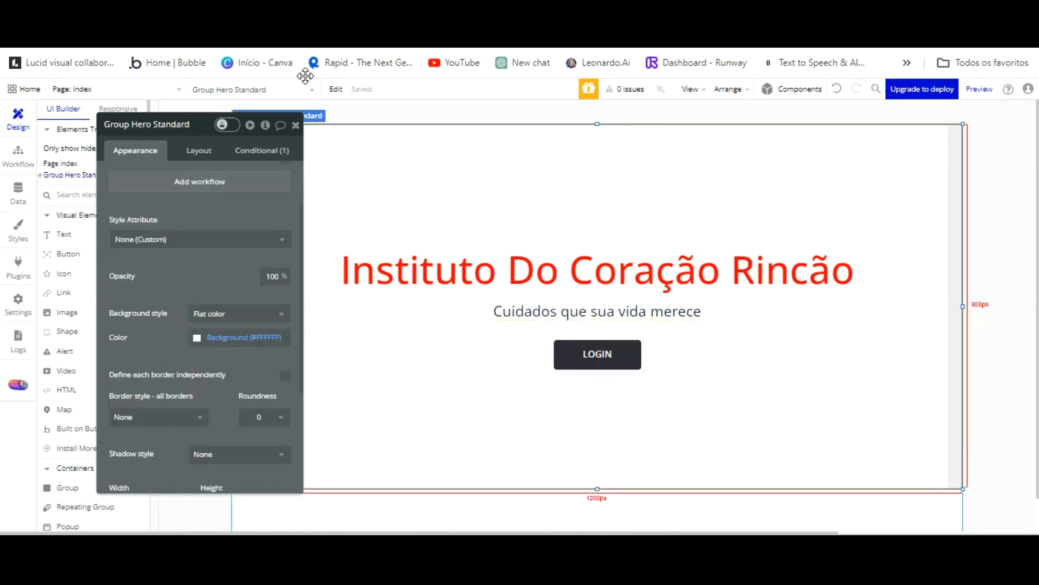
left_click(296, 125)
scroll(174, 293, "down", 2)
scroll(82, 347, "down", 3)
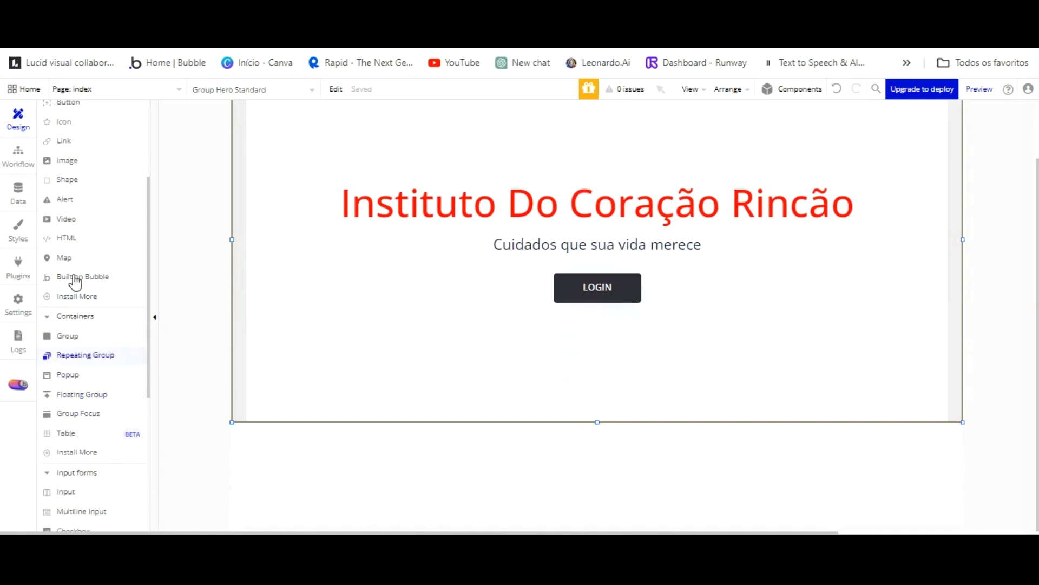
Add an Image element to the hero group and centre it horizontally.
left_click(85, 159)
scroll(544, 167, "up", 1)
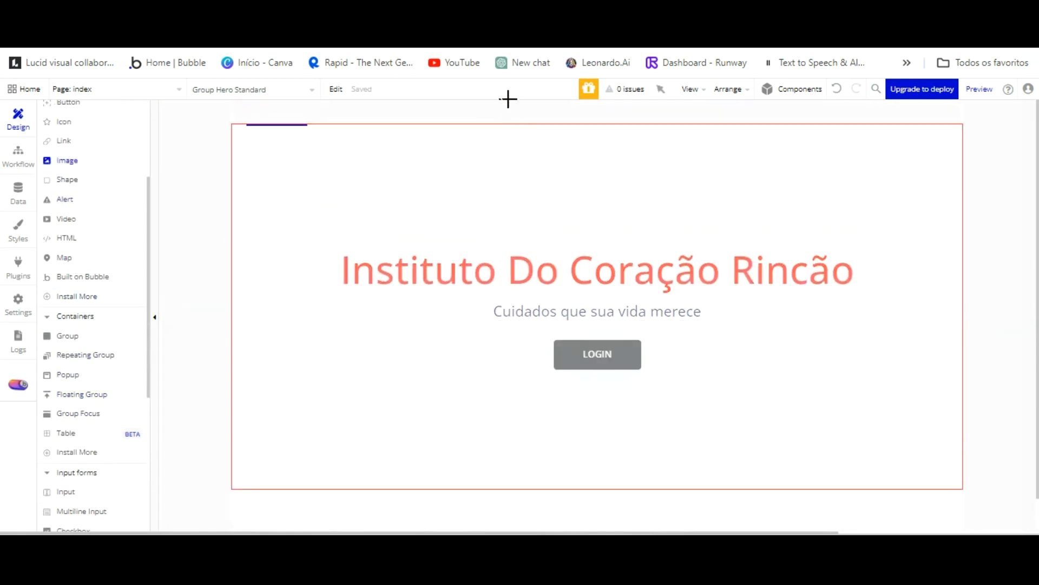
left_click(531, 80)
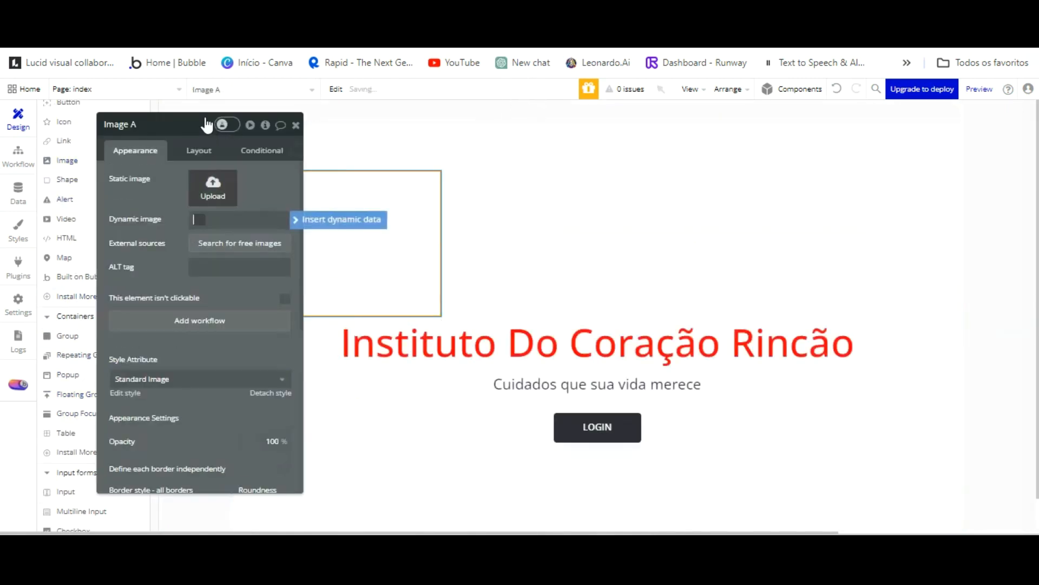
left_click(200, 151)
left_click(264, 244)
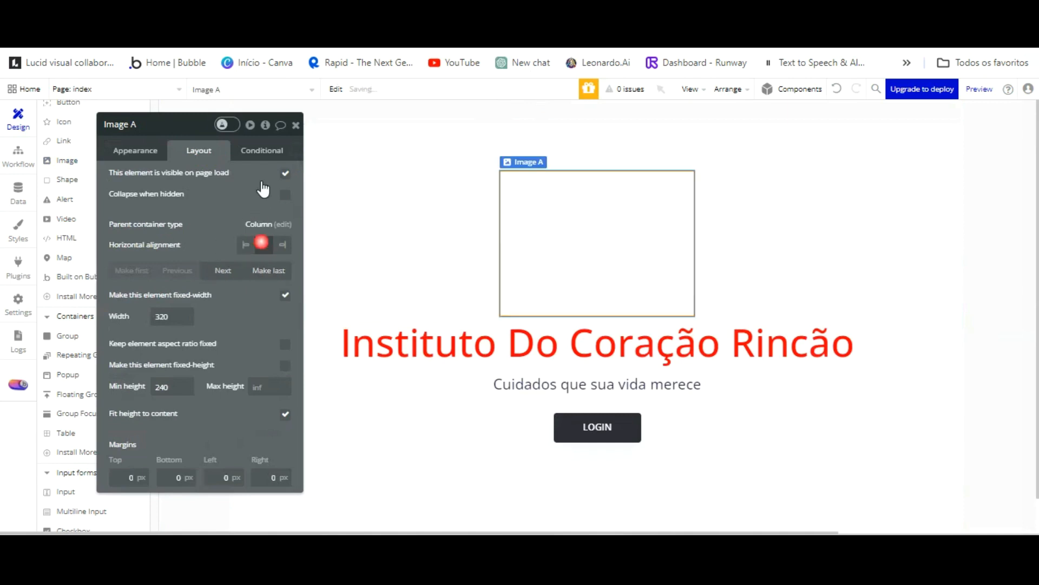
left_click(575, 172)
Browse several folders for the image file, then cancel the file picker.
left_click(213, 187)
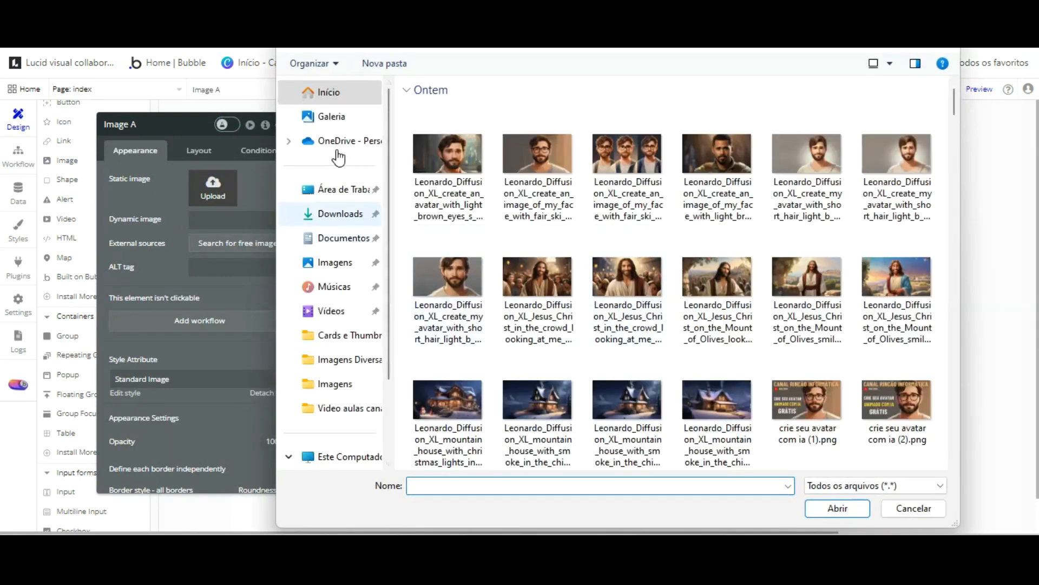
scroll(540, 218, "down", 10)
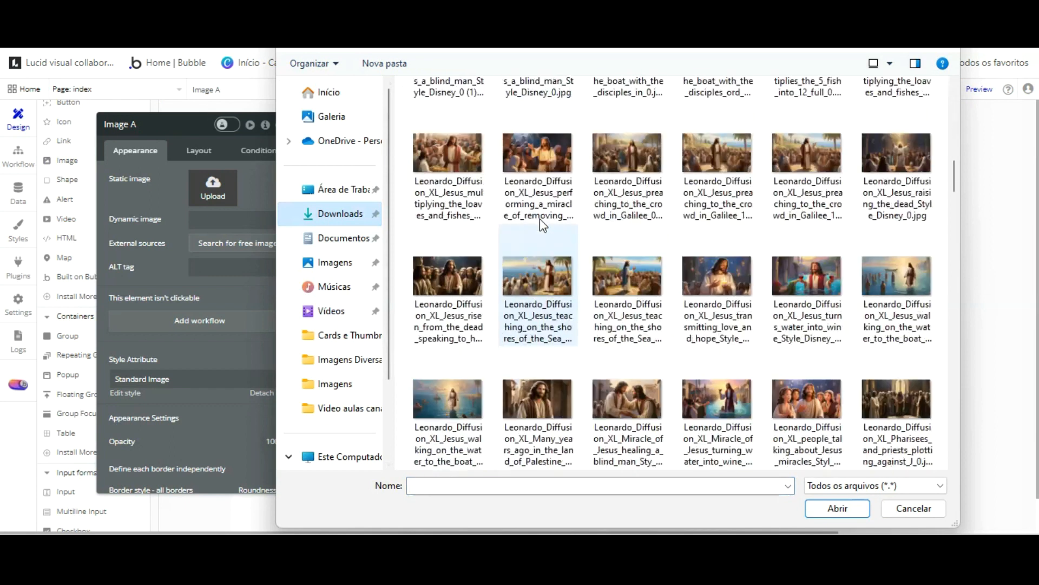
scroll(541, 218, "down", 10)
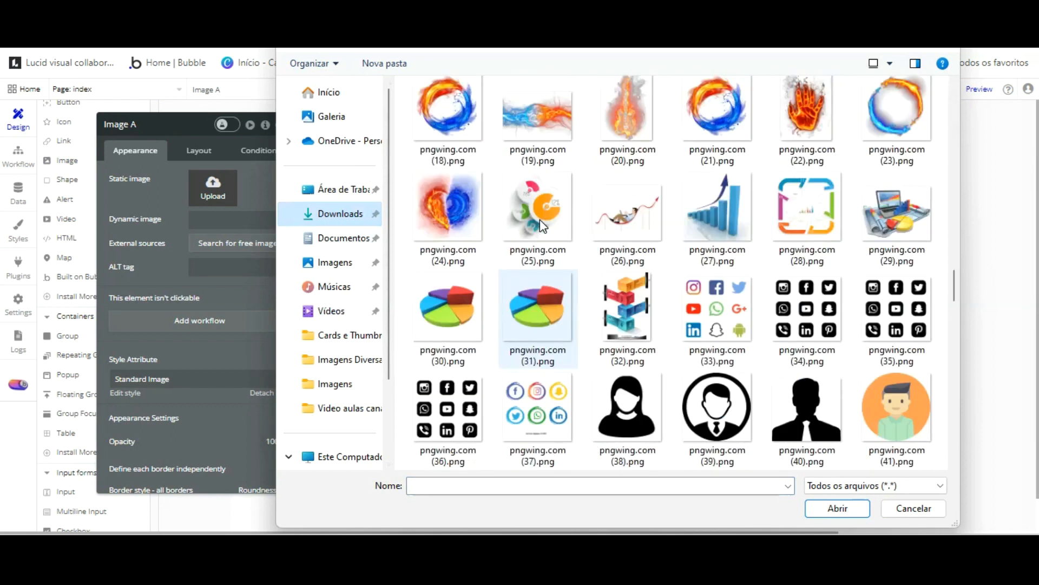
scroll(541, 219, "down", 15)
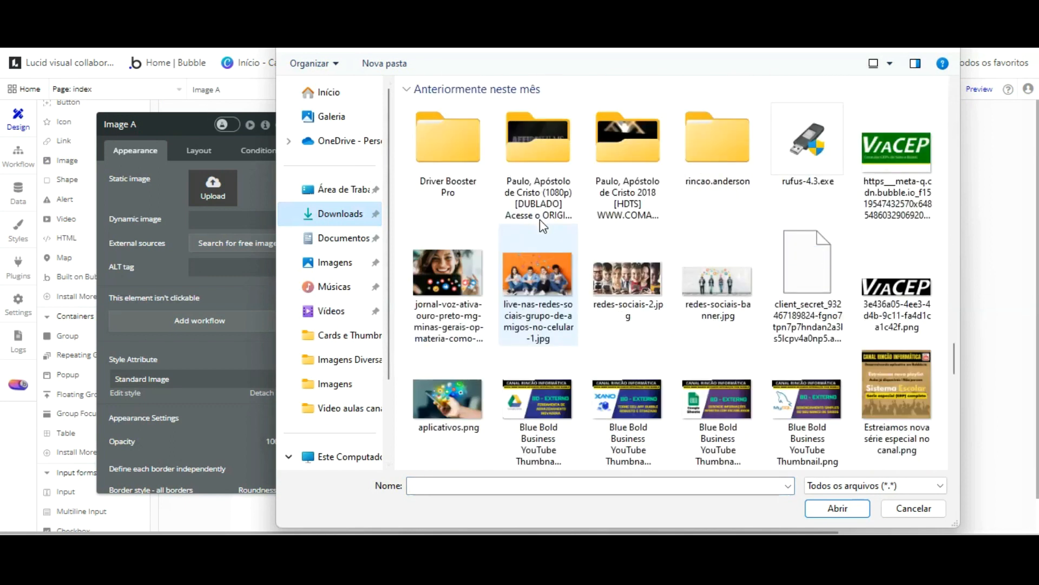
scroll(540, 222, "down", 15)
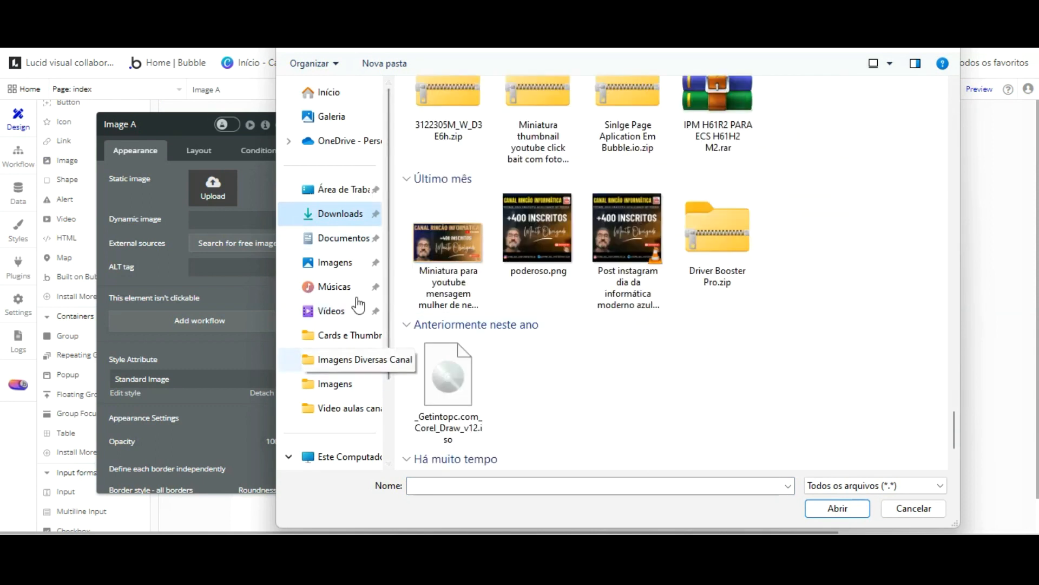
left_click(347, 360)
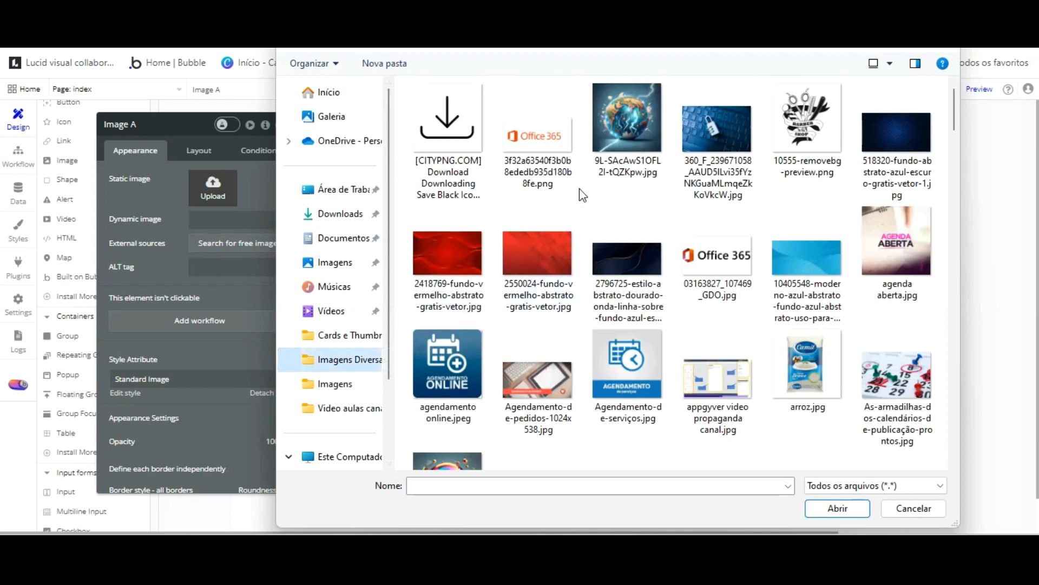
scroll(579, 193, "down", 3)
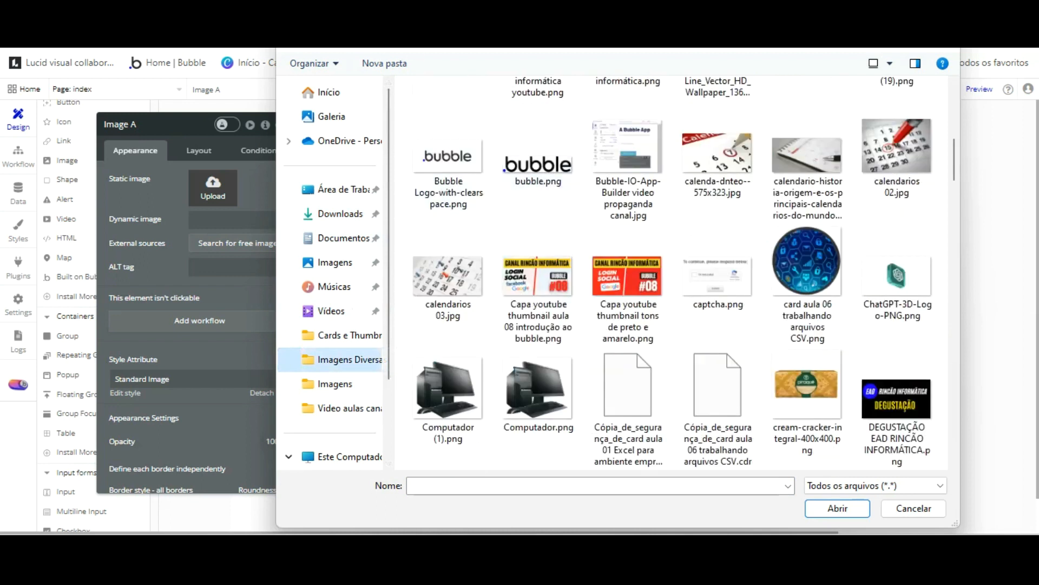
key("alt+Up")
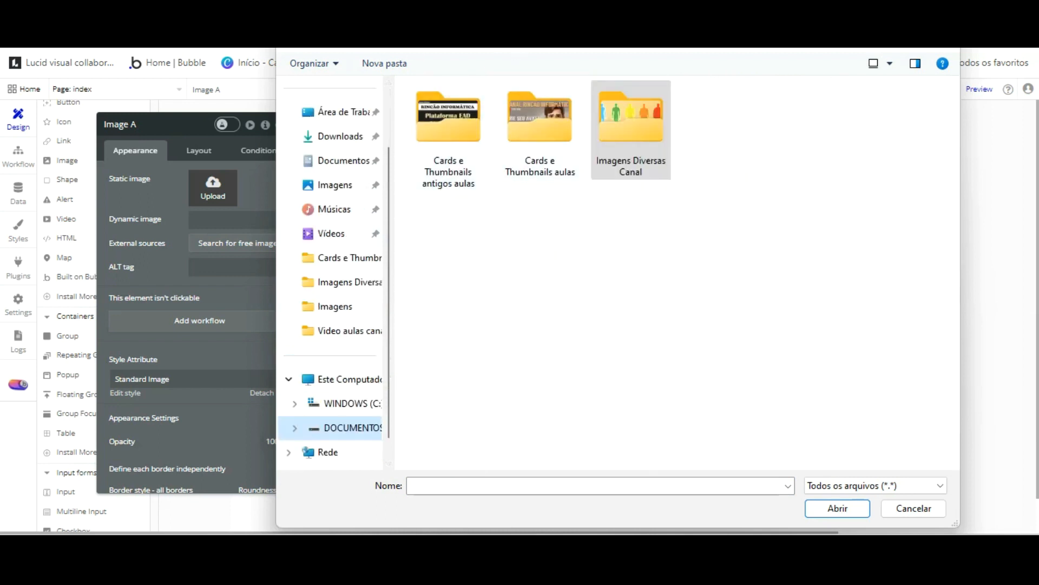
key("alt+Up")
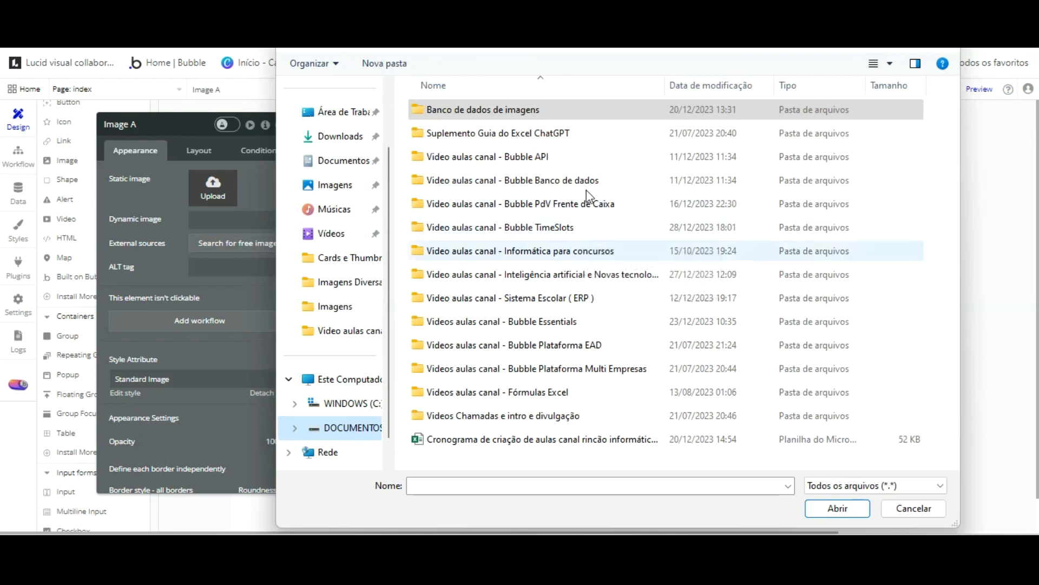
left_click(602, 227)
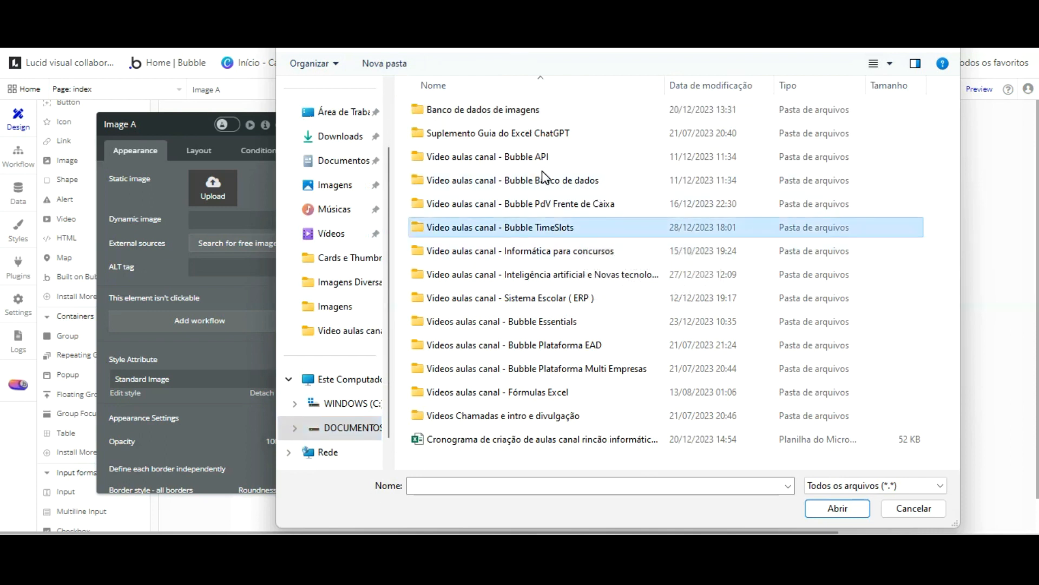
key("Return")
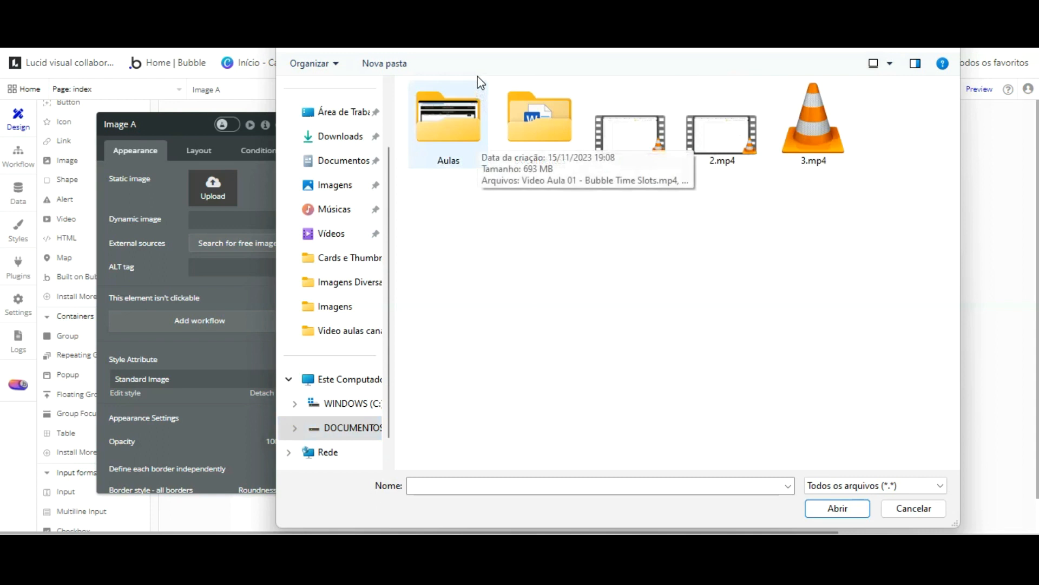
double_click(517, 80)
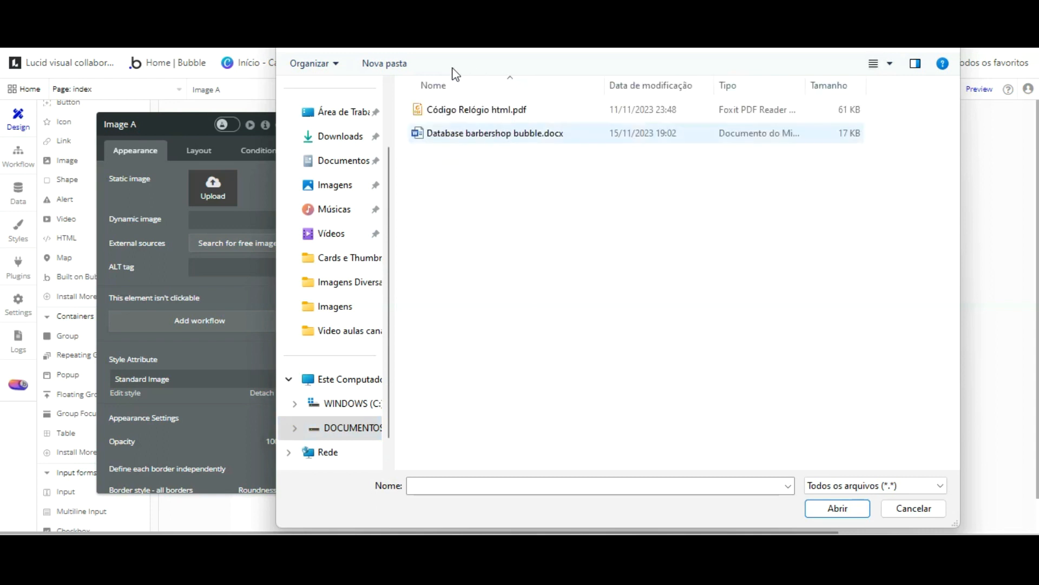
key("alt+Left")
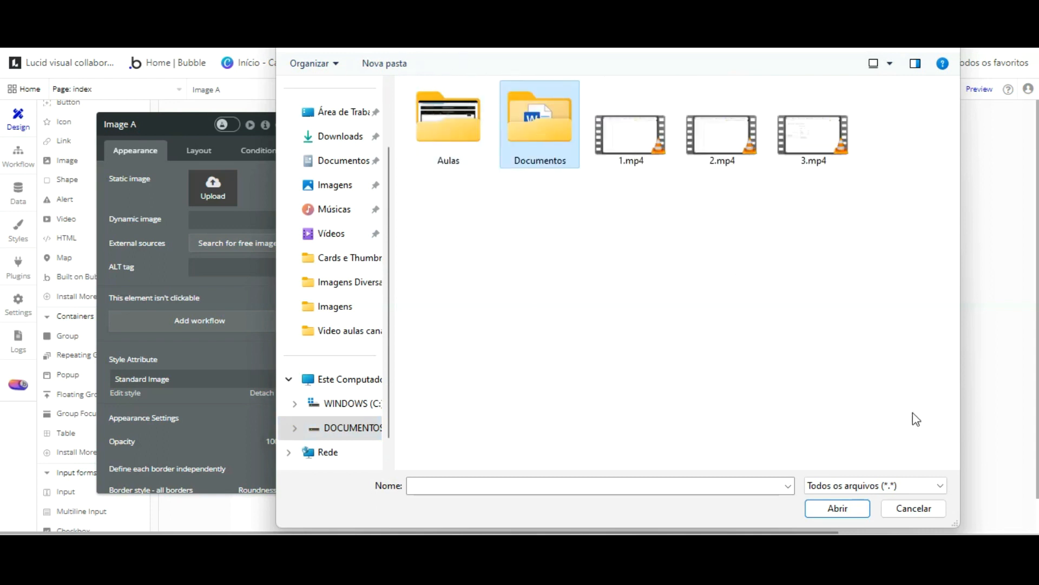
left_click(905, 506)
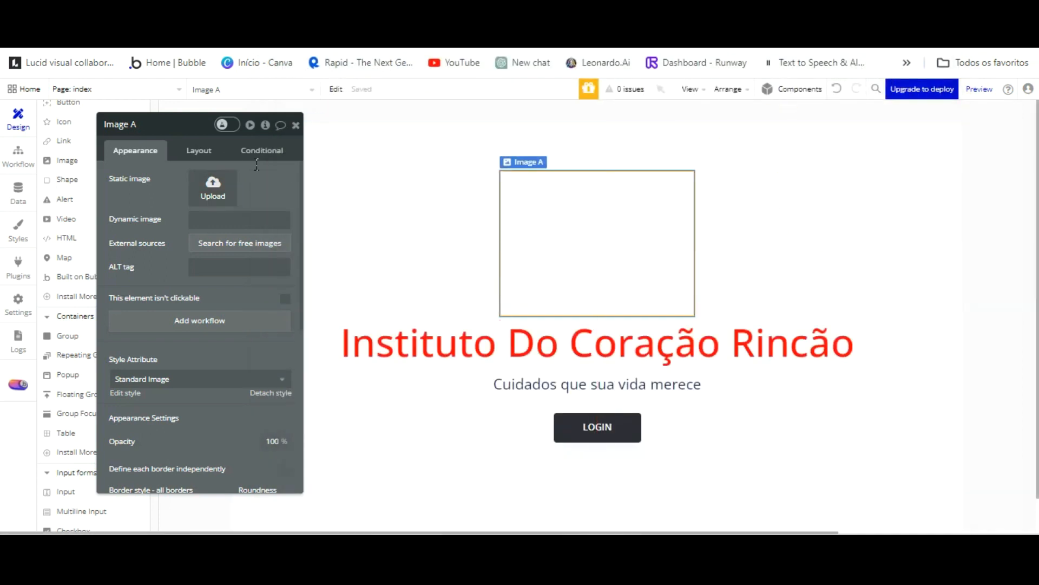
Upload pngwing.com (38).png from Imagens Diversas Canal as the image.
left_click(213, 188)
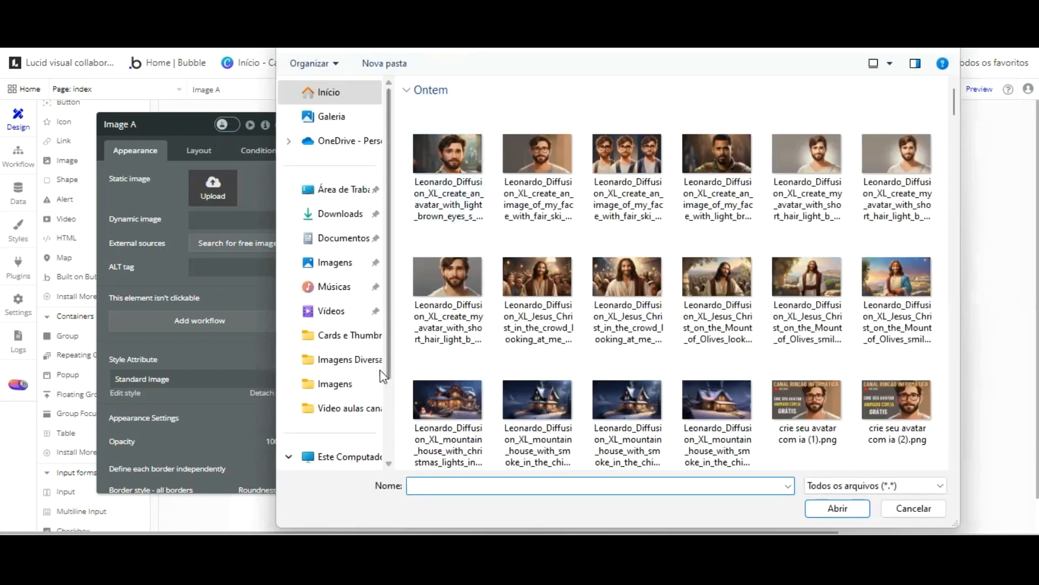
left_click(347, 360)
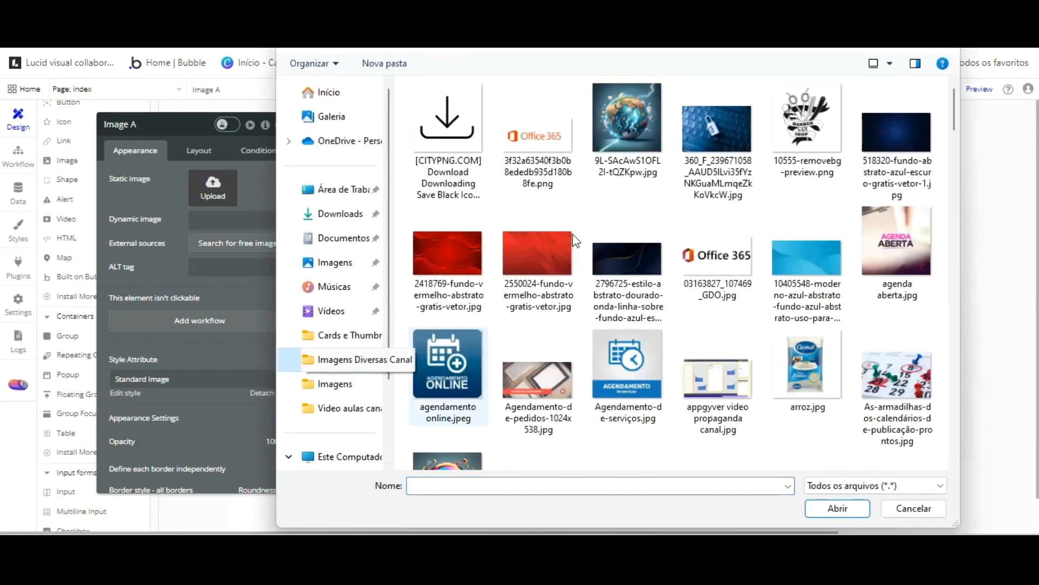
scroll(628, 226, "down", 10)
scroll(629, 233, "down", 15)
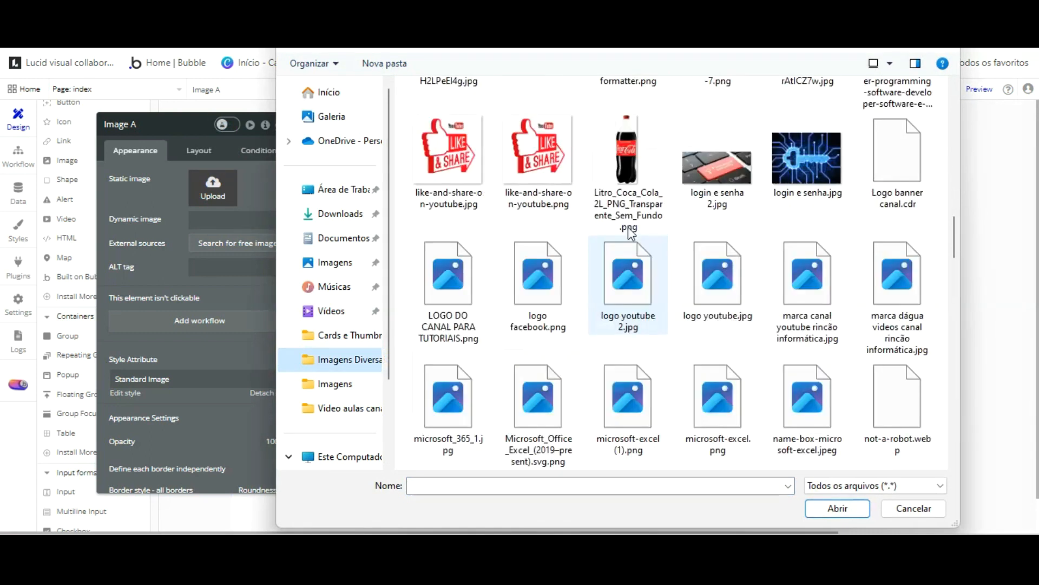
scroll(630, 232, "down", 12)
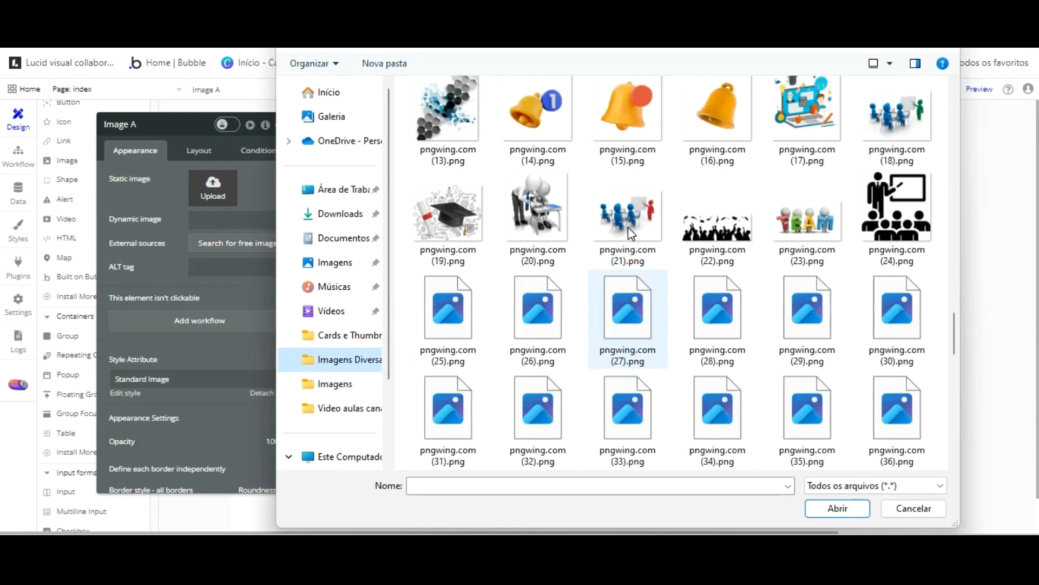
double_click(571, 87)
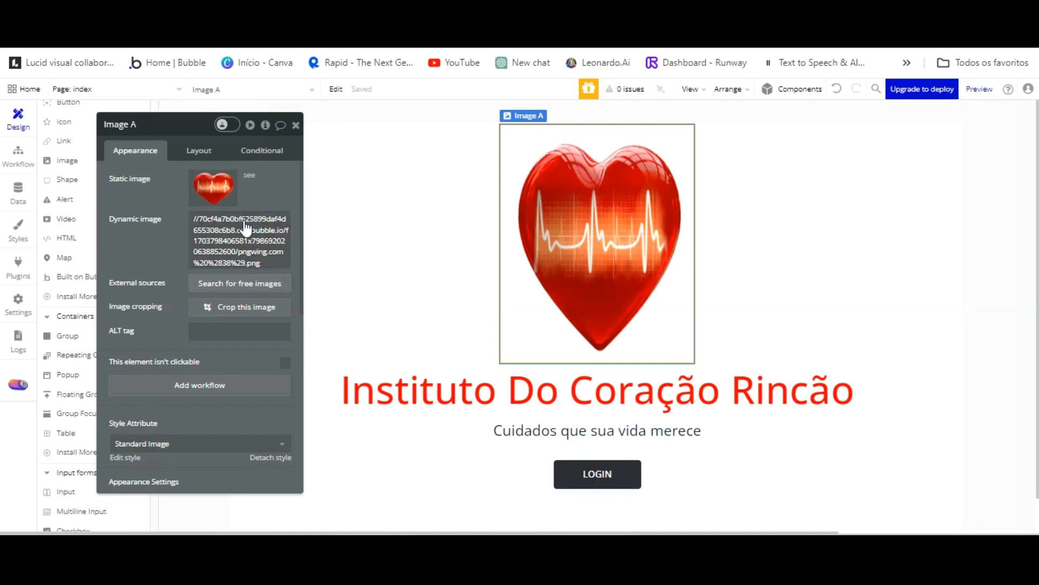
Make the heart image fixed-width at 500 px and preview the page.
left_click(196, 150)
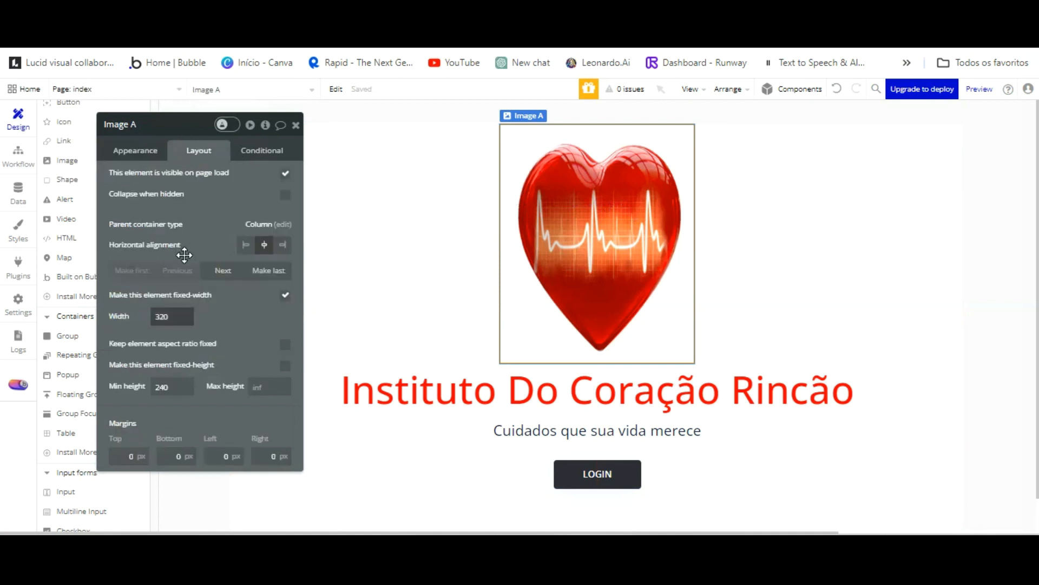
left_click(285, 295)
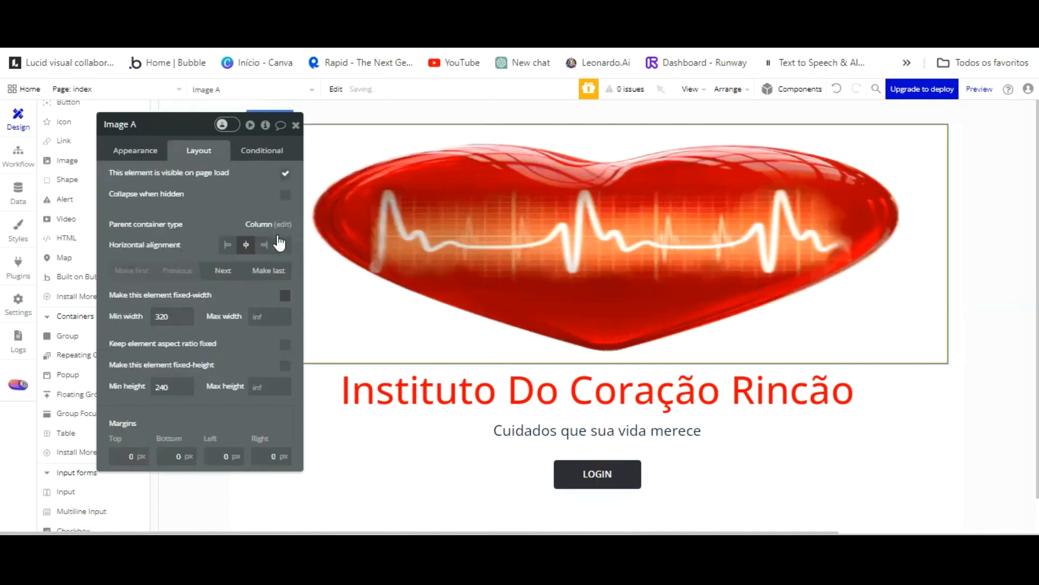
left_click(285, 294)
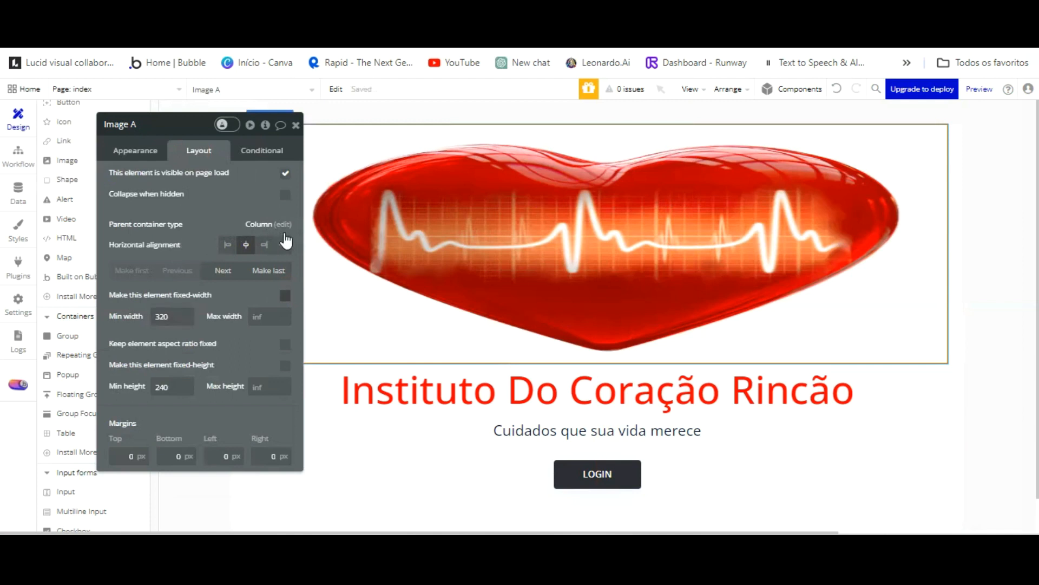
left_click_drag(175, 316, 133, 316)
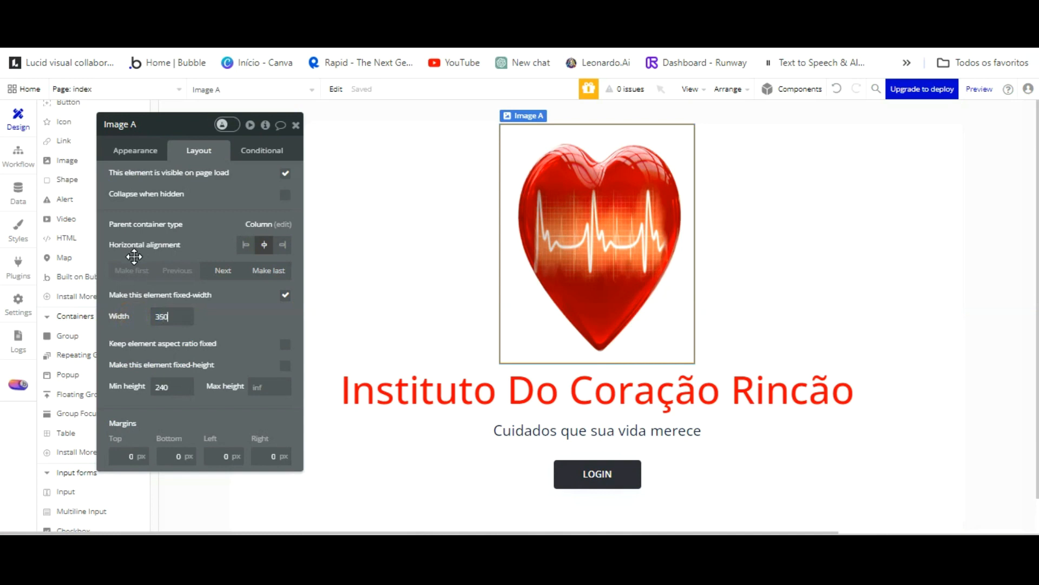
left_click_drag(178, 318, 107, 316)
type("50")
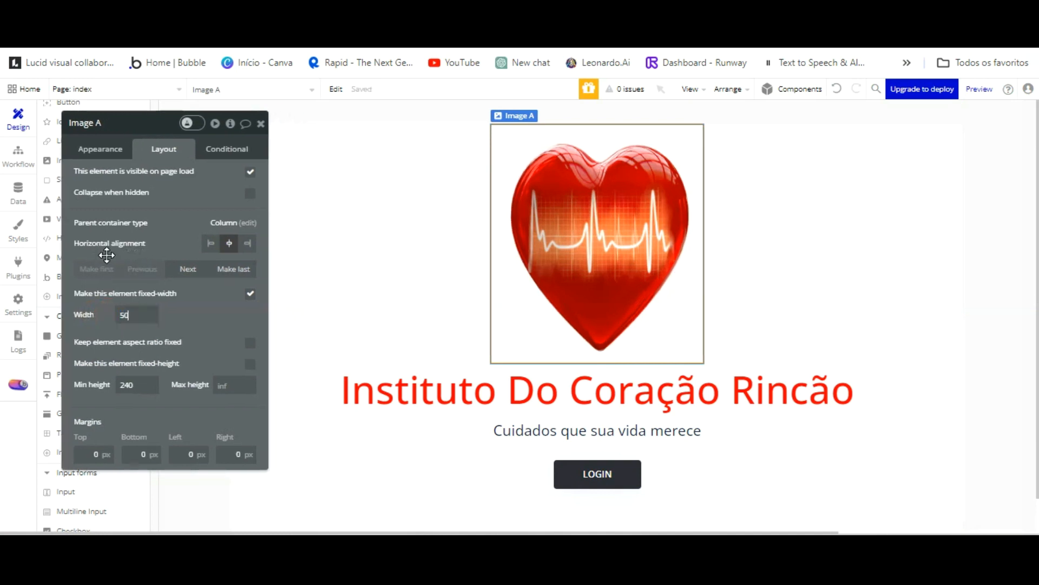
type("0")
left_click(823, 307)
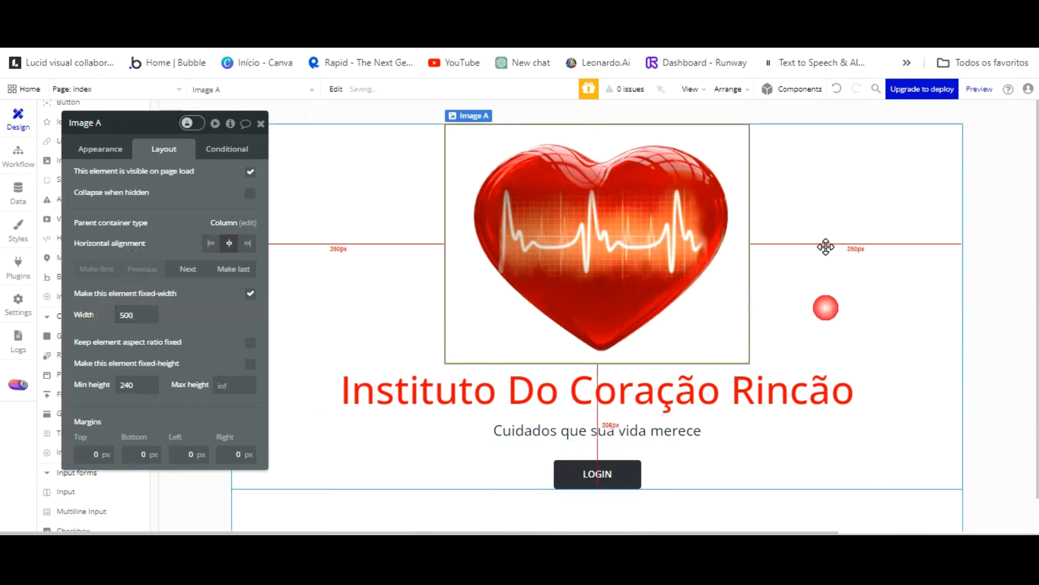
left_click(979, 89)
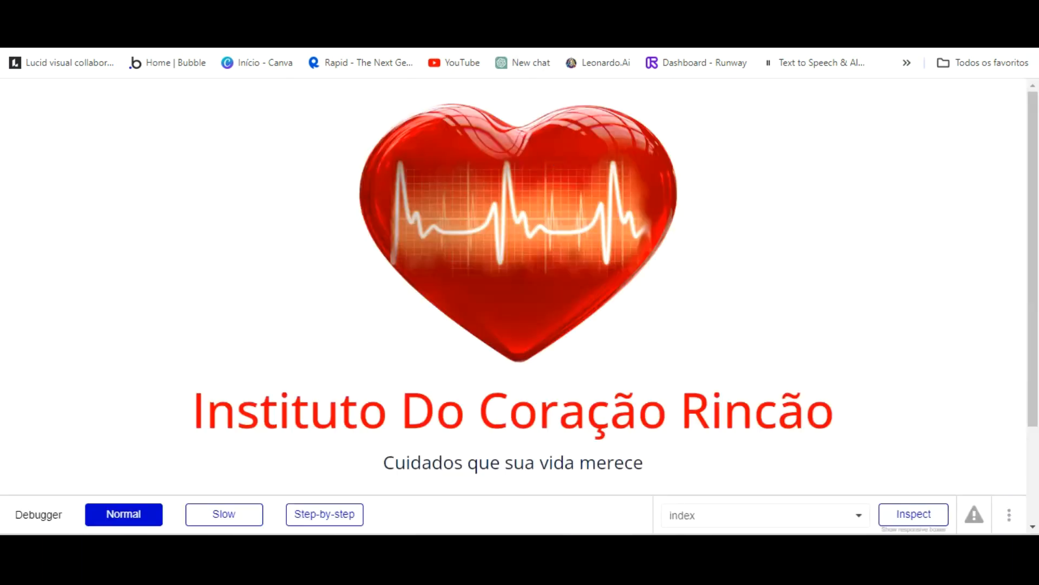
Reload the preview with debug_mode set to false and scroll the live page.
key("BackSpace")
key("BackSpace")
key("BackSpace")
key("BackSpace")
type("false")
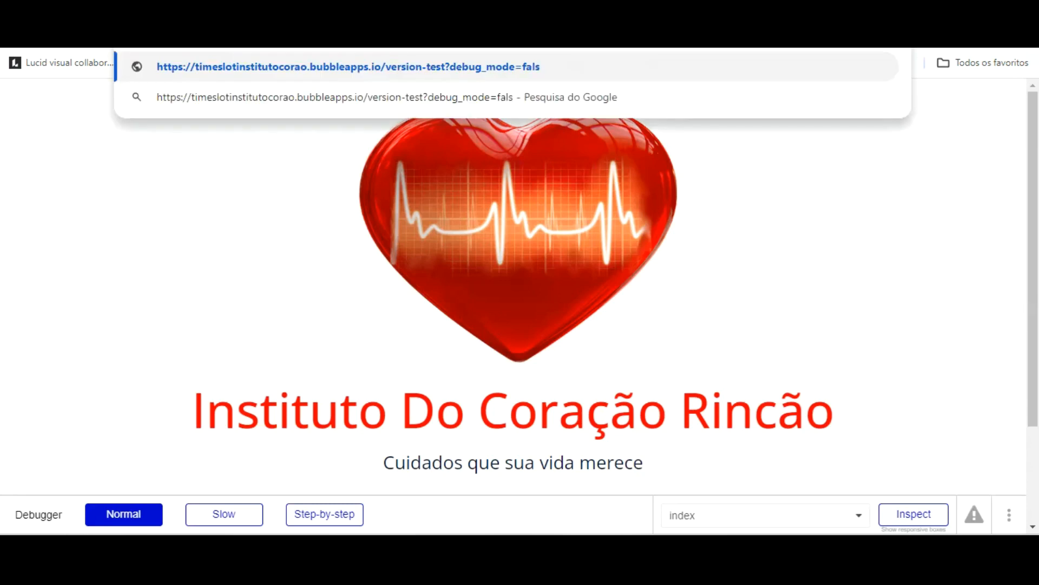
key("Return")
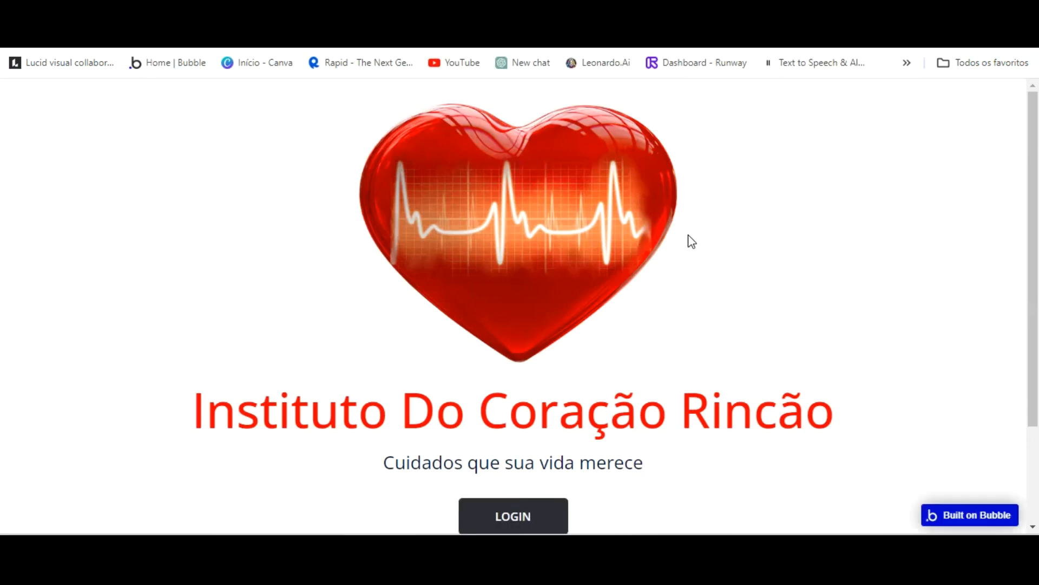
scroll(688, 240, "down", 3)
scroll(690, 235, "up", 3)
Give the LOGIN button a 50 px bottom margin and check it in the refreshed preview.
key("ctrl+shift+Tab")
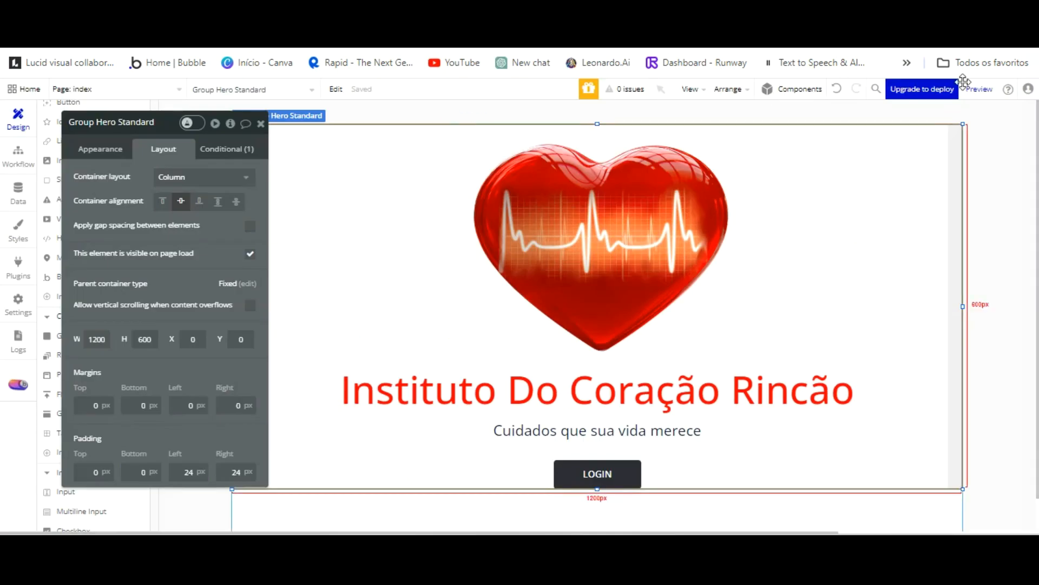
left_click(758, 455)
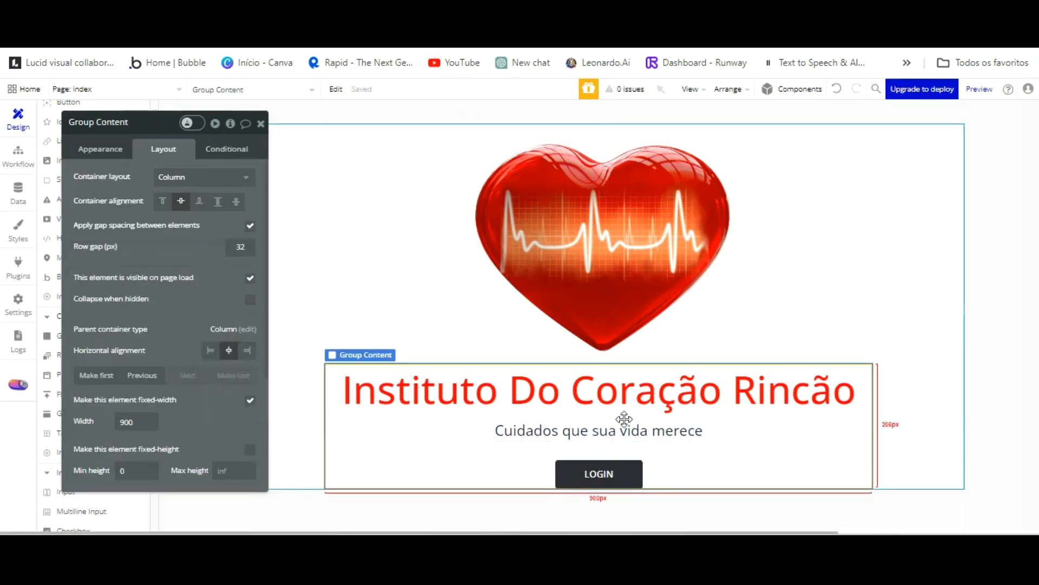
left_click(598, 472)
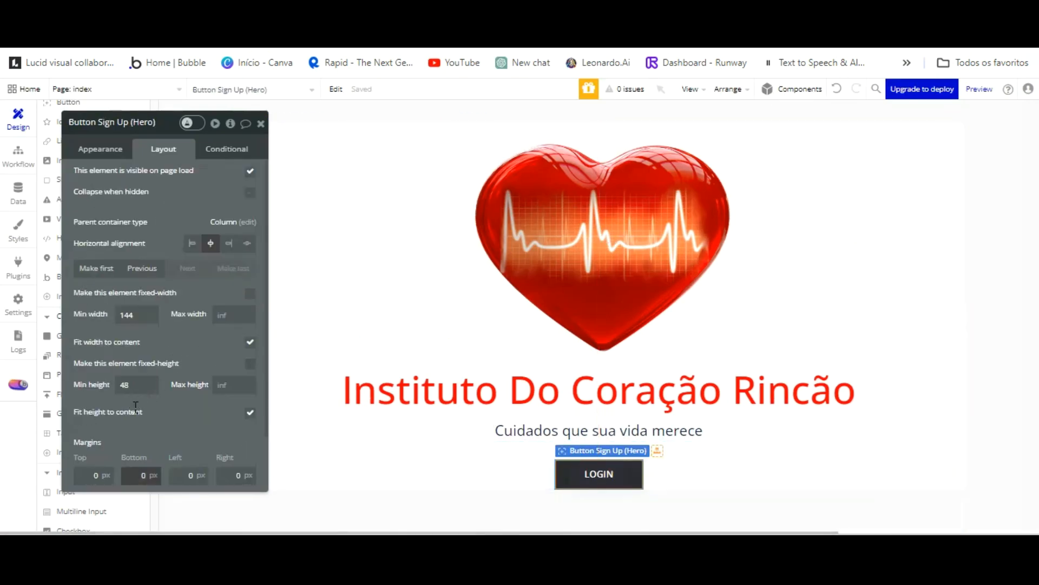
double_click(152, 473)
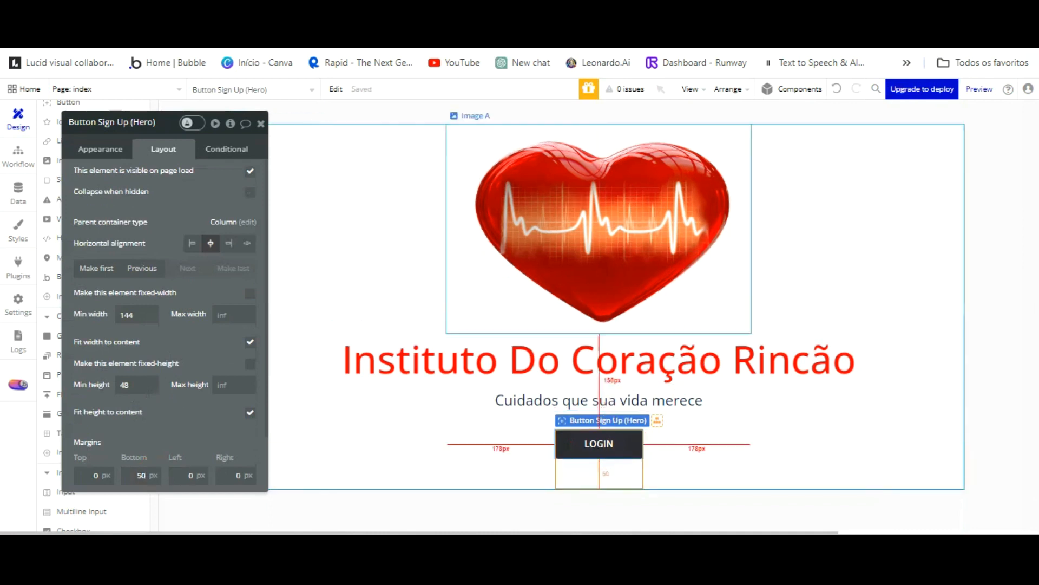
left_click(304, 17)
left_click(363, 94)
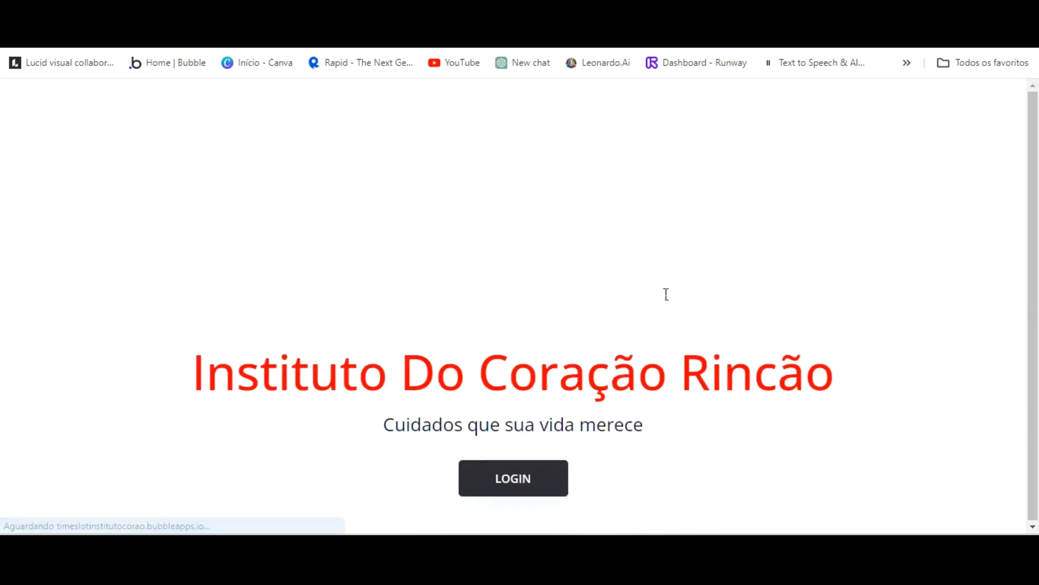
left_click(130, 17)
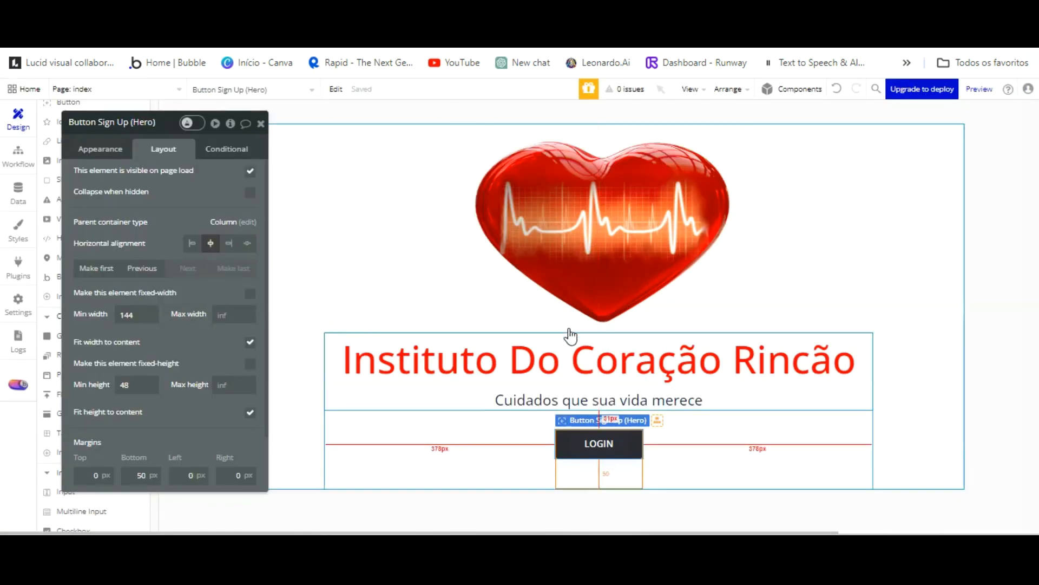
Change the hero button label from LOGIN to 'Acessar Plataforma'.
left_click(109, 150)
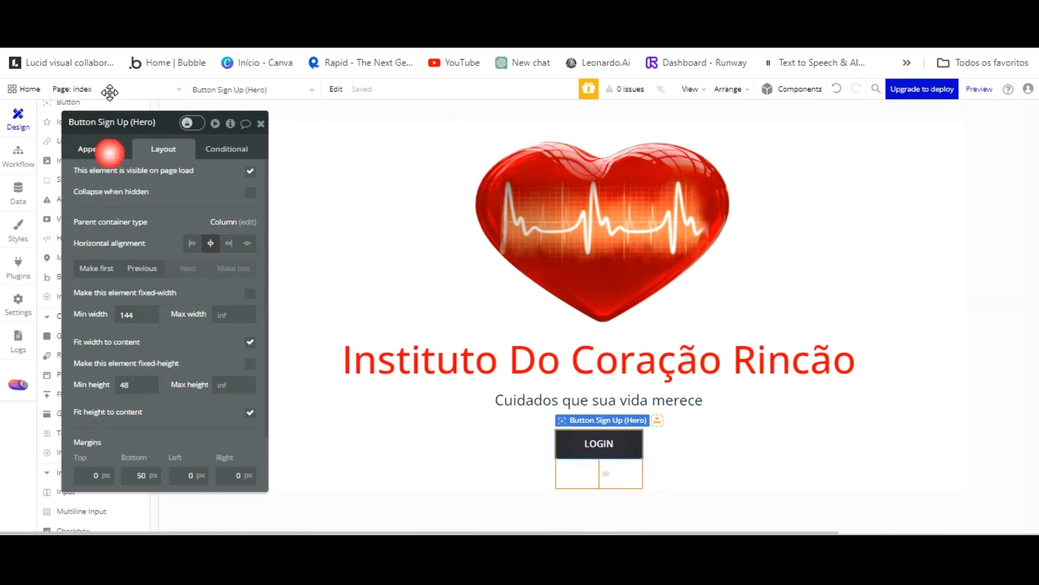
type("Acessar")
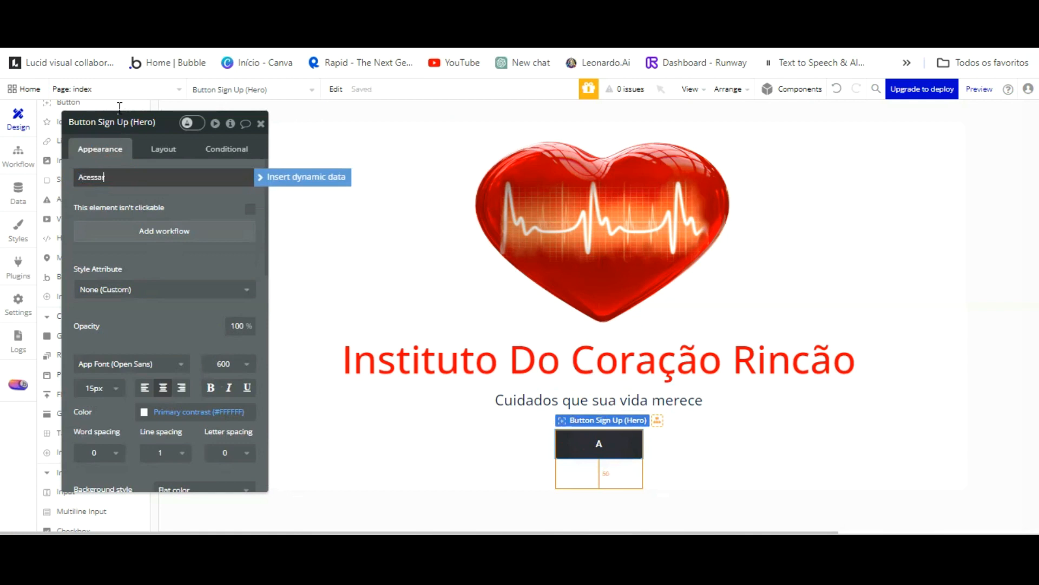
key("Return")
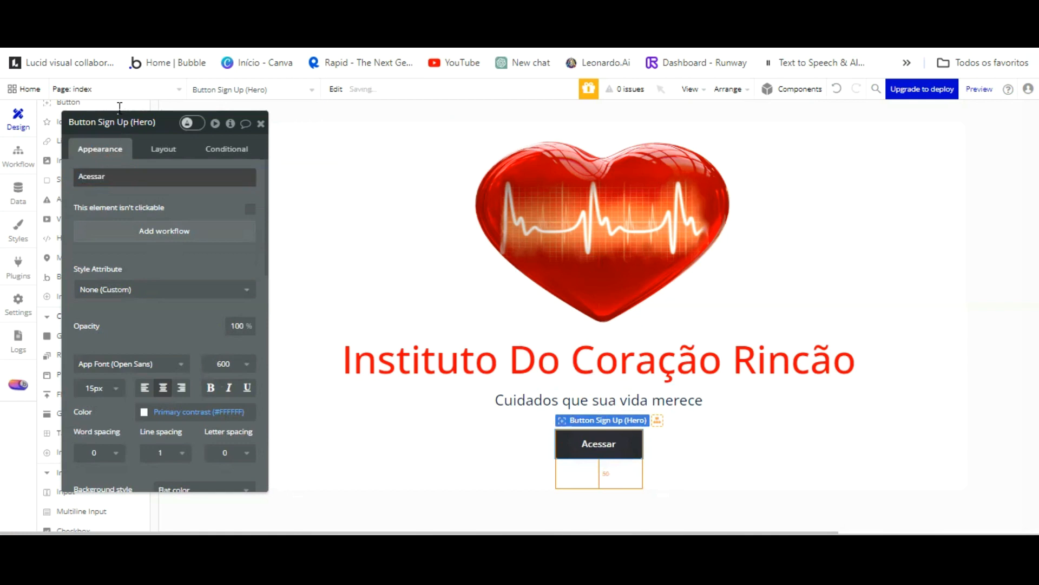
left_click(119, 170)
left_click(115, 175)
left_click(115, 176)
left_click(112, 176)
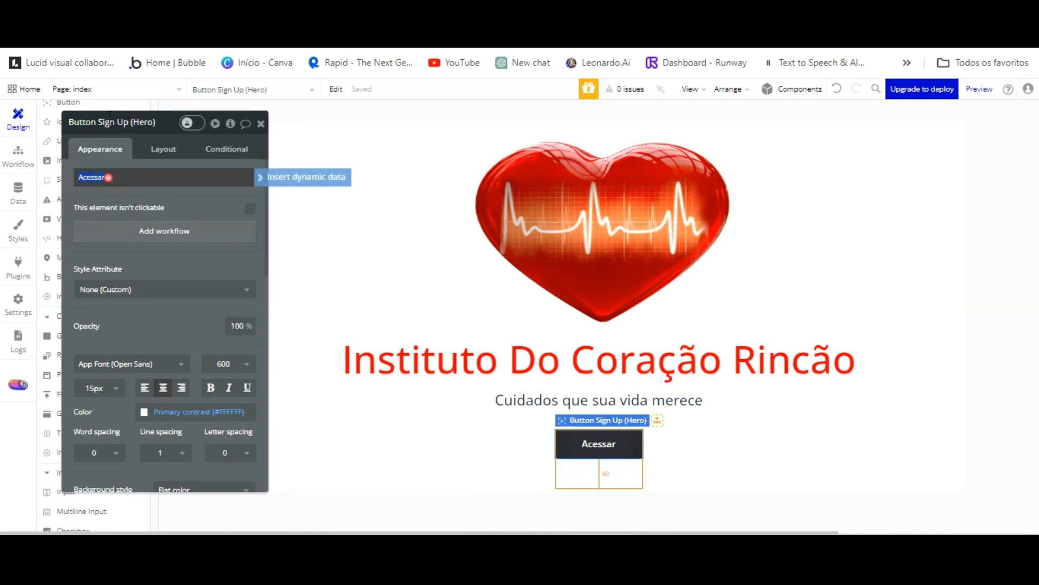
left_click(100, 179)
left_click(110, 177)
left_click(105, 177)
left_click(90, 177)
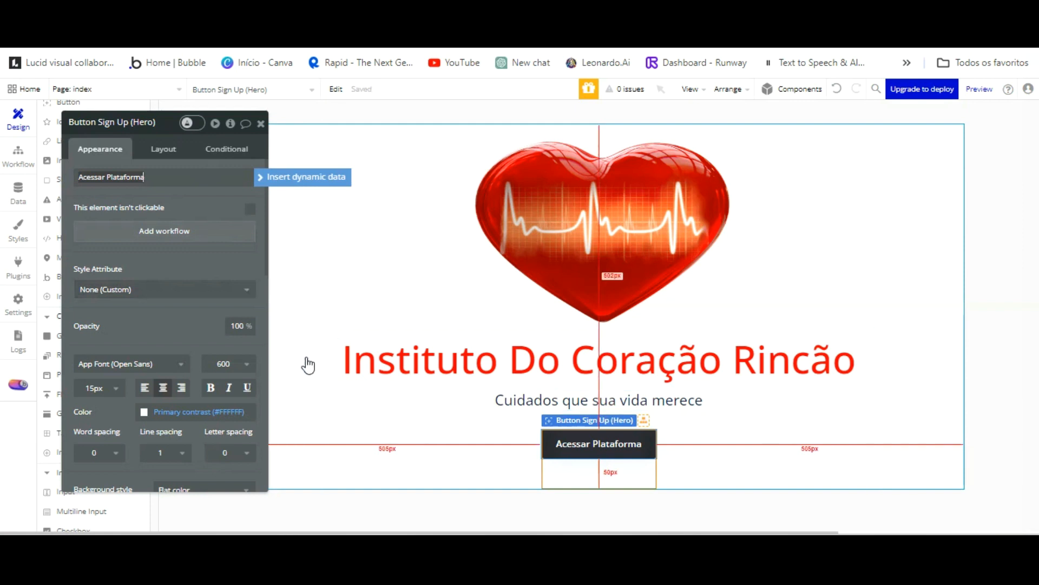
left_click(218, 146)
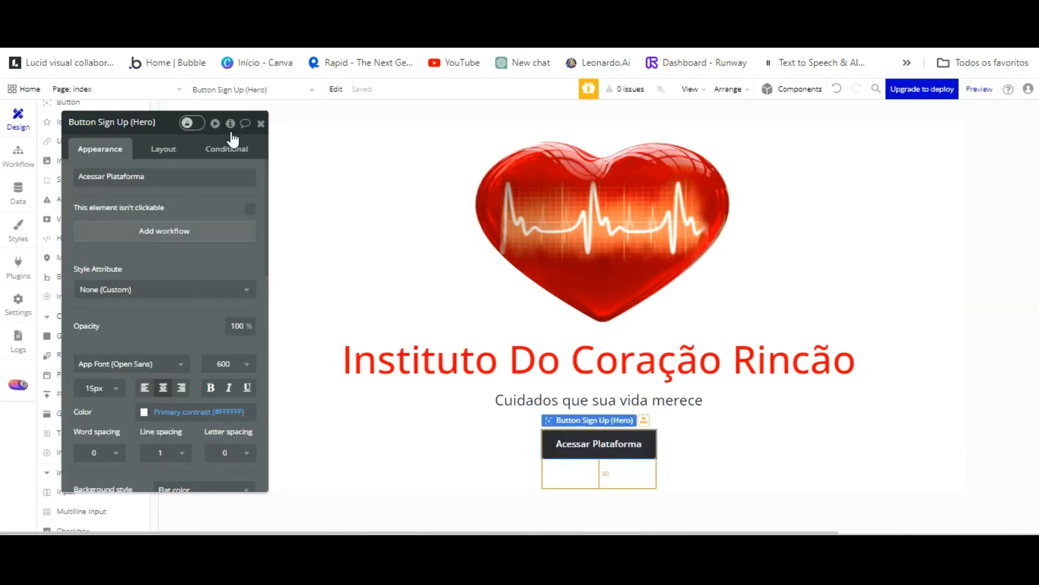
Add the Sign Up / Log In component from the Components library onto the page.
left_click(260, 123)
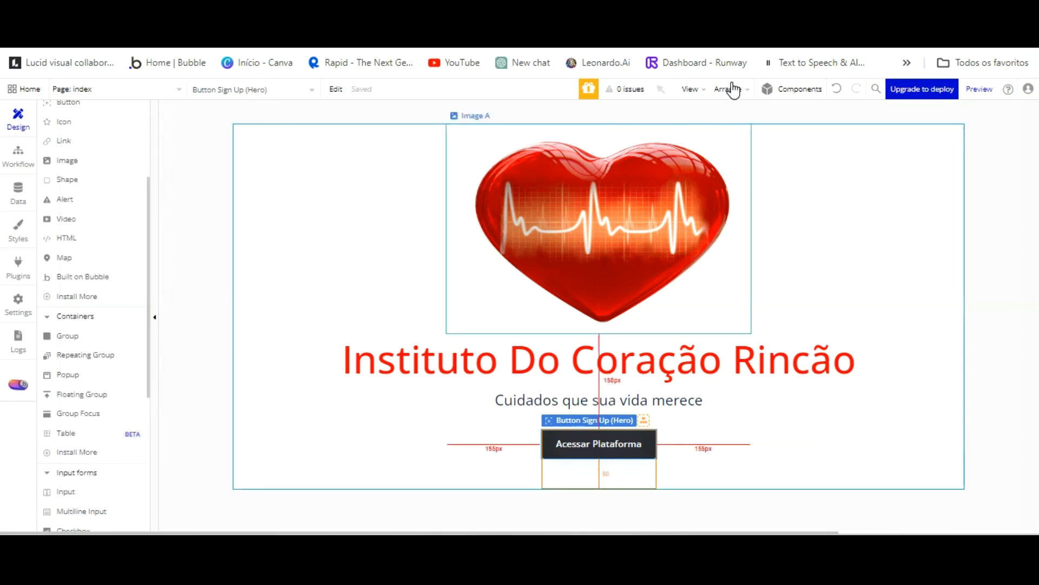
left_click(790, 89)
scroll(980, 306, "down", 15)
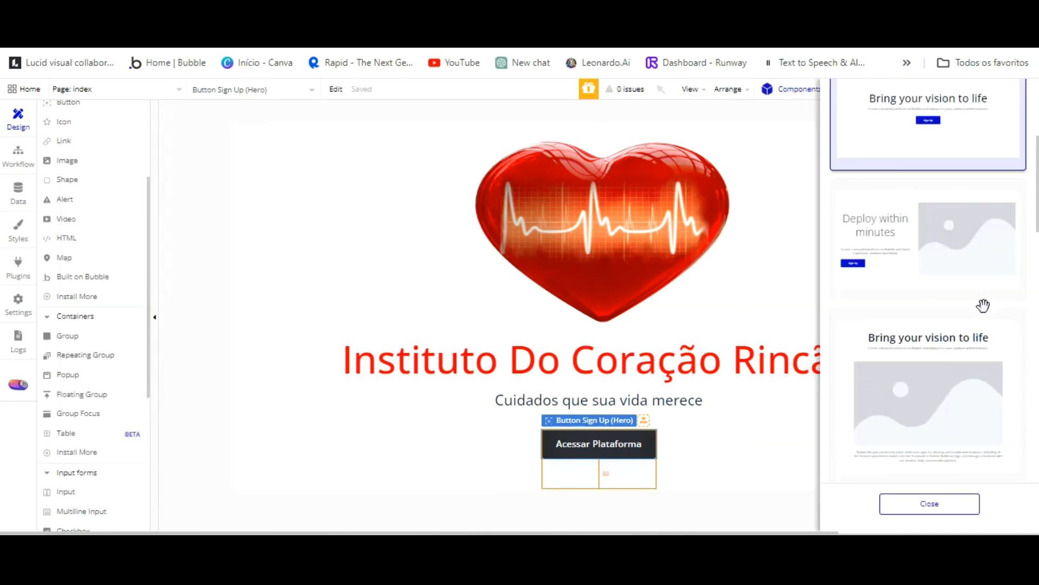
scroll(976, 309, "up", 4)
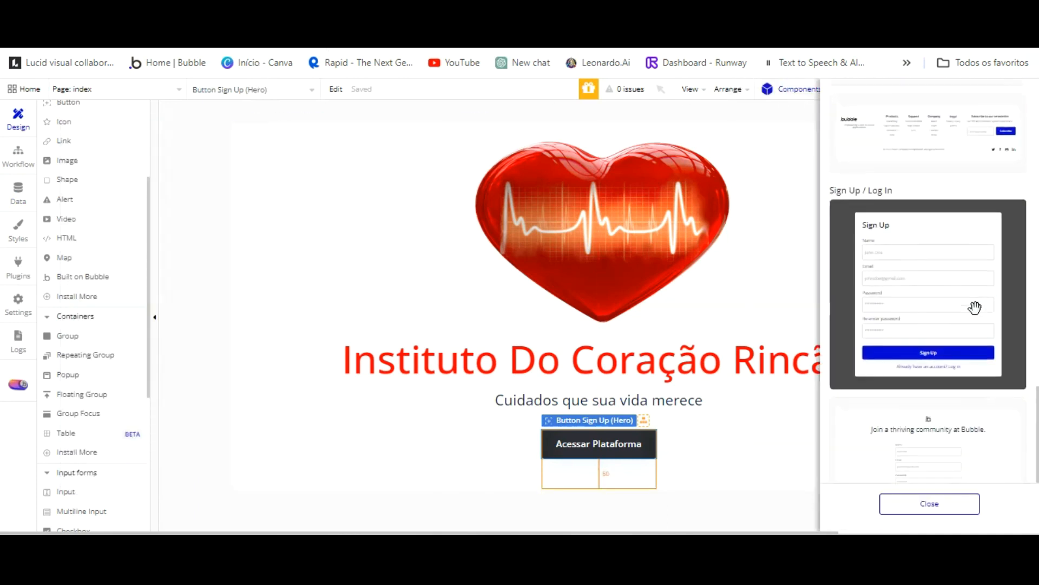
scroll(973, 303, "down", 3)
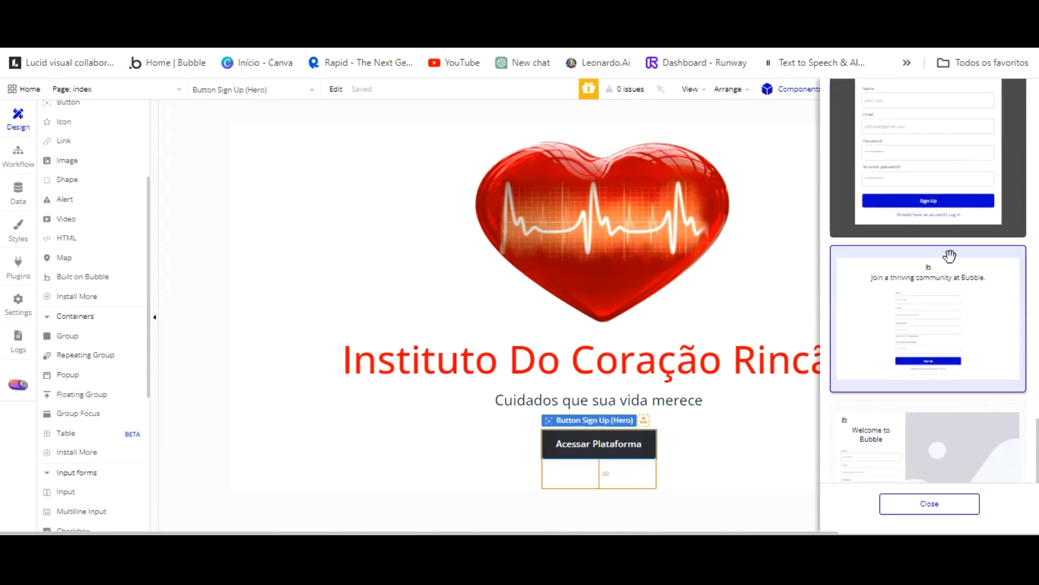
left_click_drag(899, 105, 507, 211)
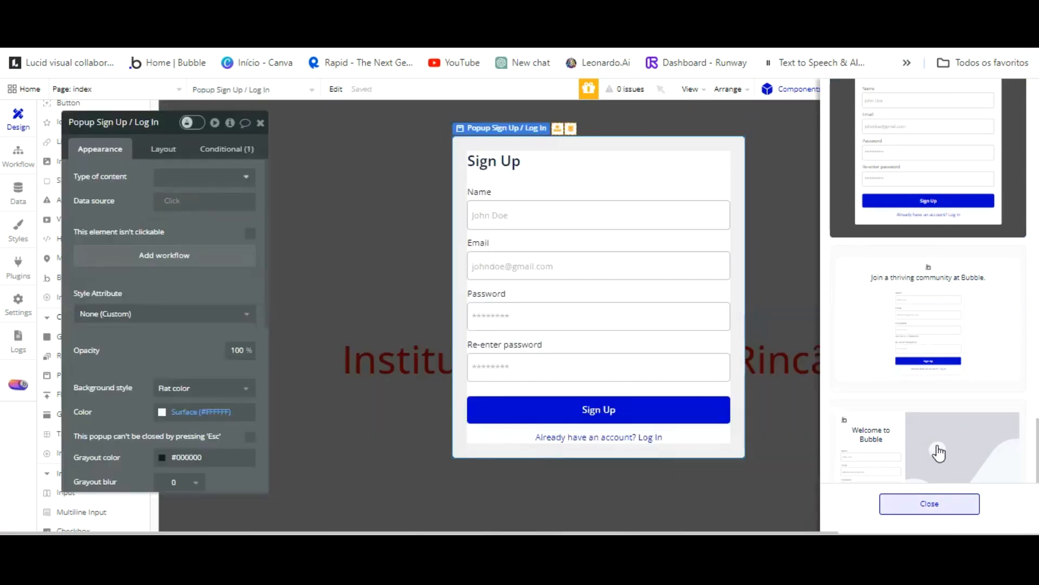
Rename the form heading to Cadastre-se and the Name label to Nome.
left_click(517, 161)
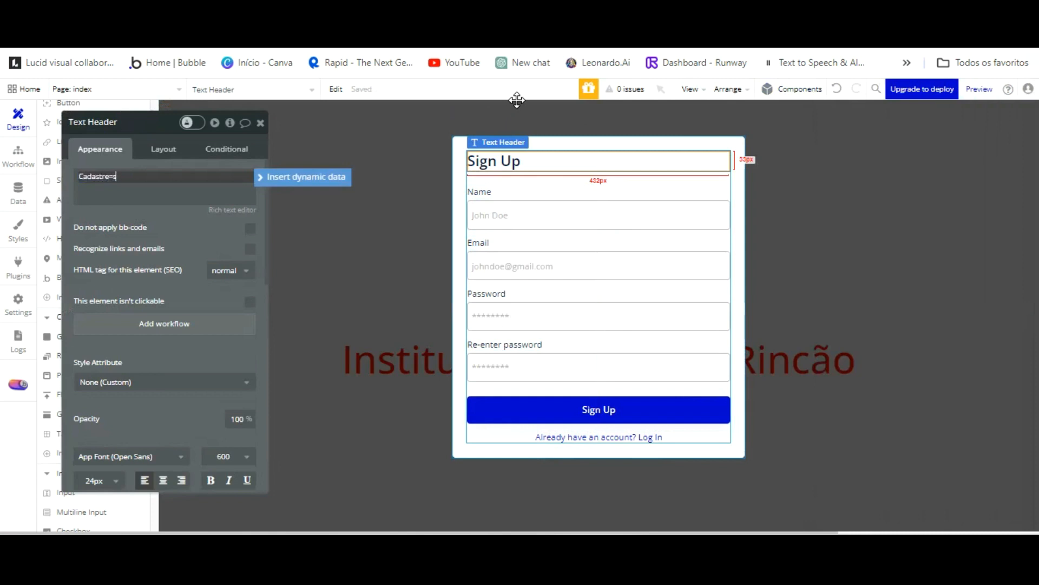
key("BackSpace")
key("BackSpace")
key("BackSpace")
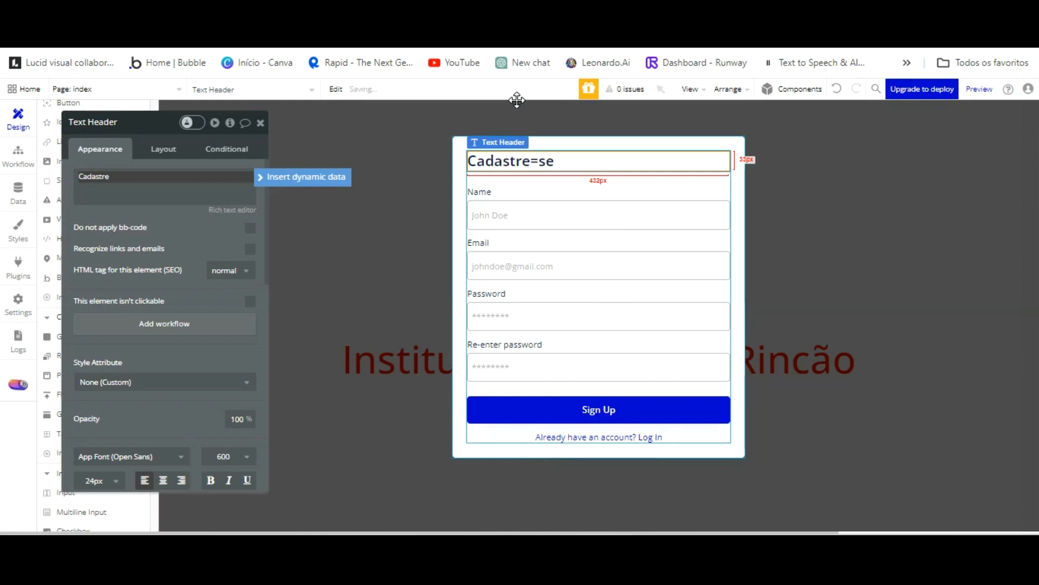
left_click(472, 193)
left_click(175, 182)
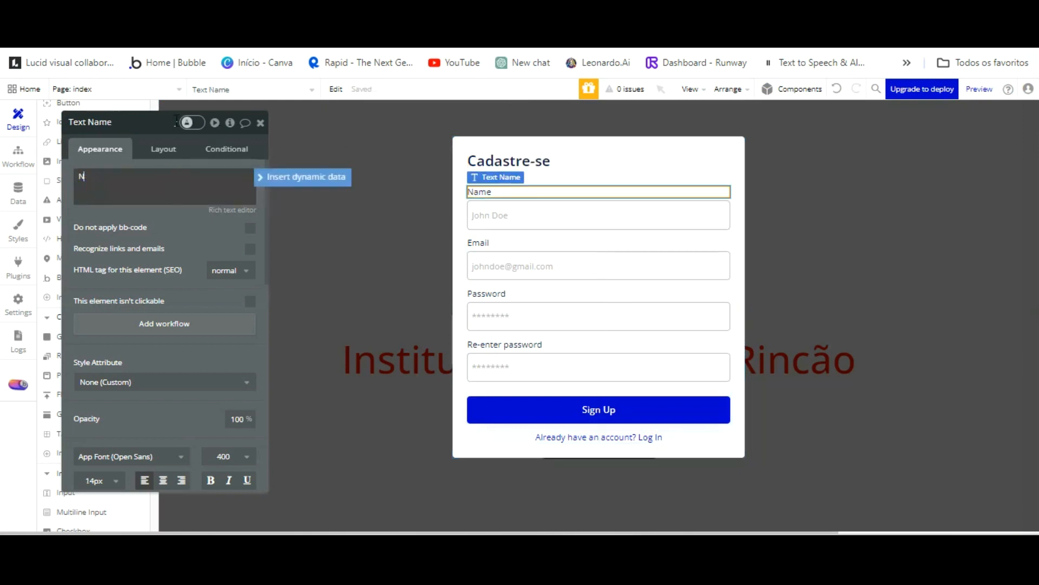
Rename the password labels to Senha and Confirmação senha.
left_click(494, 306)
left_click(485, 292)
left_click(603, 296)
left_click(582, 279)
left_click(470, 293)
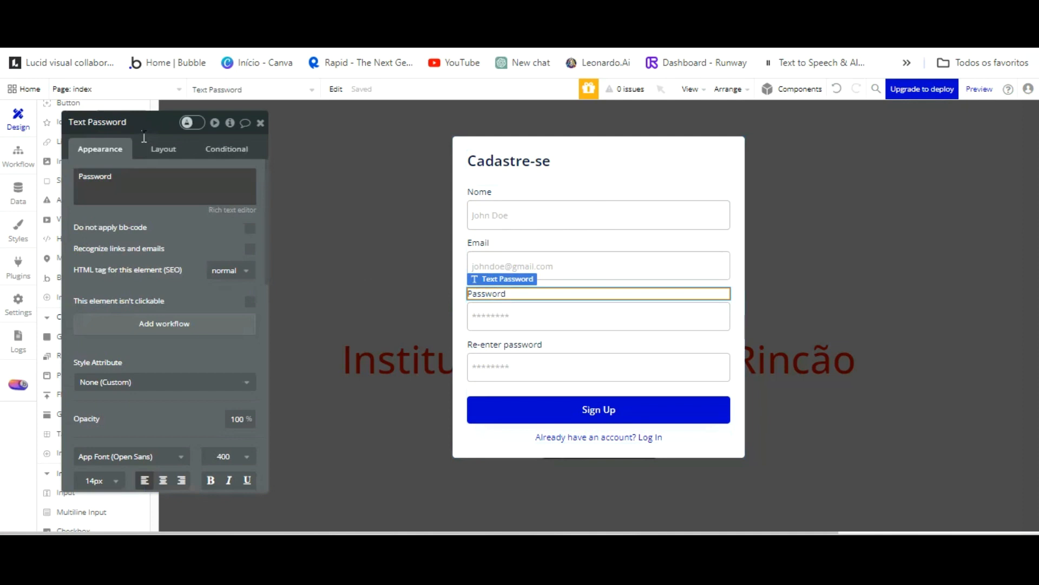
double_click(142, 191)
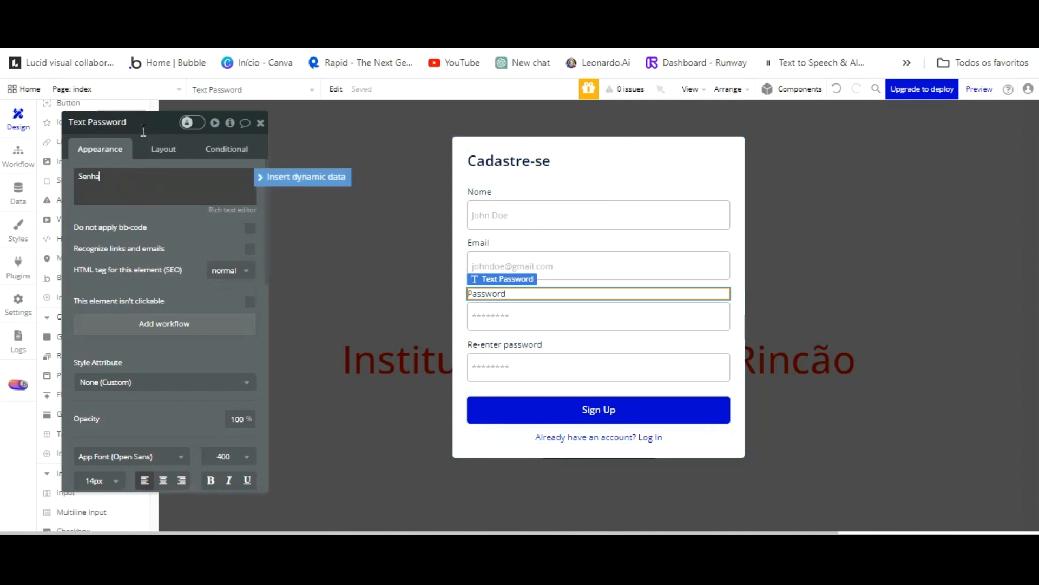
left_click(487, 367)
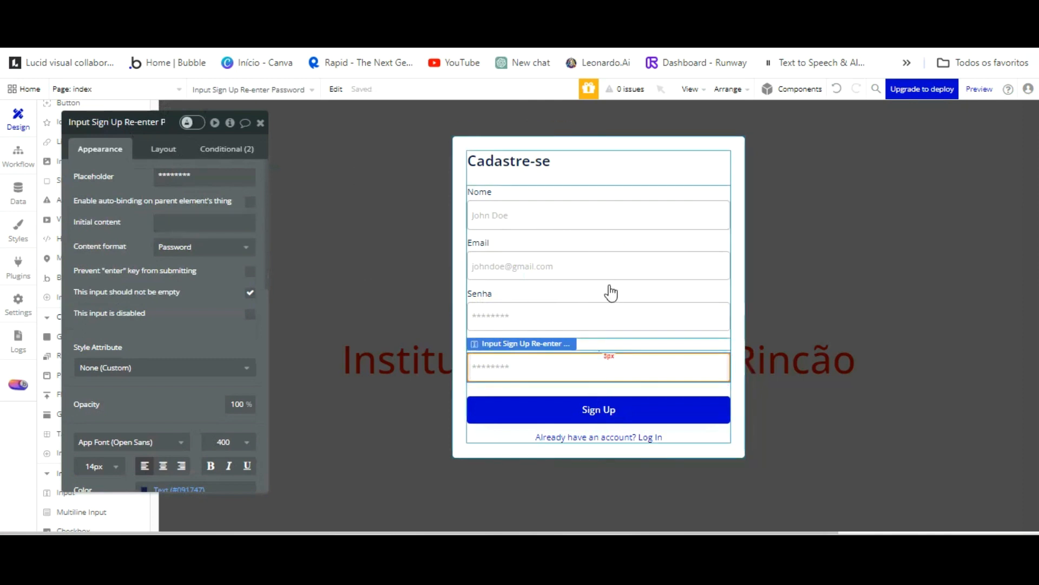
left_click(609, 344)
triple_click(162, 174)
type("Confirmação senha")
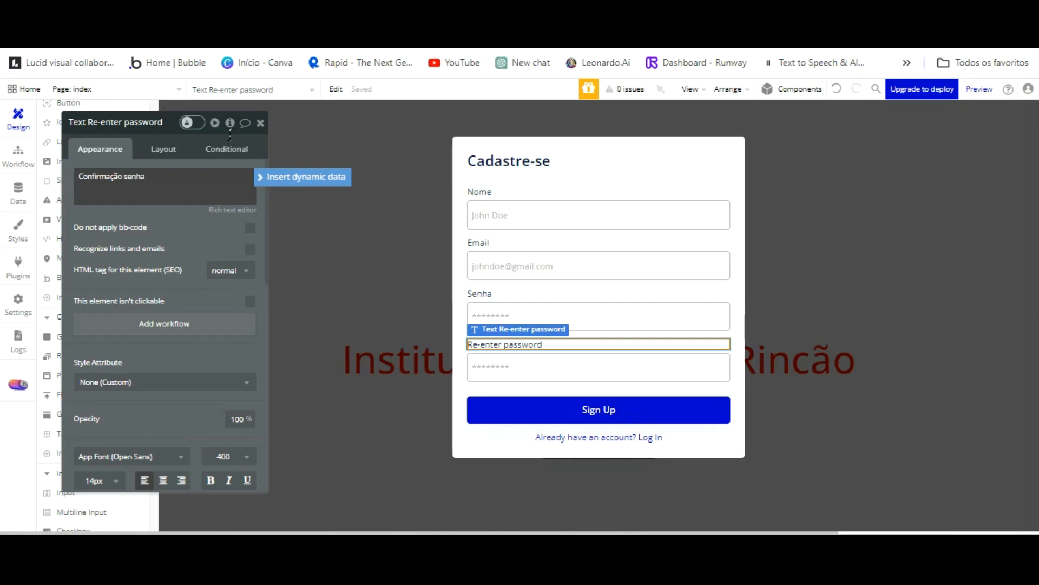
Relabel the button CADASTRAR, give it a #303035 background and remove its hover condition.
left_click(583, 409)
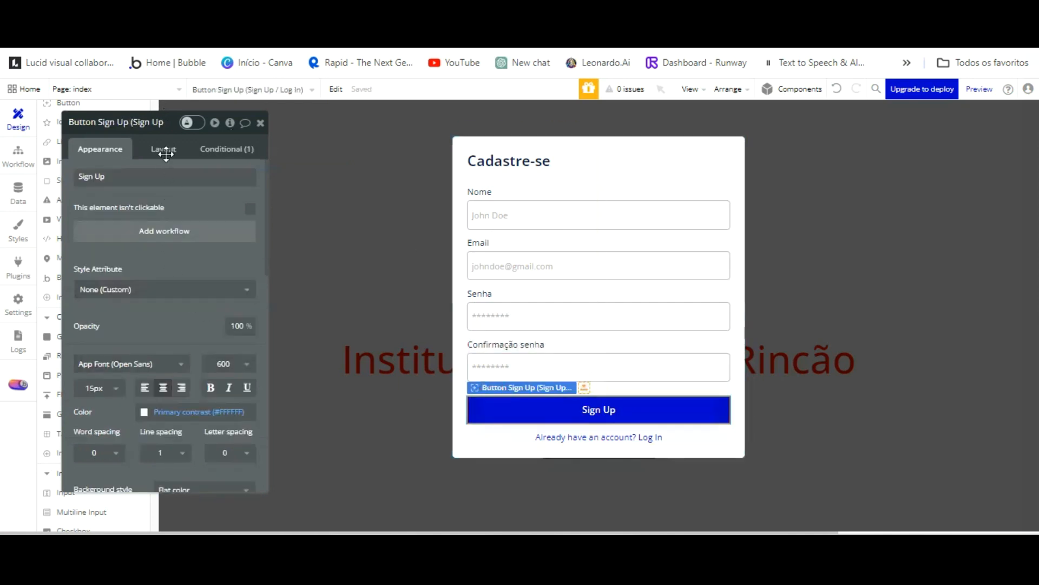
triple_click(173, 177)
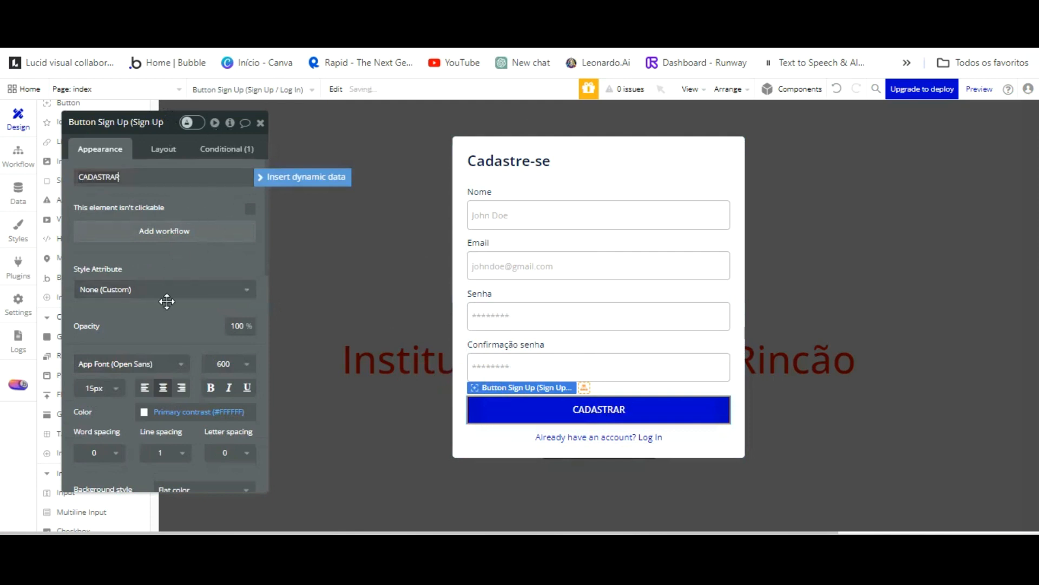
scroll(168, 301, "down", 3)
left_click(164, 361)
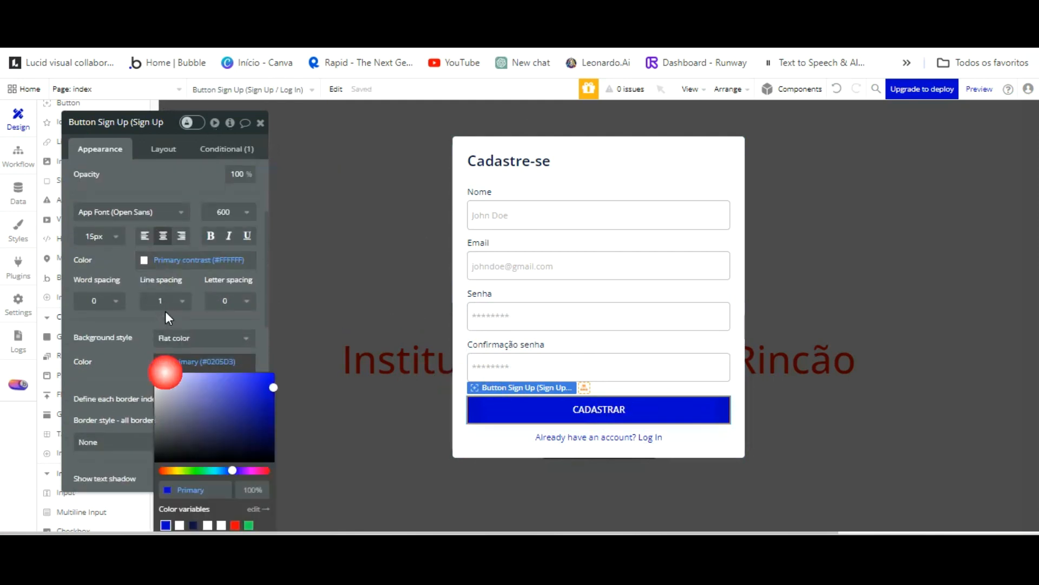
left_click(167, 382)
left_click(210, 149)
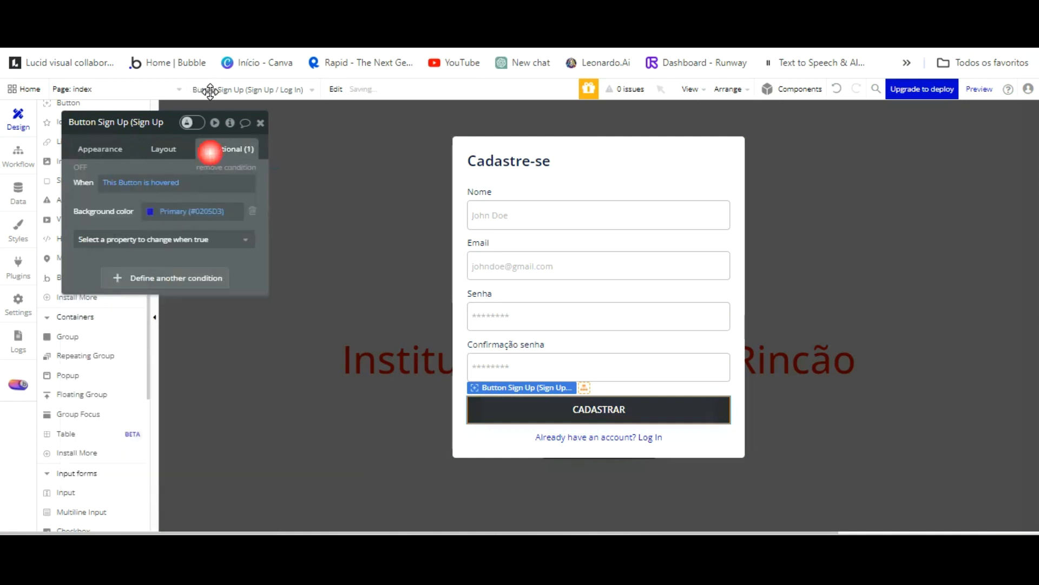
left_click(214, 166)
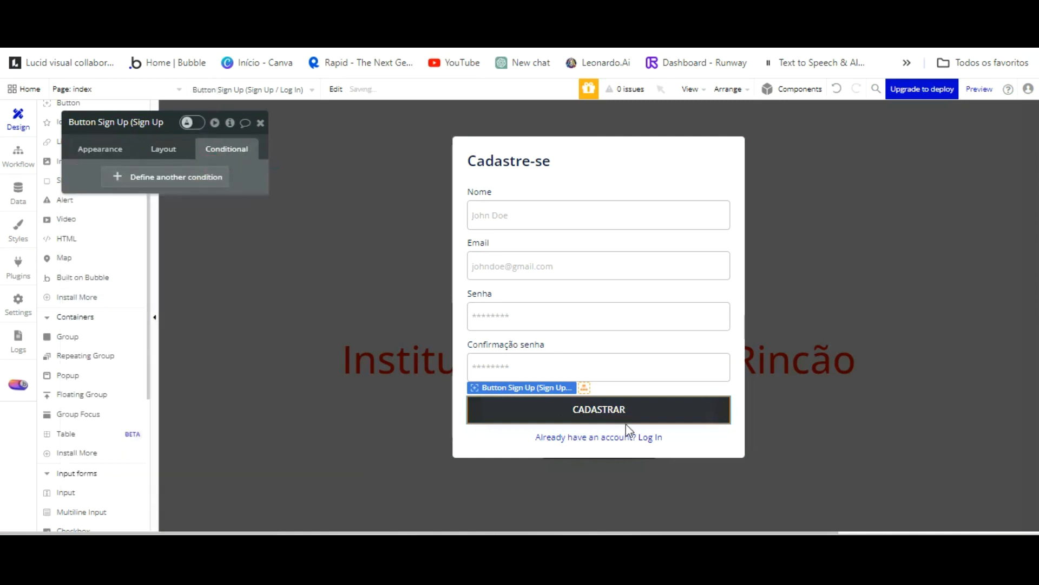
left_click(606, 437)
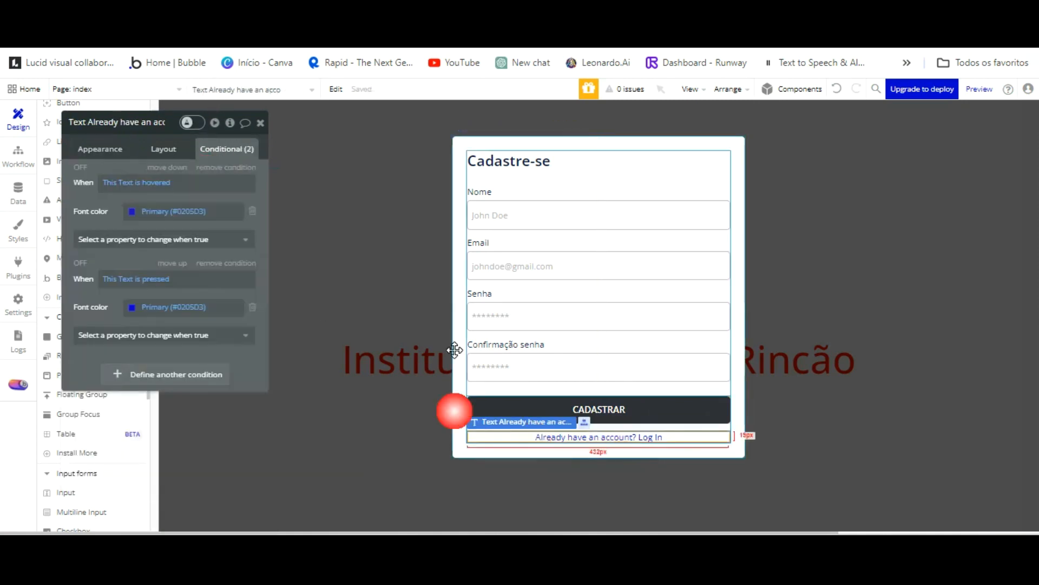
Replace the log-in prompt with 'Já possui conta? Logar' and expand the popup in the Elements Tree.
left_click(100, 149)
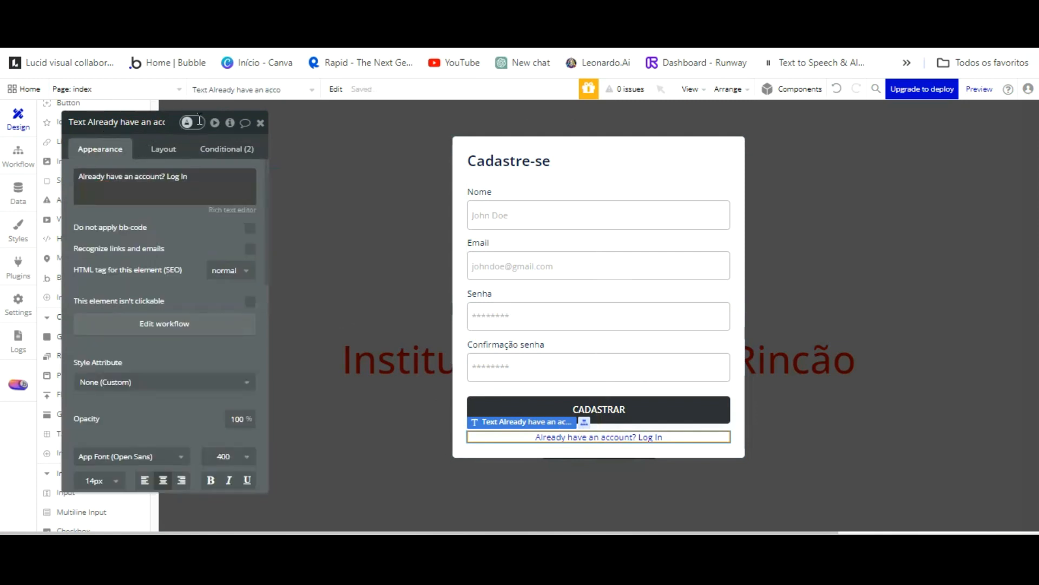
triple_click(164, 179)
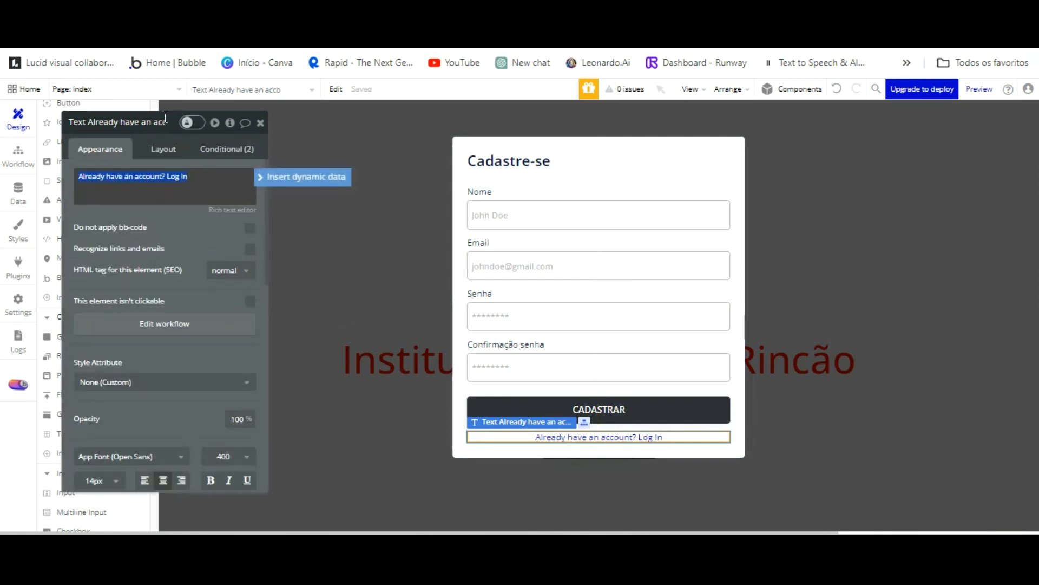
key("BackSpace")
type("j")
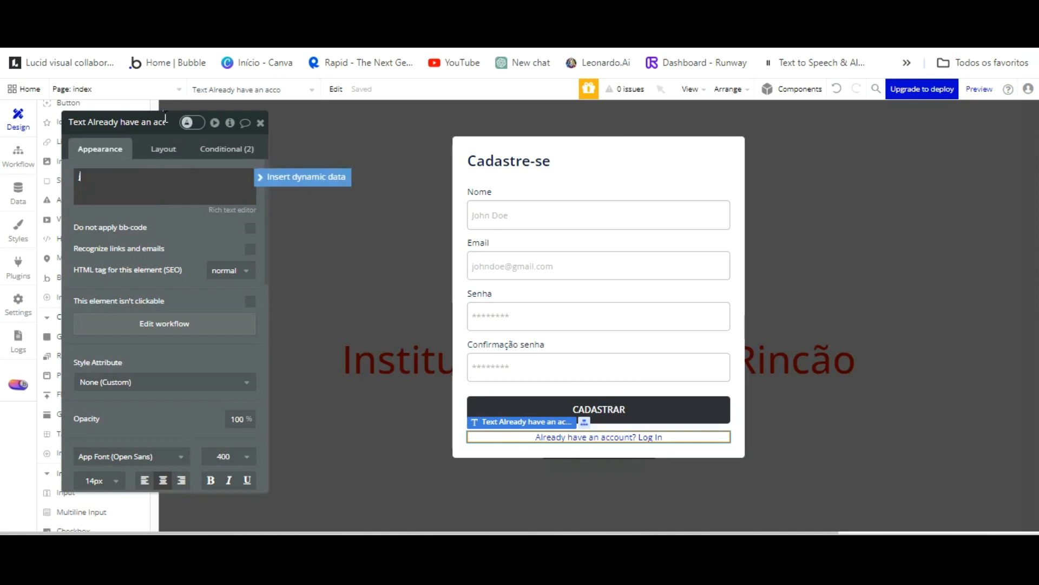
type("á")
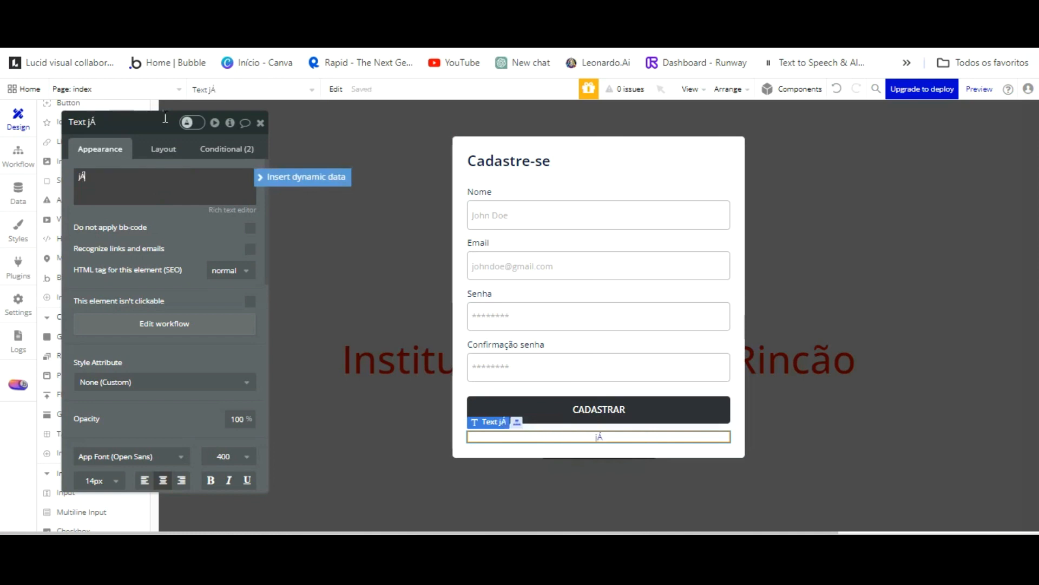
type("á possui conta")
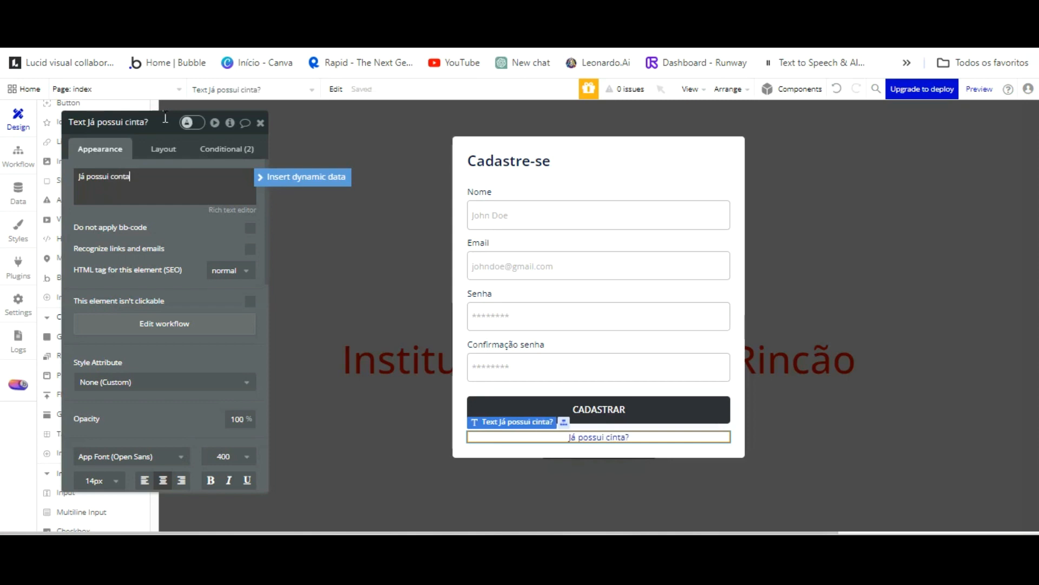
type("? Logar")
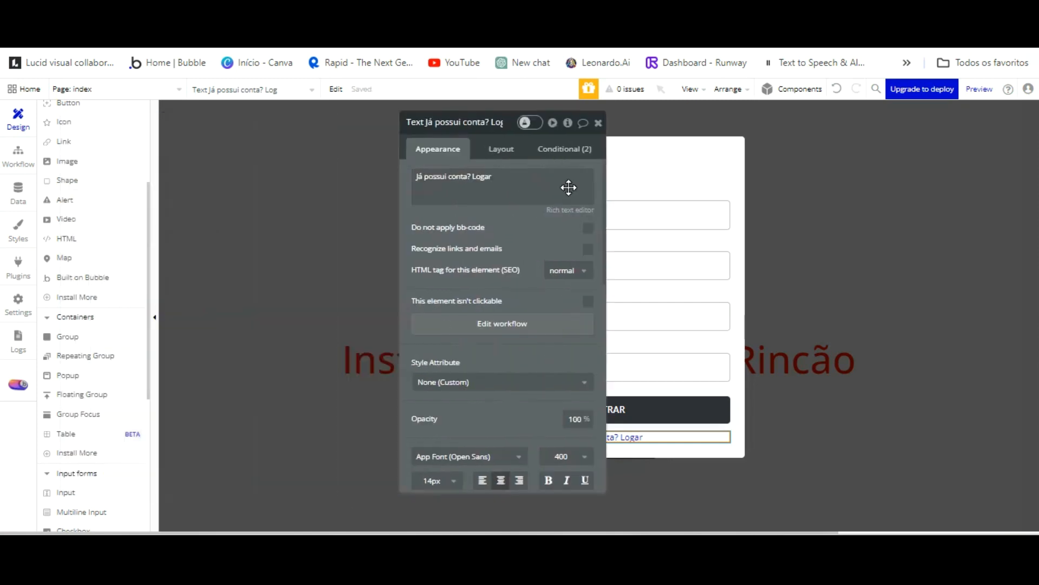
scroll(117, 168, "up", 3)
left_click(111, 172)
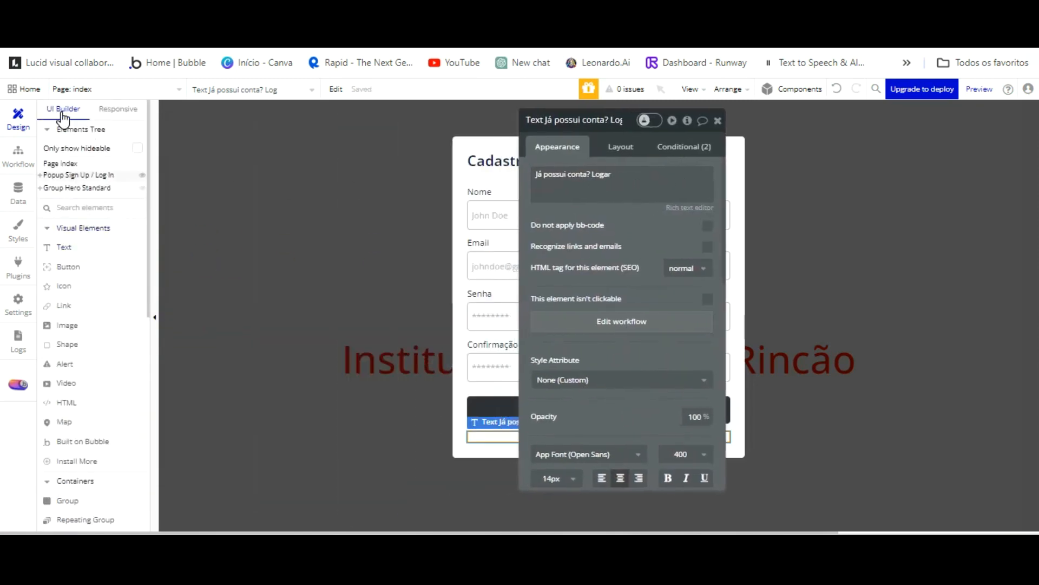
left_click(40, 175)
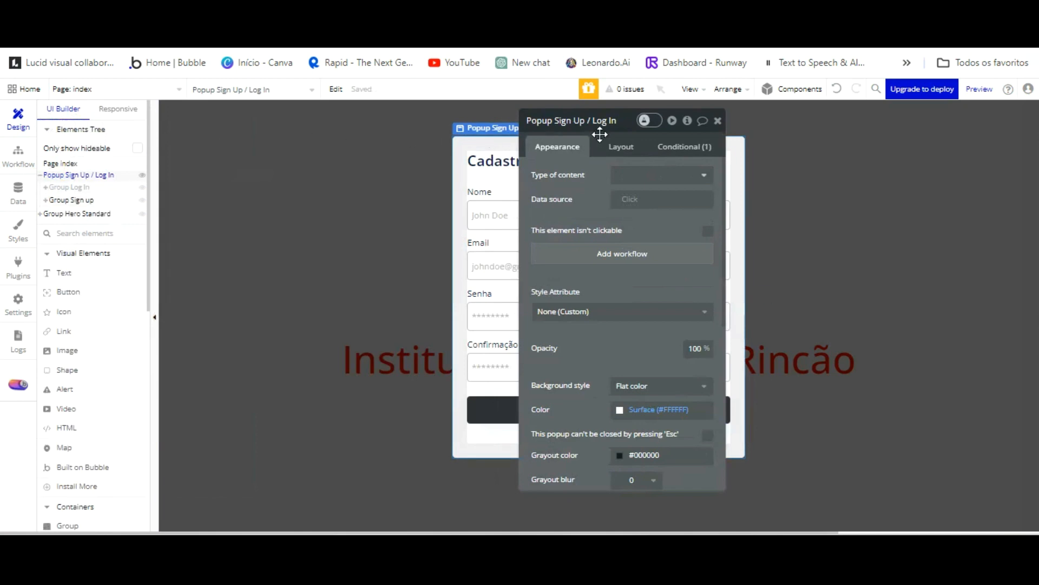
Hide Group Sign up on page load and make Group Log In visible instead.
left_click_drag(598, 122, 890, 141)
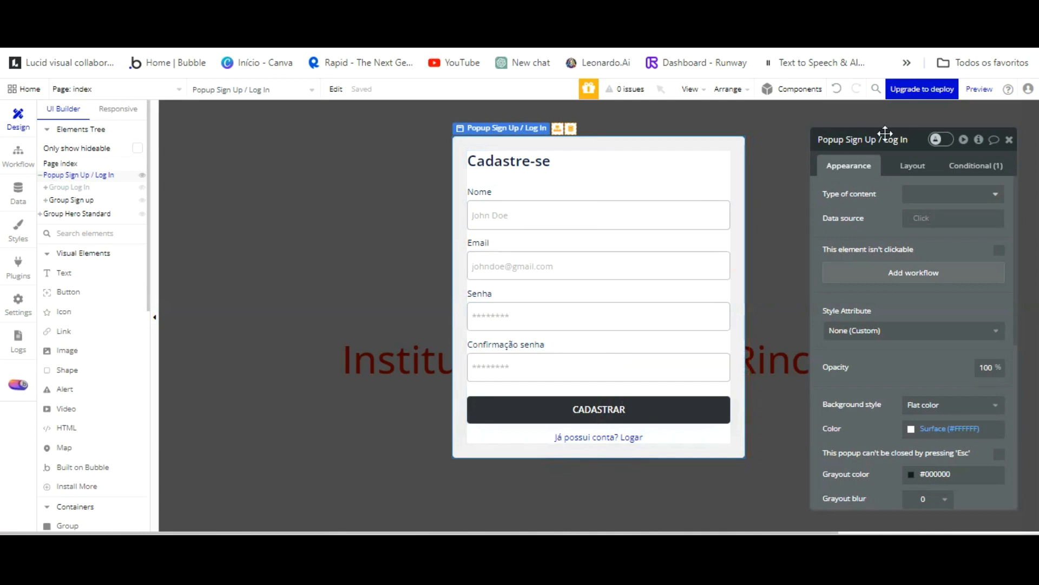
left_click(912, 165)
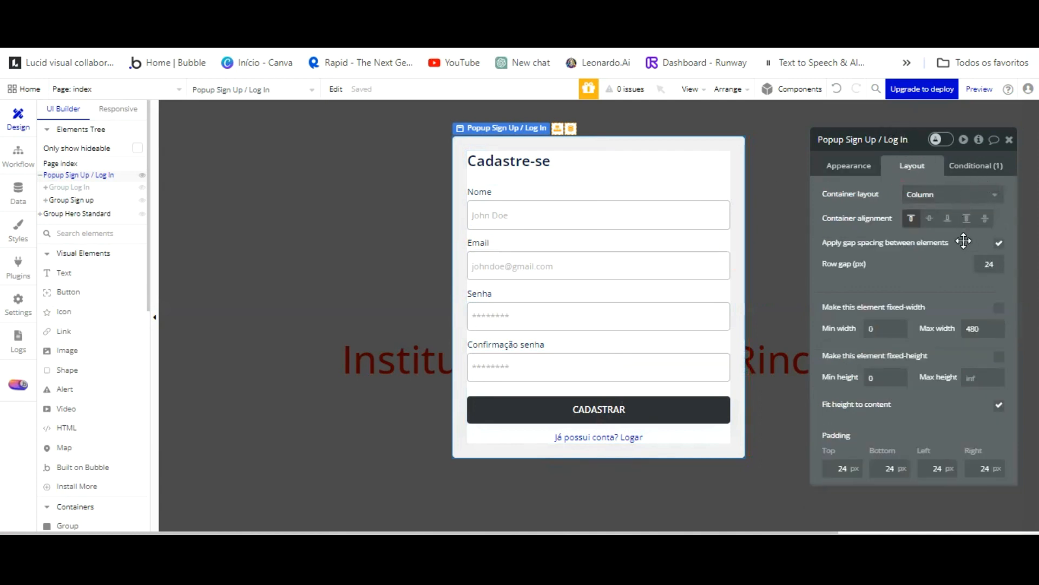
left_click(713, 177)
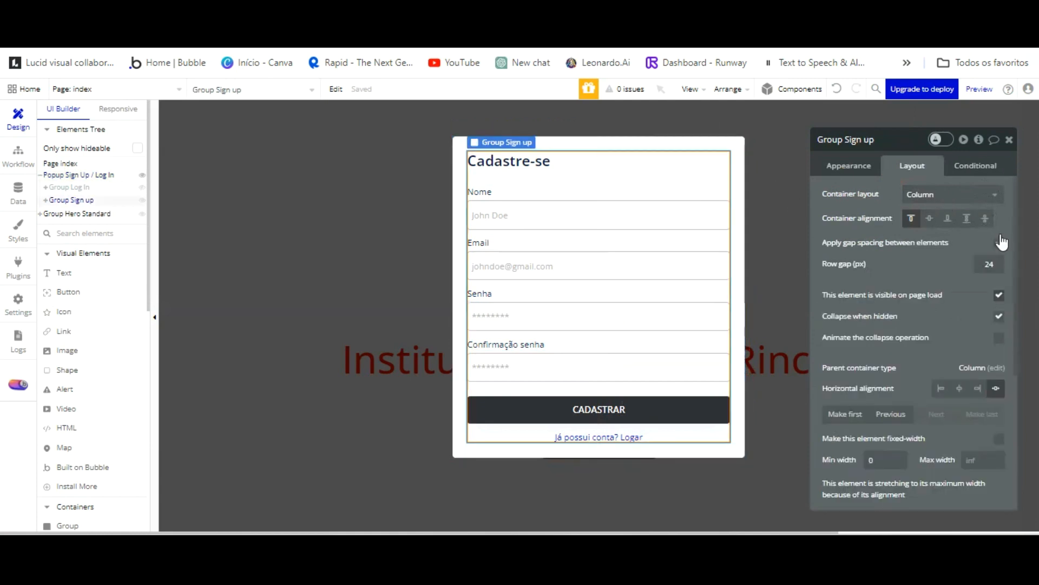
left_click(999, 295)
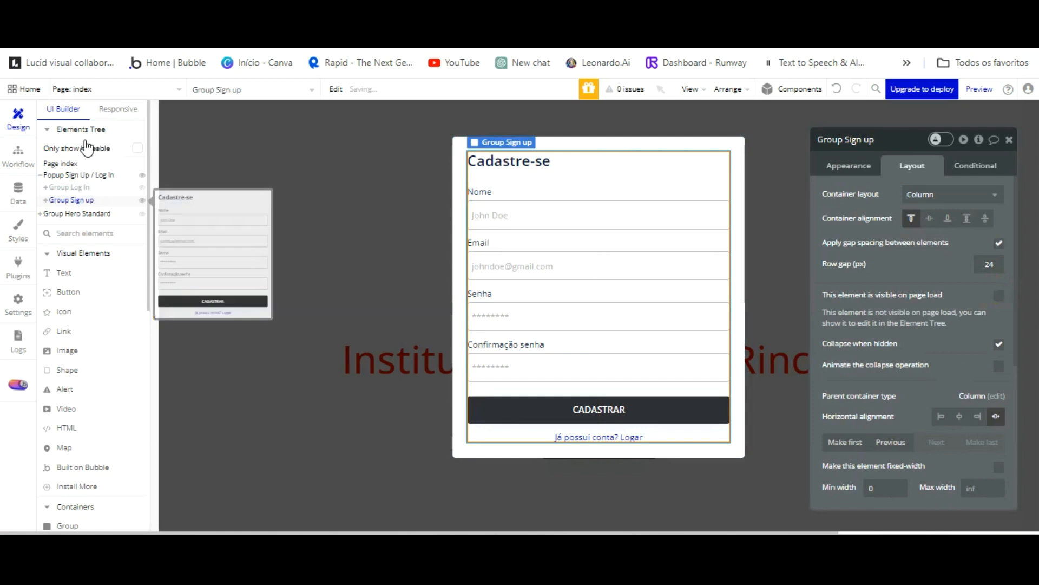
left_click(81, 186)
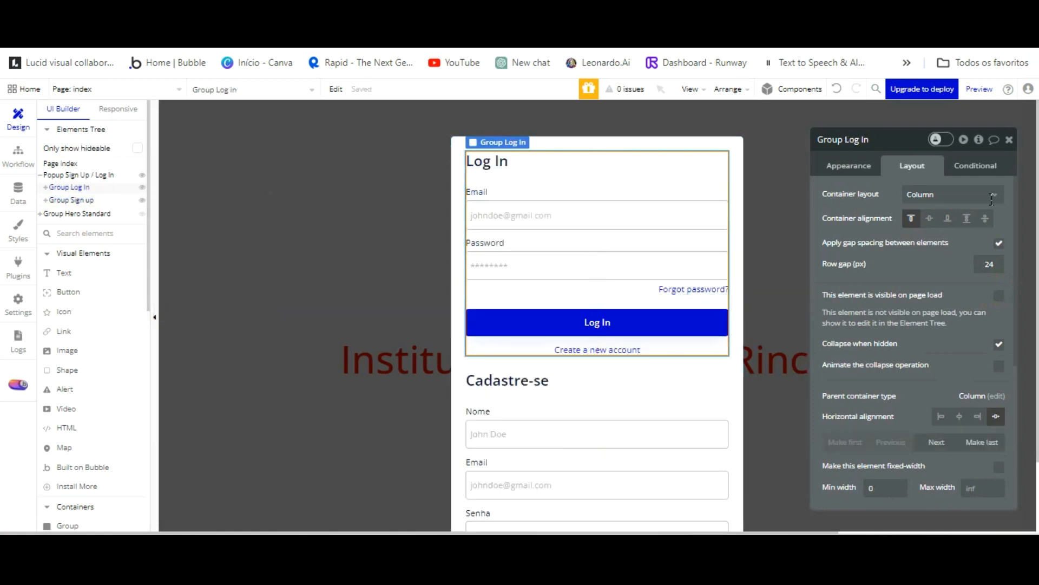
key("ctrl+z")
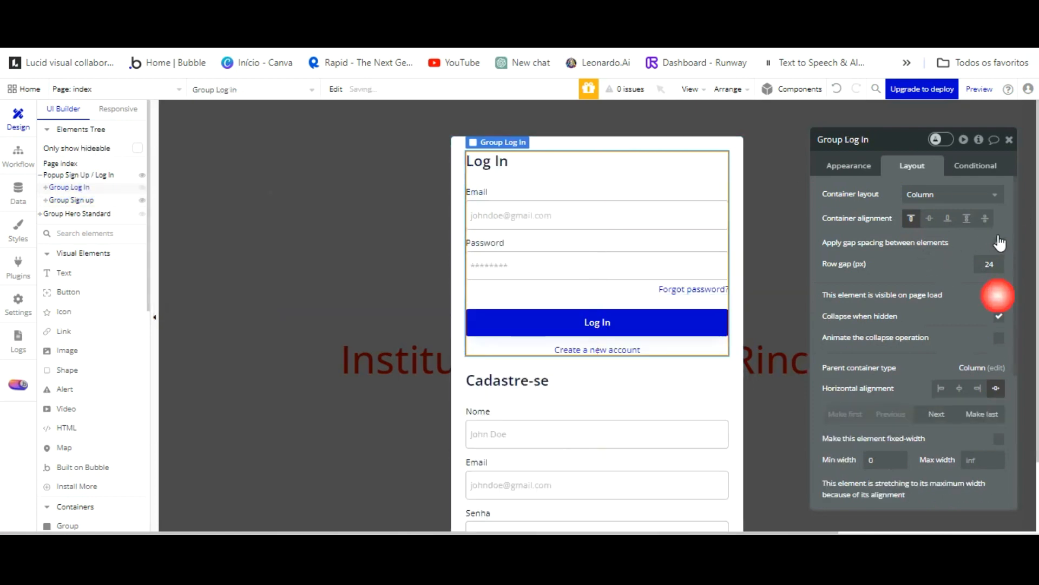
Correct the heading's misspelled 'Sitema' and rename the Password label to Senha.
left_click(510, 164)
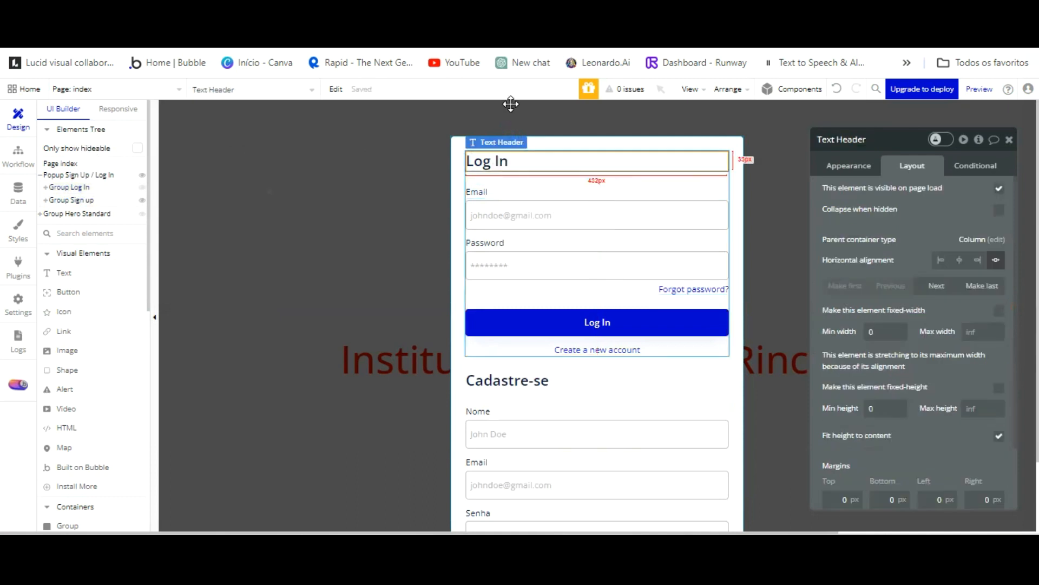
left_click(849, 166)
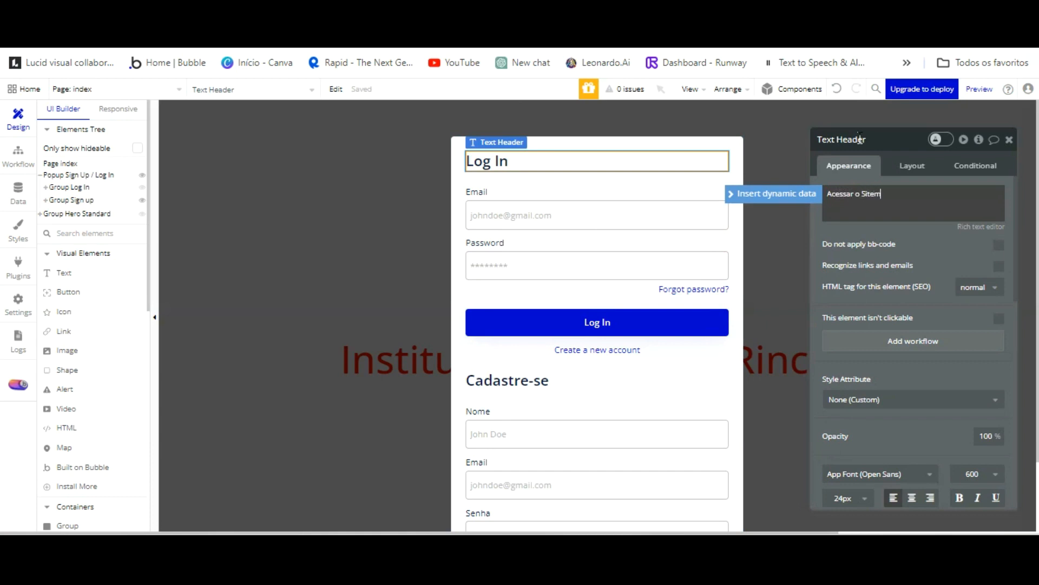
key("BackSpace")
key("BackSpace")
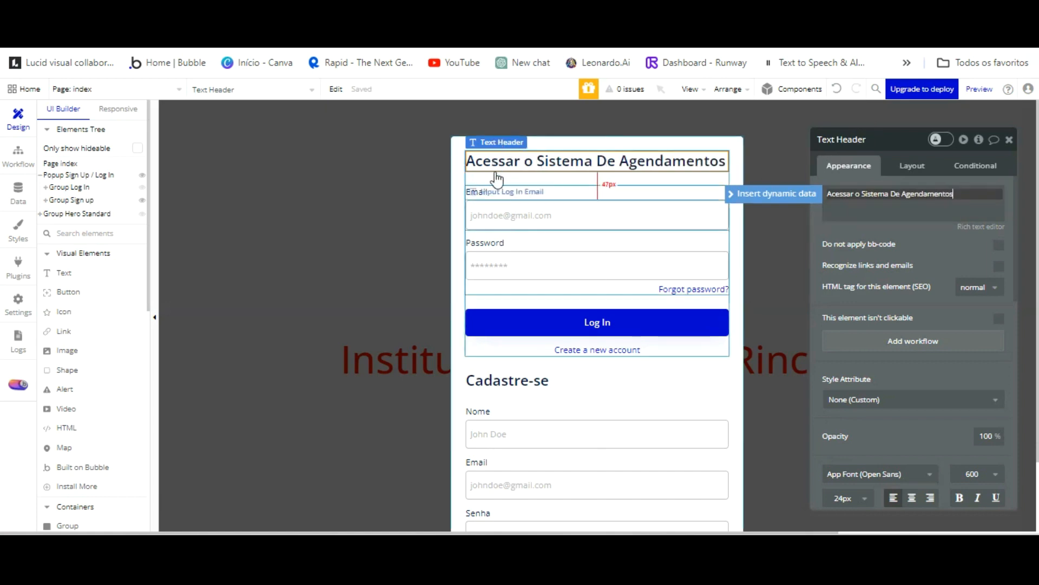
left_click(499, 238)
double_click(862, 193)
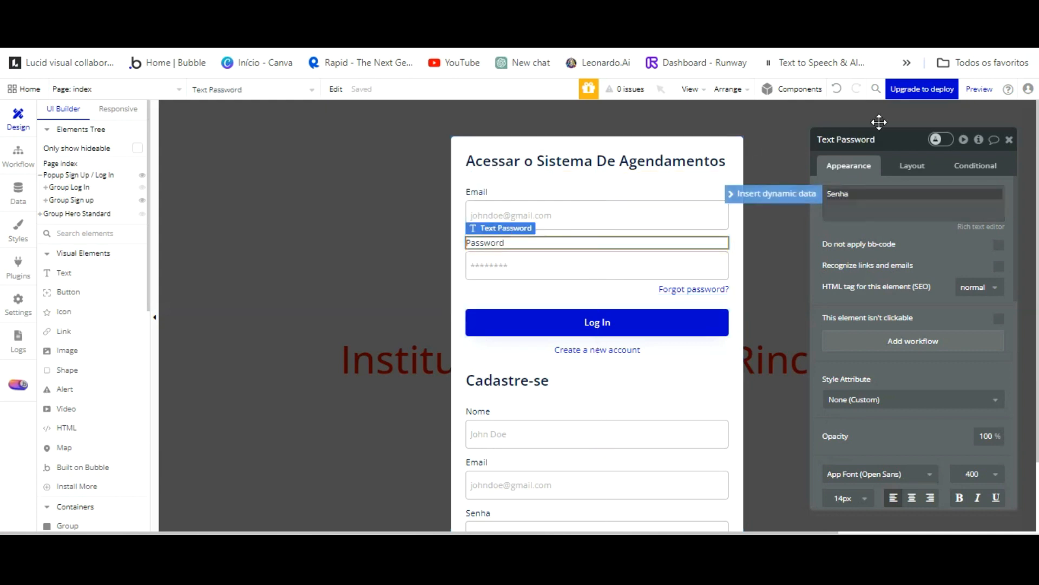
left_click(587, 216)
Change the button text to LOGIN and the forgot-password link to 'Esqueceu a senha?'.
left_click(620, 316)
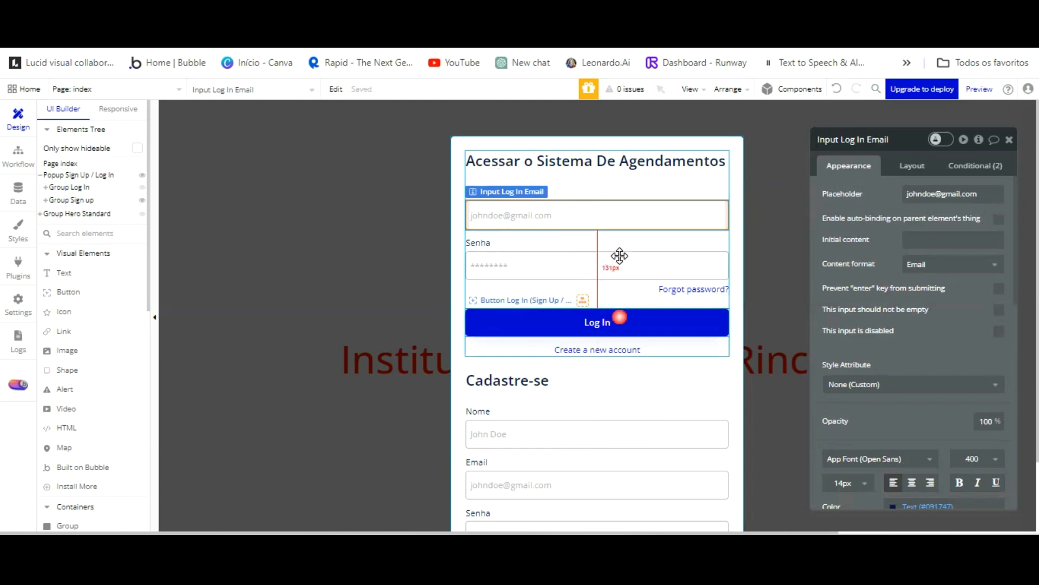
left_click(907, 194)
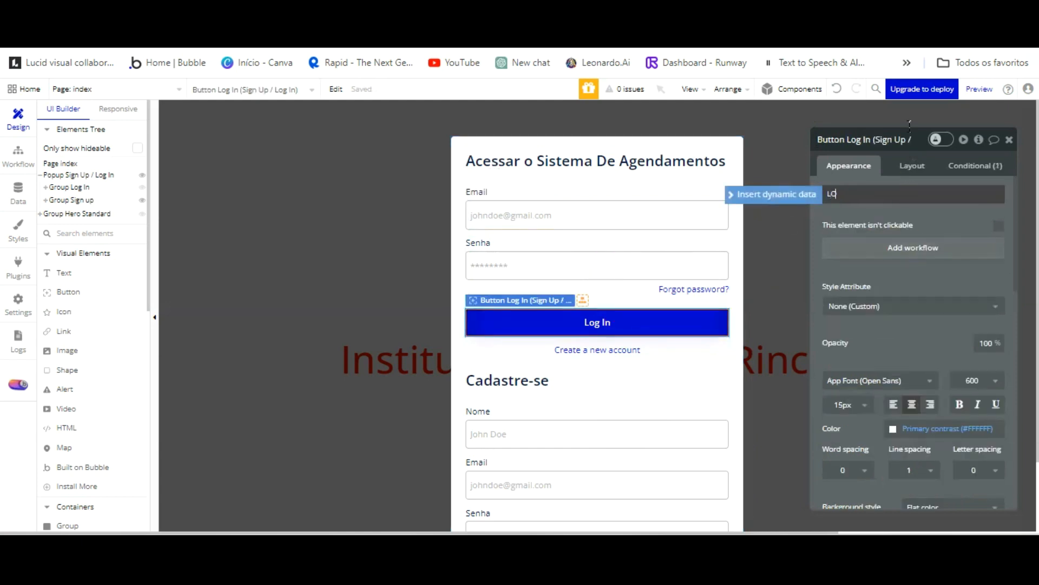
type("LOGIN")
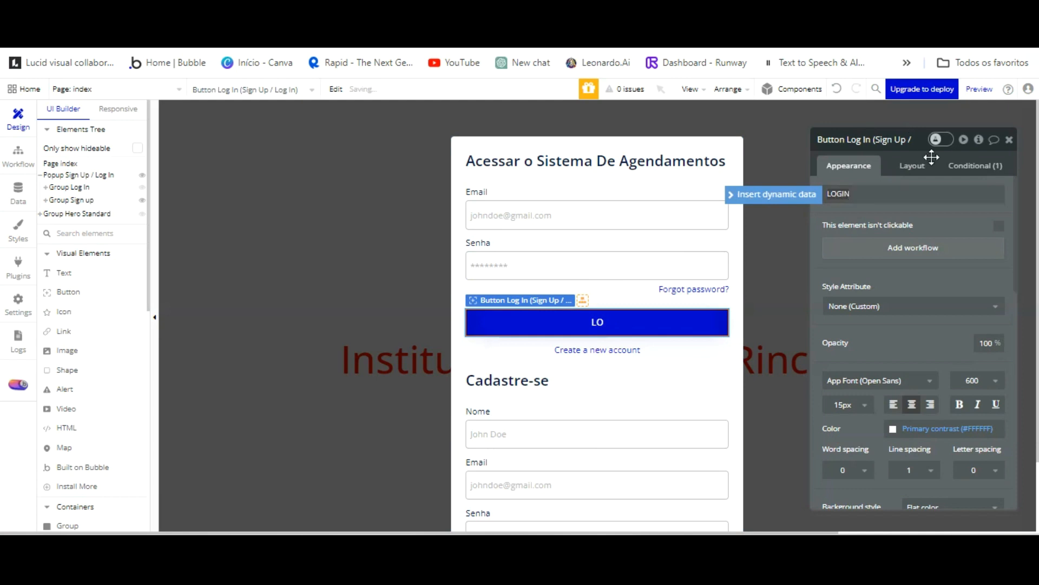
left_click(693, 289)
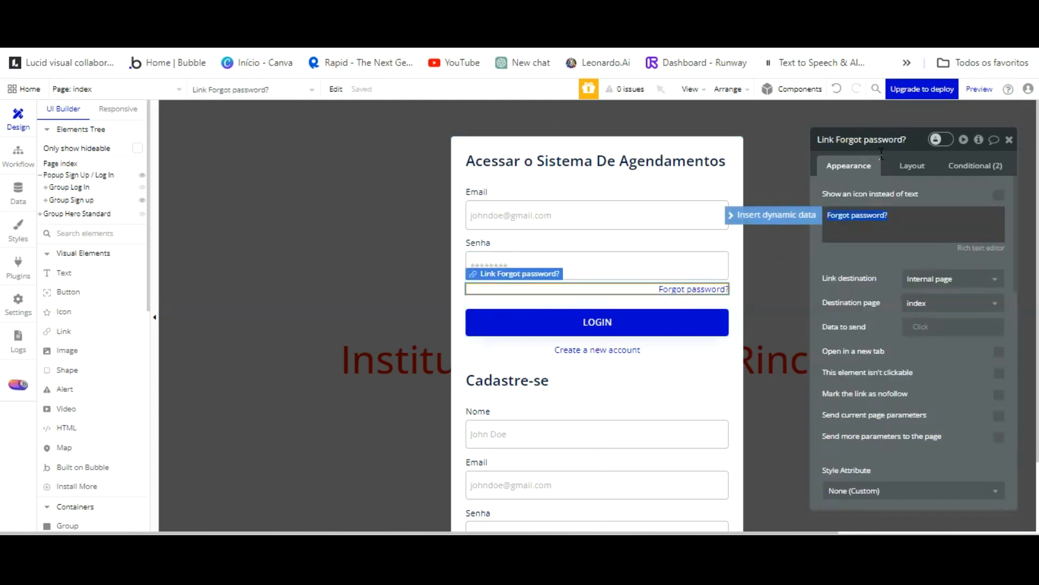
type("E")
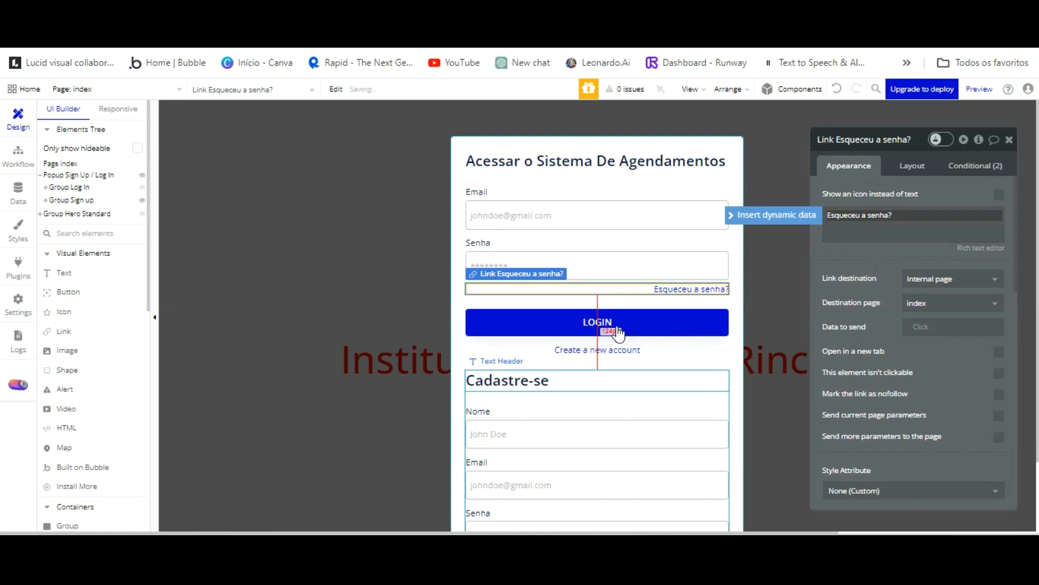
Replace the create-account link with 'Cadastrar novo usuário' and reload the app preview.
left_click(623, 349)
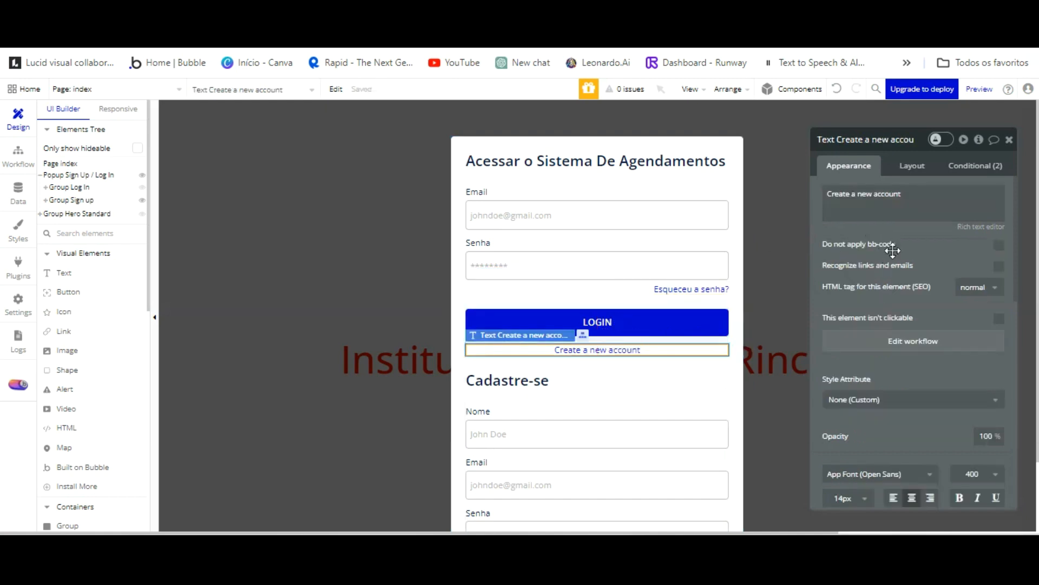
left_click(904, 224)
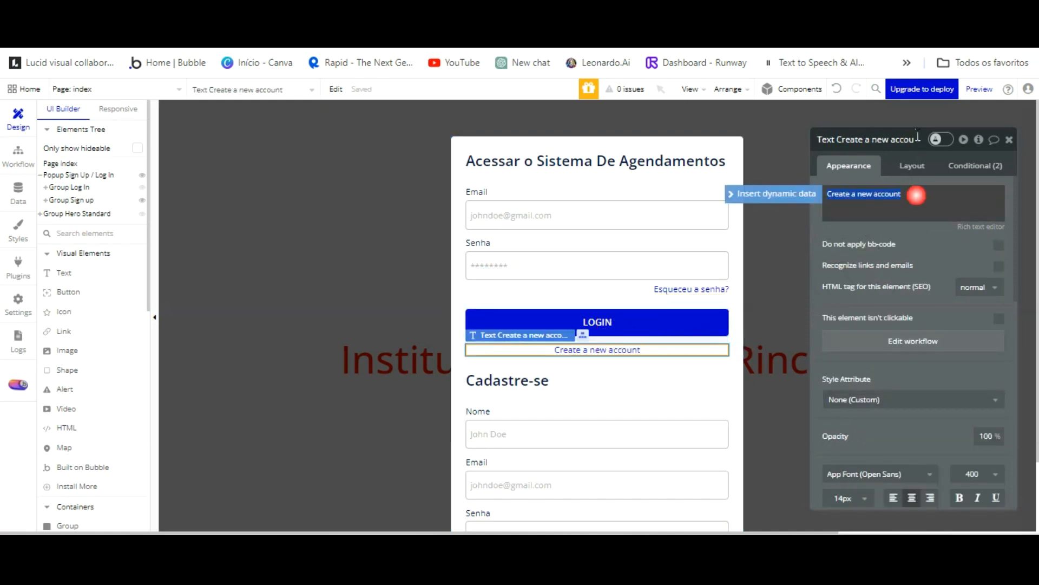
key("ctrl+a")
type("C")
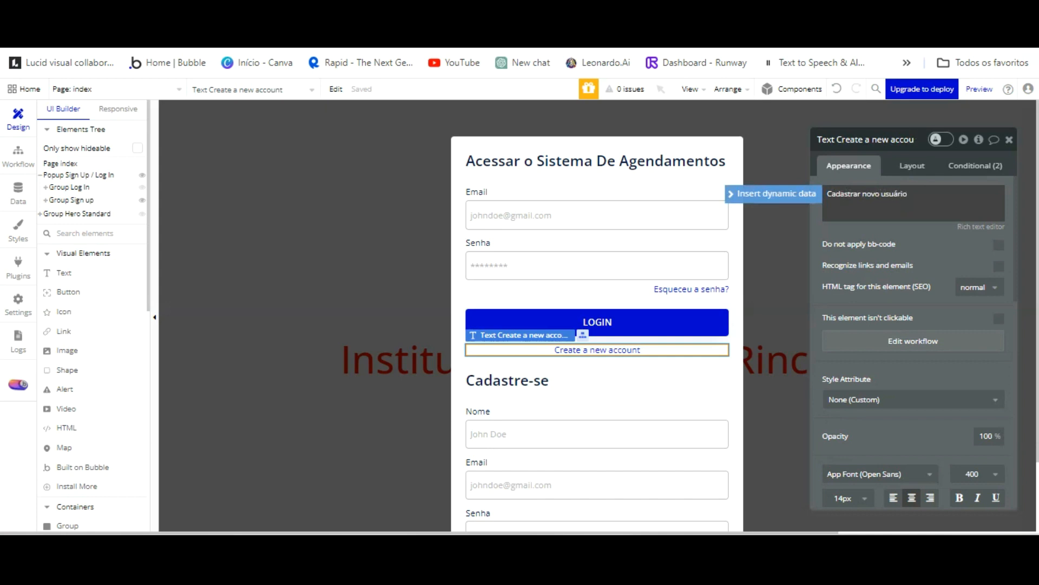
key("ctrl+Tab")
key("F5")
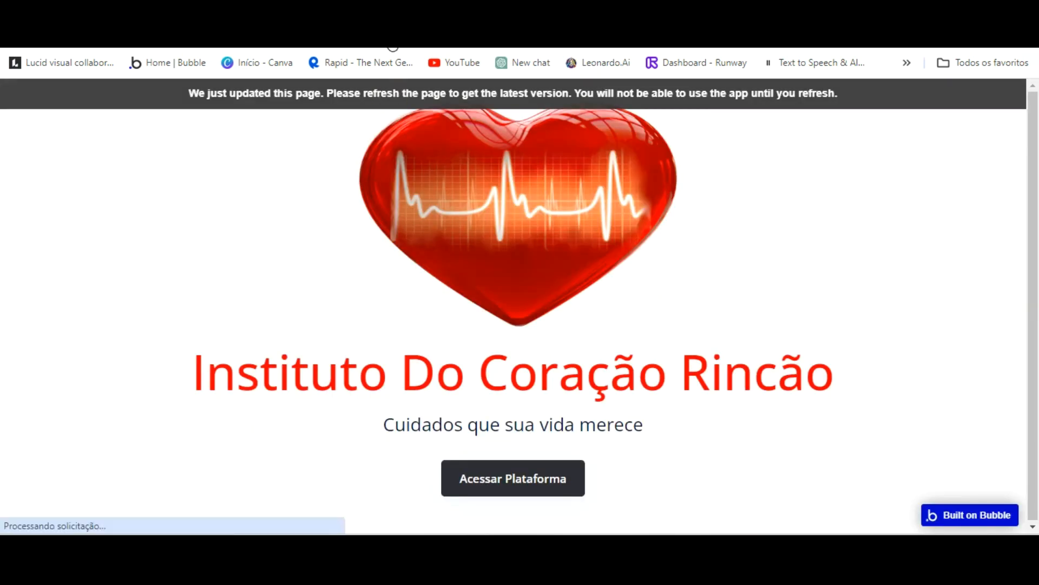
key("ctrl+shift+Tab")
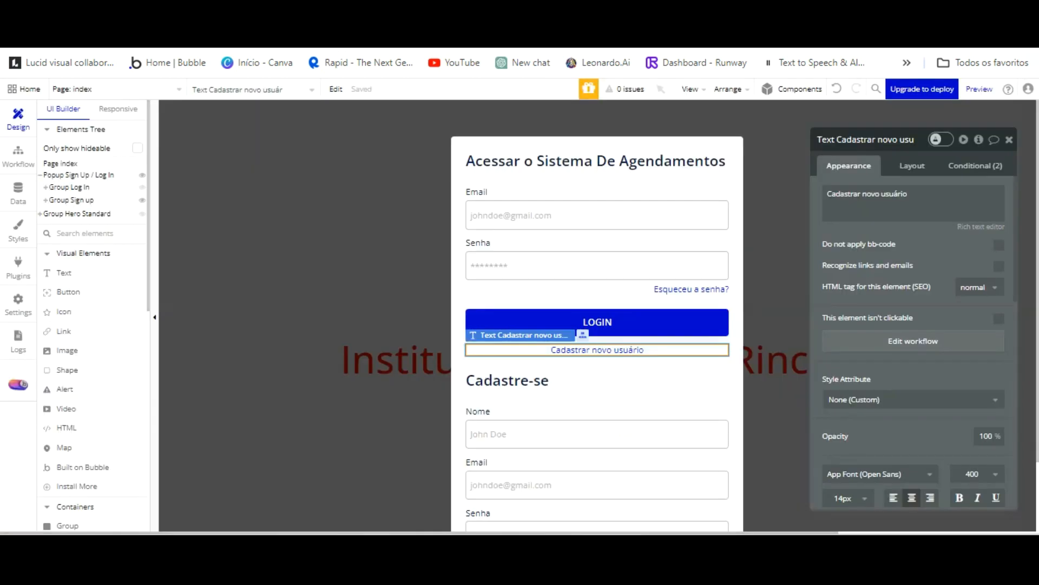
Give Acessar Plataforma a workflow that shows the Sign Up / Log In popup.
left_click(346, 248)
left_click(592, 441)
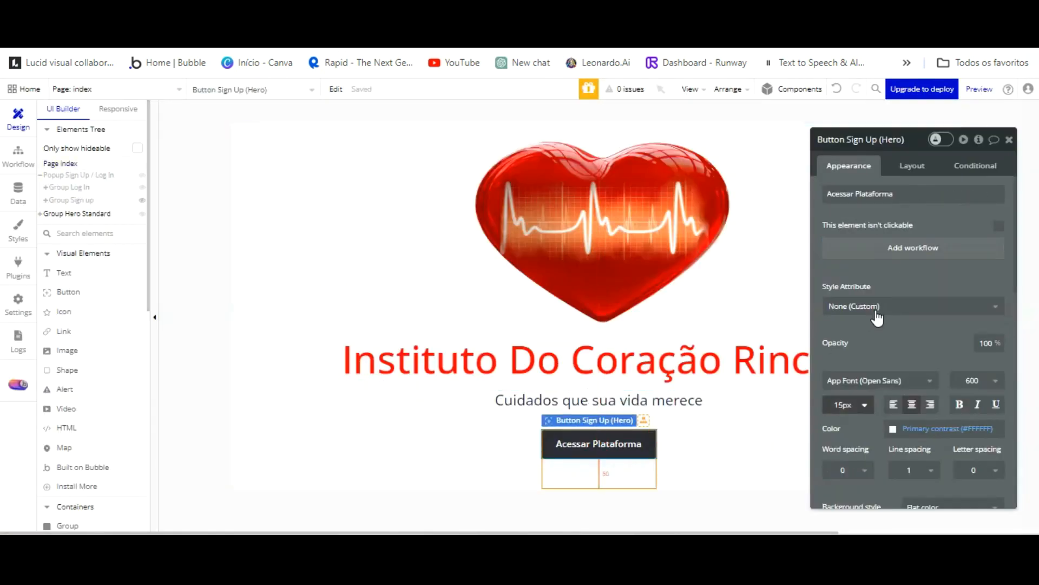
left_click(910, 247)
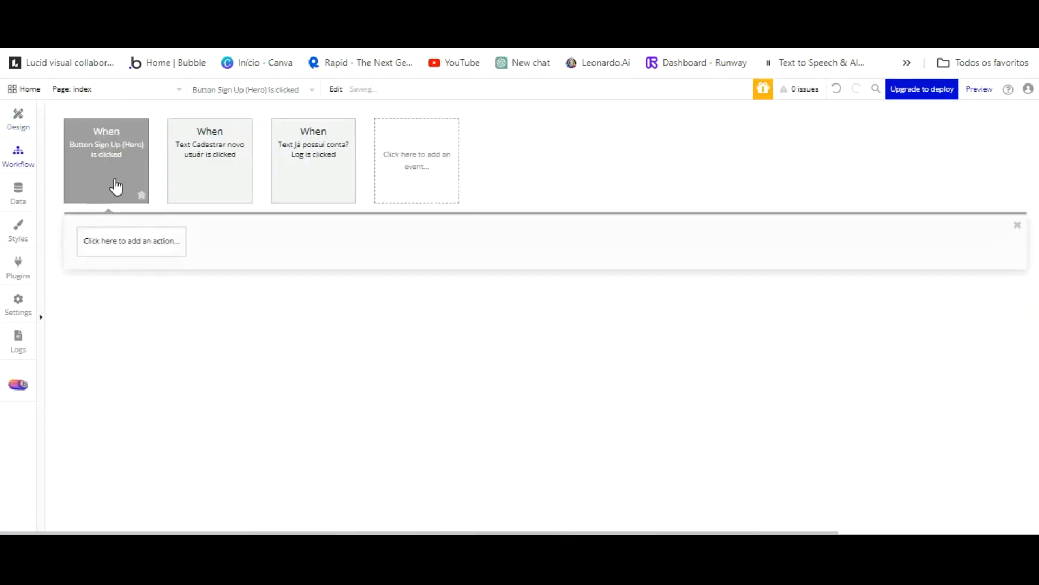
left_click(136, 244)
left_click(132, 406)
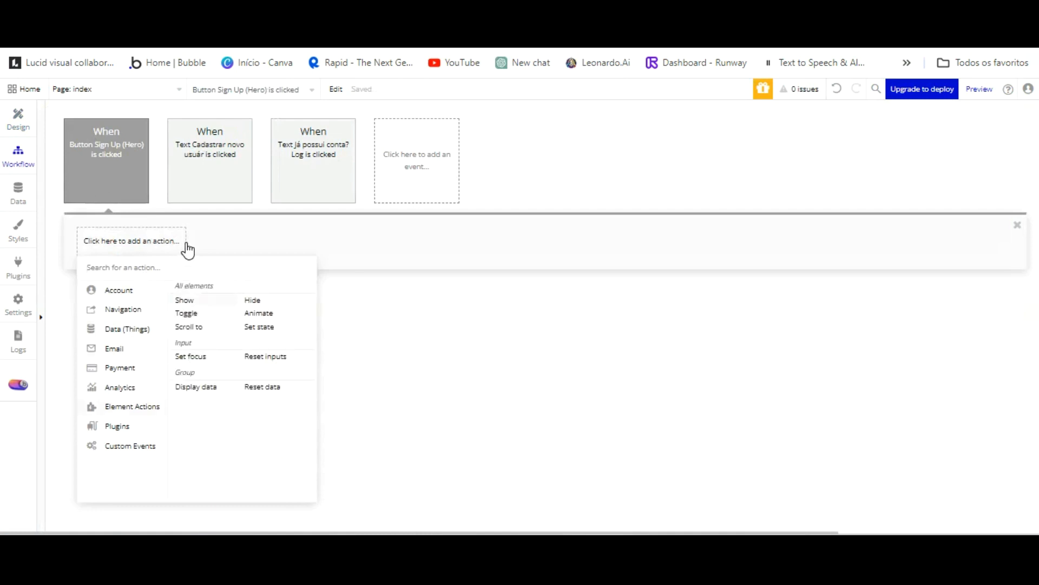
left_click(184, 299)
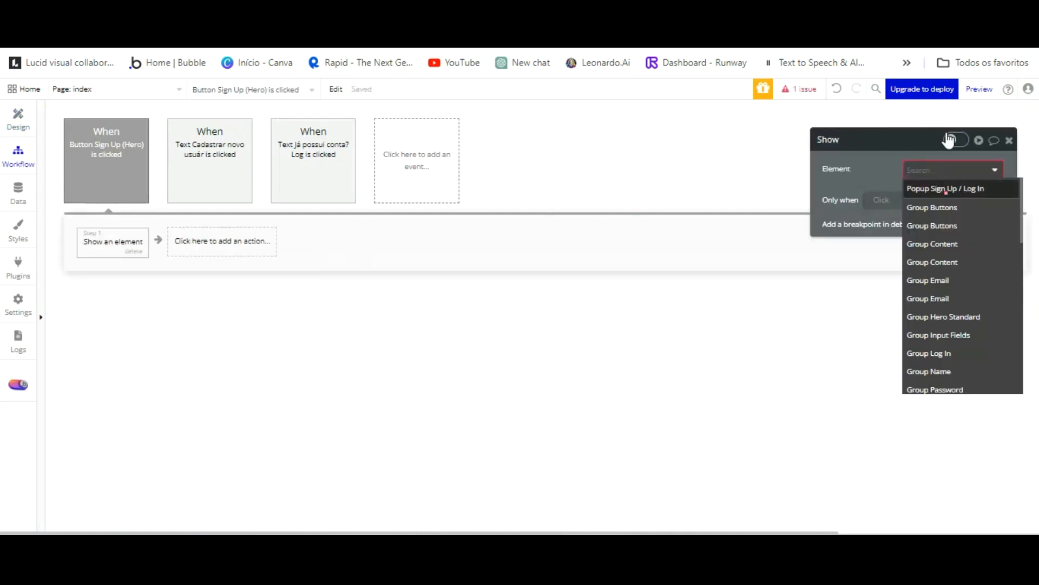
left_click(945, 188)
Verify in the reloaded preview that the popup opens and toggles between login and sign-up.
left_click(397, 50)
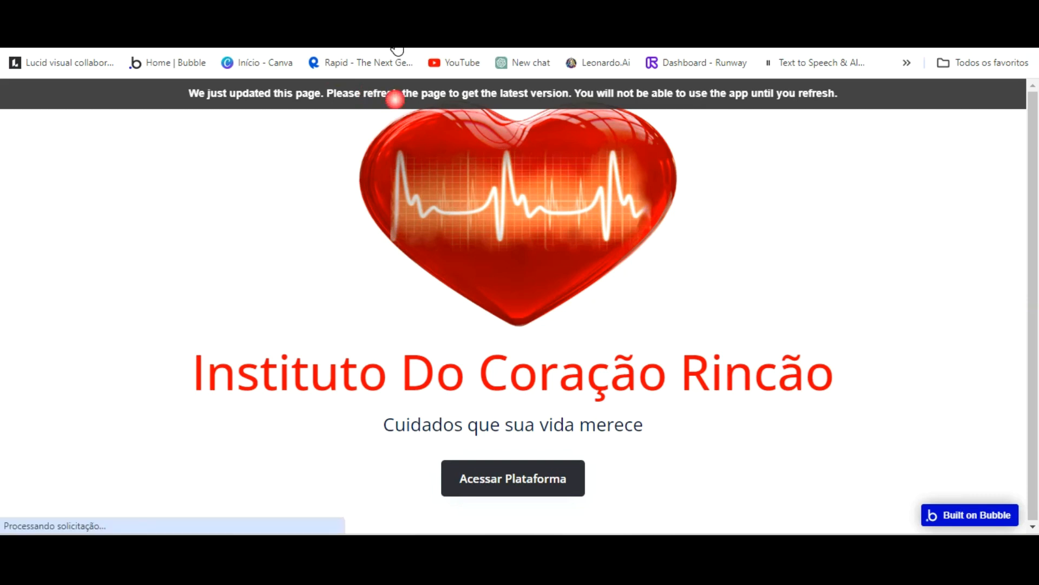
left_click(572, 106)
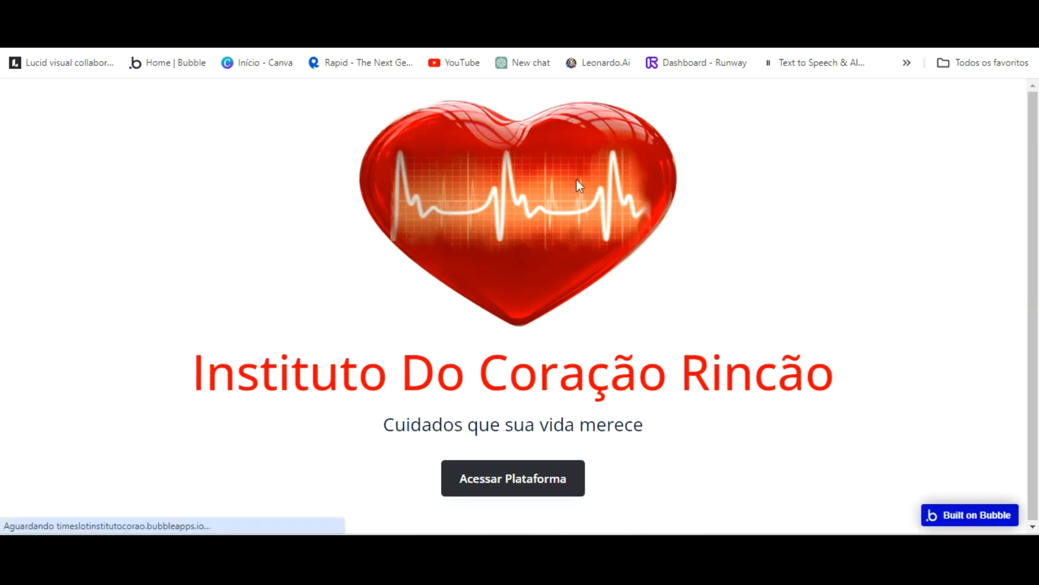
left_click(524, 487)
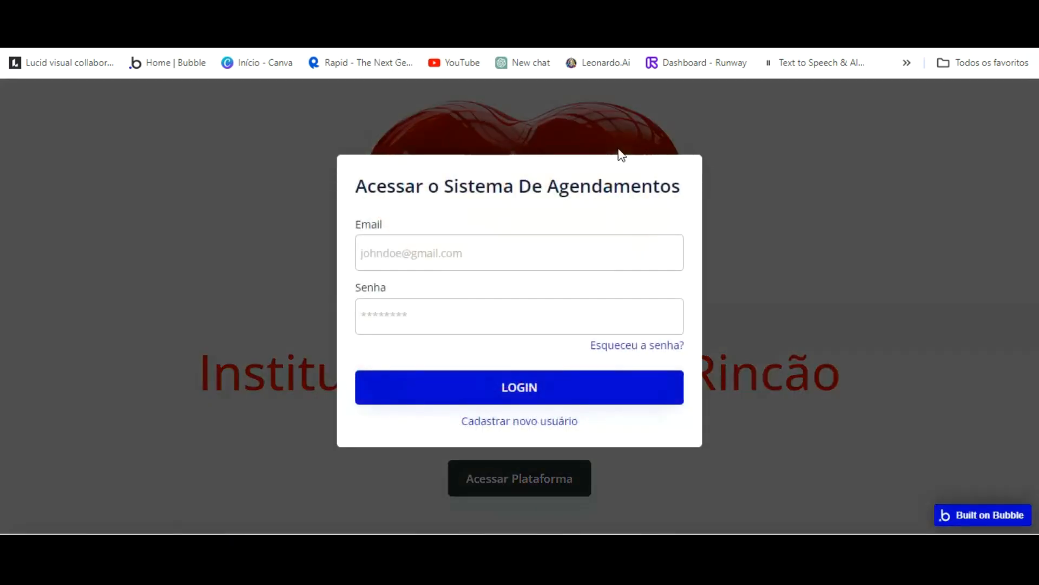
left_click(561, 421)
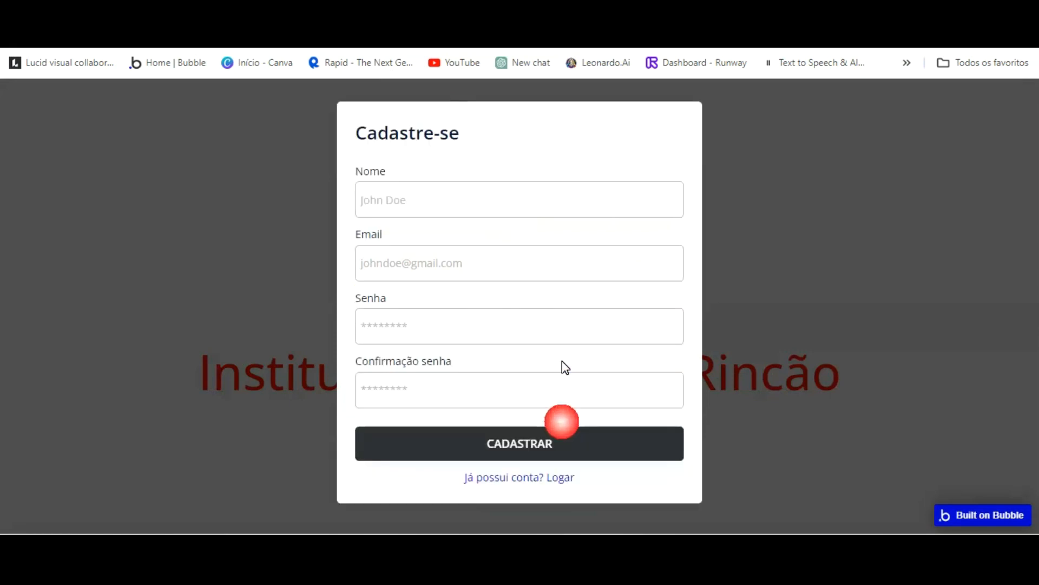
left_click(547, 424)
key("ctrl+shift+Tab")
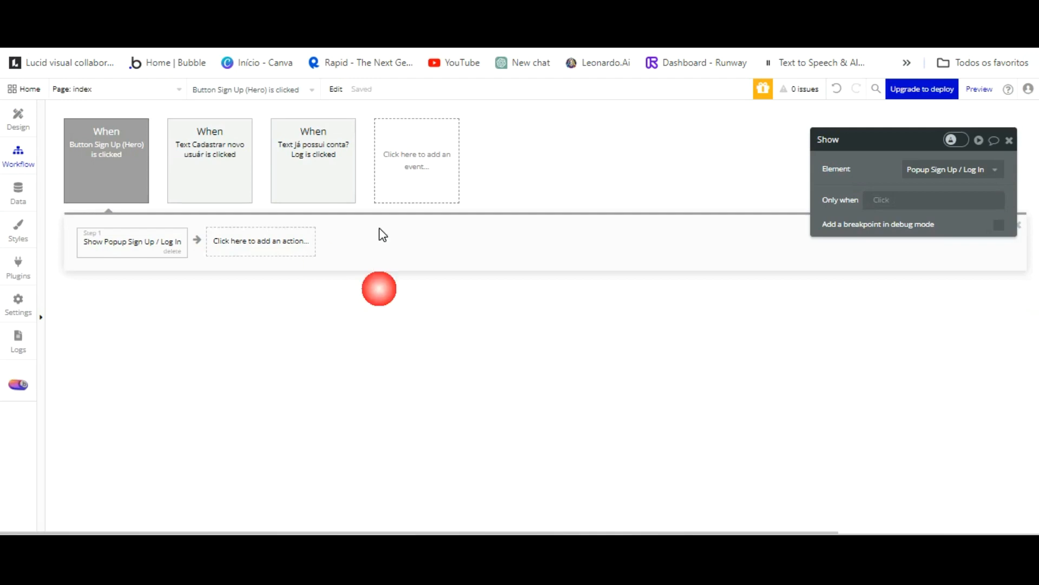
left_click(29, 119)
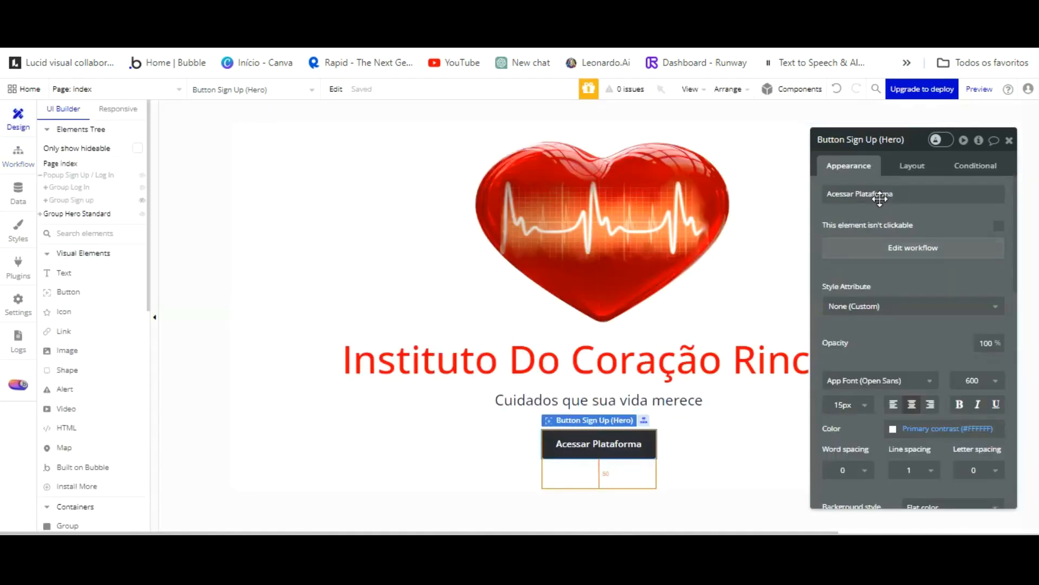
Copy the CADASTRAR button's background hex value #303035.
left_click(76, 187)
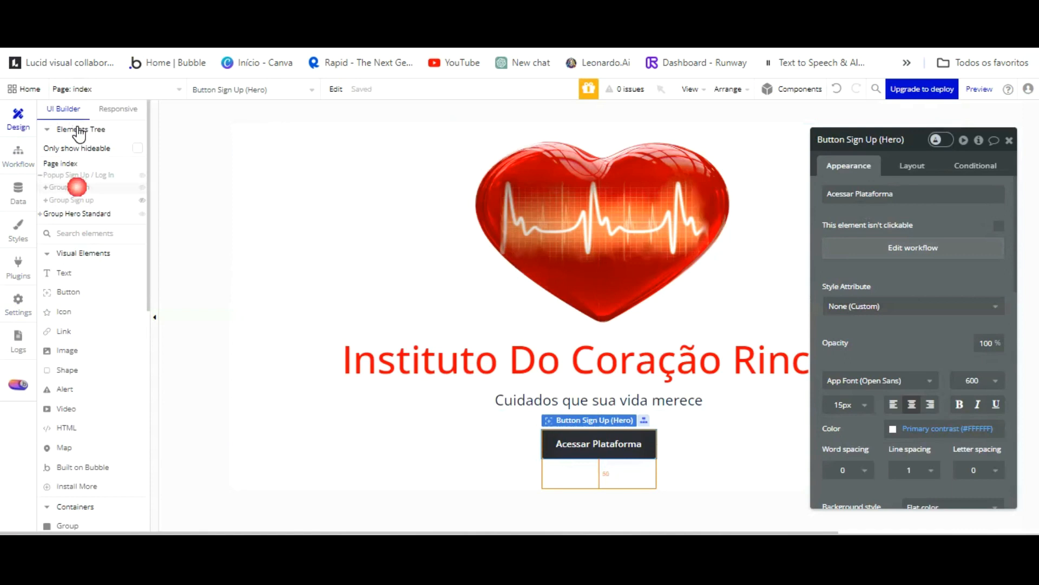
left_click(77, 200)
scroll(726, 359, "down", 2)
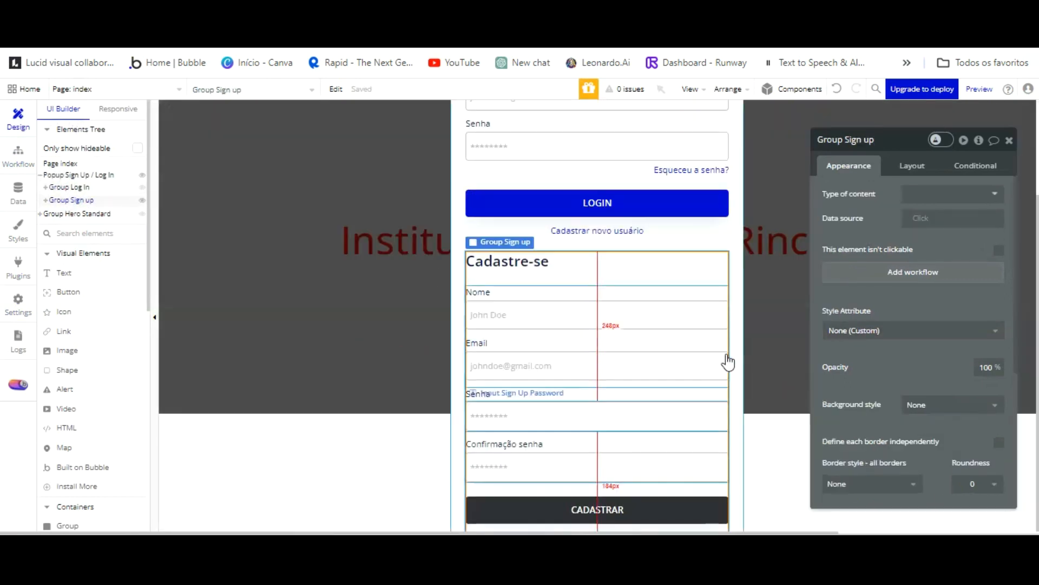
left_click(655, 506)
scroll(900, 320, "down", 3)
left_click(952, 379)
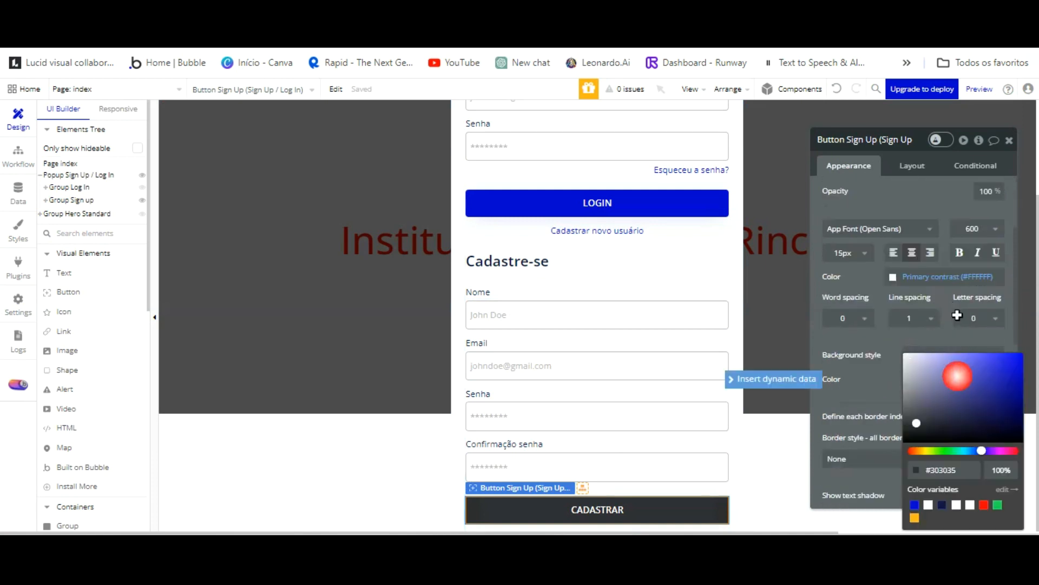
left_click(957, 470)
key("ctrl+c")
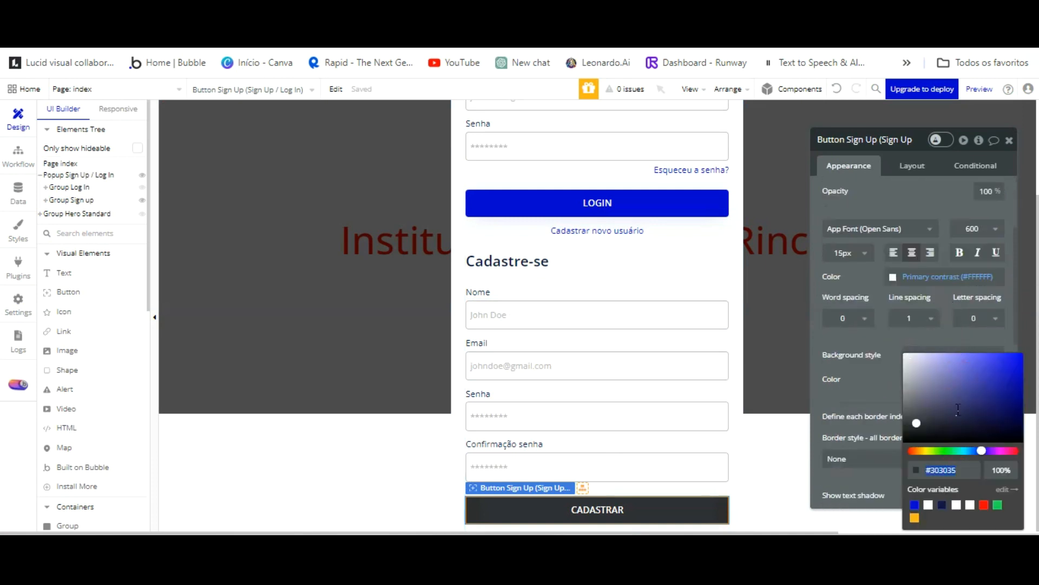
Paste #303035 as LOGIN's background colour and delete its conditional rule.
left_click(686, 202)
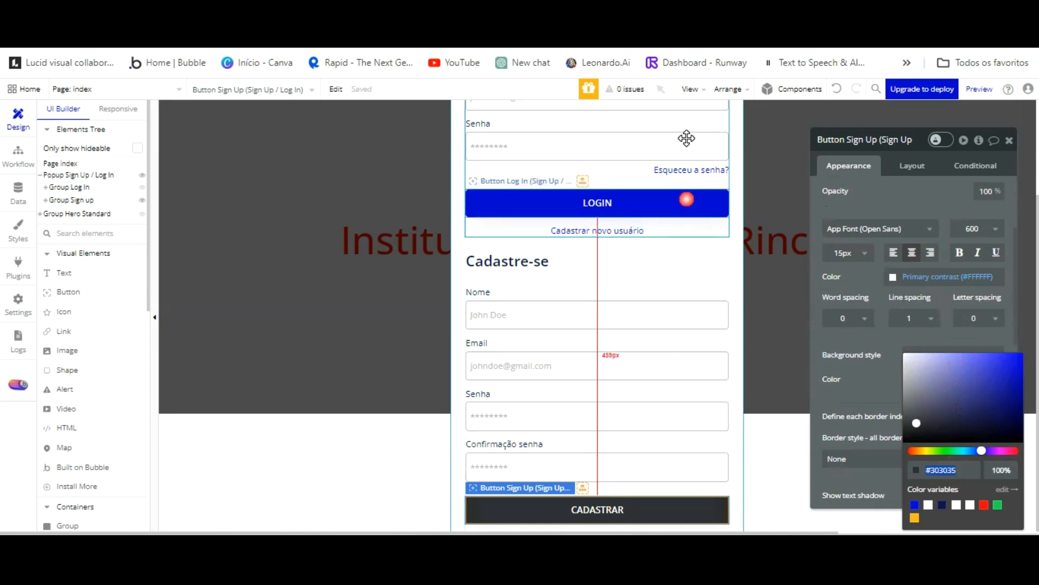
left_click(939, 376)
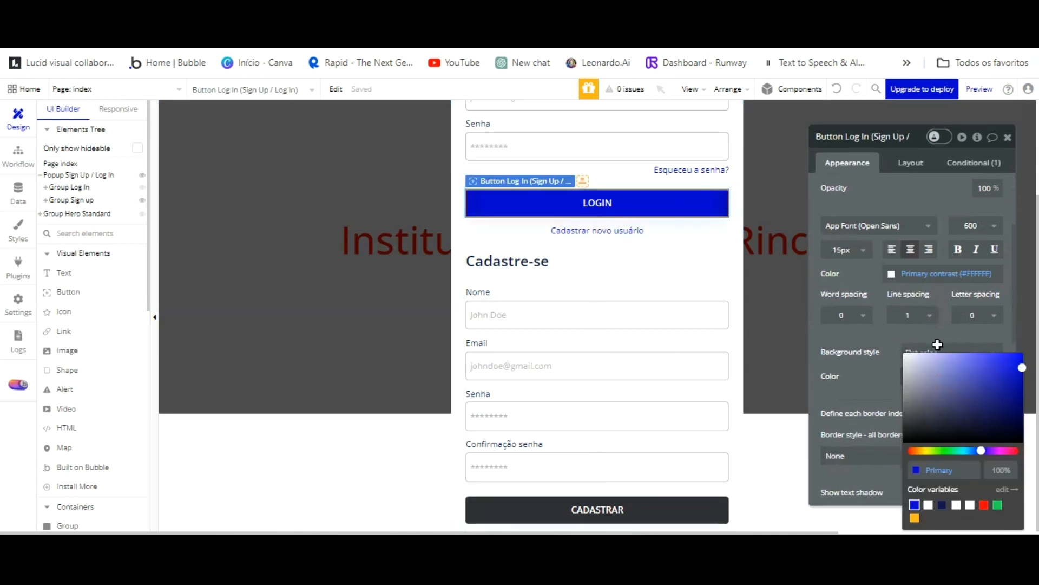
key("ctrl+v")
left_click(1000, 107)
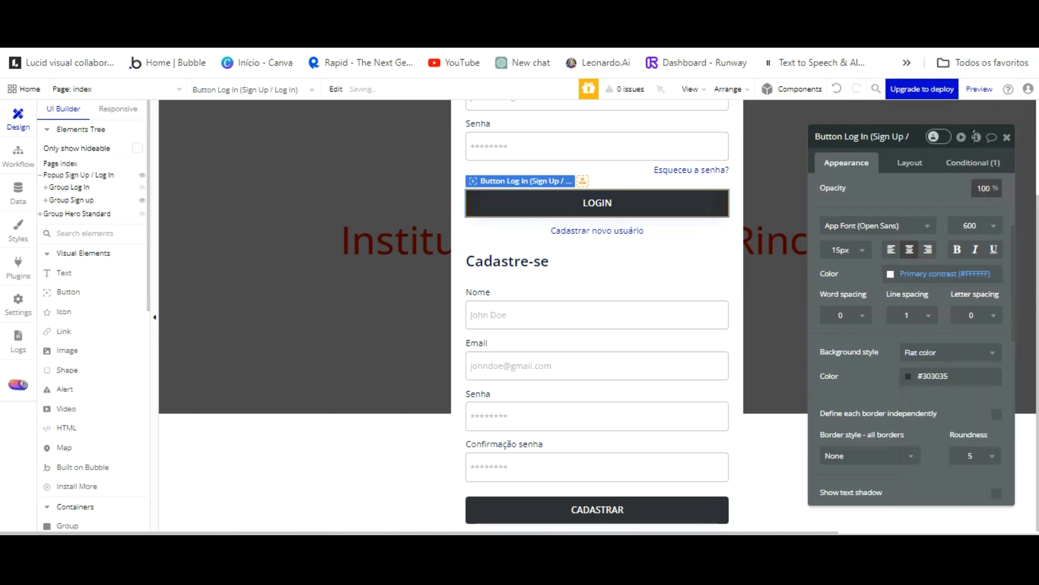
scroll(941, 141, "up", 3)
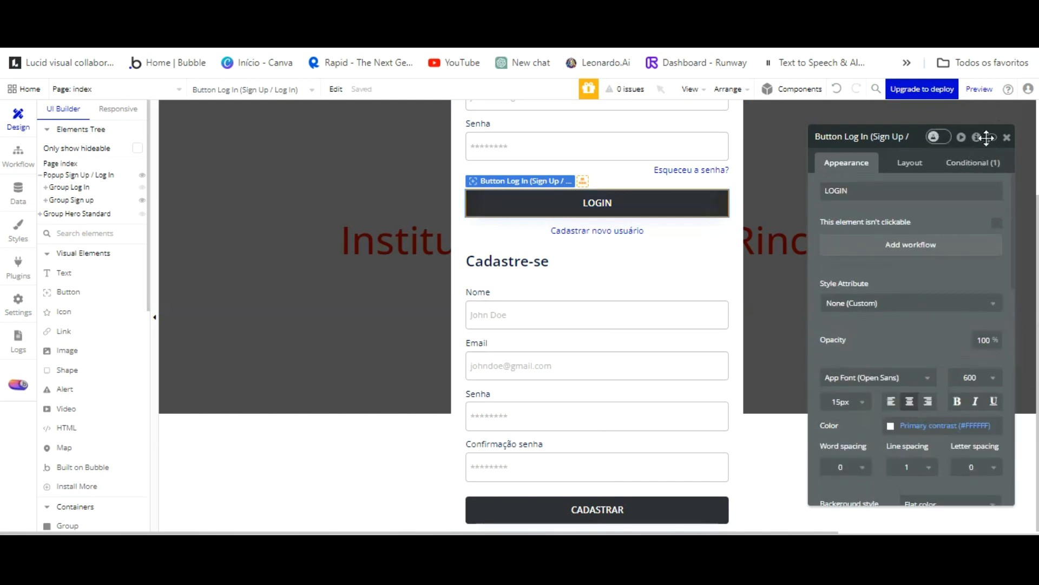
left_click(973, 162)
left_click(980, 174)
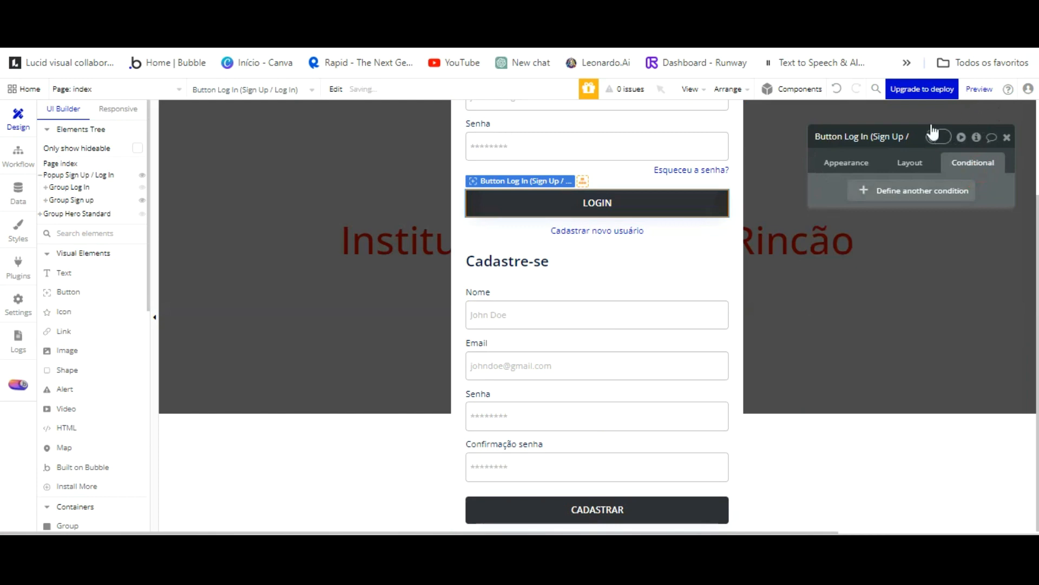
left_click(690, 508)
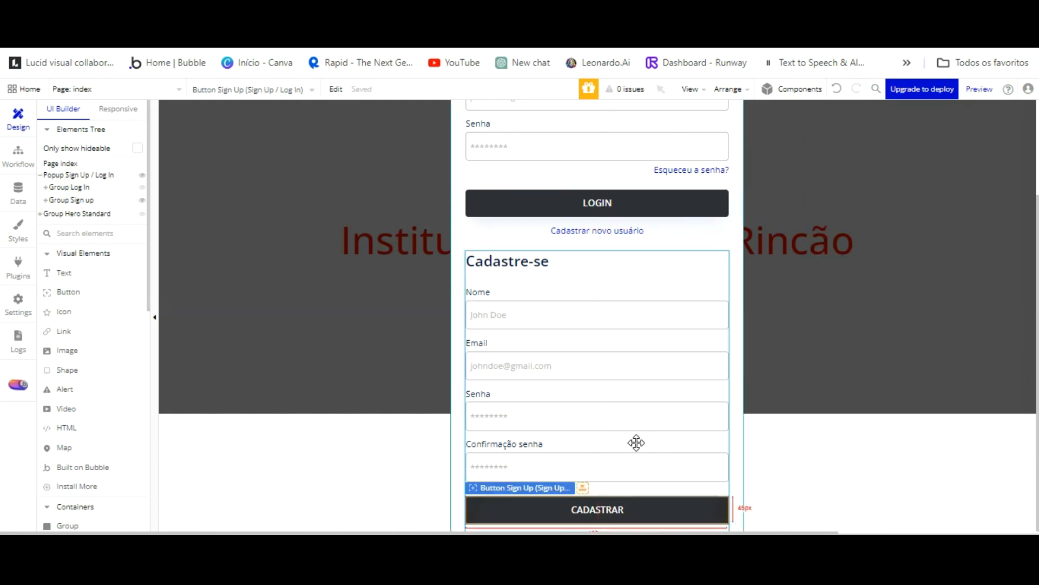
Add a Sign the user up action to CADASTRAR with Email from the sign-up email input.
double_click(636, 509)
left_click(657, 265)
left_click(152, 236)
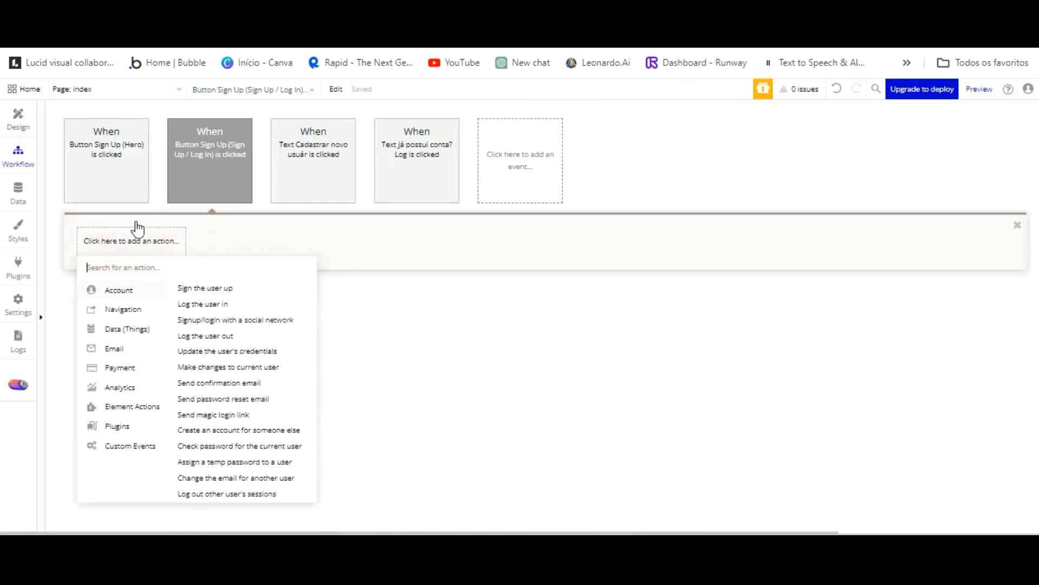
key("Return")
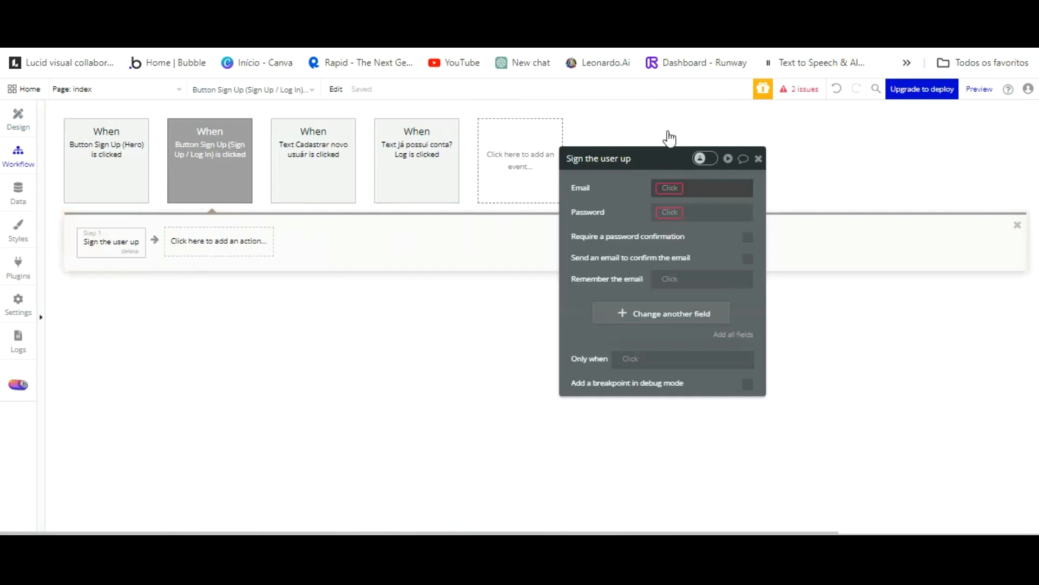
left_click(670, 187)
scroll(703, 260, "down", 10)
scroll(721, 266, "up", 5)
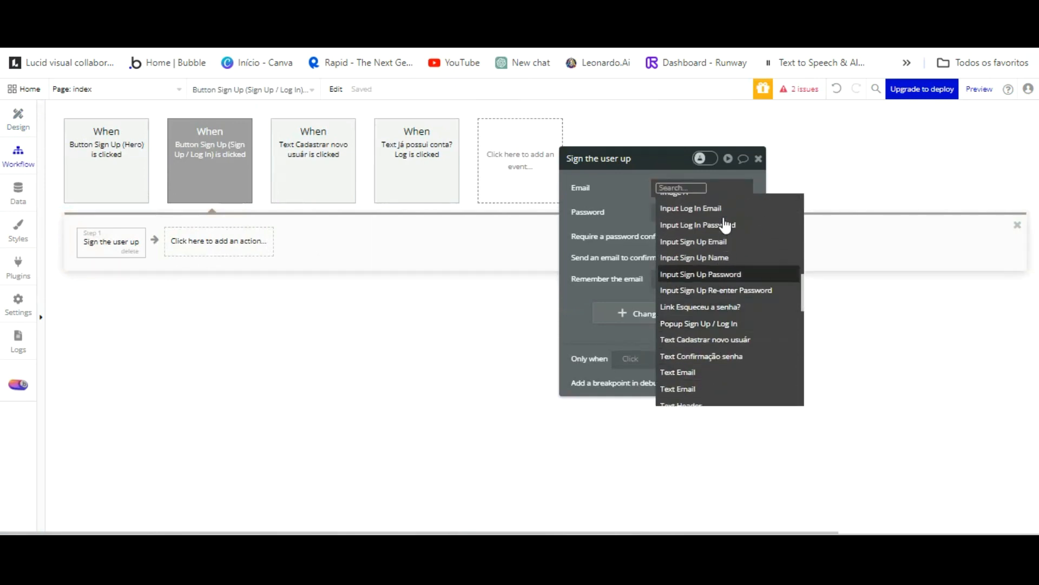
left_click(720, 242)
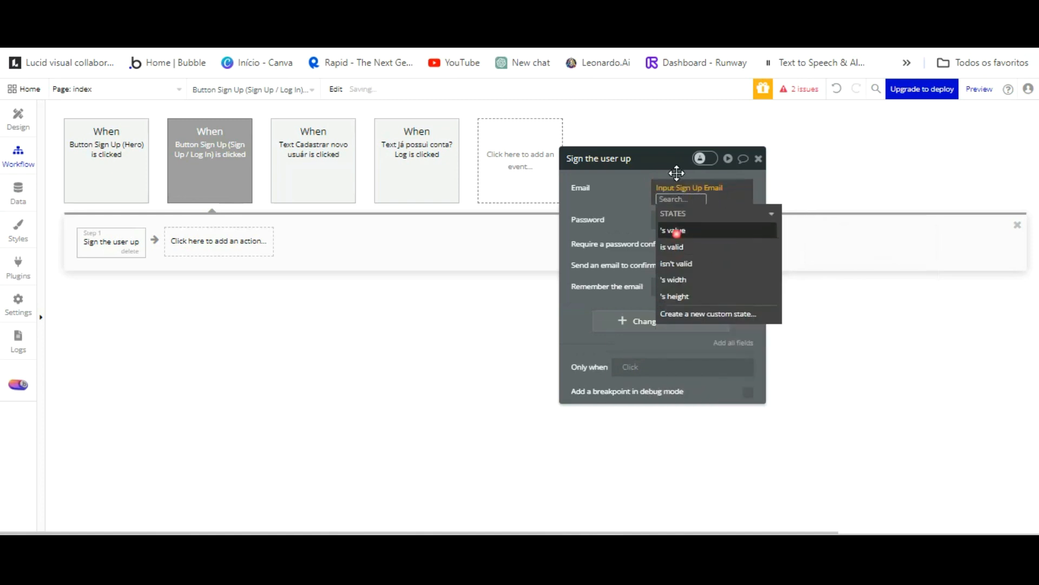
left_click(674, 231)
Set Password from the password input and confirmation from the re-enter password input.
left_click(638, 211)
left_click(715, 211)
scroll(744, 279, "down", 5)
scroll(740, 283, "down", 8)
scroll(720, 279, "up", 3)
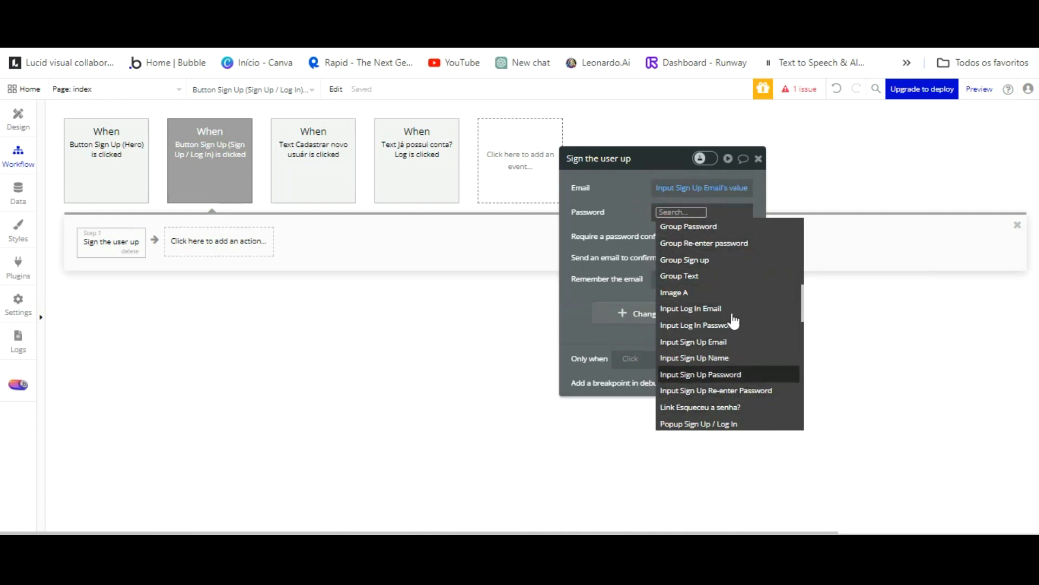
left_click(701, 374)
left_click(663, 238)
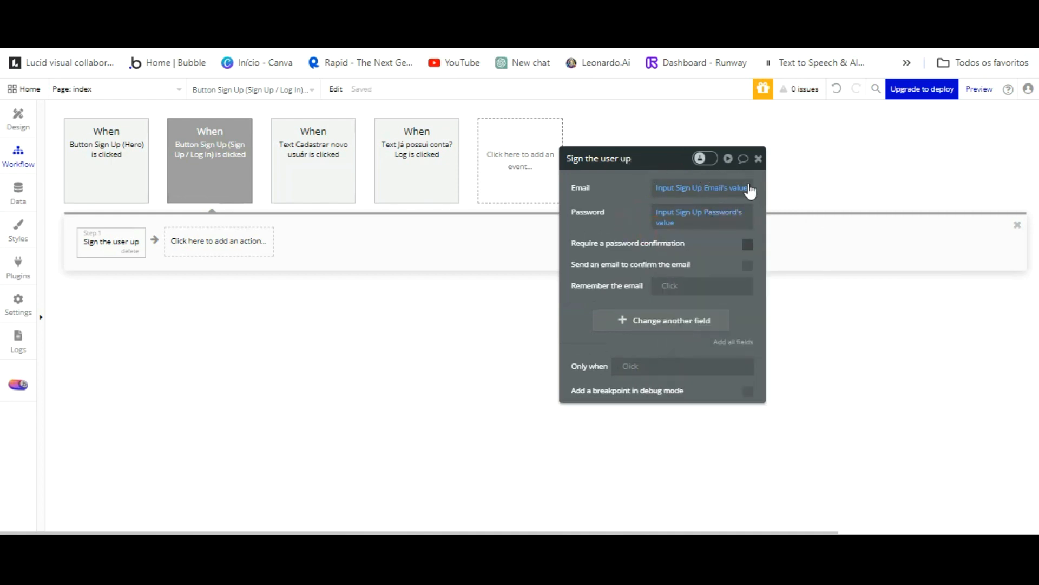
left_click(748, 244)
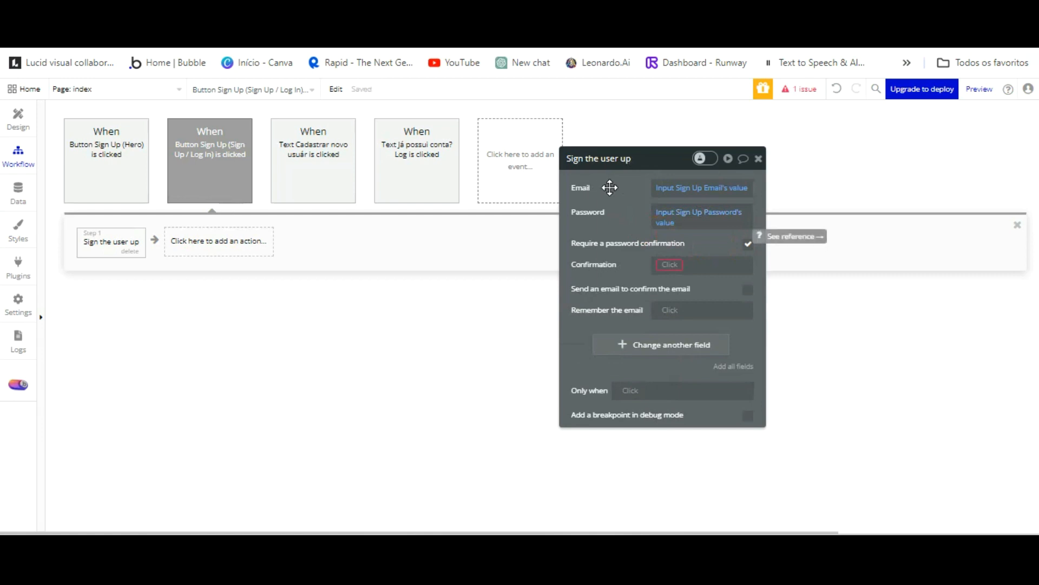
left_click(670, 264)
scroll(736, 359, "down", 5)
scroll(737, 360, "down", 3)
left_click(733, 439)
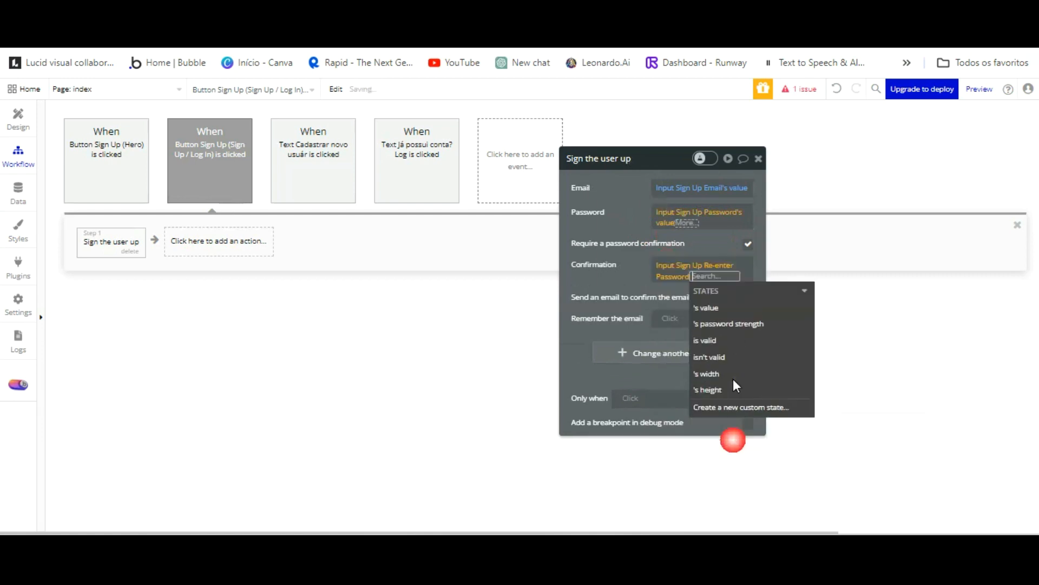
left_click(707, 308)
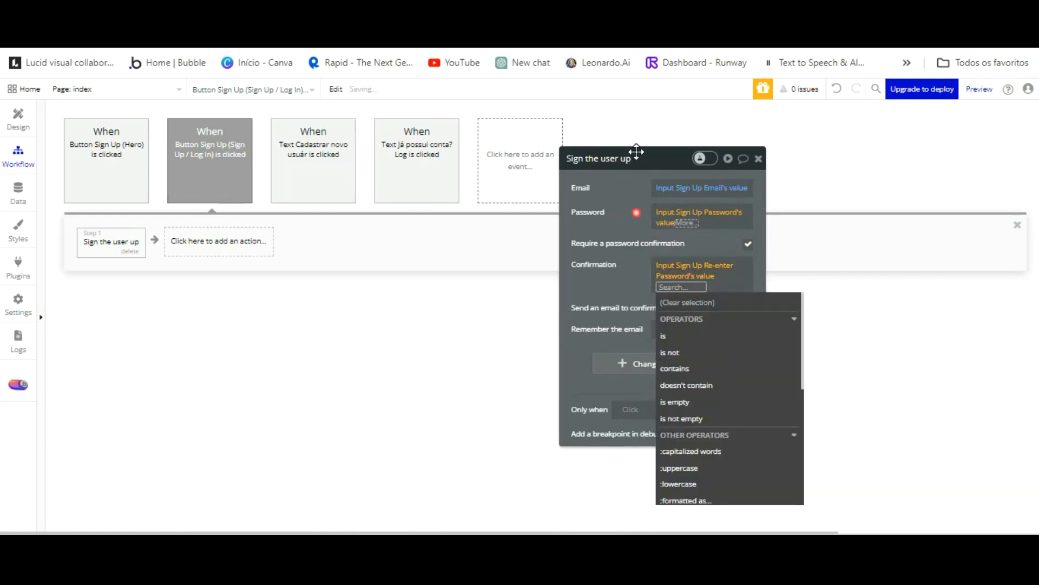
left_click(636, 153)
Fill the user's nome from the name input and senha from the password input.
left_click(739, 372)
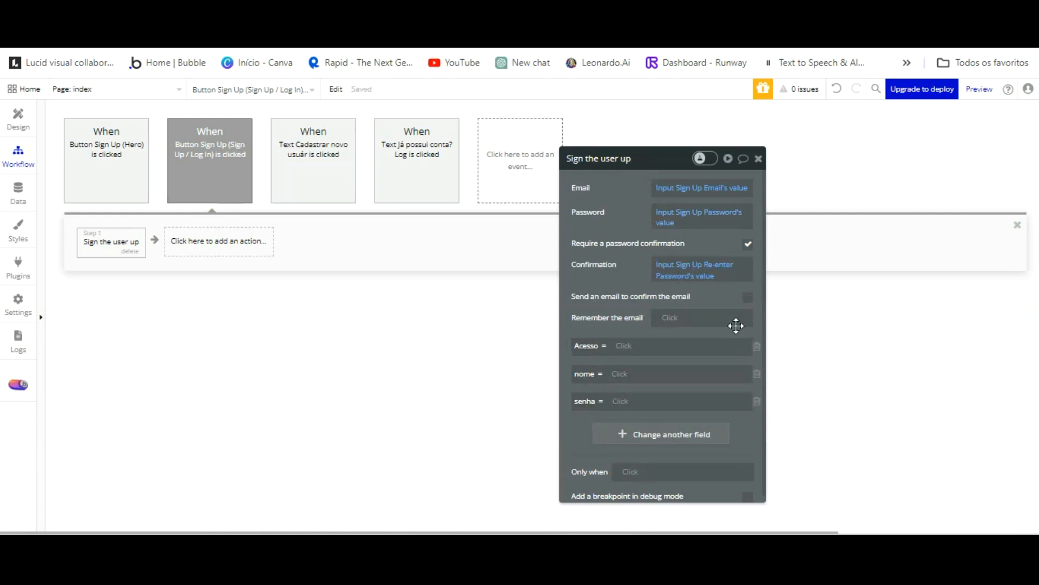
left_click(620, 373)
scroll(677, 430, "down", 5)
scroll(686, 431, "down", 3)
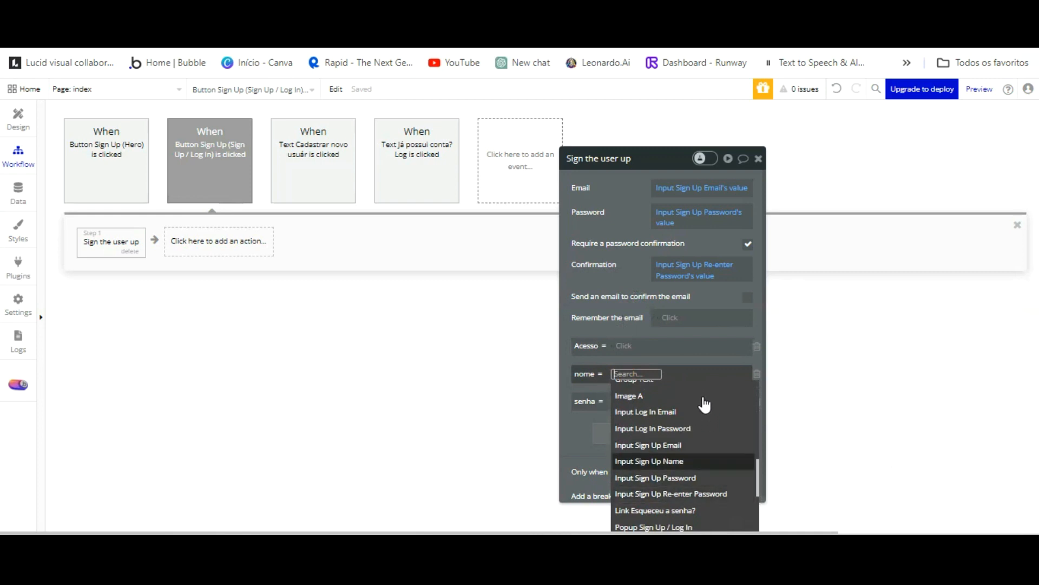
left_click(703, 431)
left_click(706, 405)
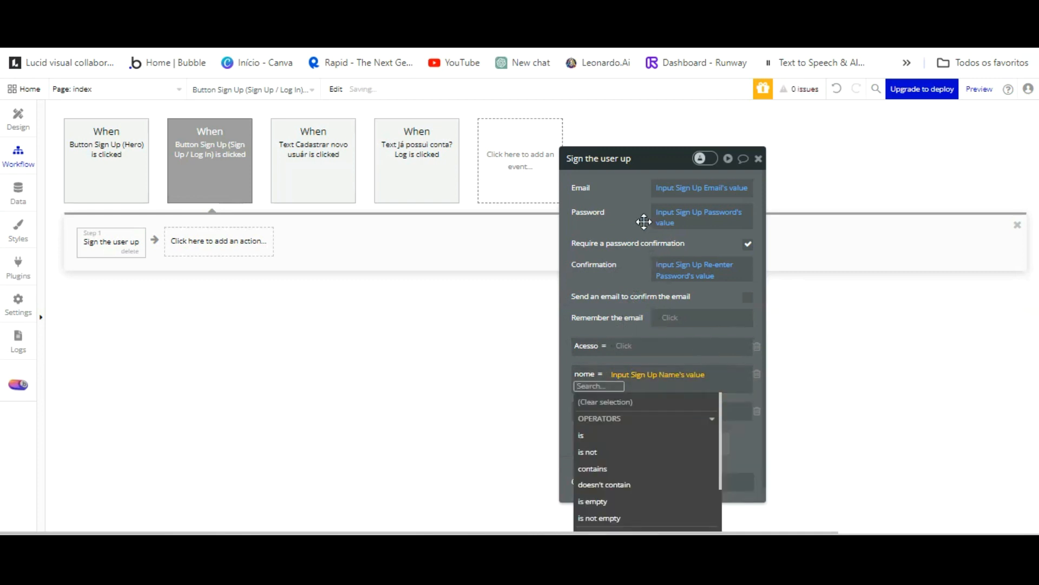
left_click(642, 283)
left_click(620, 401)
scroll(695, 428, "down", 6)
scroll(695, 425, "down", 3)
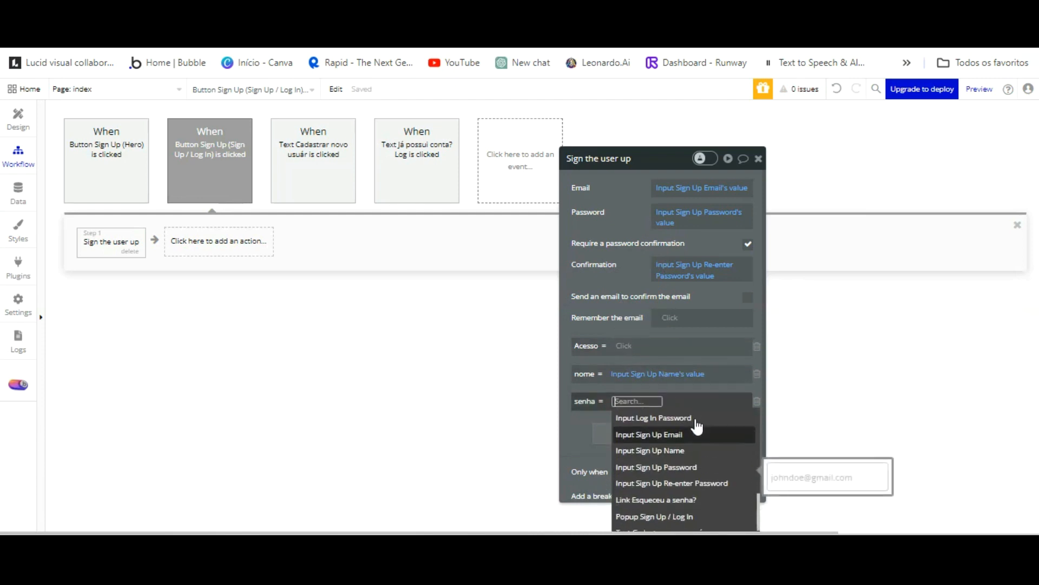
left_click(698, 429)
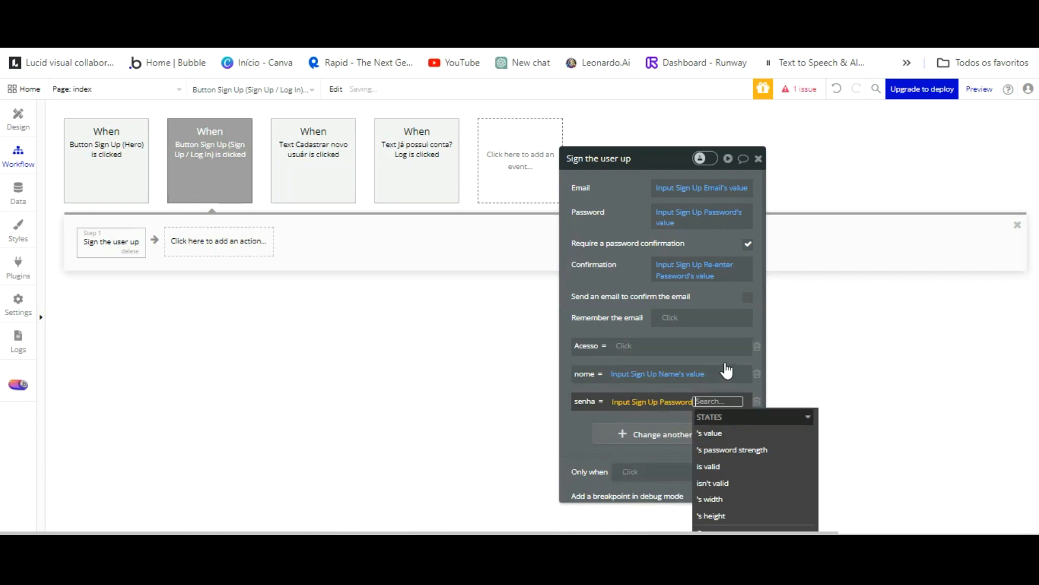
left_click(703, 424)
Set the Acesso field to Paciente.
left_click(622, 345)
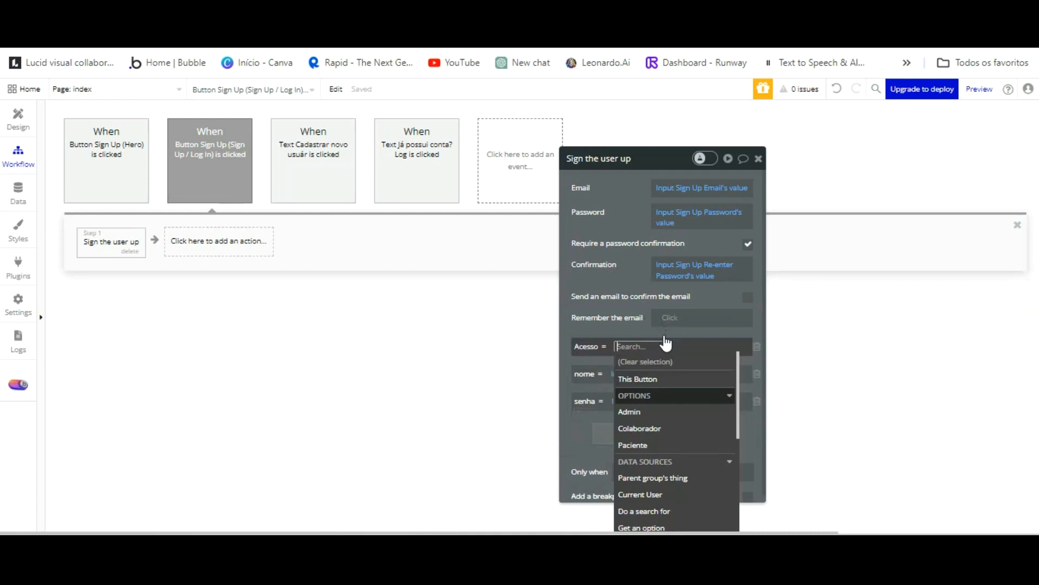
key("Down")
key("Down")
key("Down")
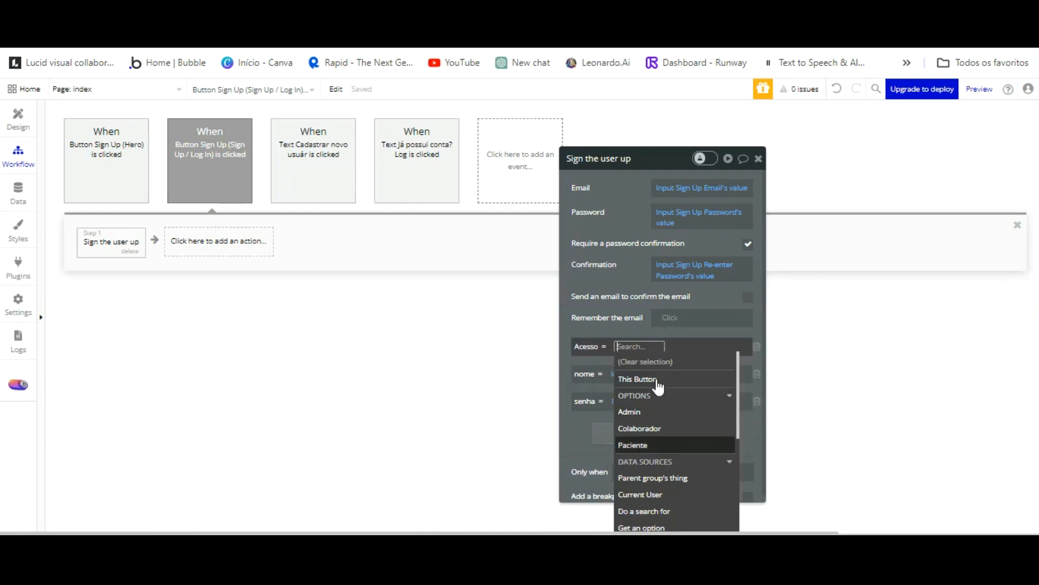
left_click(656, 440)
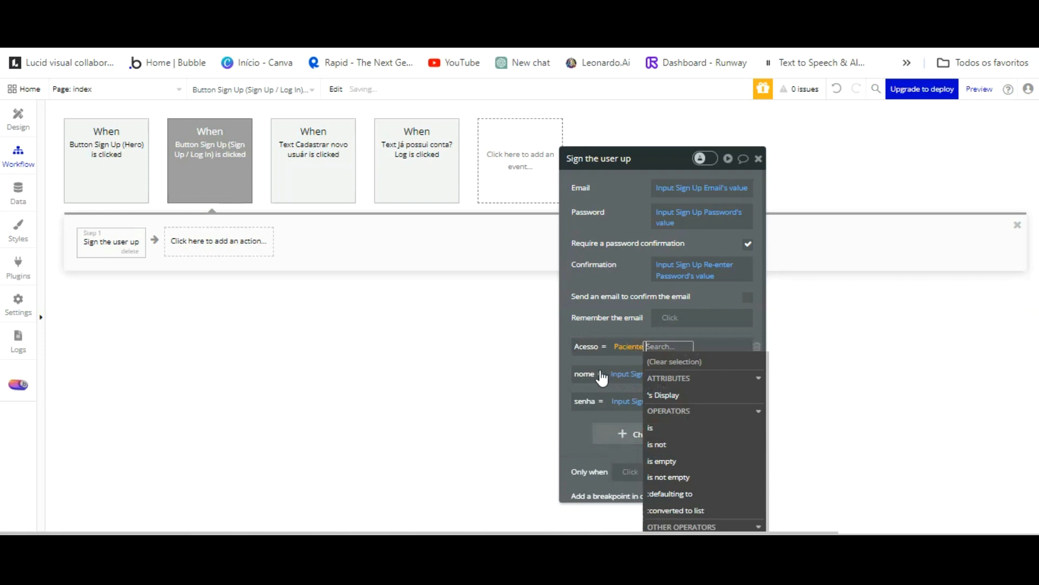
left_click(581, 433)
left_click(581, 433)
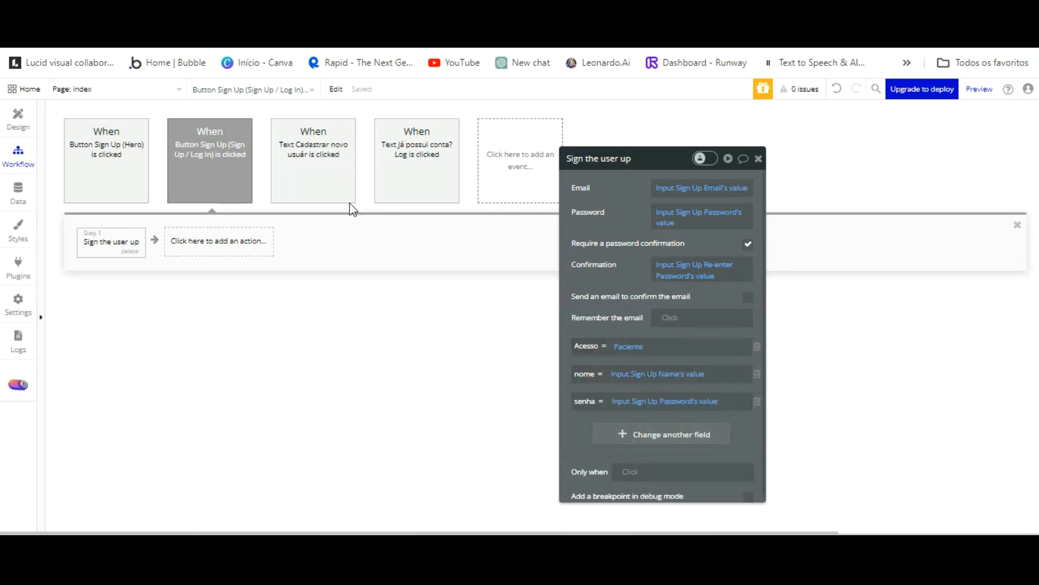
left_click(177, 89)
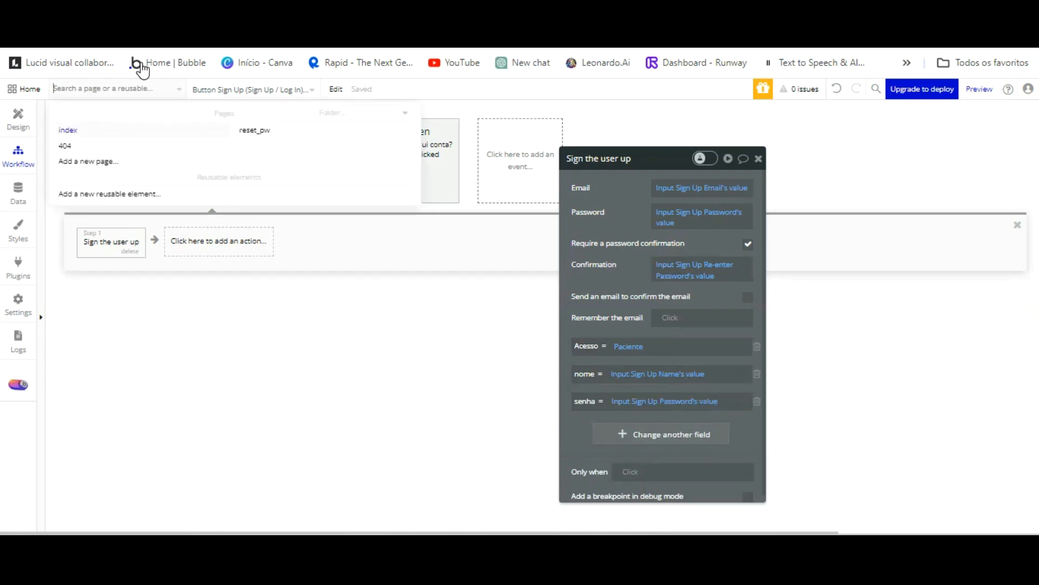
Create a new page named dashboard cloned from index.
left_click(107, 161)
left_click(540, 173)
type("dashboard")
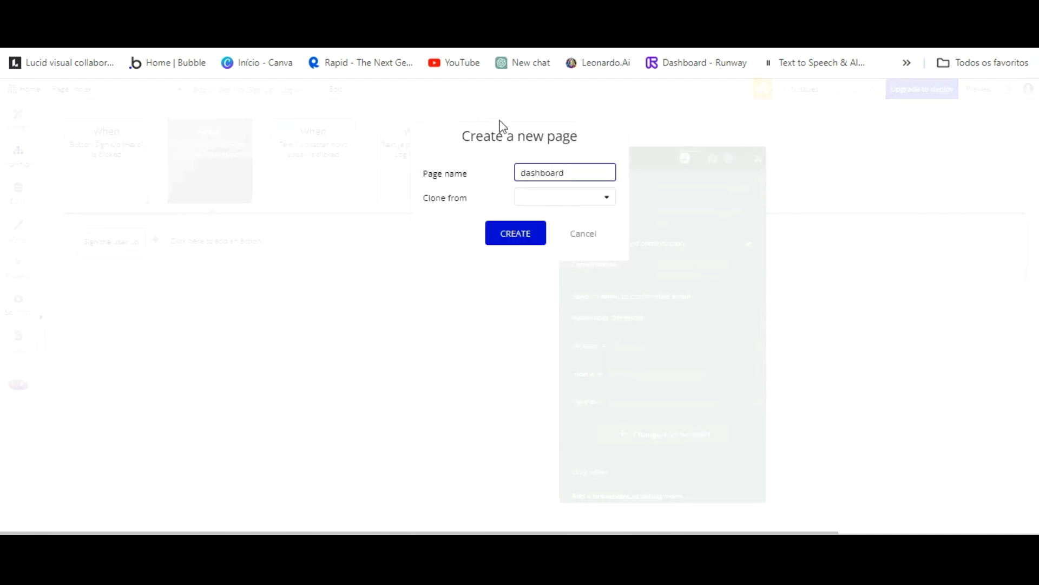
left_click(575, 196)
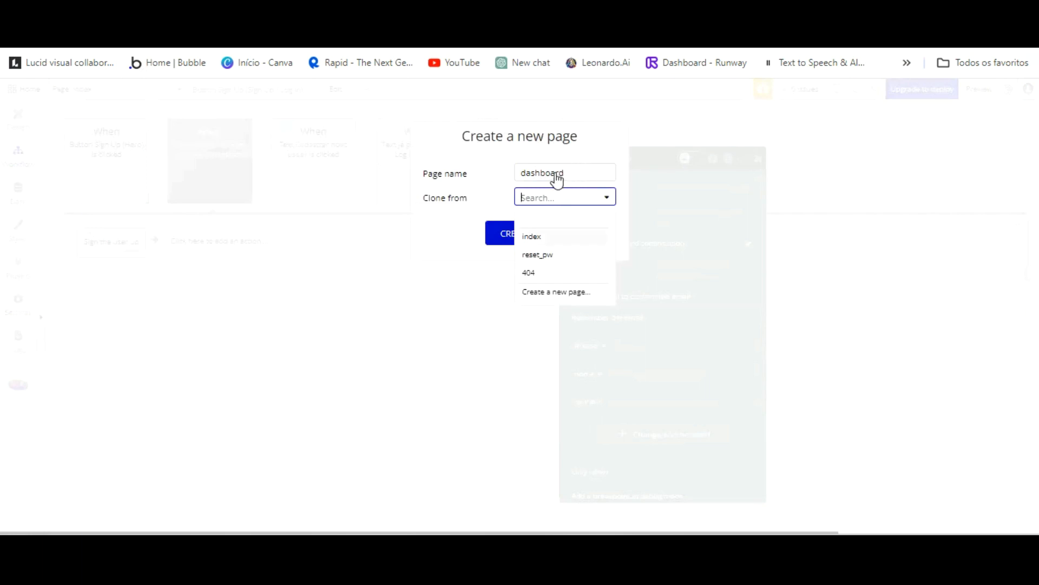
left_click(553, 233)
key("Return")
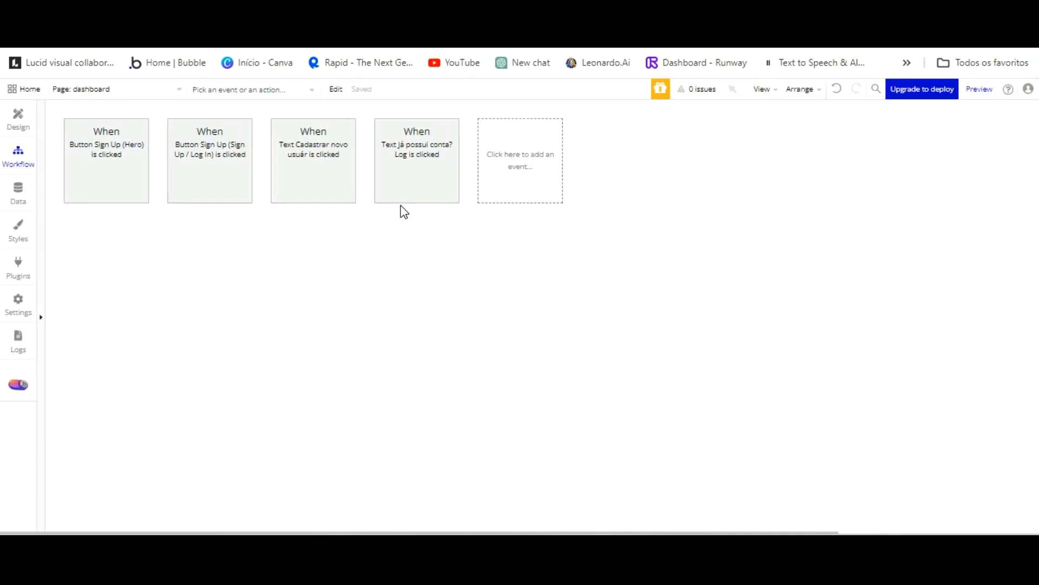
Add a Go to page step targeting dashboard after Sign the user up.
left_click(141, 89)
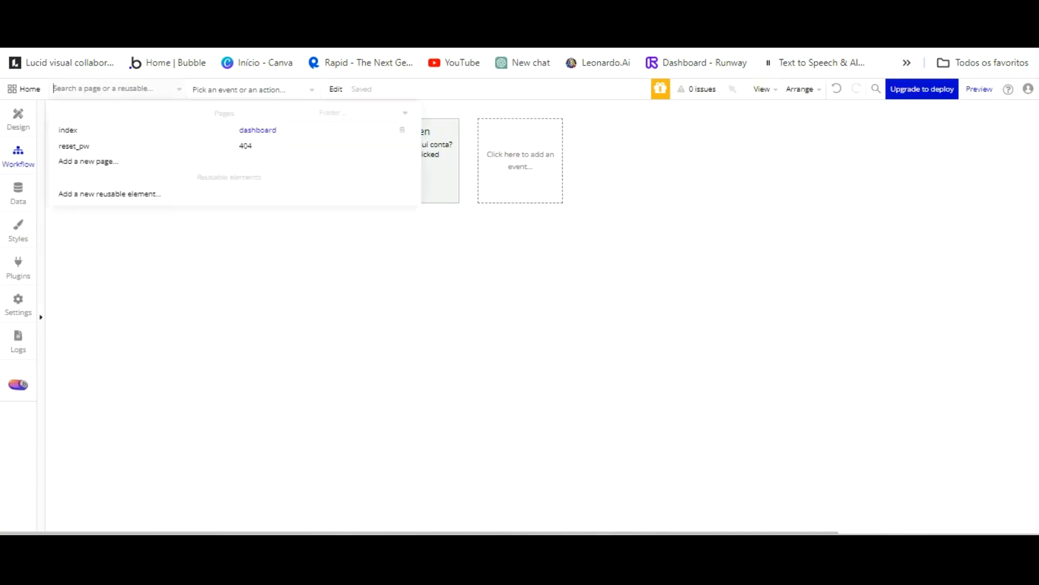
left_click(115, 127)
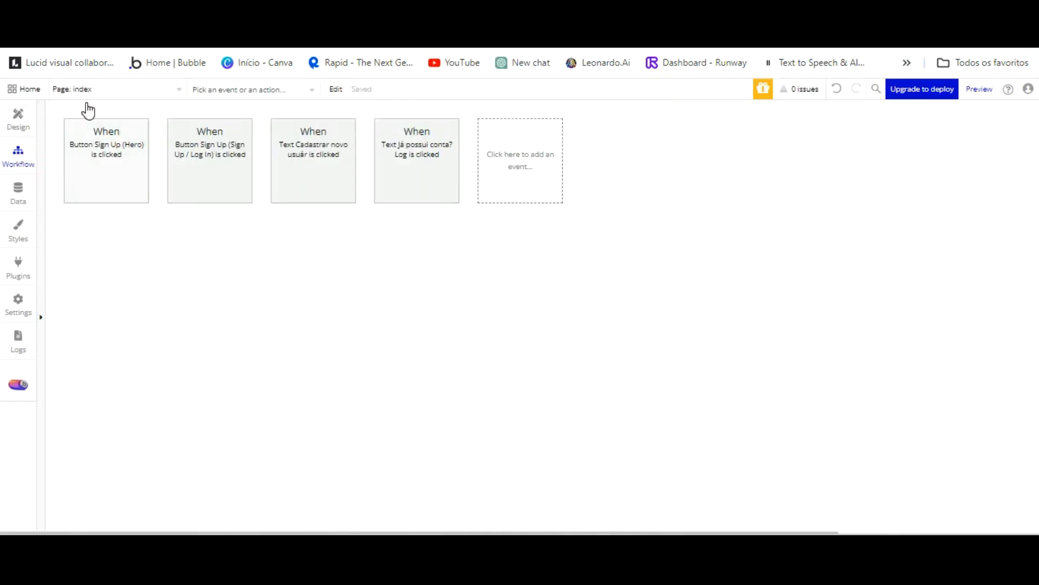
left_click(110, 124)
left_click(159, 245)
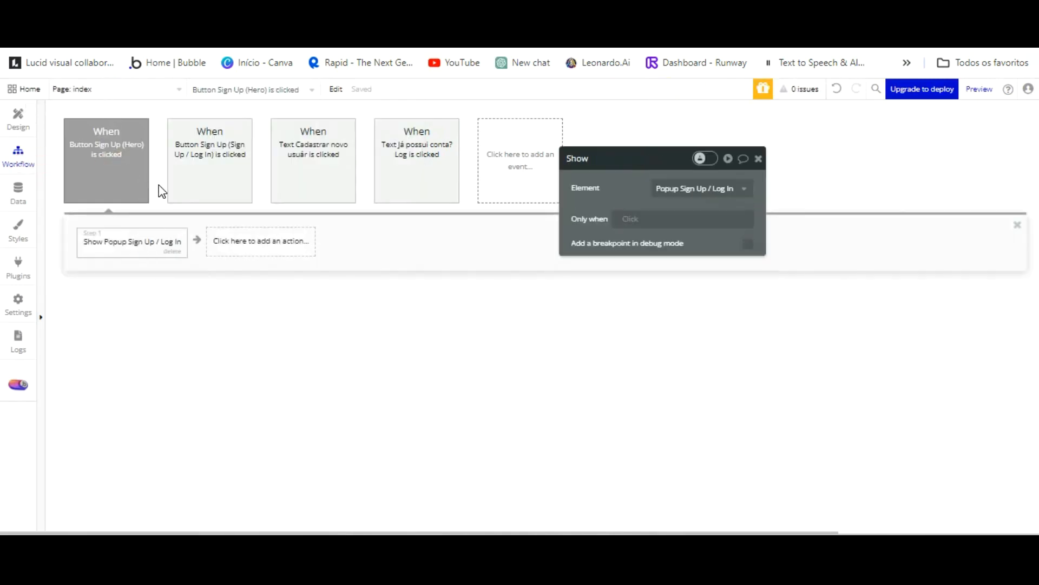
left_click(195, 162)
left_click(114, 241)
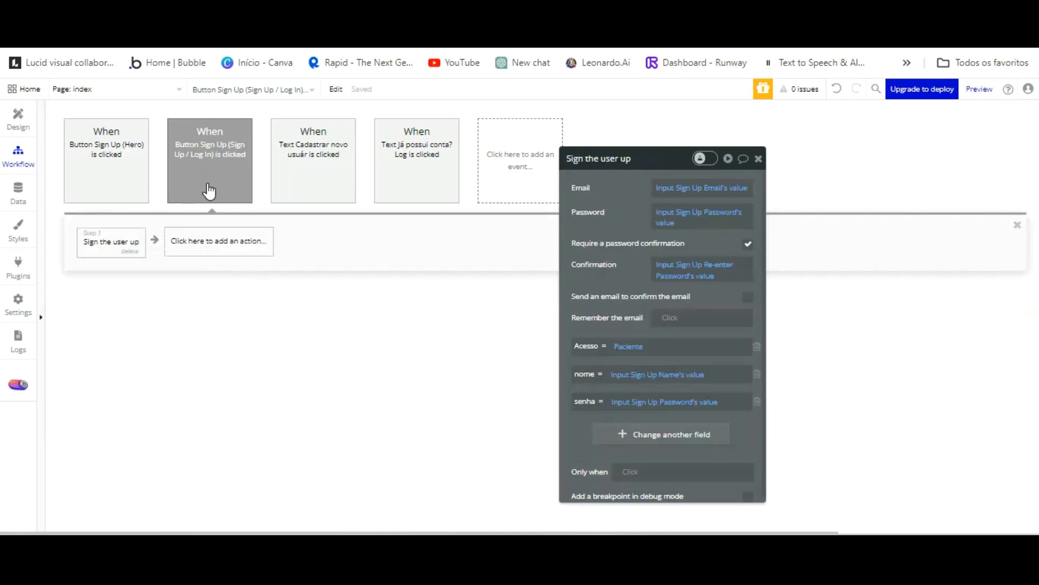
left_click(218, 241)
left_click(297, 319)
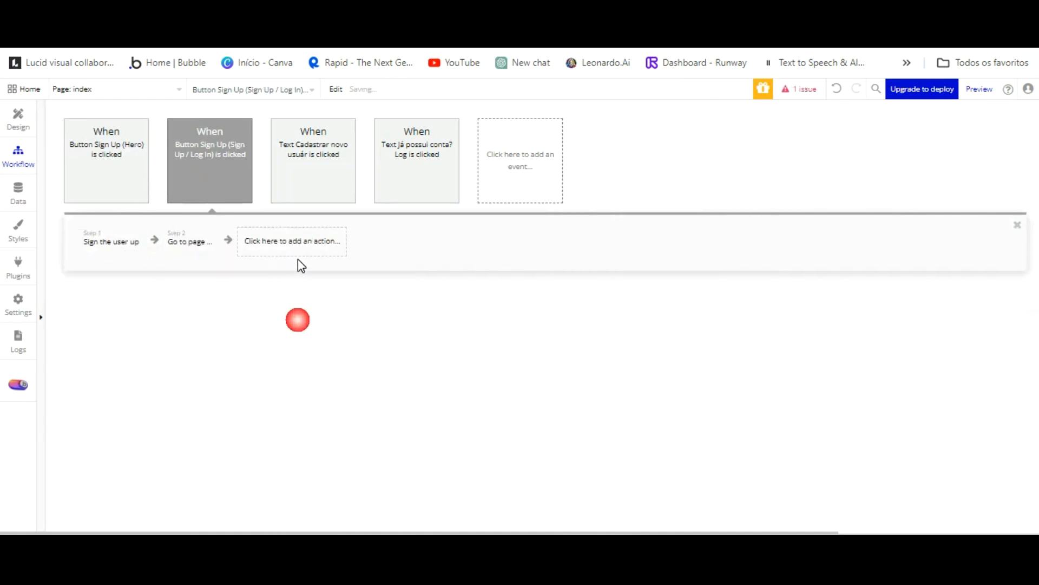
left_click(721, 186)
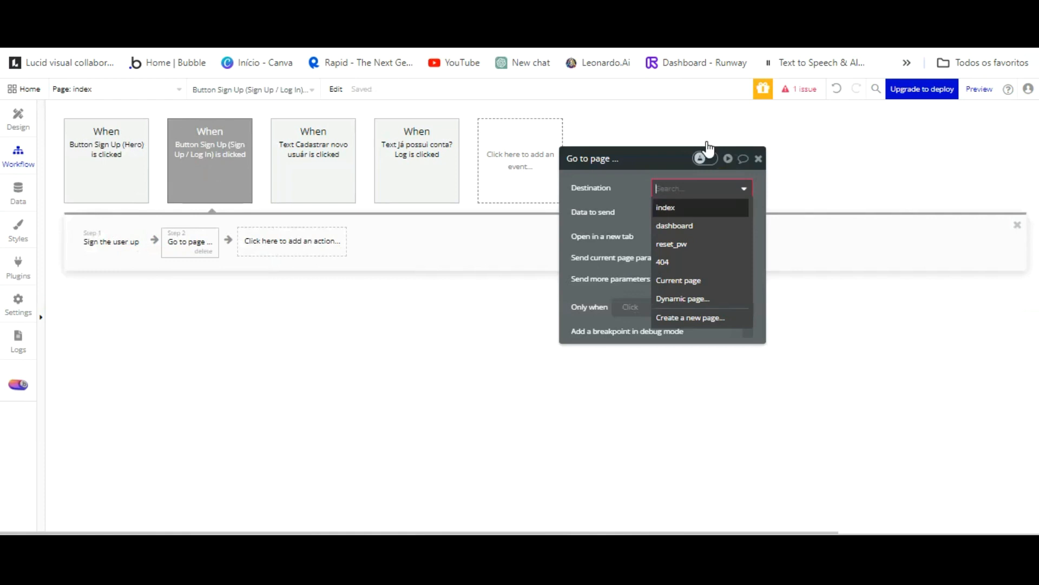
left_click(704, 219)
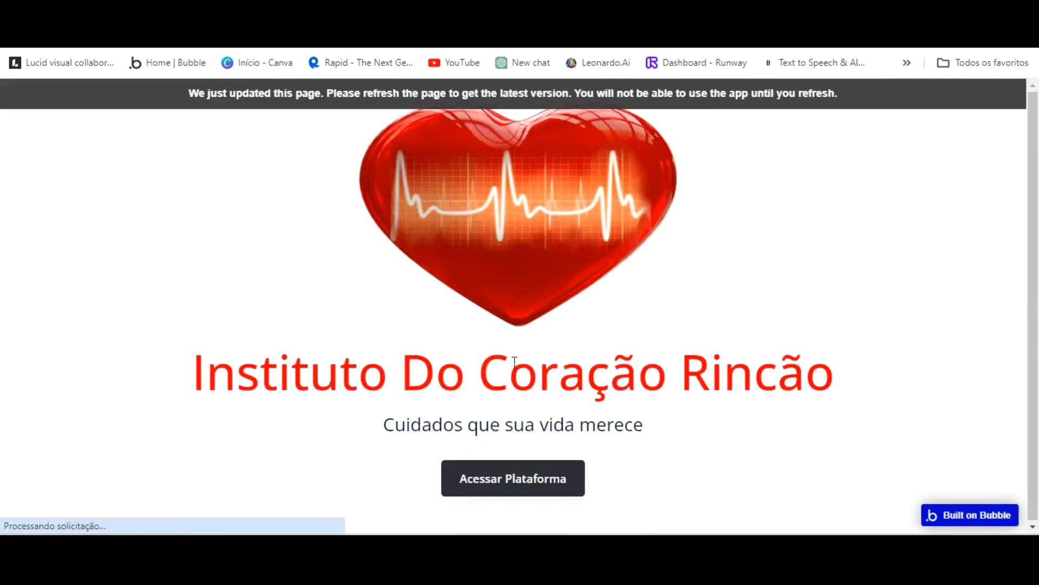
Open the Cadastre-se form in the preview and enter a test name, email and password.
left_click(542, 464)
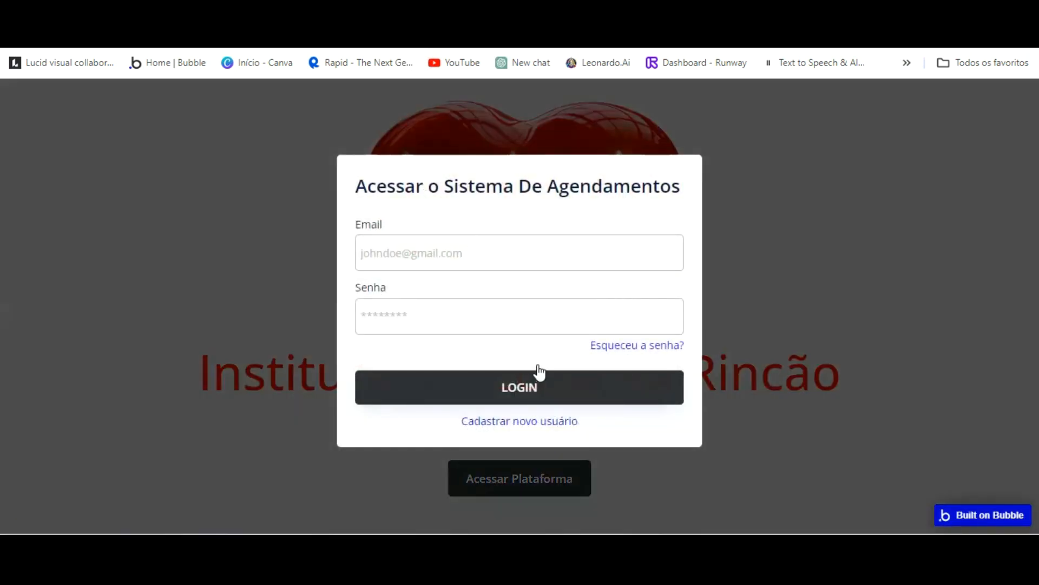
left_click(536, 421)
left_click(432, 195)
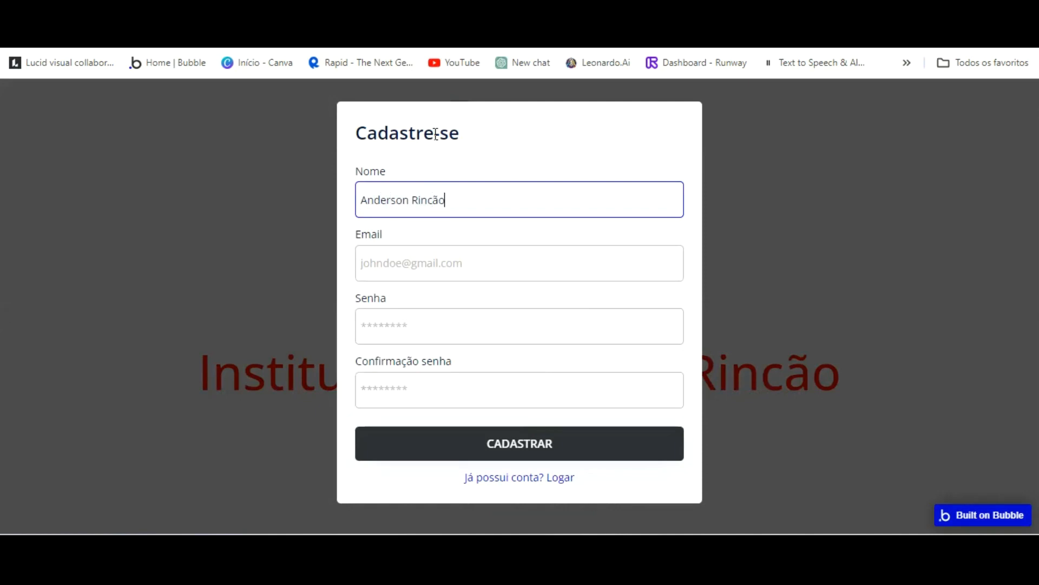
key("Tab")
type("r")
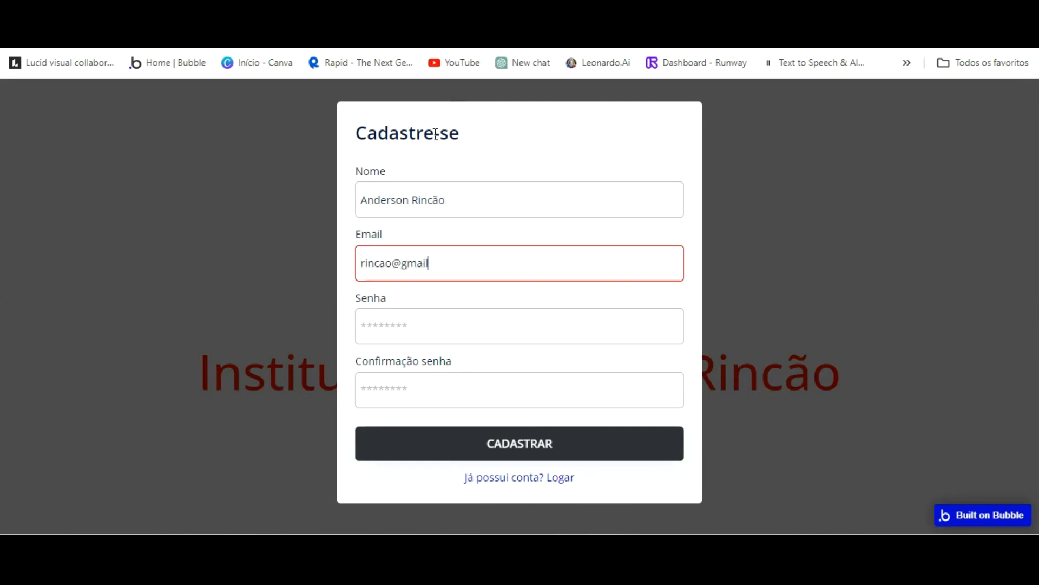
key("Tab")
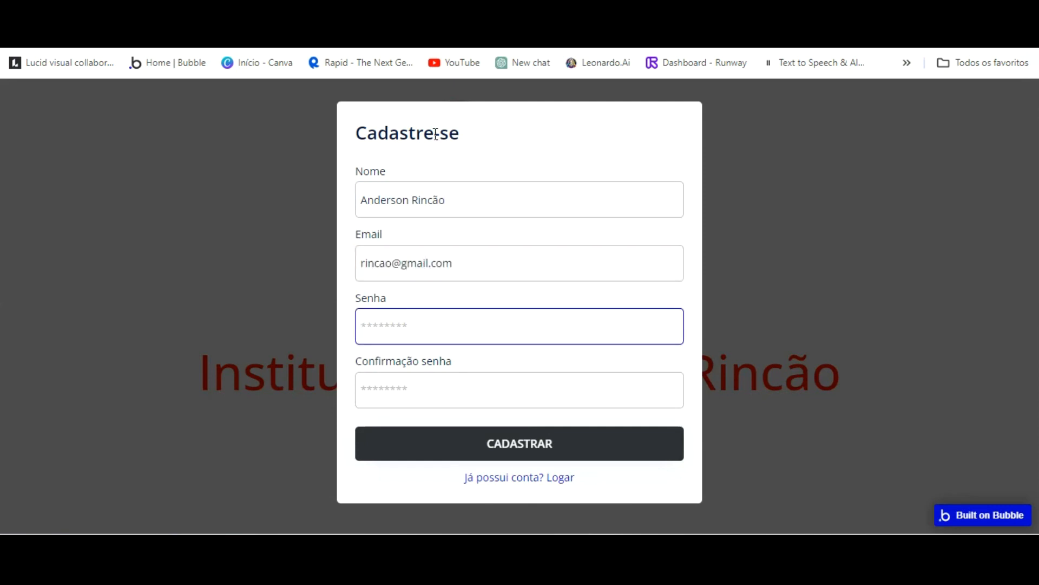
key("Tab")
type("1")
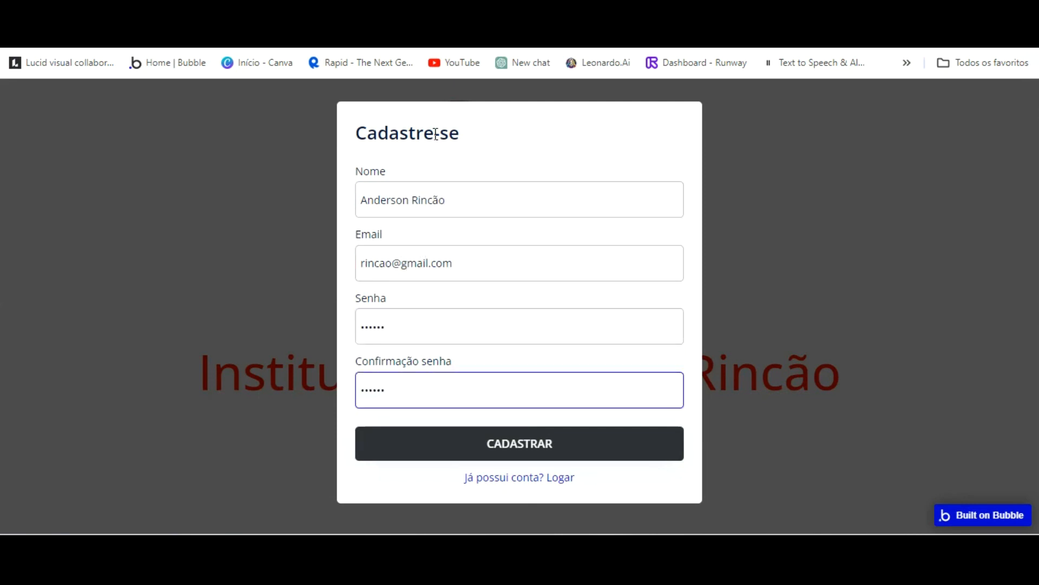
Re-enter matching Senha and confirmation, submit CADASTRAR, and dismiss the save-password prompt.
key("shift+Tab")
key("BackSpace")
type("1")
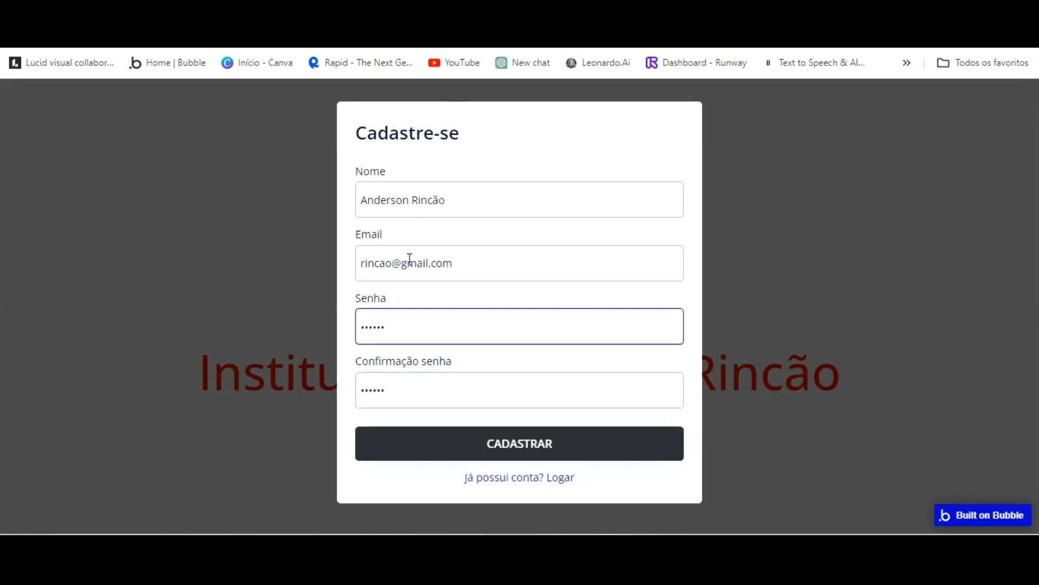
key("Tab")
type("1")
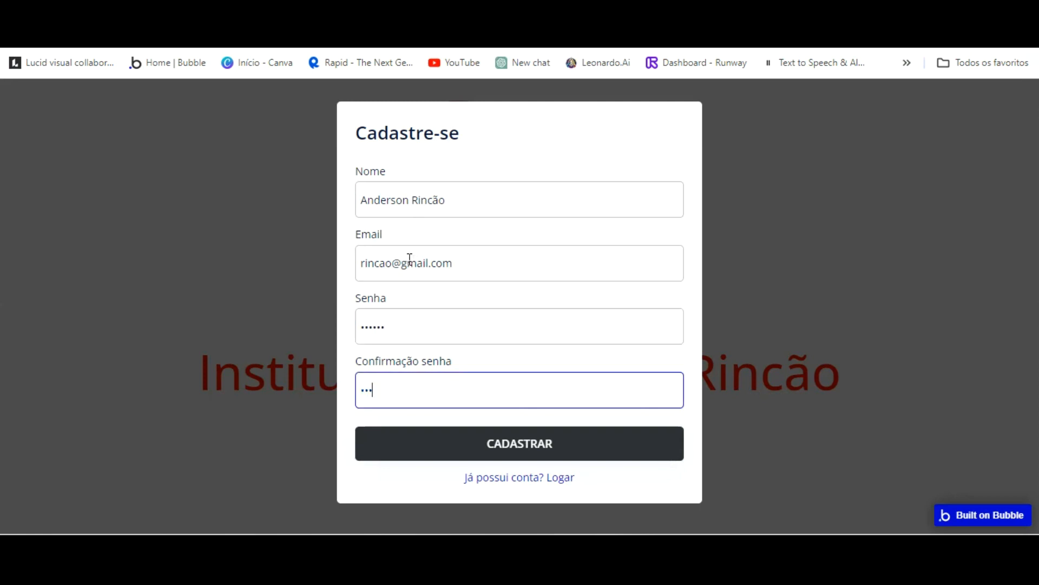
left_click(535, 438)
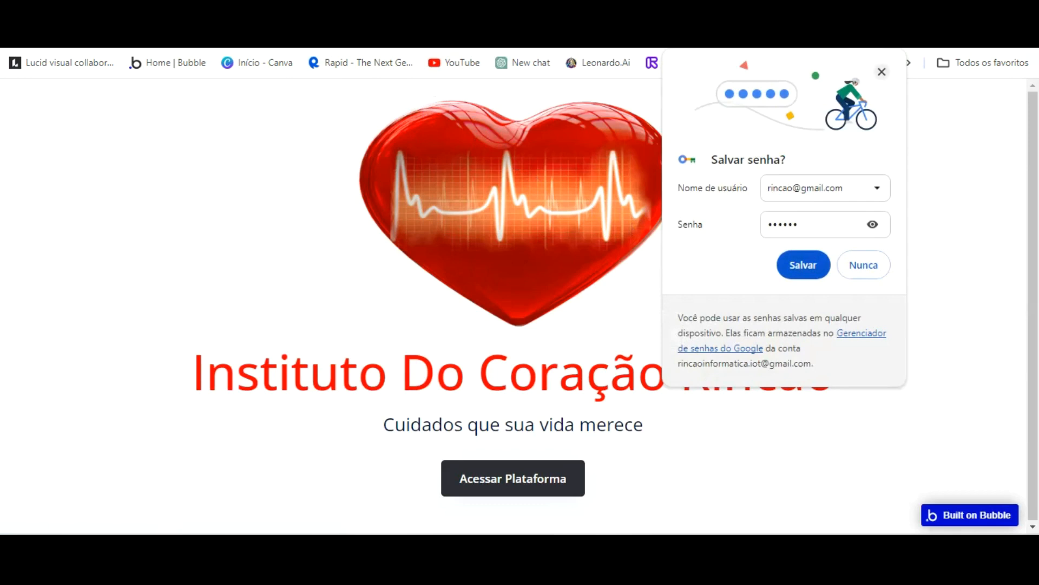
left_click(882, 71)
Open the dashboard page in the Design tab.
key("ctrl+shift+Tab")
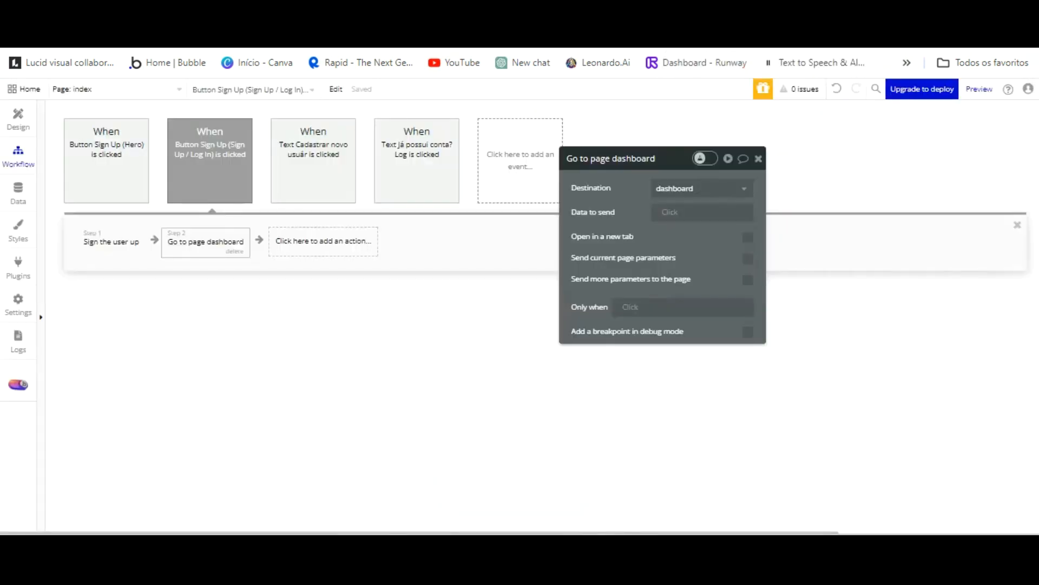
left_click(125, 89)
left_click(241, 130)
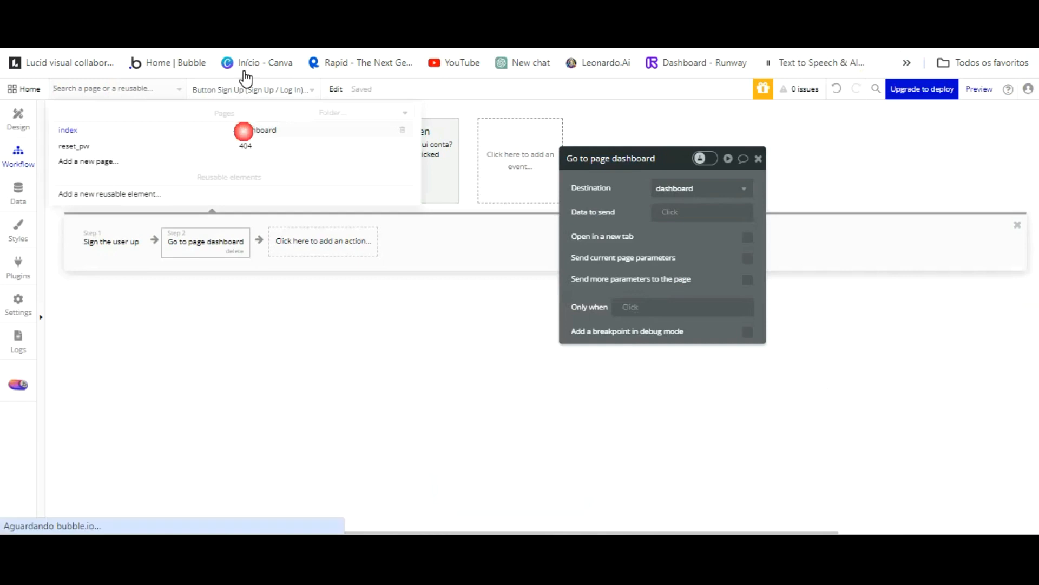
left_click(17, 119)
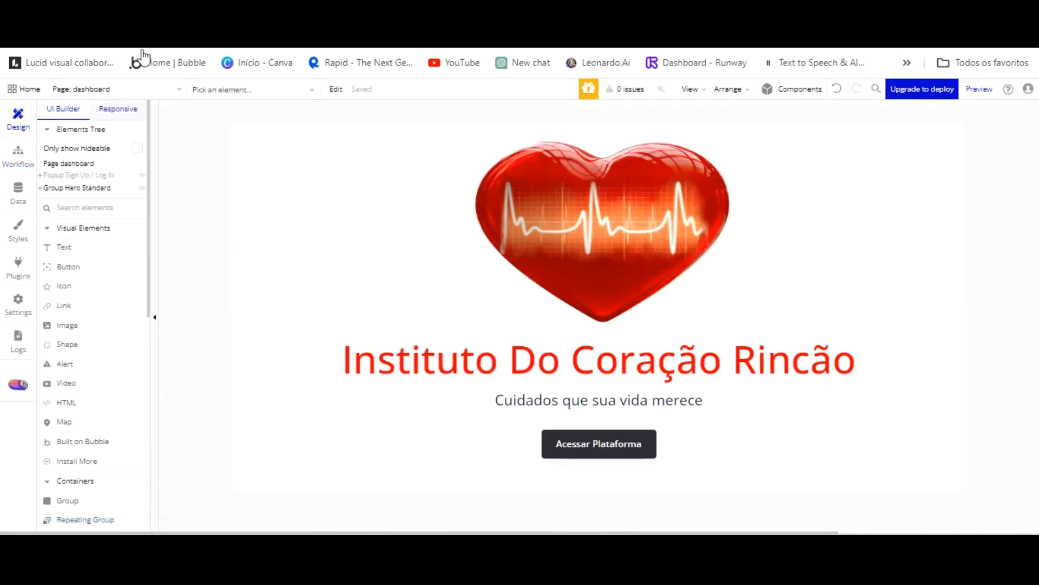
left_click(167, 86)
left_click(125, 128)
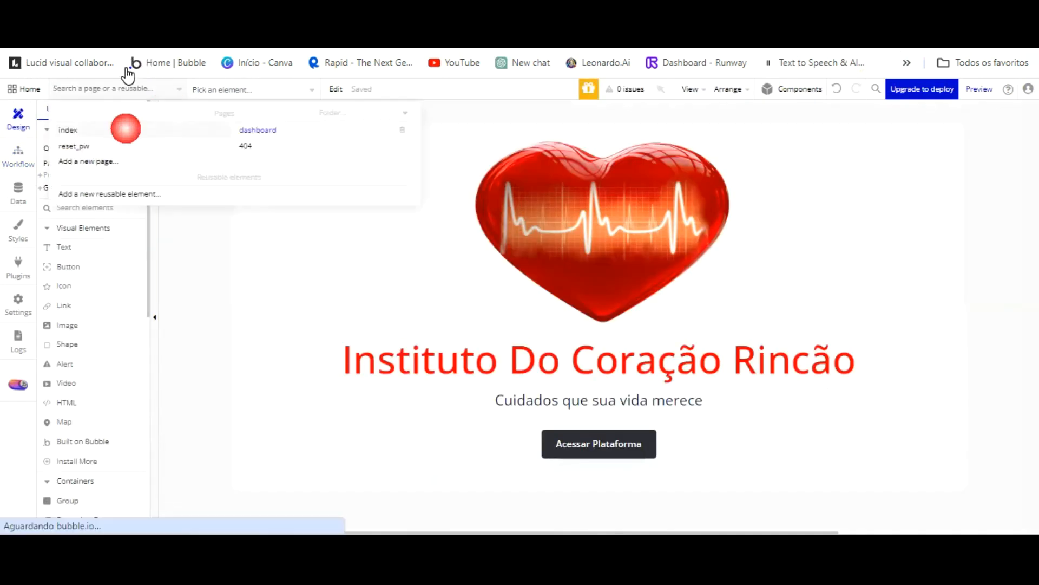
left_click(157, 89)
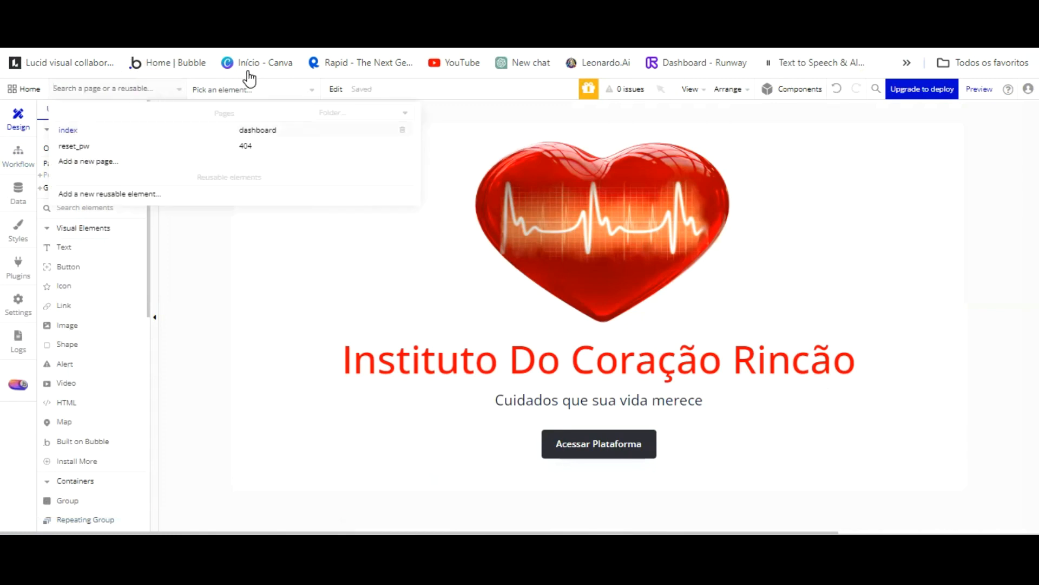
left_click(247, 130)
Delete the heart image, title and inner container from the dashboard's hero group.
left_click(479, 169)
key("Delete")
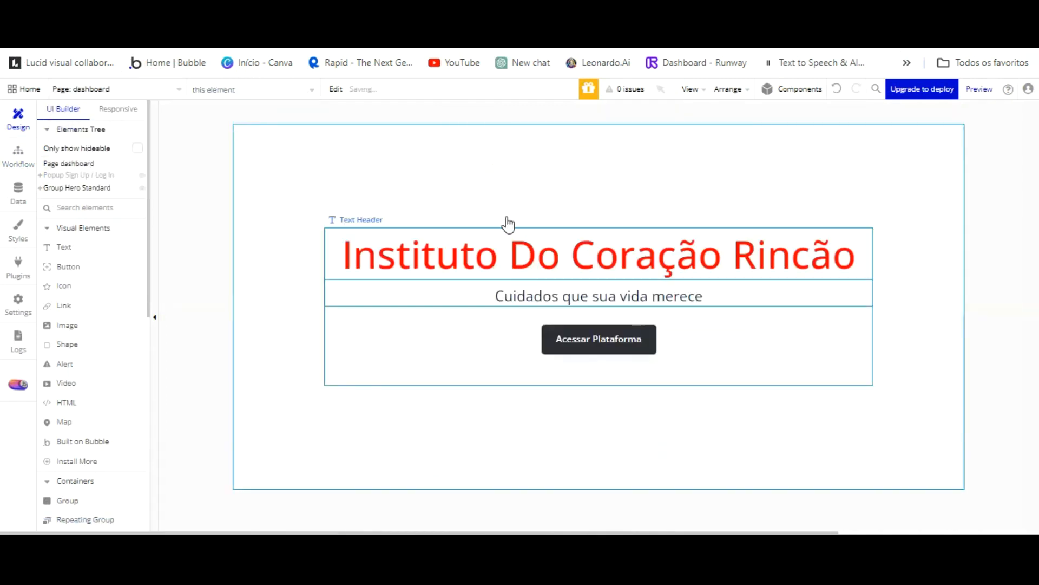
key("Delete")
left_click(508, 281)
key("Delete")
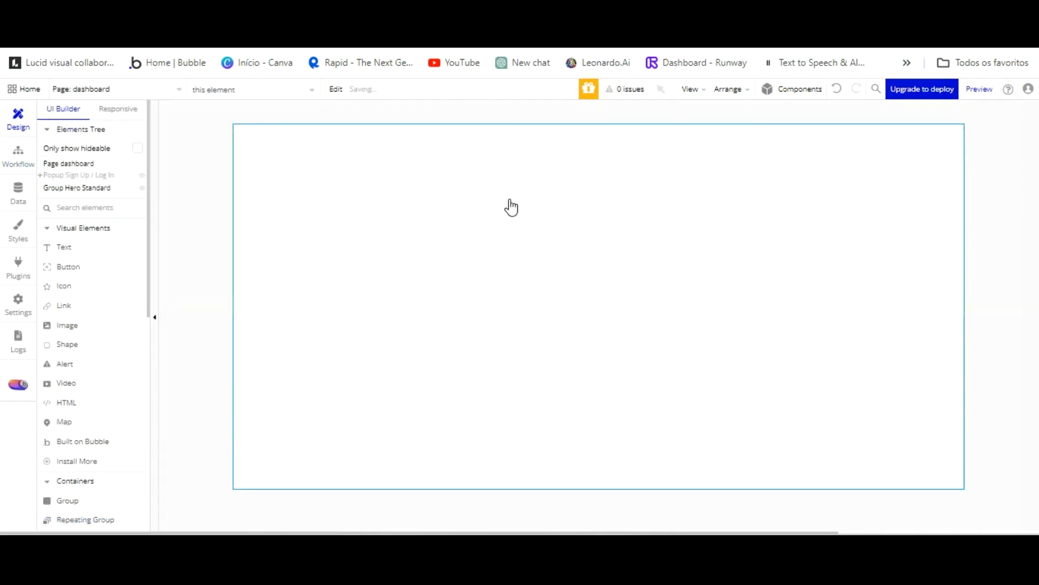
left_click(510, 252)
left_click(431, 175)
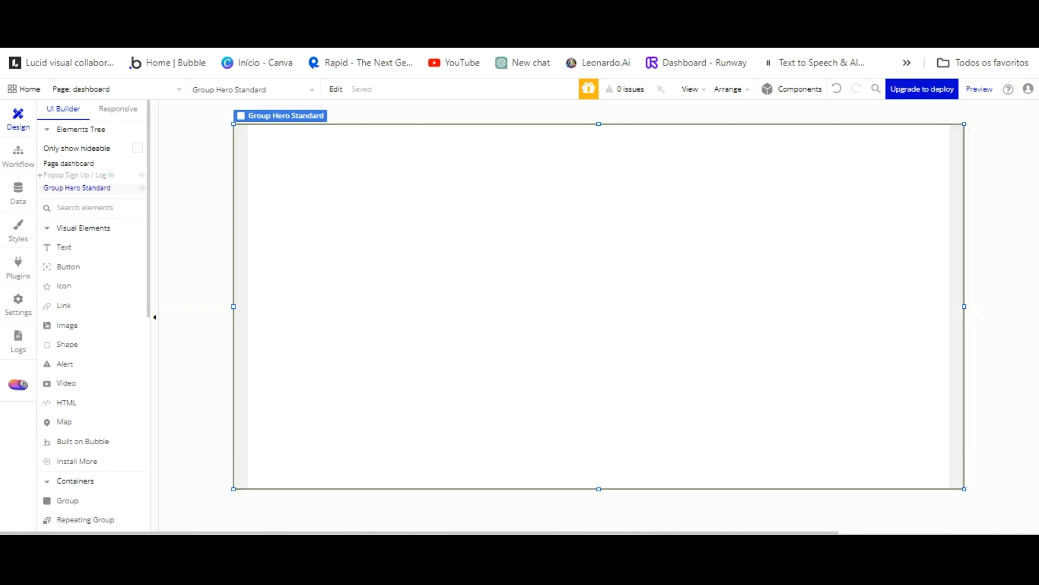
Reload the app preview and select the sign-in form's LOGIN button.
left_click(271, 15)
key("F5")
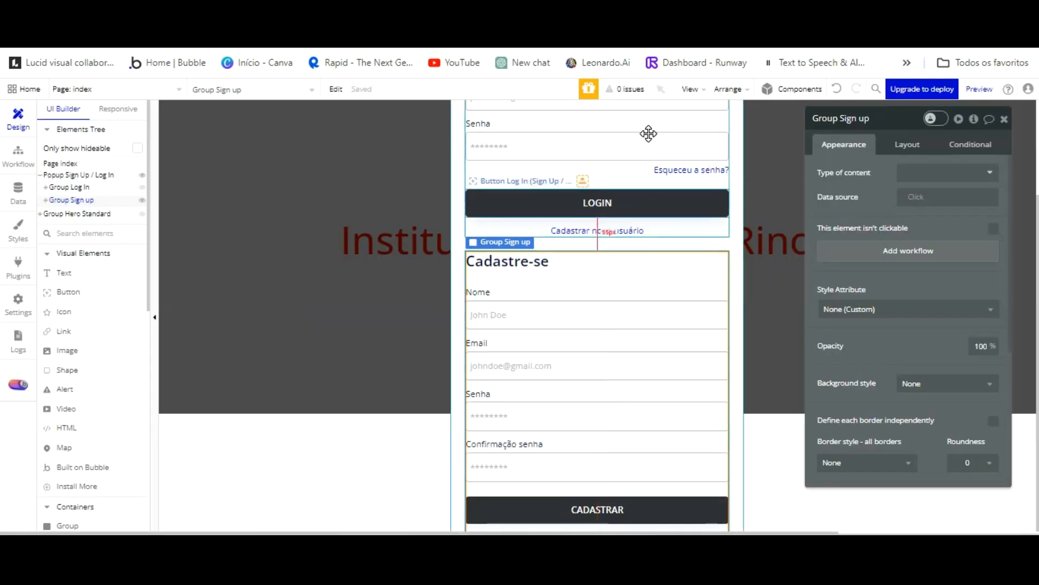
left_click(649, 202)
Add 'Log the user in' to the LOGIN click workflow, using Input Log In Email's value as email.
left_click(914, 225)
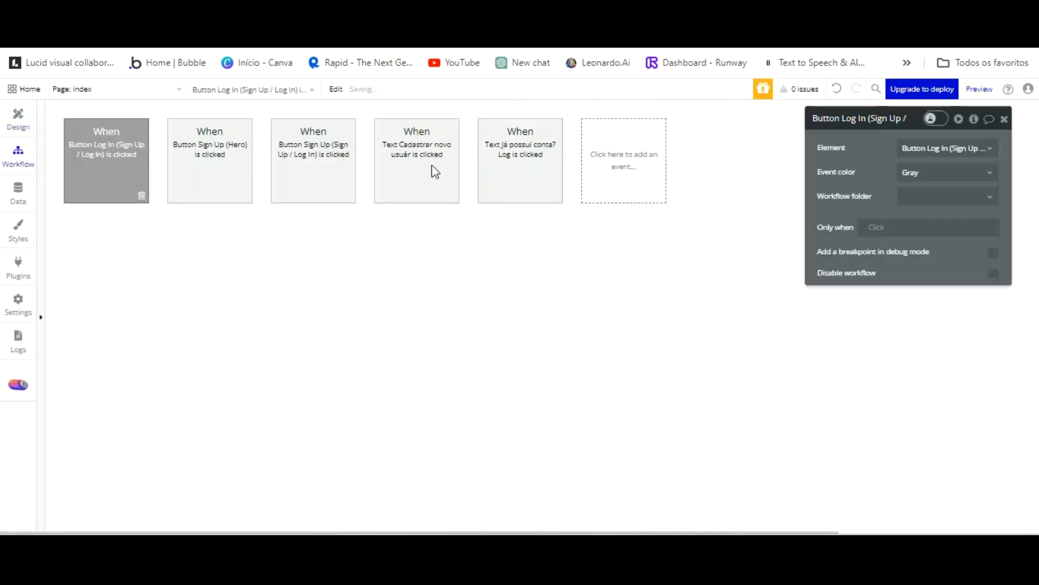
left_click(112, 240)
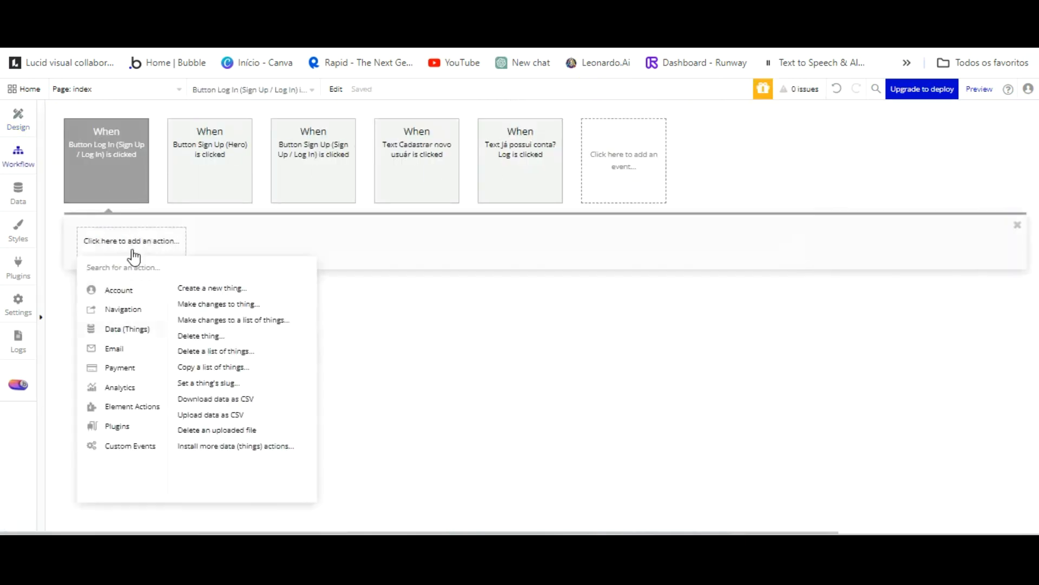
left_click(203, 304)
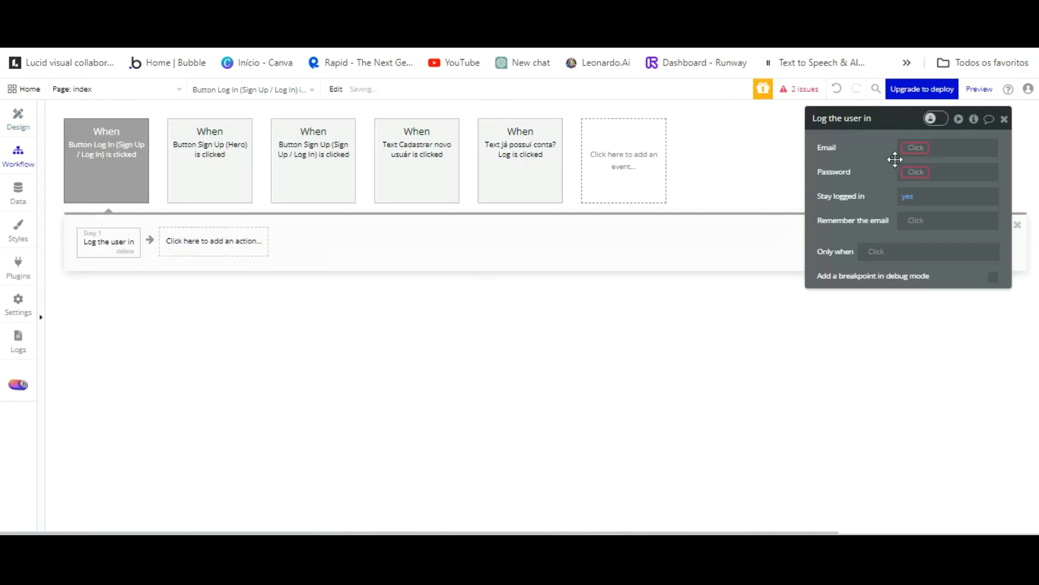
left_click(920, 147)
scroll(975, 260, "down", 5)
scroll(986, 266, "down", 3)
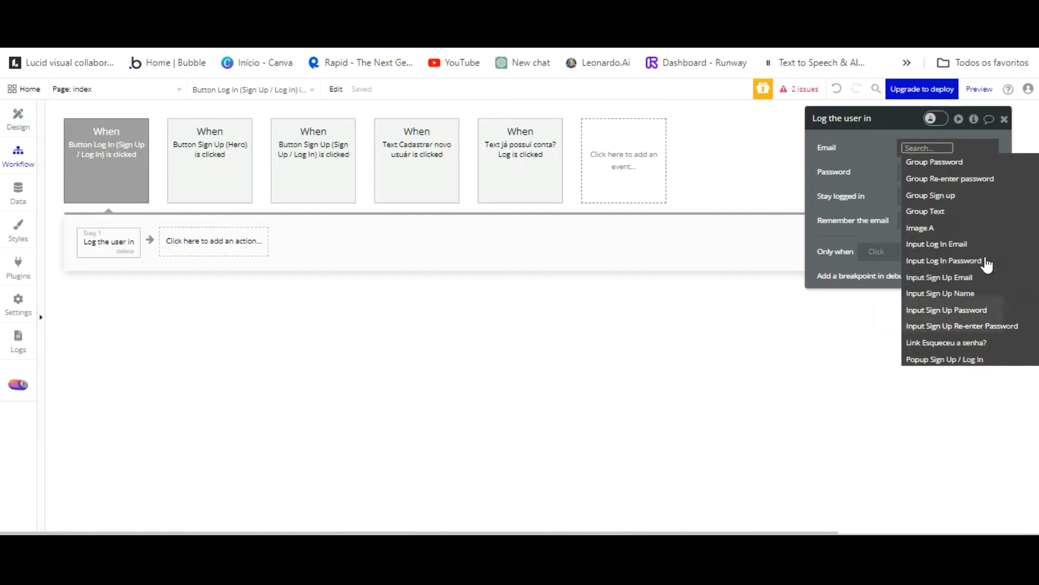
left_click(936, 244)
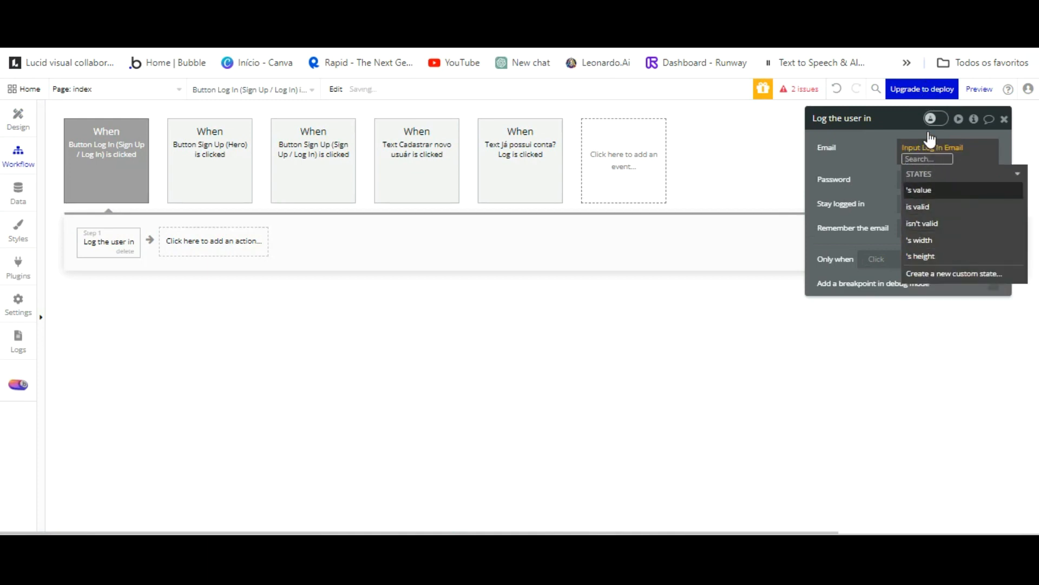
left_click(915, 173)
left_click(877, 99)
Set the login password to Input Log In Password's value.
left_click(912, 171)
scroll(958, 261, "down", 5)
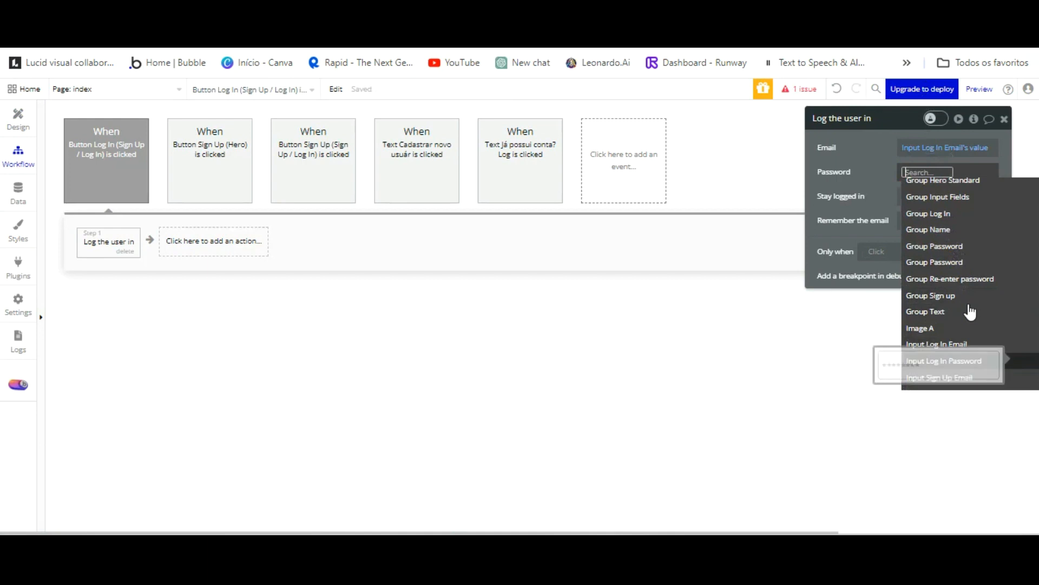
left_click(943, 361)
left_click(924, 203)
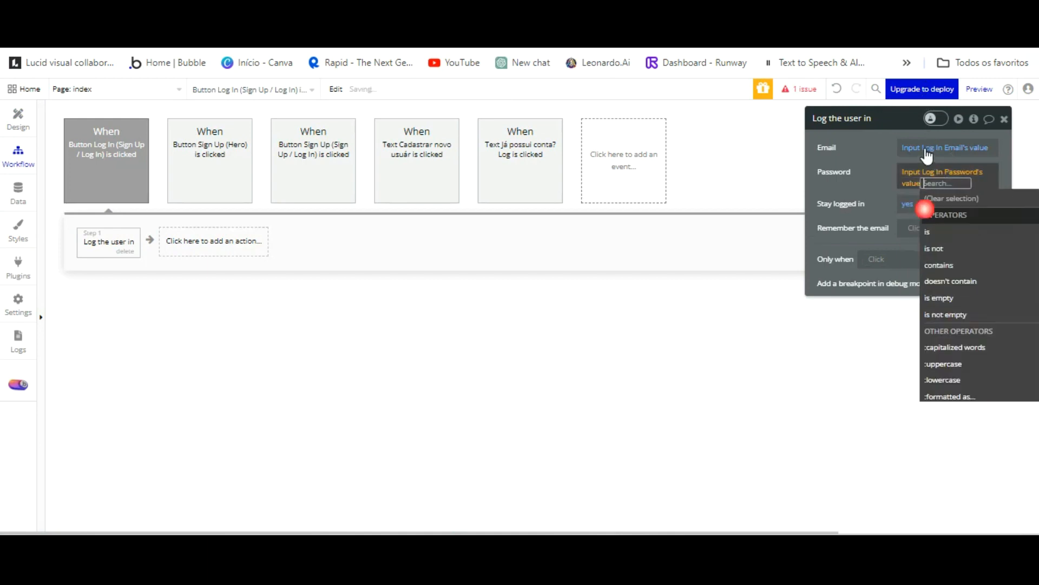
left_click(889, 190)
Add a 'Go to page dashboard' step after logging in.
left_click(190, 241)
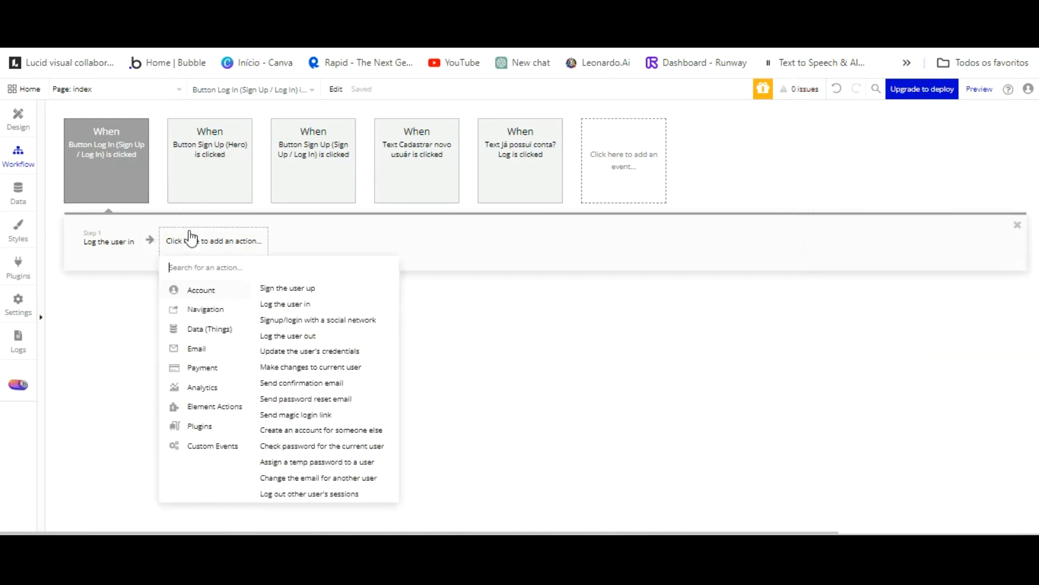
left_click(282, 288)
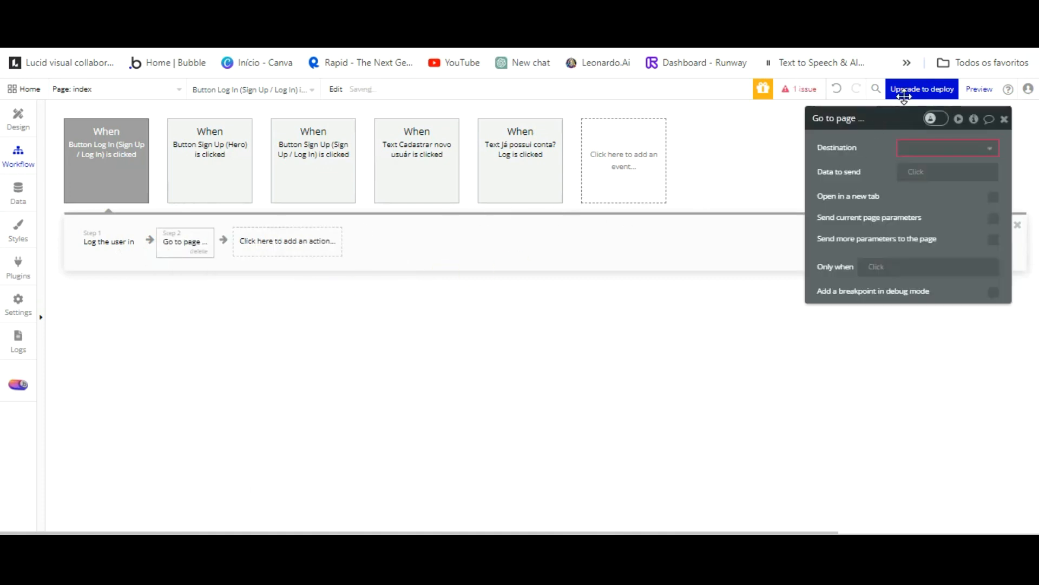
left_click(974, 150)
left_click(920, 186)
Refresh the app preview and open the login popup to test it.
left_click(980, 89)
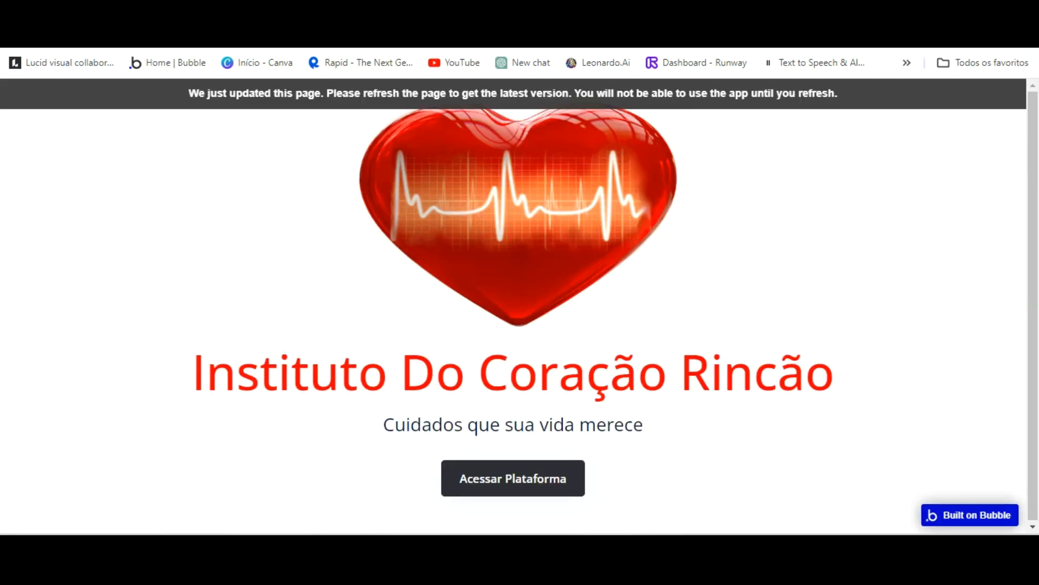
left_click(346, 87)
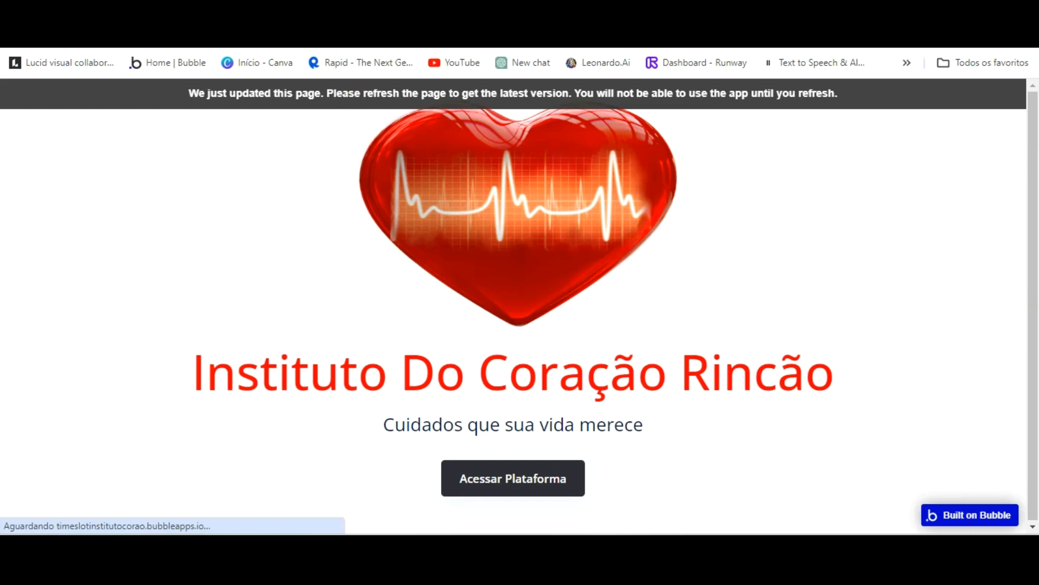
left_click(452, 378)
Add a Set focus step targeting Input Log In Email to the hero sign-up workflow, then reload the preview.
left_click(103, 11)
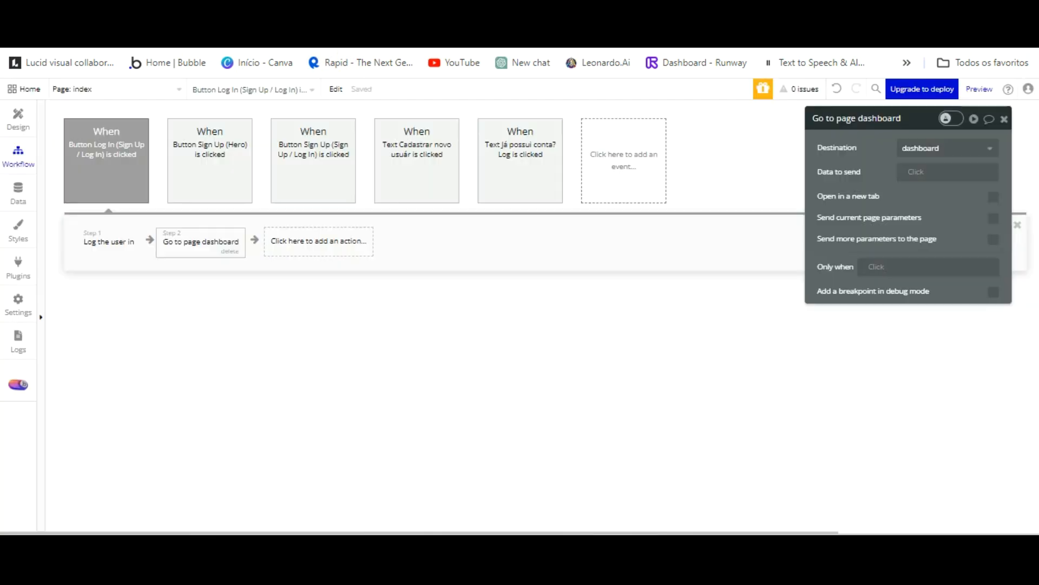
left_click(101, 152)
left_click(217, 161)
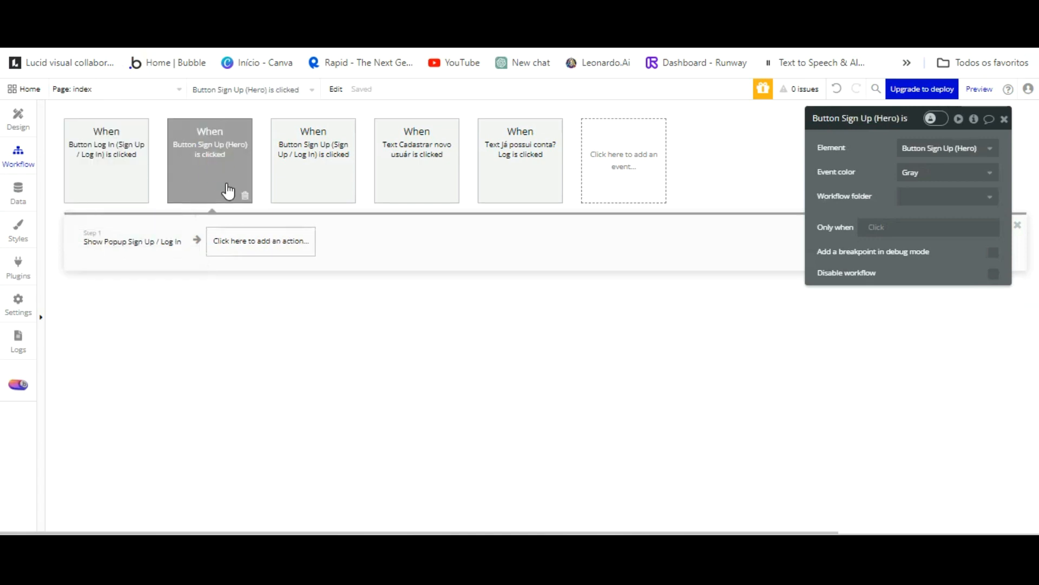
left_click(231, 243)
mouse_move(276, 439)
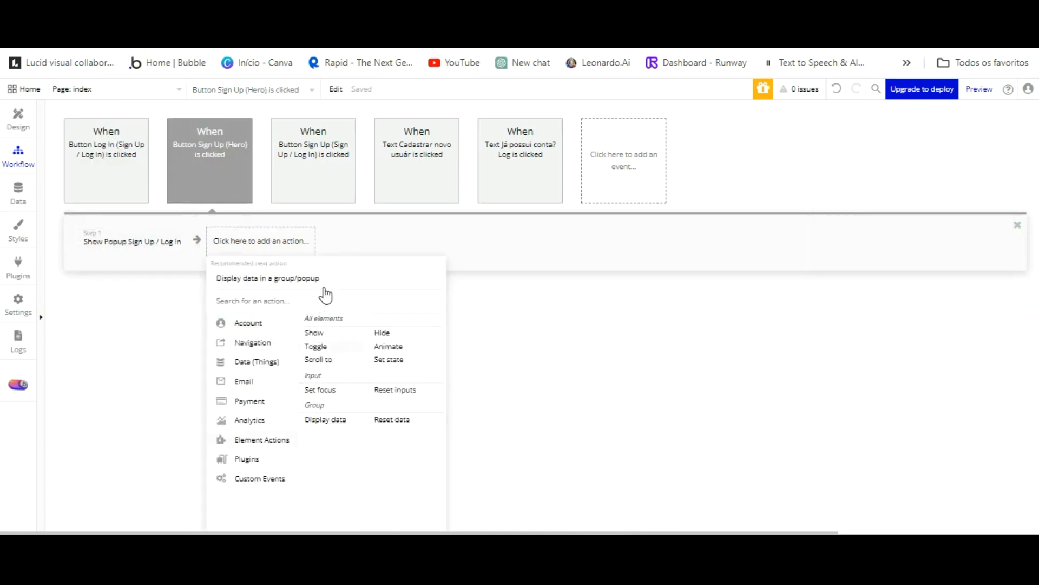
left_click(320, 389)
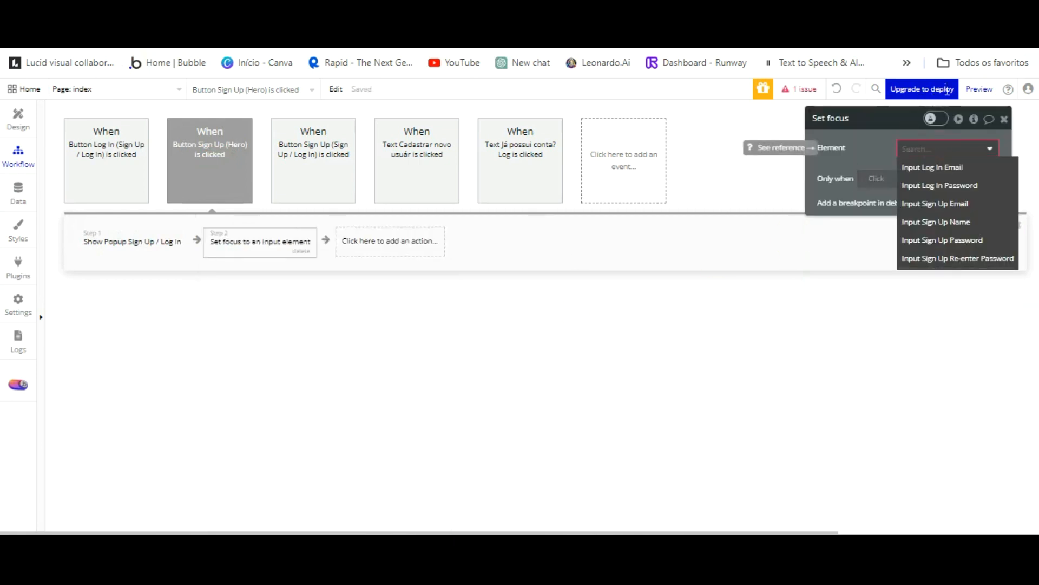
left_click(954, 166)
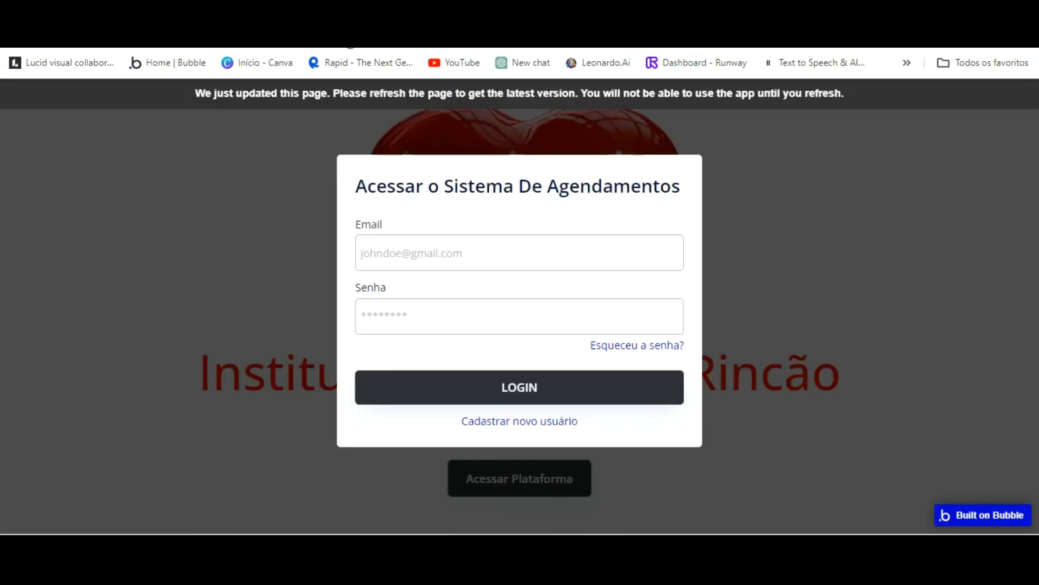
left_click(352, 104)
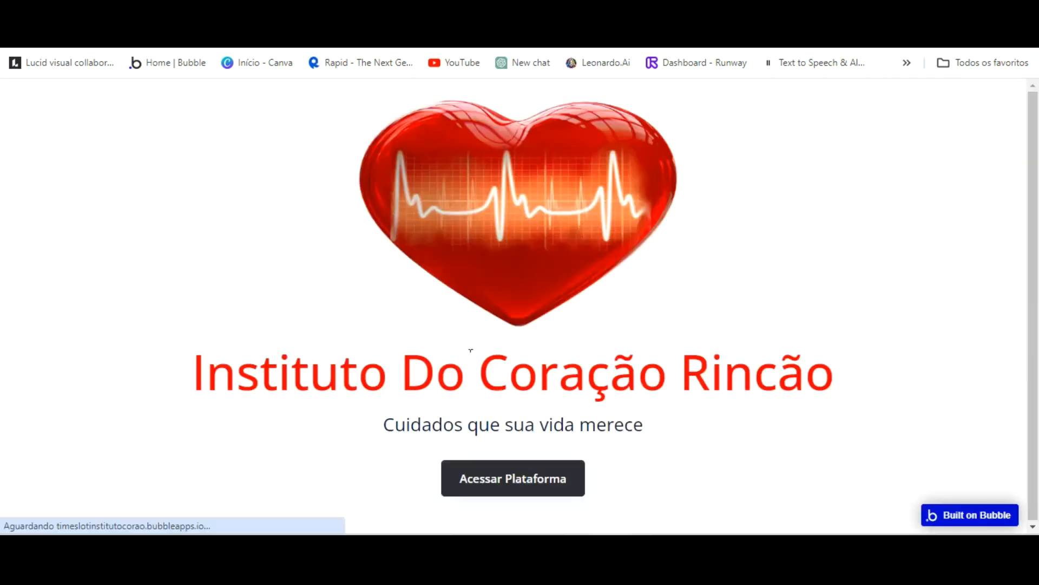
Open the login popup, enter the test account's email and password, and submit.
left_click(492, 479)
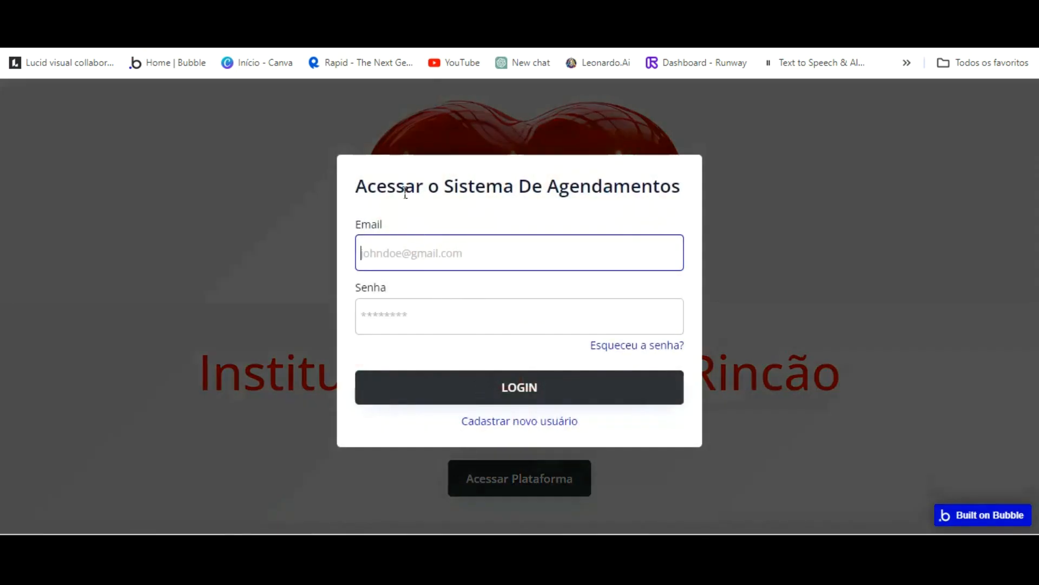
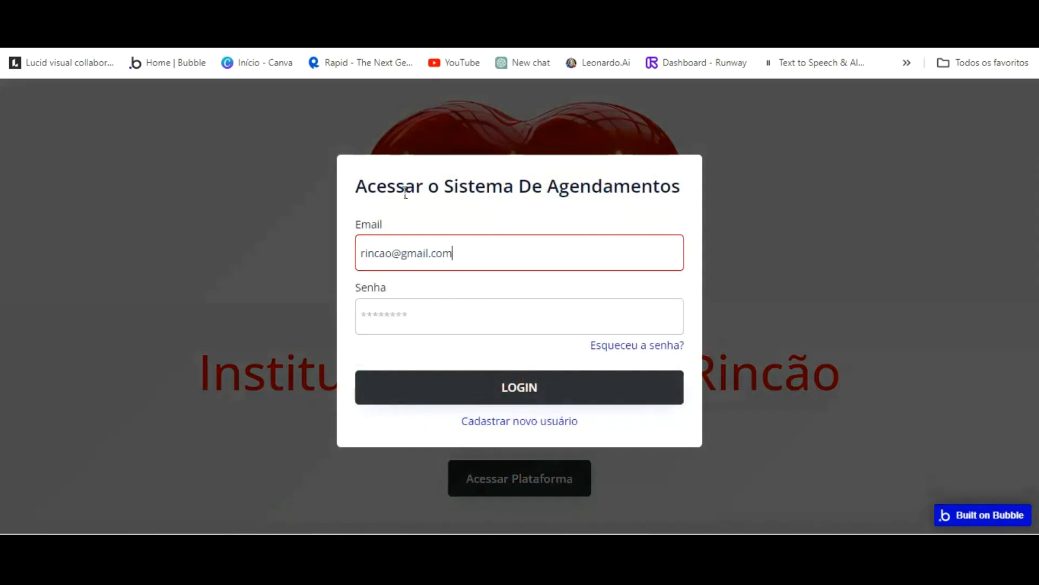
key("Tab")
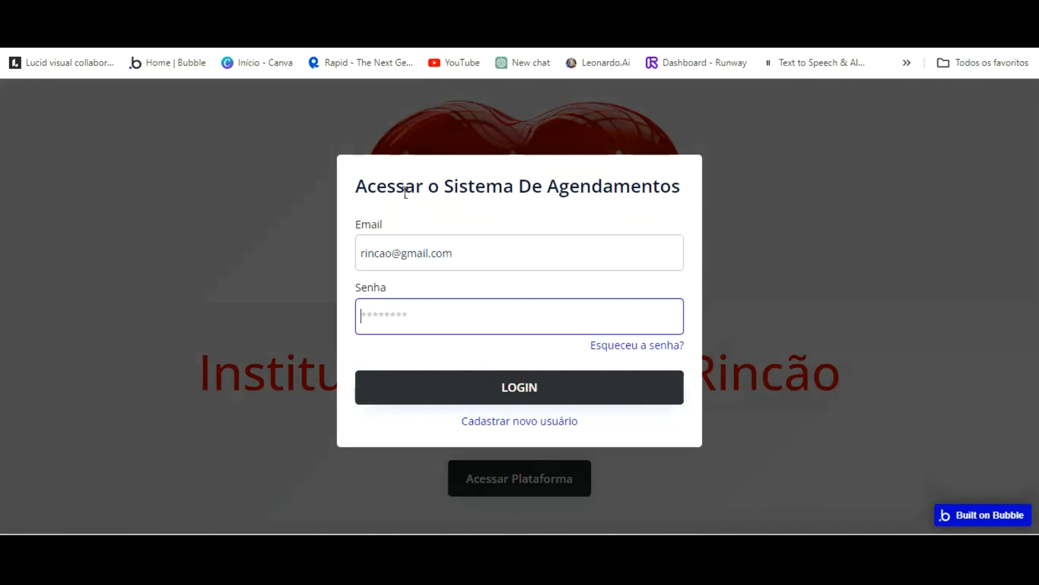
key("Return")
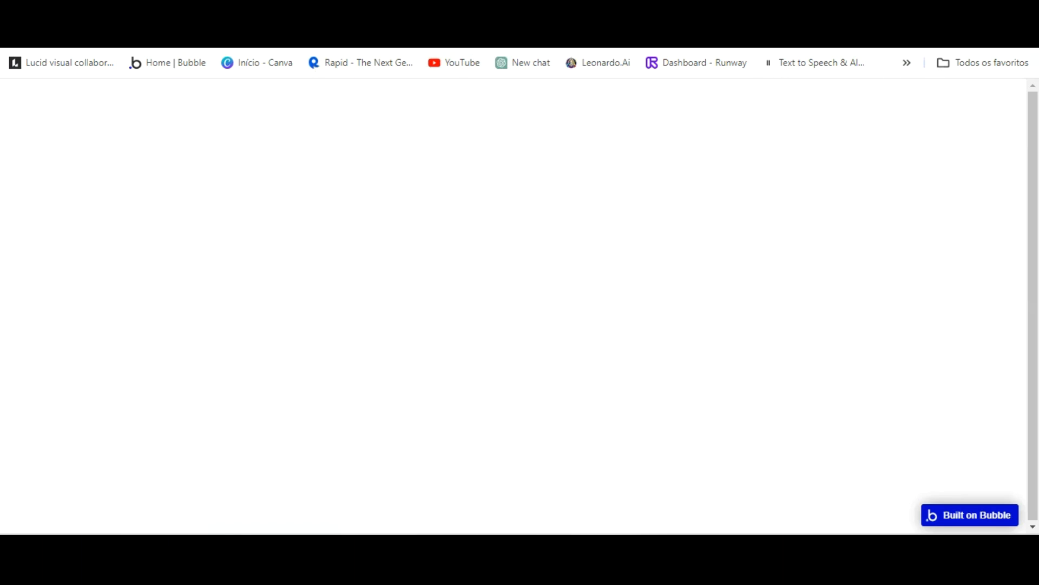
Draw the header group Group Cabecalho dashboard, sized 1200 by 80, at the page's top edge.
left_click_drag(236, 69, 954, 123)
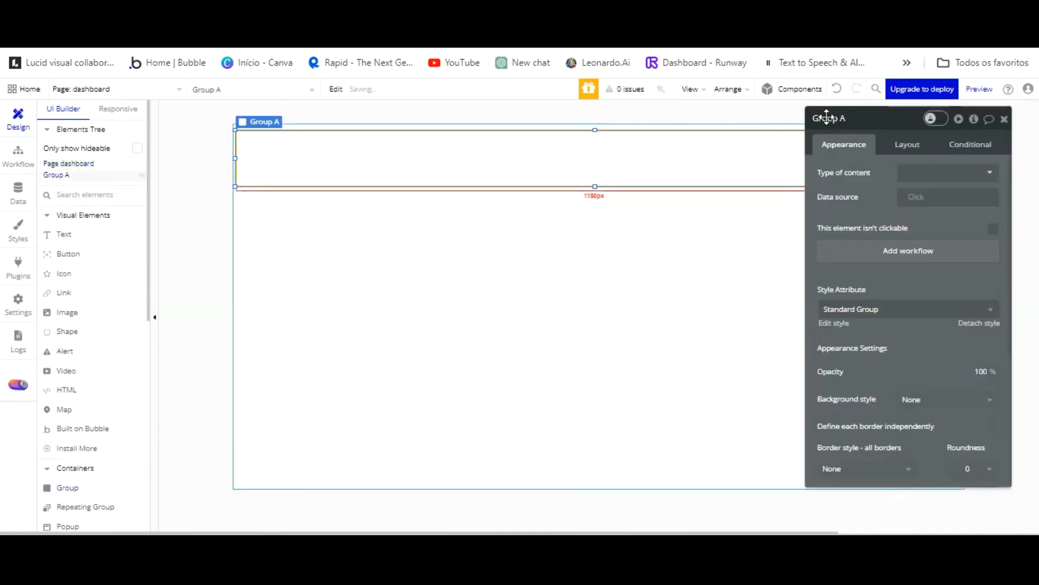
left_click(906, 144)
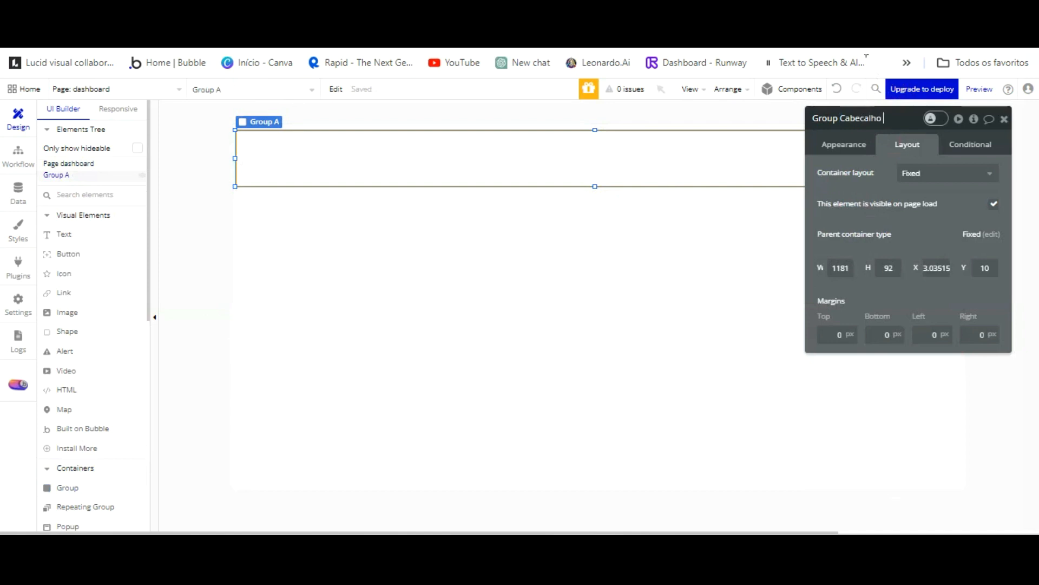
type("oard")
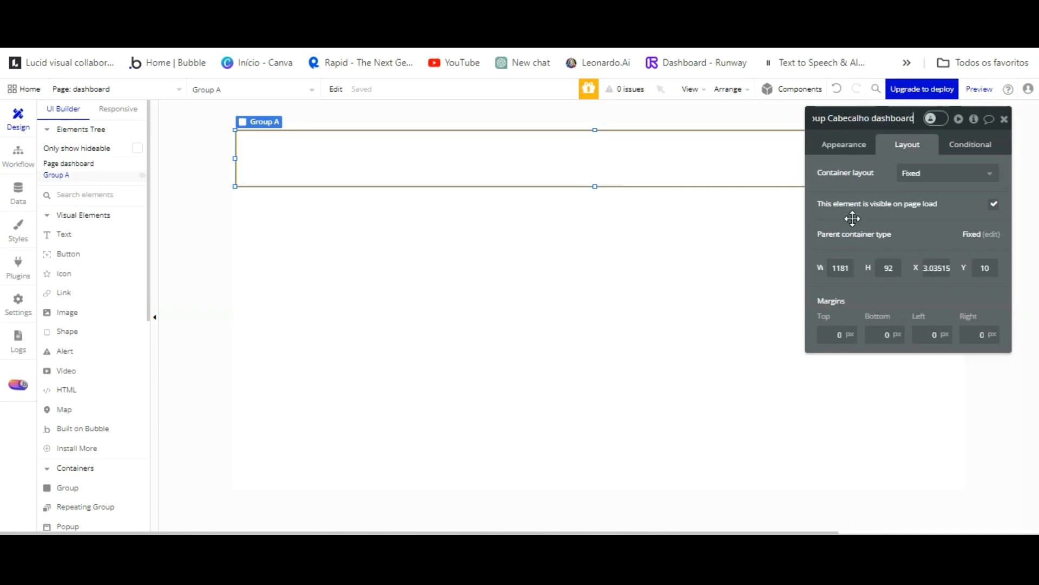
left_click_drag(850, 268, 801, 268)
type("1200")
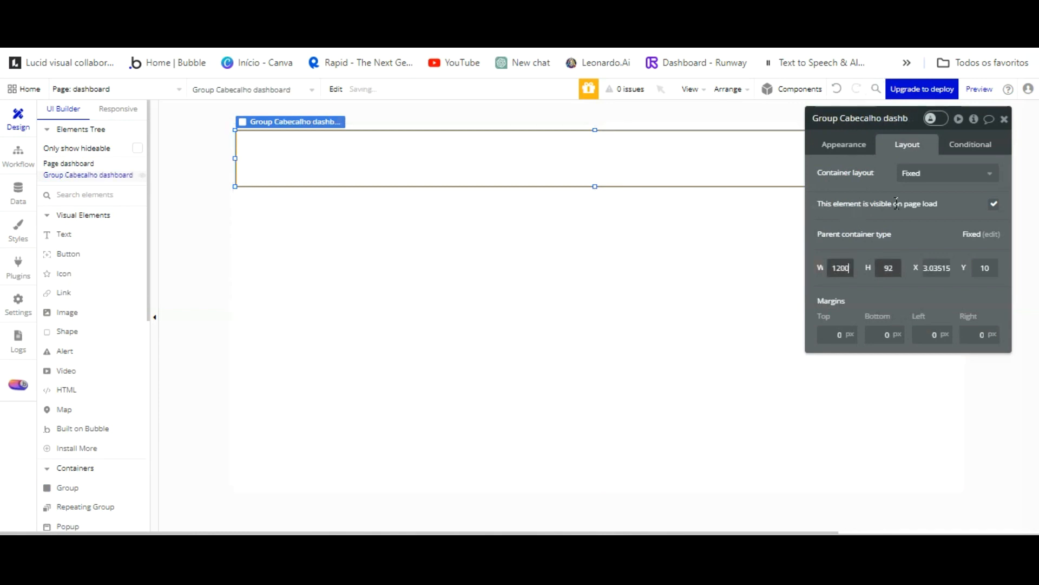
key("Tab")
left_click(881, 236)
left_click(747, 147)
left_click(823, 153)
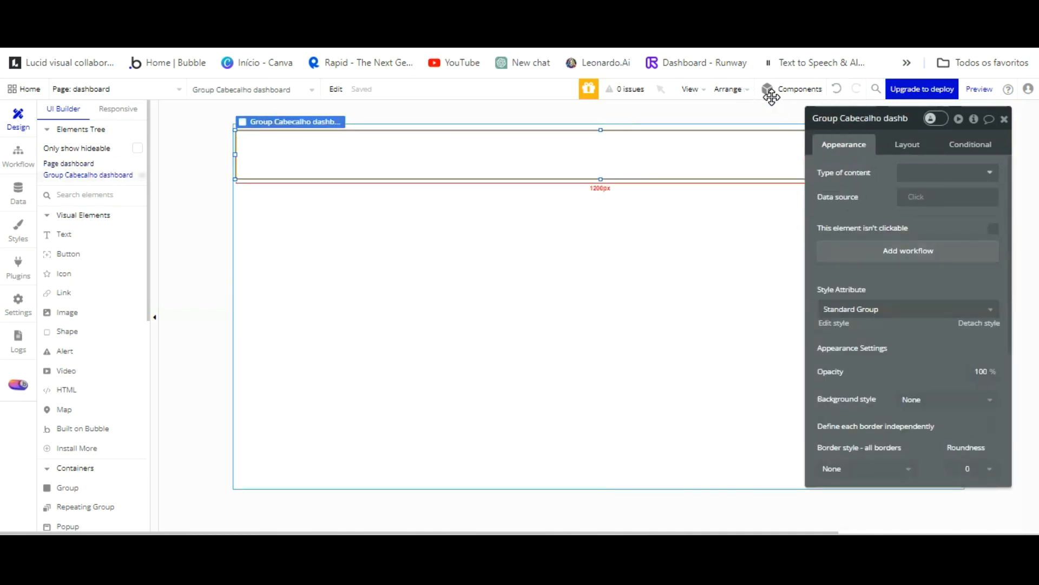
key("Left")
key("Left")
key("Left")
key("Up")
key("Up")
key("Up")
key("Up")
key("Up")
key("Up")
key("Up")
key("Up")
key("Up")
key("Up")
key("Up")
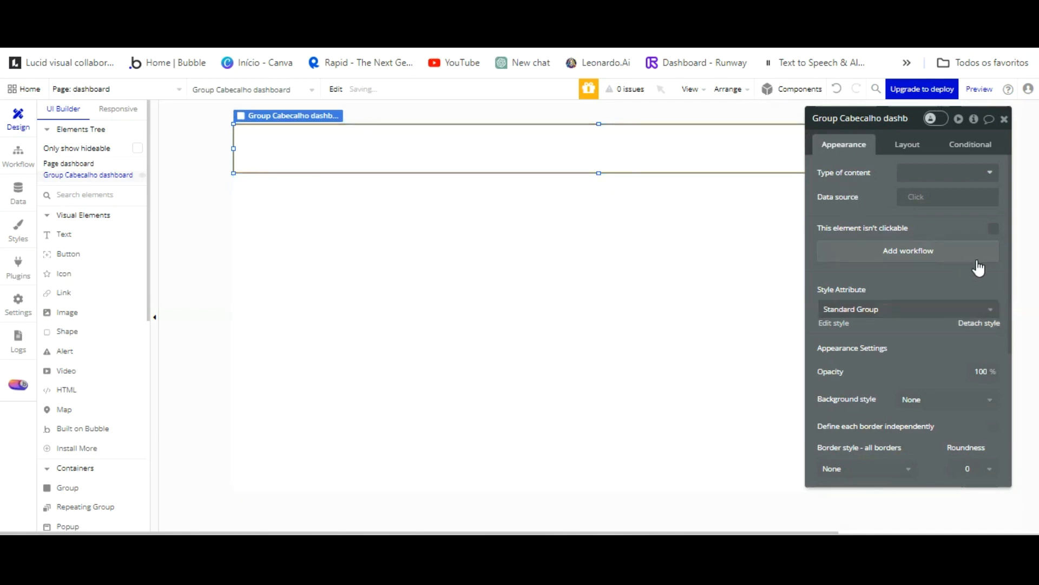
Give the header a Flat color #292222 background and draw a text box inside it.
scroll(935, 223, "down", 3)
left_click(944, 234)
key("Down")
key("Down")
key("Down")
key("Return")
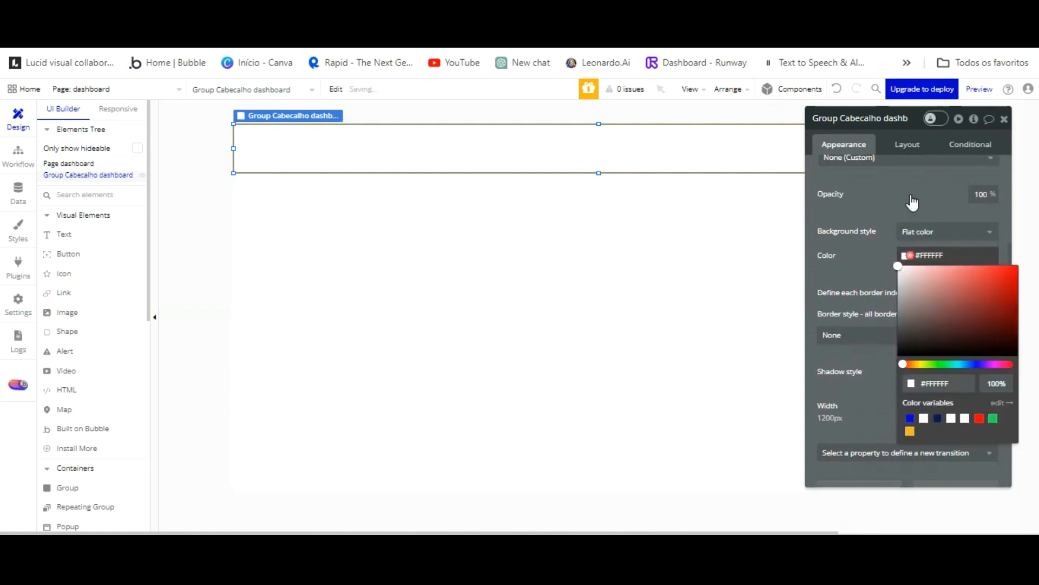
left_click(920, 341)
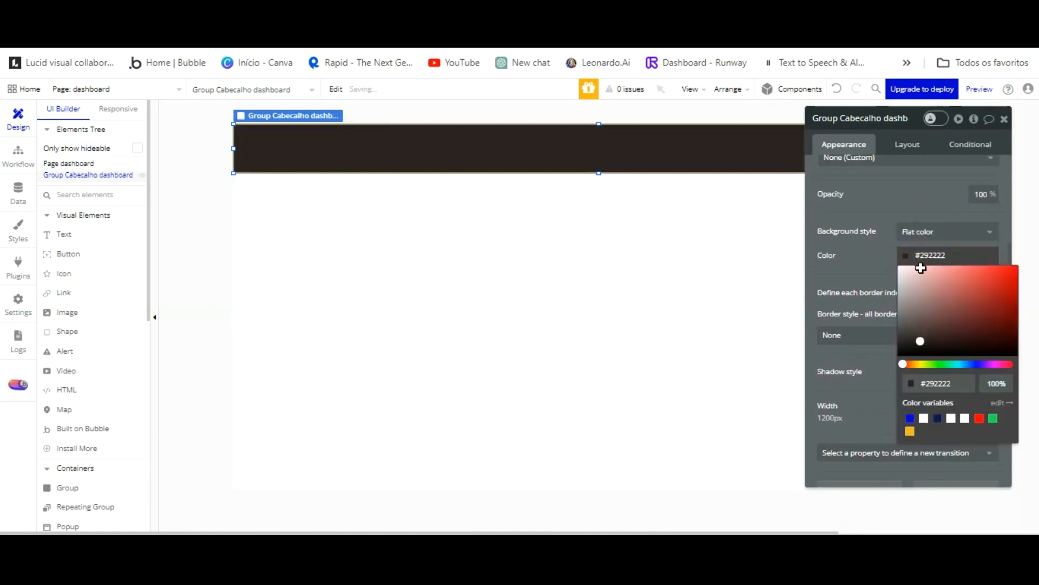
left_click(880, 199)
left_click_drag(903, 130, 585, 201)
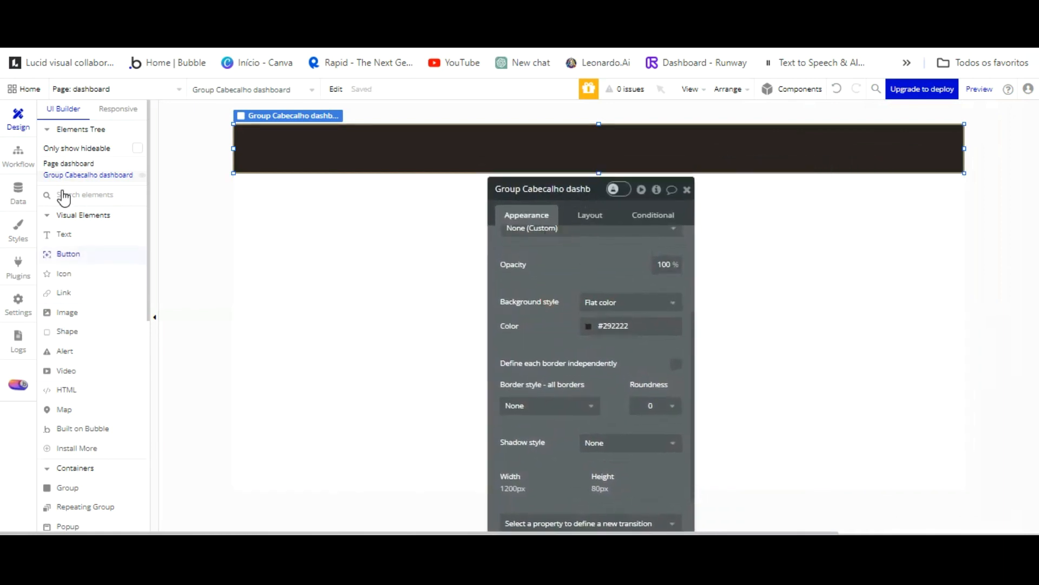
left_click(61, 237)
left_click_drag(242, 140, 459, 156)
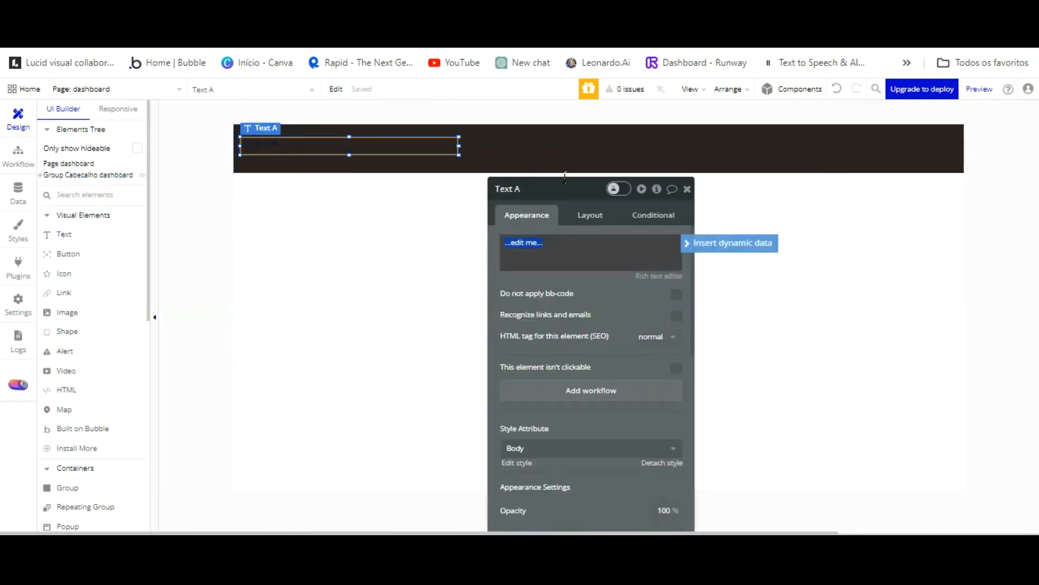
Insert Current User's nome followed by ' - ' into the header text.
left_click(730, 242)
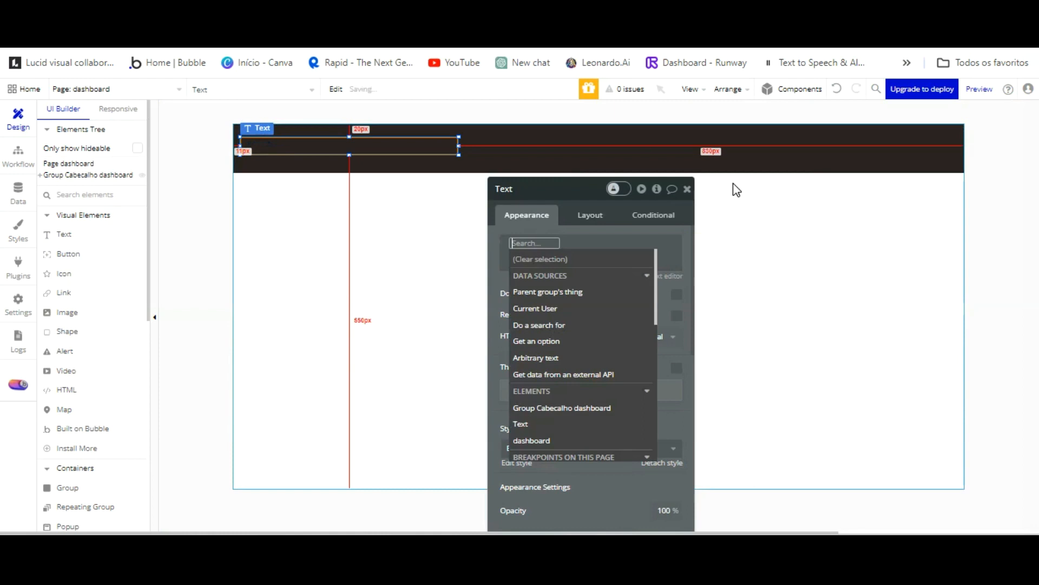
left_click(580, 308)
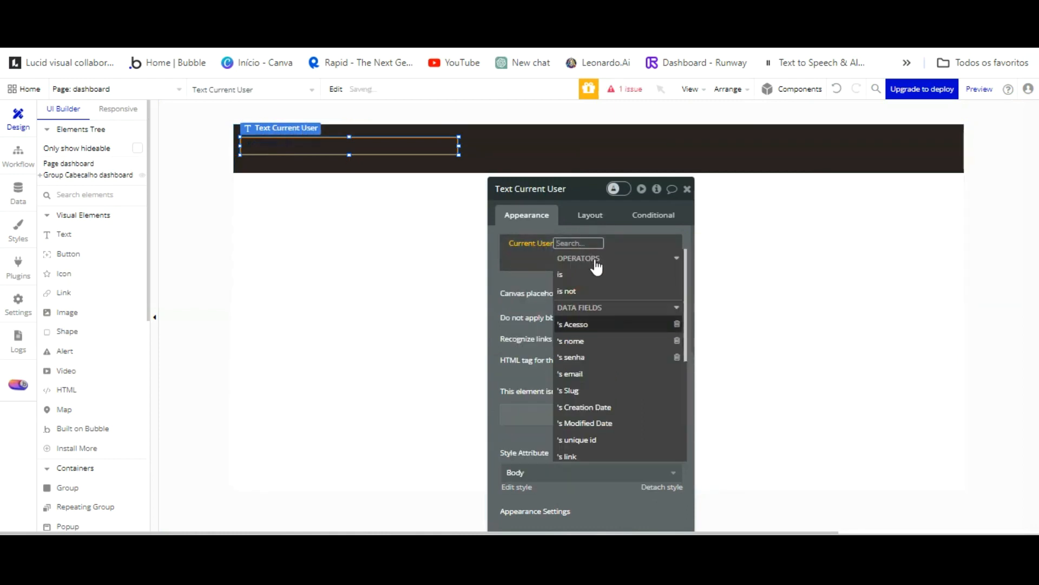
left_click(594, 341)
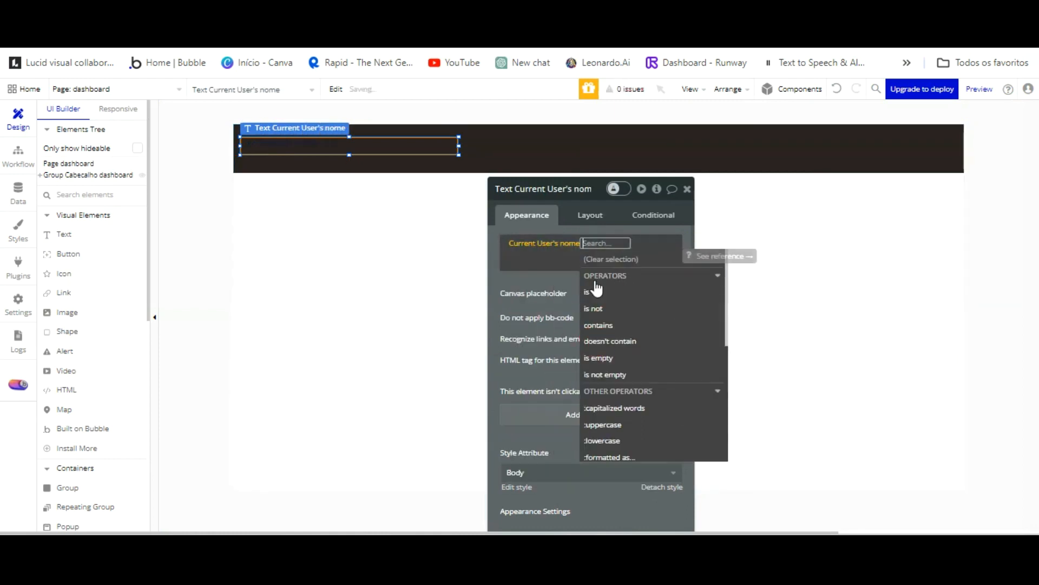
scroll(592, 290, "down", 1)
type("-")
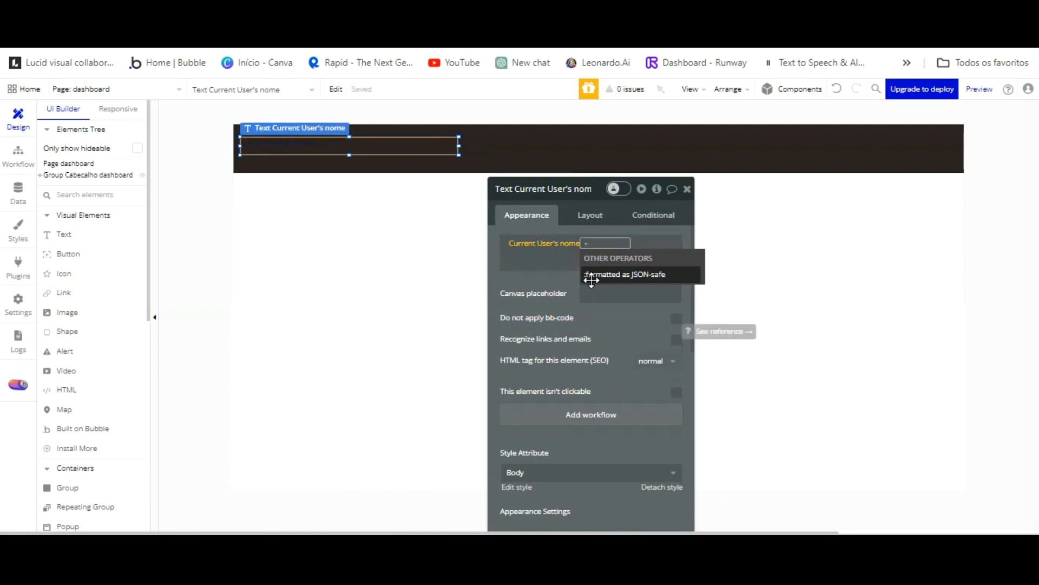
left_click(614, 263)
key("Return")
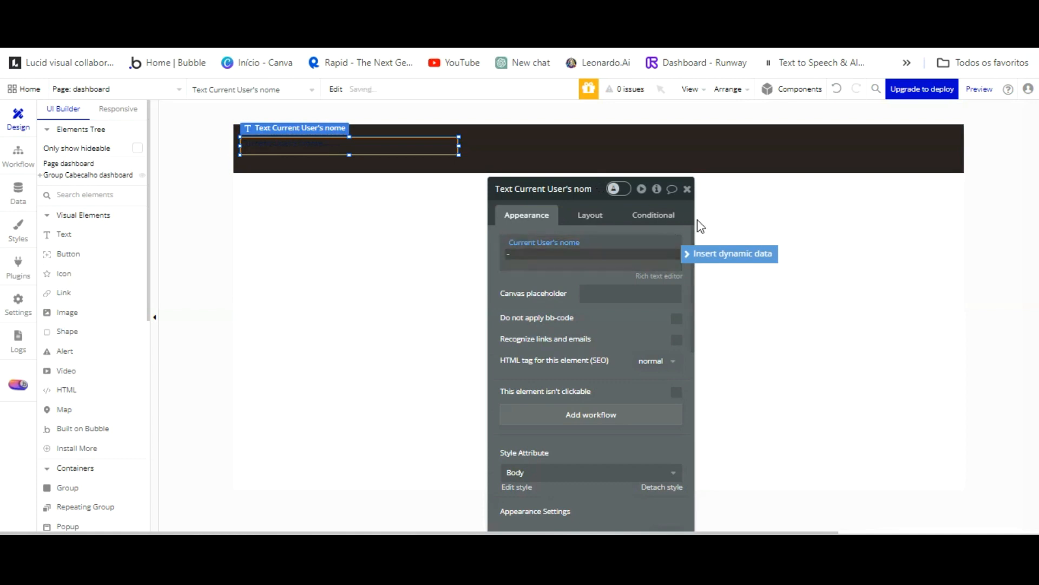
Add Current User's Acesso's Display as the text's second part.
left_click(731, 253)
left_click(646, 308)
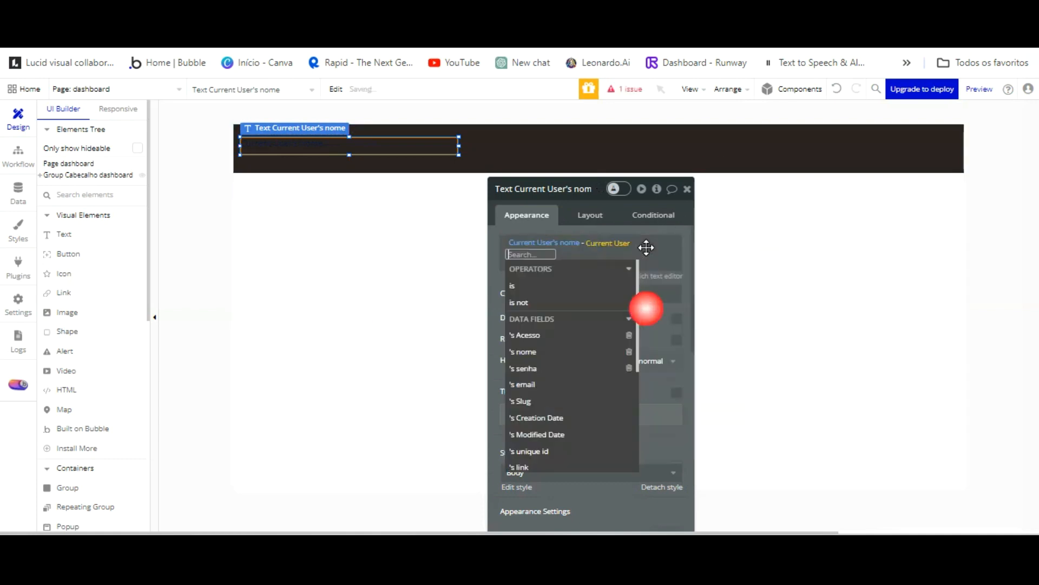
left_click(548, 336)
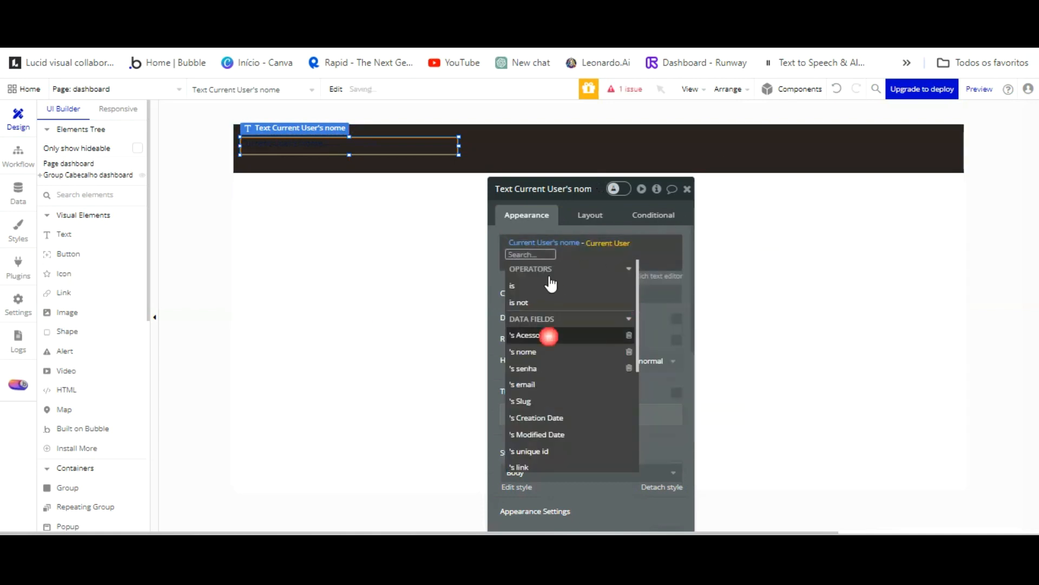
left_click(644, 262)
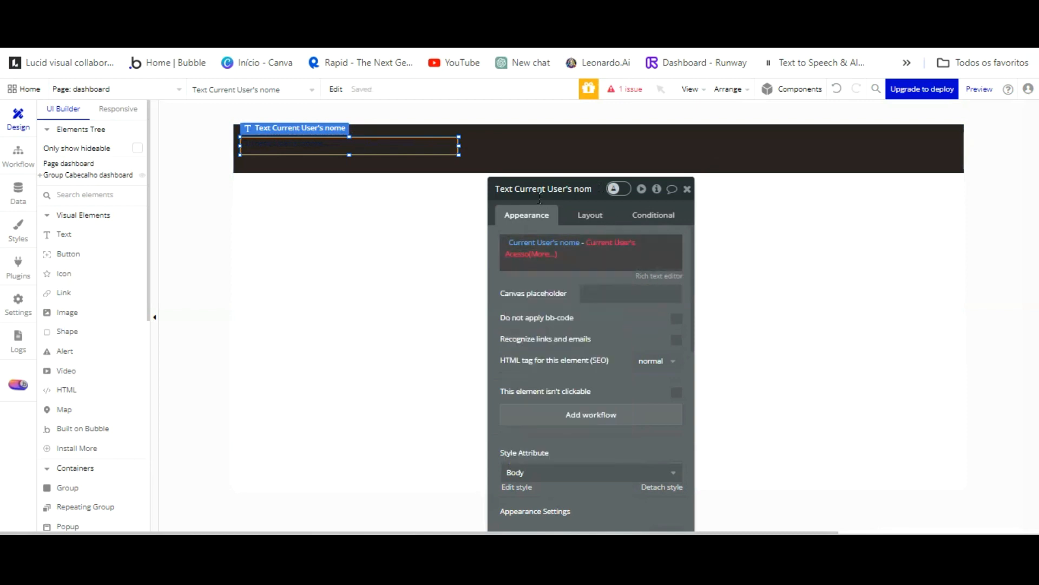
left_click(538, 253)
left_click(554, 284)
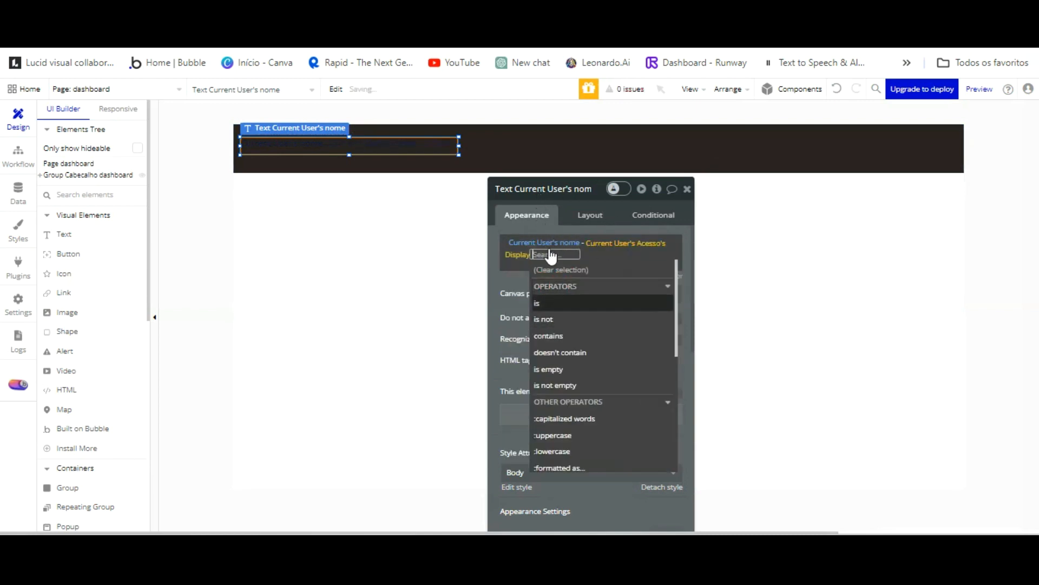
left_click(514, 284)
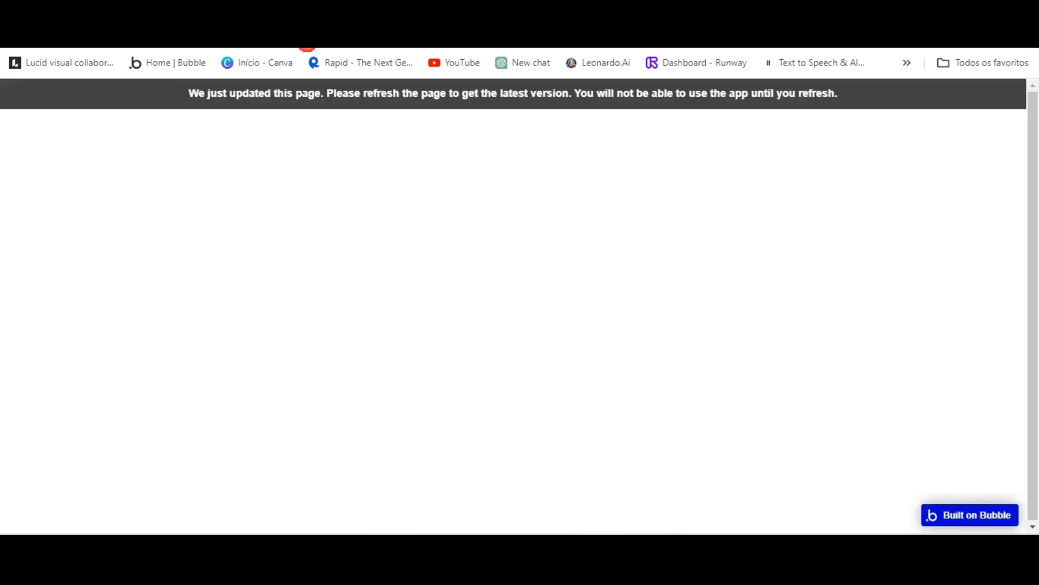
Detach the text's style, colour it white (Primary contrast), and reload the live preview.
left_click(322, 92)
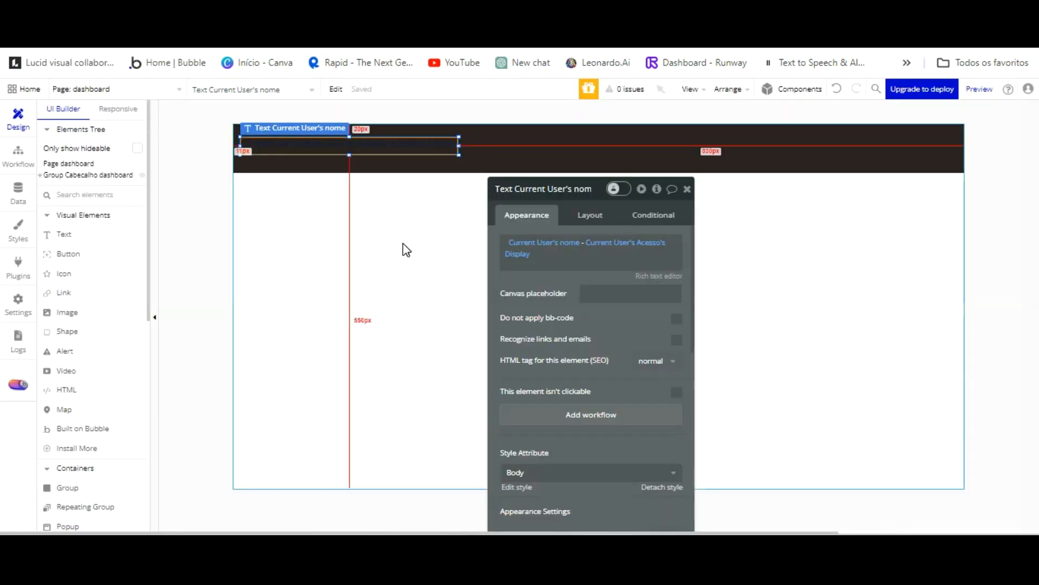
scroll(599, 302, "down", 3)
left_click(661, 335)
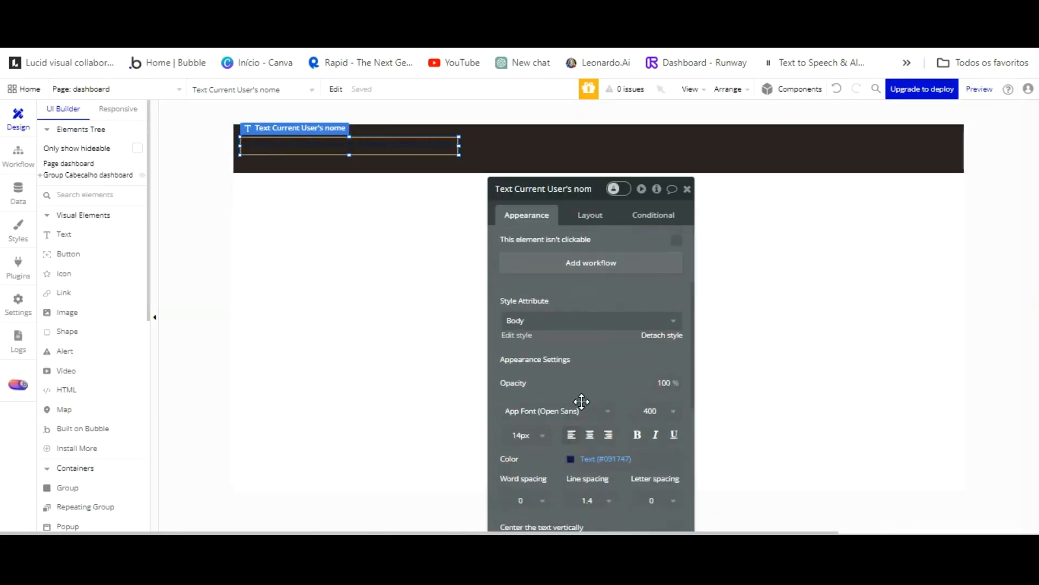
left_click(572, 442)
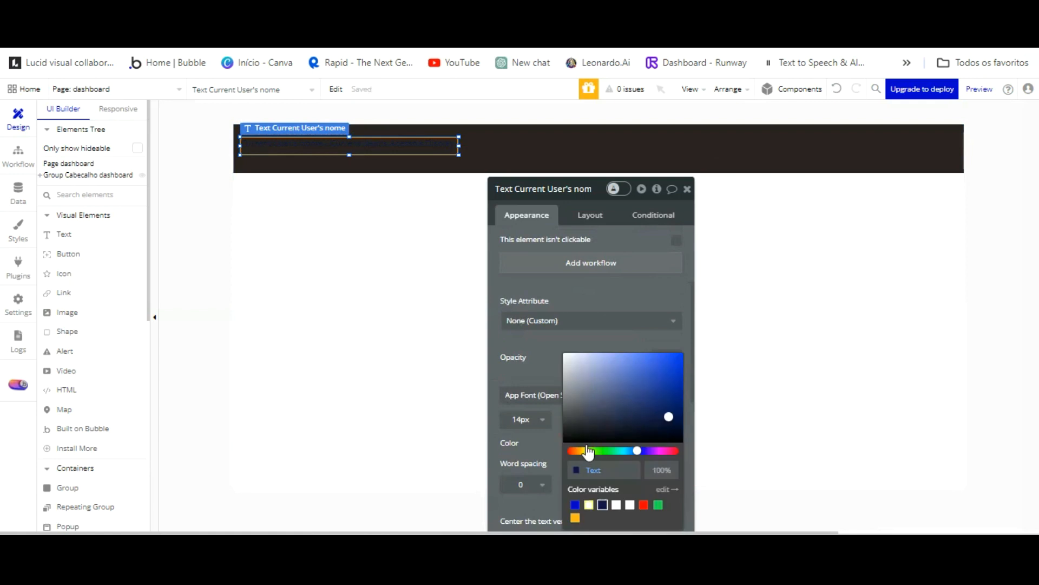
left_click(588, 505)
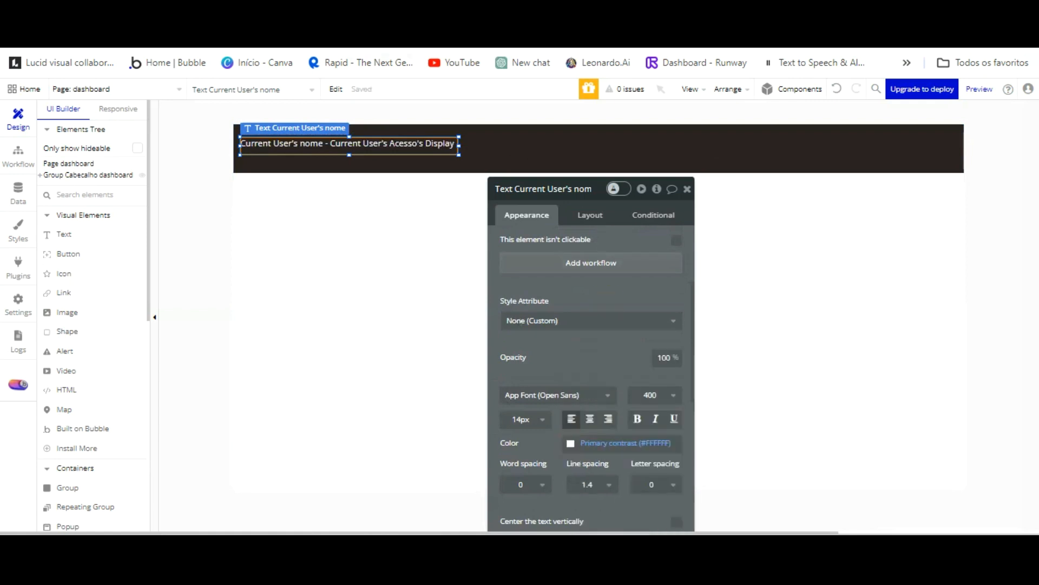
left_click(301, 16)
left_click(300, 92)
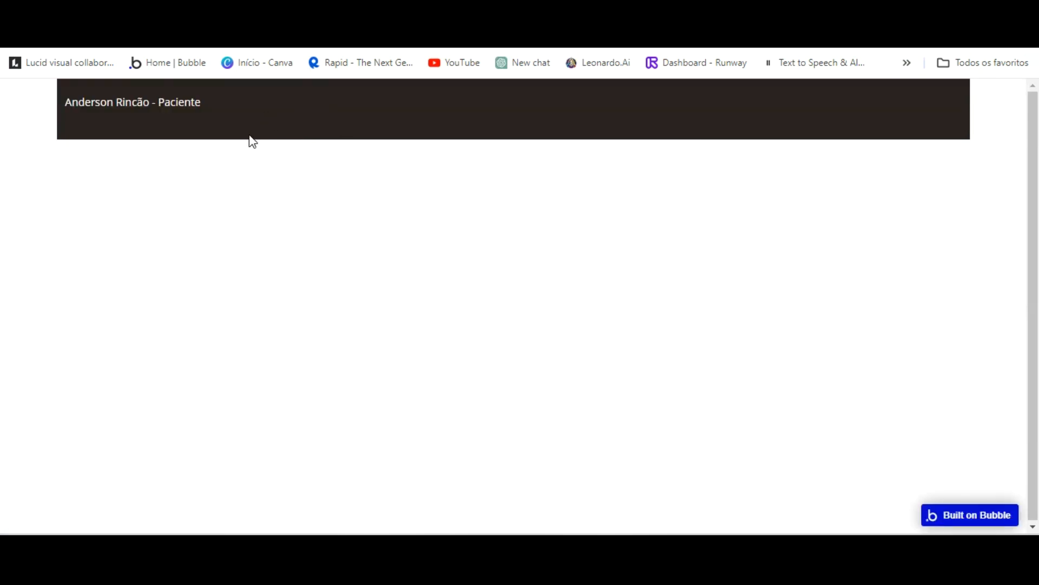
Return from the live app preview to the Bubble dashboard editor.
left_click(166, 22)
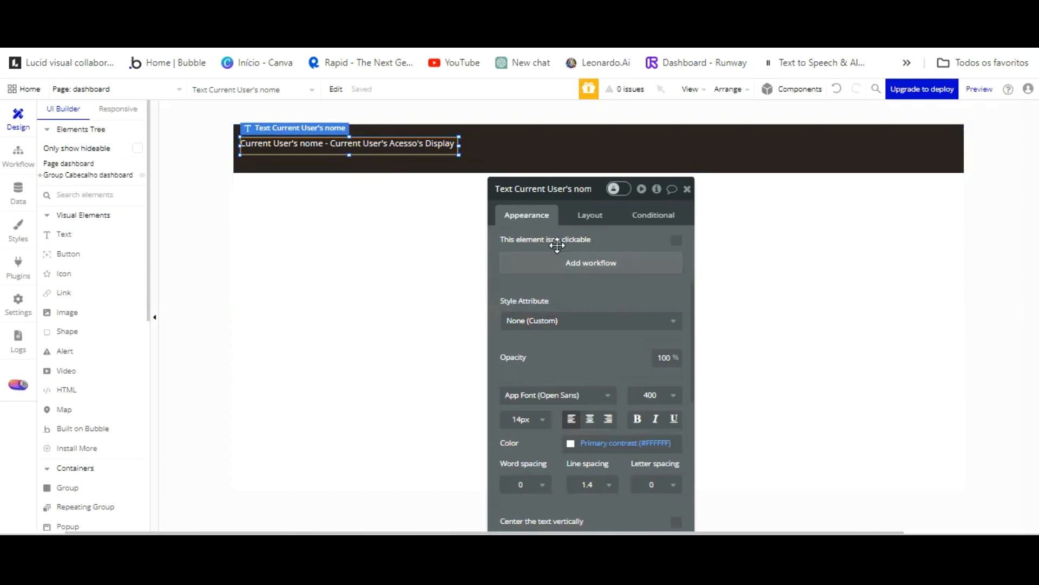
Draw a new text box in the middle of the header and type the title.
key("Right")
key("Right")
key("Right")
key("Right")
key("Right")
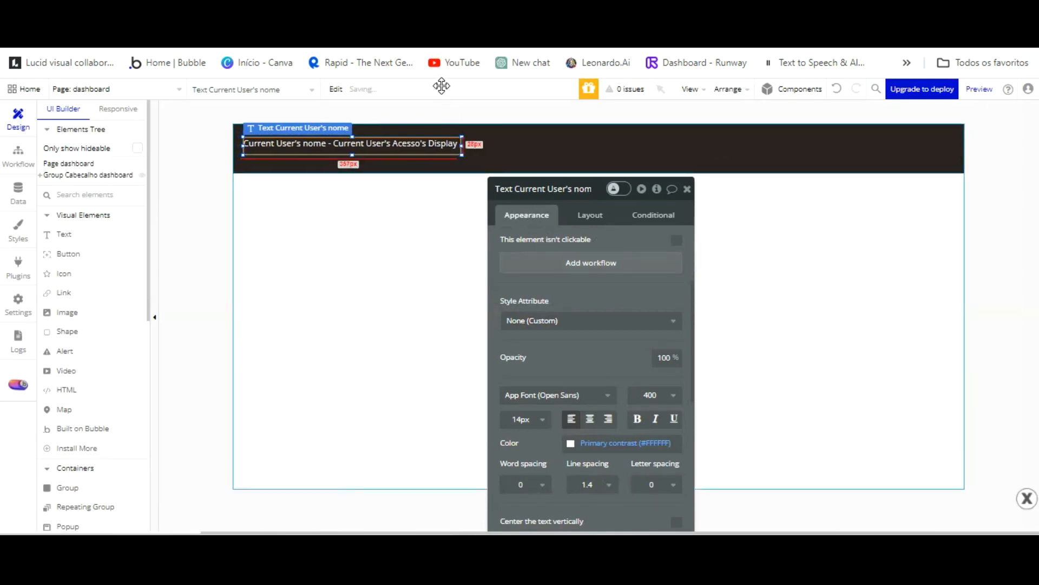
left_click(441, 144)
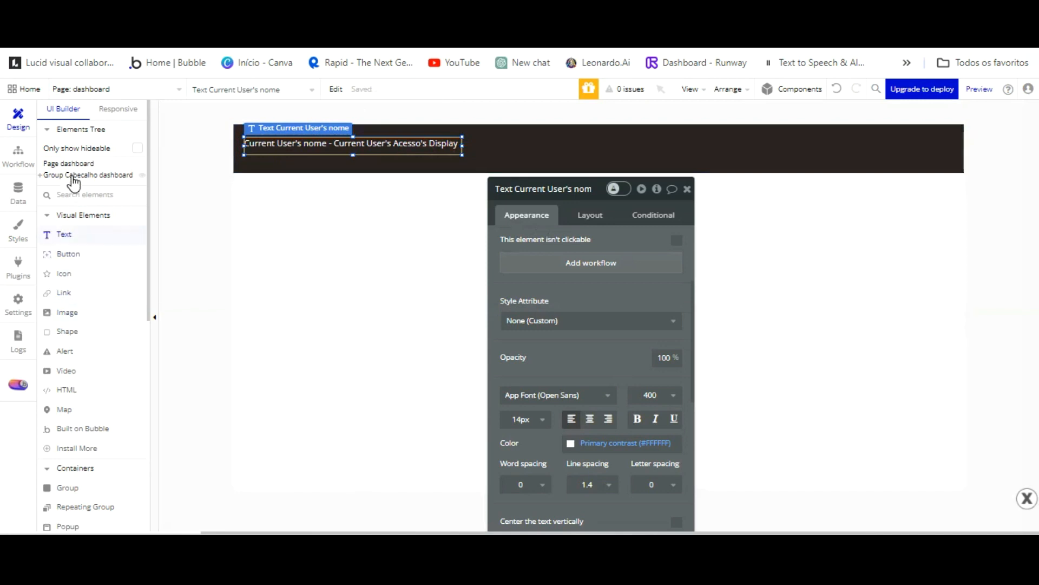
left_click(68, 234)
left_click_drag(473, 129, 738, 168)
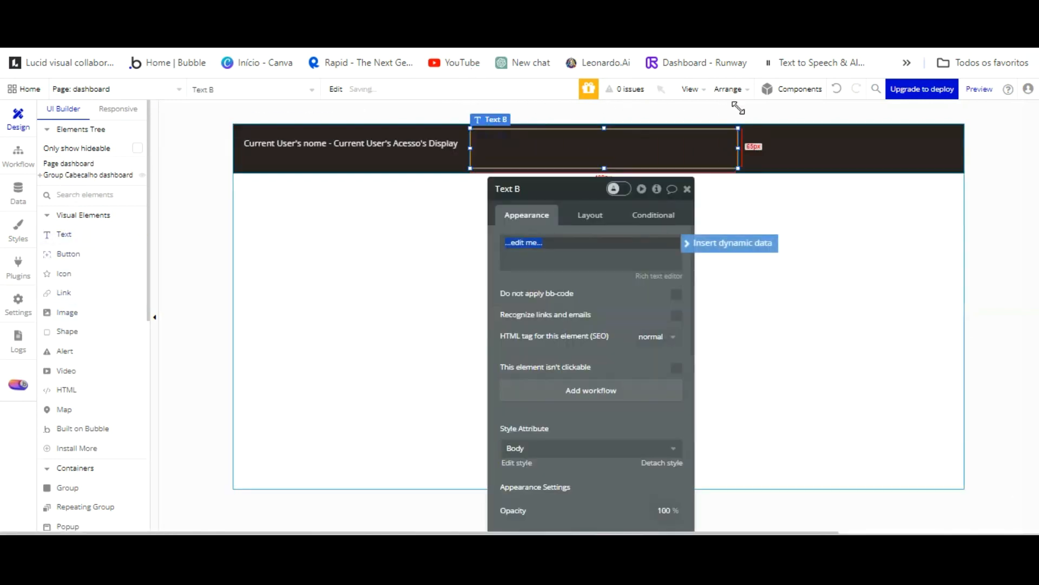
key("ctrl+e")
left_click(770, 342)
left_click(694, 153)
left_click_drag(694, 152, 680, 134)
left_click(578, 260)
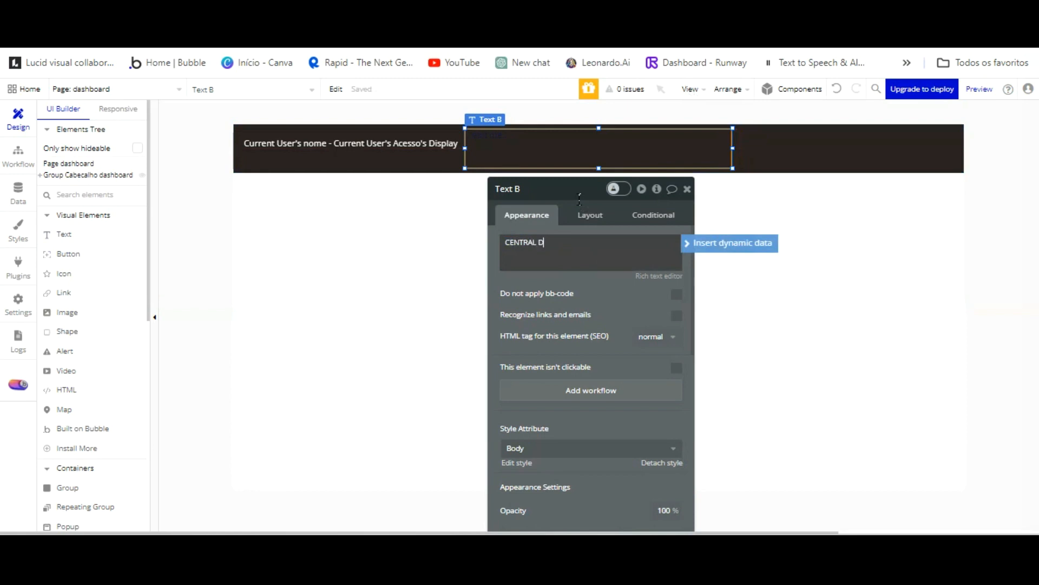
type("CENTRAL DE GENDAMENTOS")
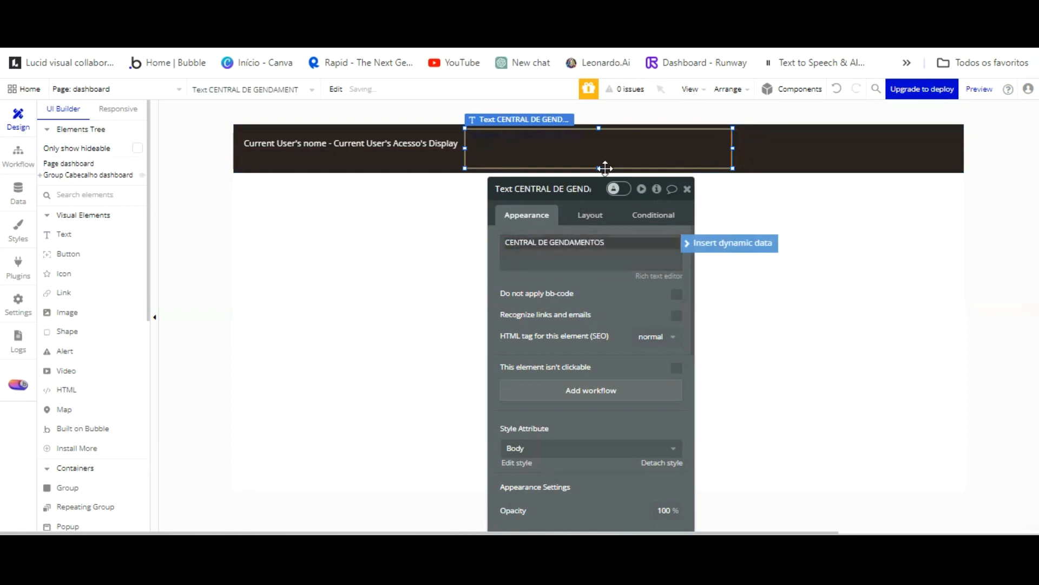
type("A")
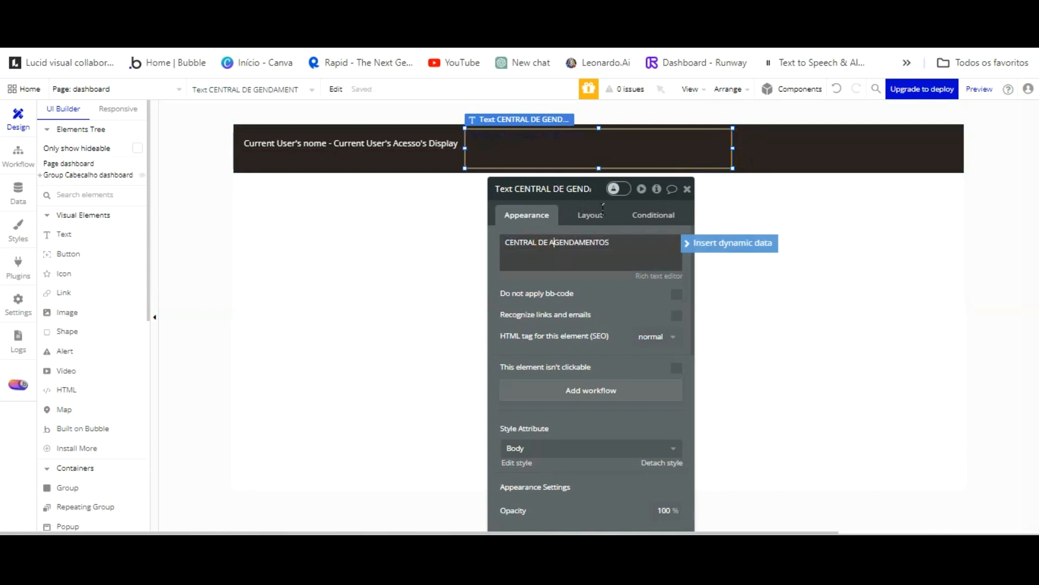
Correct the title to CENTRAL DE AGENDAMENTOS and centre it and the user-name text vertically.
left_click(615, 316)
scroll(631, 318, "down", 2)
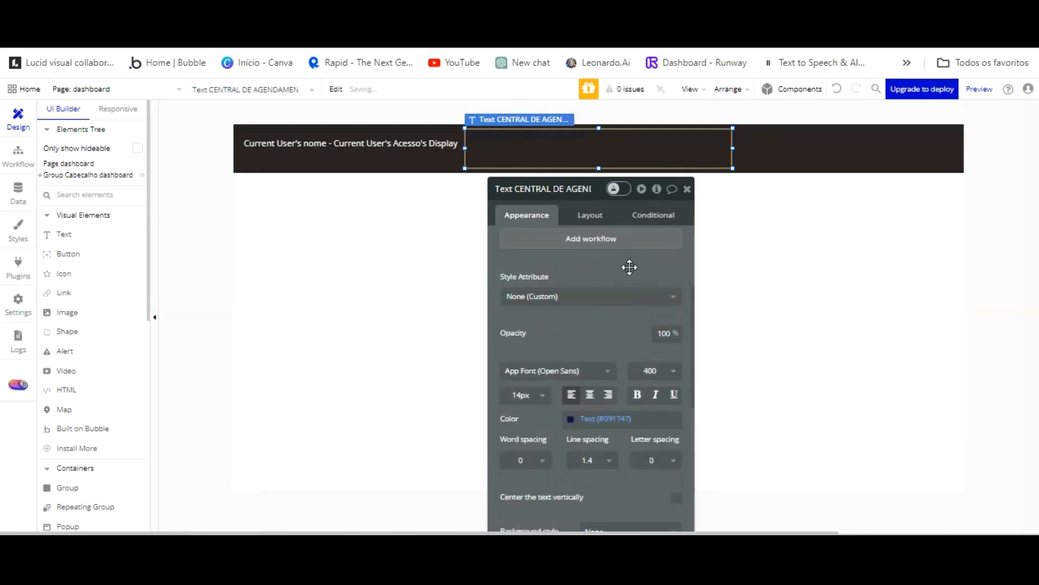
scroll(627, 259, "down", 3)
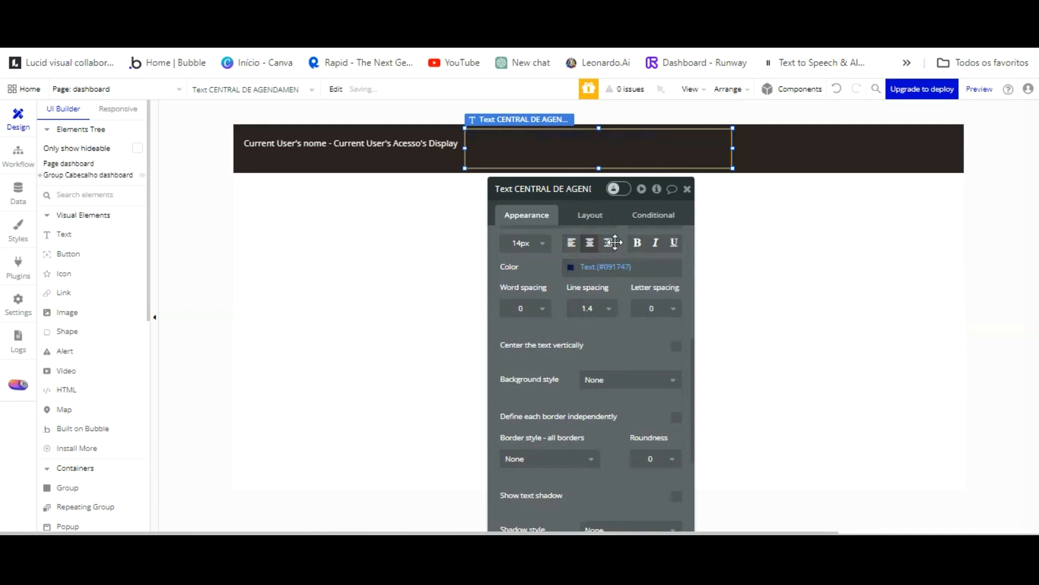
left_click(677, 345)
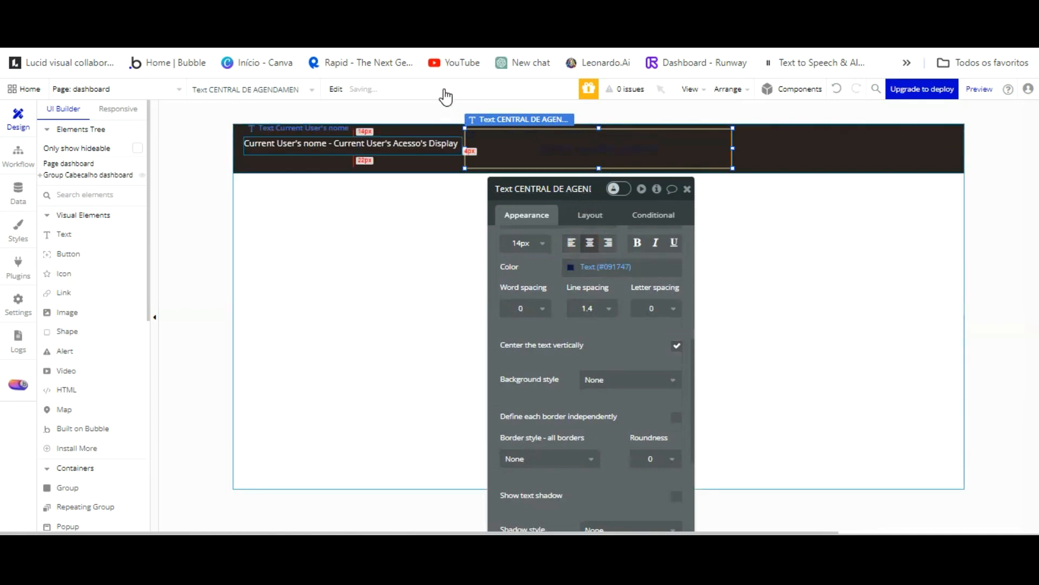
left_click(441, 146)
left_click(676, 370)
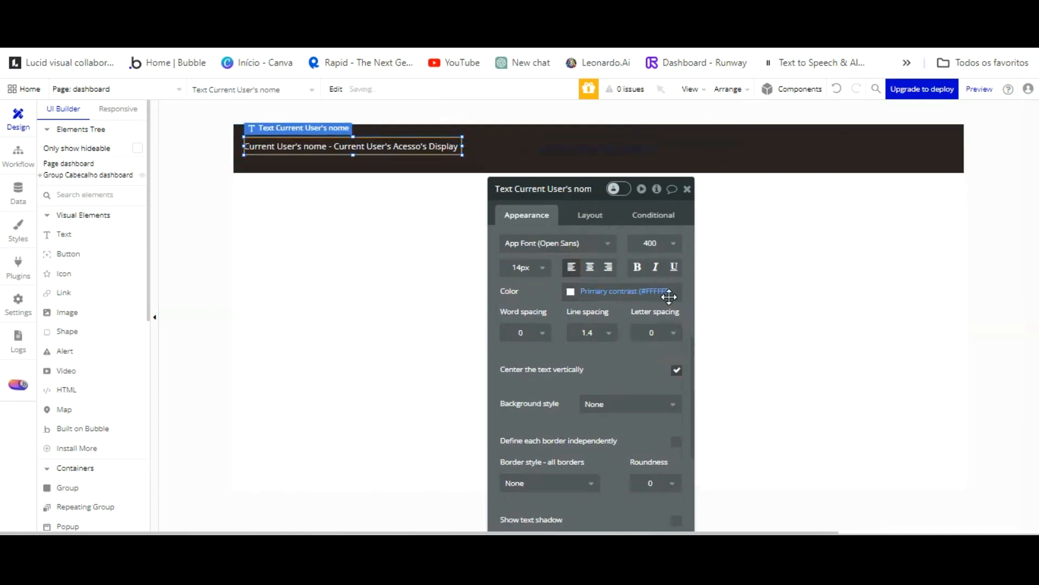
Set the title to 24px in white Primary contrast colour.
left_click(565, 147)
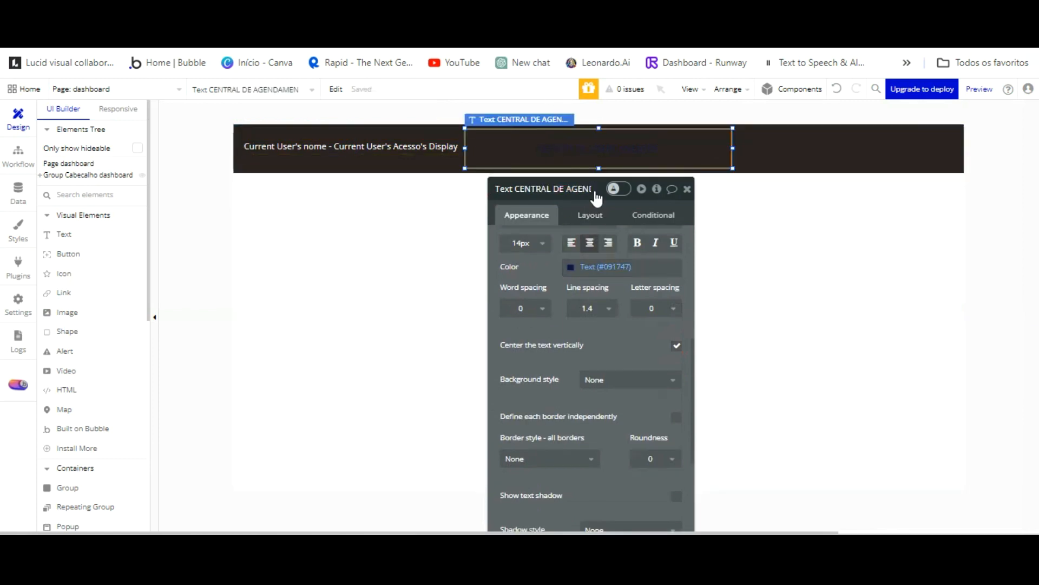
scroll(626, 292, "up", 2)
left_click(543, 318)
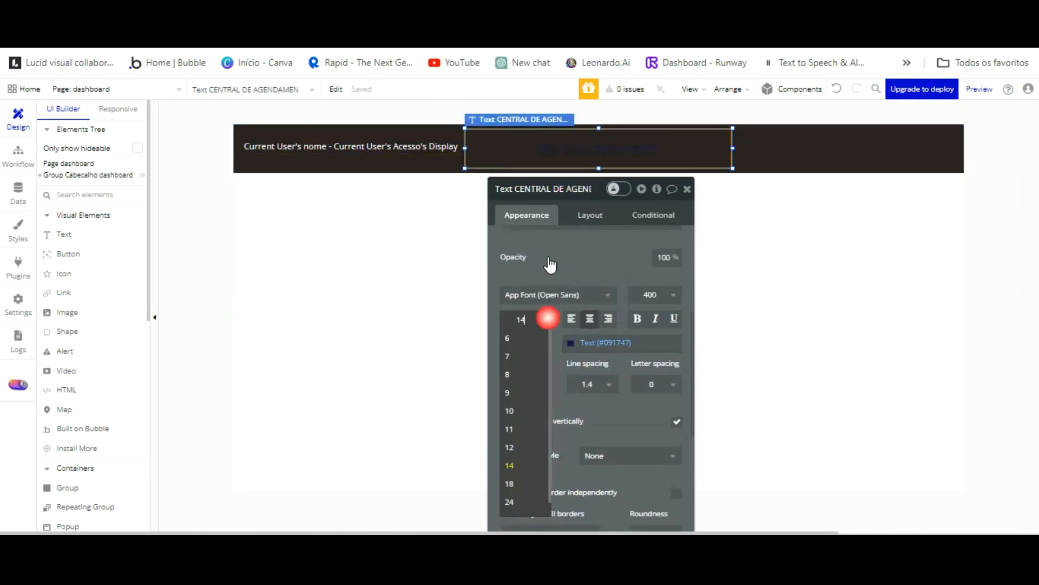
left_click(514, 502)
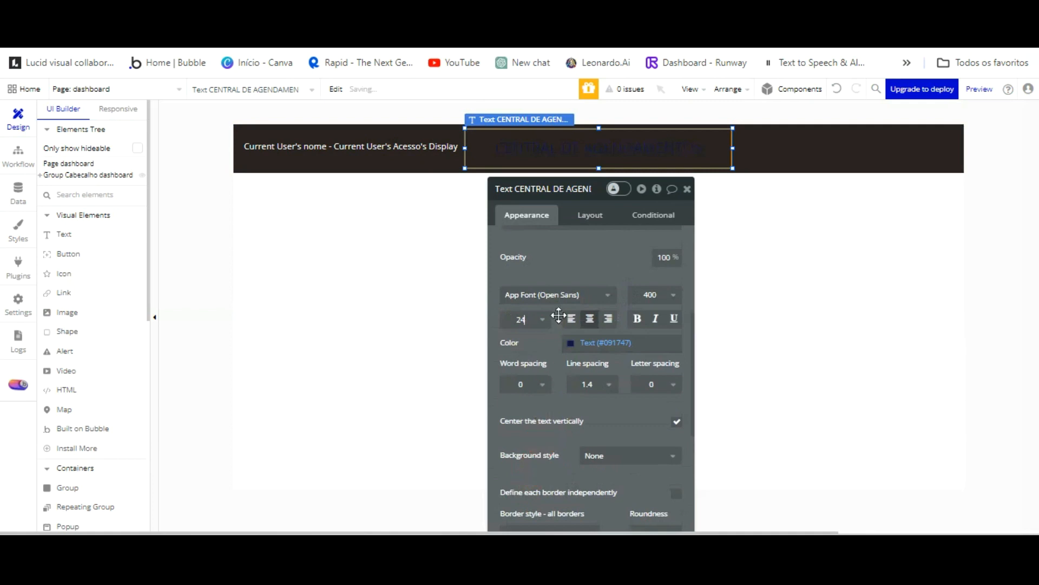
left_click(589, 342)
left_click(589, 505)
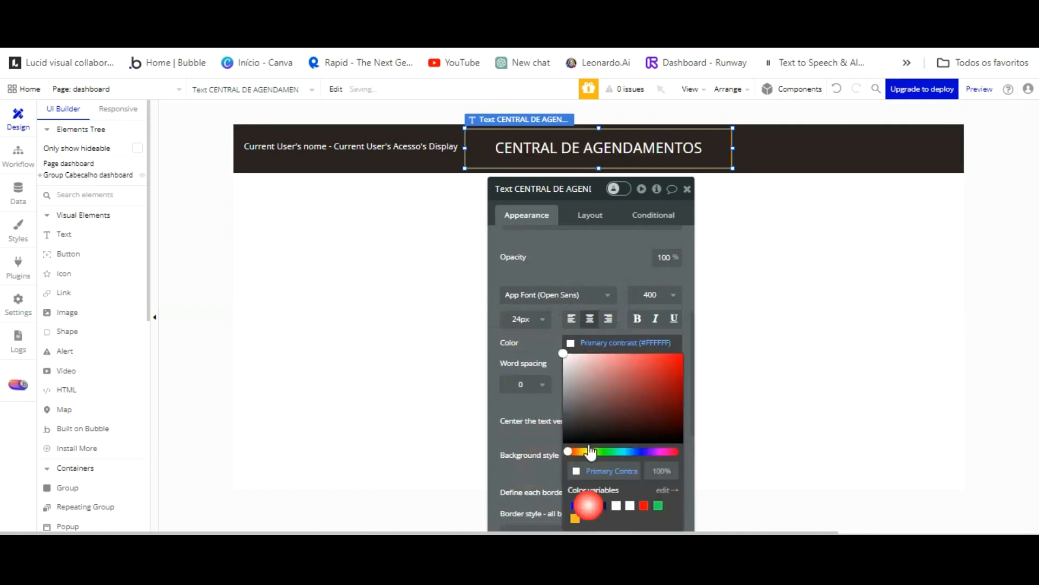
left_click(538, 281)
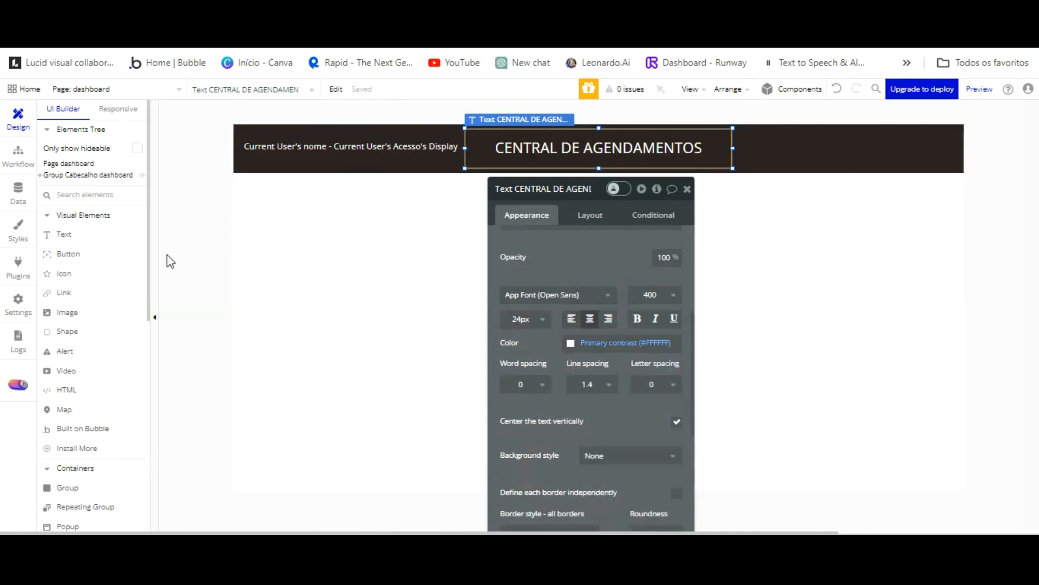
left_click(211, 257)
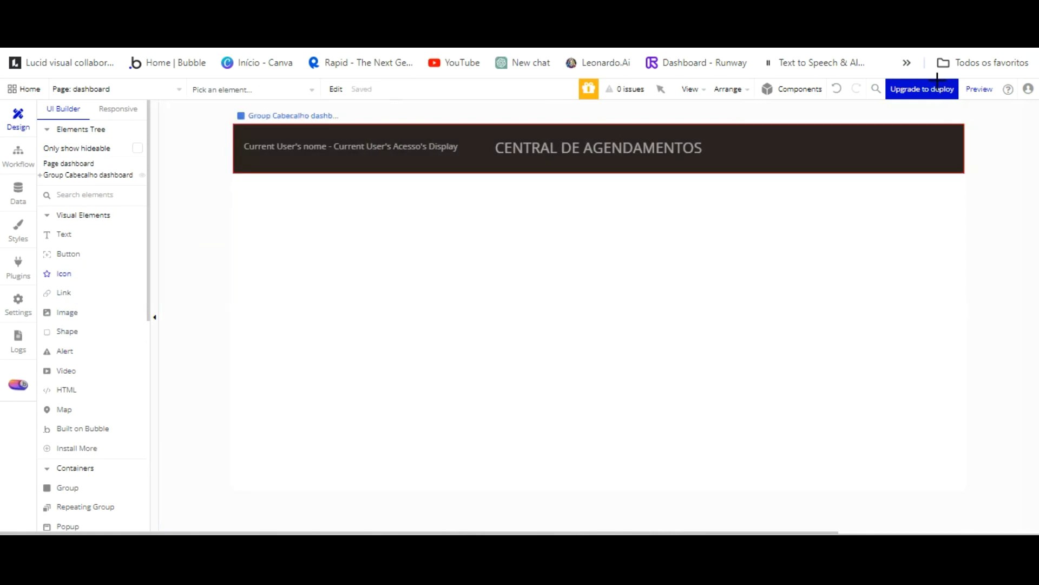
Enlarge the header icon slightly and set its padding values to 0.
left_click(944, 147)
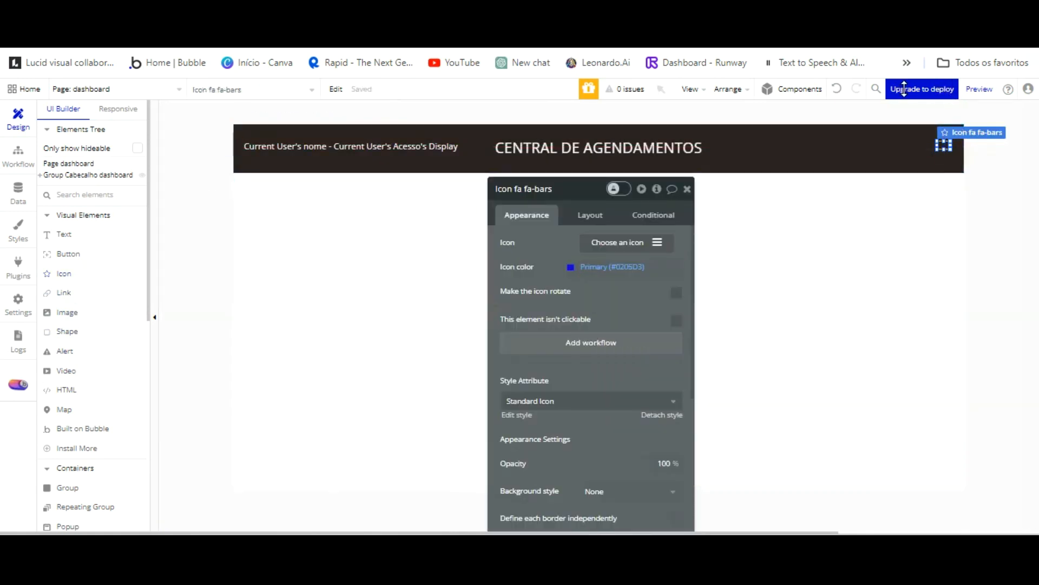
left_click_drag(944, 154, 944, 155)
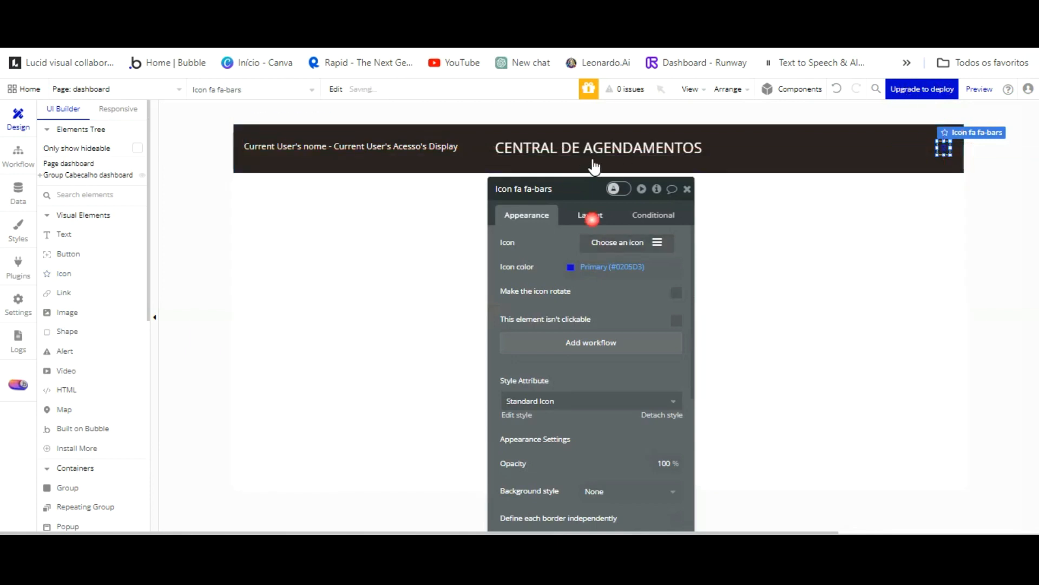
left_click(590, 215)
left_click(525, 434)
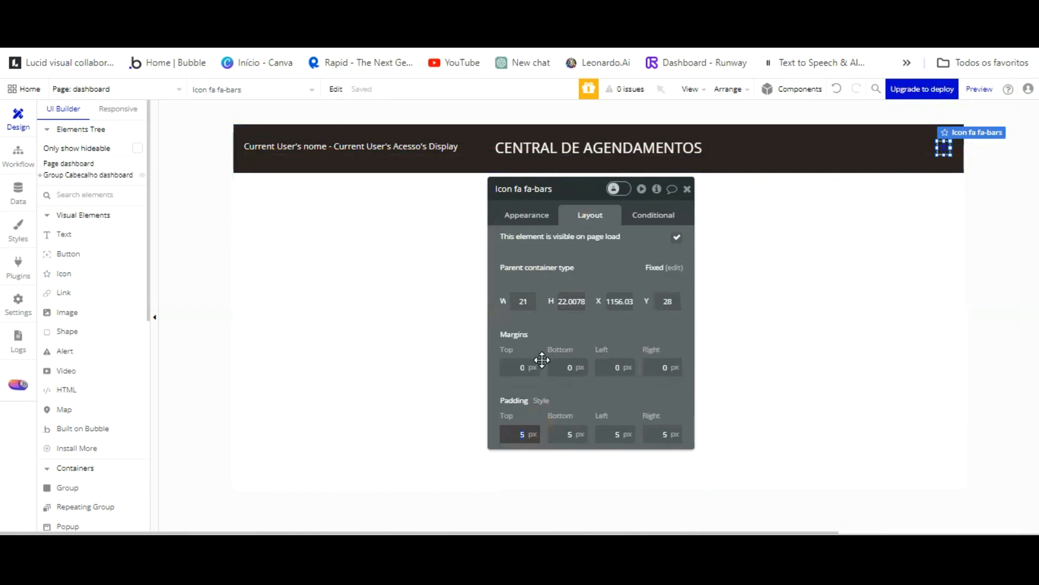
type("0")
key("Tab")
type("0")
key("Tab")
type("0")
key("Tab")
type("0")
key("Tab")
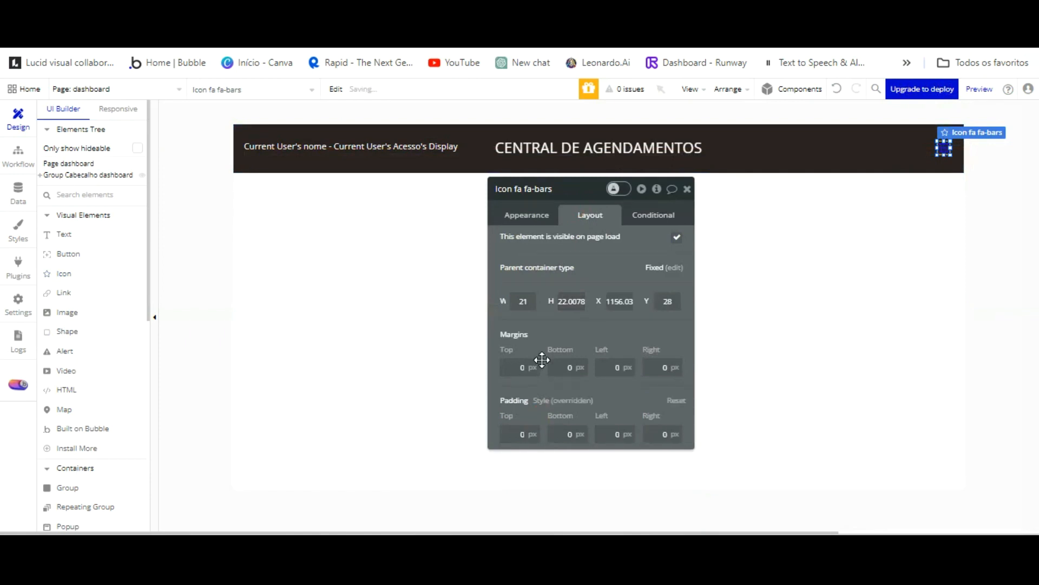
left_click(533, 215)
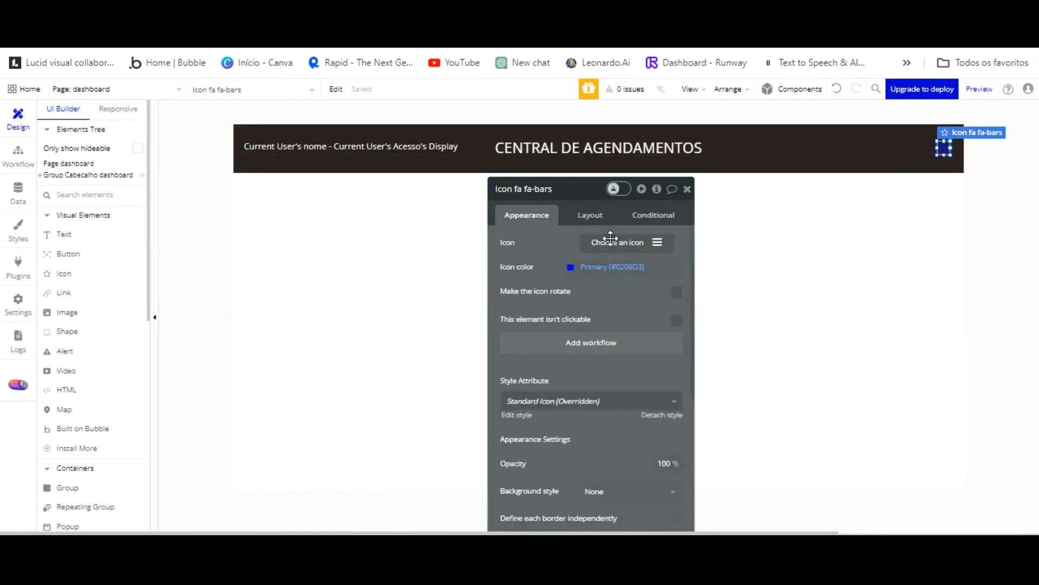
Search the icon list for 'off' and choose the fa-power-off icon.
left_click(575, 268)
left_click(656, 242)
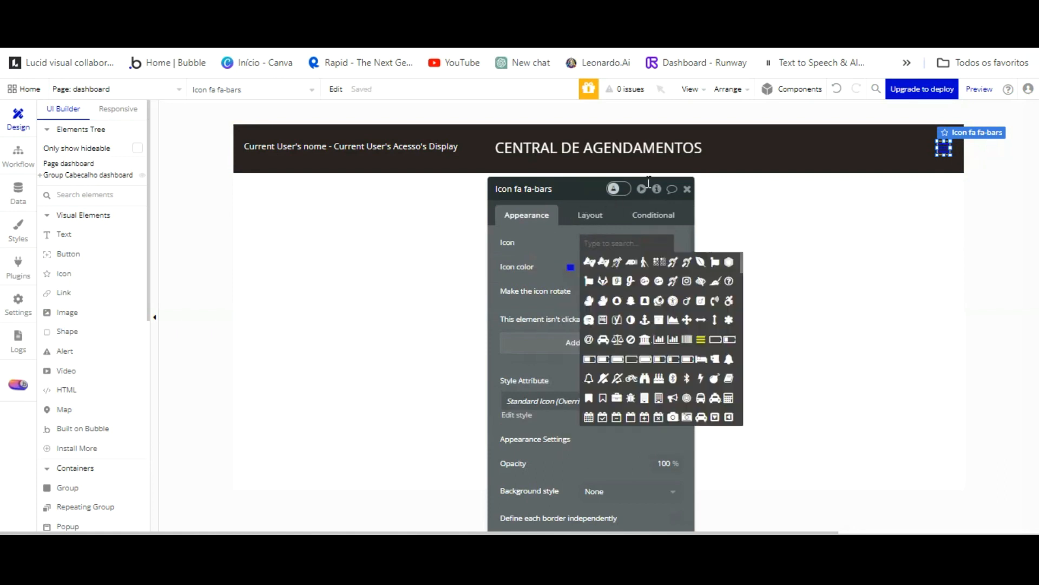
type("LO")
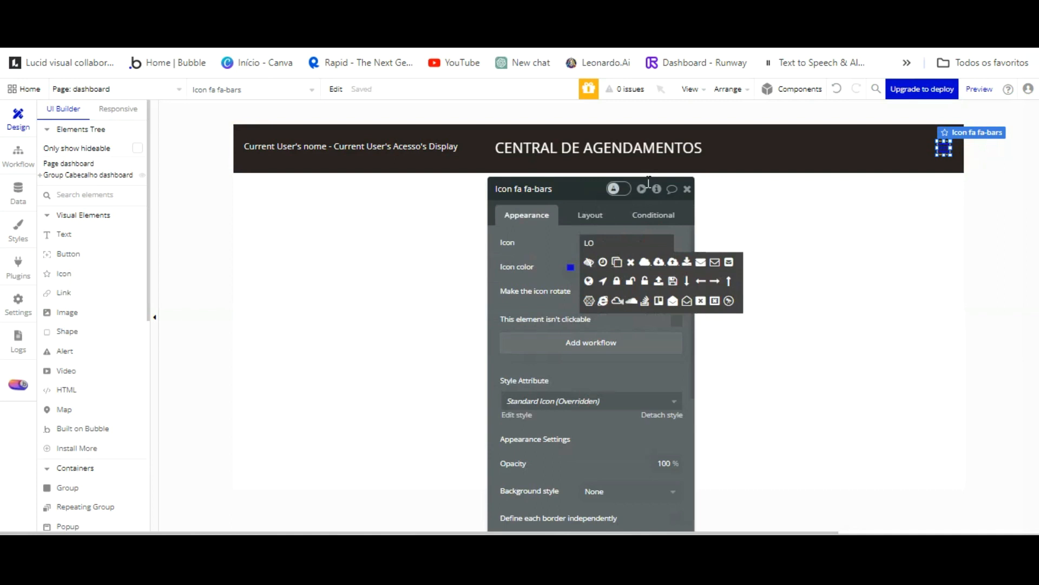
key("BackSpace")
key("BackSpace")
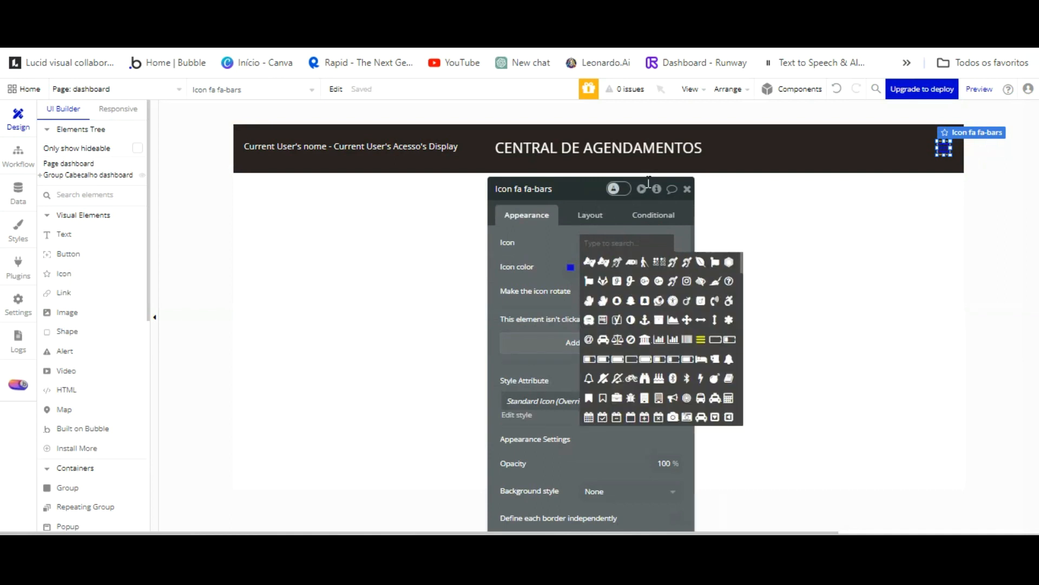
type("shut")
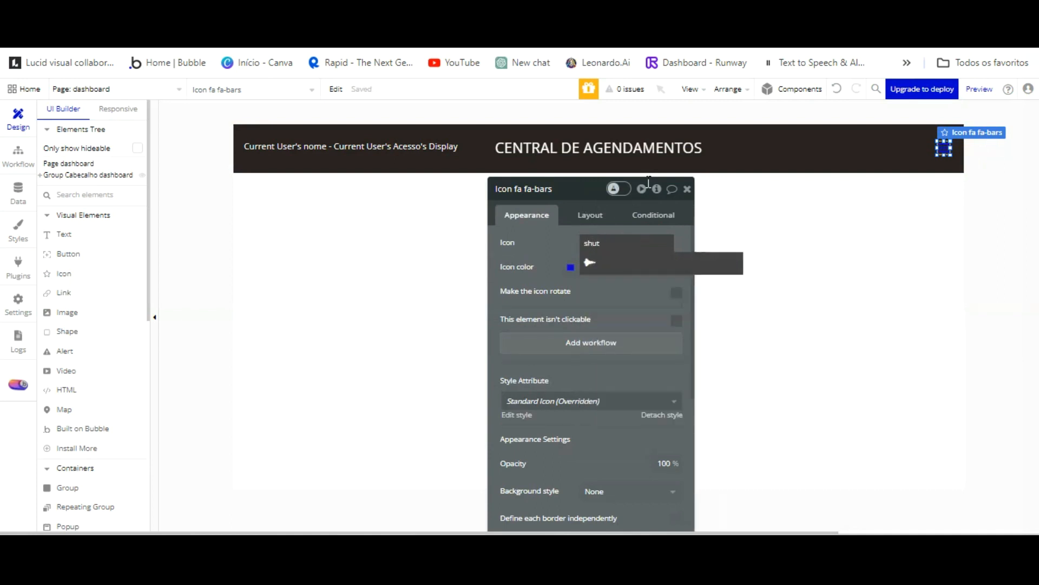
key("BackSpace")
key("BackSpace")
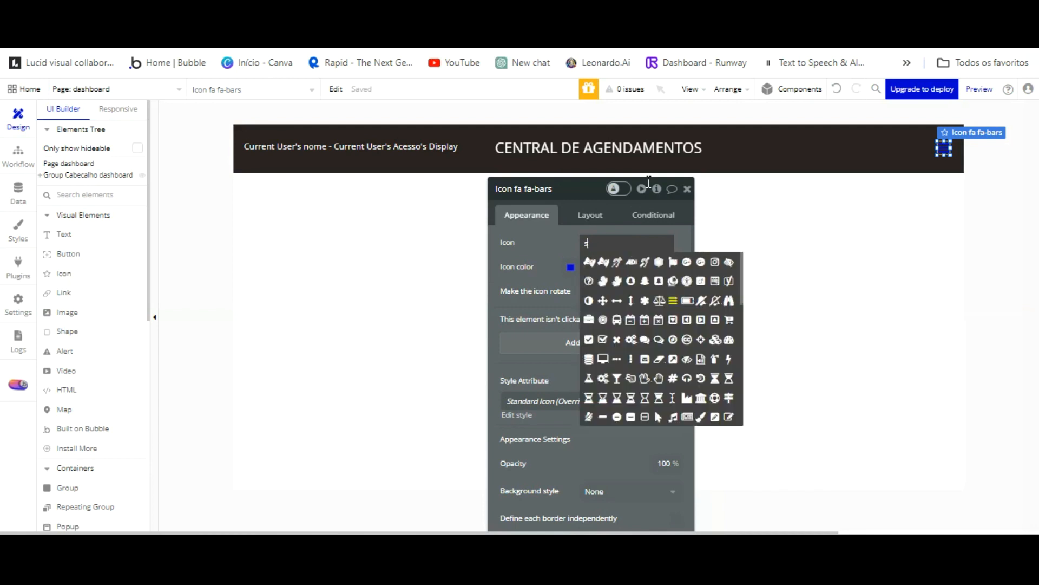
type("log")
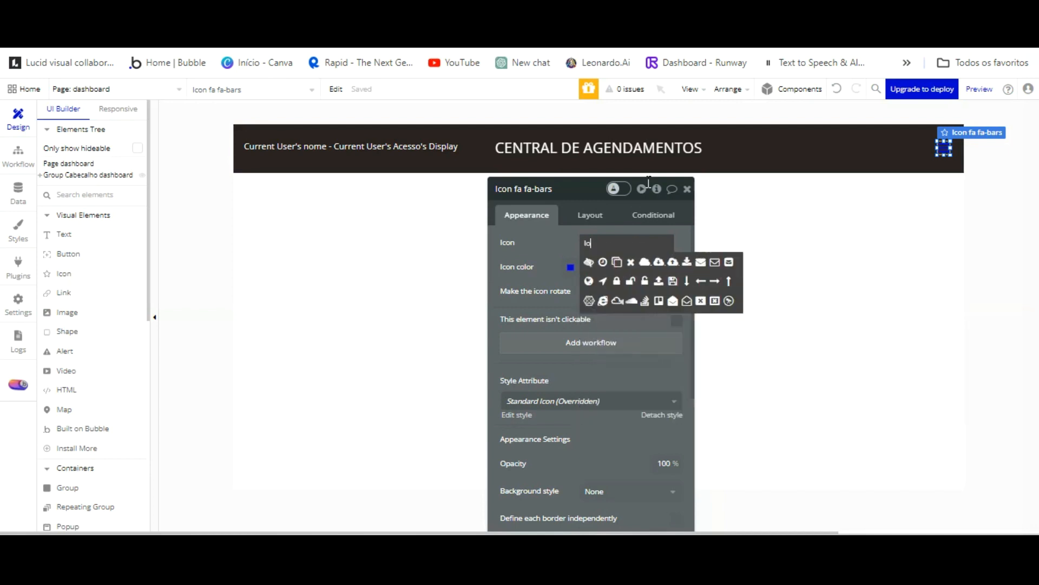
key("BackSpace")
key("BackSpace")
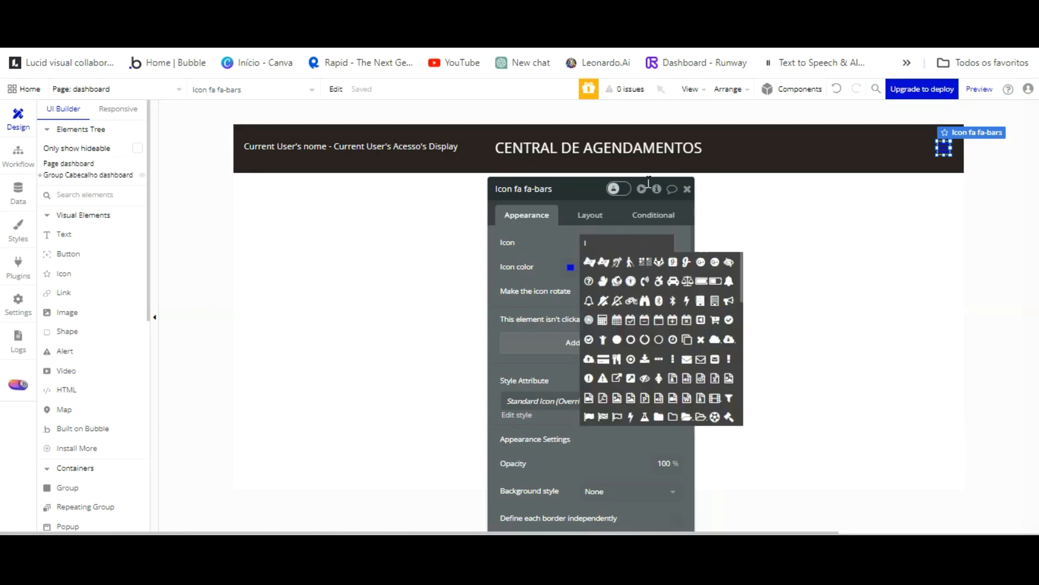
type("oss")
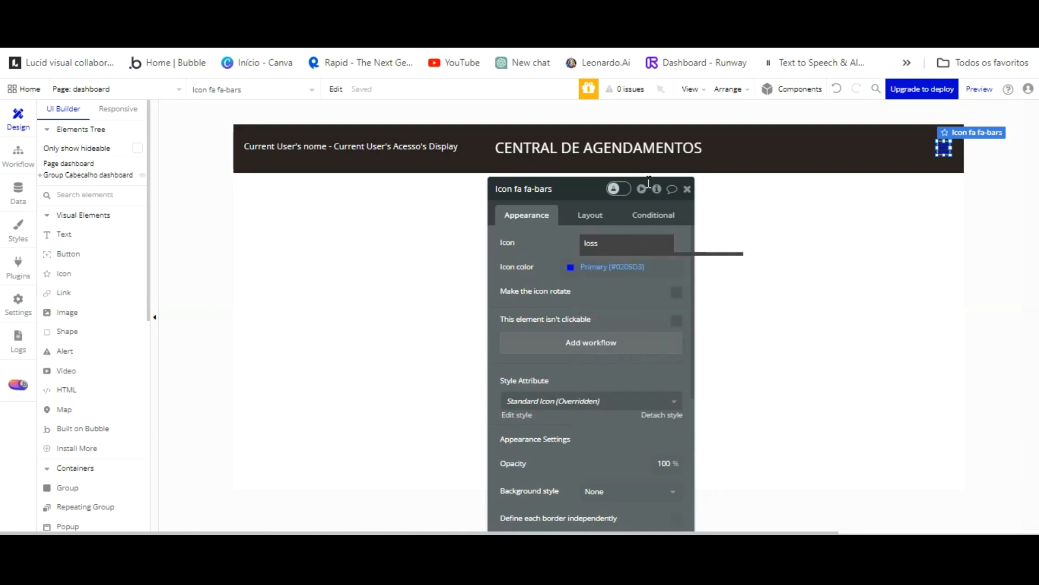
key("BackSpace")
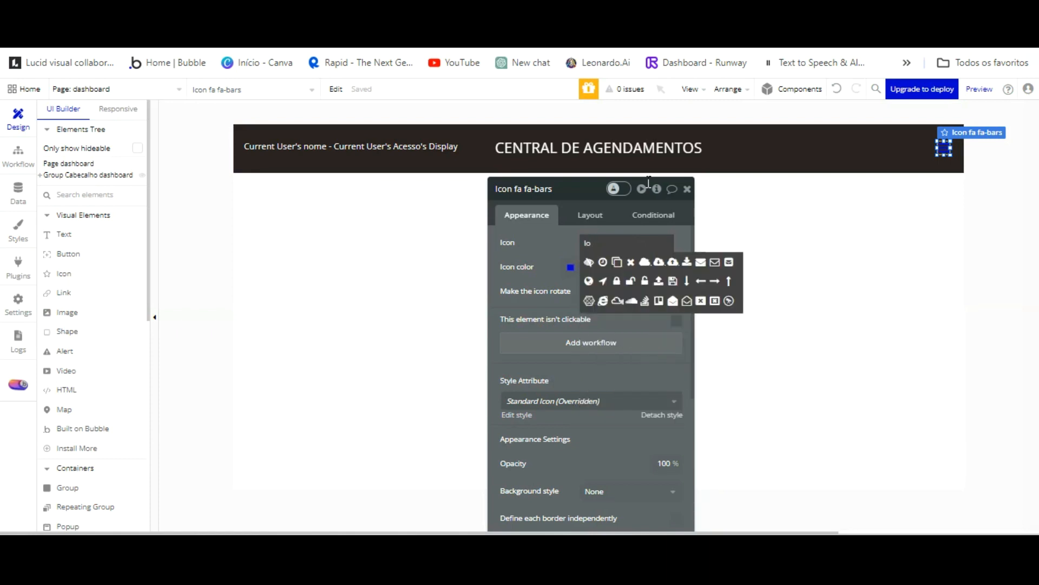
type("g")
type("o")
key("BackSpace")
key("BackSpace")
key("BackSpace")
key("BackSpace")
type("off")
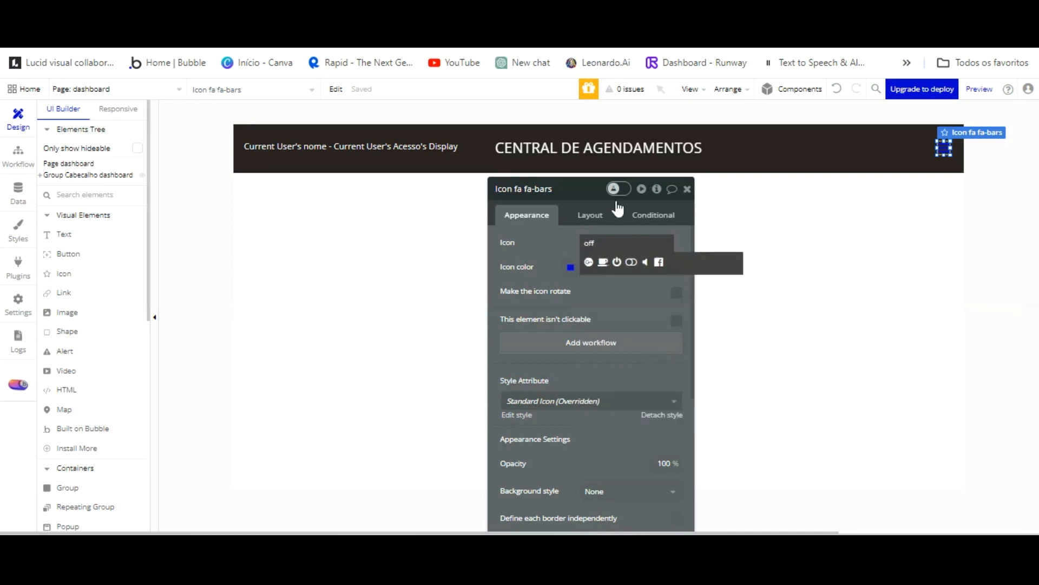
left_click(616, 262)
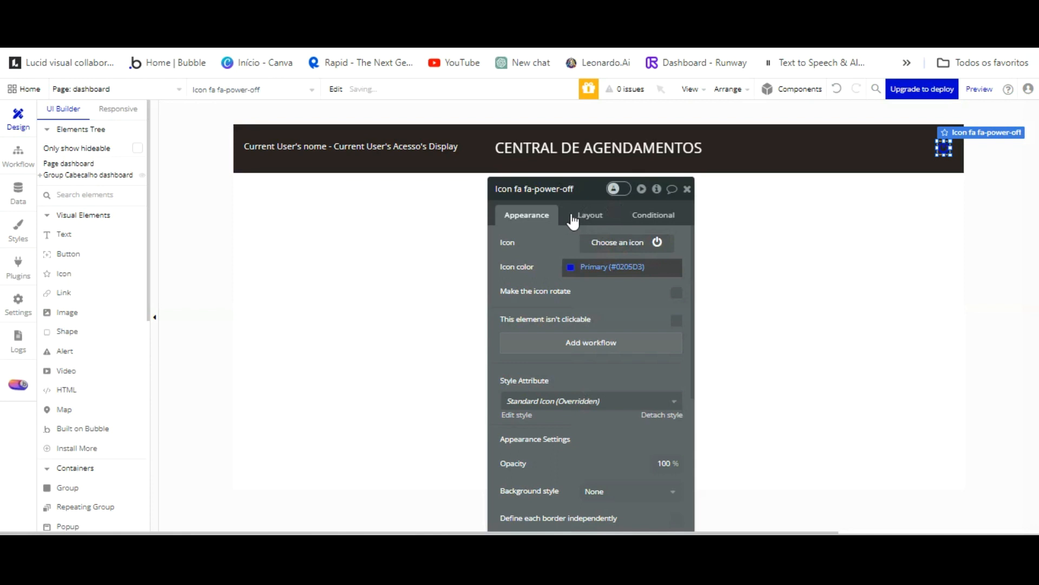
Colour the power-off icon white with Primary contrast (#FFFFFF).
left_click(566, 267)
left_click(589, 430)
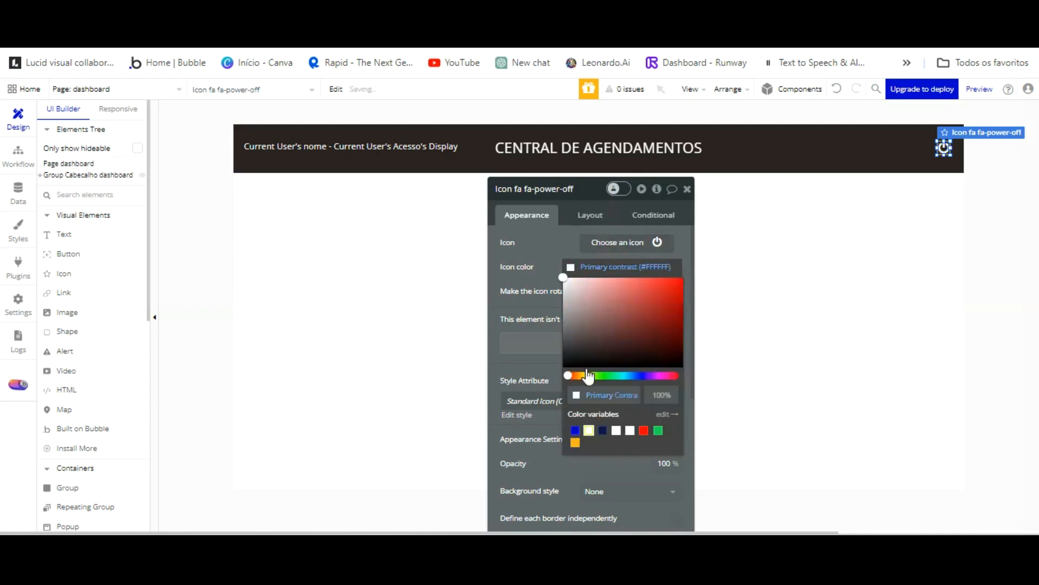
left_click(560, 336)
Create the icon's click workflow with 'Log the user out' as step one.
left_click(568, 341)
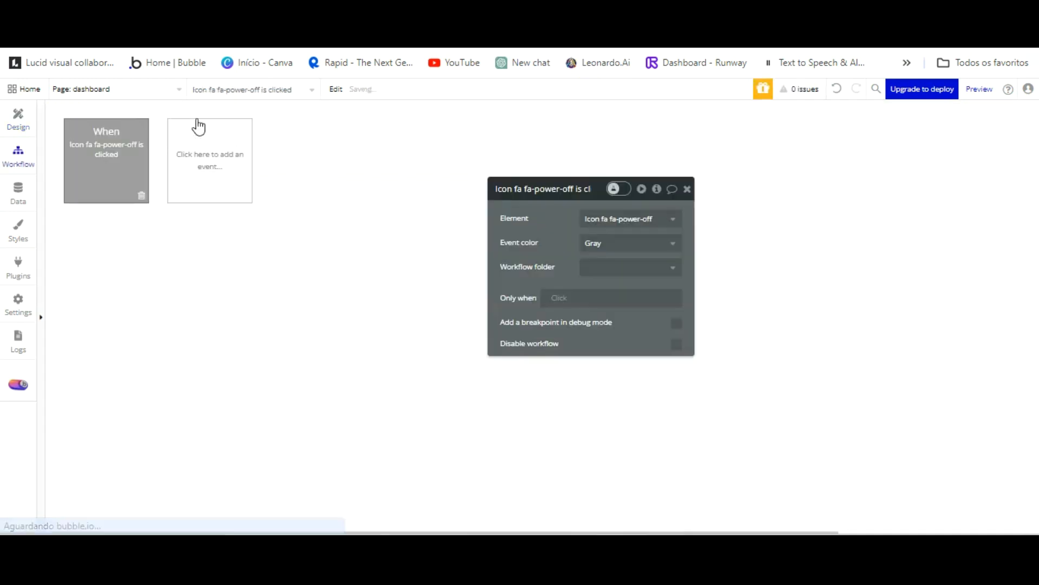
left_click(131, 243)
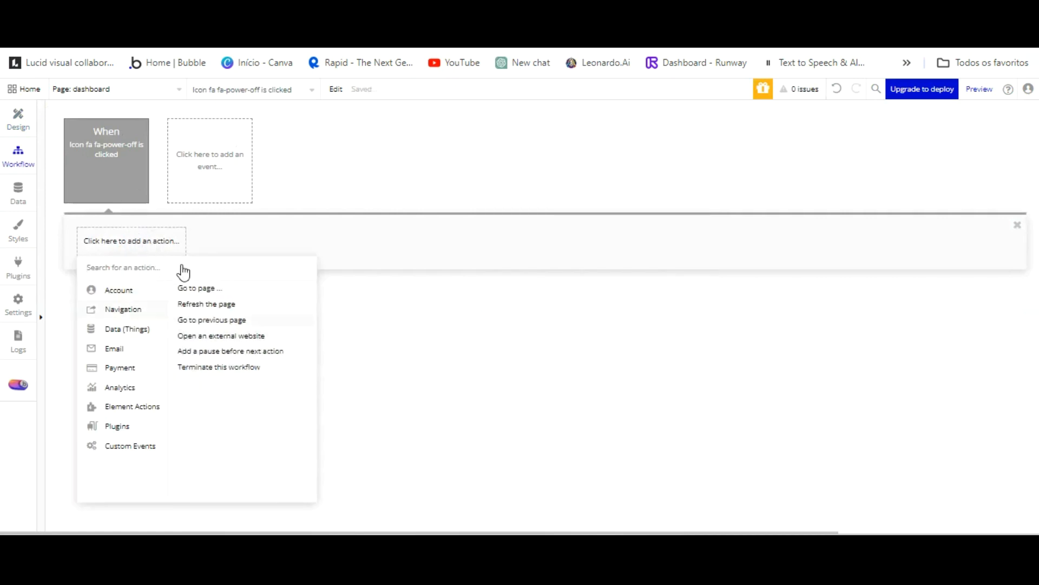
left_click(246, 329)
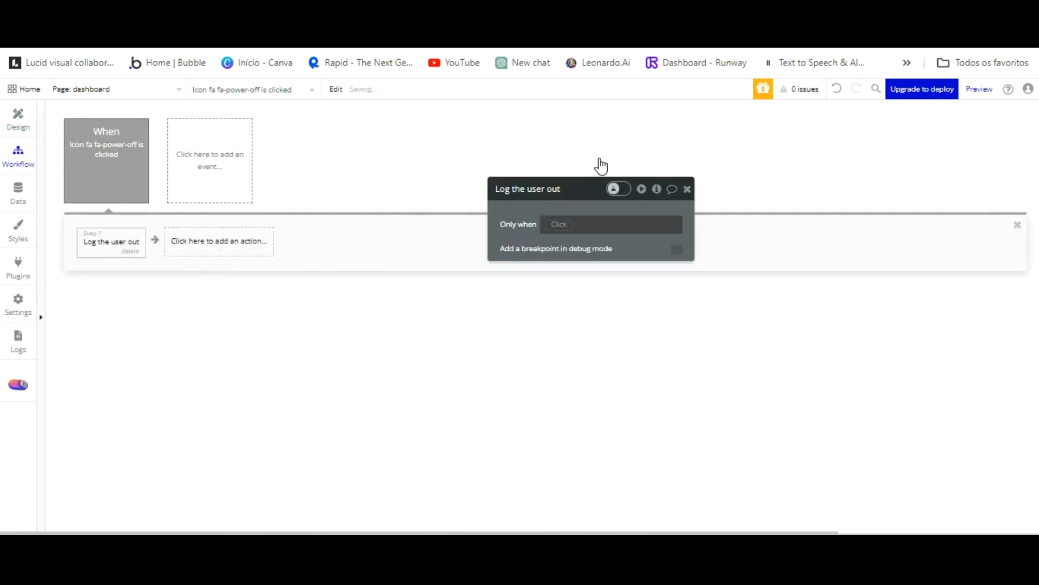
Add 'Go to page index' as step two, then reload the app preview.
left_click(214, 241)
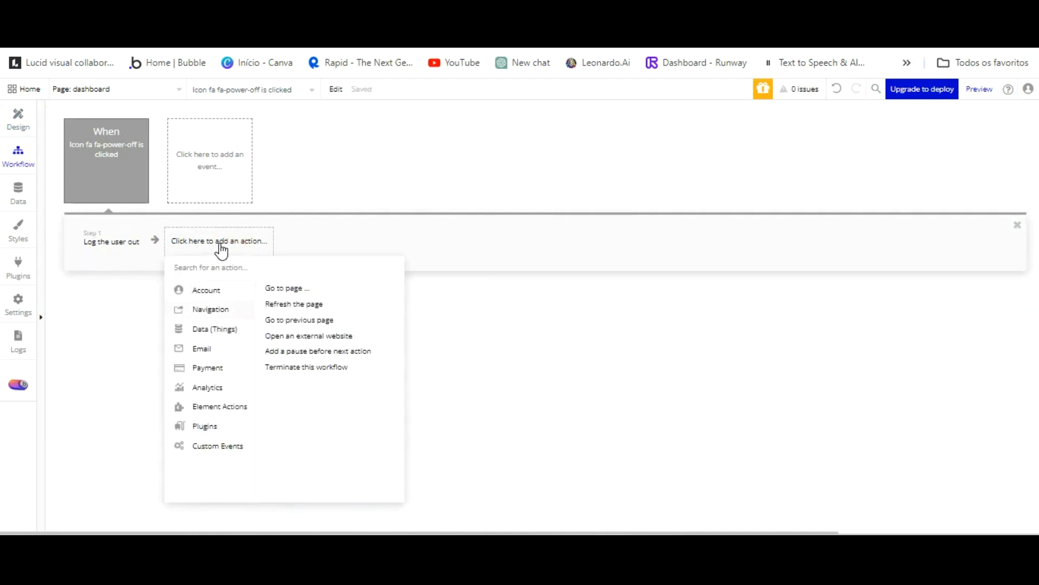
left_click(284, 288)
left_click(621, 218)
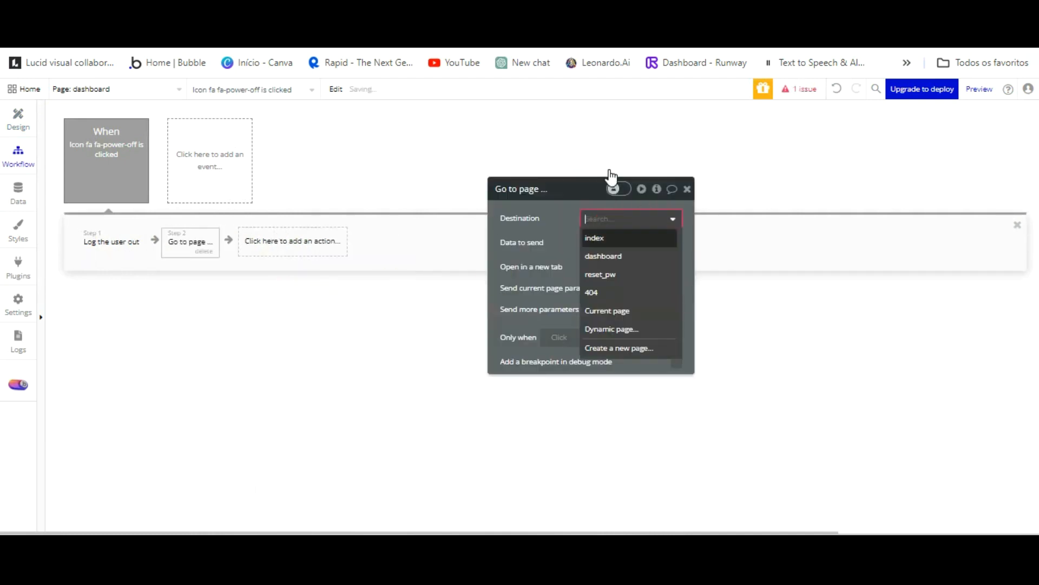
left_click(610, 238)
key("ctrl+Tab")
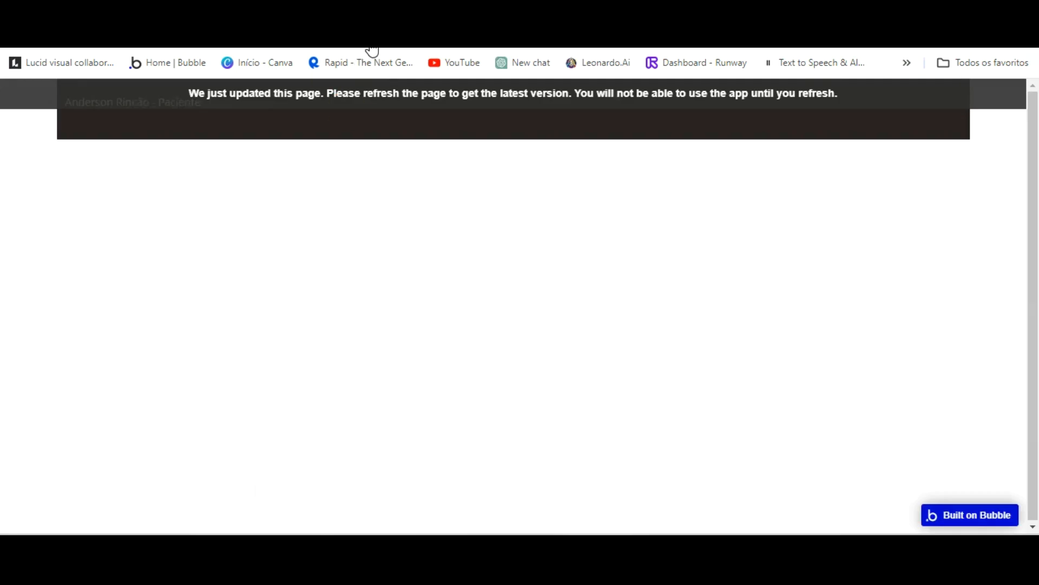
left_click(370, 99)
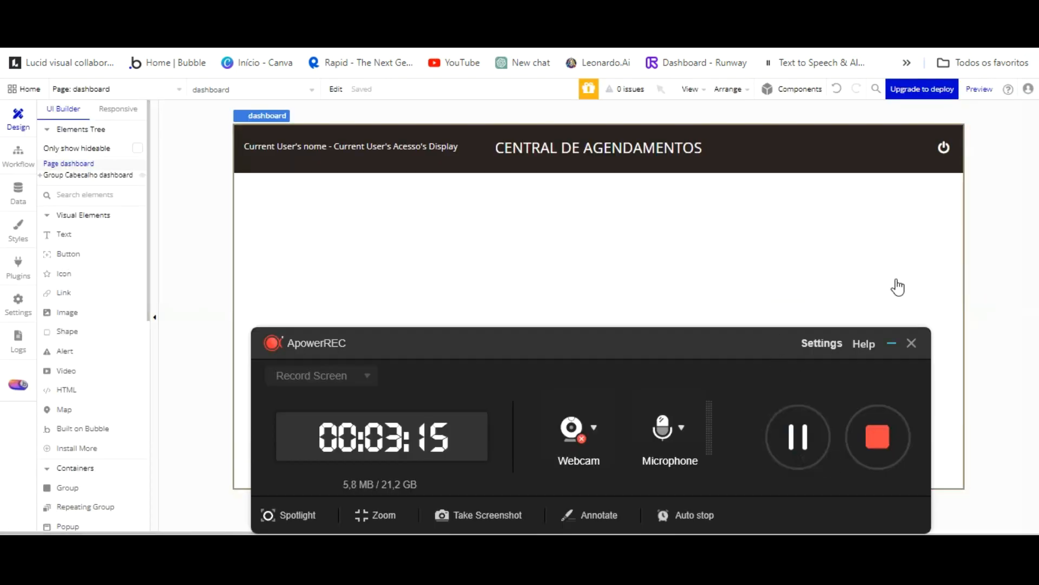
Draw a group flush left under the header and size it 220 × 520 px at X 0, Y 80.
left_click(891, 343)
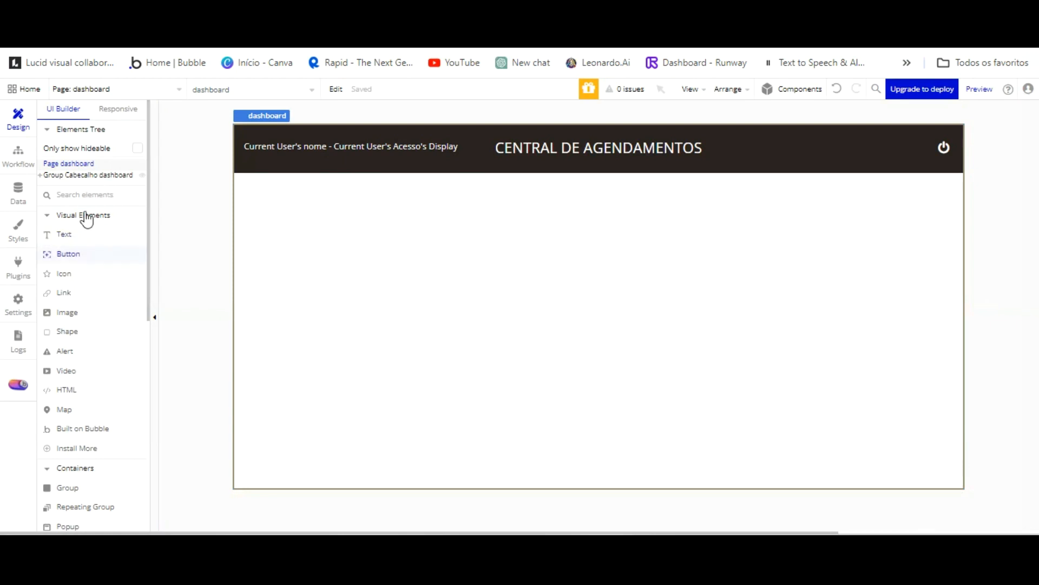
scroll(96, 306, "down", 2)
scroll(87, 295, "down", 2)
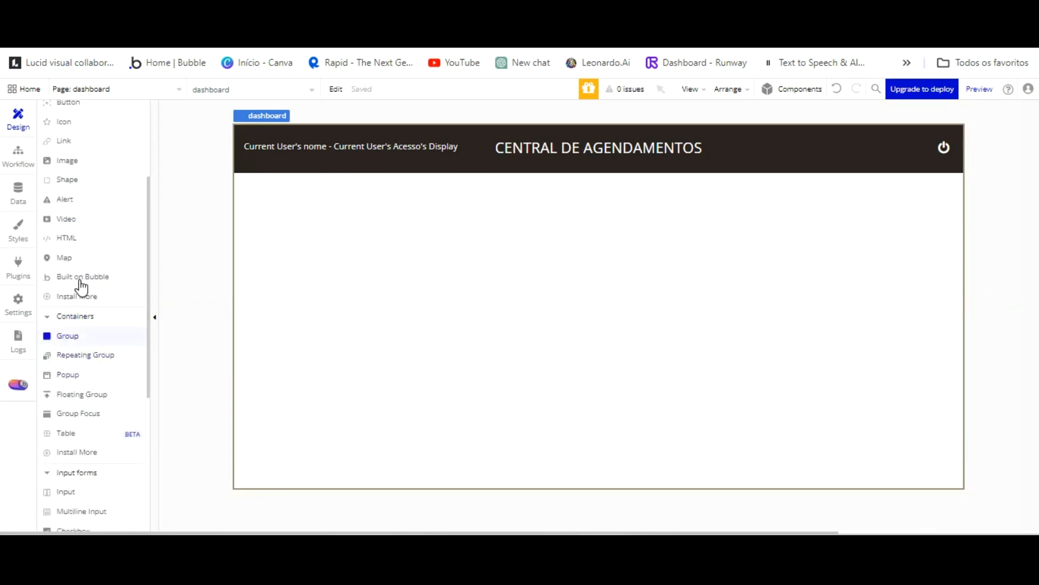
mouse_move(237, 115)
left_mouse_down()
mouse_move(271, 287)
mouse_move(309, 397)
mouse_move(358, 426)
left_mouse_up()
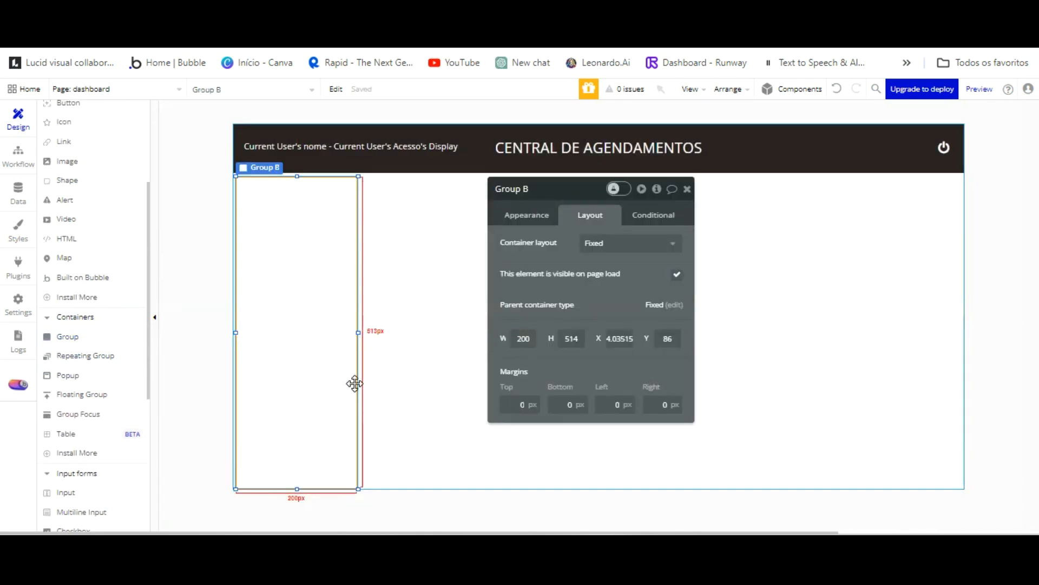
left_click_drag(332, 367, 323, 313)
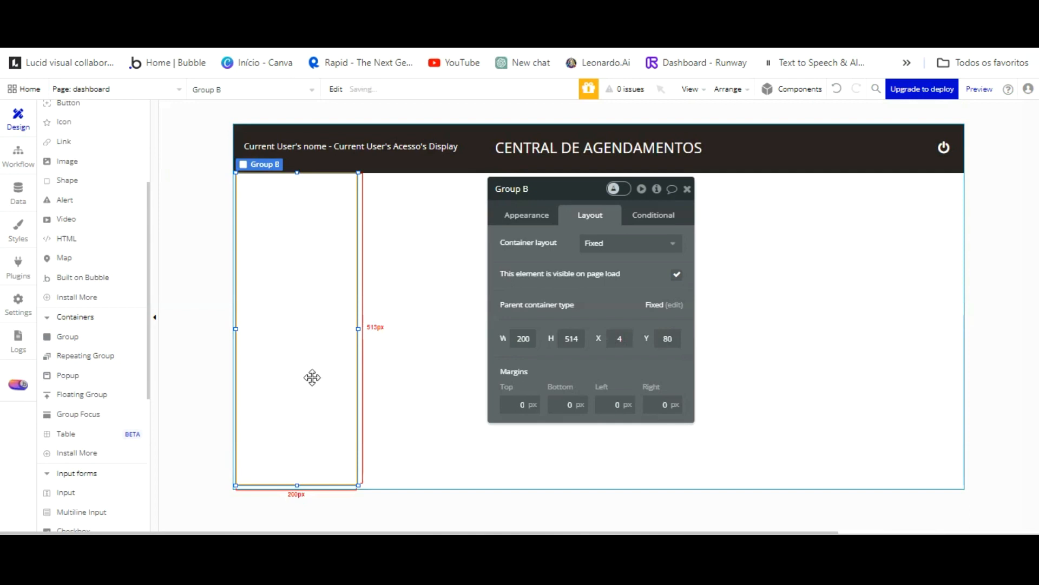
left_click_drag(297, 425, 297, 429)
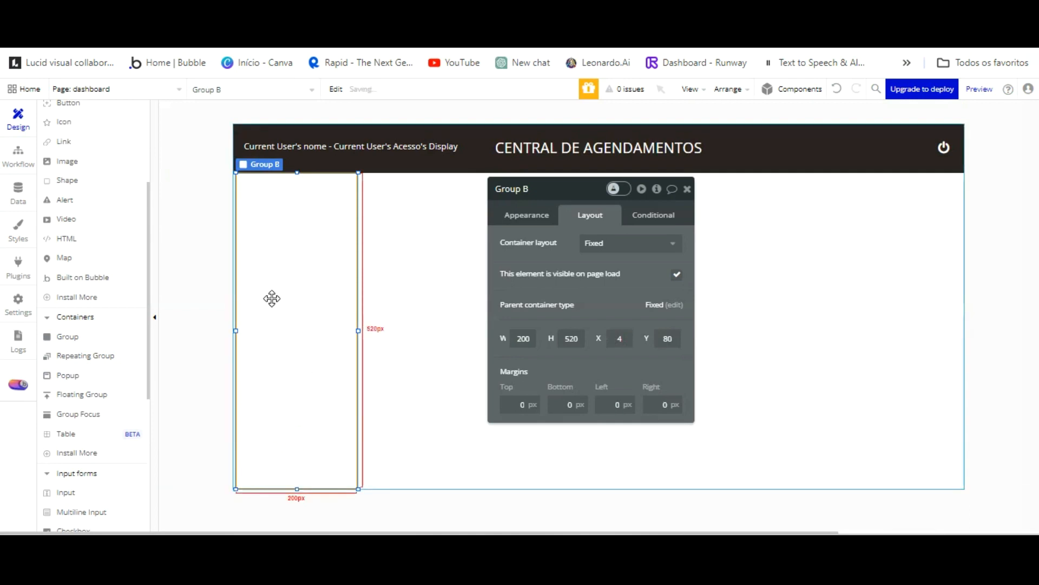
left_click_drag(272, 298, 270, 298)
left_click_drag(530, 338, 494, 345)
type("220")
key("Return")
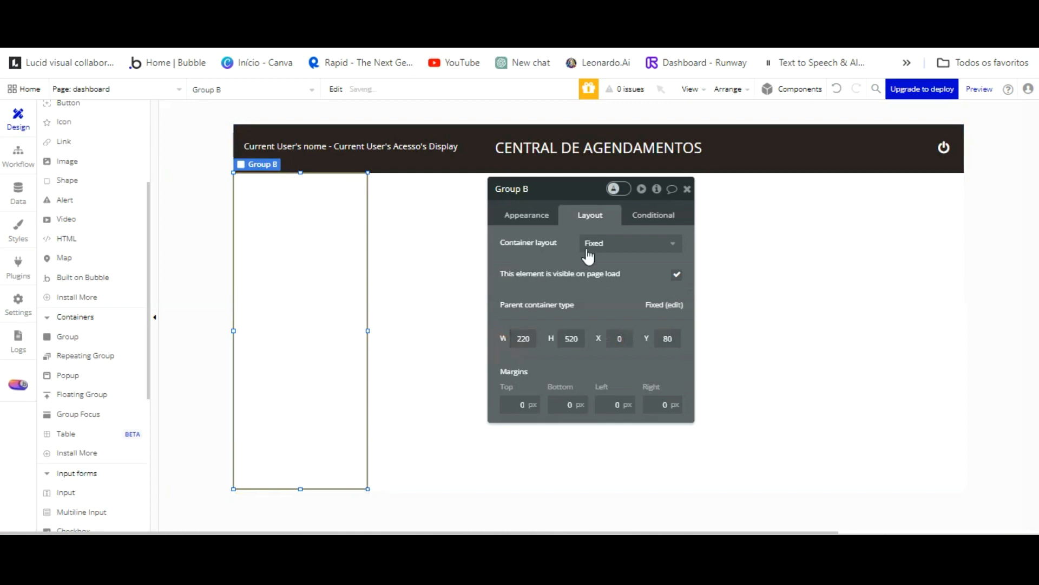
left_click(673, 305)
Rename the new group to 'Group Menu funções dashboard'.
left_click(279, 178)
double_click(525, 189)
type("Menu funções")
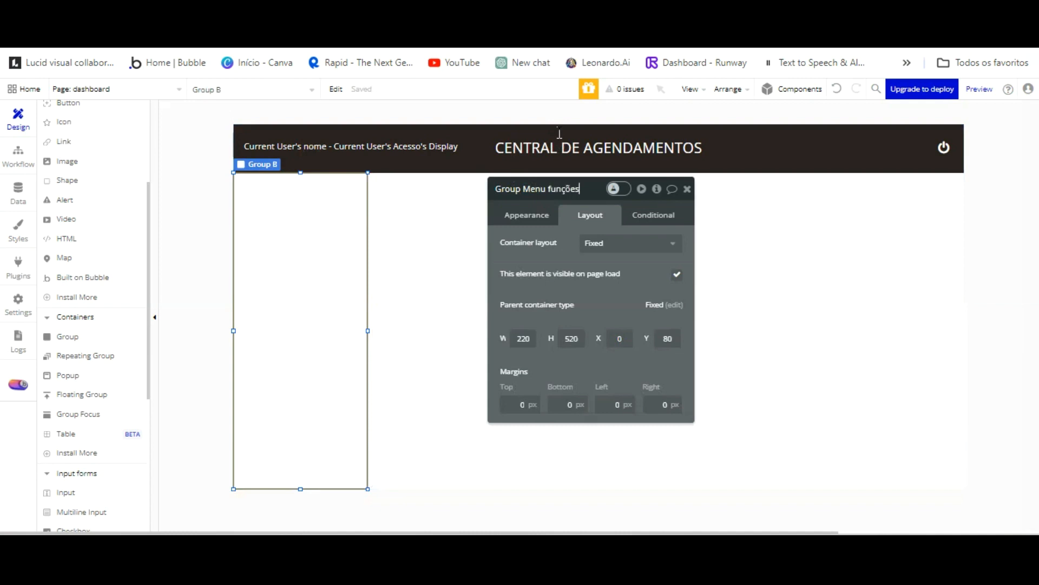
type(" dashboard")
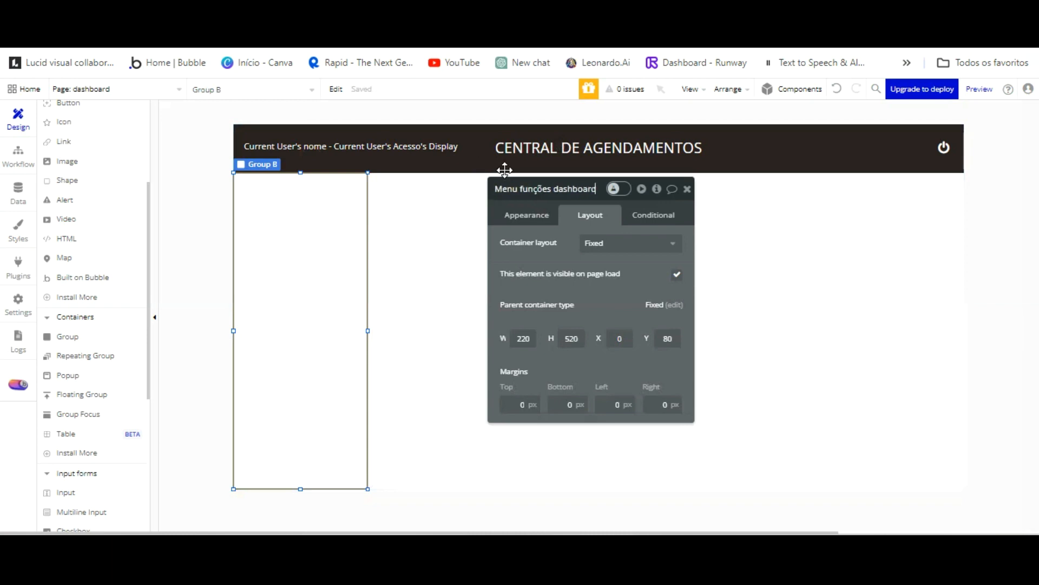
left_click(568, 205)
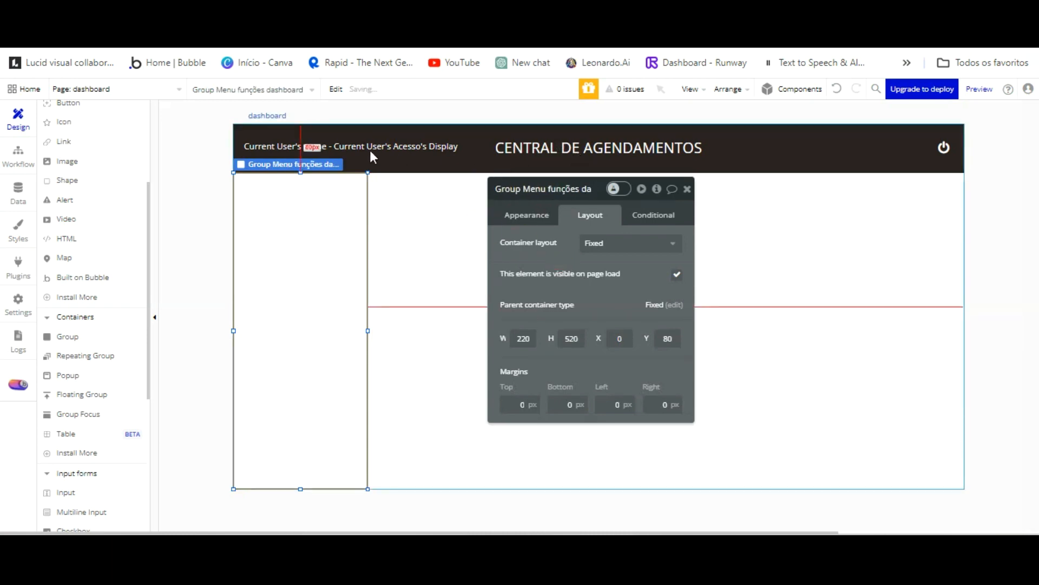
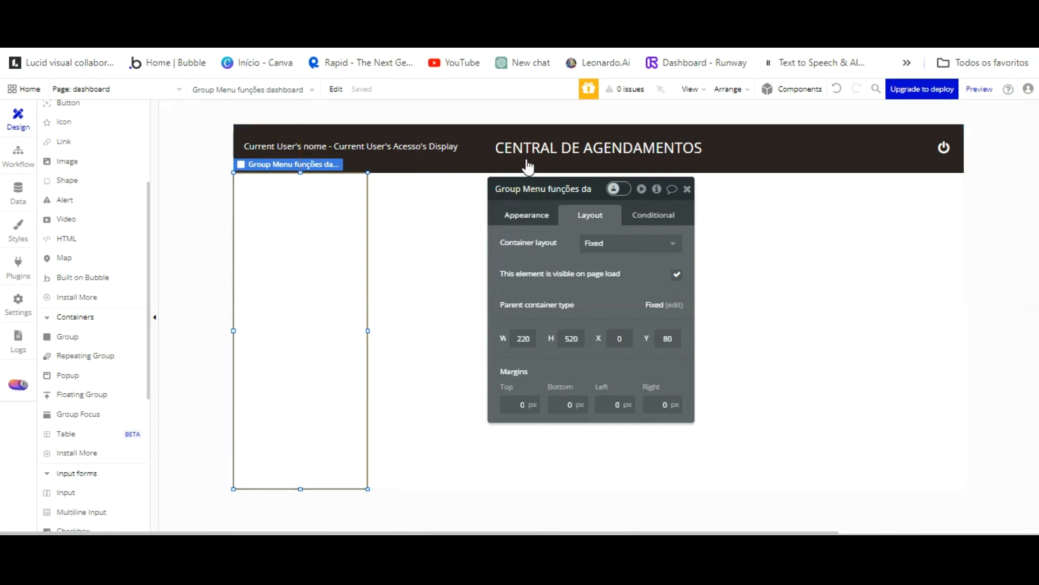
Give the left menu group a flat grey-brown #908585 background.
left_click(528, 215)
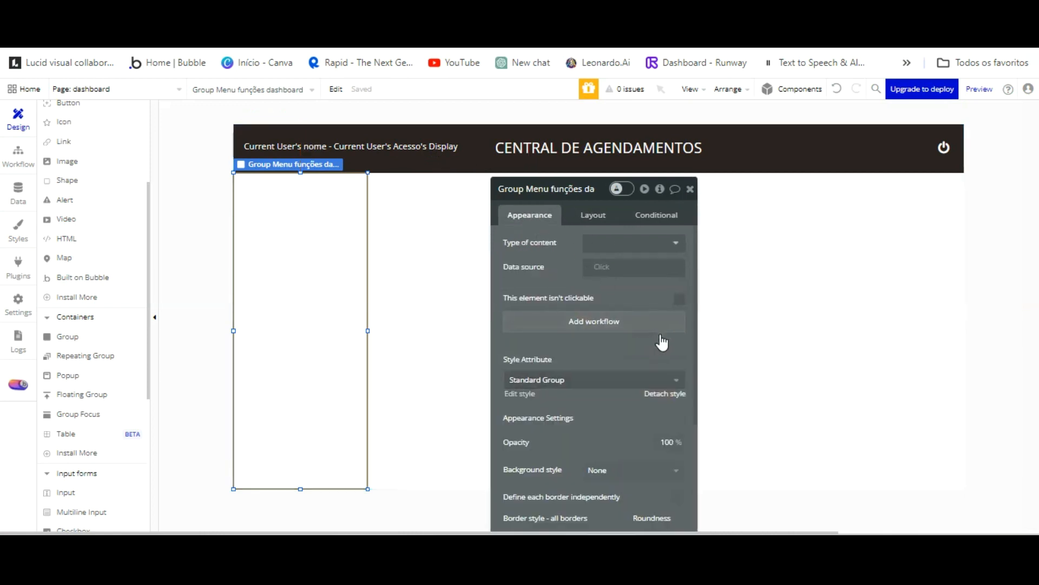
scroll(651, 290, "down", 4)
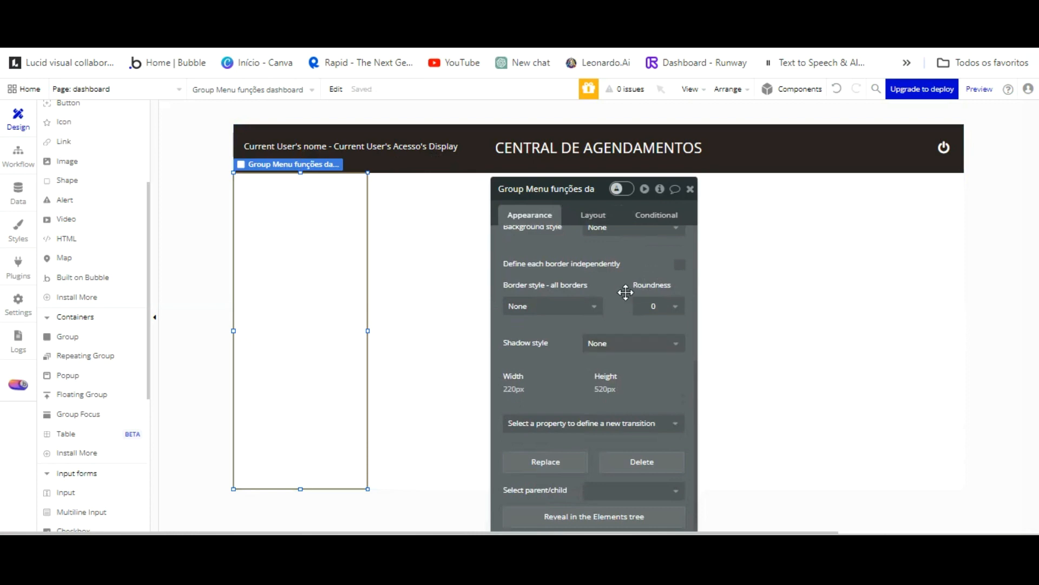
scroll(620, 281, "up", 3)
left_click(622, 378)
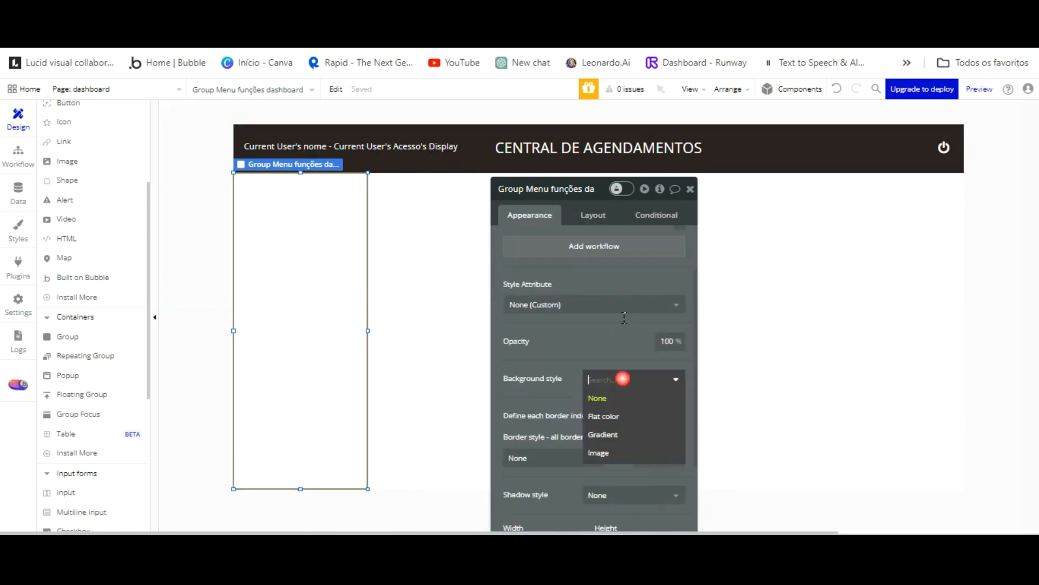
left_click(607, 415)
left_click(596, 403)
left_click_drag(596, 405, 594, 392)
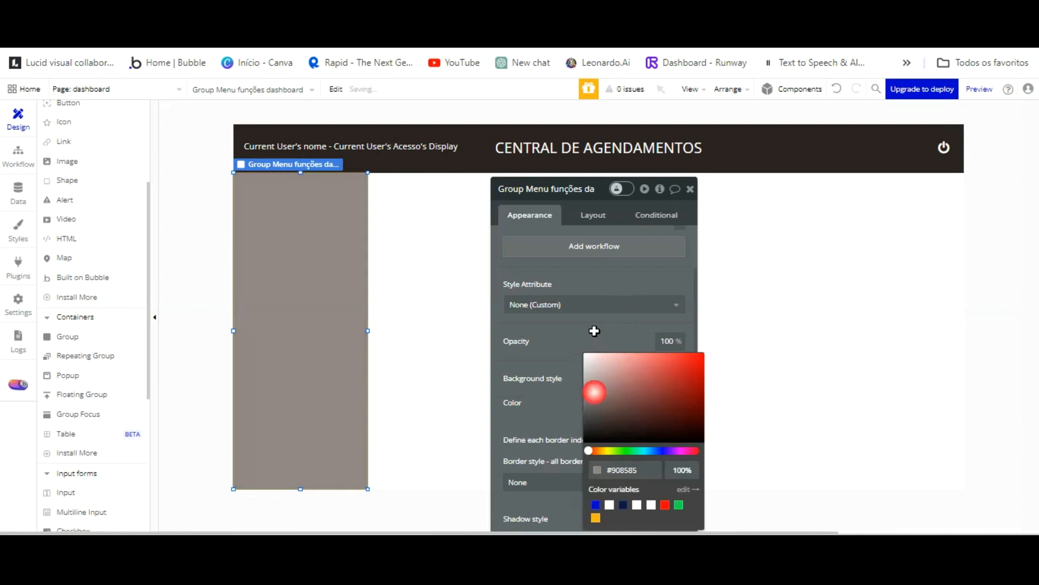
left_click(498, 288)
Reselect the menu group and switch to the live app preview.
left_click(376, 290)
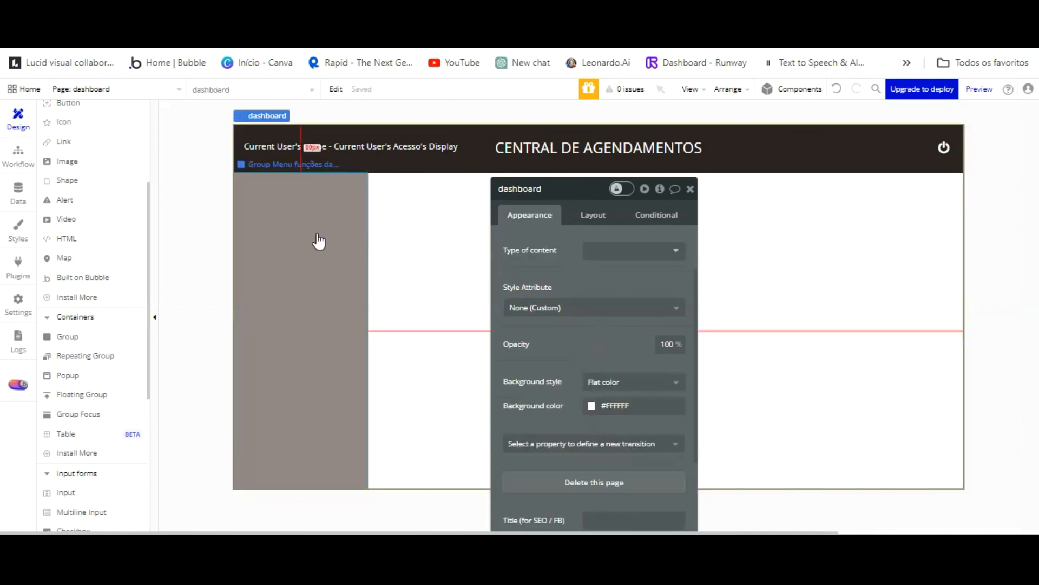
left_click(318, 294)
left_click(307, 50)
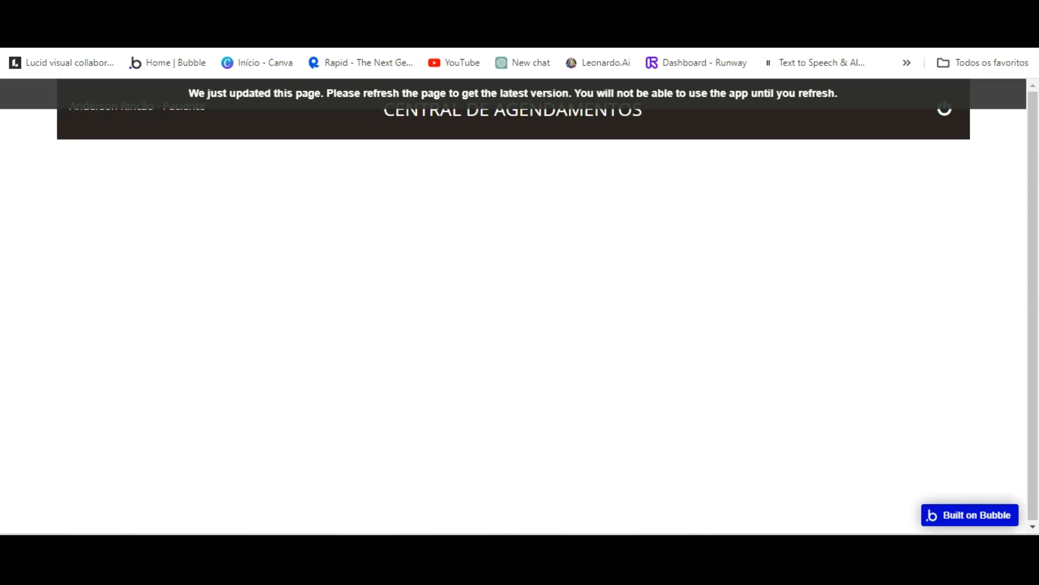
Reload the live page to see the grey menu, then return to the editor.
left_click(310, 84)
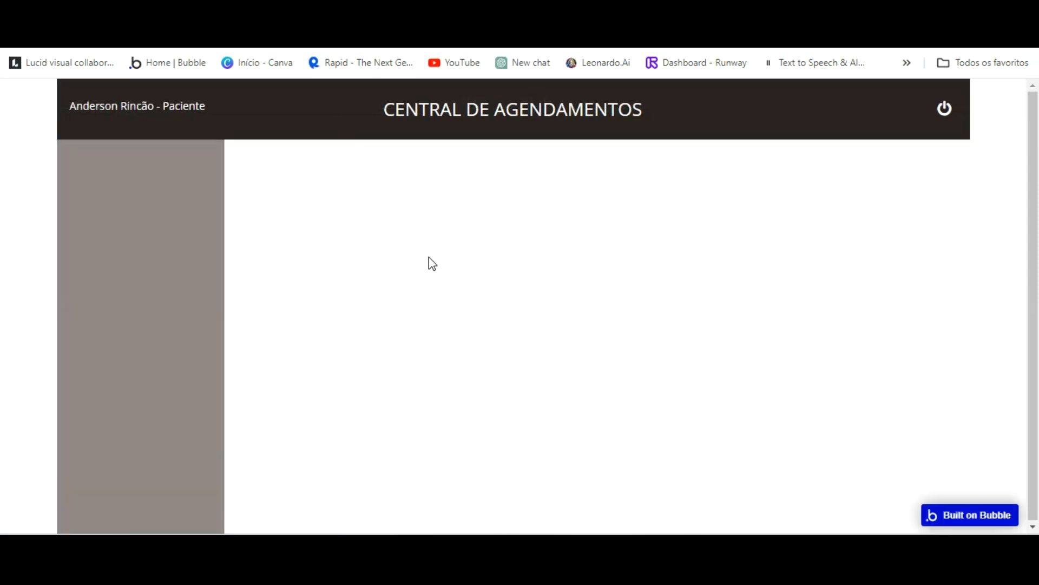
left_click(239, 34)
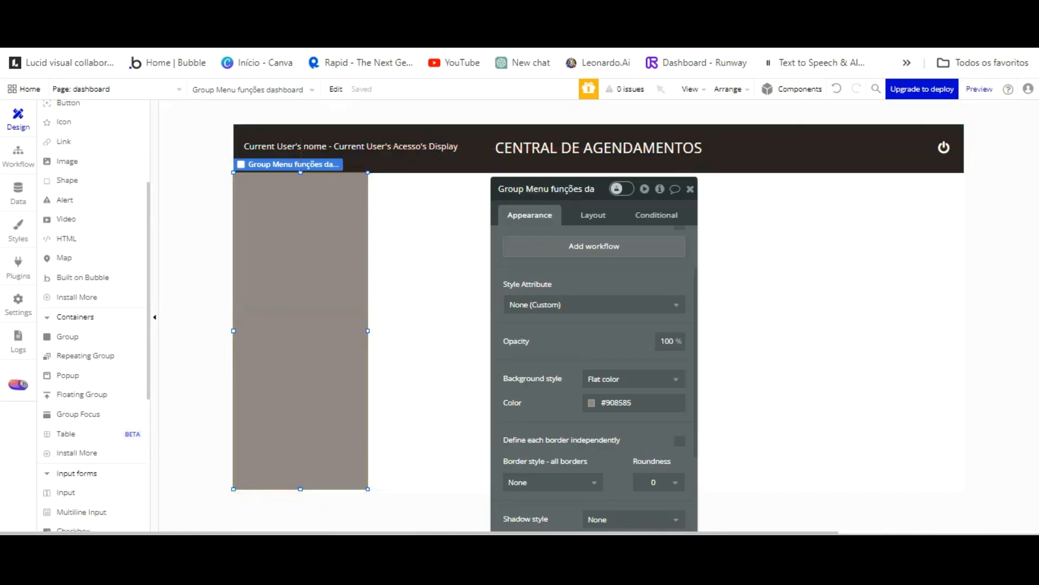
Draw a new button at the top of the grey menu group, centered.
scroll(81, 230, "up", 2)
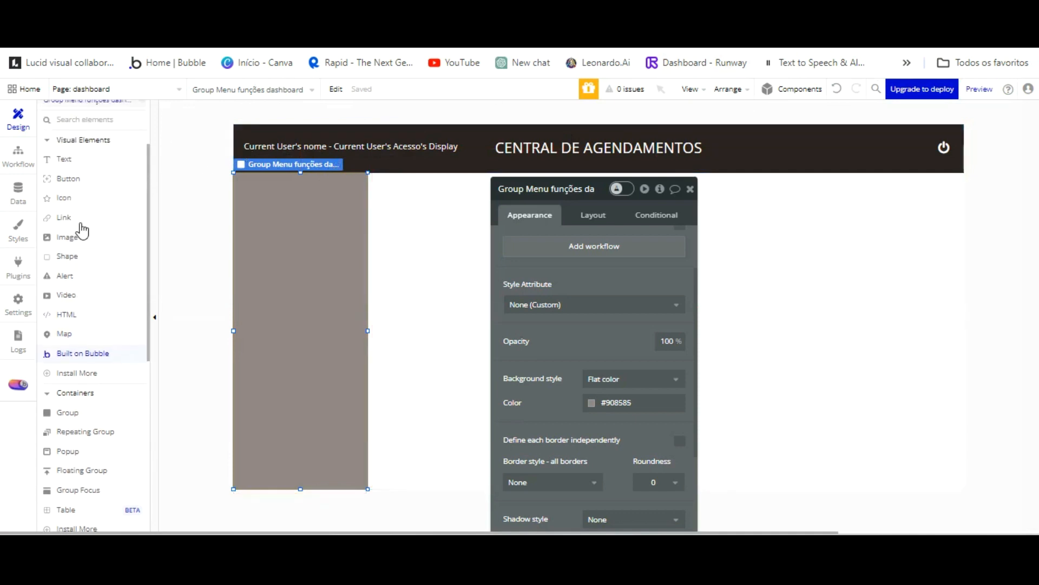
left_click(68, 178)
left_click_drag(242, 126, 350, 149)
left_click_drag(326, 200, 328, 201)
Name the button 'Button acesso grupo colaborador' and label it 'Colaborador'.
double_click(577, 188)
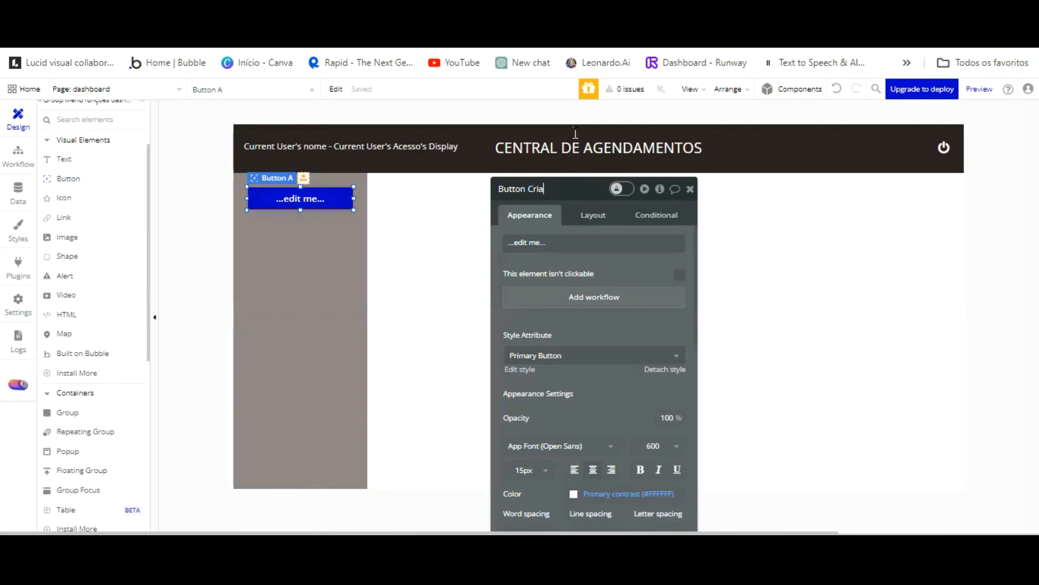
type("Criar Colabo")
key("BackSpace")
key("BackSpace")
key("BackSpace")
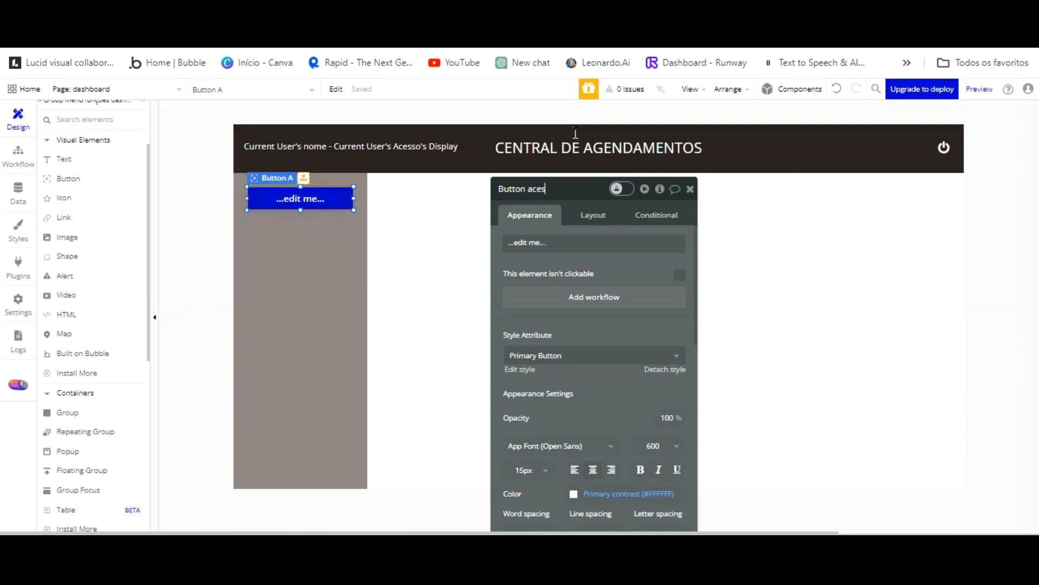
type("upo colaborador")
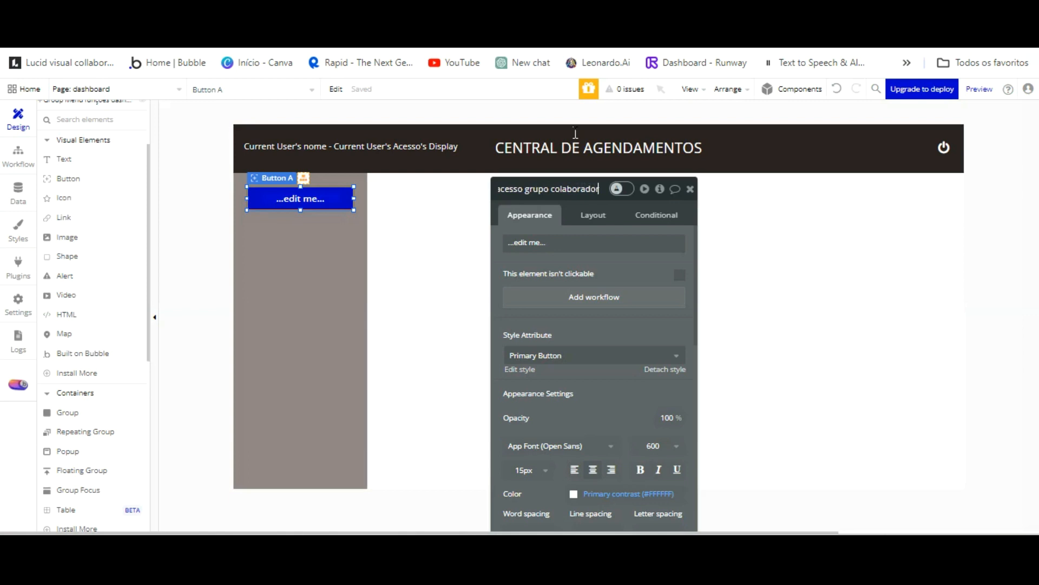
key("BackSpace")
type("r")
key("Tab")
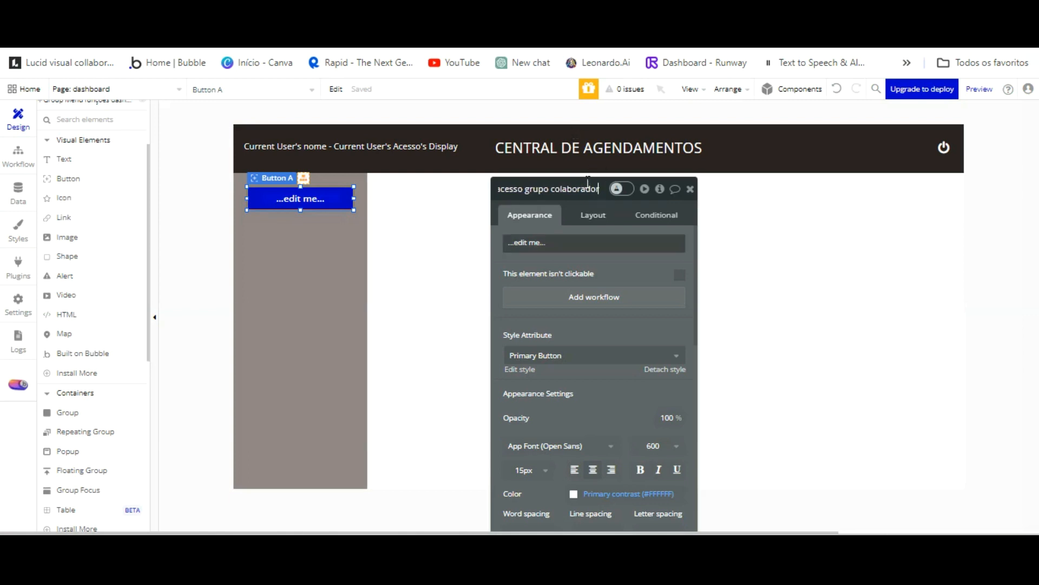
type("Colaborador")
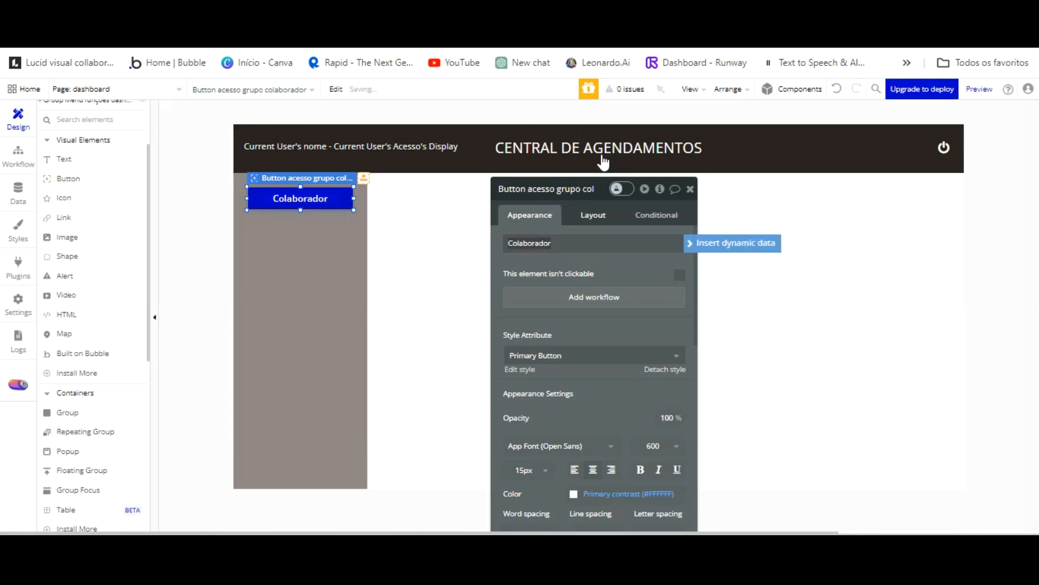
Set the Colaborador button's background colour to dark grey #3C3C42.
left_click(594, 215)
left_click(543, 215)
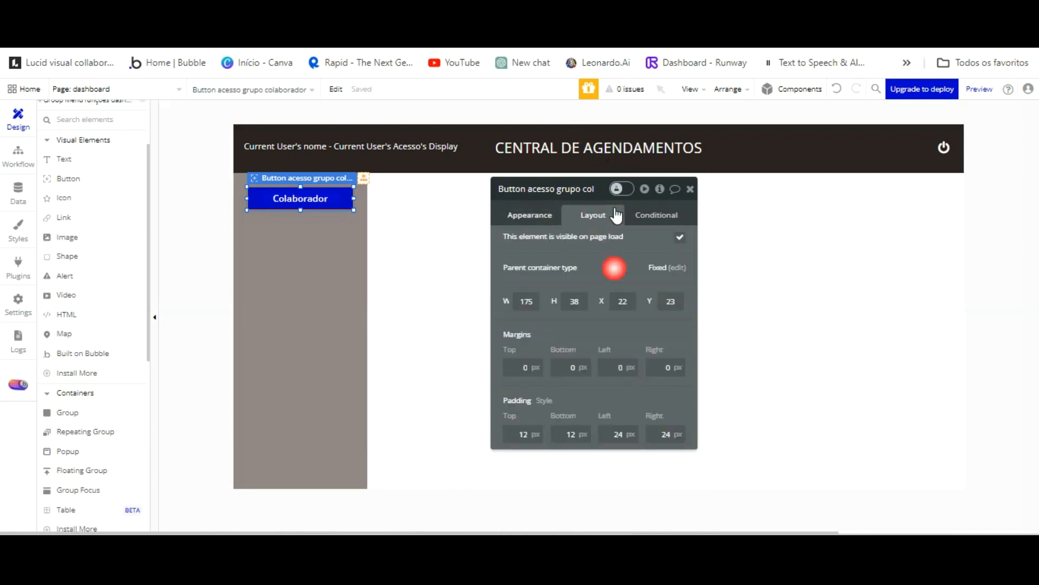
scroll(594, 378, "down", 3)
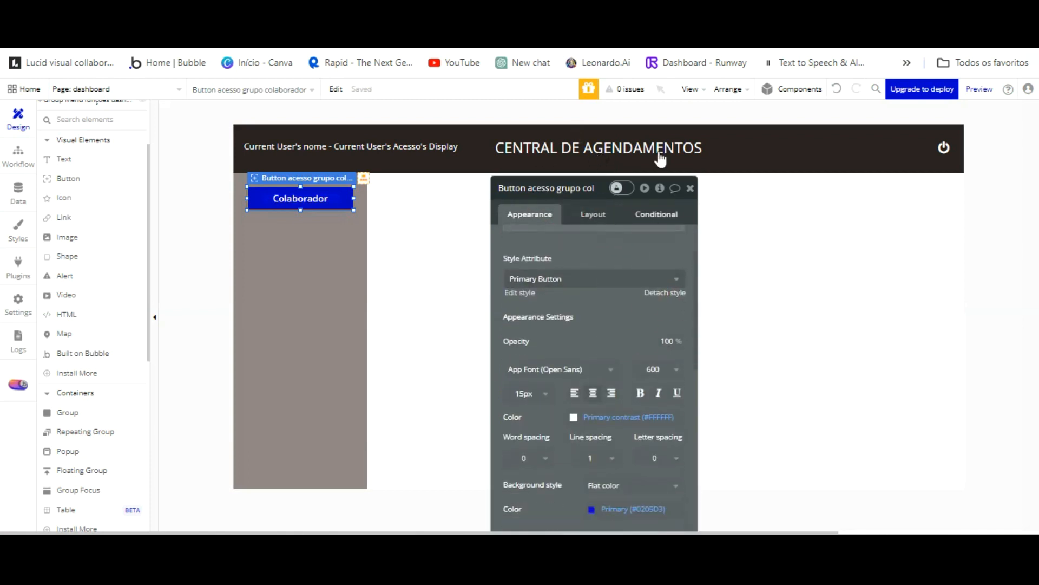
left_click(657, 215)
left_click(555, 217)
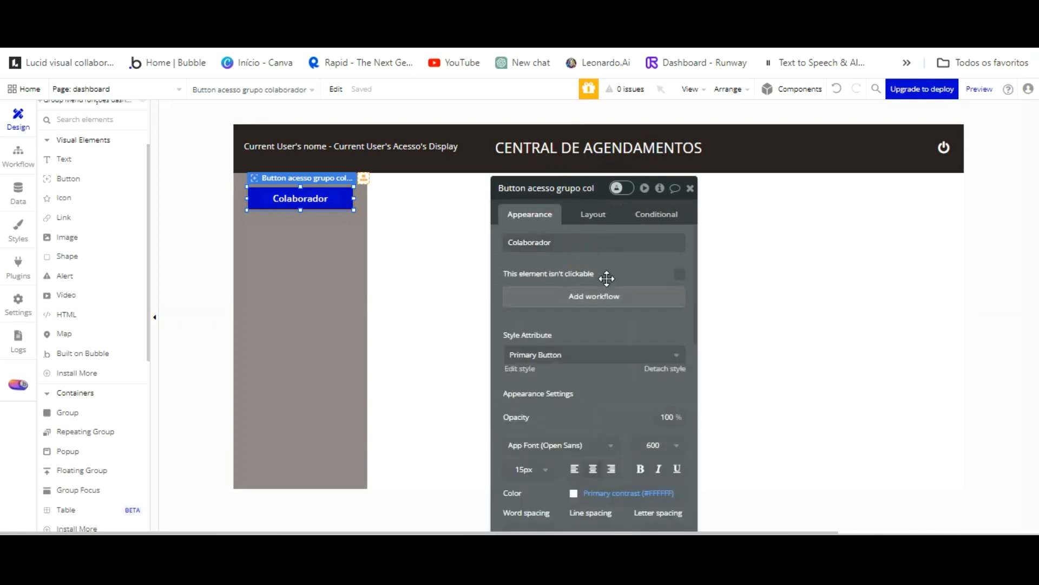
scroll(610, 352, "down", 3)
scroll(590, 346, "down", 3)
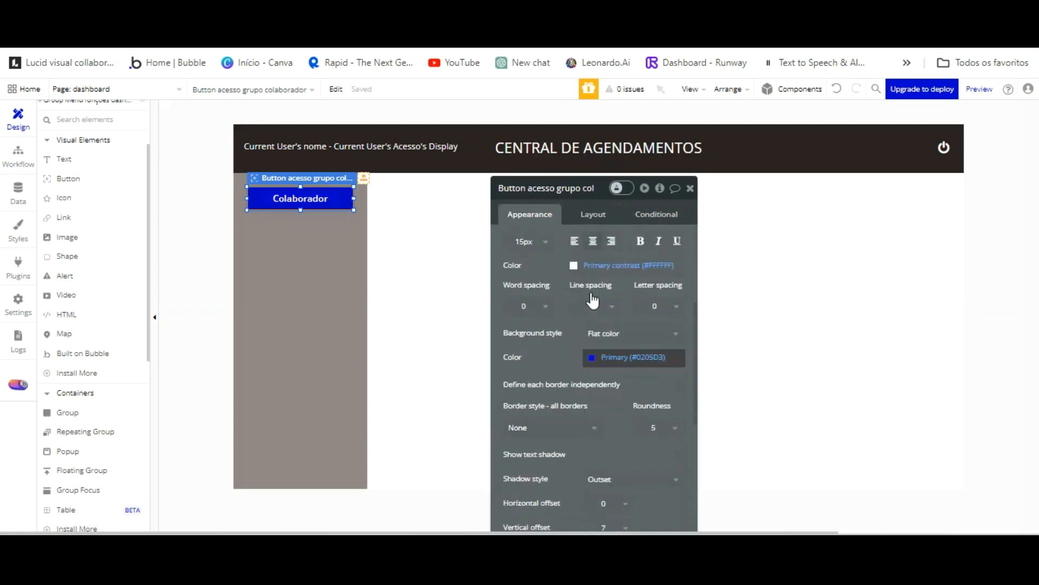
left_click(595, 357)
left_click_drag(596, 354, 595, 373)
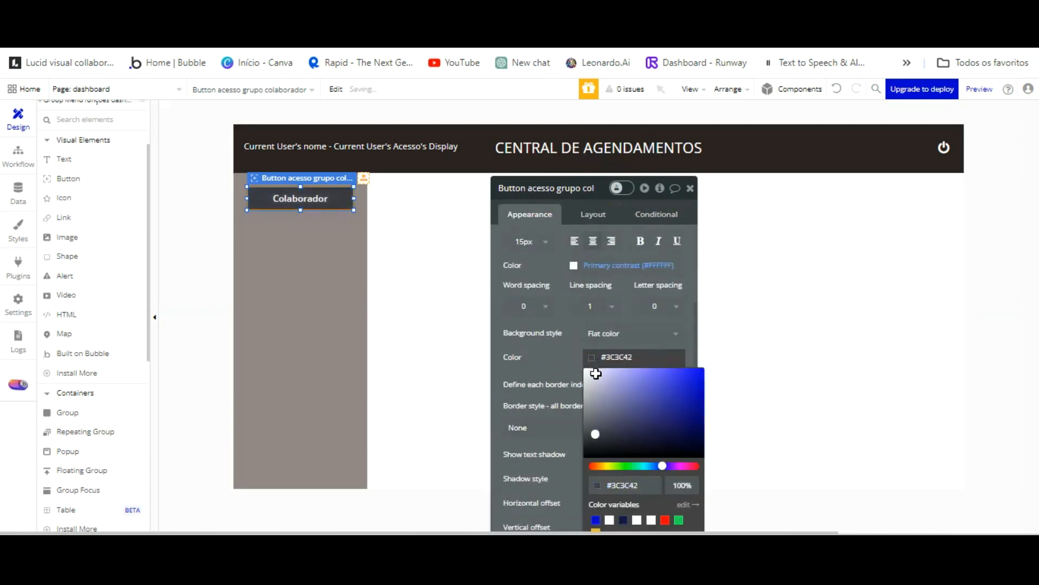
left_click(574, 295)
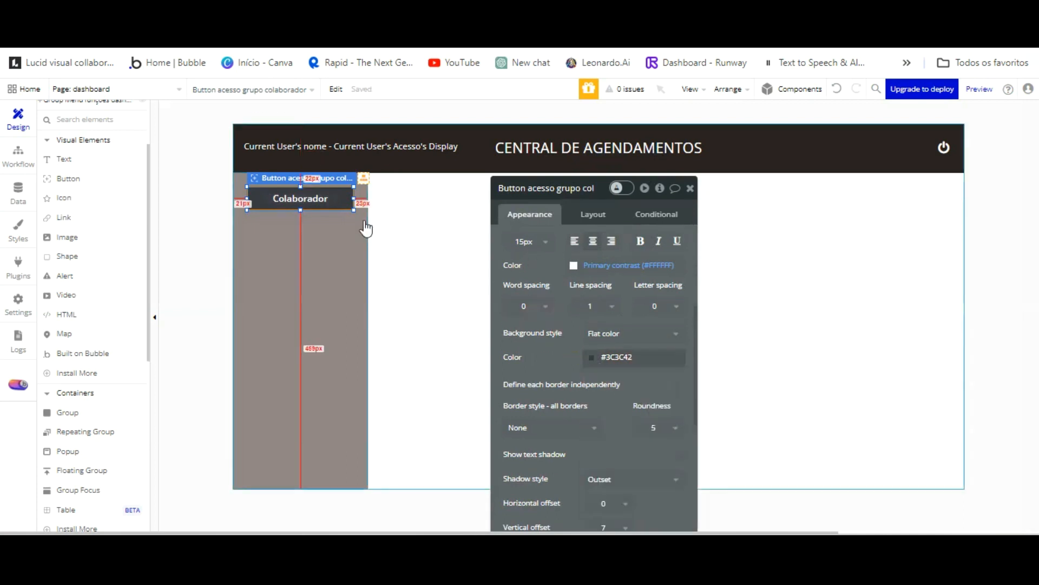
Duplicate the Colaborador button below the original.
left_click(353, 273)
left_click(330, 200)
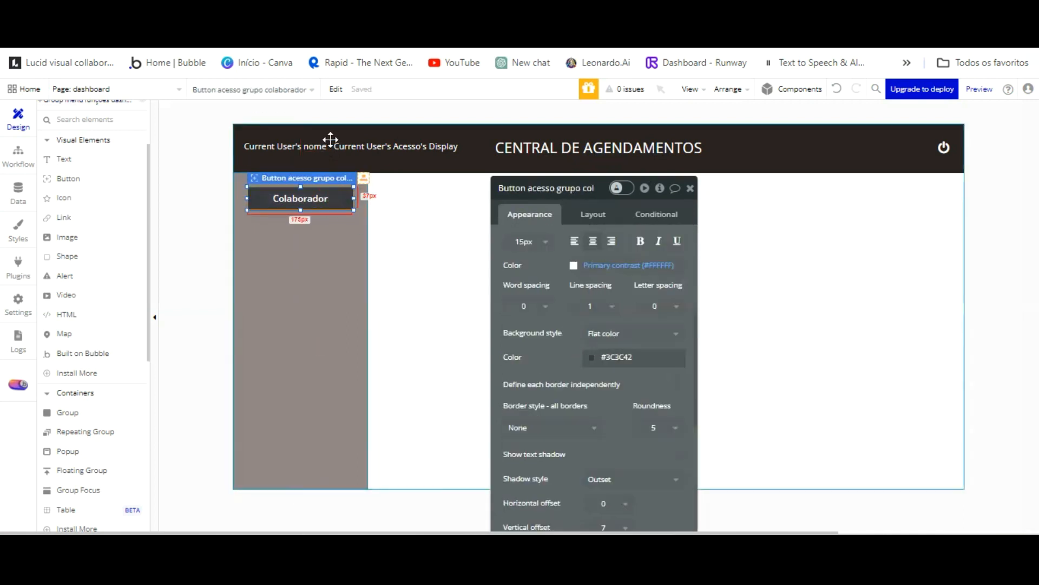
key("ctrl+v")
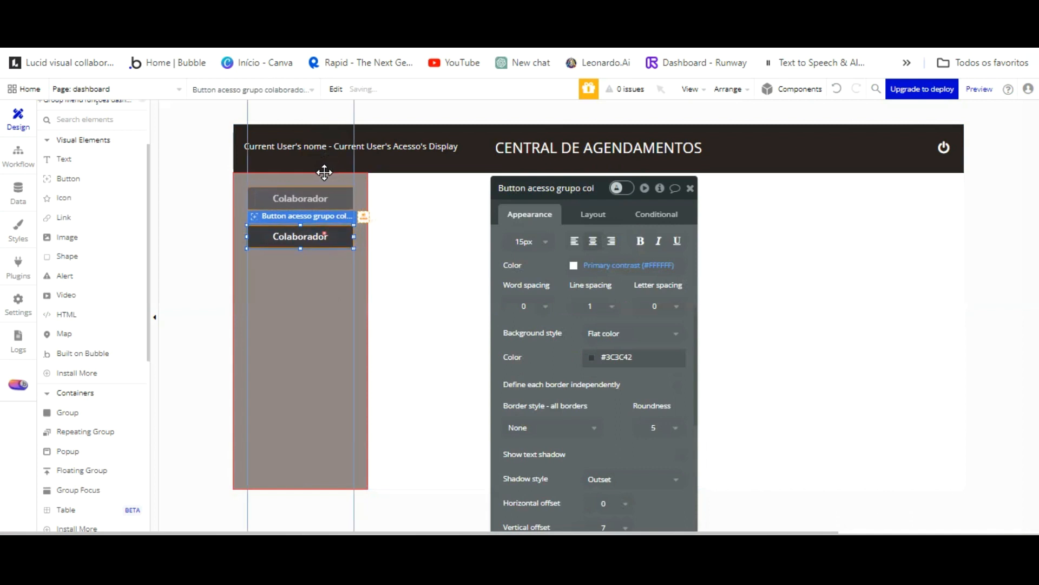
Edit the duplicated button's element name toward 'Nova agenda'.
left_click(557, 188)
key("BackSpace")
key("BackSpace")
key("BackSpace")
key("BackSpace")
key("BackSpace")
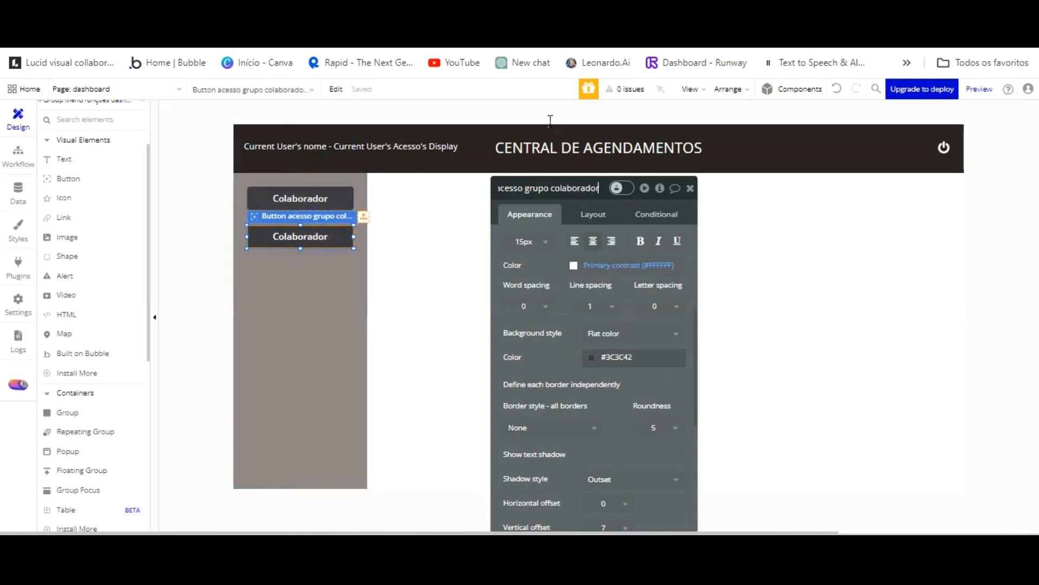
left_click(523, 190)
key("BackSpace")
key("BackSpace")
key("BackSpace")
key("BackSpace")
key("BackSpace")
key("BackSpace")
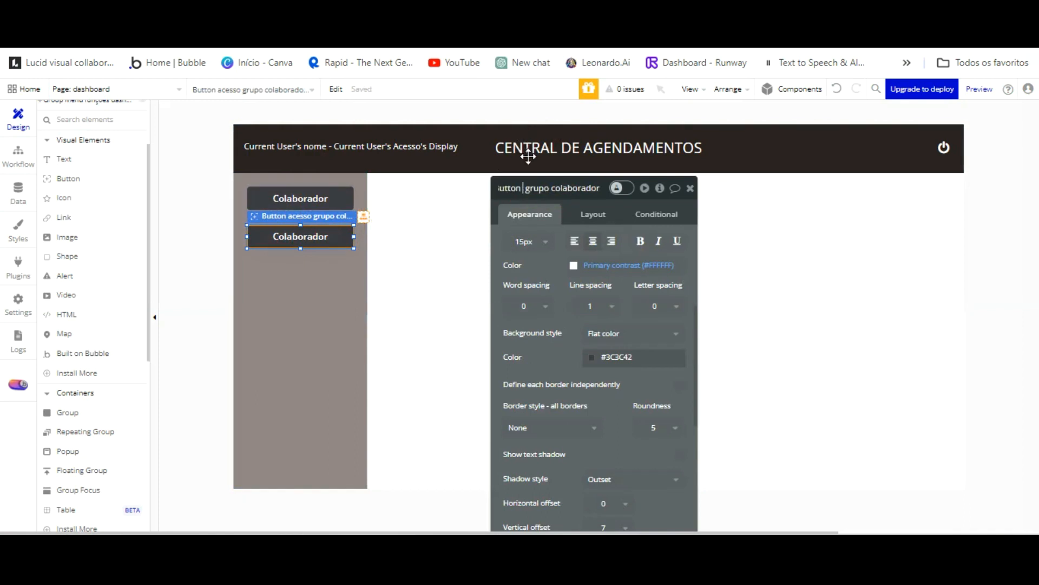
type("Nova agenda")
key("Right")
key("Right")
key("Right")
key("Right")
key("Right")
key("Right")
key("Right")
key("BackSpace")
key("BackSpace")
key("BackSpace")
key("BackSpace")
key("BackSpace")
type("grupo")
key("BackSpace")
key("BackSpace")
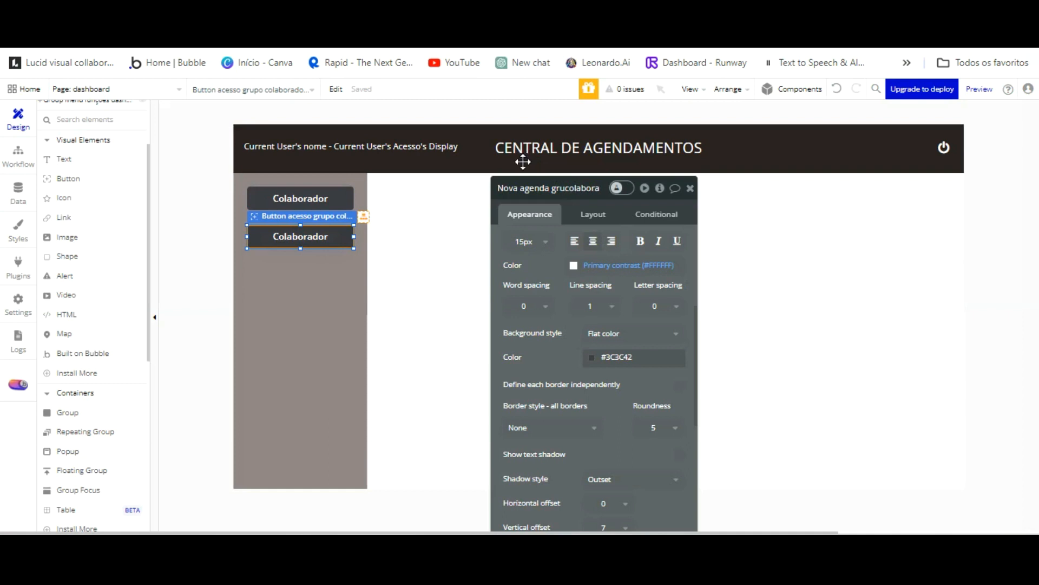
type("po agenda")
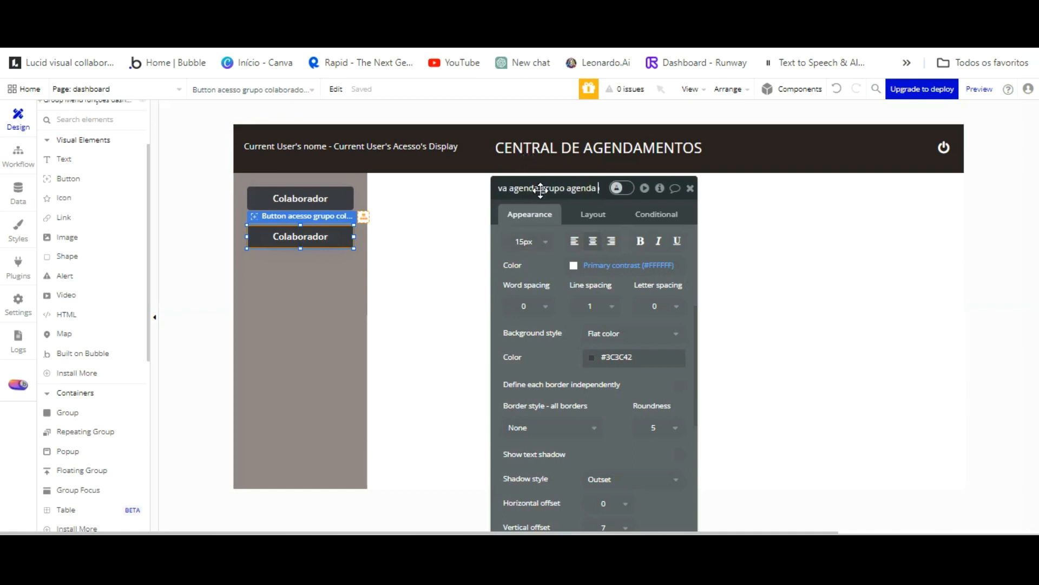
key("Return")
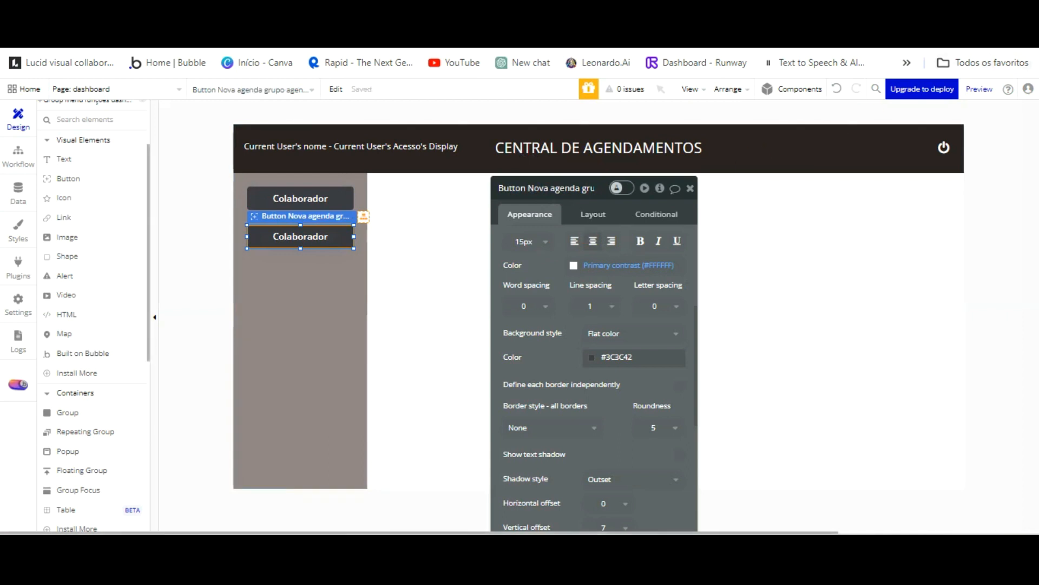
Shorten the first button's element name to 'Button Colaborador'.
left_click(334, 200)
left_click(557, 188)
key("BackSpace")
key("BackSpace")
key("BackSpace")
key("BackSpace")
key("BackSpace")
key("BackSpace")
key("BackSpace")
key("BackSpace")
key("BackSpace")
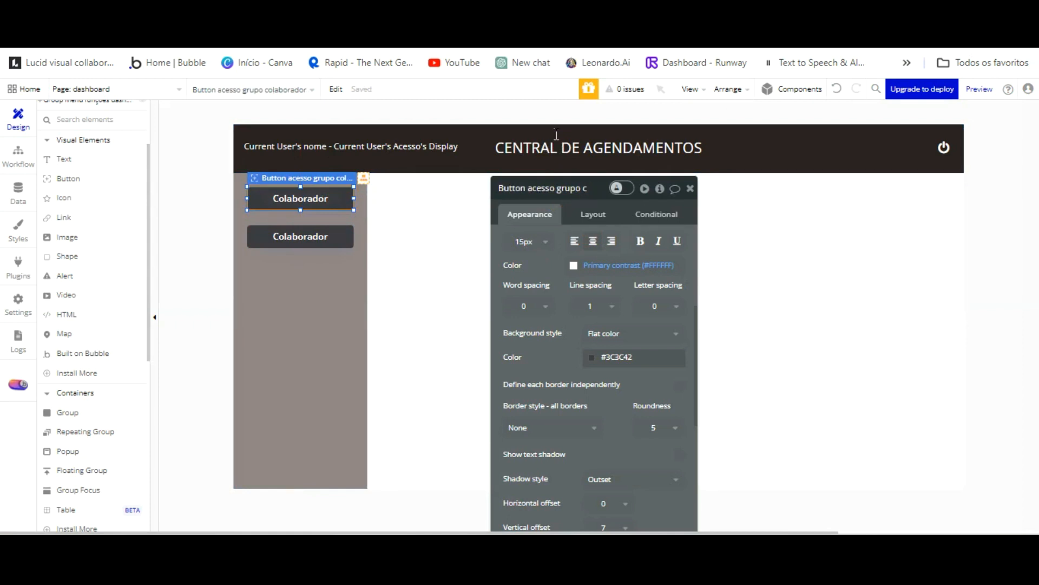
key("BackSpace")
key("BackSpace")
key("BackSpace")
key("BackSpace")
key("BackSpace")
type("Colaborador")
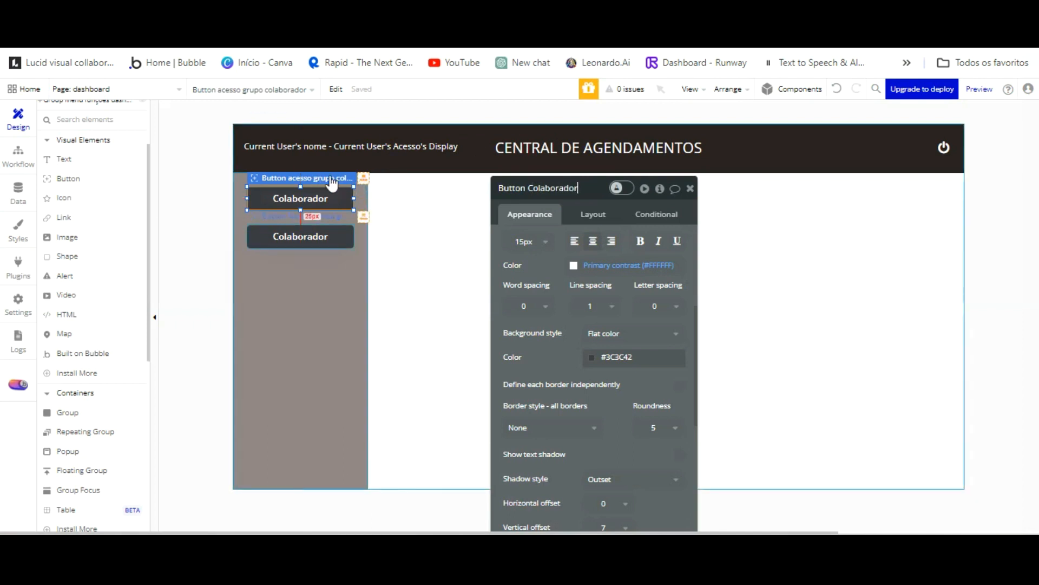
Name the lower button 'Button Nova agenda' and label it 'Nova Agenda'.
left_click(328, 233)
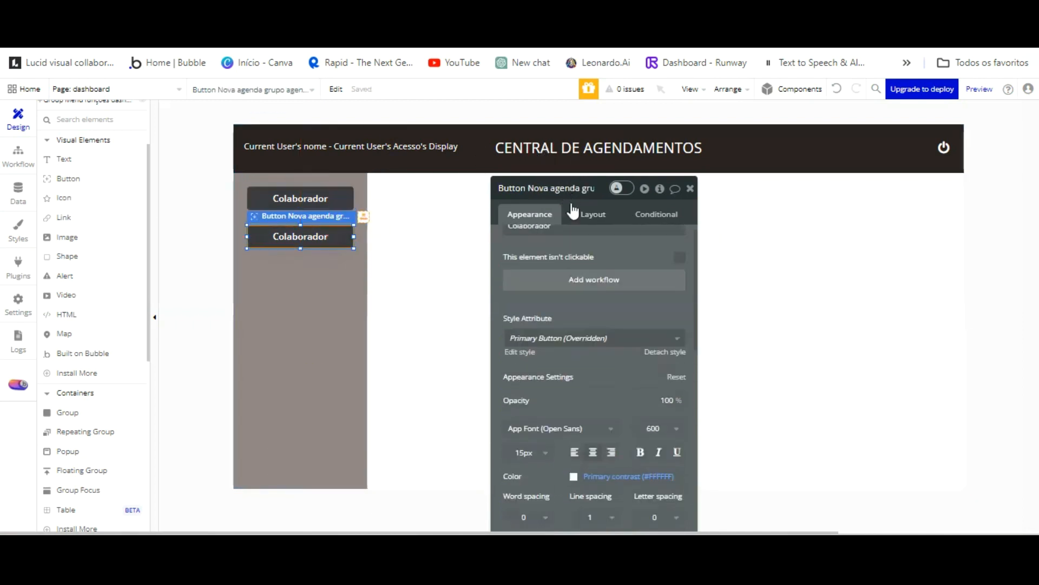
type("NOva")
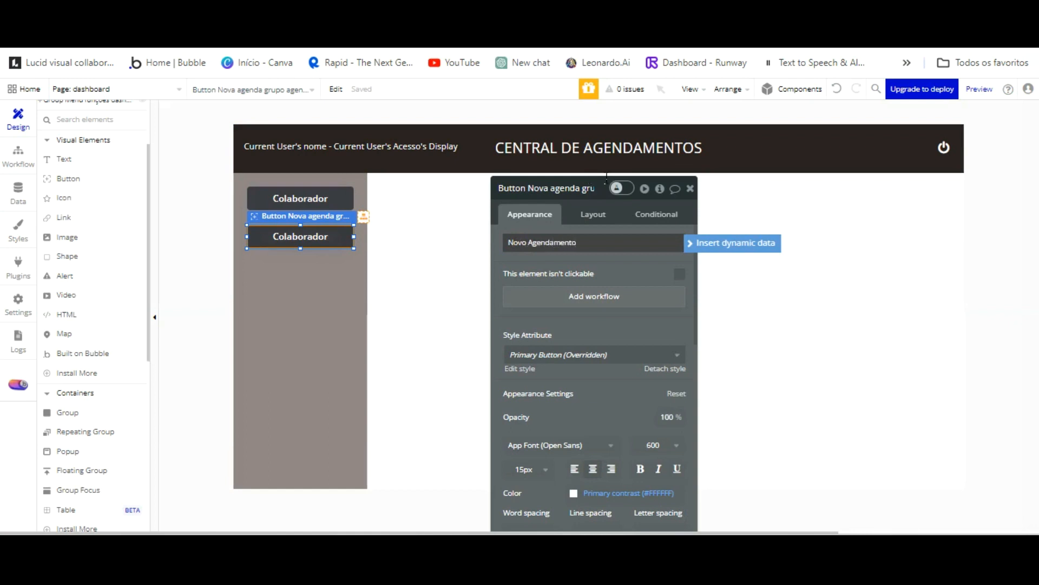
left_click(560, 187)
key("BackSpace")
key("BackSpace")
key("BackSpace")
key("BackSpace")
key("BackSpace")
key("BackSpace")
key("BackSpace")
key("BackSpace")
key("BackSpace")
key("BackSpace")
key("BackSpace")
key("BackSpace")
key("BackSpace")
key("BackSpace")
key("BackSpace")
key("BackSpace")
key("BackSpace")
key("BackSpace")
key("BackSpace")
key("BackSpace")
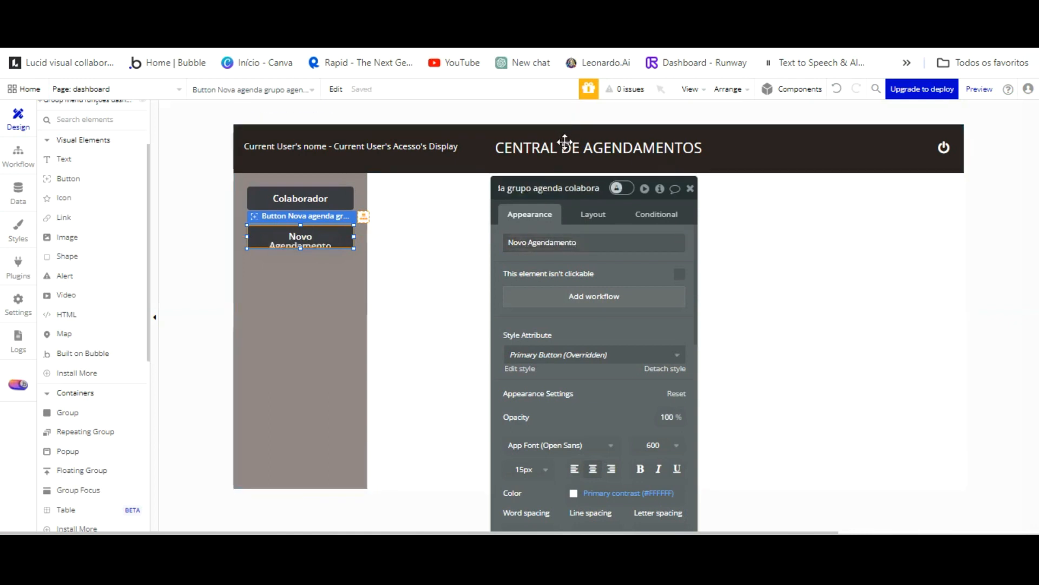
key("BackSpace")
key("BackSpace")
key("BackSpace")
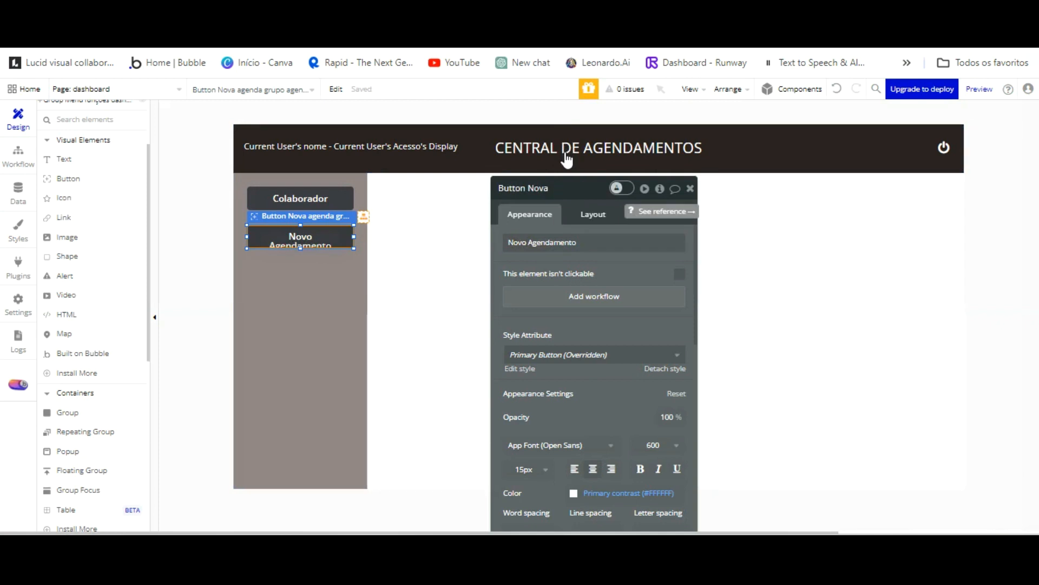
type("agenda")
key("Tab")
type("Nova Agend")
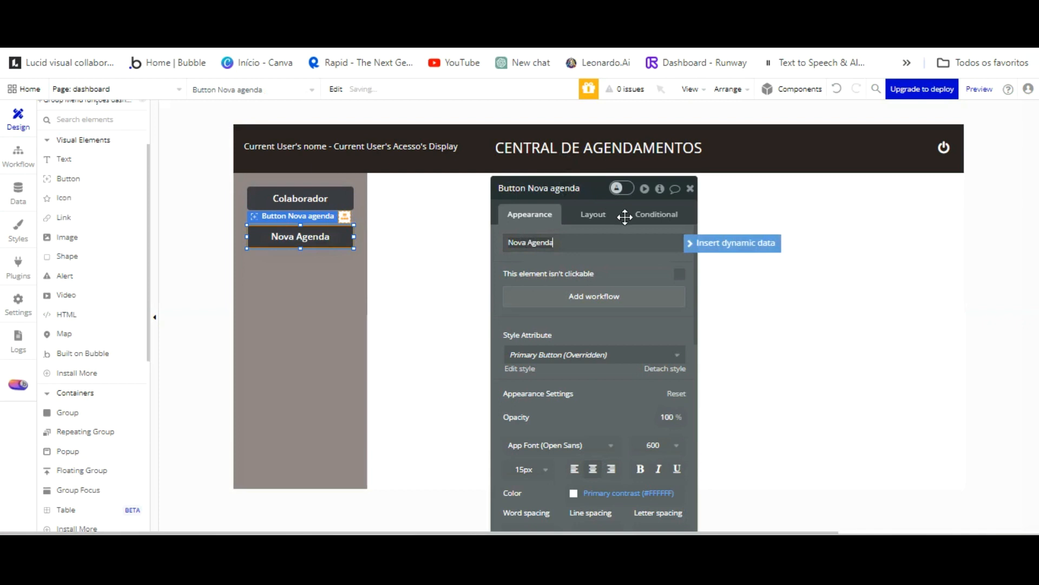
left_click(643, 210)
Copy Nova Agenda below itself as 'Button Empresa' labelled 'Empresa'.
left_click(352, 280)
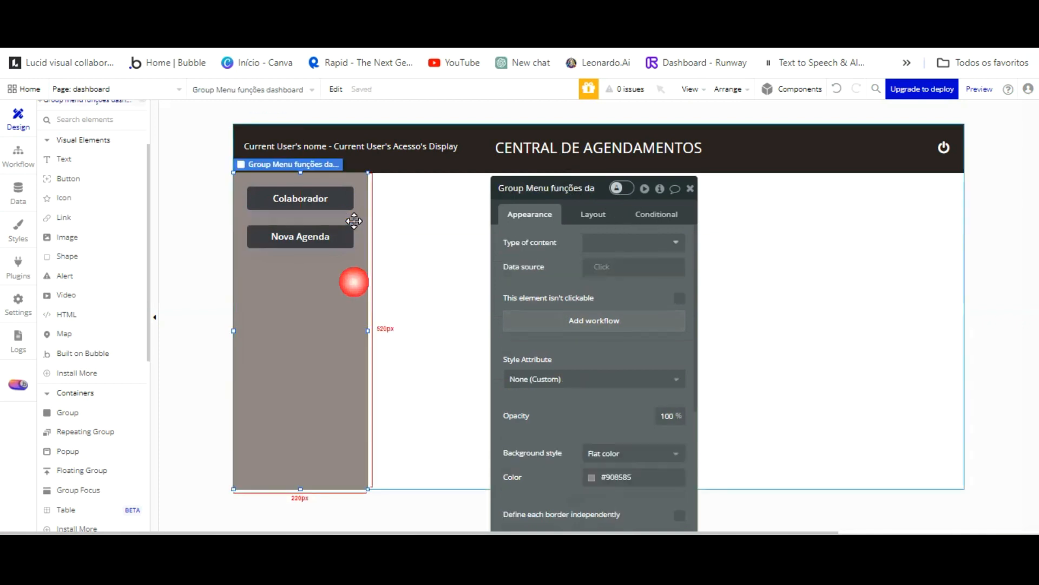
left_click(301, 236)
key("ctrl+c")
key("ctrl+v")
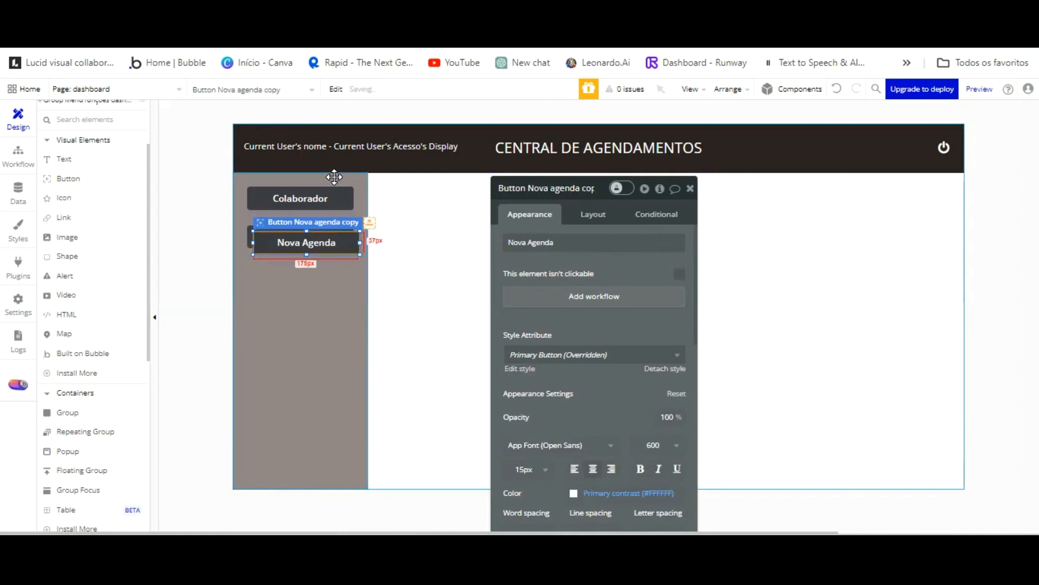
left_click_drag(331, 209, 325, 278)
left_click(574, 188)
key("BackSpace")
key("BackSpace")
key("BackSpace")
key("BackSpace")
key("BackSpace")
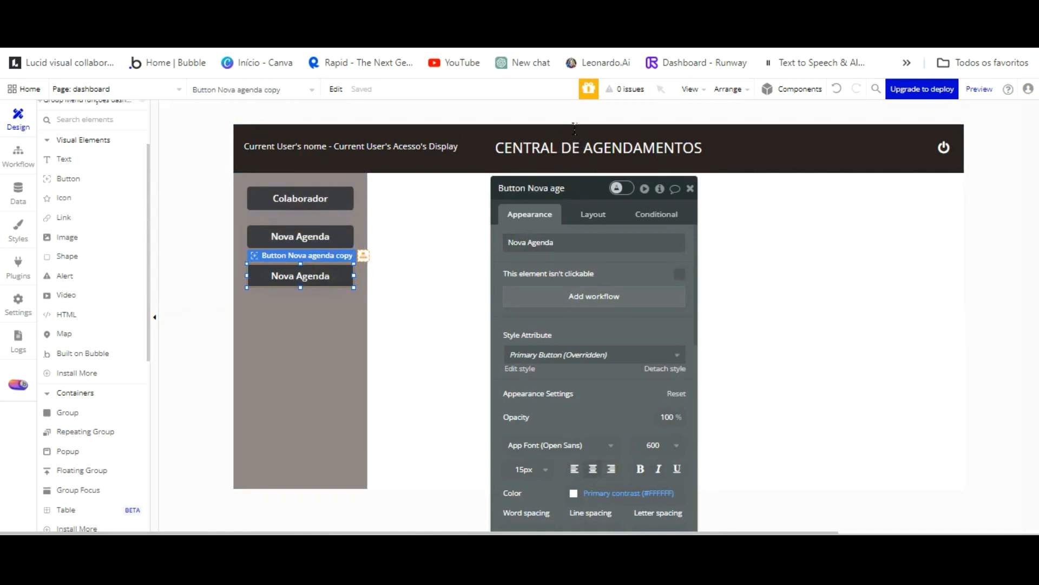
key("BackSpace")
key("BackSpace")
type("Empr")
key("Tab")
type("E")
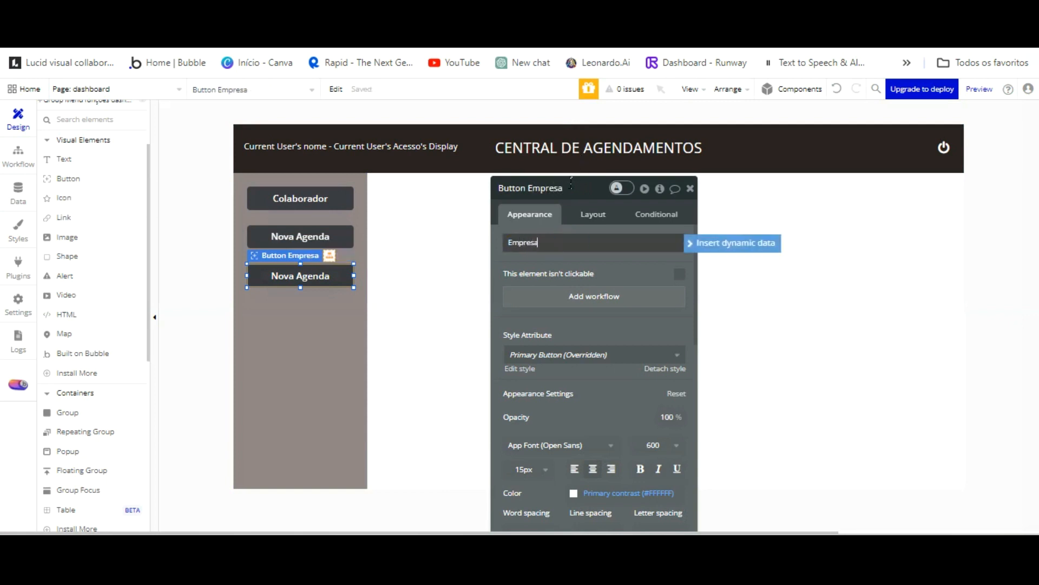
type("mpresa")
left_click(303, 303)
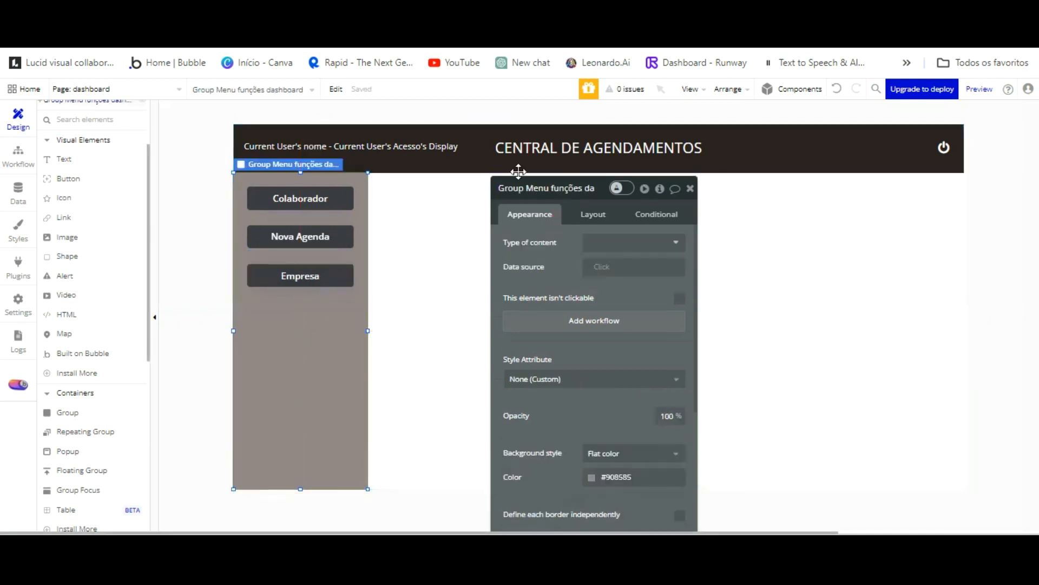
Copy the Empresa button below it and label the copy 'Agendamentos'.
left_click(301, 277)
key("ctrl+c")
key("ctrl+v")
left_click_drag(318, 319, 319, 314)
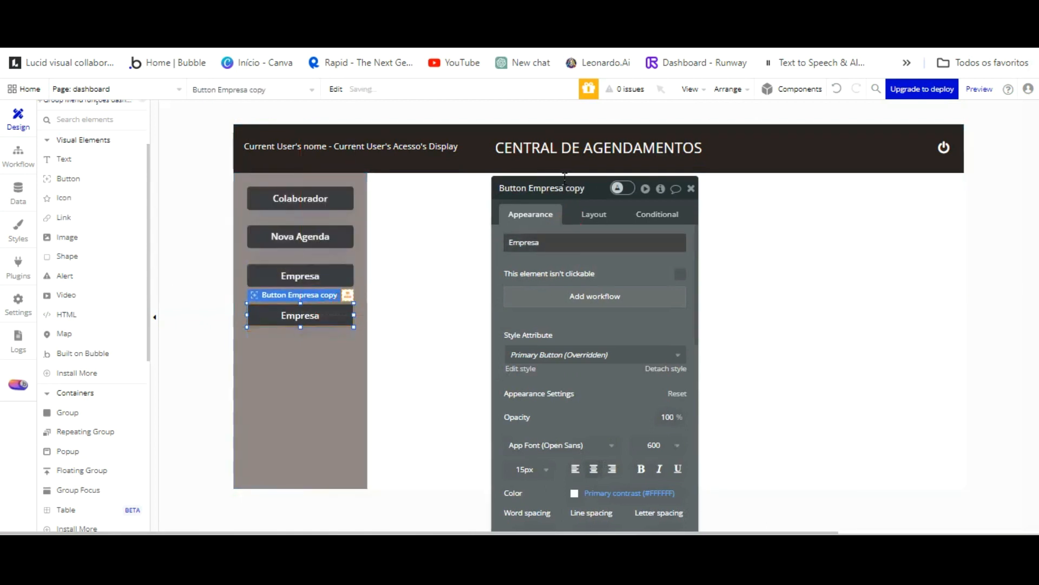
double_click(564, 242)
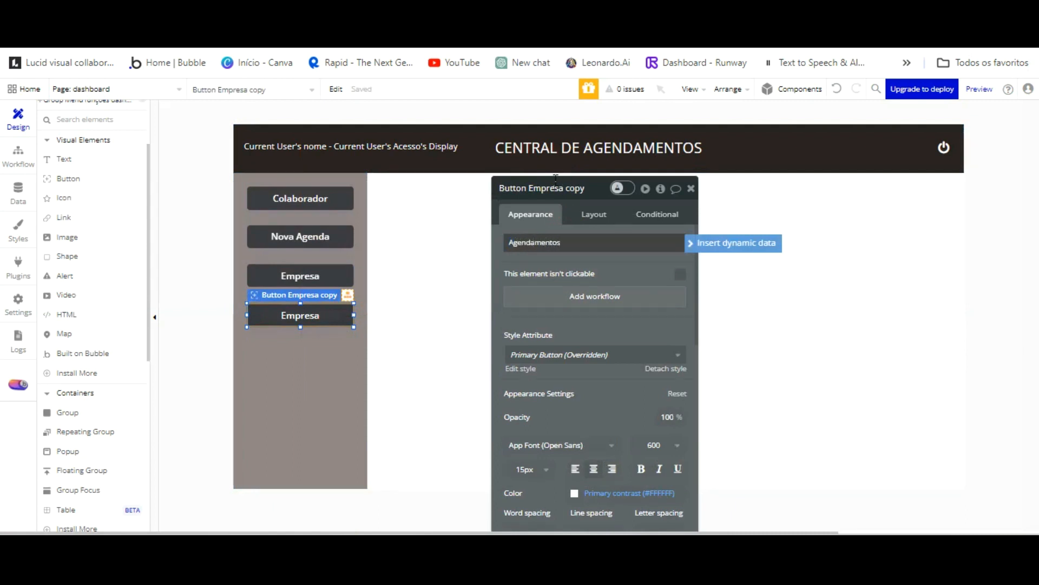
type("Agendamentos")
left_click(593, 188)
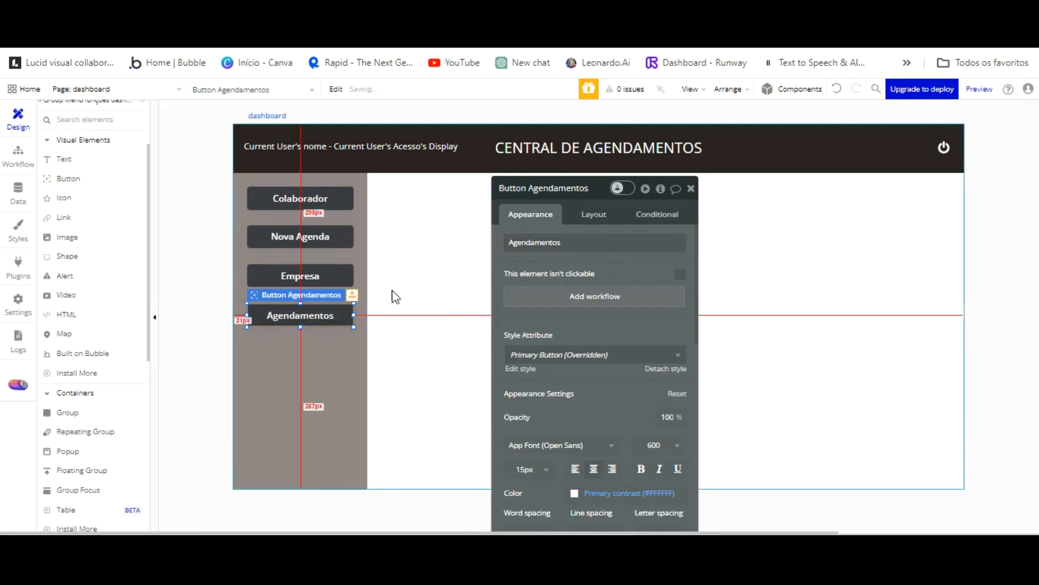
left_click(344, 364)
left_click_drag(570, 228, 648, 227)
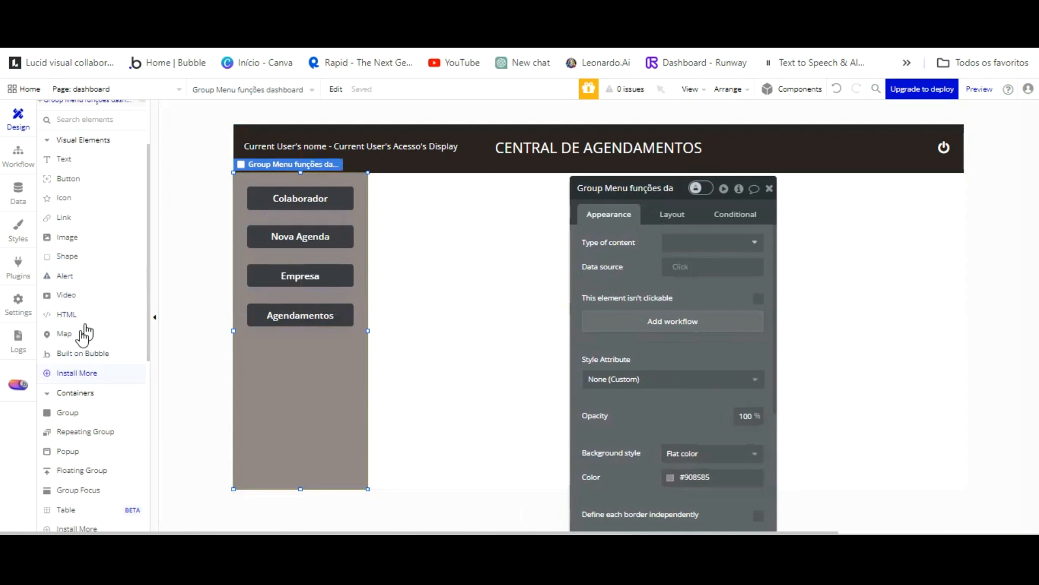
Draw a group over the white content area, name it 'Group Colaborador', aligned to the sidebar.
left_click(66, 412)
mouse_move(371, 174)
left_mouse_down()
mouse_move(854, 327)
mouse_move(947, 374)
mouse_move(950, 397)
left_mouse_up()
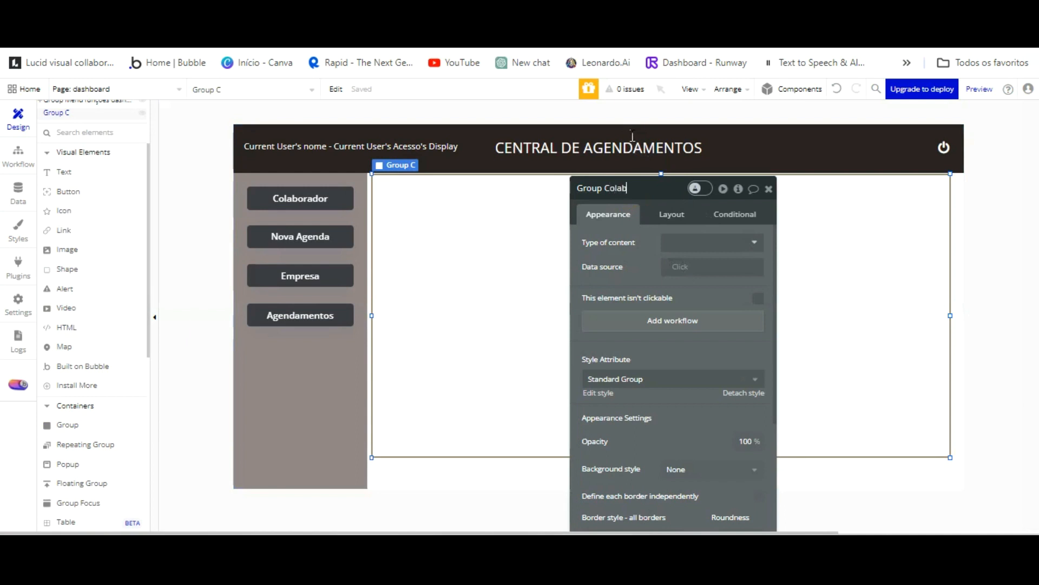
left_click(484, 187)
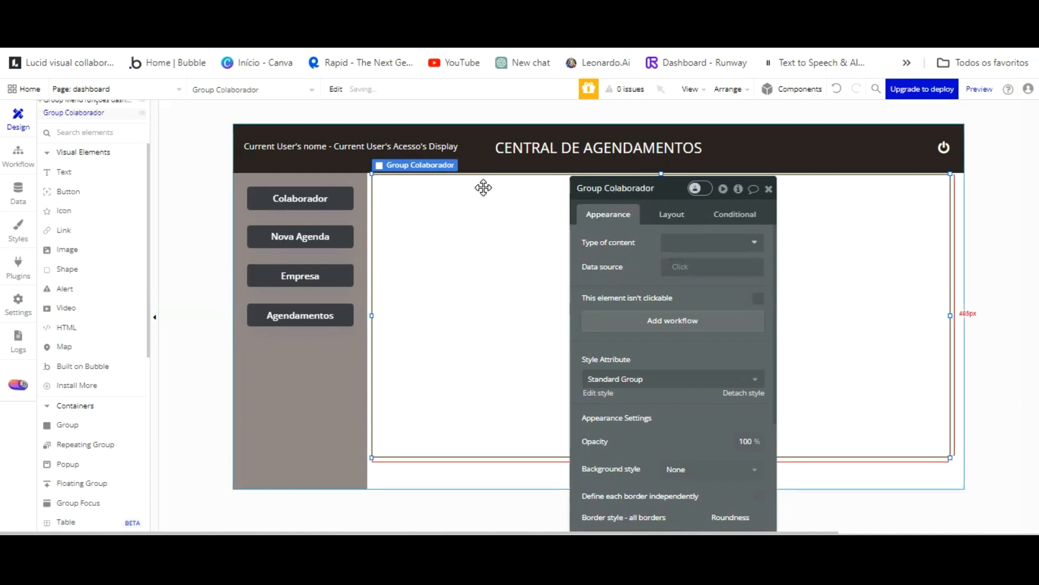
left_click_drag(484, 187, 492, 199)
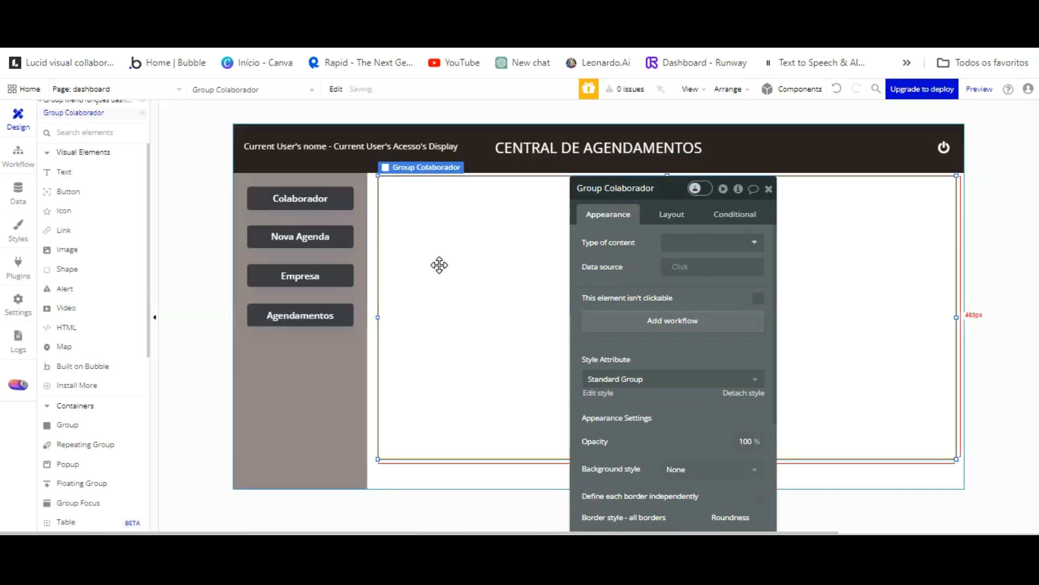
left_click_drag(375, 256, 366, 255)
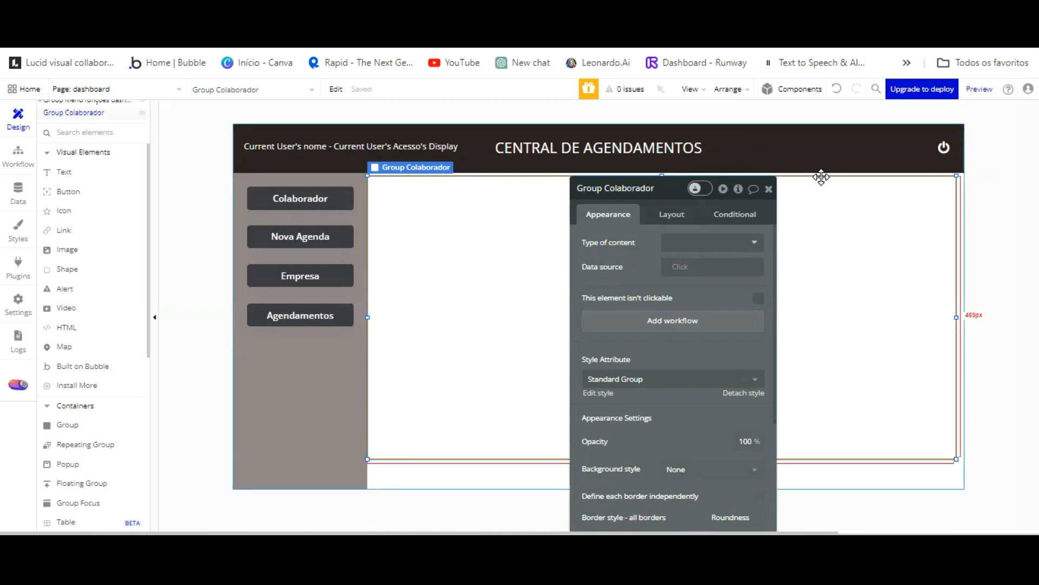
Stretch Group Colaborador to the header, right page edge and page bottom.
key("Up")
key("Up")
key("Up")
key("Up")
key("Up")
key("Up")
key("Up")
key("Up")
key("Up")
key("Up")
key("Up")
key("Up")
key("Up")
key("Up")
key("Up")
key("Up")
key("Up")
key("Up")
key("Up")
key("Up")
key("Down")
key("Down")
key("Down")
key("Down")
key("Down")
key("Down")
key("Down")
key("Down")
key("Down")
key("Down")
key("Down")
key("Down")
key("Down")
key("Down")
key("Down")
key("Down")
key("Down")
key("Down")
key("Down")
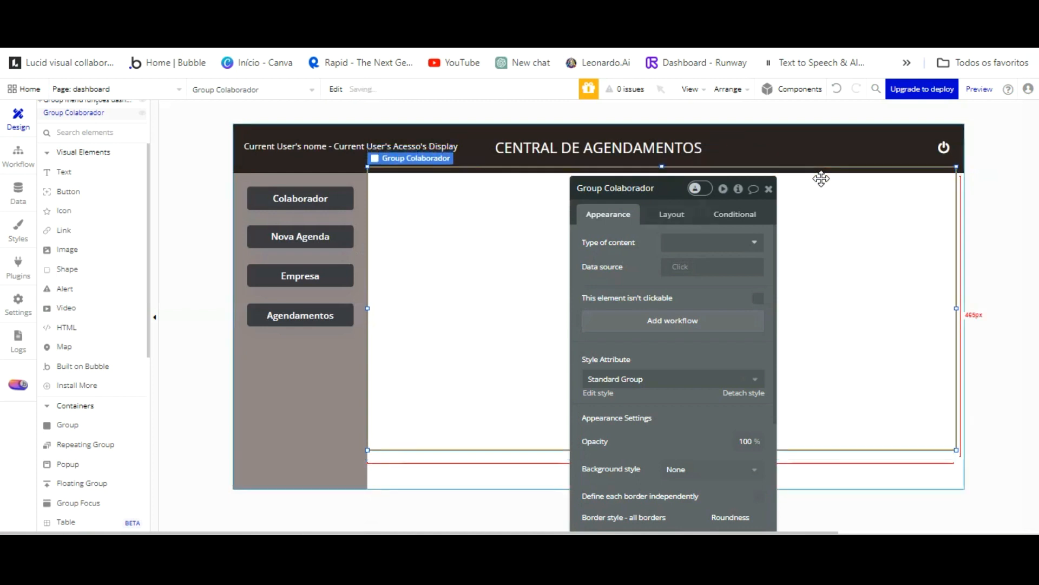
key("Down")
key("Down")
key("Down")
key("Down")
key("Down")
key("Down")
key("Down")
key("Down")
key("Down")
key("Down")
key("Down")
key("Down")
key("Down")
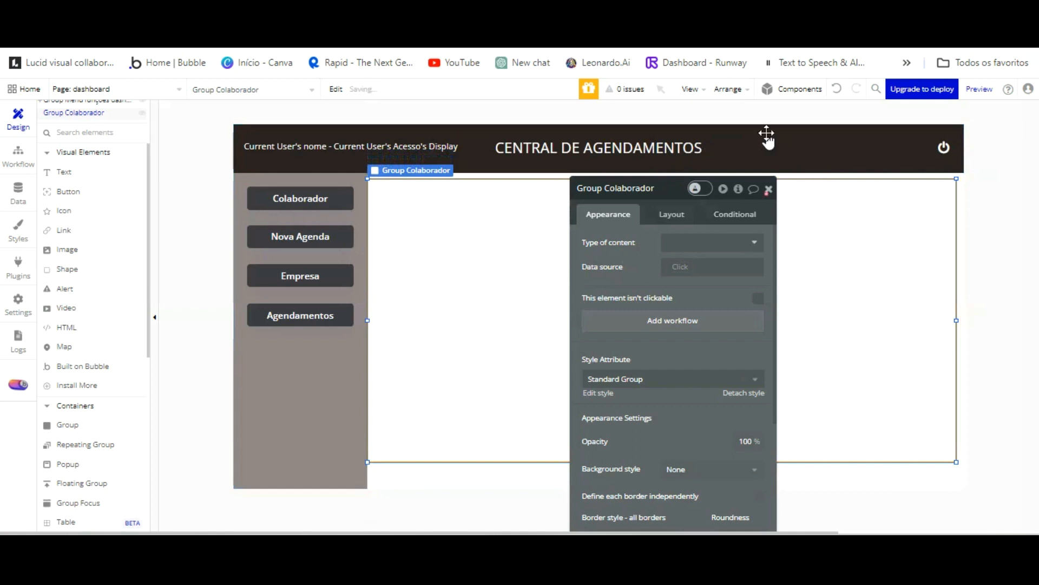
left_click(769, 189)
left_click_drag(662, 179, 661, 172)
left_click(781, 213)
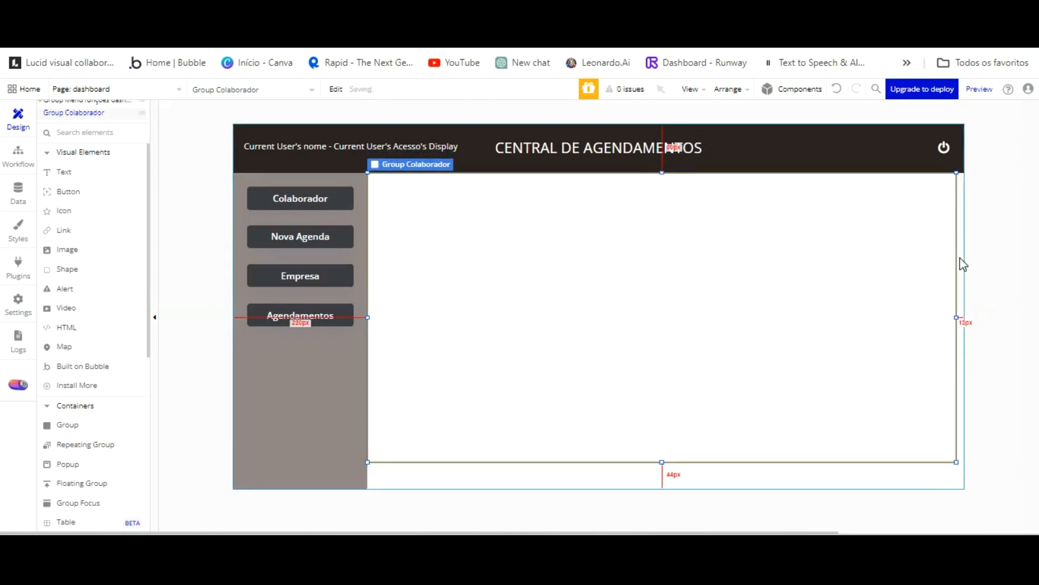
left_click_drag(957, 255, 966, 256)
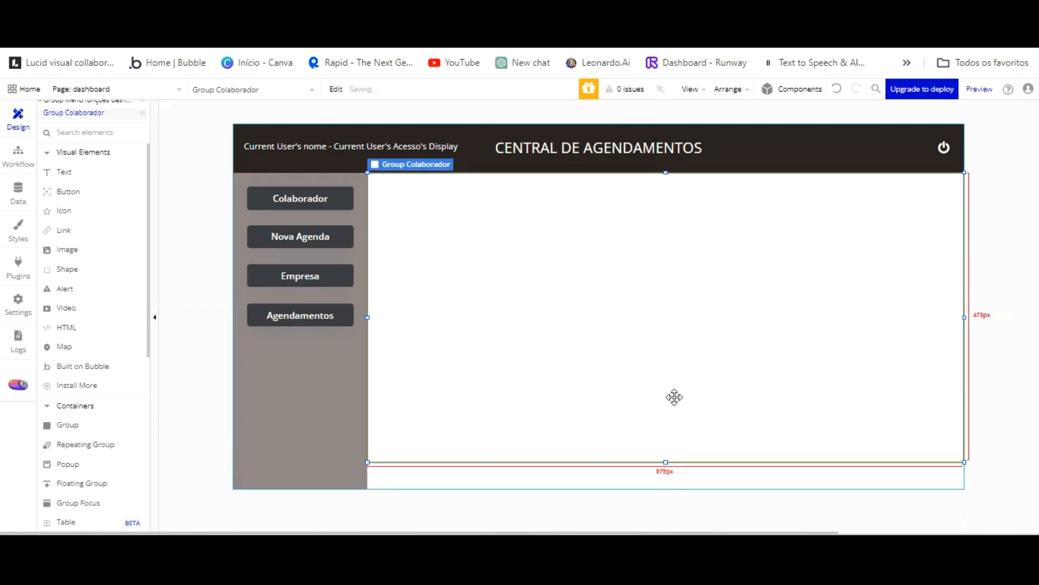
left_click_drag(668, 403, 668, 434)
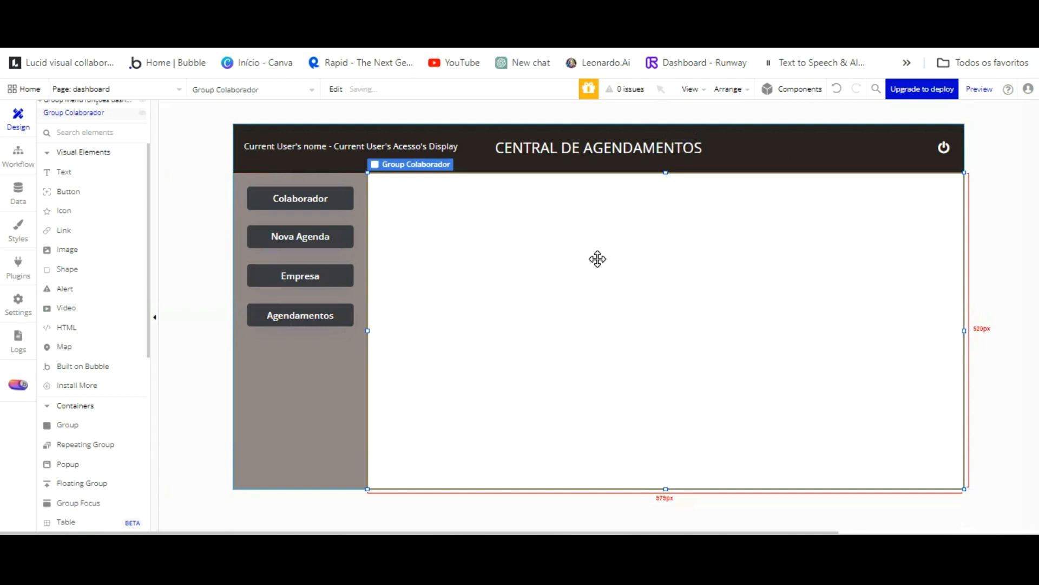
Set Group Colaborador to a custom style with flat #E7DFDF background.
double_click(598, 262)
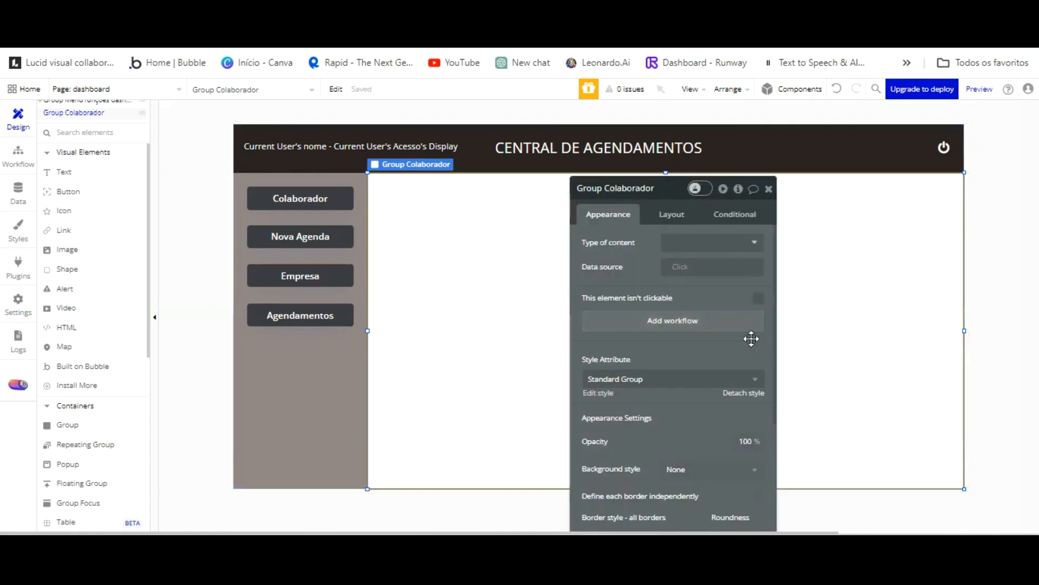
left_click(744, 392)
scroll(684, 346, "down", 1)
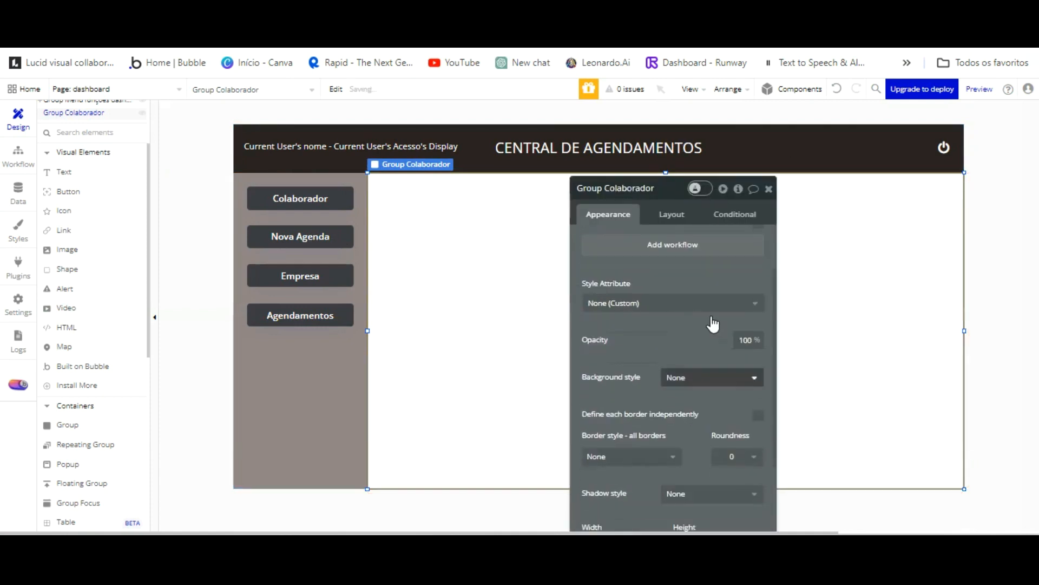
left_click(711, 378)
left_click(703, 413)
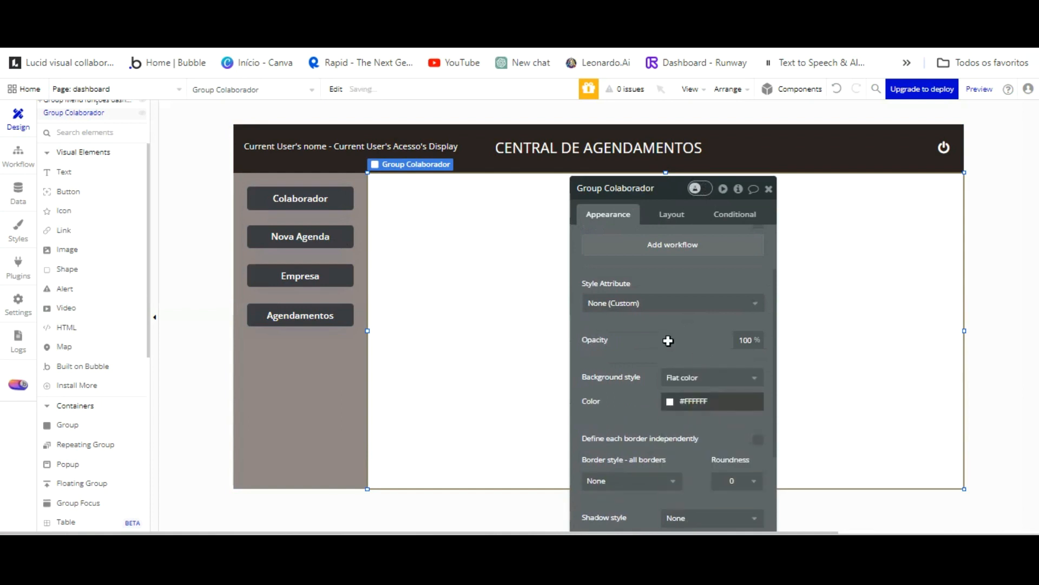
left_click(698, 402)
left_click(669, 371)
left_click_drag(670, 309, 667, 301)
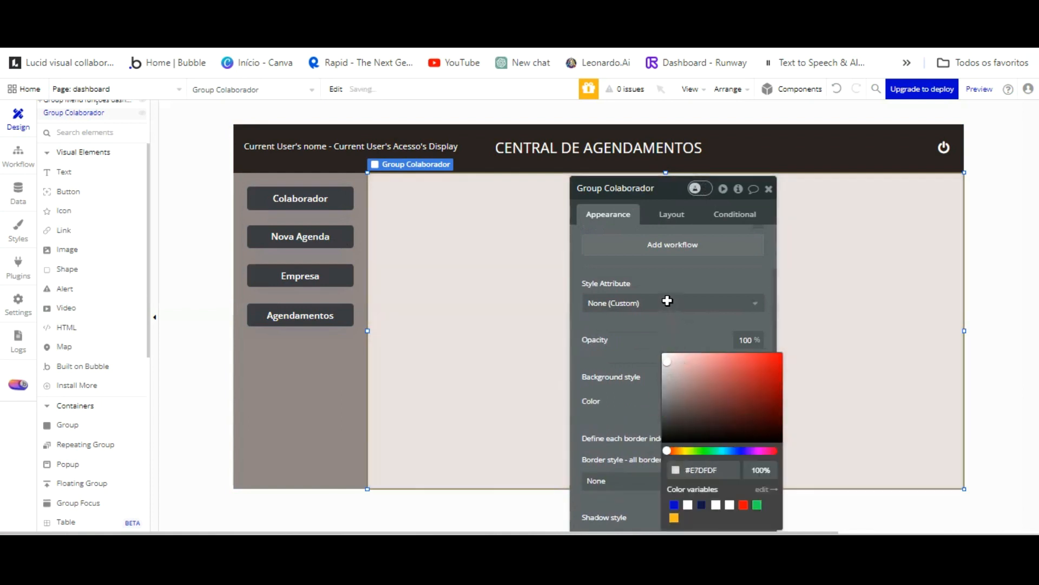
left_click(524, 234)
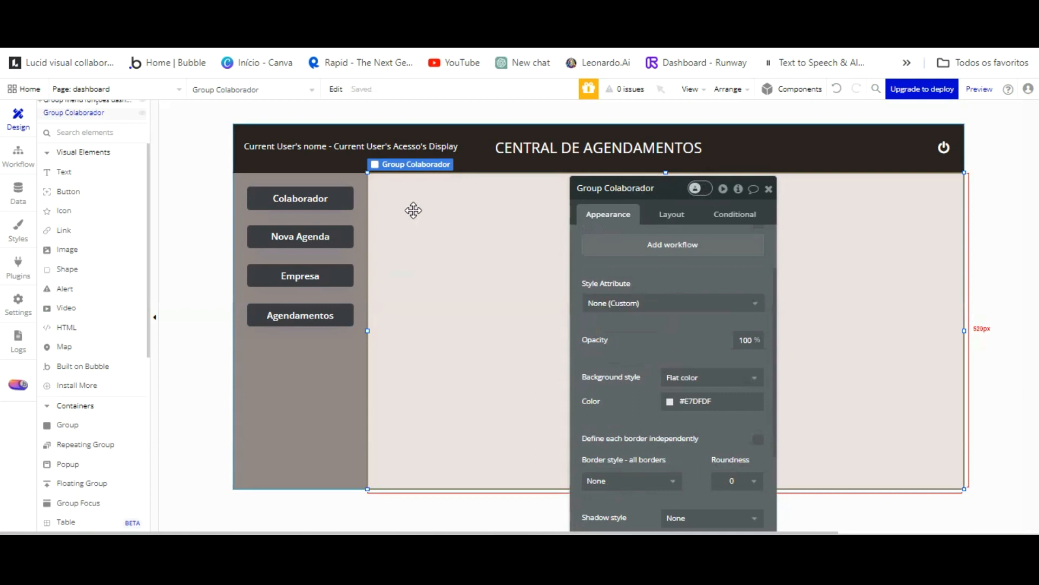
Duplicate Group Colaborador, align the copy, and rename it 'Group Nova agenda'.
key("ctrl+d")
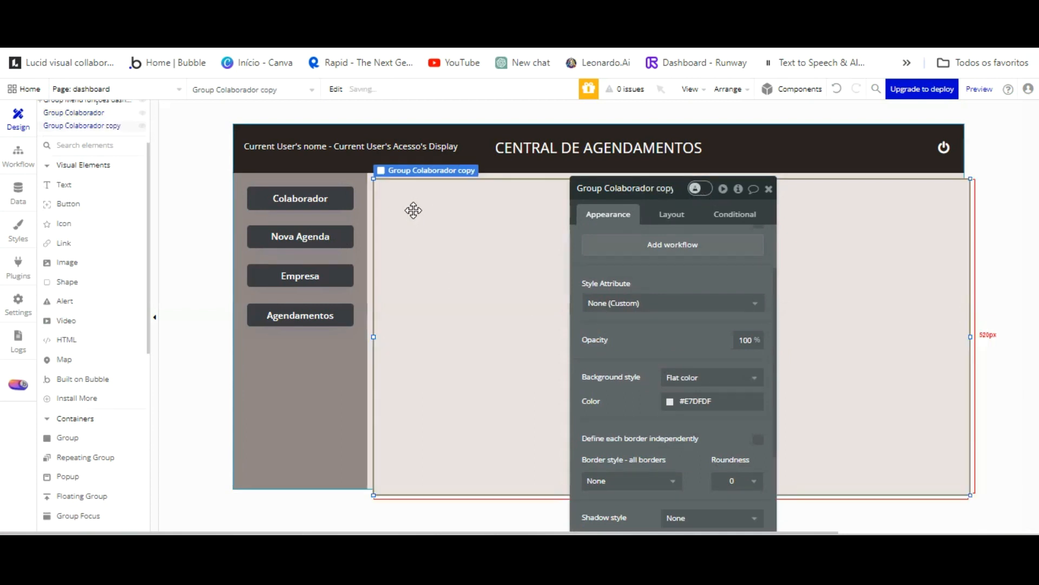
key("Up")
key("Up")
key("Up")
key("Up")
key("Up")
key("Up")
key("Up")
key("Up")
key("Up")
key("Up")
key("Up")
key("Down")
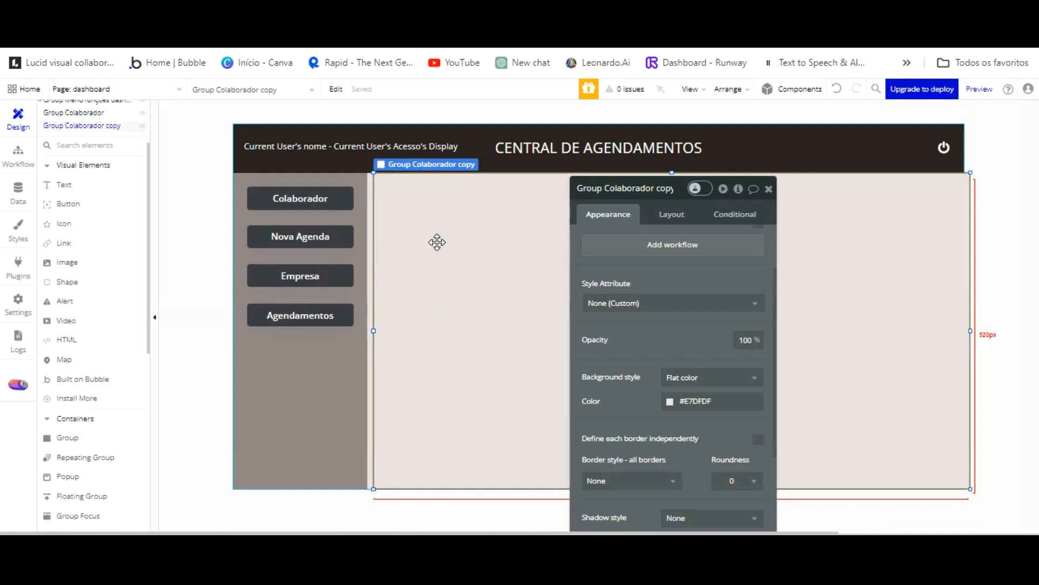
key("Left")
key("Left")
key("Left")
key("Left")
key("Left")
key("Left")
key("Left")
key("Left")
key("Left")
key("Left")
key("Left")
left_click(658, 189)
key("BackSpace")
key("BackSpace")
key("BackSpace")
key("BackSpace")
key("BackSpace")
key("BackSpace")
key("BackSpace")
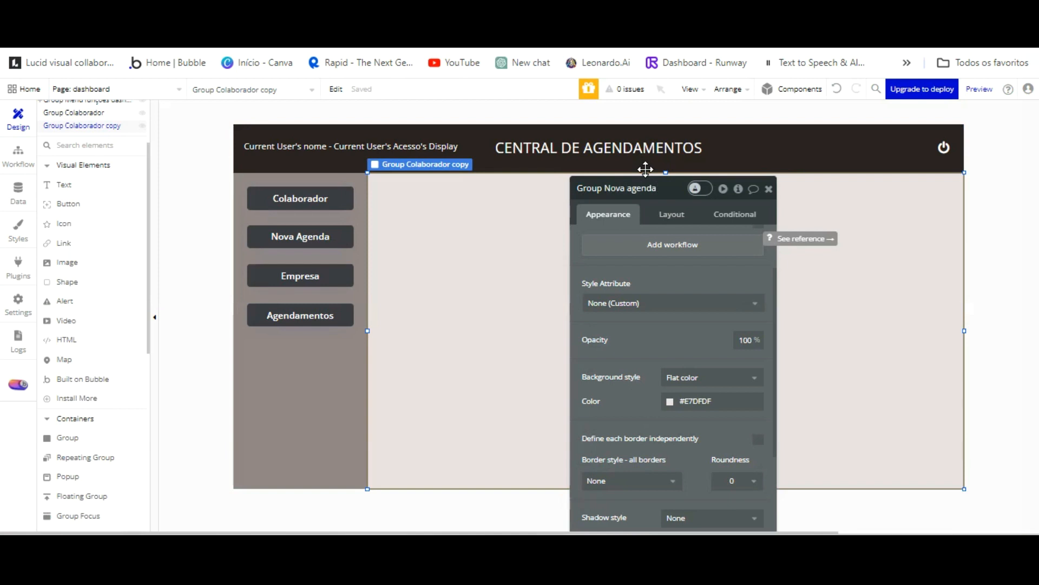
key("Return")
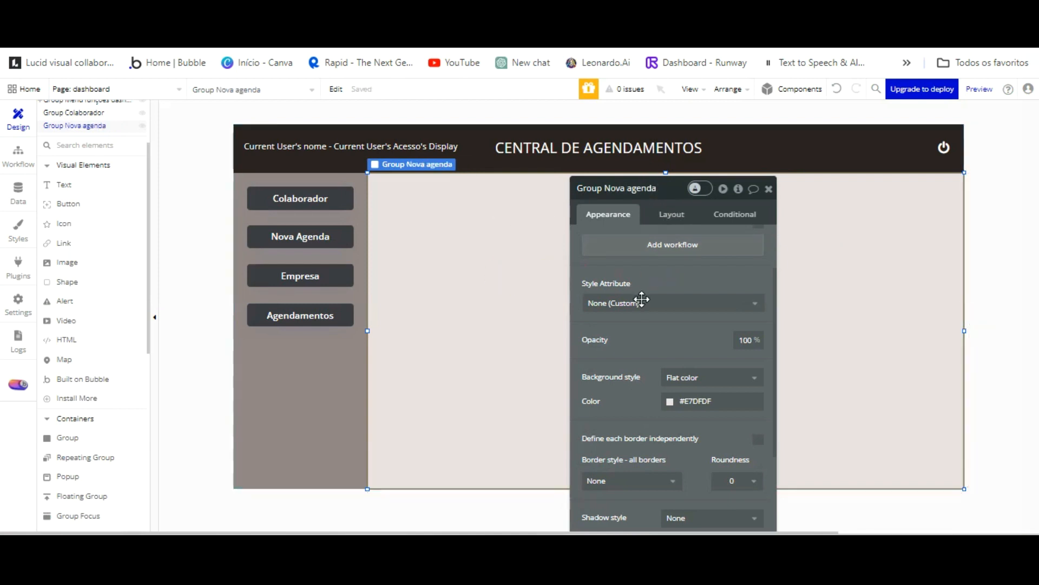
Change Group Nova agenda's fill to salmon #D27979 and duplicate it.
left_click(671, 402)
left_click(675, 404)
left_click_drag(677, 404, 714, 368)
left_click(527, 356)
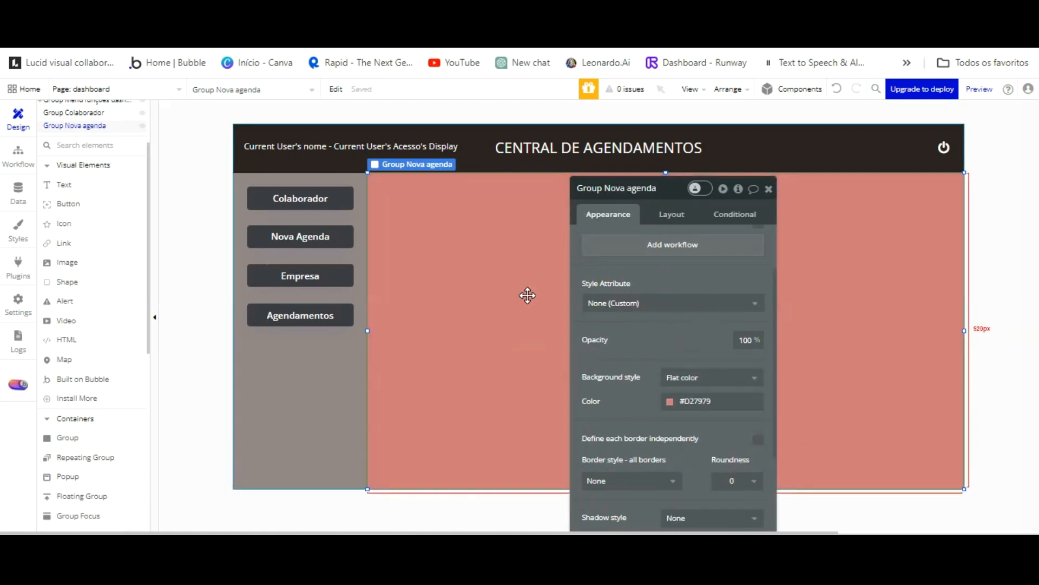
key("ctrl+d")
Align the copy over the original group and rename it 'Group Empresa'.
key("Up")
key("Up")
key("Up")
key("Up")
key("Up")
key("Up")
key("Up")
key("Up")
key("Up")
key("Up")
key("Up")
key("Up")
key("Up")
key("Up")
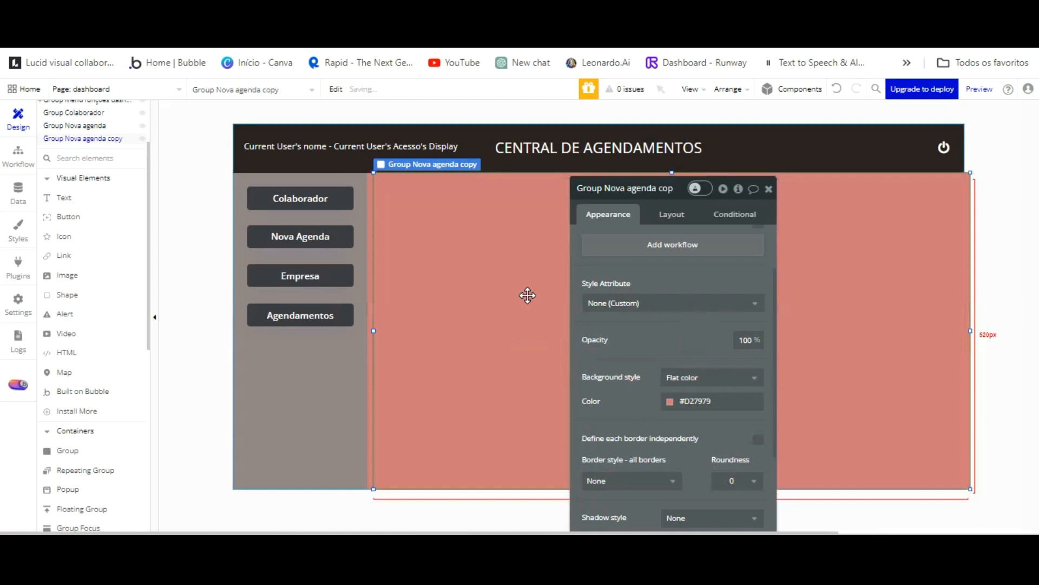
key("Left")
key("Left")
key("Left")
key("Left")
key("Left")
key("Left")
key("Left")
key("Left")
key("Left")
key("Left")
key("Down")
key("Down")
key("Down")
key("Down")
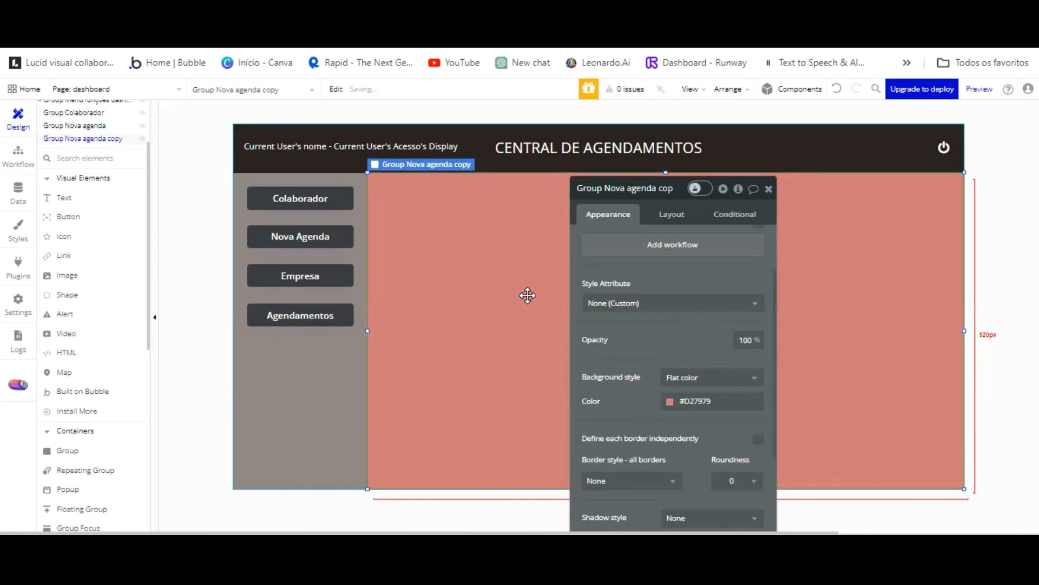
key("ctrl+e")
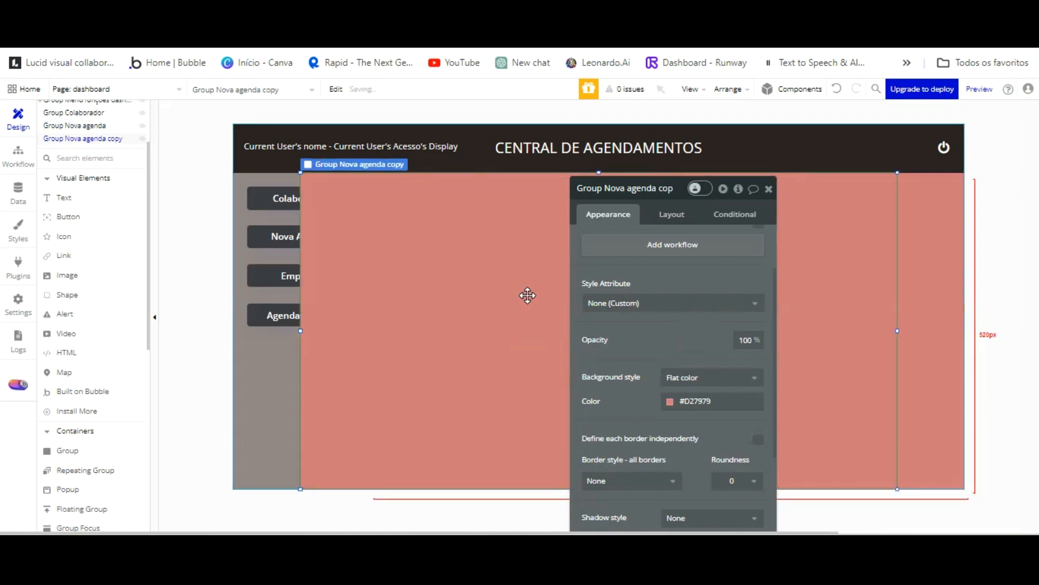
key("Right")
key("Right")
key("Right")
key("Right")
key("Right")
key("Right")
key("Right")
key("Right")
key("Right")
key("Right")
key("Right")
key("Right")
key("Right")
key("Right")
key("Right")
key("Right")
key("Right")
key("Right")
key("Right")
key("Right")
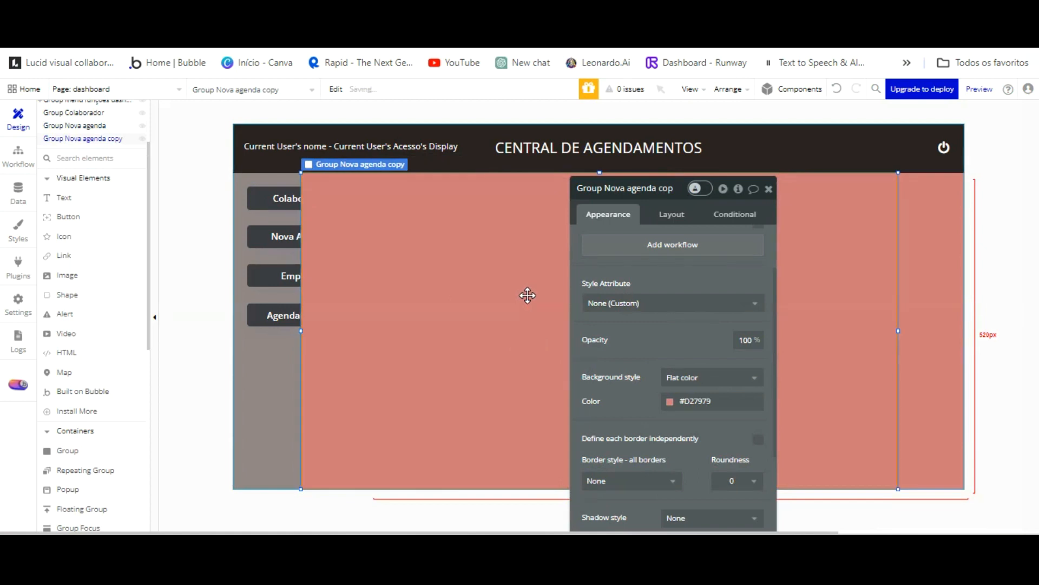
key("Right")
key("Right")
key("Right")
key("Right")
key("Right")
key("Right")
key("Right")
key("Right")
key("Right")
key("Right")
key("Right")
key("Right")
key("Right")
key("Right")
key("Right")
key("Right")
key("Right")
key("Right")
key("Right")
key("Right")
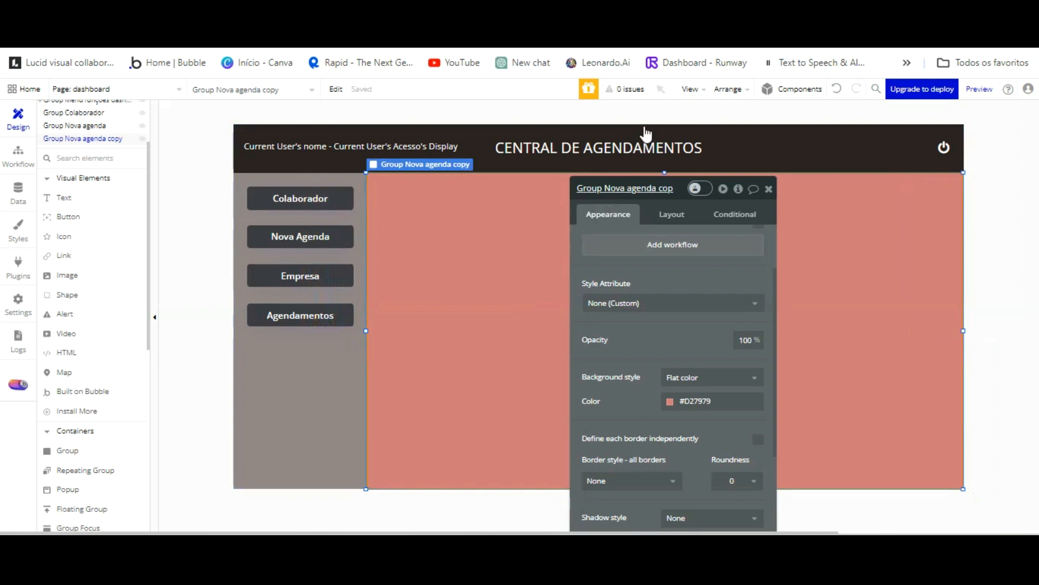
key("BackSpace")
key("BackSpace")
key("BackSpace")
key("BackSpace")
key("BackSpace")
key("BackSpace")
key("BackSpace")
key("BackSpace")
key("BackSpace")
key("BackSpace")
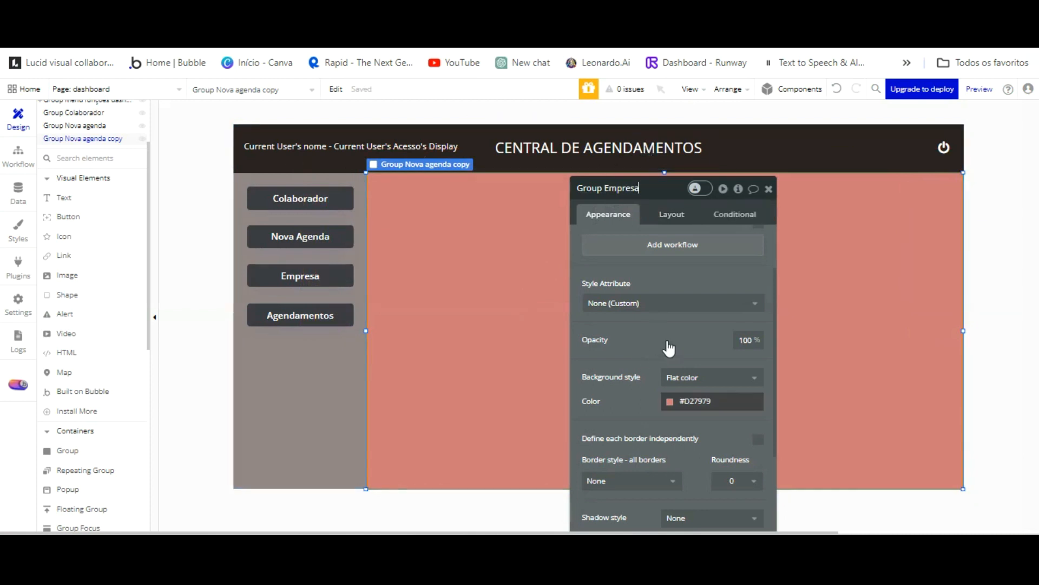
left_click(667, 399)
Set Group Empresa's fill to grey #BCAFAF and duplicate it.
left_click(712, 402)
left_click_drag(721, 339, 672, 300)
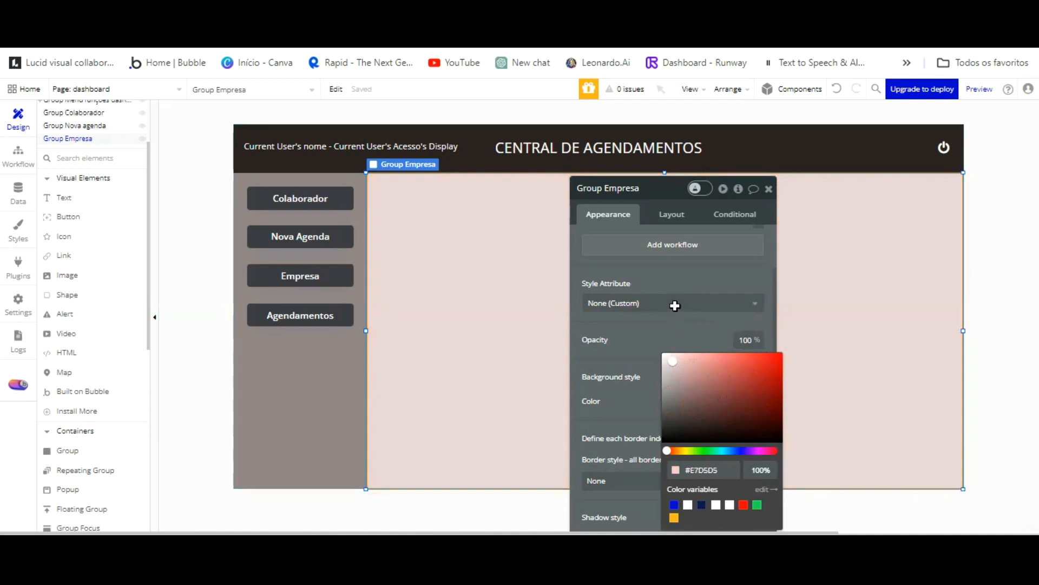
left_click(671, 316)
left_click(454, 262)
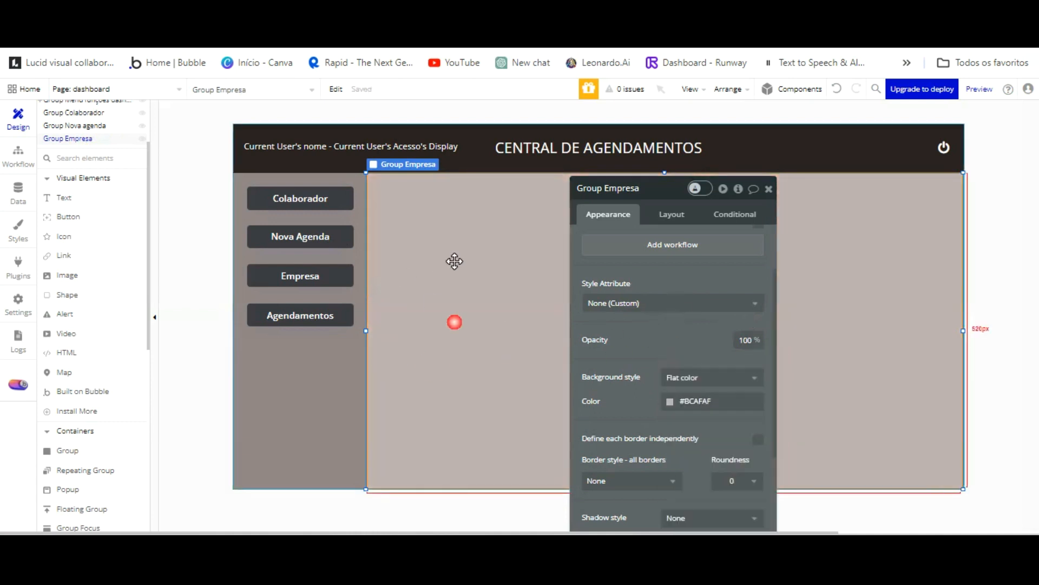
key("ctrl+d")
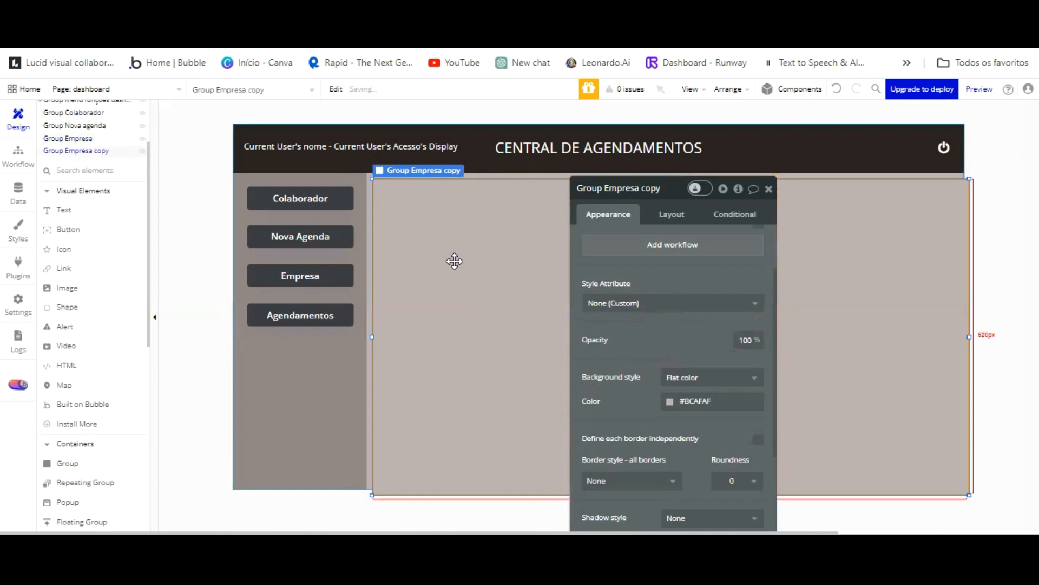
Nudge the newest group copy into alignment with the other groups and rename it Group Agendamentos.
key("Left")
key("Up")
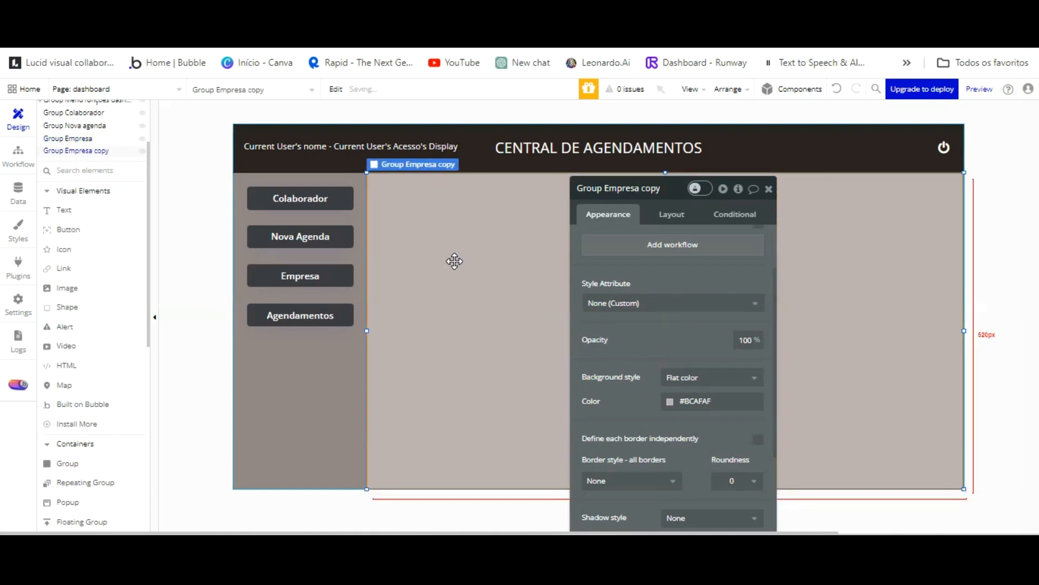
left_click_drag(625, 192, 626, 192)
left_click(656, 189)
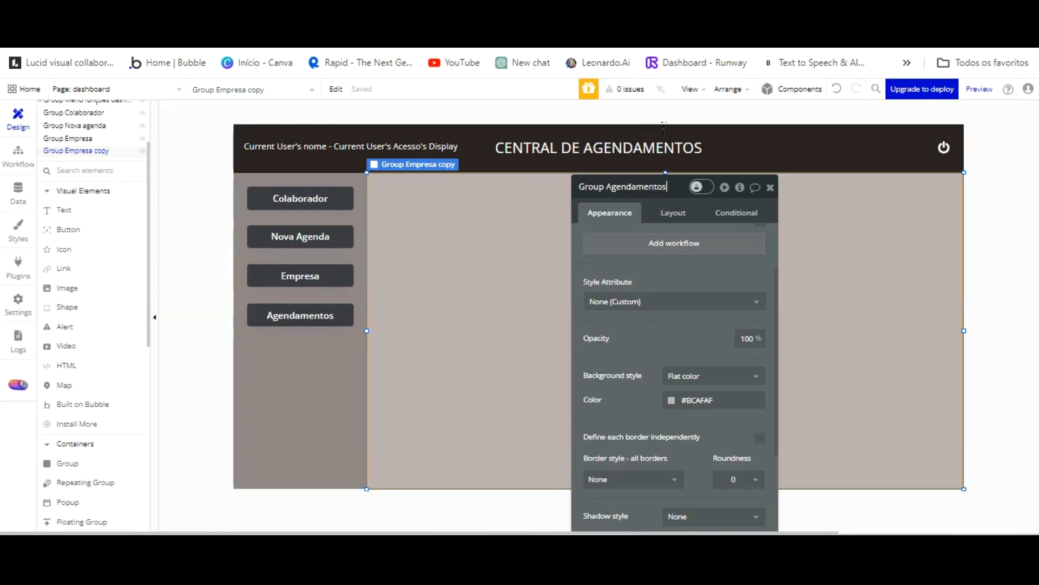
left_click(474, 223)
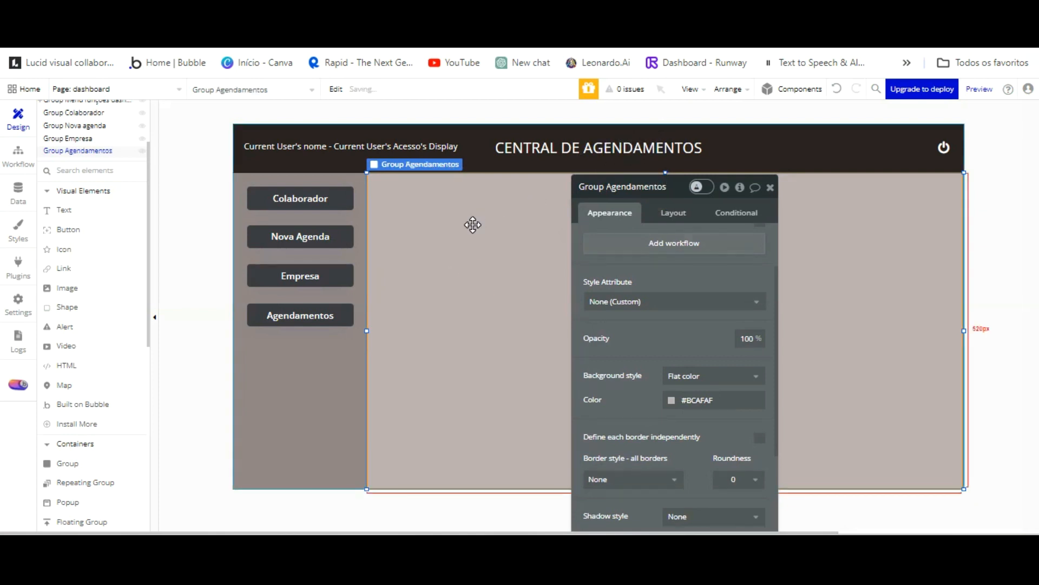
scroll(120, 140, "up", 3)
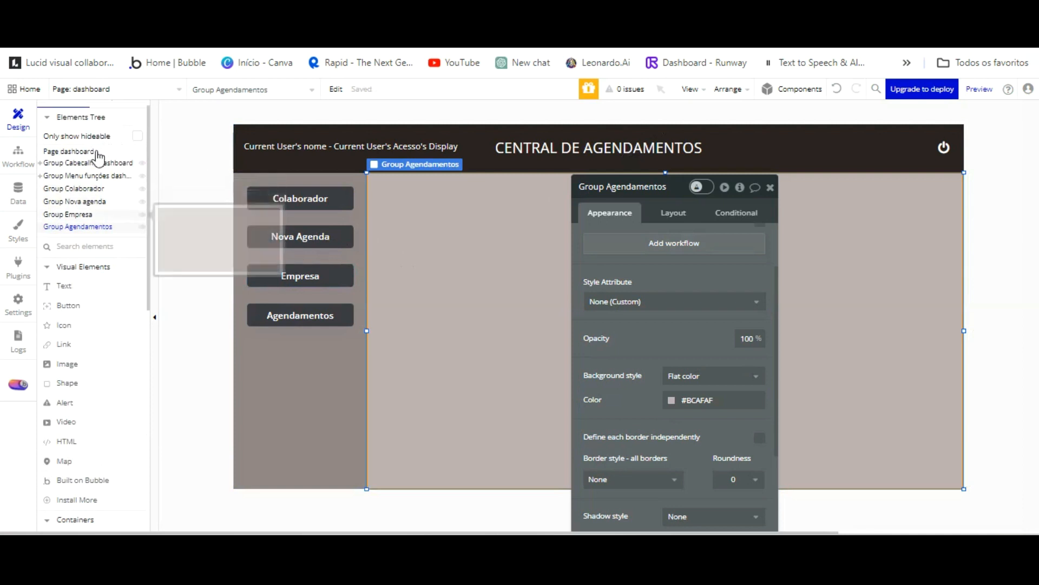
Set height 40 on the Nova Agenda, Empresa and Agendamentos buttons to match Colaborador, then preview.
left_click(258, 202)
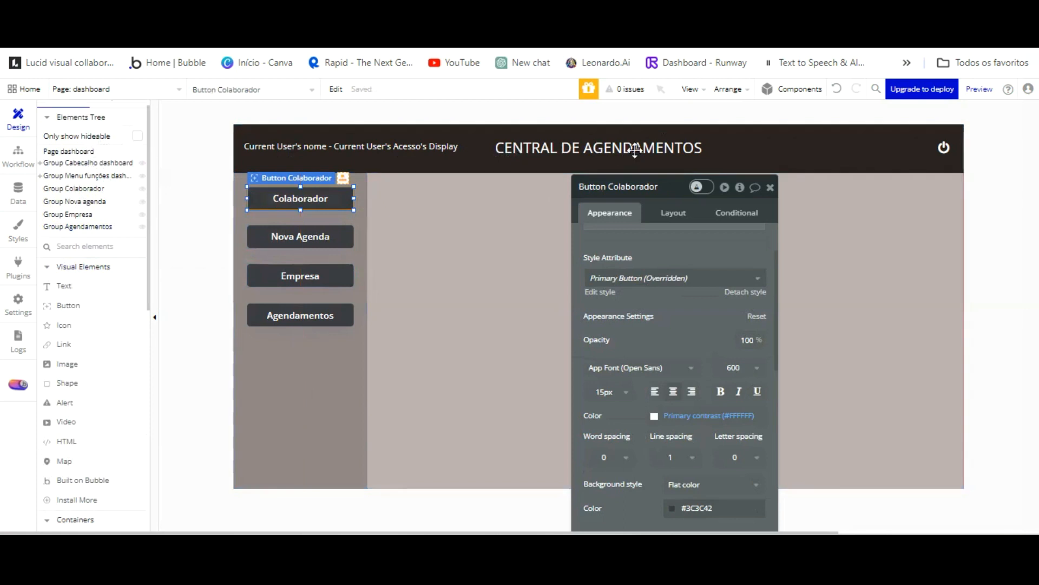
left_click(673, 212)
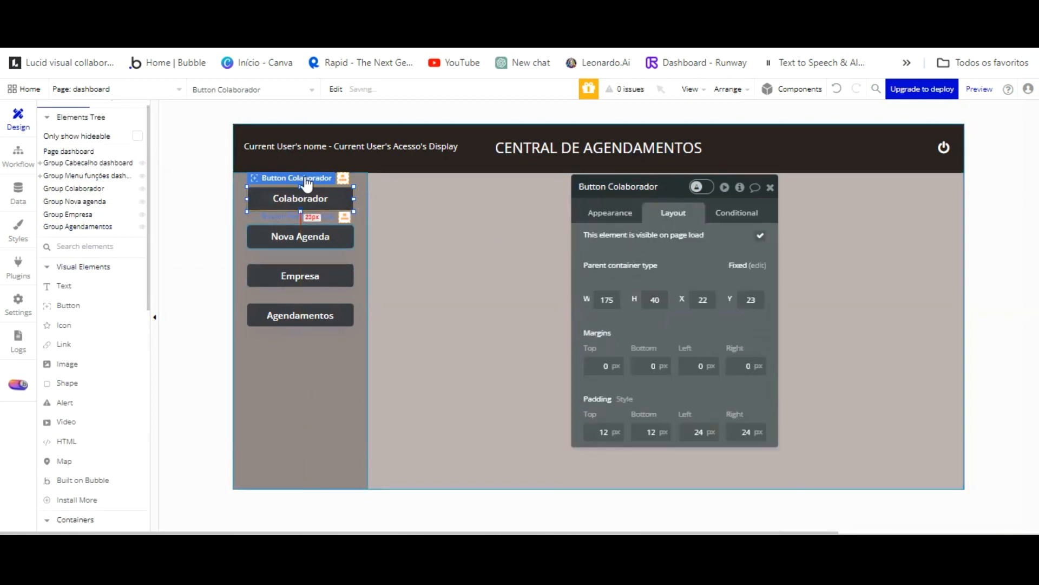
left_click(320, 238)
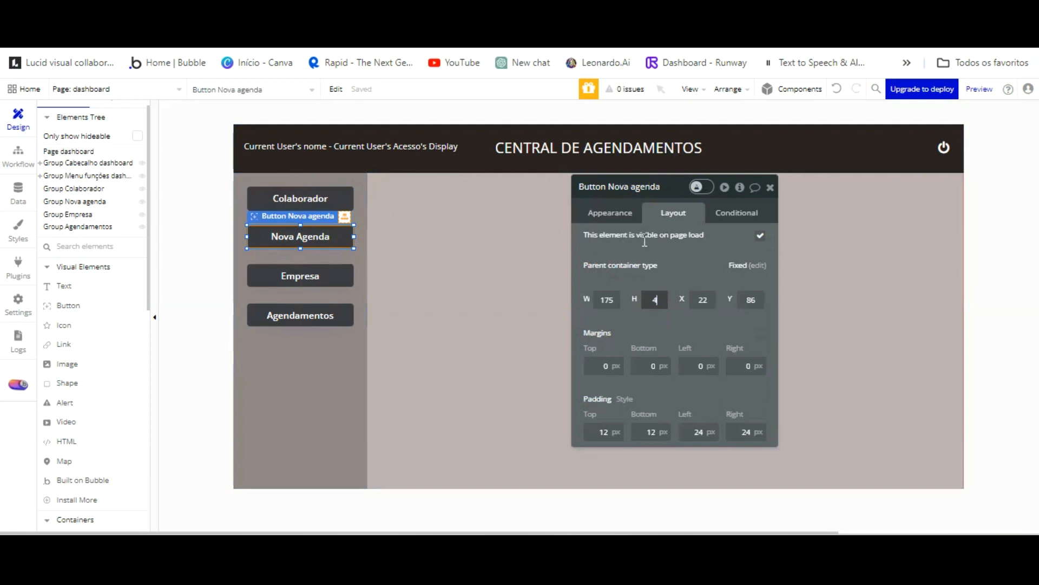
type("40")
left_click(300, 275)
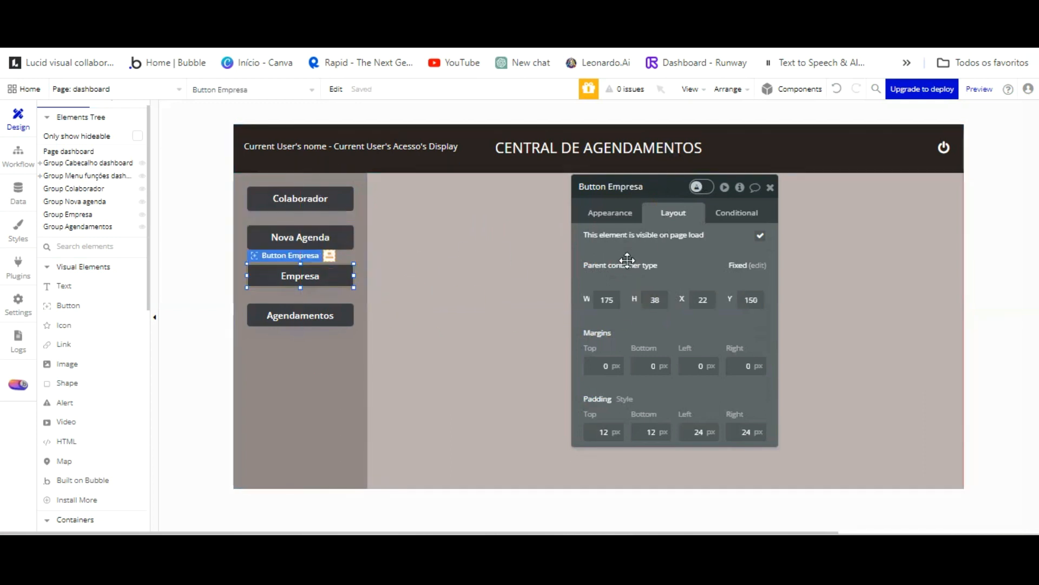
left_click_drag(669, 234, 659, 235)
double_click(648, 299)
type("40")
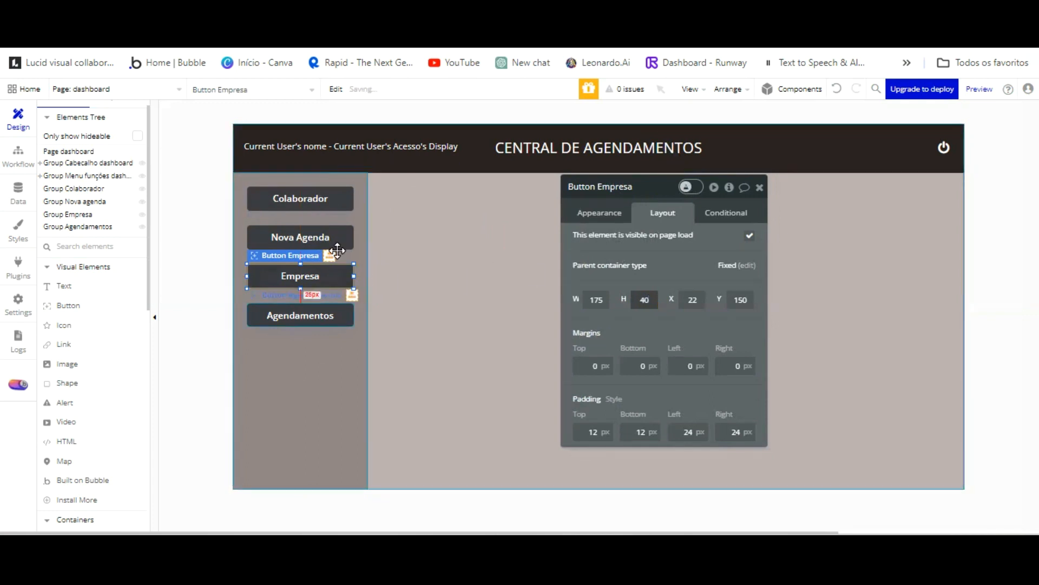
left_click(303, 316)
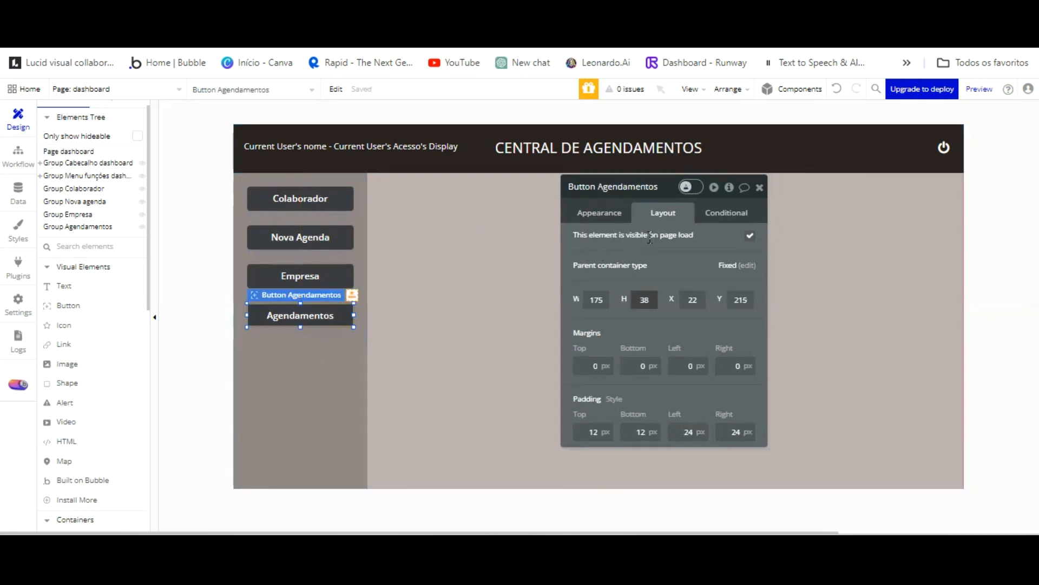
type("40")
left_click(520, 227)
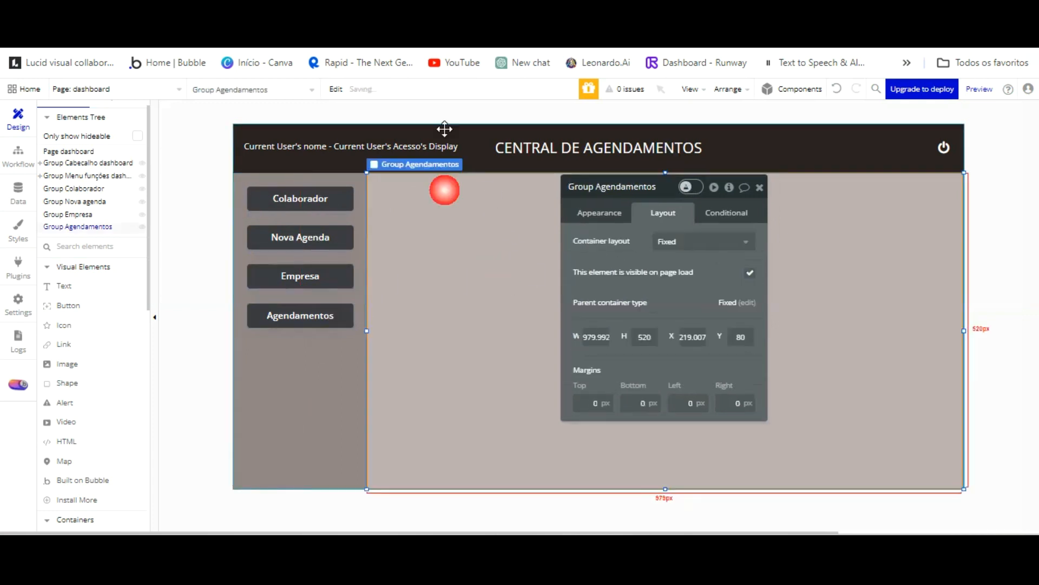
left_click(352, 22)
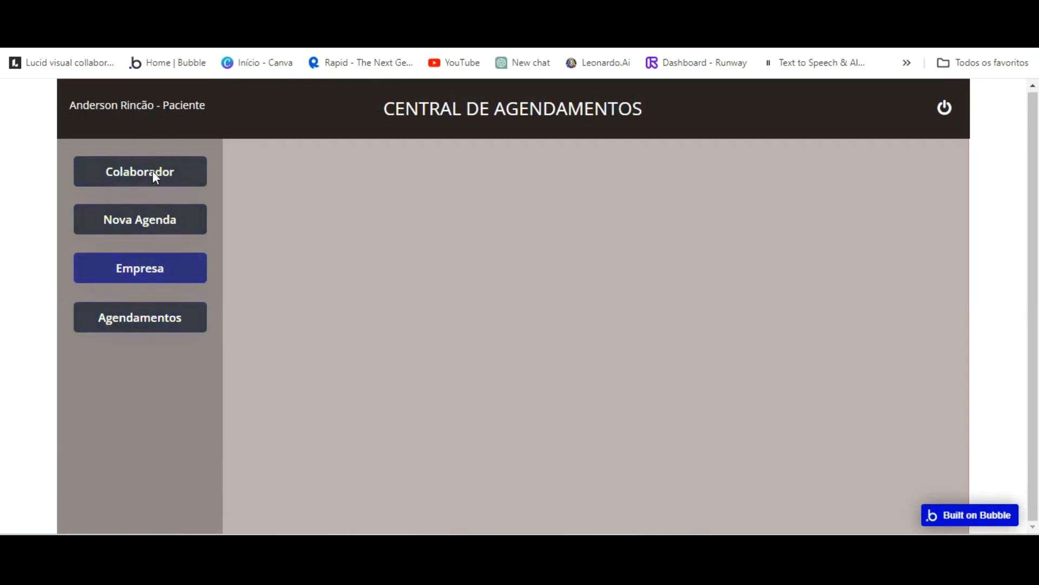
Return from the preview to the editor and select the Colaborador button.
left_click(222, 8)
left_click(315, 199)
Inspect the Colaborador button's settings and detach the Nova Agenda button from its shared style.
left_click(727, 212)
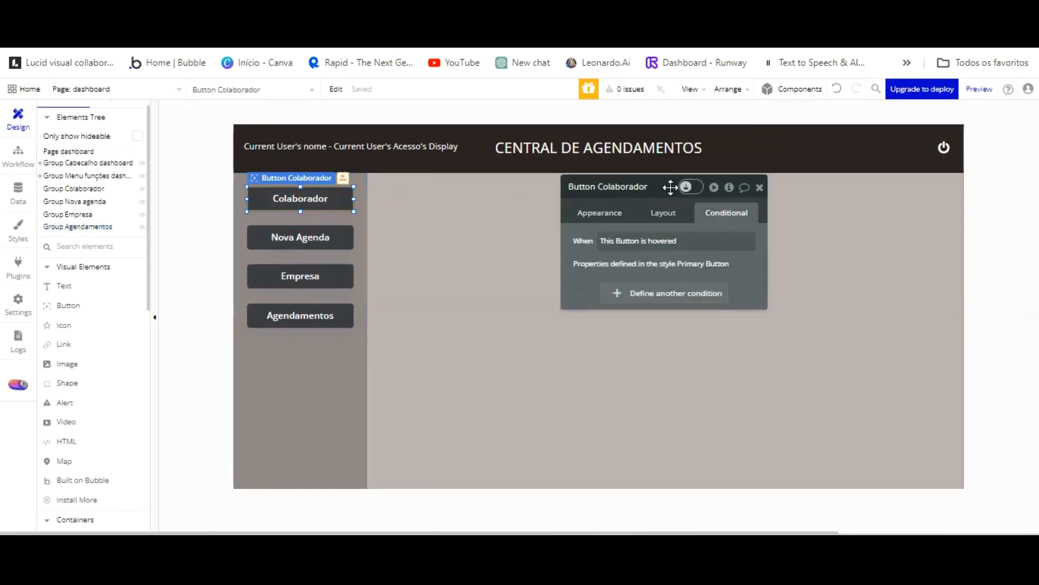
left_click(663, 212)
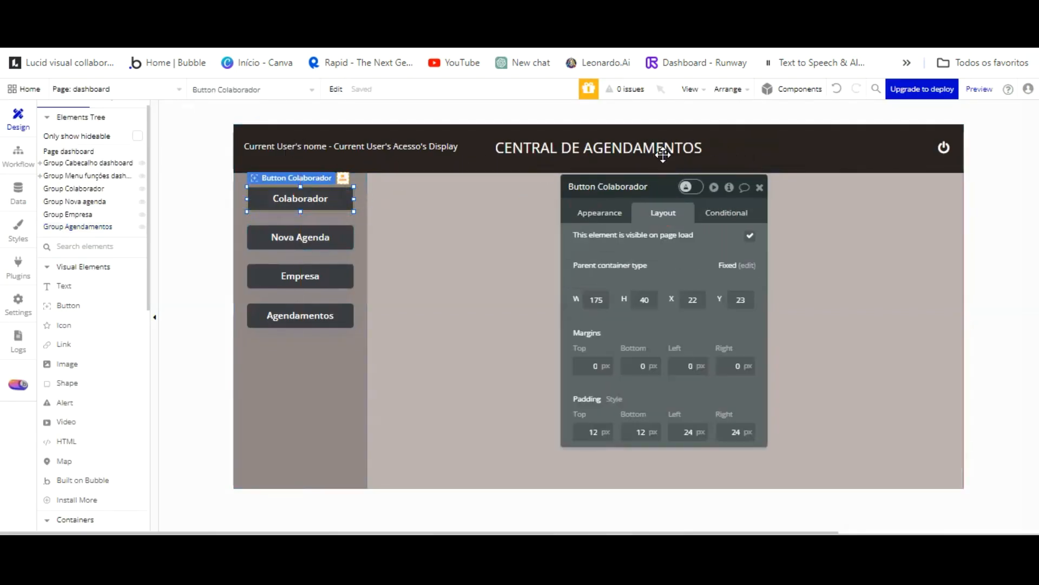
left_click(600, 212)
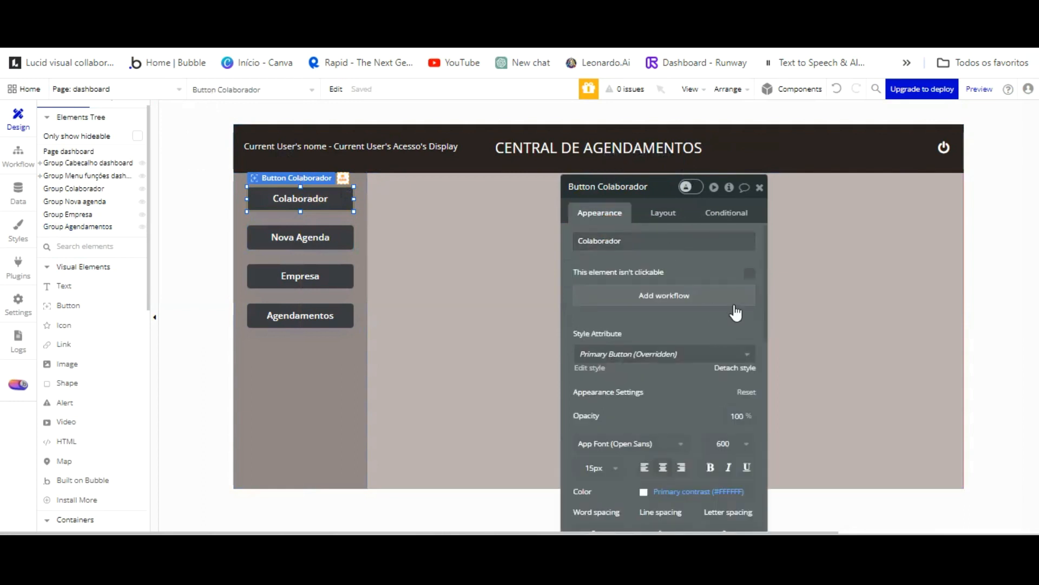
left_click(726, 212)
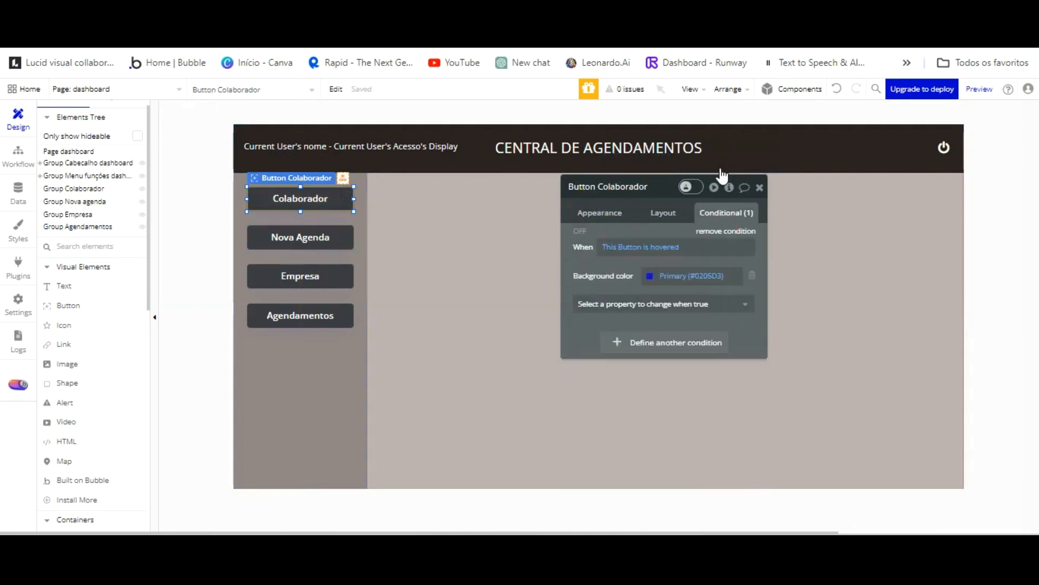
left_click(300, 237)
left_click(600, 212)
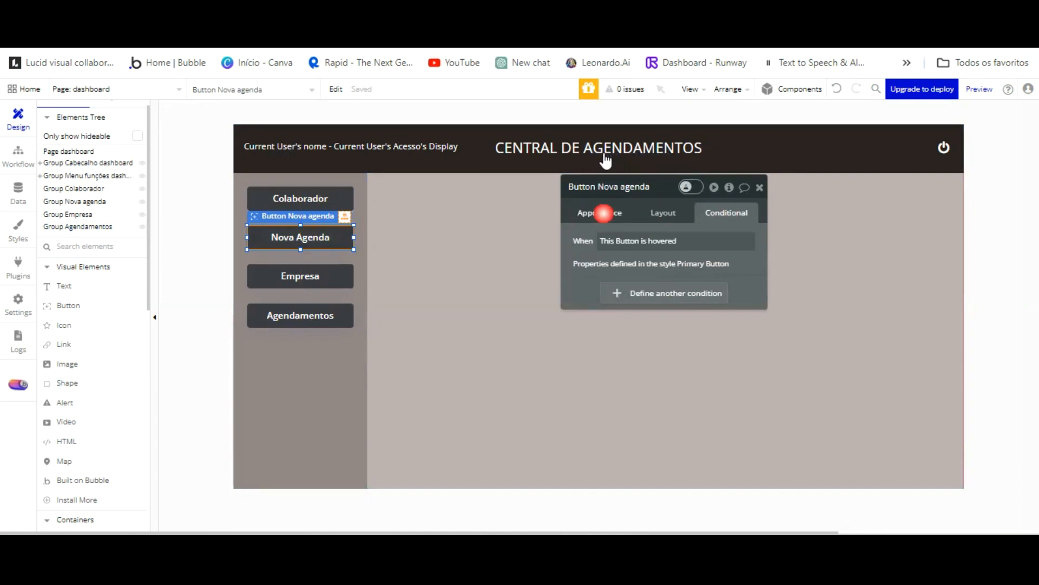
left_click(734, 368)
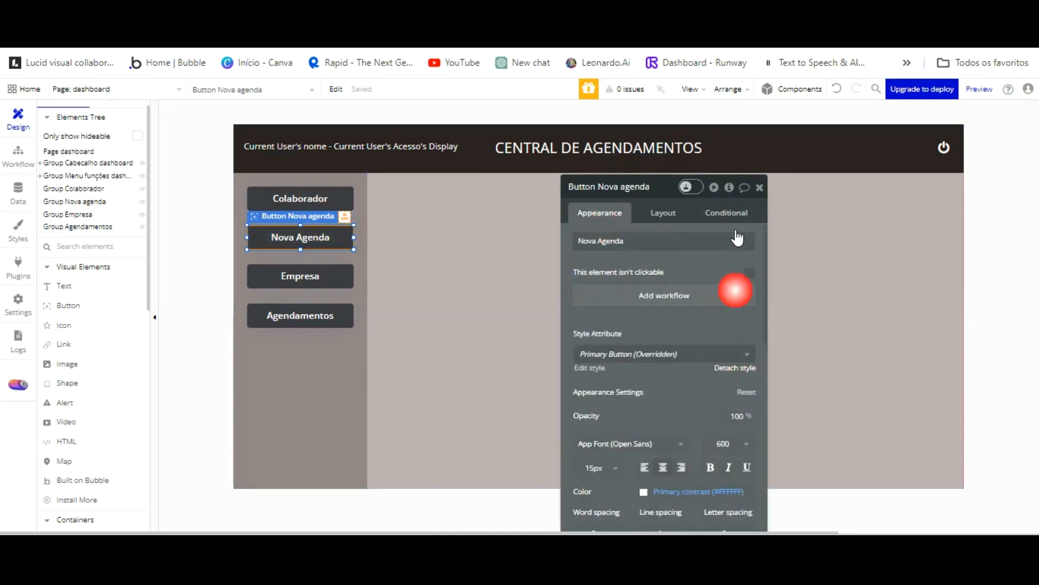
left_click(724, 214)
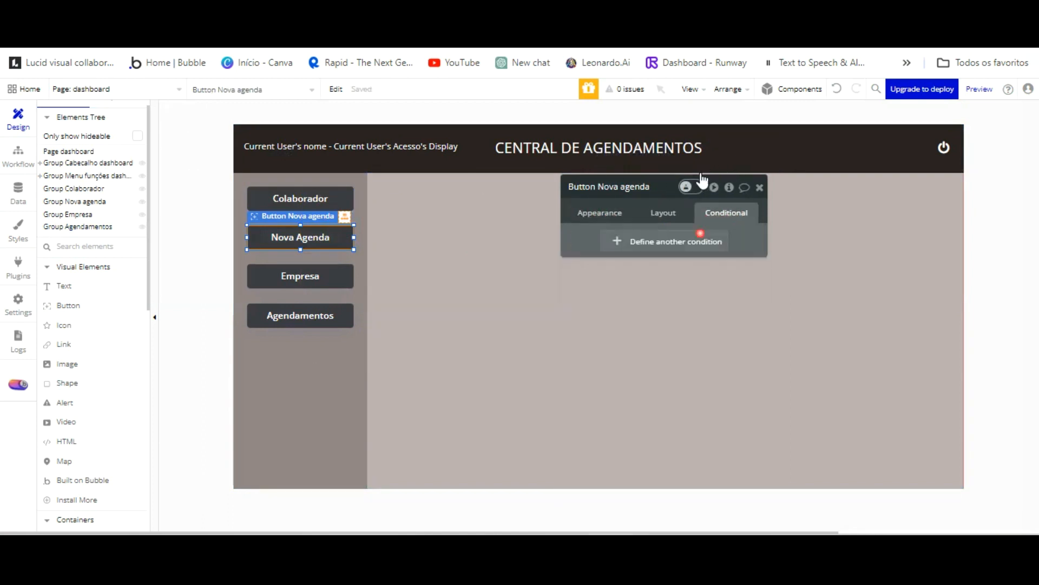
Review the Empresa and Agendamentos buttons' appearance and conditions, then reselect Colaborador in the editor.
left_click(300, 276)
left_click(598, 213)
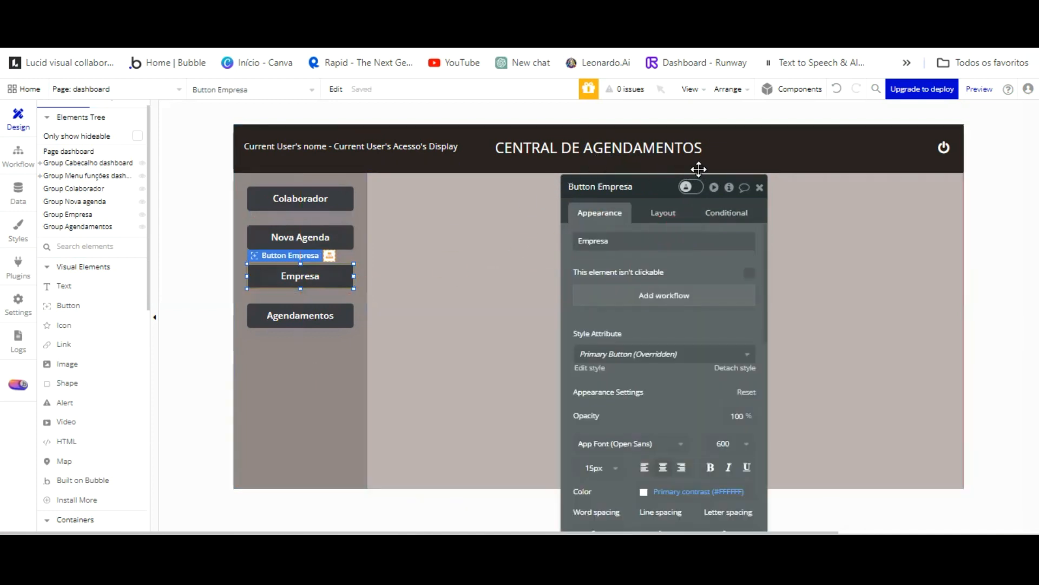
left_click(726, 213)
left_click(301, 315)
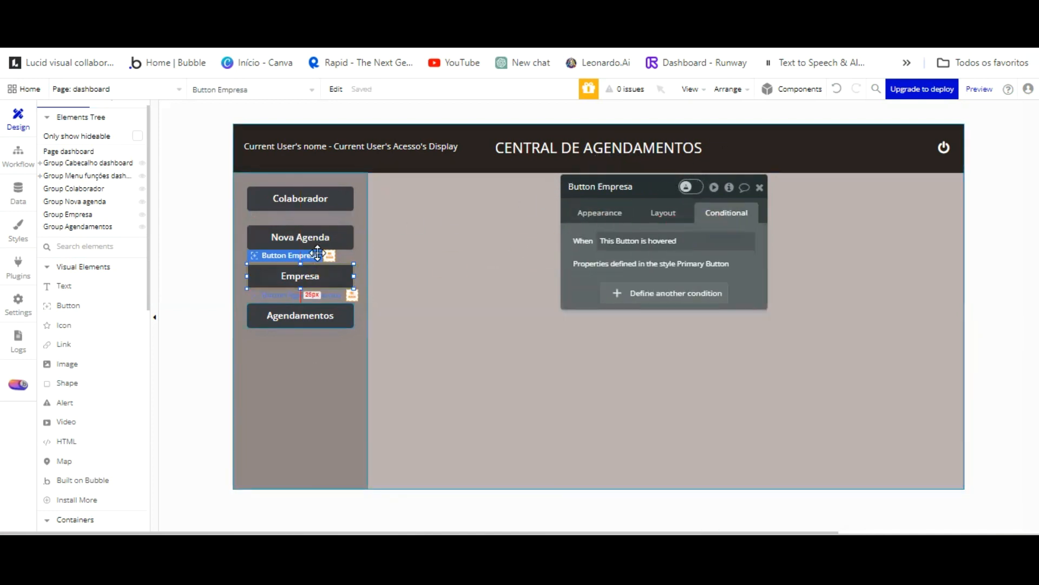
left_click(617, 211)
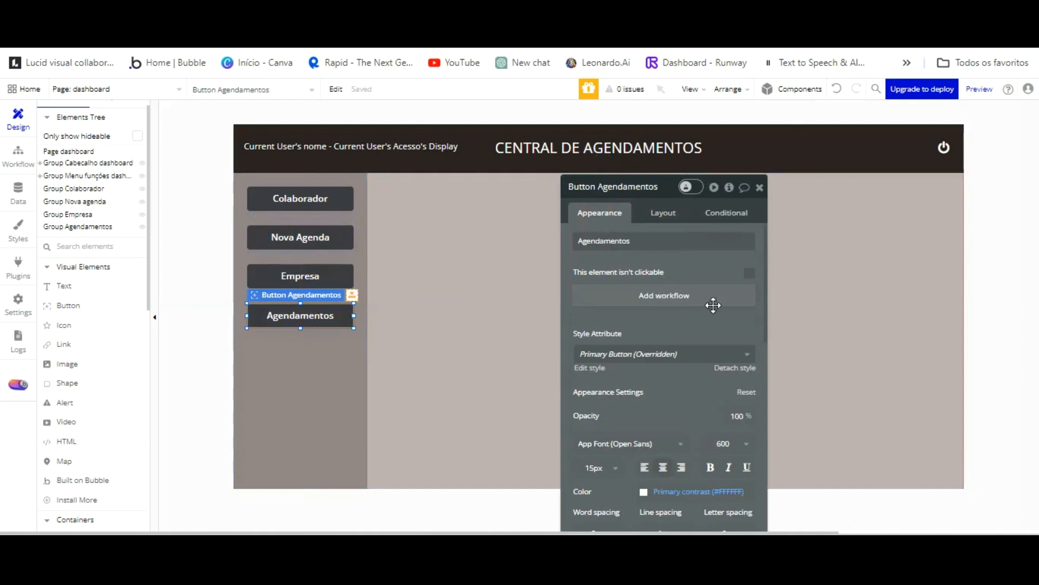
left_click(727, 213)
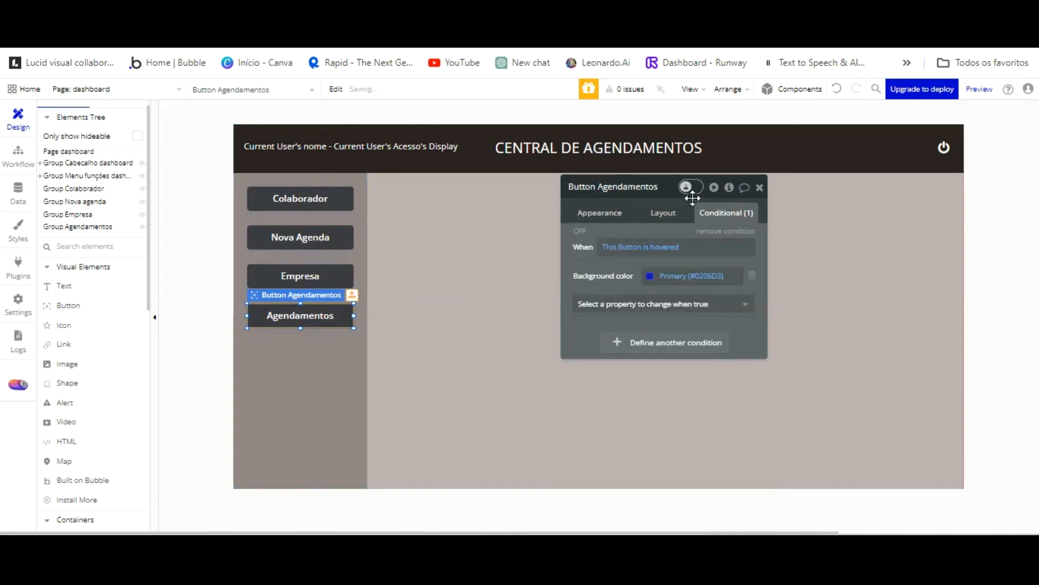
left_click(325, 276)
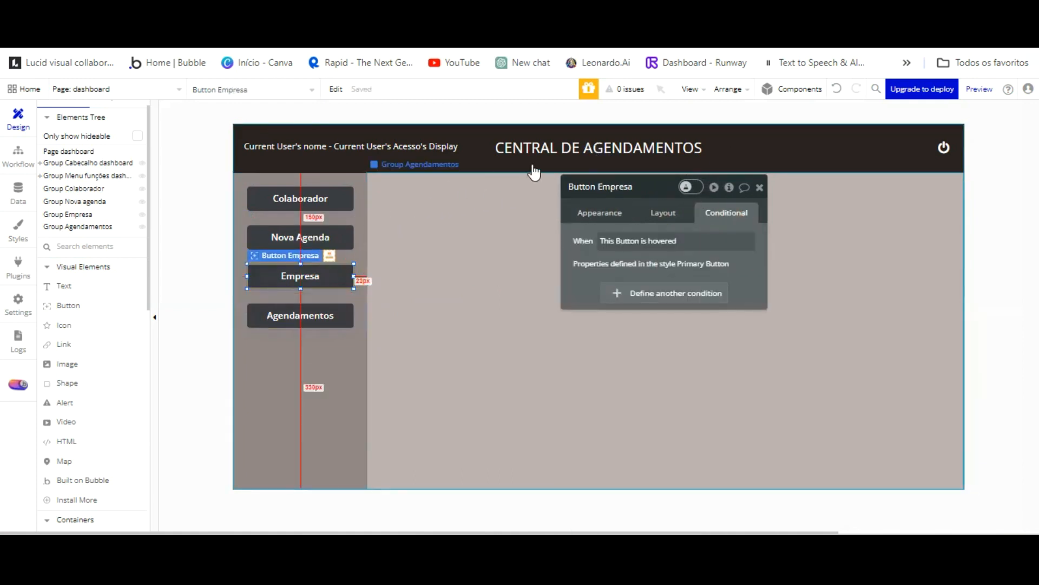
left_click(609, 211)
left_click(732, 315)
left_click(727, 213)
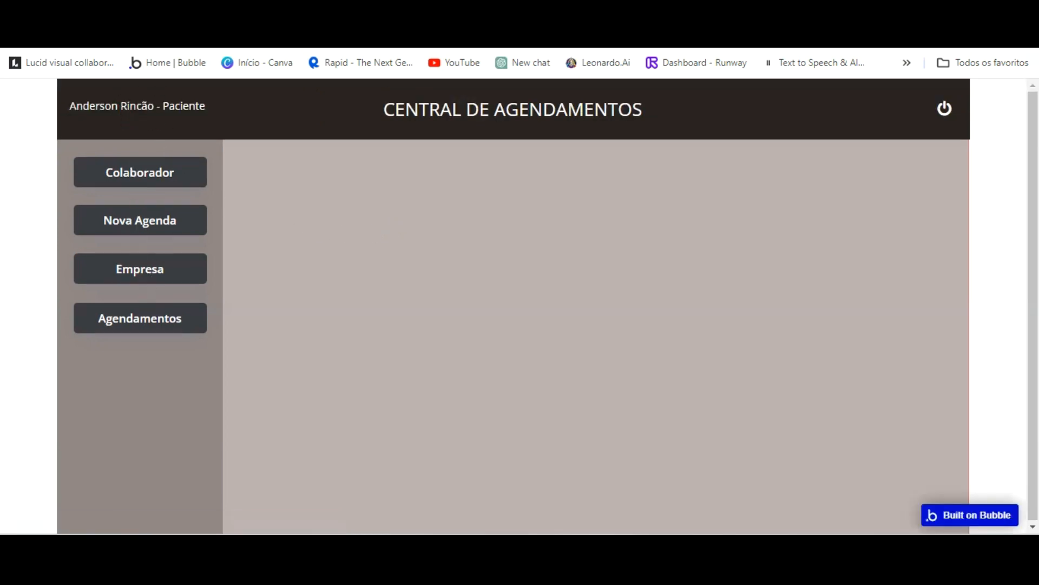
left_click(260, 32)
left_click(320, 198)
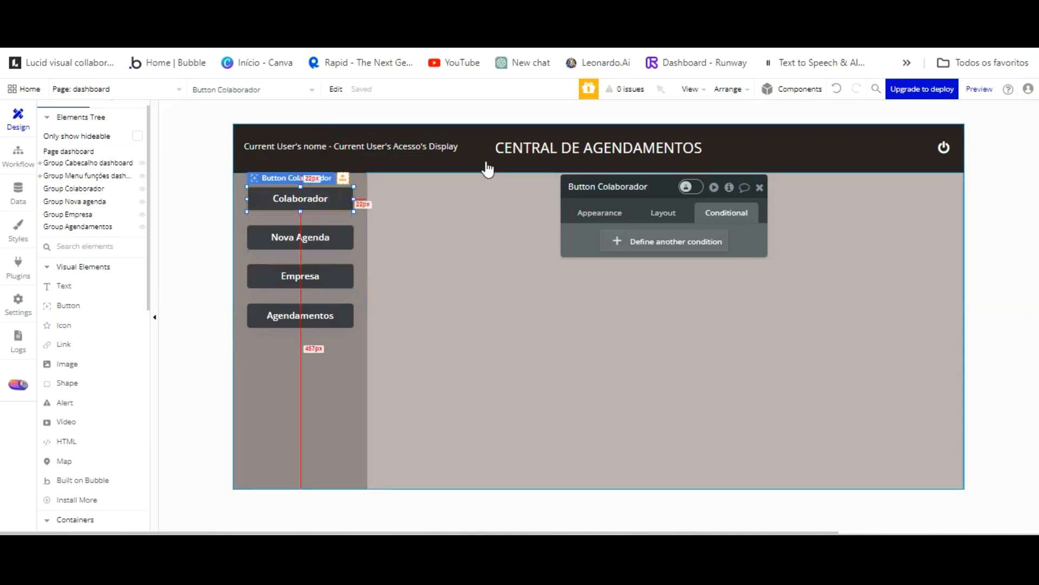
Add a 'When This Button is hovered' condition that changes the background color.
left_click(691, 241)
left_click(625, 241)
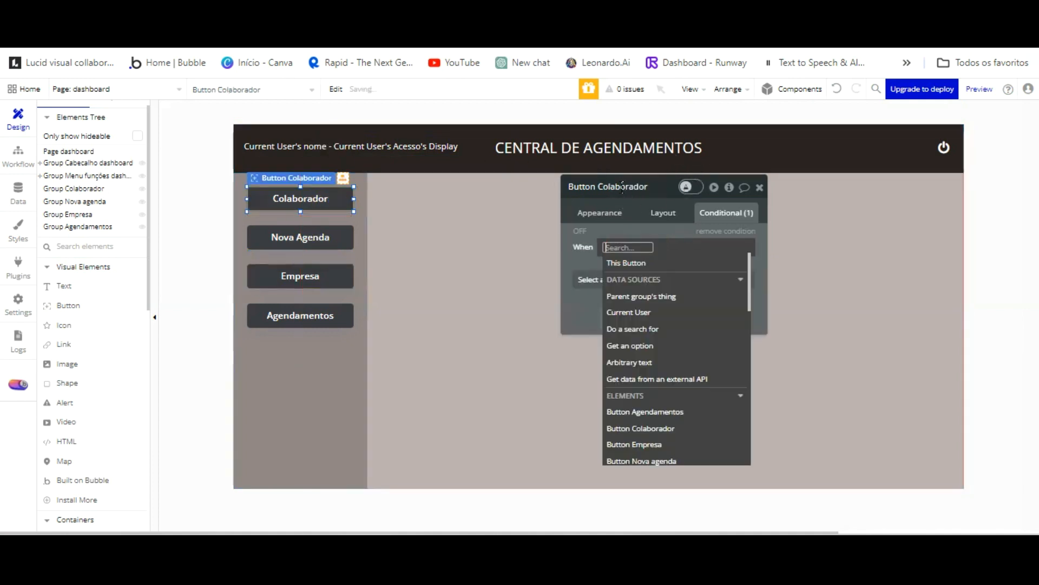
left_click(647, 263)
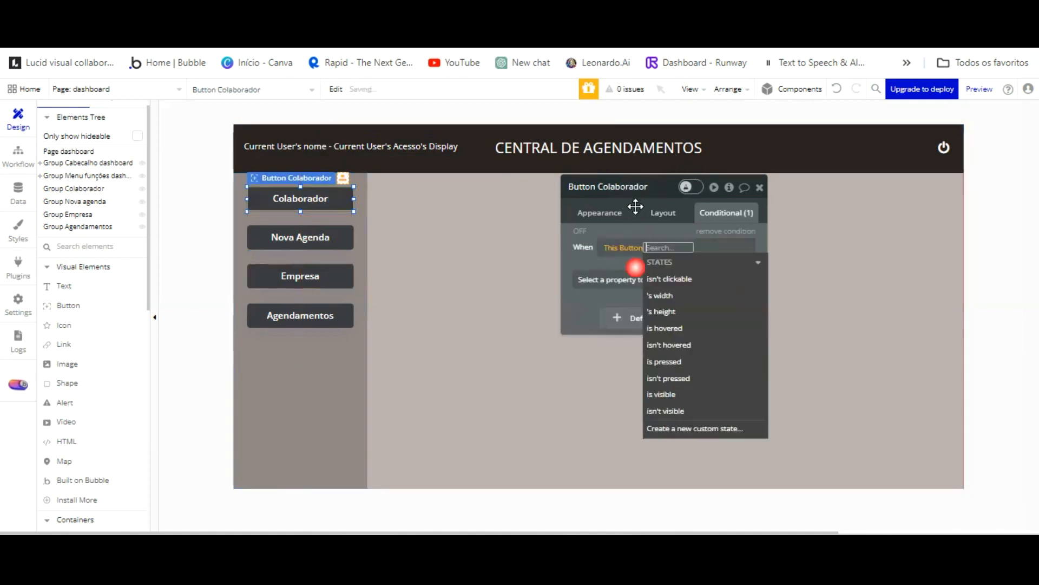
left_click(684, 327)
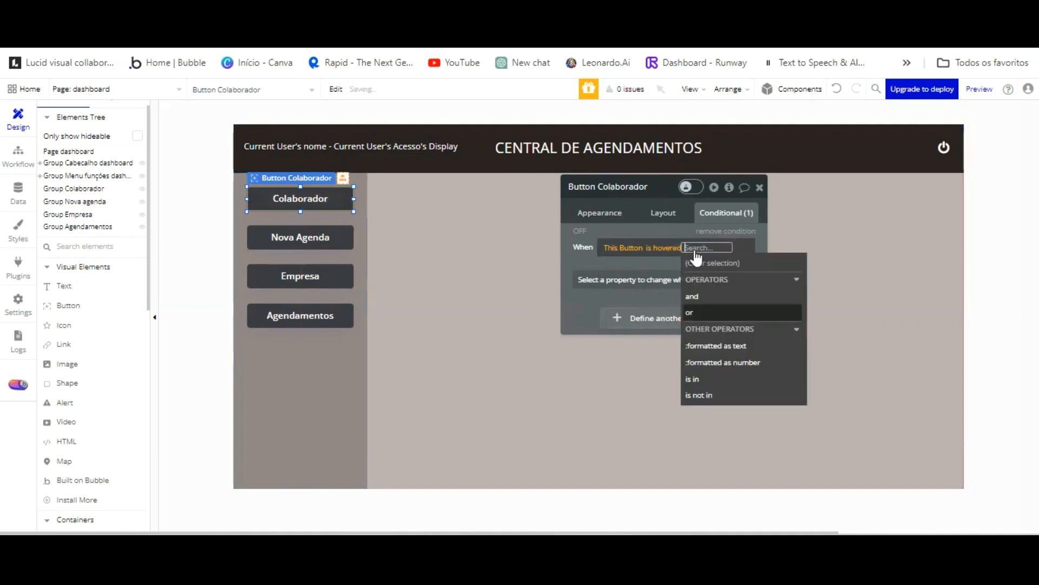
left_click(647, 280)
scroll(659, 352, "down", 3)
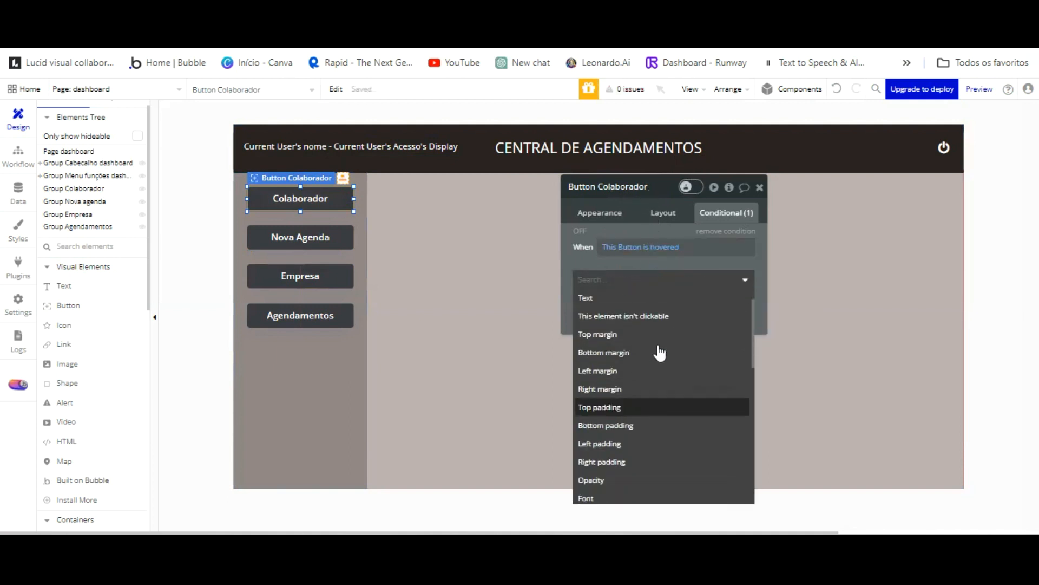
scroll(659, 352, "up", 3)
scroll(659, 353, "down", 5)
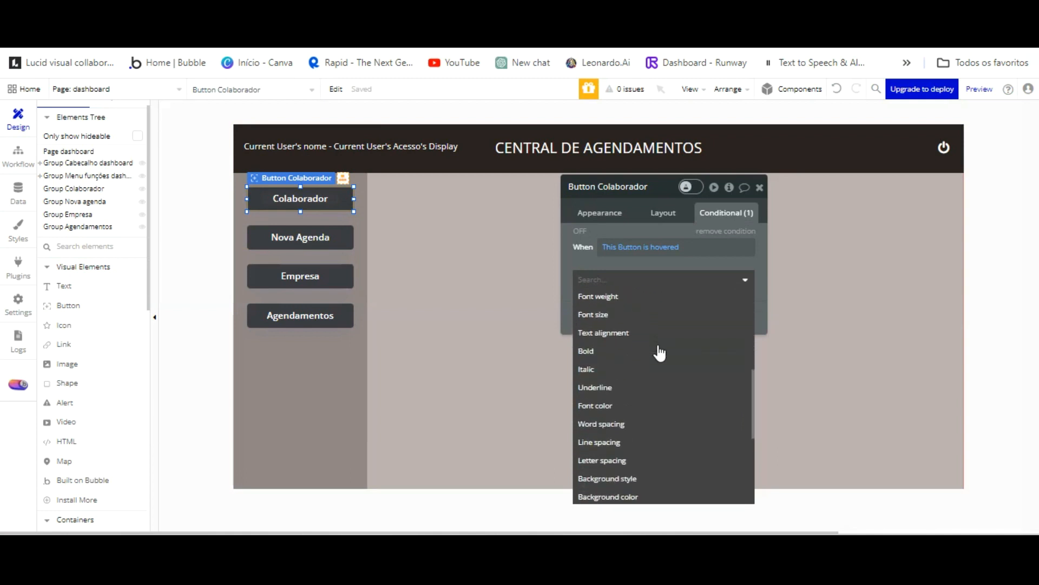
key("Down")
key("Down")
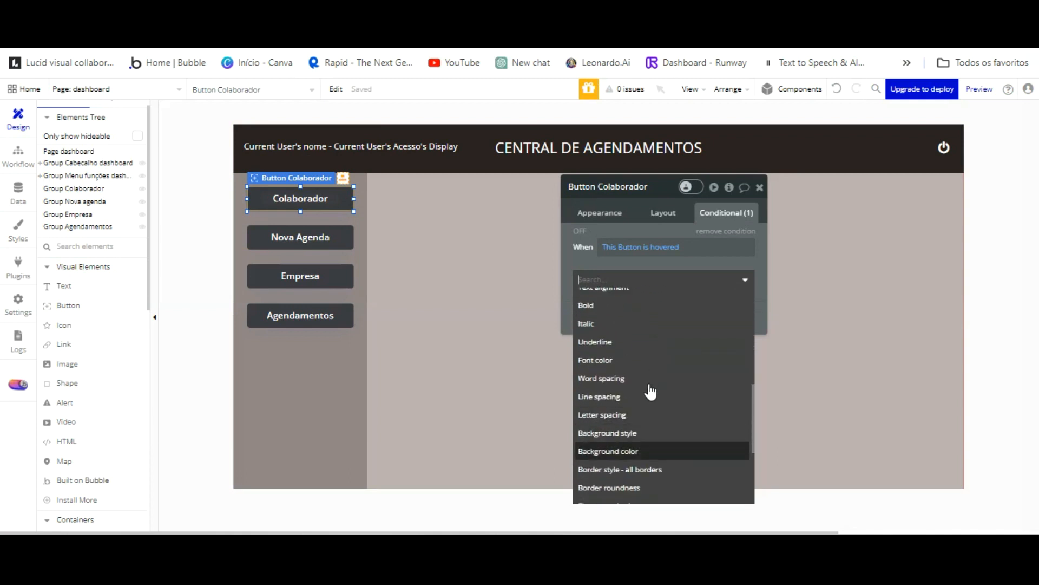
key("Return")
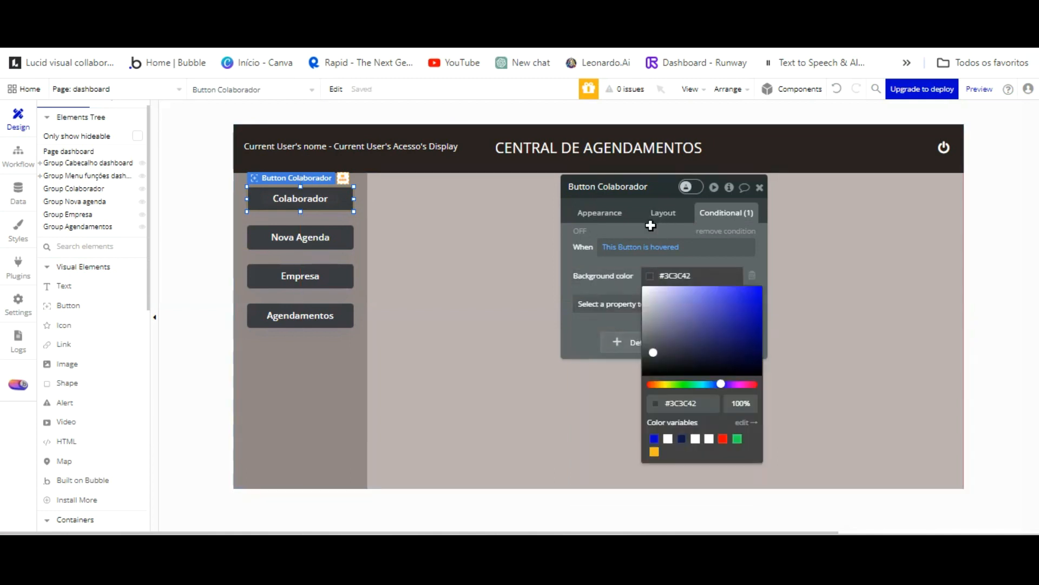
Set a grey hover background and check 'This element is visible'.
left_click(648, 309)
left_click_drag(649, 249, 649, 265)
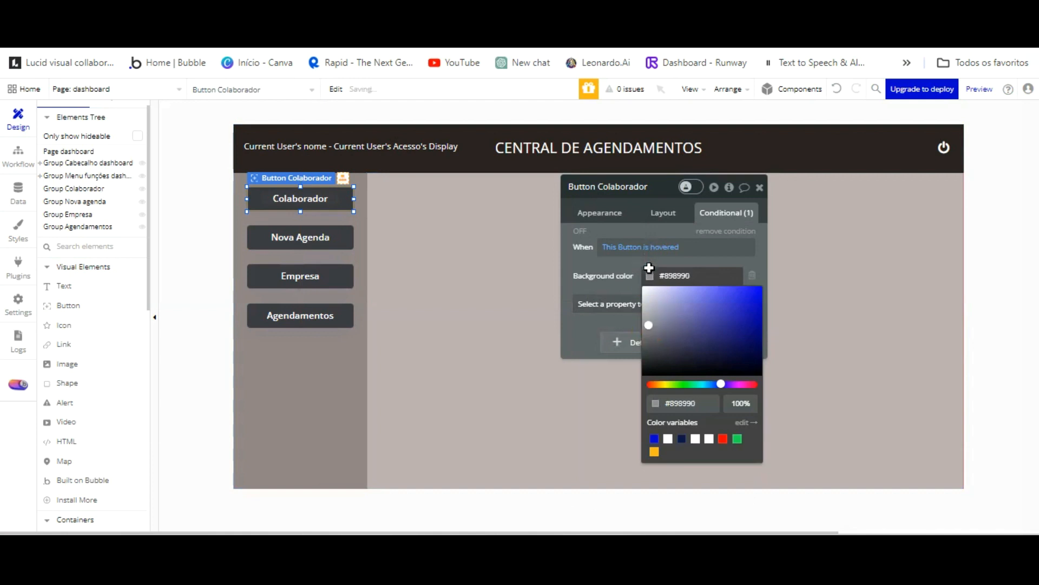
left_click(622, 207)
left_click(652, 303)
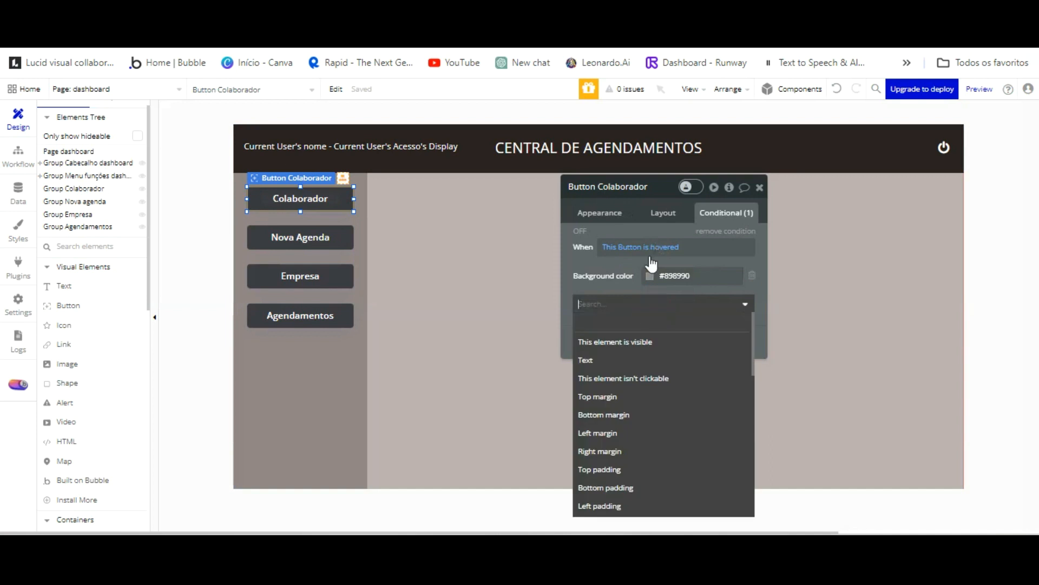
left_click(645, 339)
Preview the hover effect and fine-tune the hover background to #56565A.
left_click(295, 1)
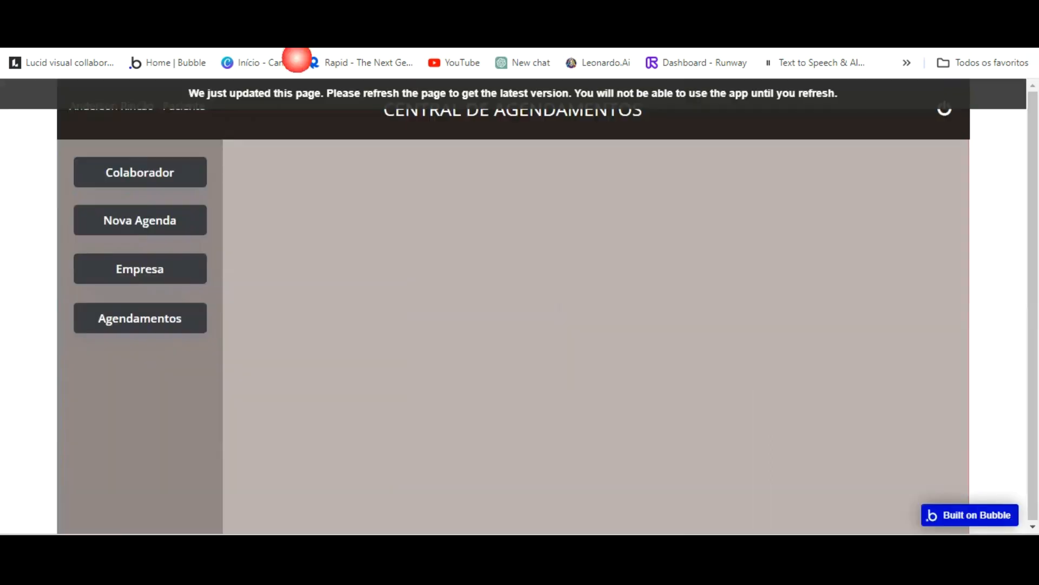
left_click(290, 31)
key("Return")
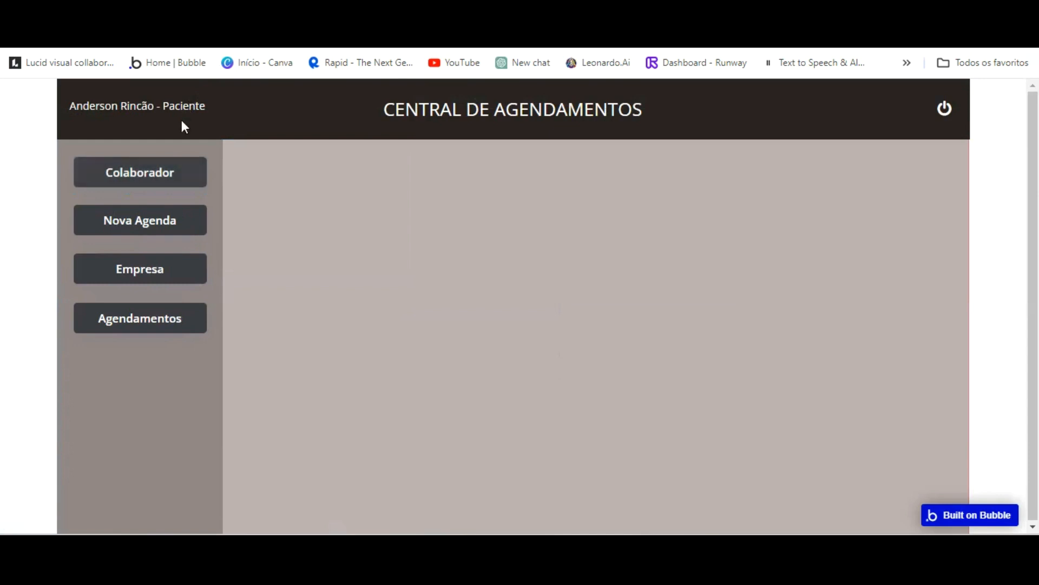
left_click(182, 2)
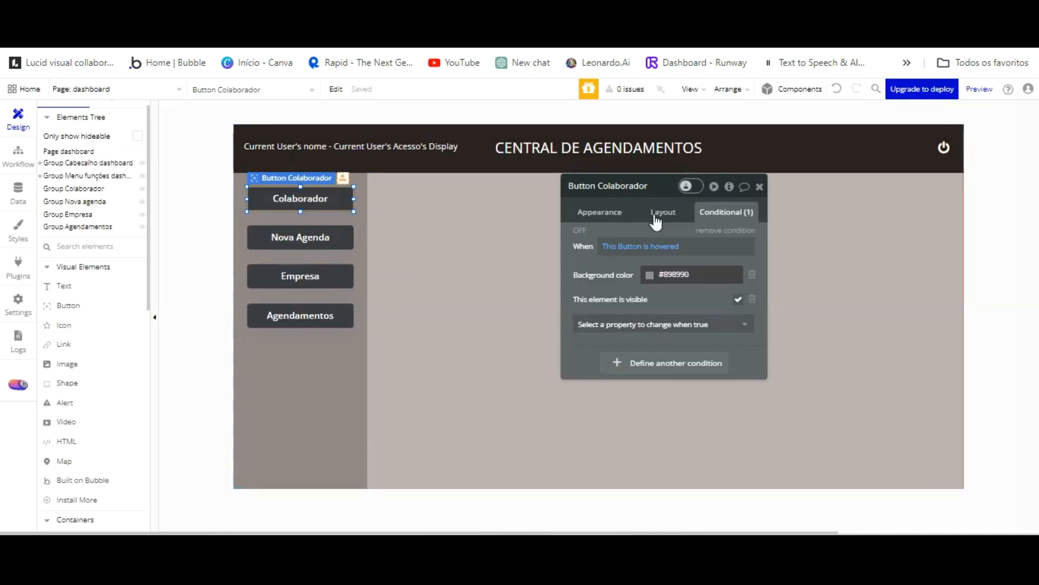
left_click(652, 274)
mouse_move(646, 270)
left_mouse_down()
mouse_move(696, 310)
mouse_move(647, 280)
left_mouse_up()
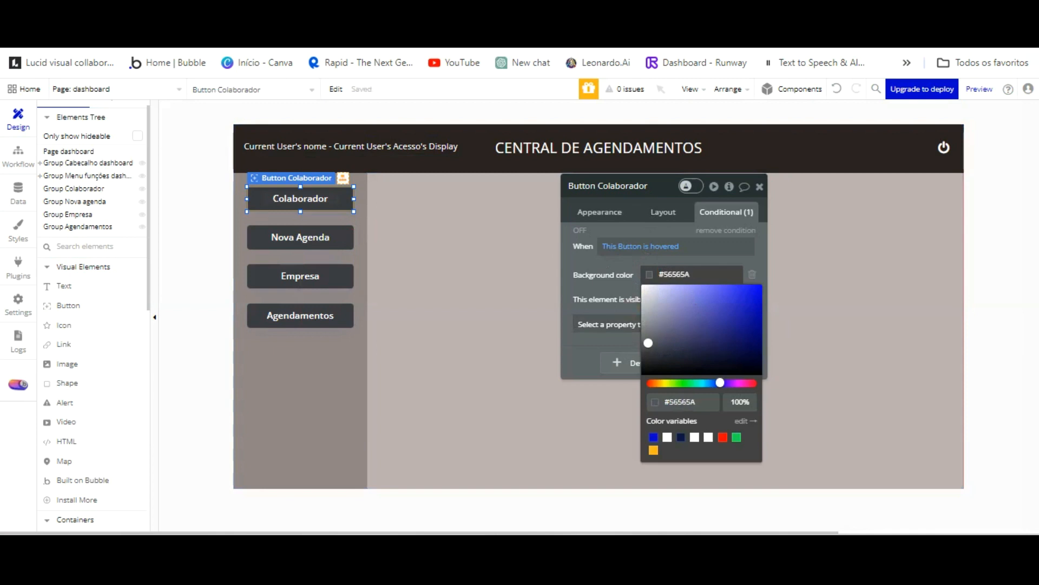
left_click(277, 2)
left_click(250, 95)
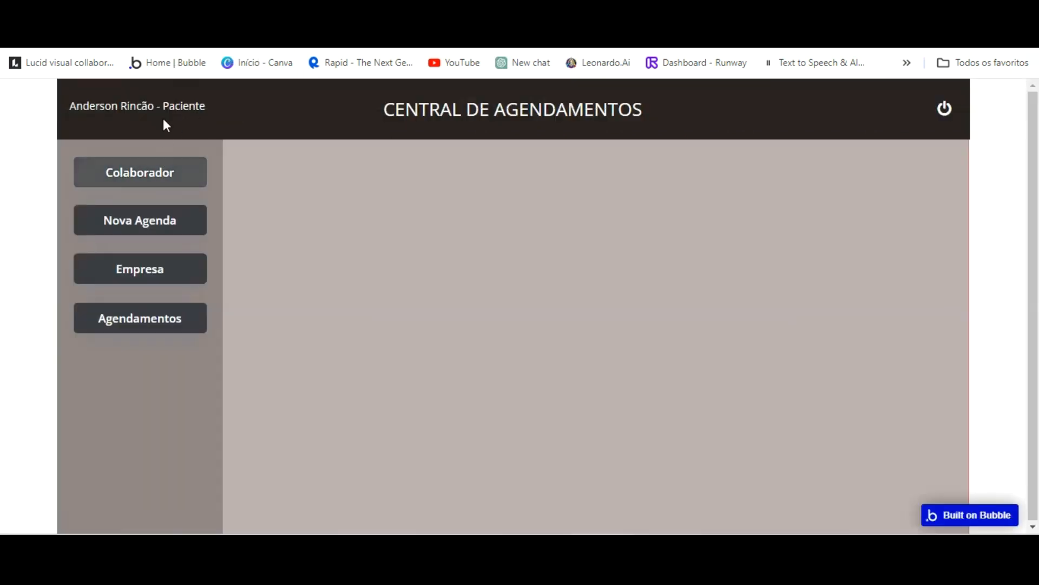
left_click(161, 2)
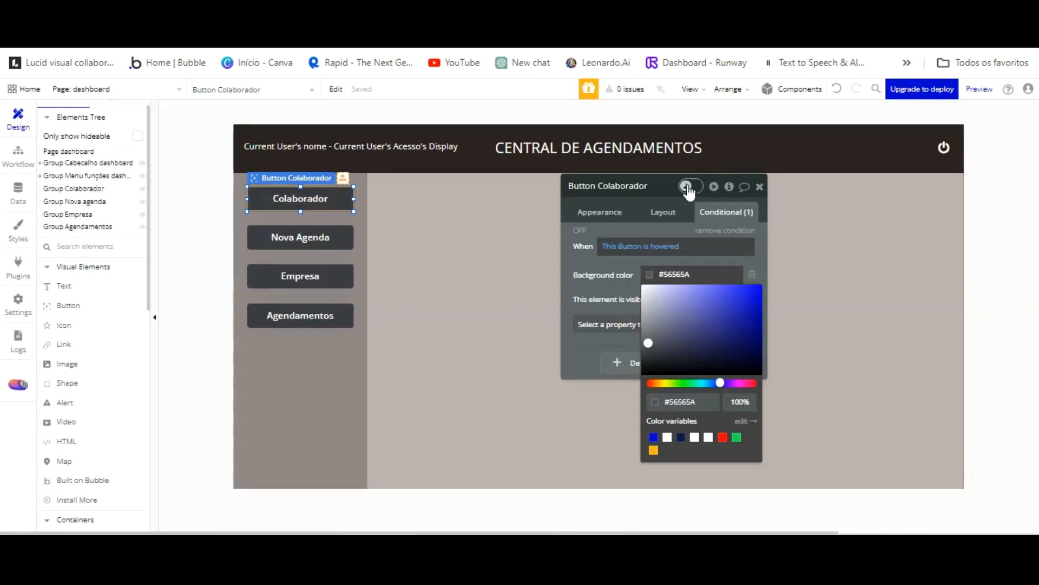
Copy the Colaborador hover condition and paste it onto the Nova Agenda button.
right_click(678, 227)
left_click(695, 274)
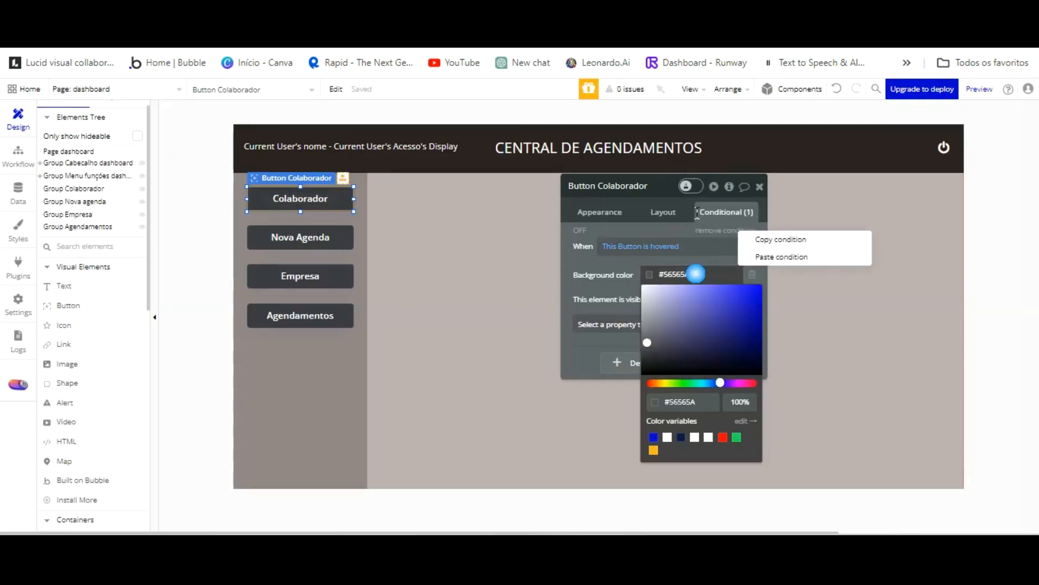
left_click(775, 184)
left_click(301, 237)
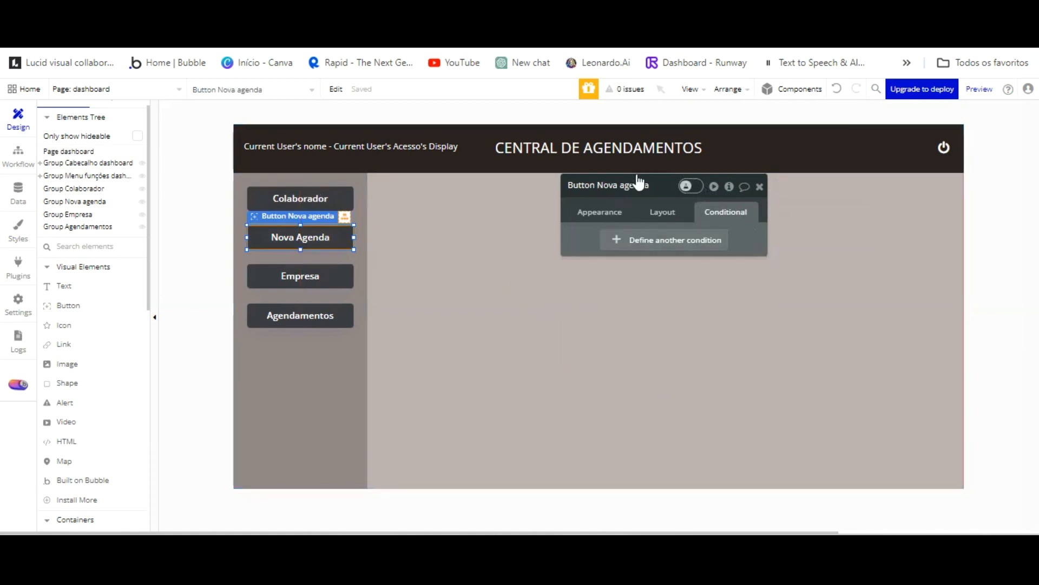
right_click(677, 193)
left_click(713, 204)
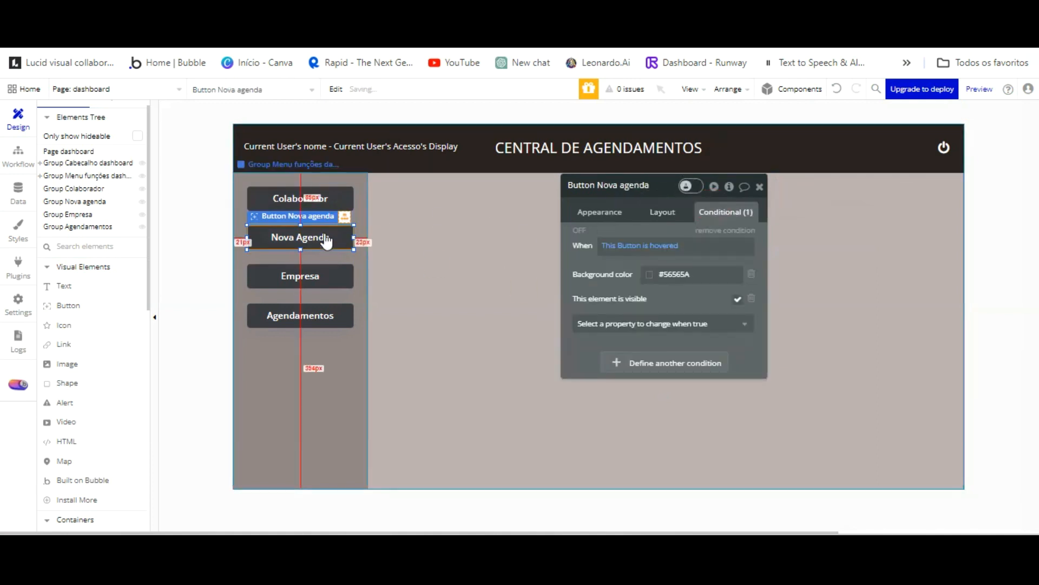
Paste the same hover condition onto Empresa and Agendamentos, then check the hovers in the preview.
left_click(343, 276)
right_click(685, 195)
left_click(730, 203)
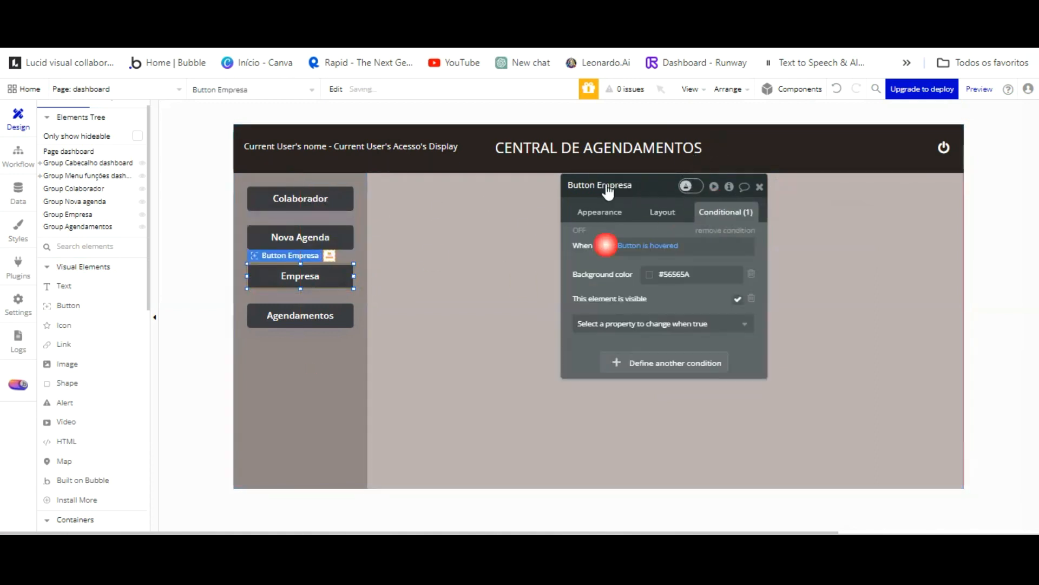
left_click(304, 255)
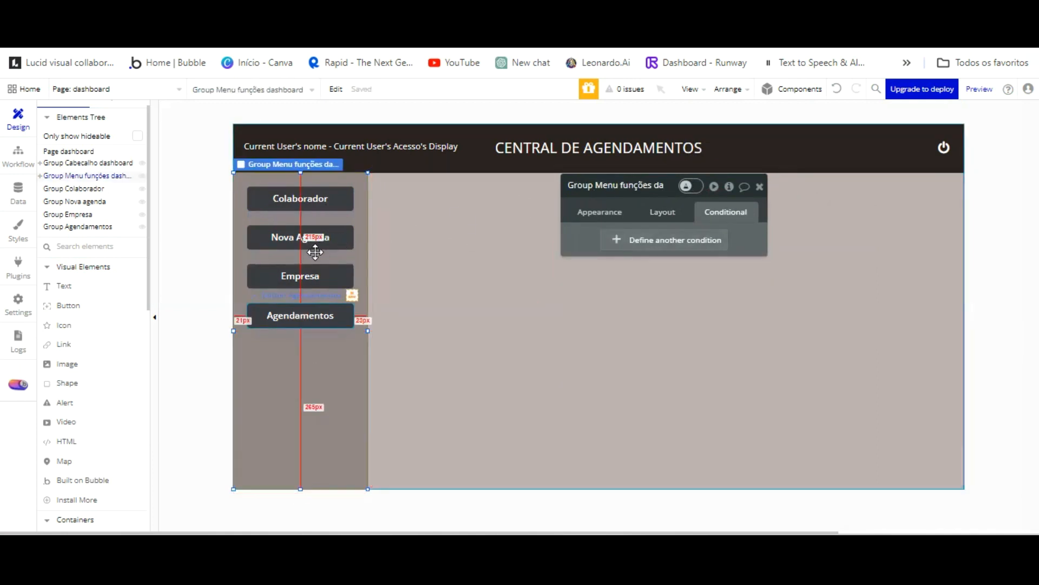
left_click(302, 315)
right_click(698, 188)
left_click(732, 198)
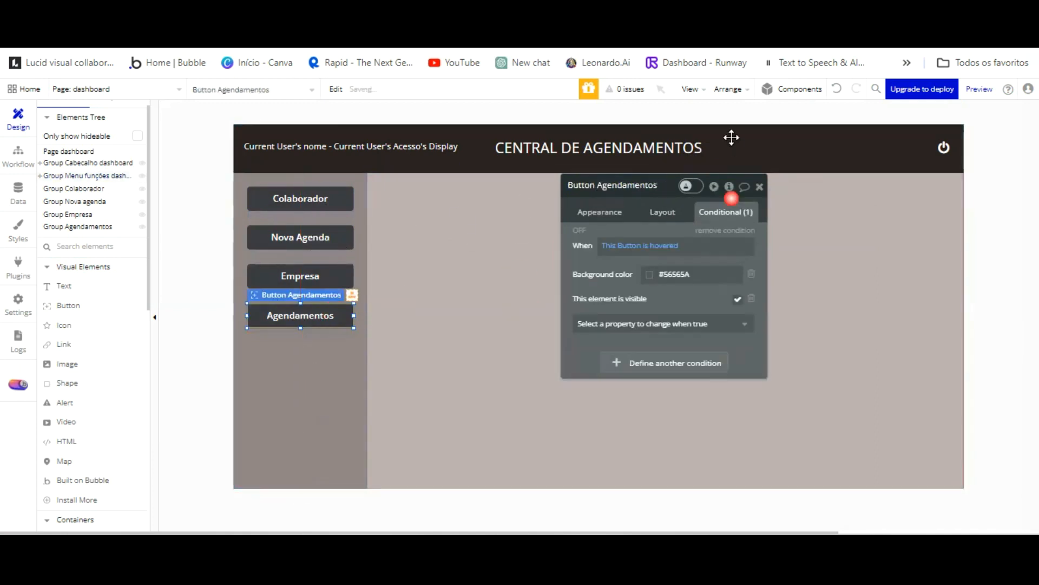
left_click(304, 27)
left_click(304, 92)
left_click(538, 444)
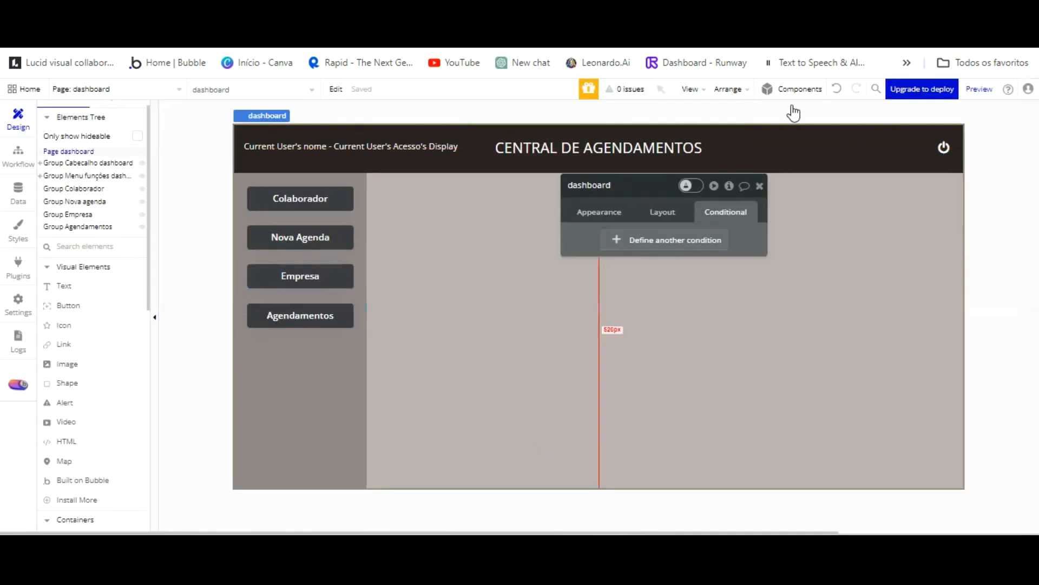
Add a custom state 'Grupo funções' of type text to the dashboard page.
left_click(729, 186)
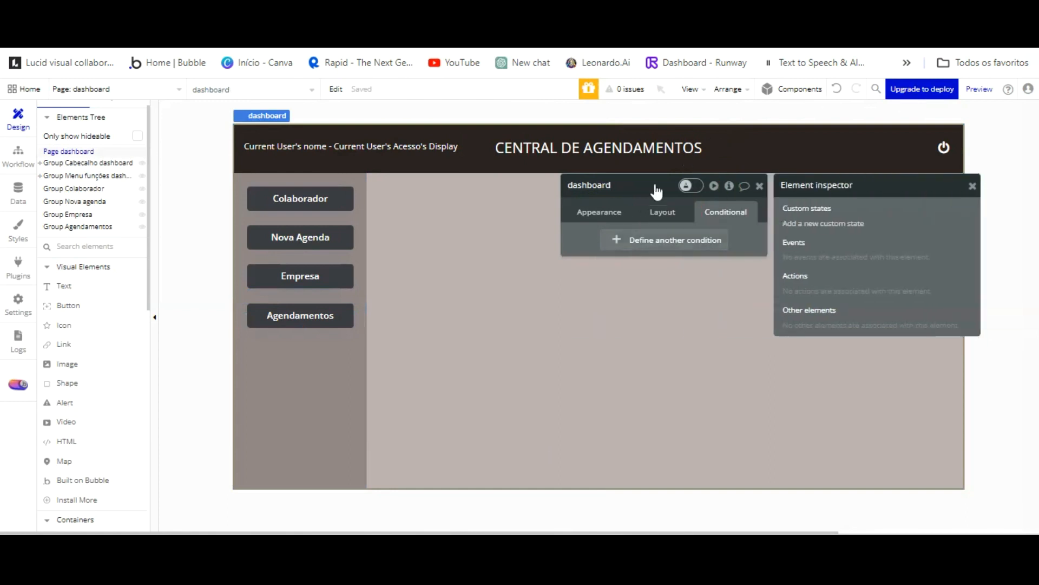
left_click(815, 224)
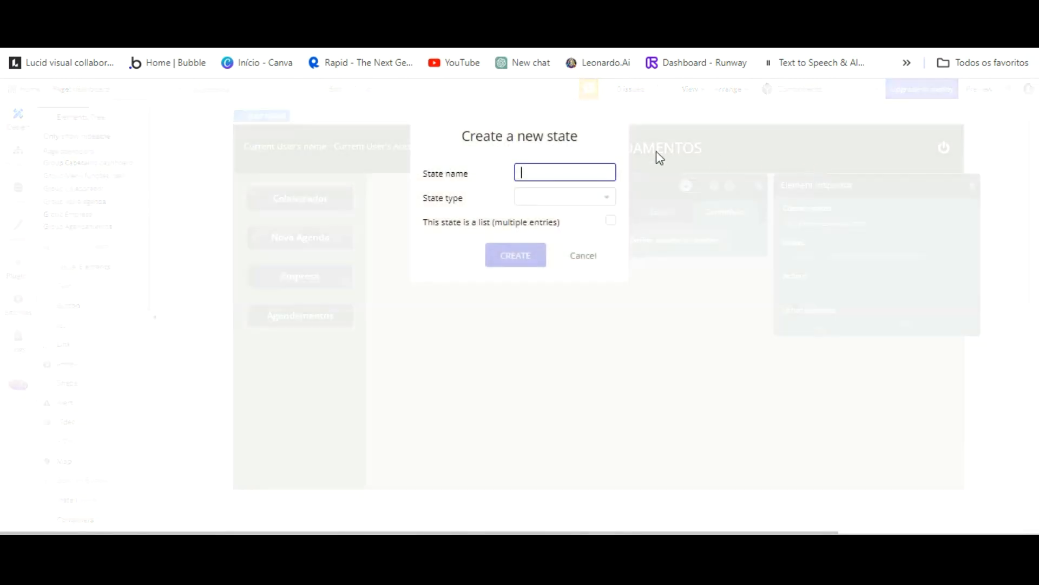
type("Grupo funções")
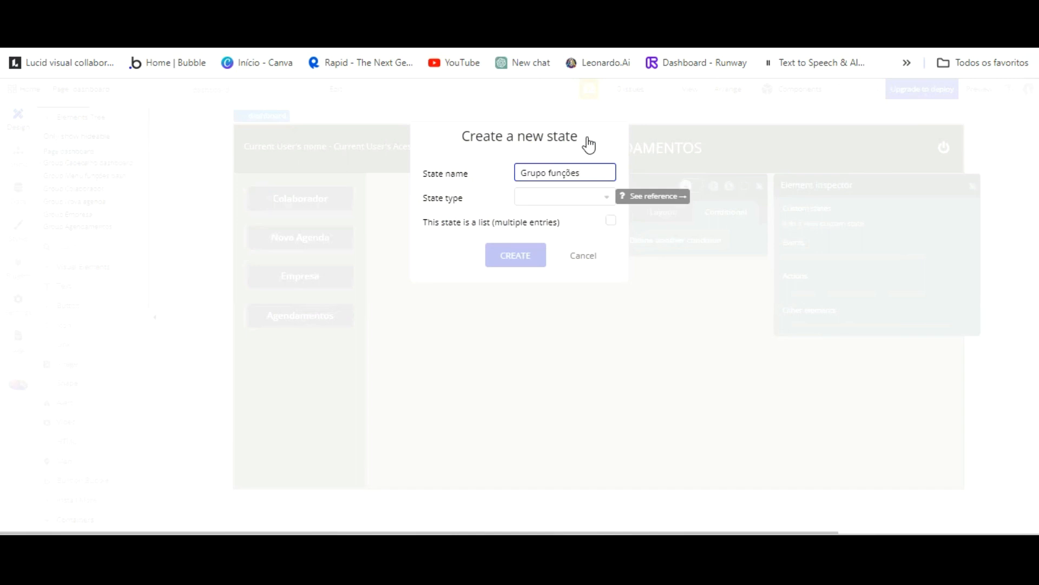
key("Tab")
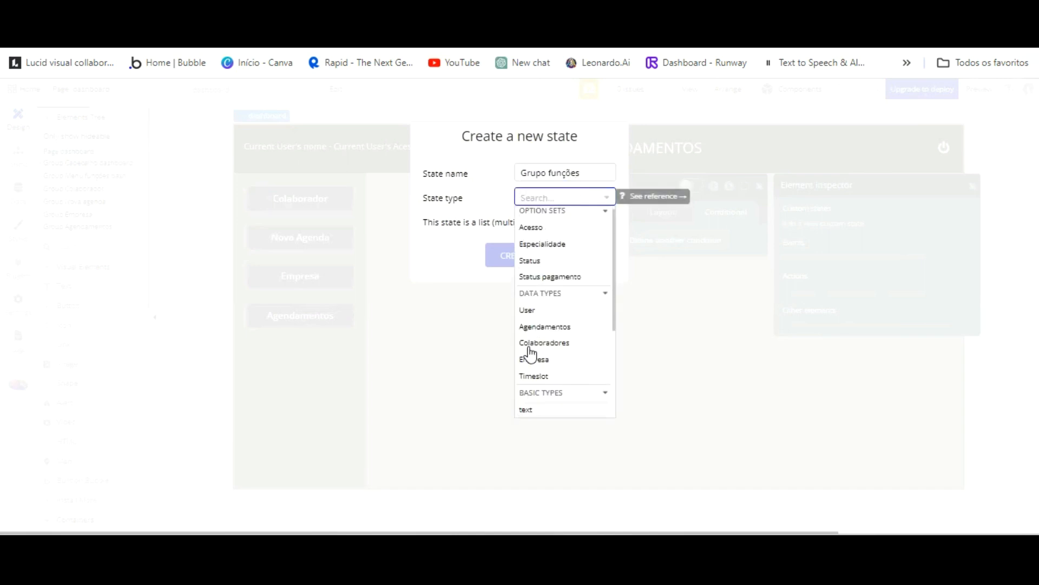
left_click(527, 379)
left_click(517, 255)
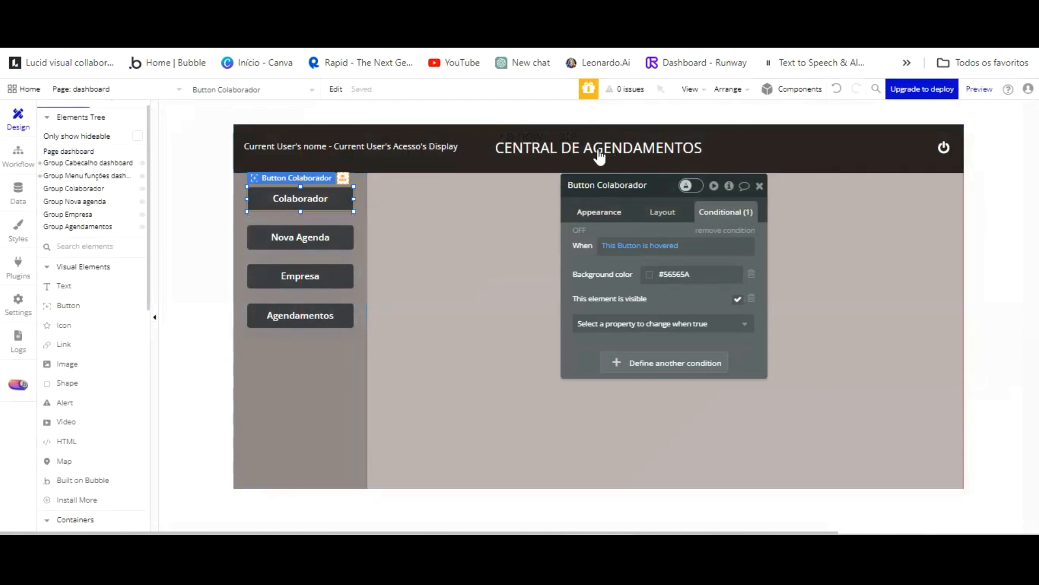
Start a Colaborador click workflow with a Set state action on dashboard's Grupo funções.
left_click(664, 294)
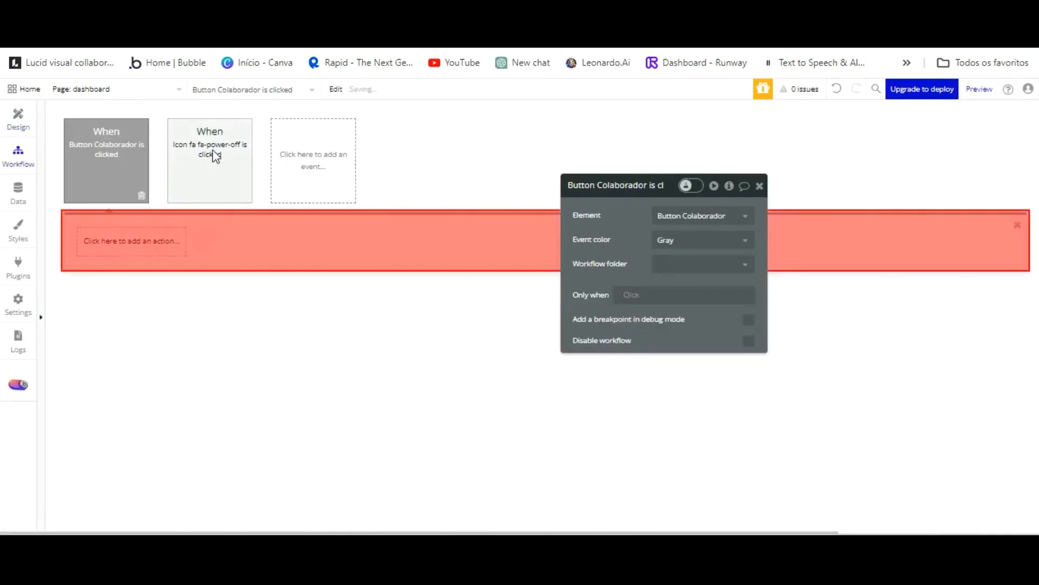
left_click(165, 247)
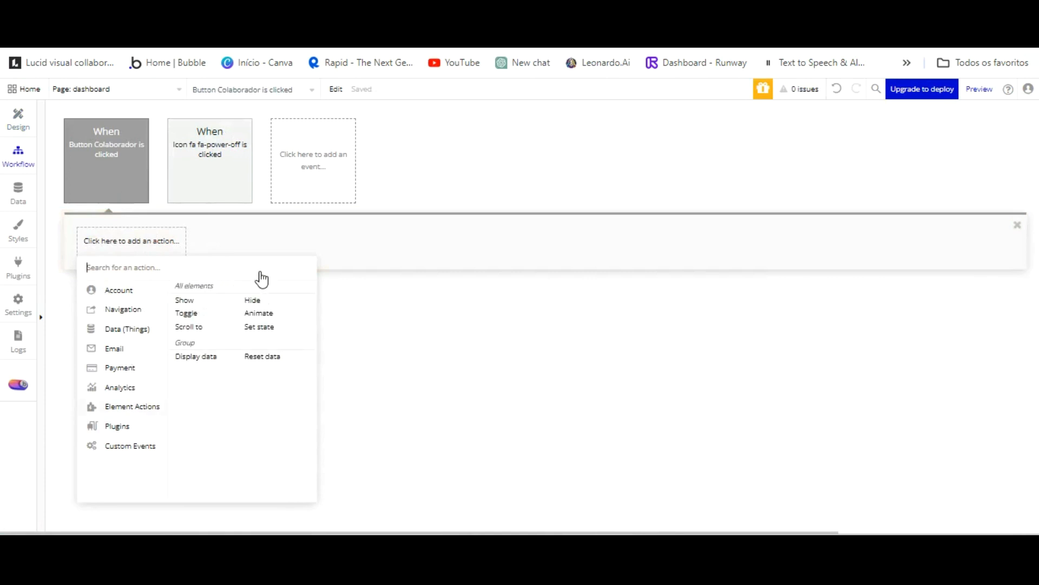
left_click(259, 326)
left_click(702, 214)
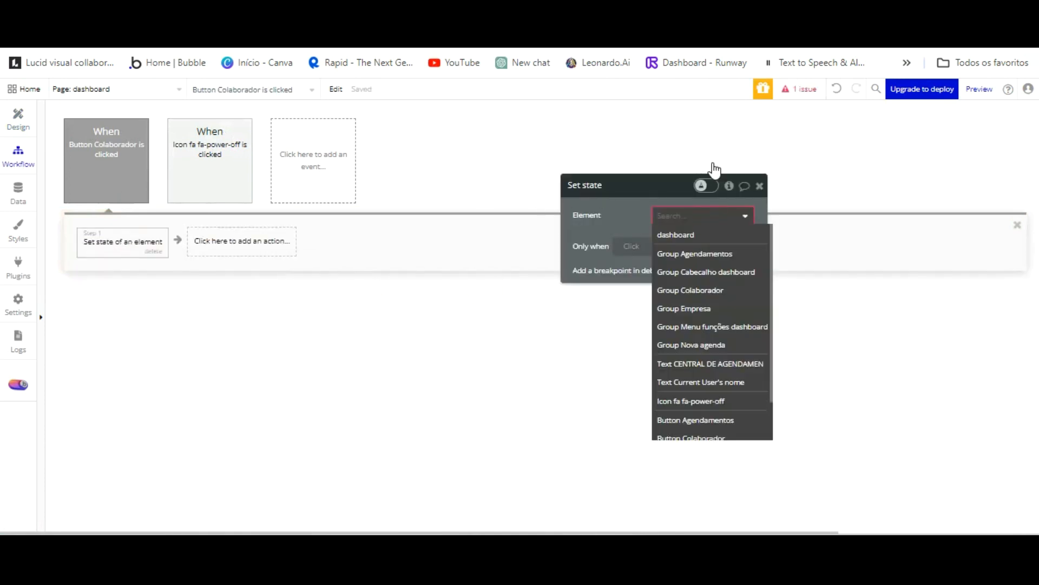
left_click(682, 234)
left_click(691, 238)
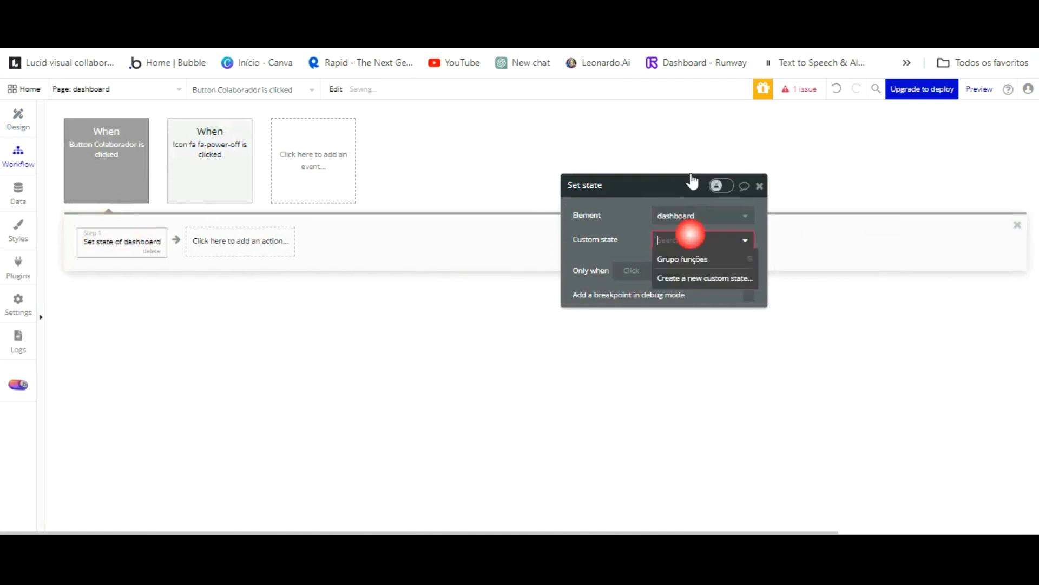
left_click(682, 258)
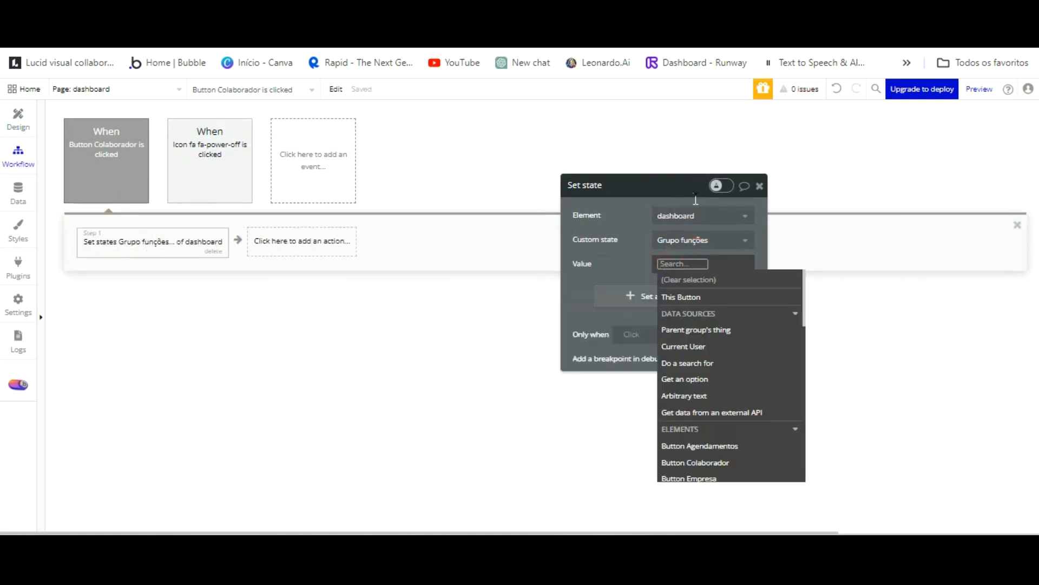
Enter the state value Colaborador, fixing the typo, and return to Design.
type("Colavorador")
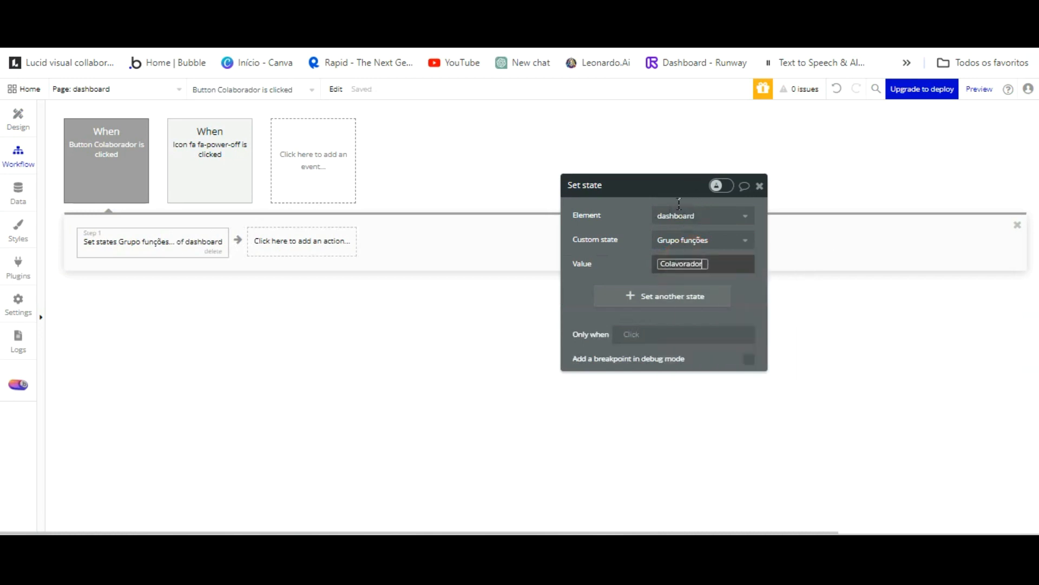
left_click(680, 262)
key("BackSpace")
type("borador")
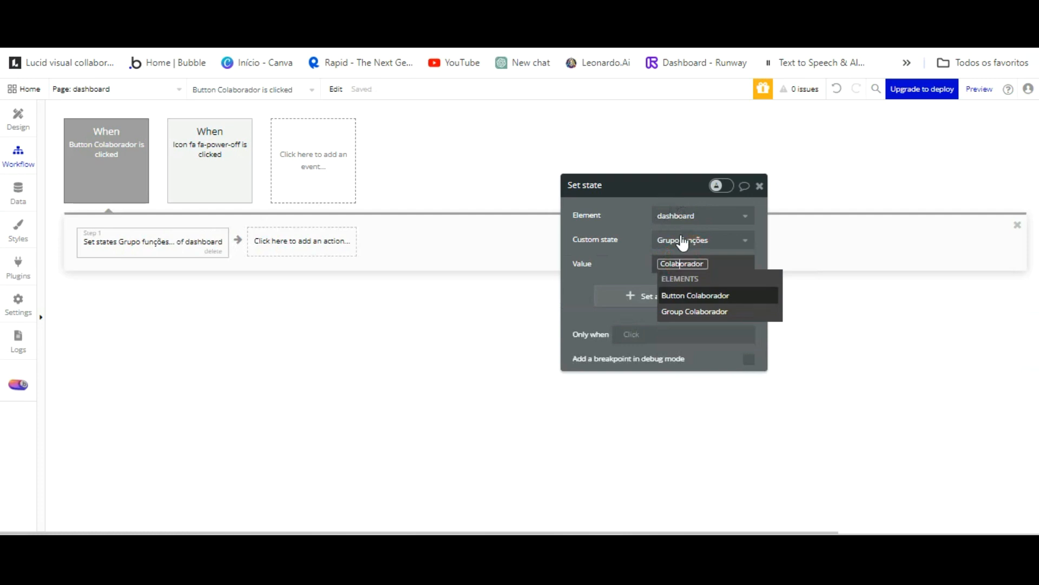
left_click(635, 202)
left_click(635, 202)
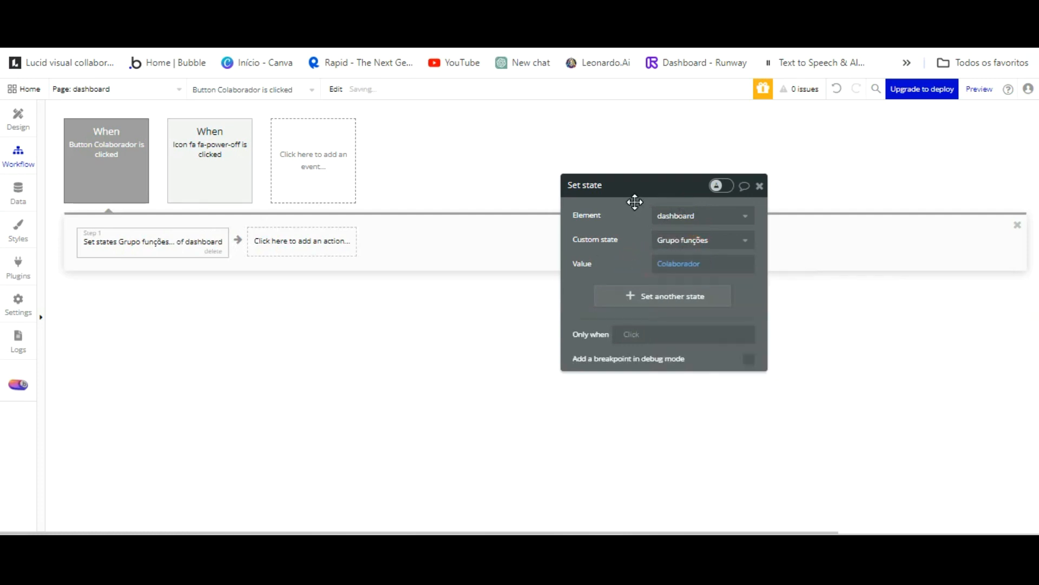
left_click(18, 120)
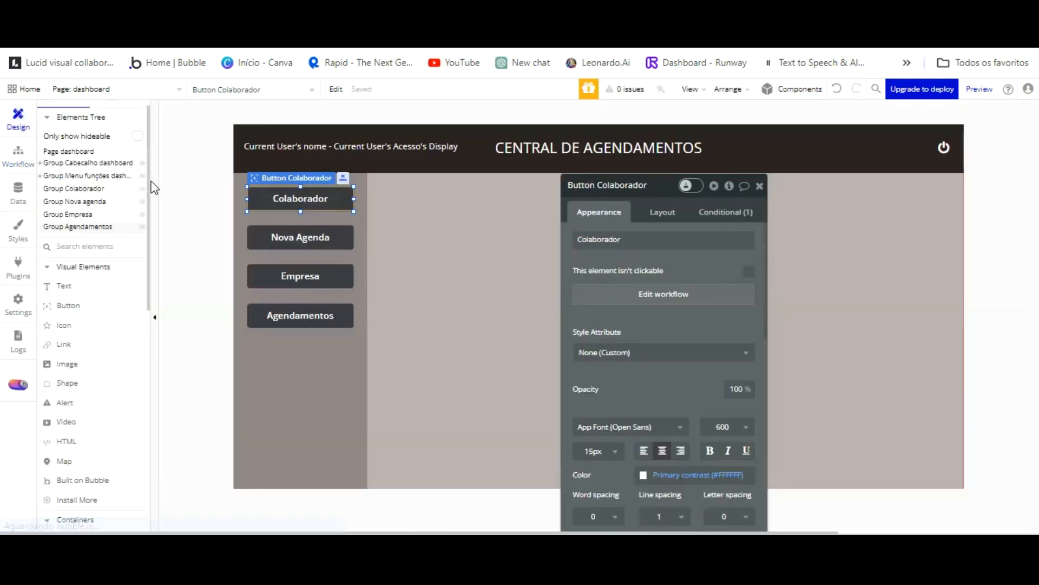
Give the Nova Agenda button a click workflow setting dashboard's Grupo funções to 'Nova agenda'.
left_click(318, 234)
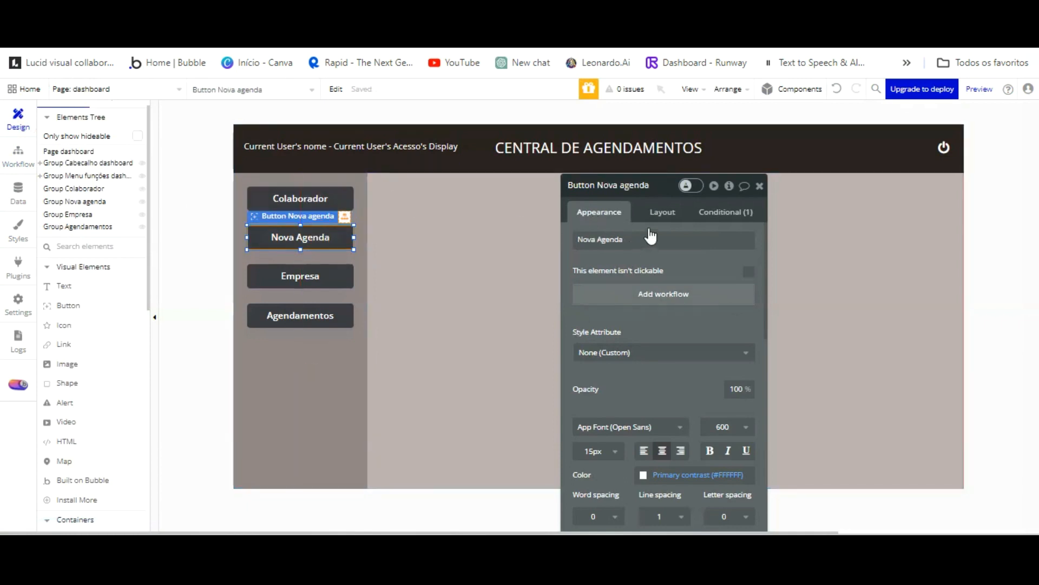
left_click(650, 293)
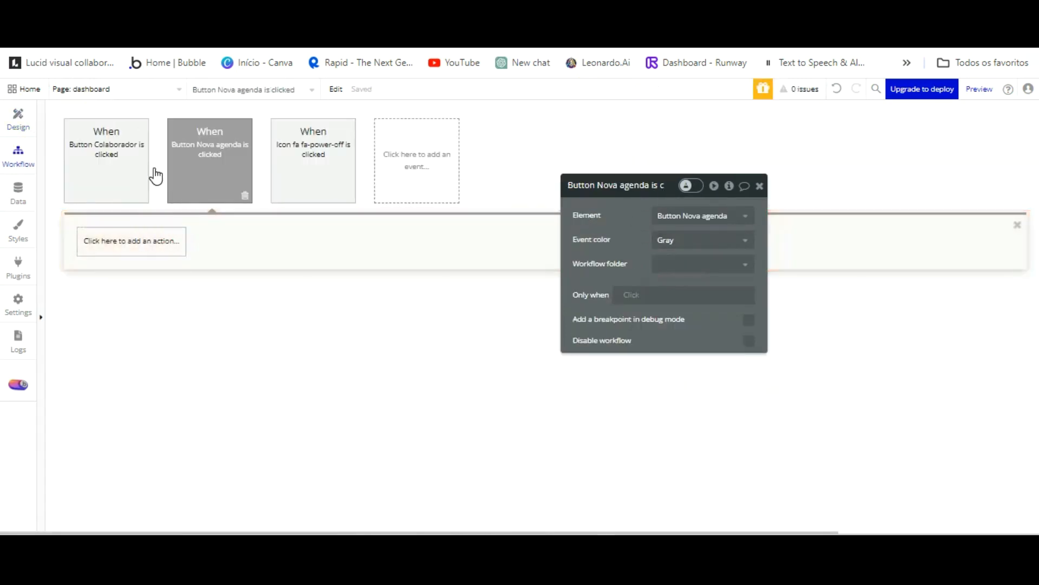
left_click(156, 237)
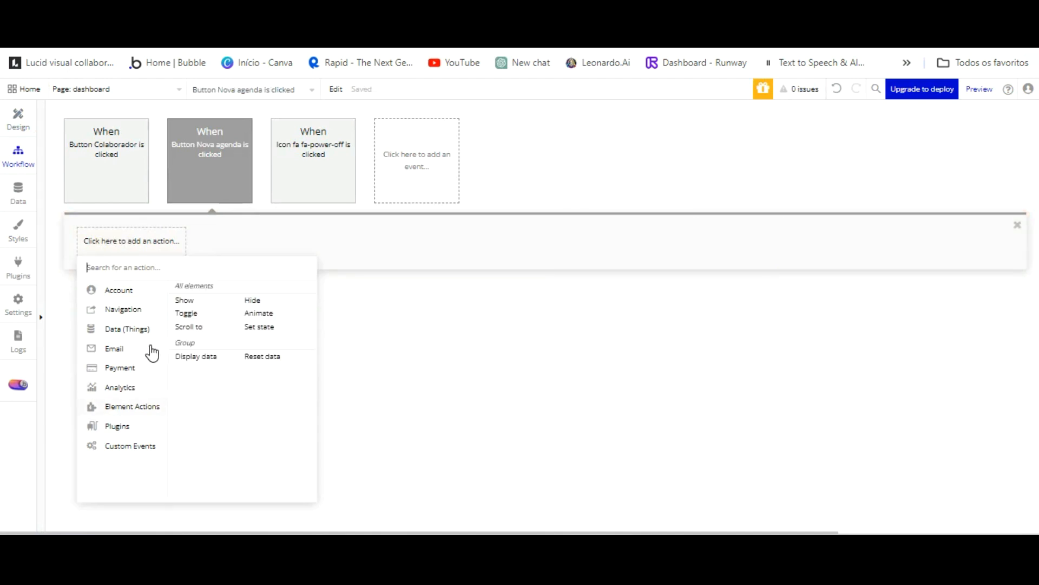
left_click(259, 327)
left_click(677, 217)
left_click(679, 230)
left_click(680, 239)
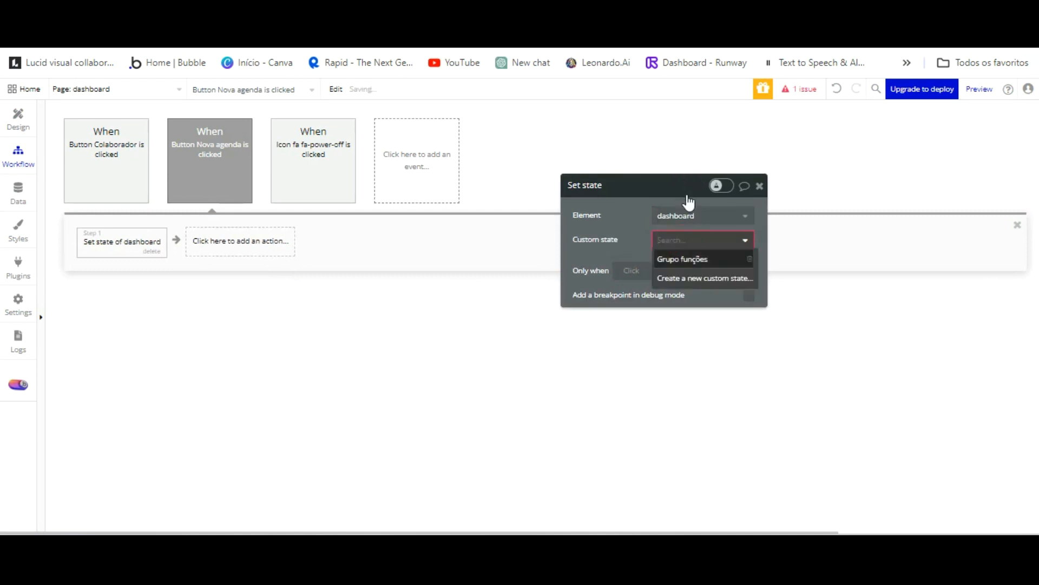
left_click(684, 254)
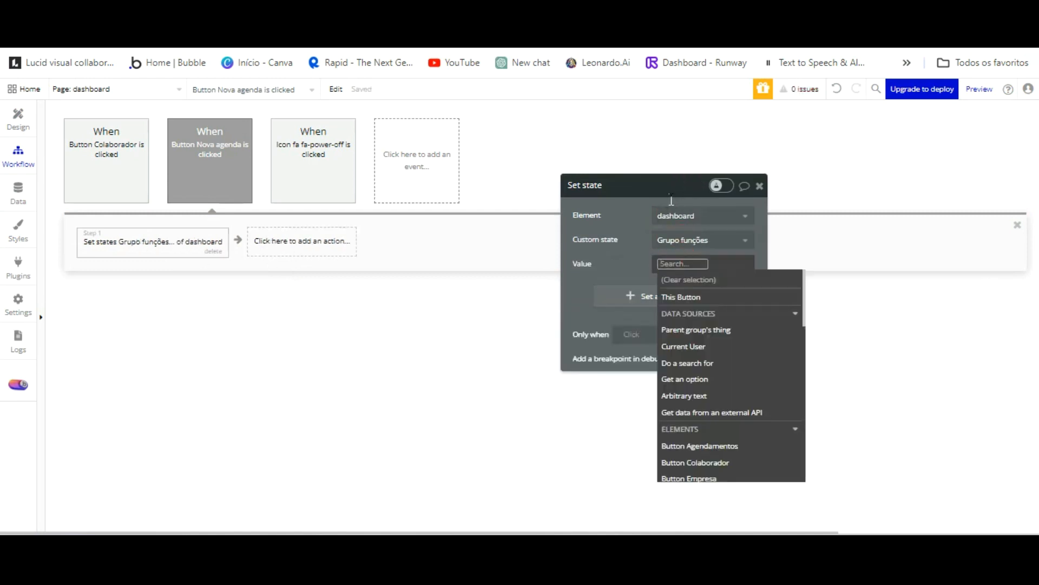
type("Nova")
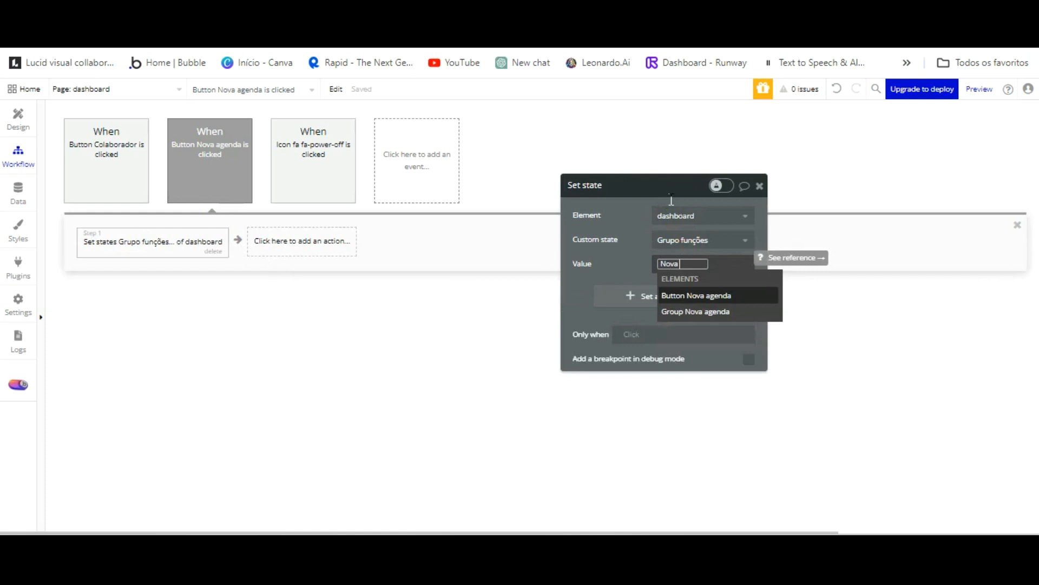
type(" agenda")
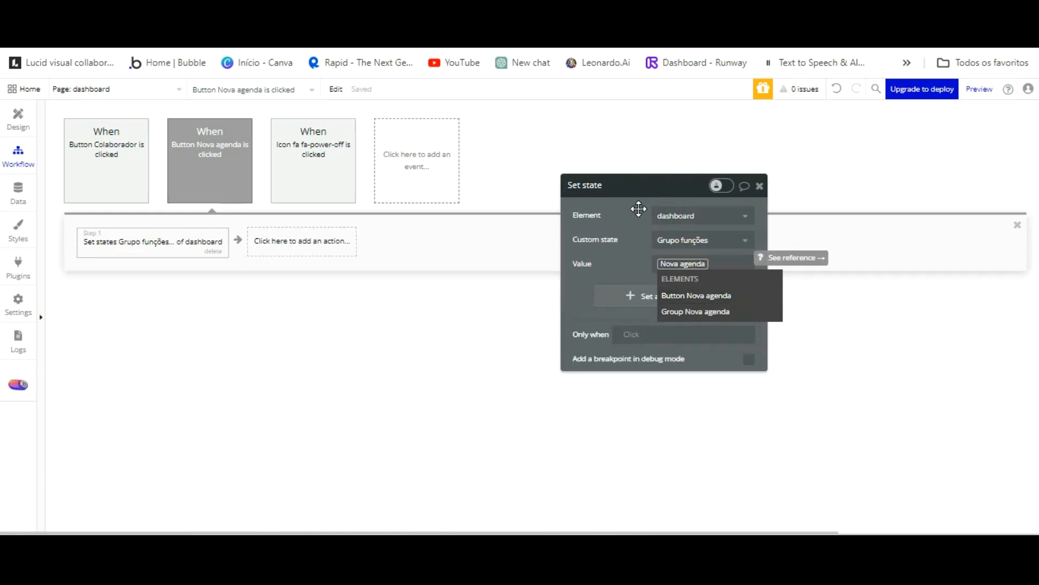
left_click(636, 269)
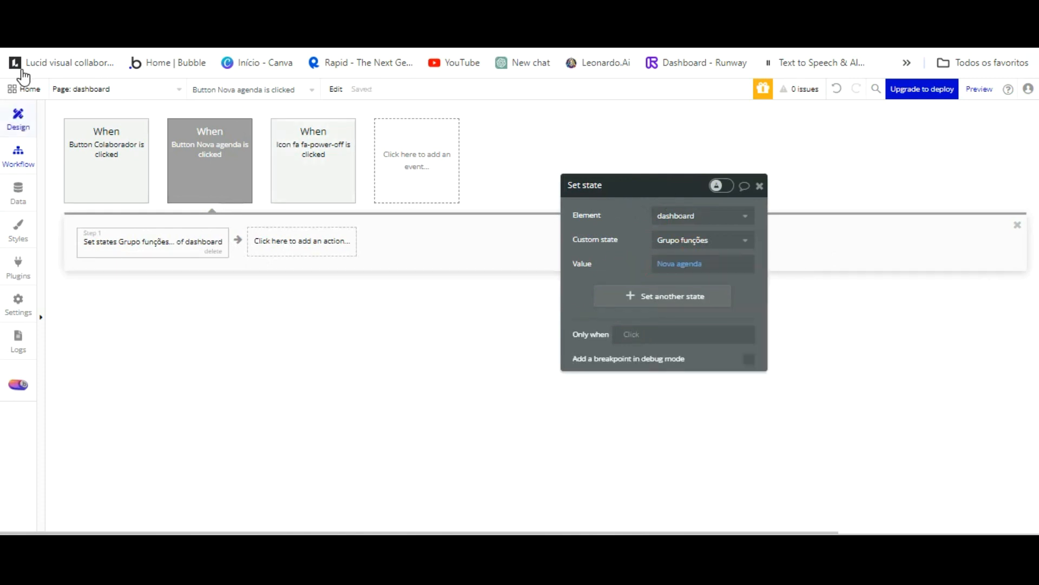
left_click(18, 119)
left_click(303, 274)
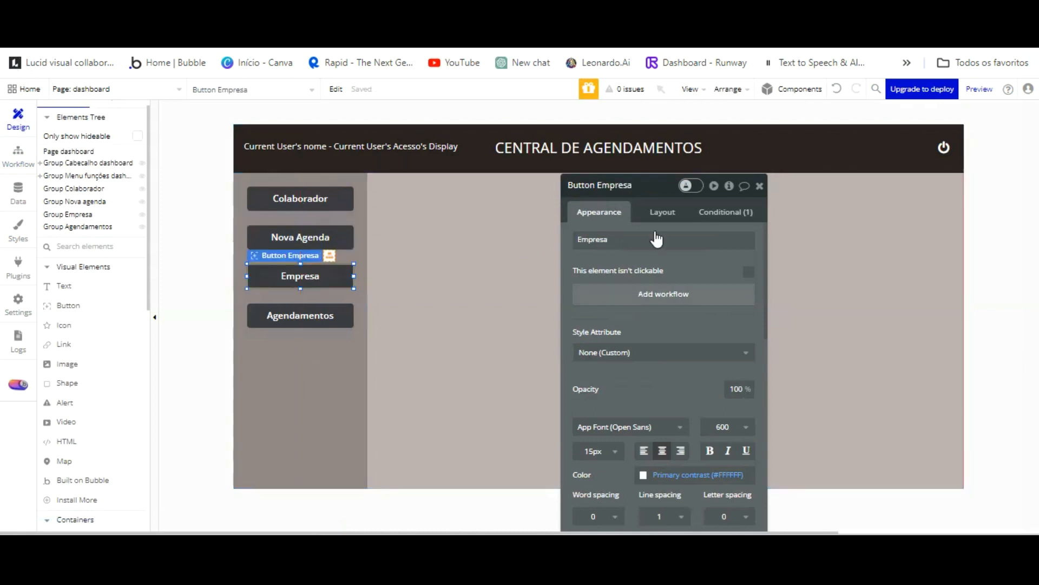
Add a Set state action on Empresa's click workflow setting Grupo funções to 'Empresa', then return to Design.
left_click(664, 293)
left_click(142, 241)
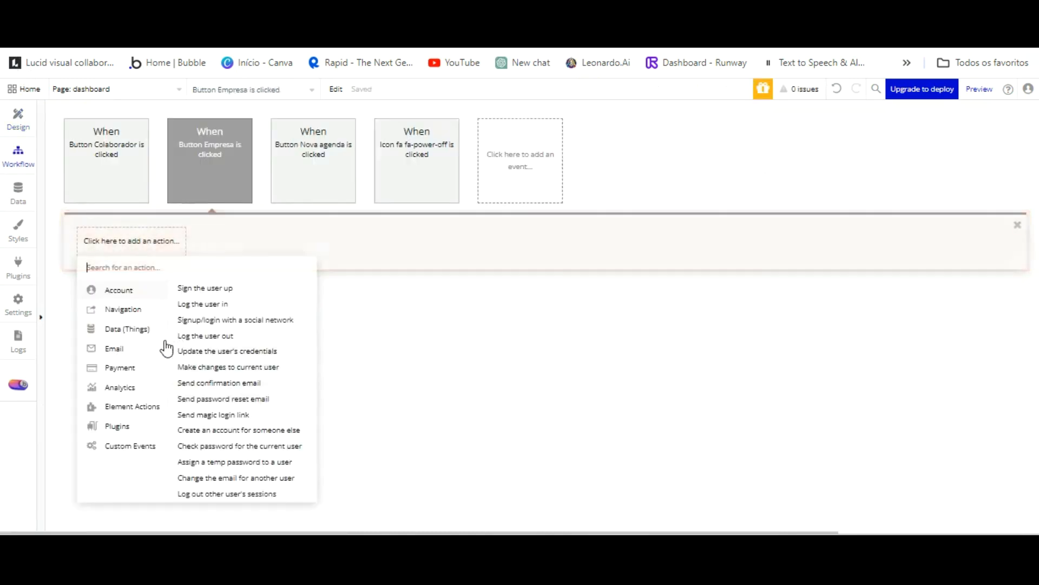
left_click(259, 326)
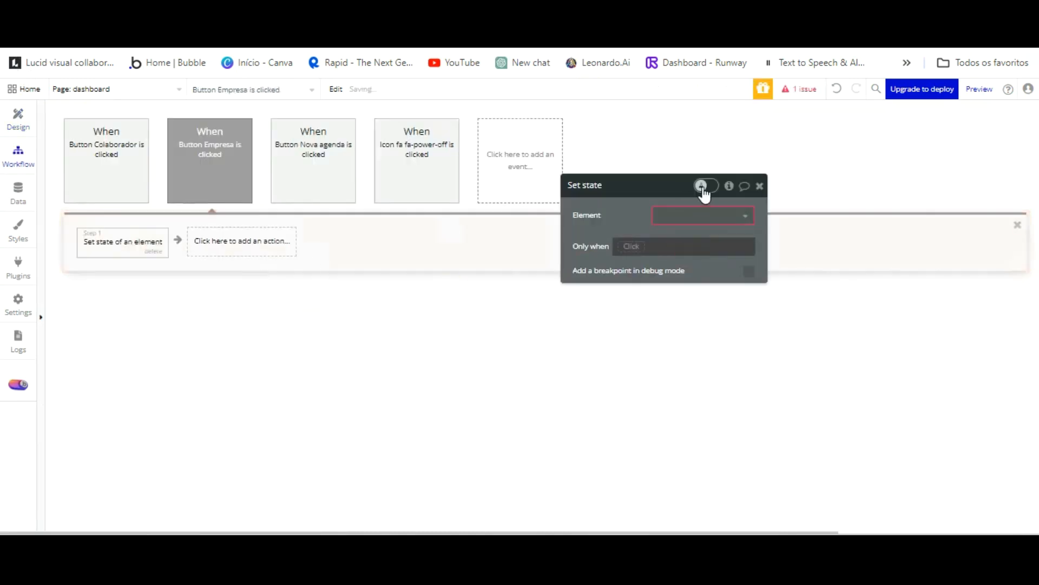
left_click(693, 234)
left_click(689, 239)
left_click(696, 256)
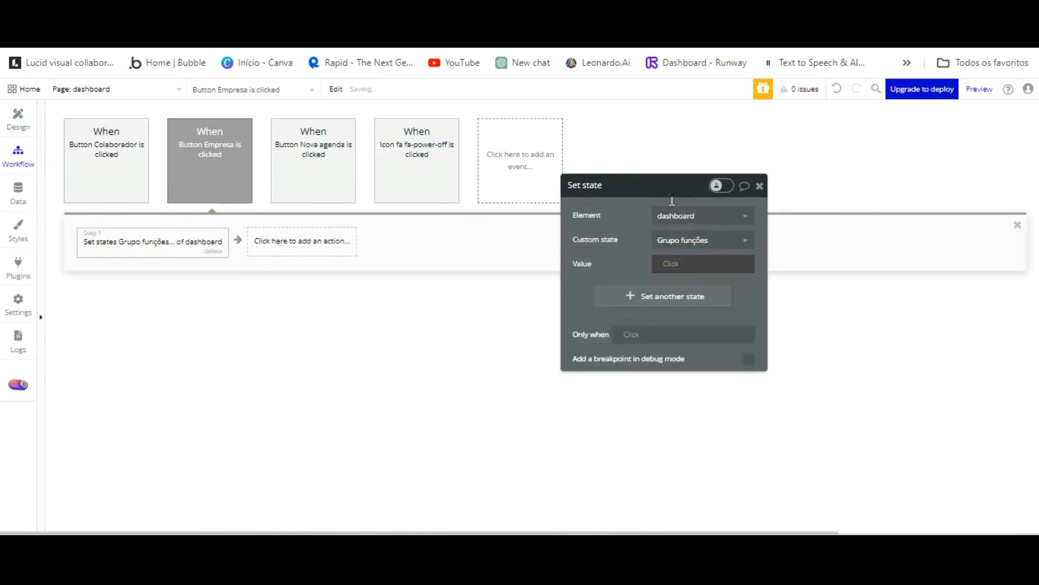
type("Agend")
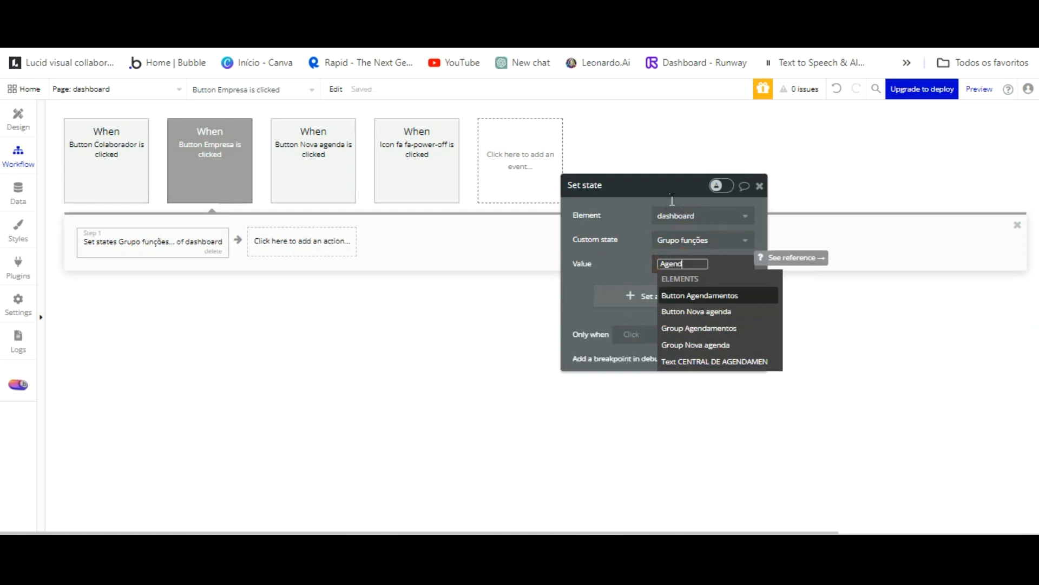
key("BackSpace")
key("BackSpace")
key("BackSpace")
key("BackSpace")
key("BackSpace")
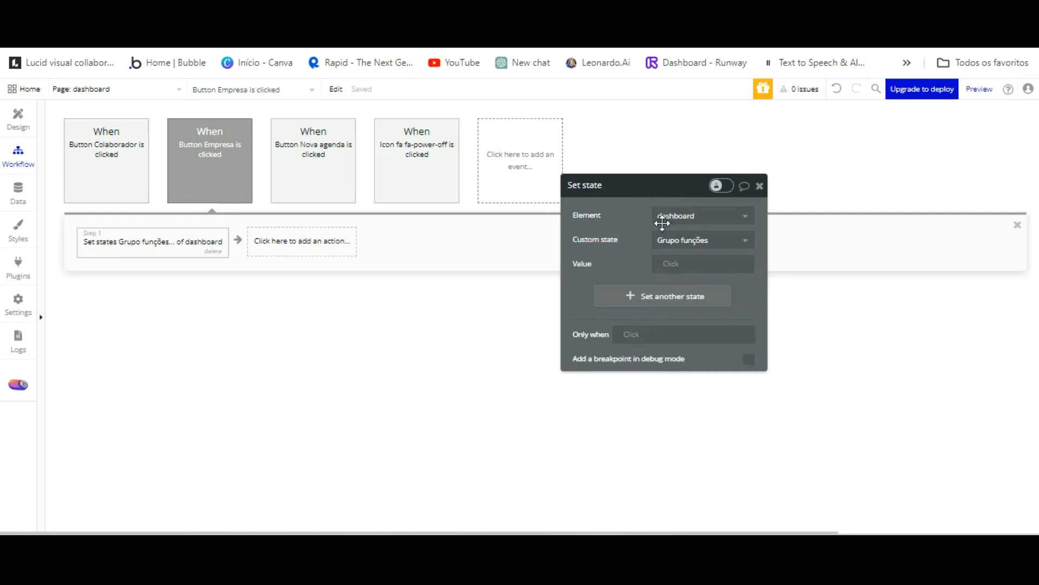
left_click(673, 264)
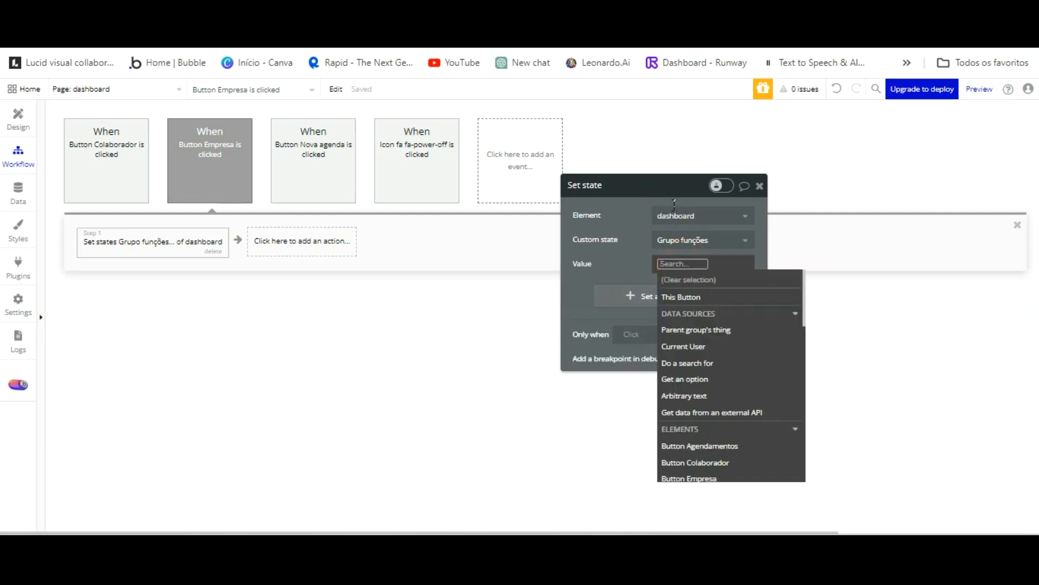
type("Empr")
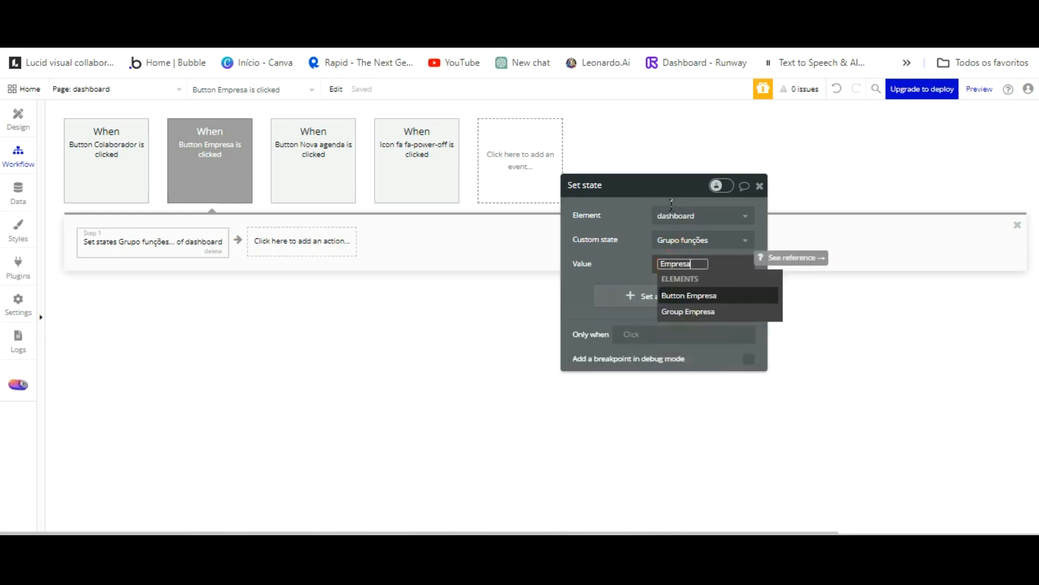
type("esa")
left_click(638, 202)
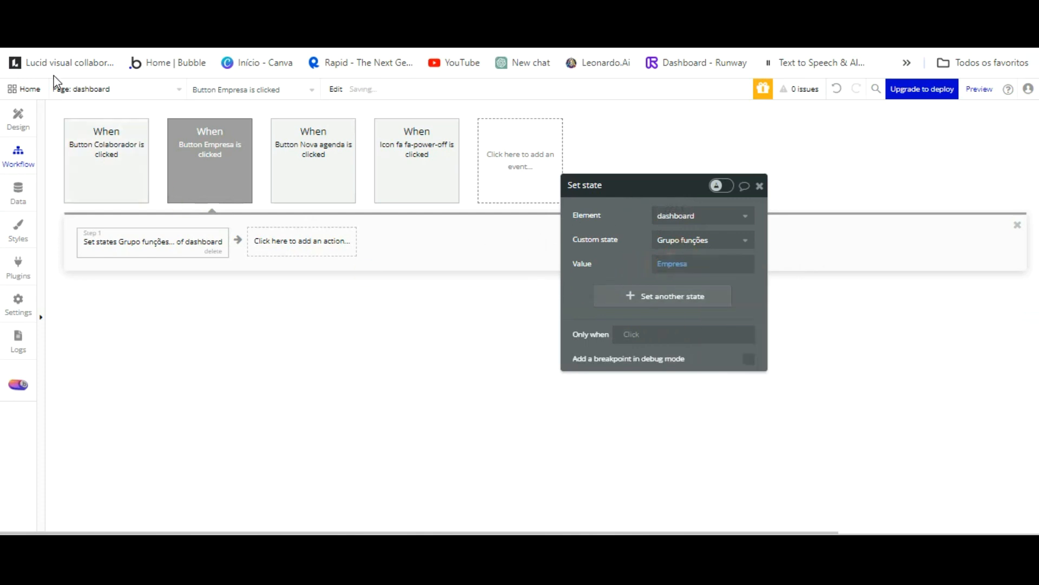
left_click(17, 118)
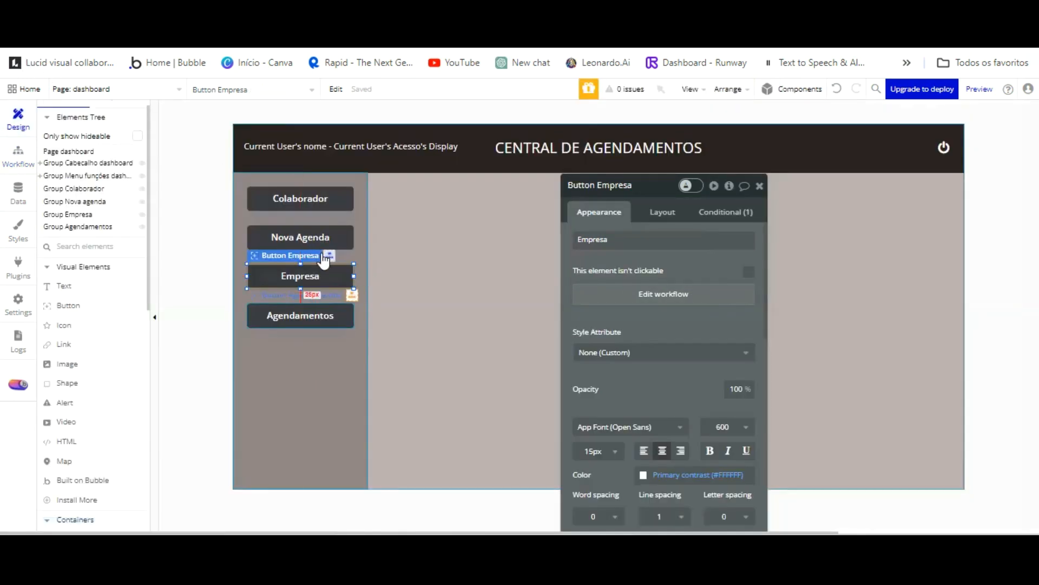
Add a click workflow to the Agendamentos button that sets dashboard's Grupo funções to Agendamentos.
left_click(303, 316)
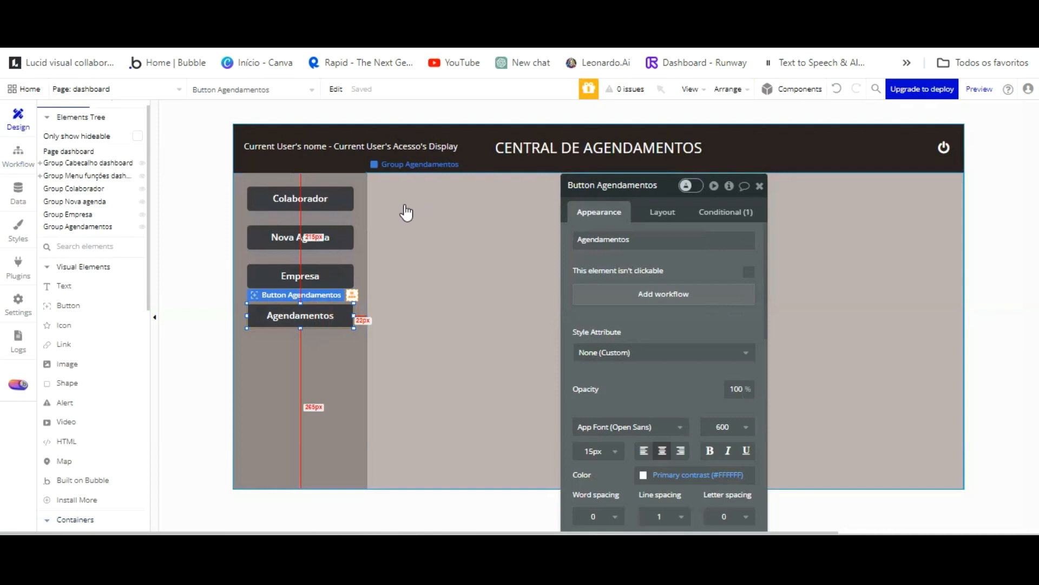
left_click(608, 287)
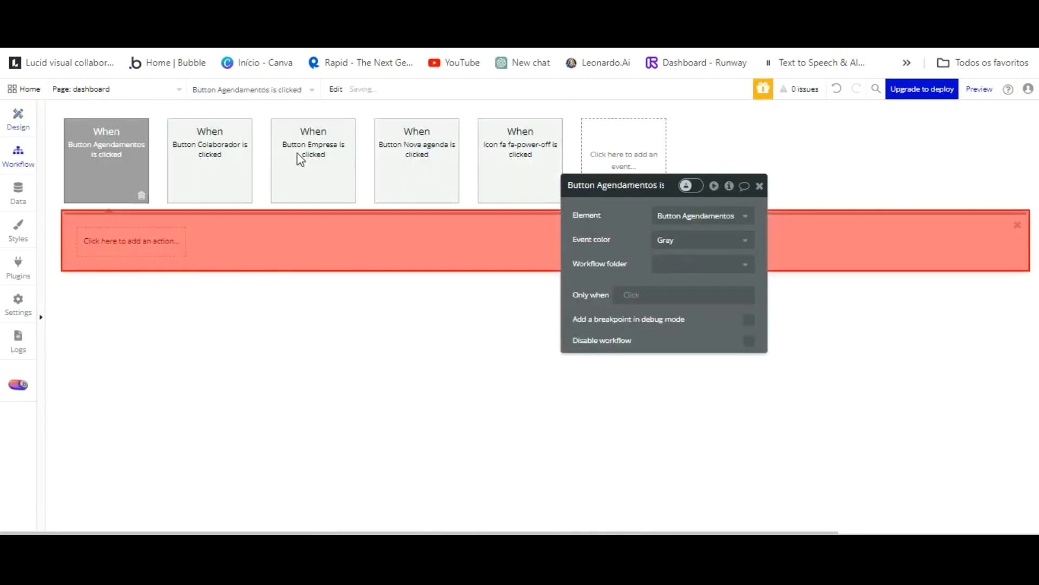
left_click(130, 241)
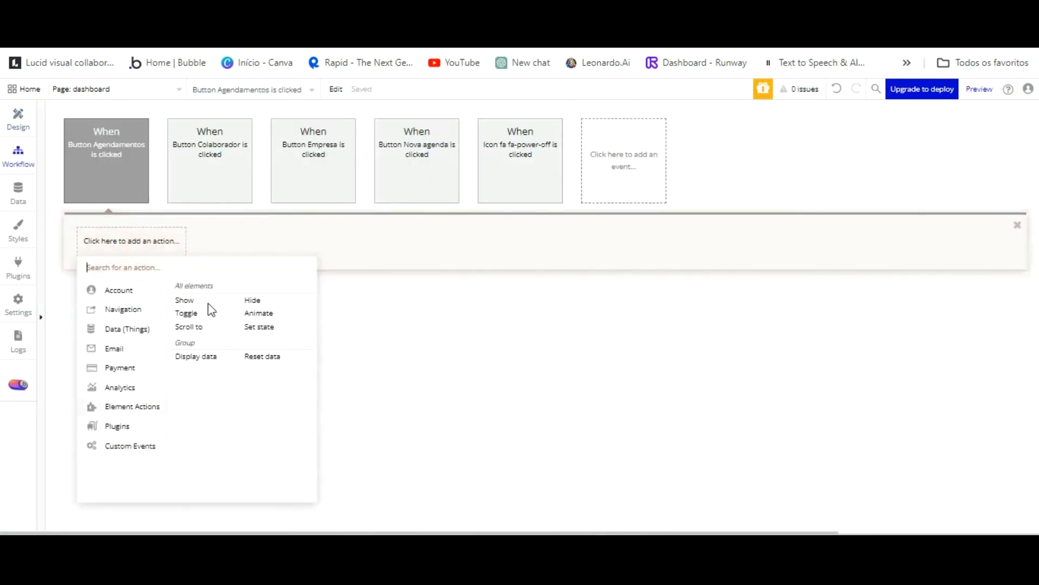
left_click(259, 327)
left_click(714, 215)
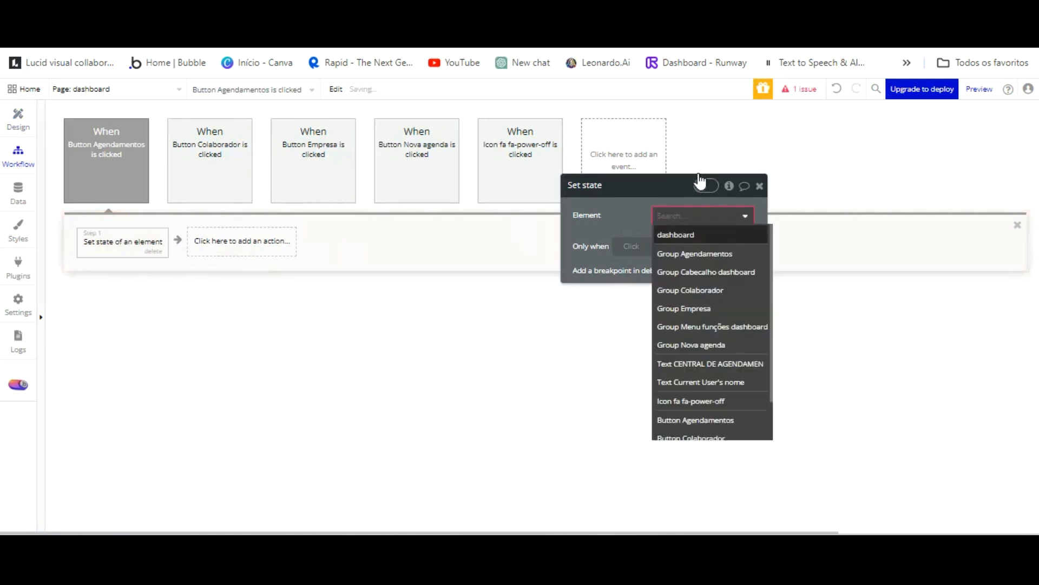
left_click(681, 238)
left_click(682, 259)
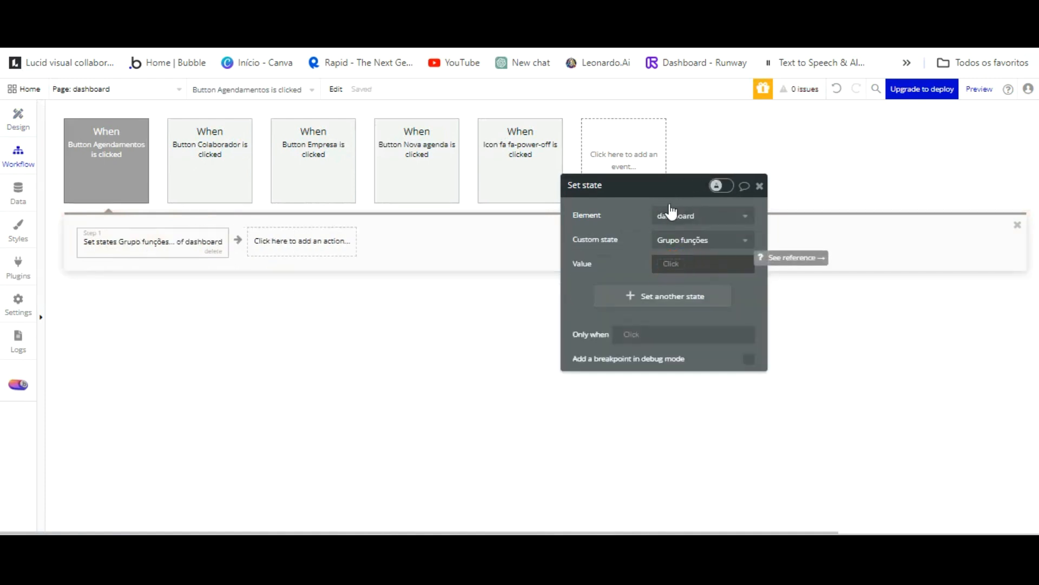
left_click(669, 263)
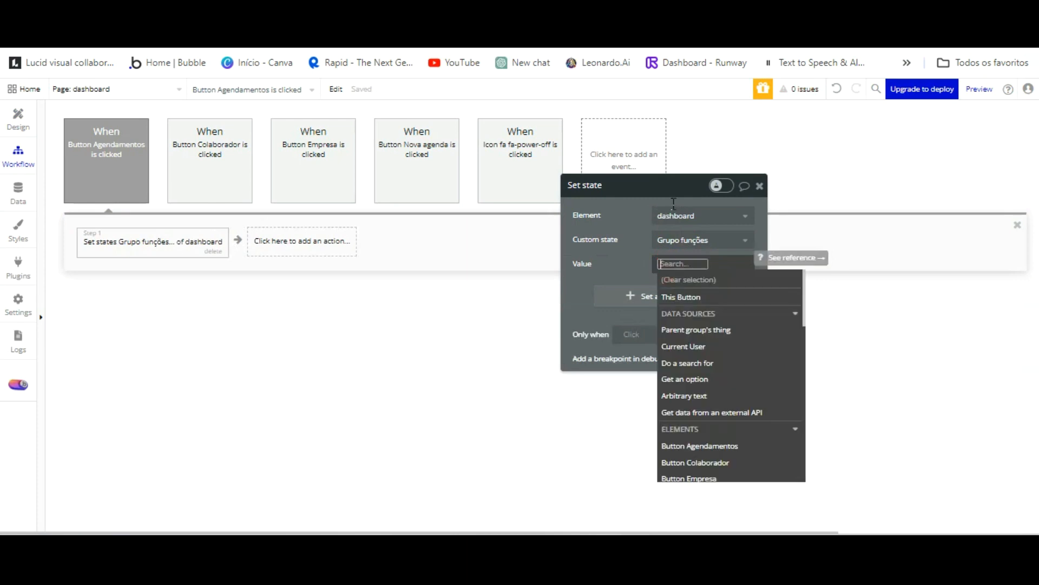
type("Agendamentos")
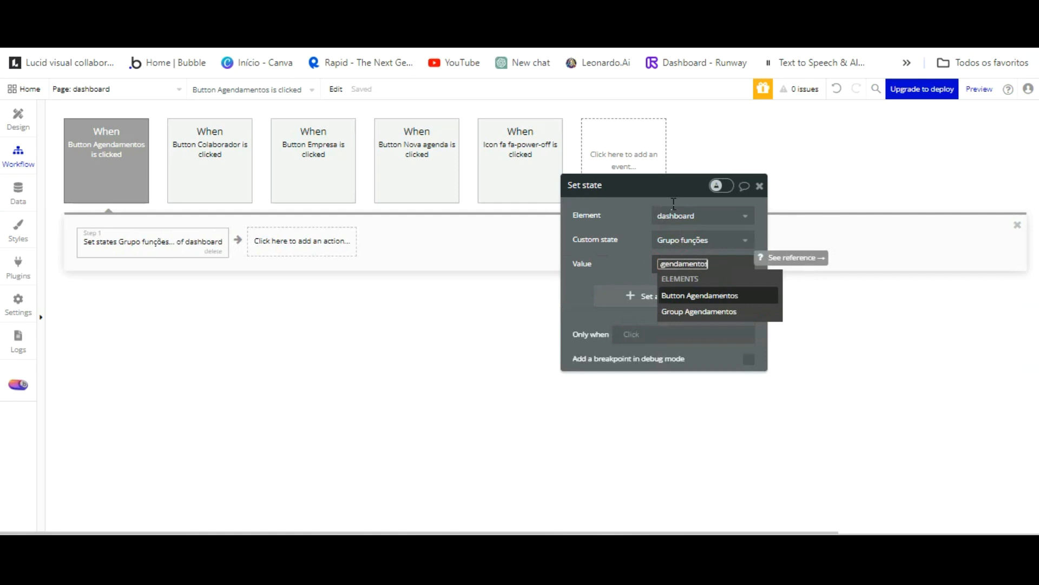
left_click(654, 264)
left_click(582, 284)
left_click(473, 324)
Compare the Colaborador, Empresa and Nova agenda workflows' state values with Agendamentos, then return to Design.
left_click(233, 174)
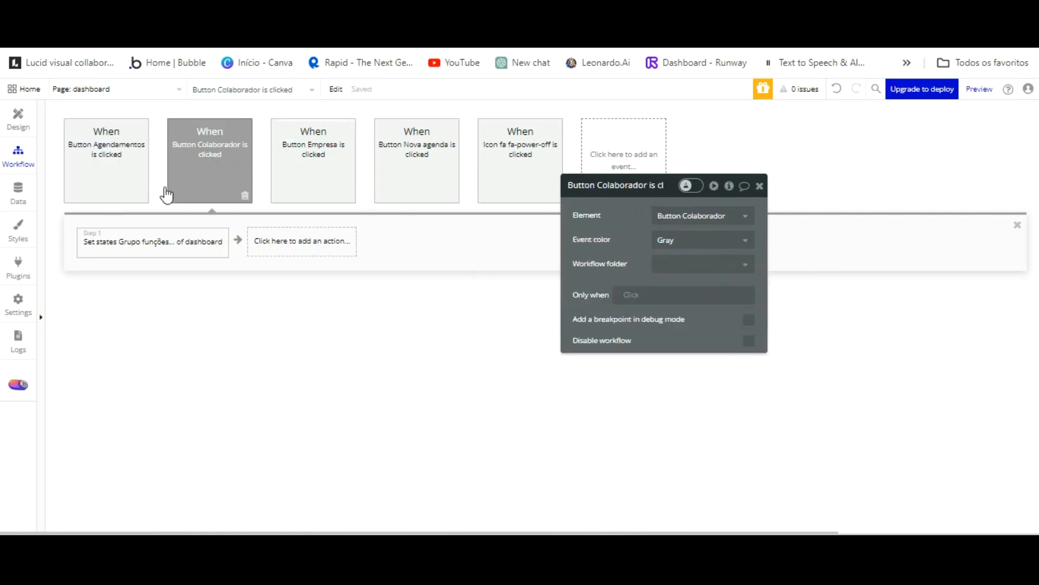
left_click(165, 246)
left_click(340, 124)
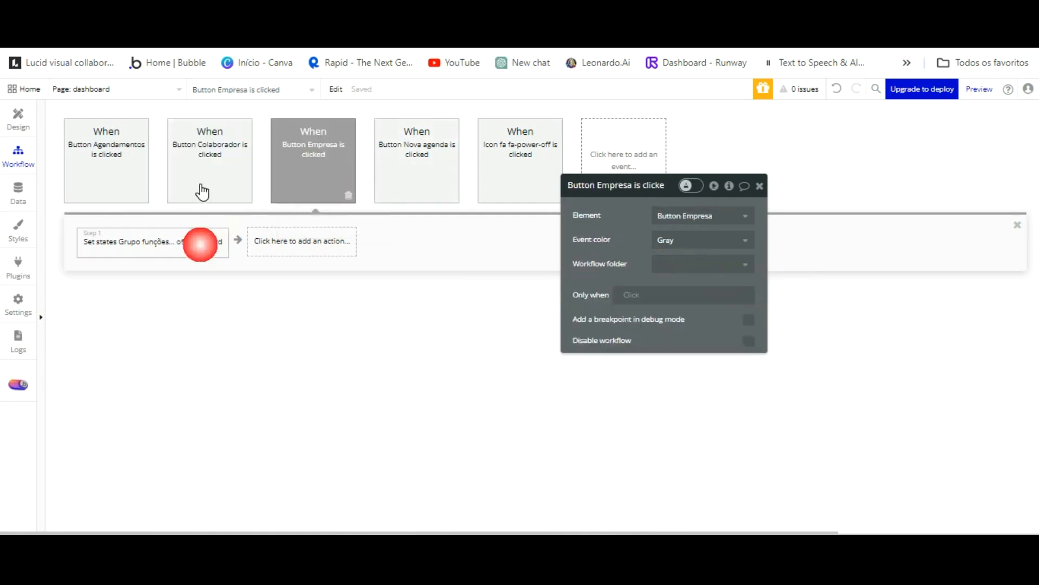
left_click(200, 242)
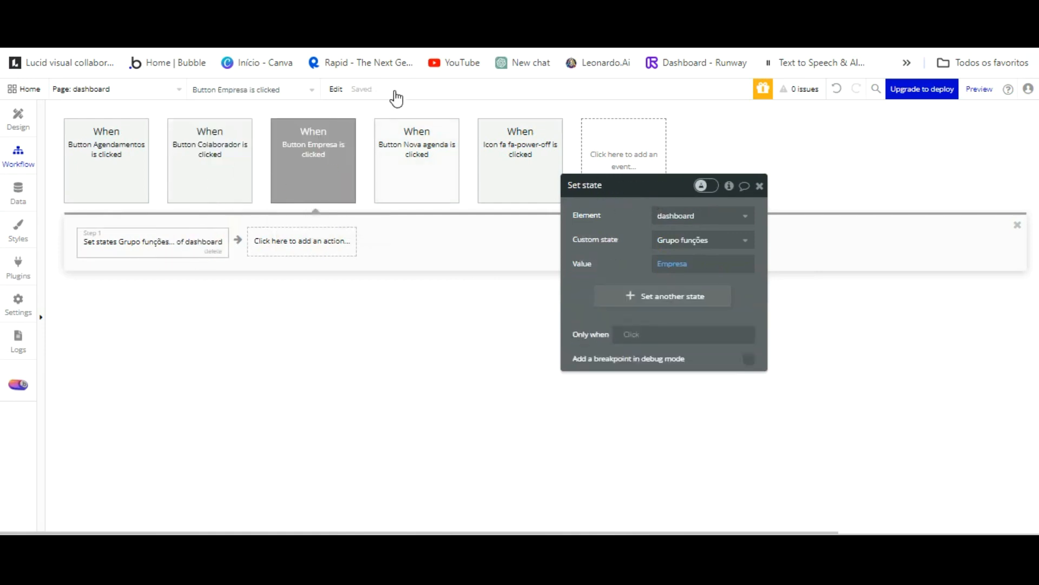
left_click(396, 149)
left_click(209, 243)
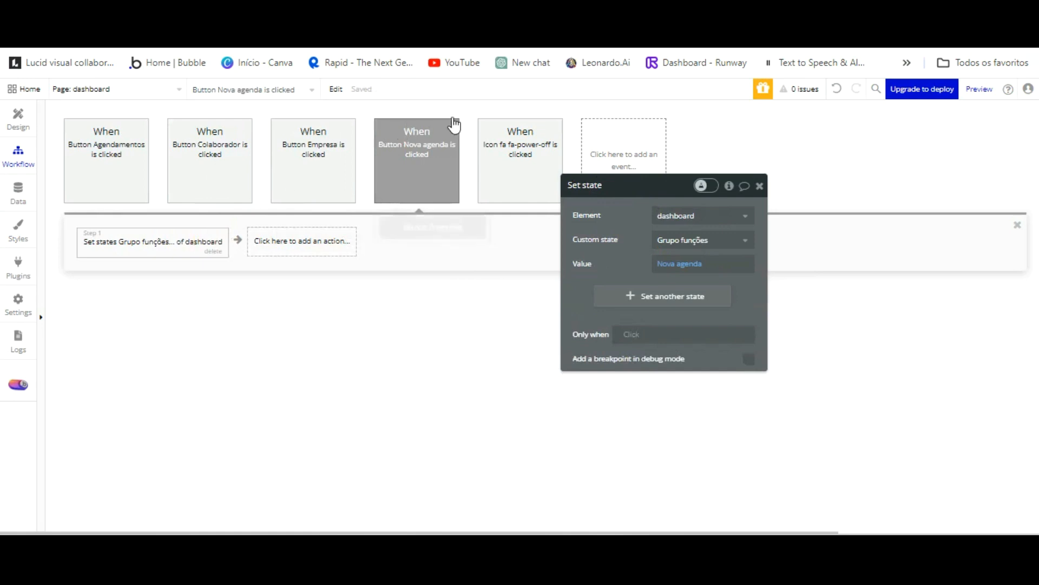
left_click(104, 154)
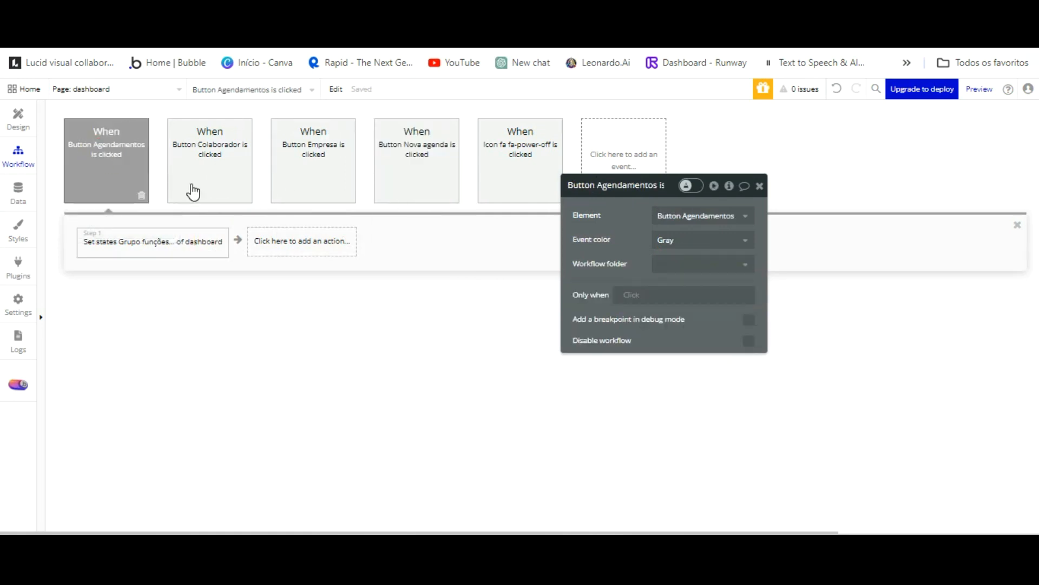
left_click(191, 242)
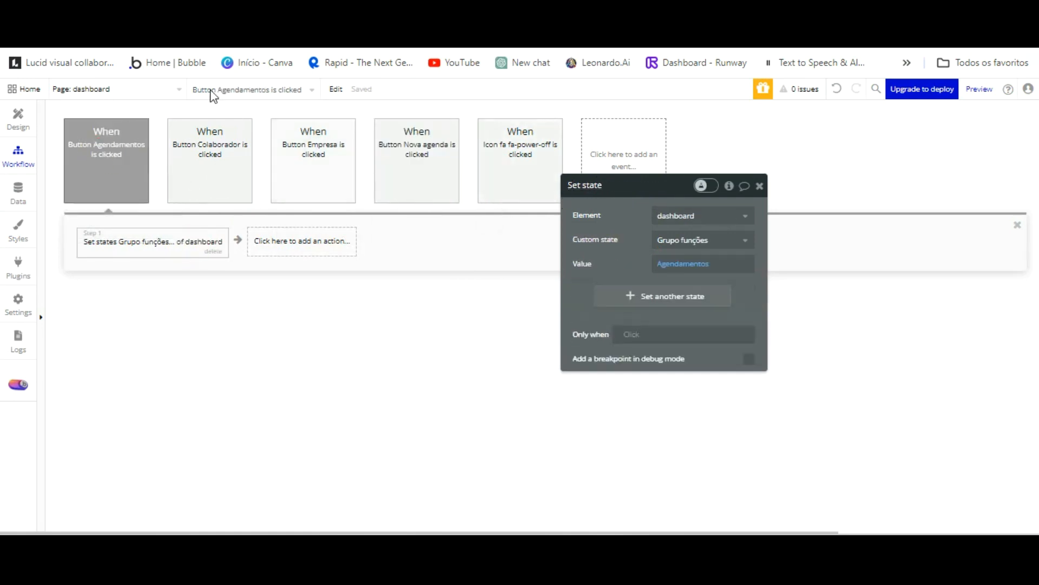
left_click(18, 119)
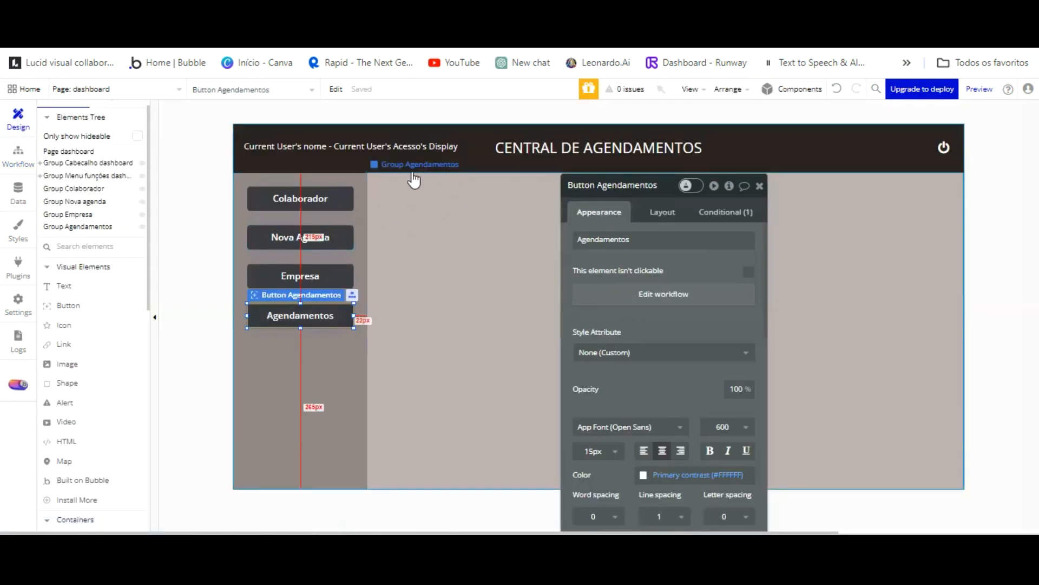
Make Group Colaborador hidden on page load by unticking 'visible on page load'.
left_click(81, 188)
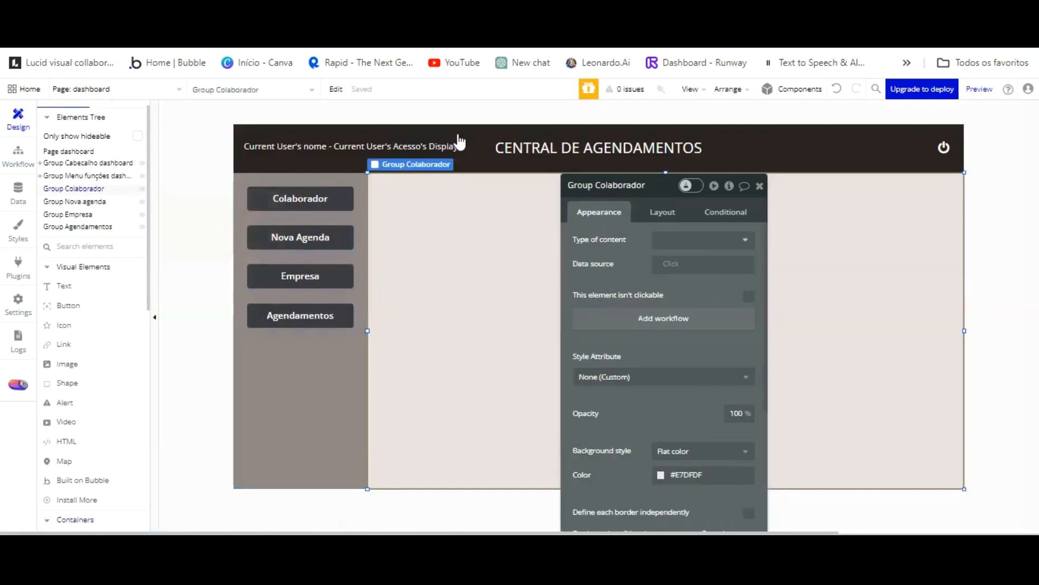
left_click(726, 213)
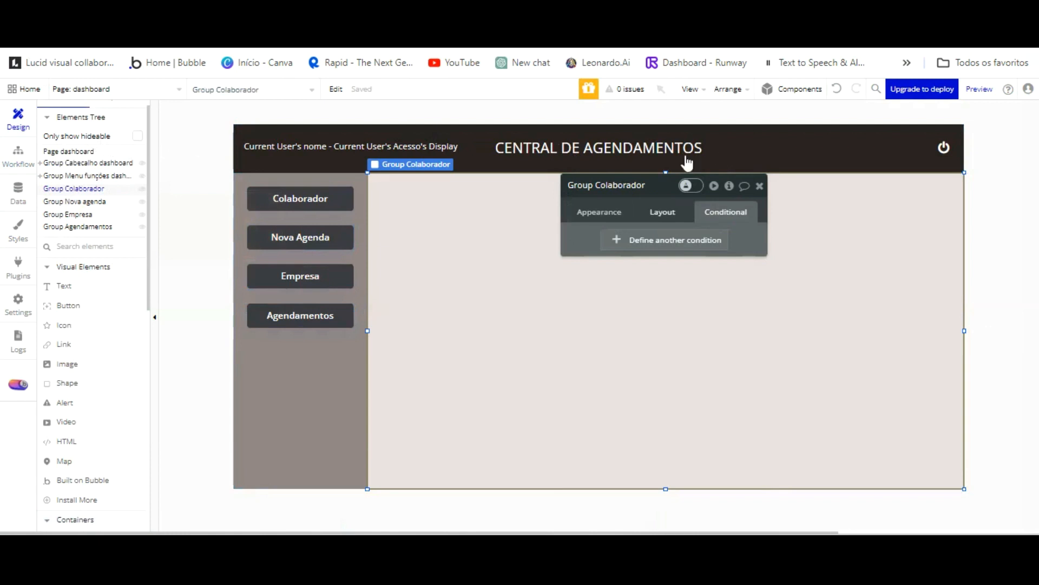
left_click(673, 212)
left_click(749, 272)
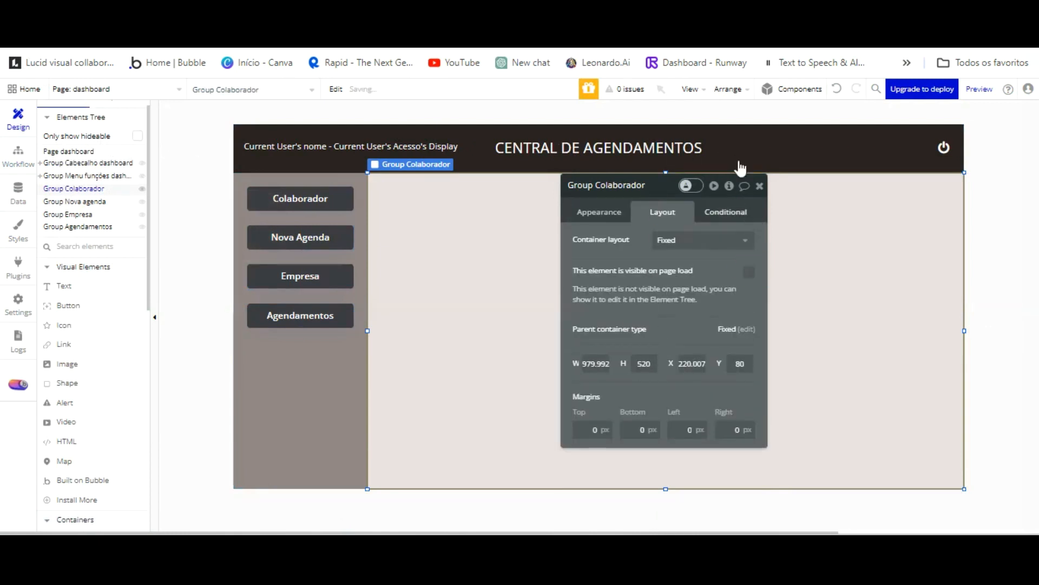
Add the condition 'When dashboard's Grupo funções is Colaborador' → This element is visible.
left_click(725, 211)
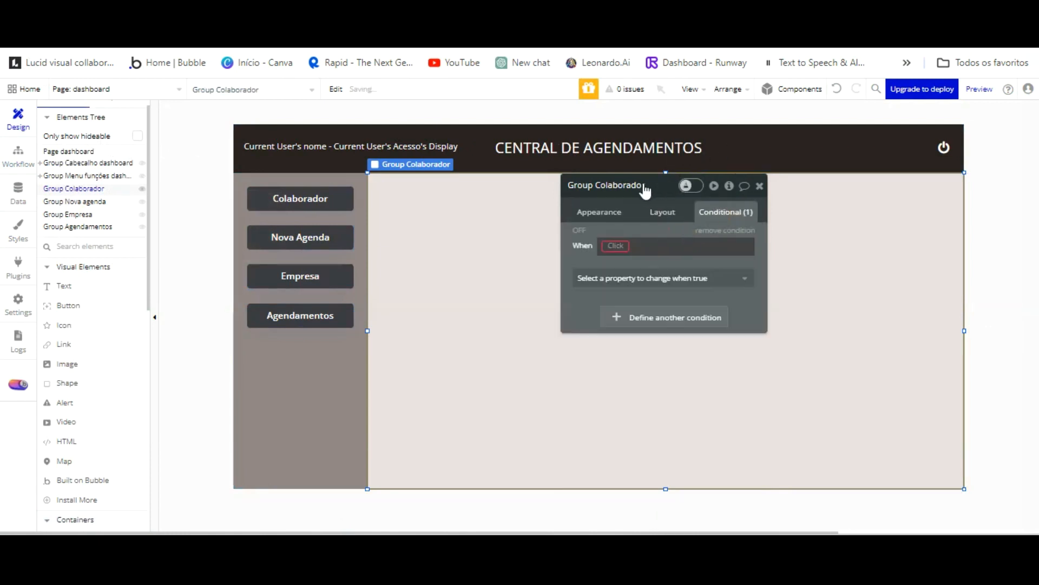
left_click(613, 241)
scroll(699, 302, "down", 10)
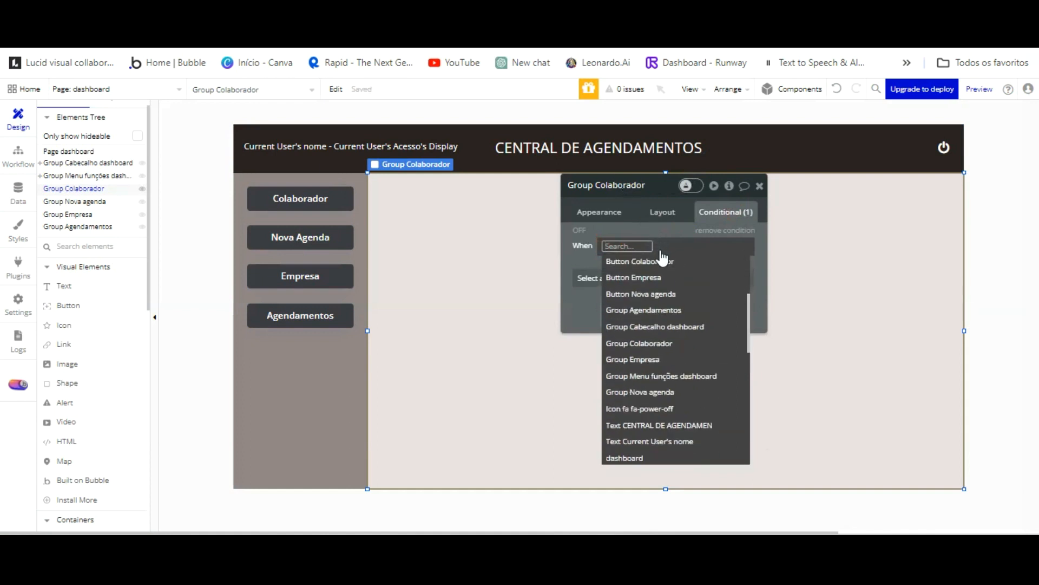
scroll(699, 316, "down", 4)
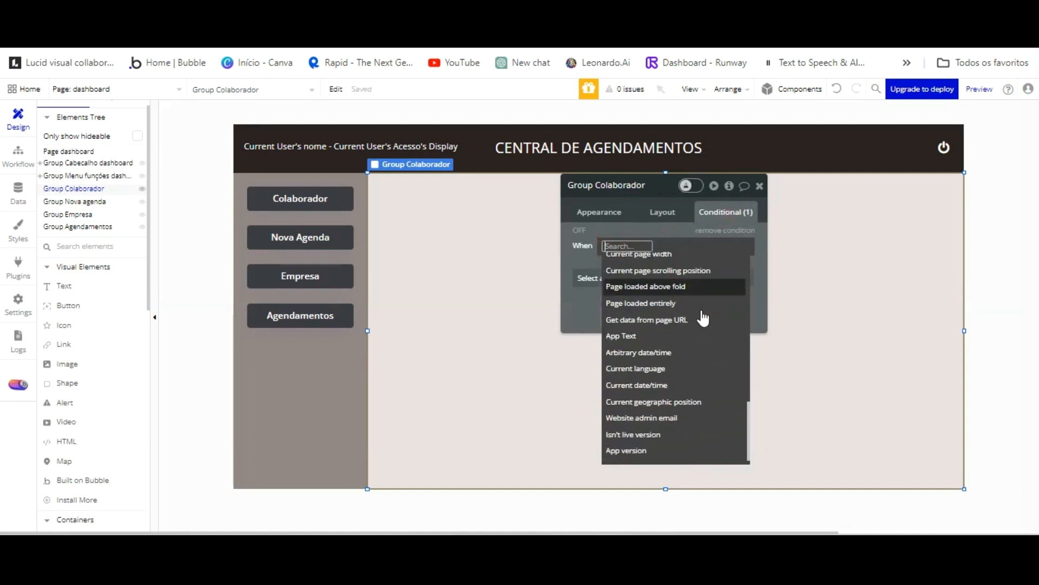
scroll(697, 336, "up", 3)
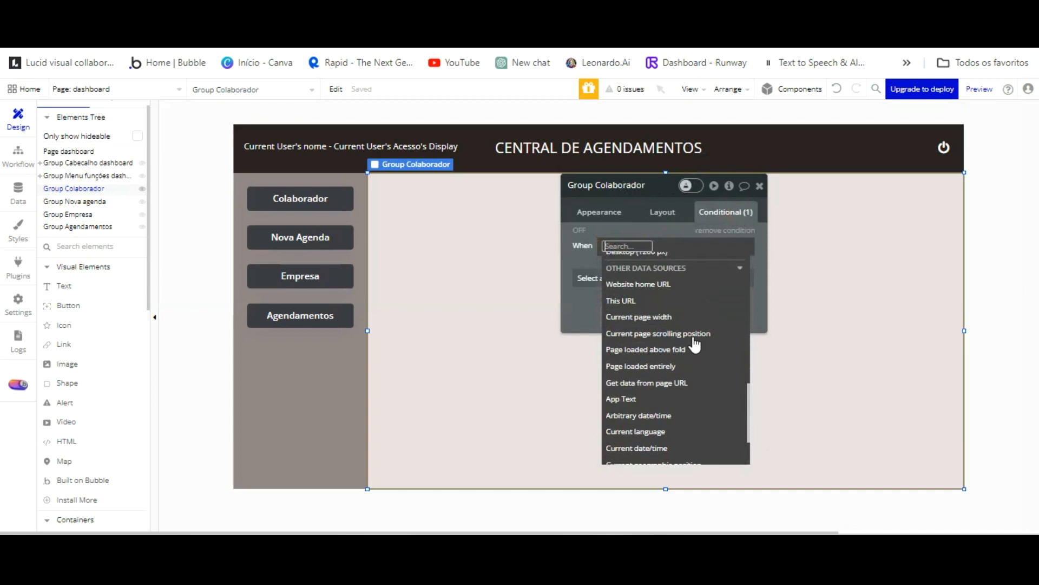
scroll(695, 344, "up", 3)
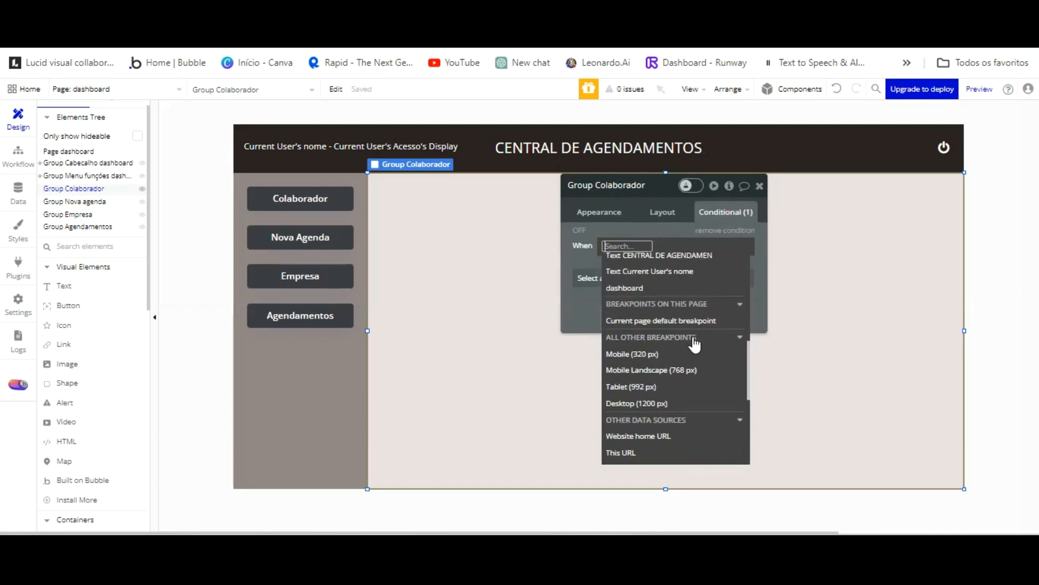
left_click(646, 363)
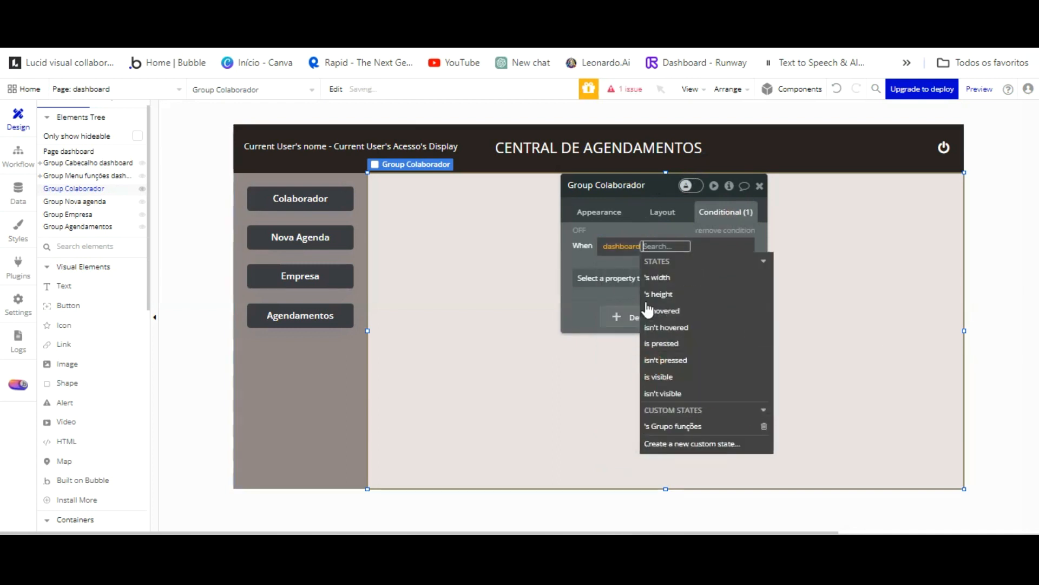
left_click(702, 423)
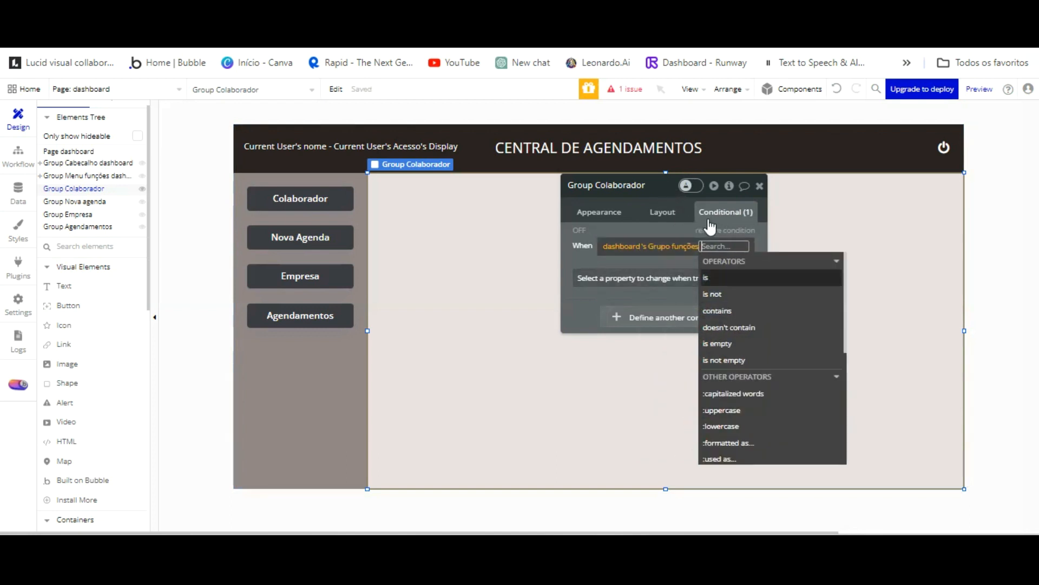
left_click(706, 278)
type("Colaborador")
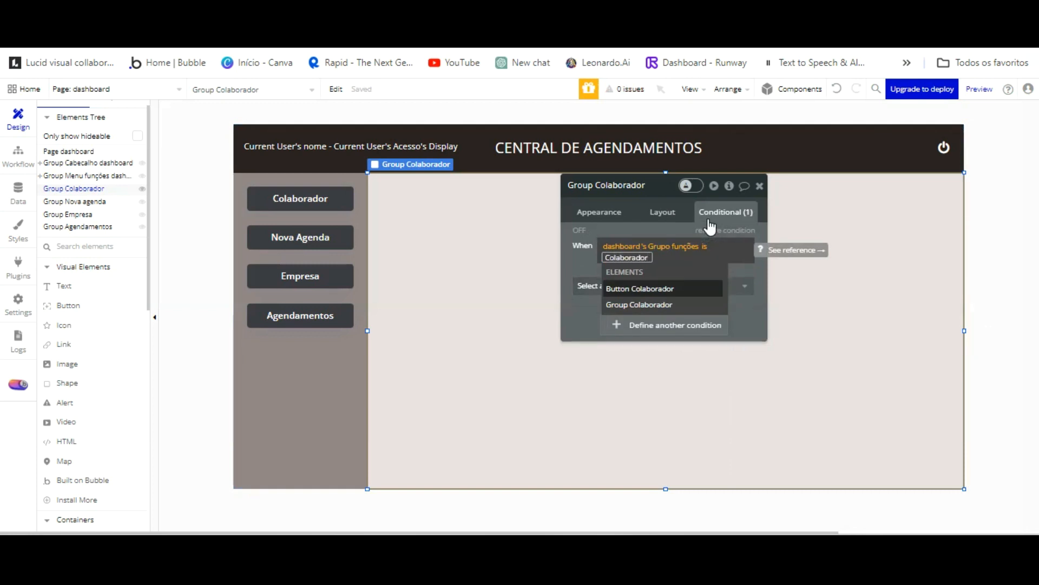
left_click(576, 256)
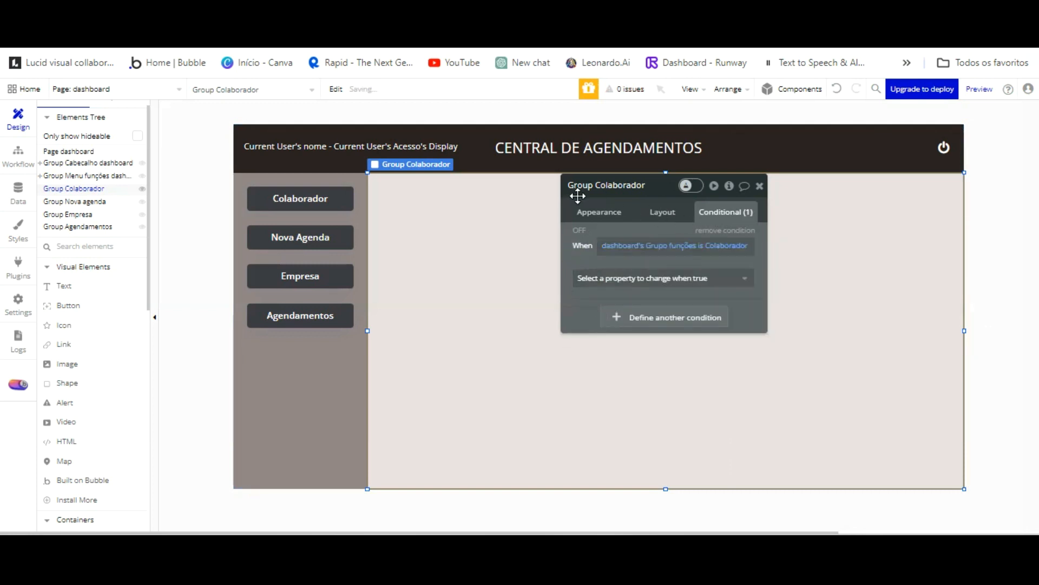
left_click(627, 278)
left_click(626, 311)
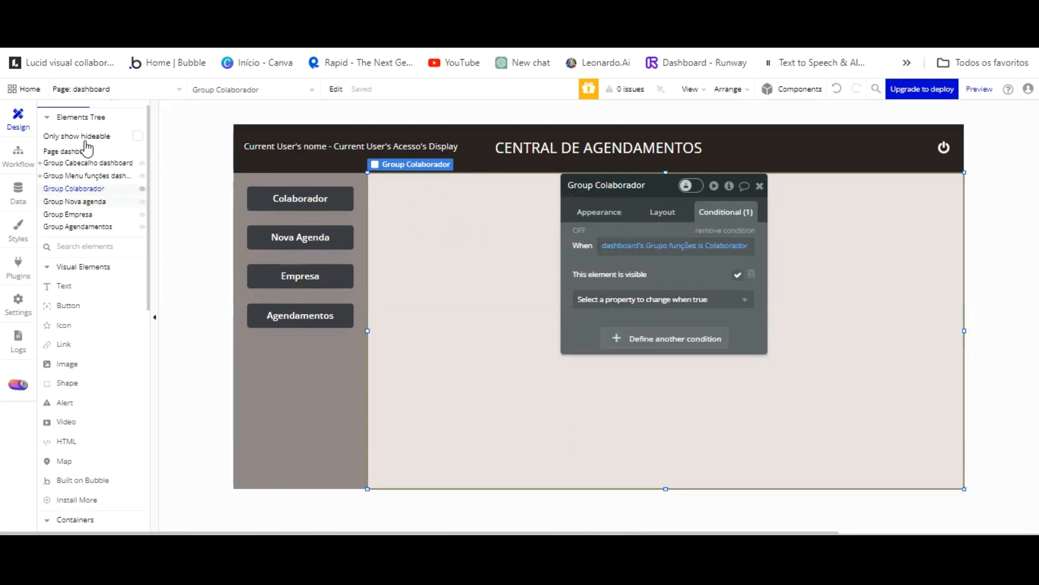
left_click(80, 201)
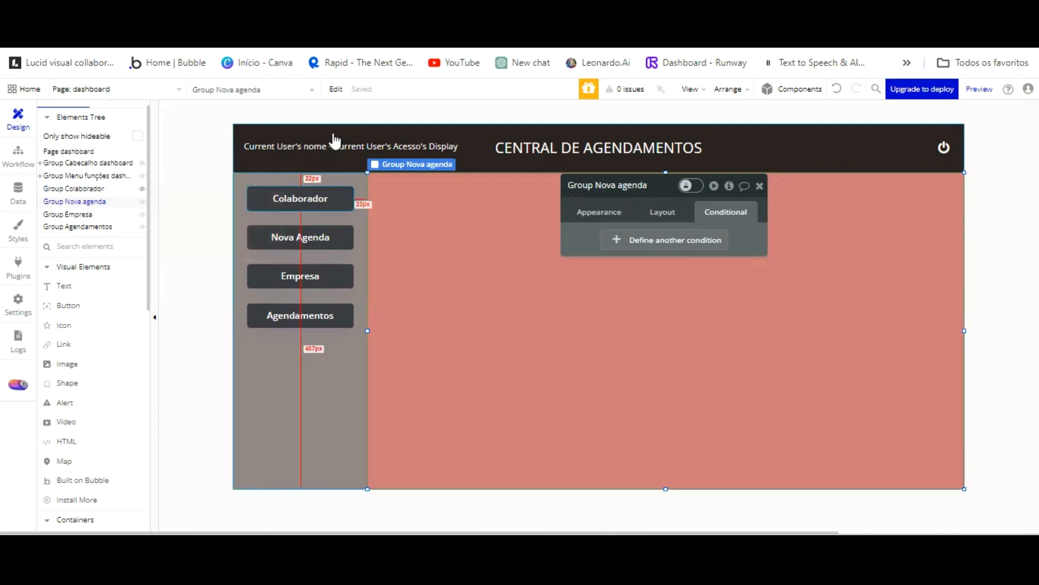
Copy Group Colaborador's visibility condition onto Group Nova agenda and change its value to Nova agenda.
left_click(73, 189)
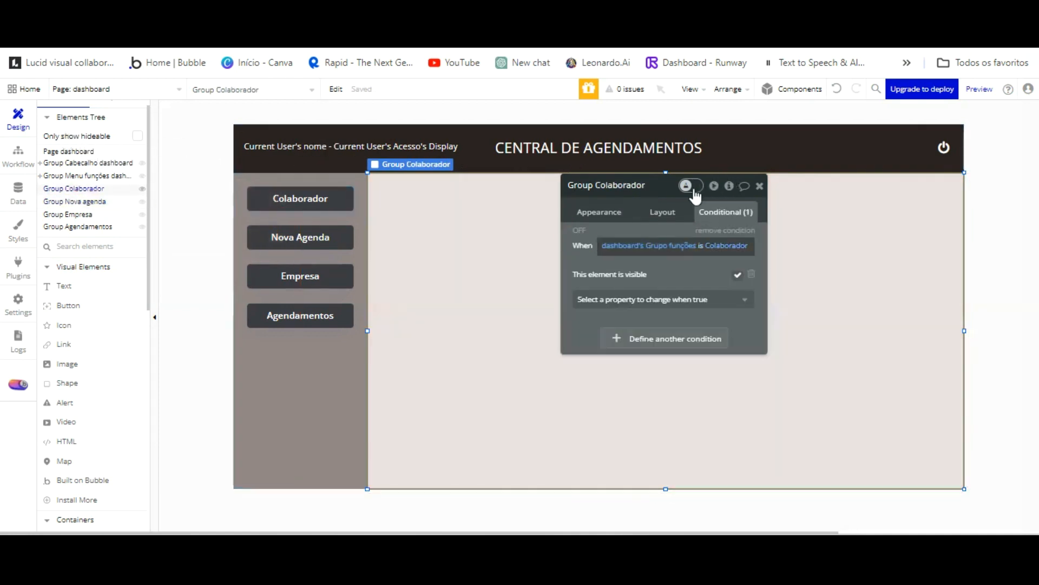
right_click(686, 260)
left_click(772, 227)
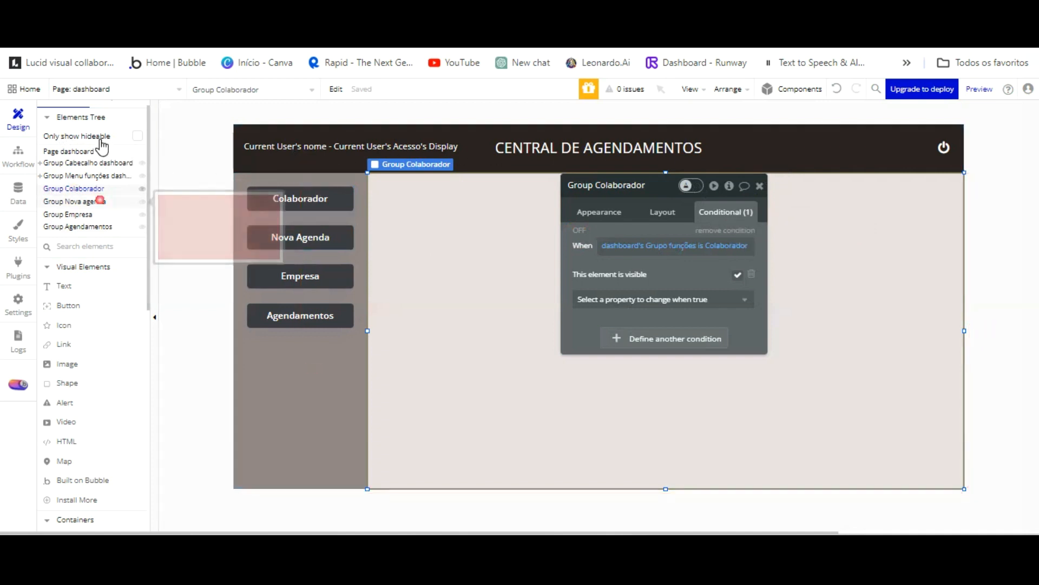
left_click(74, 201)
right_click(665, 191)
left_click(748, 213)
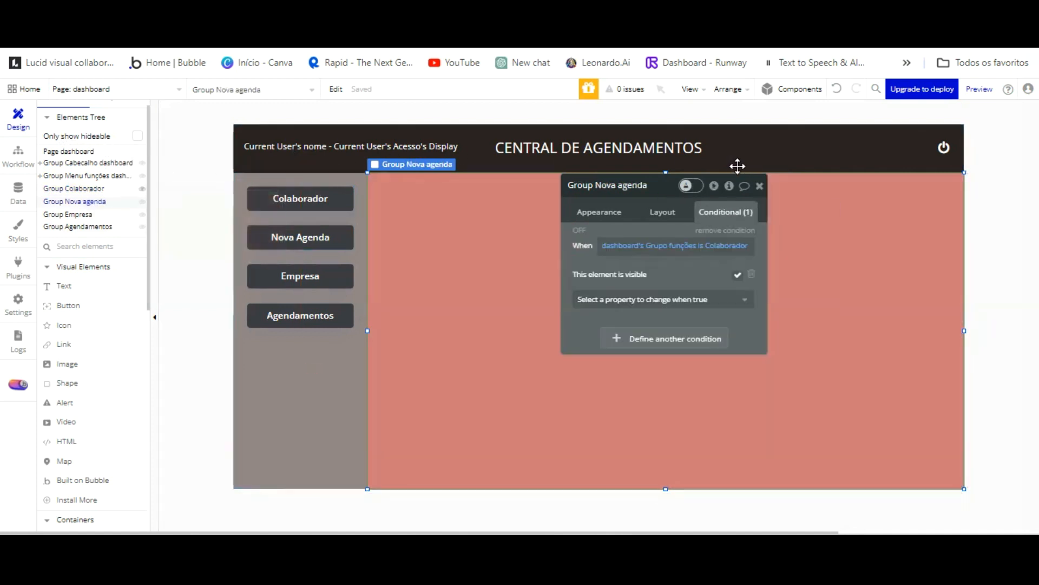
left_click(719, 246)
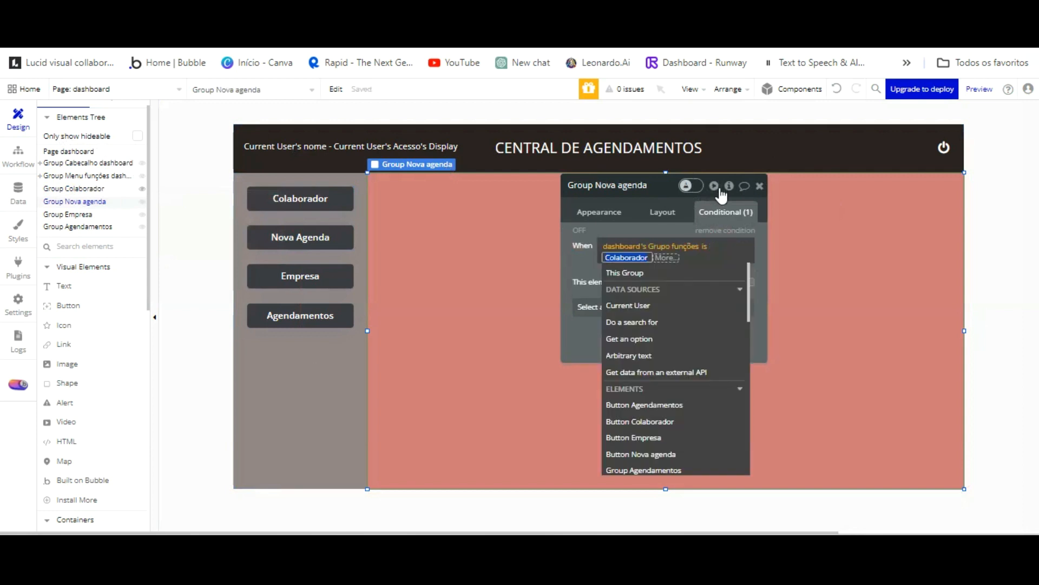
type("Nova agenda")
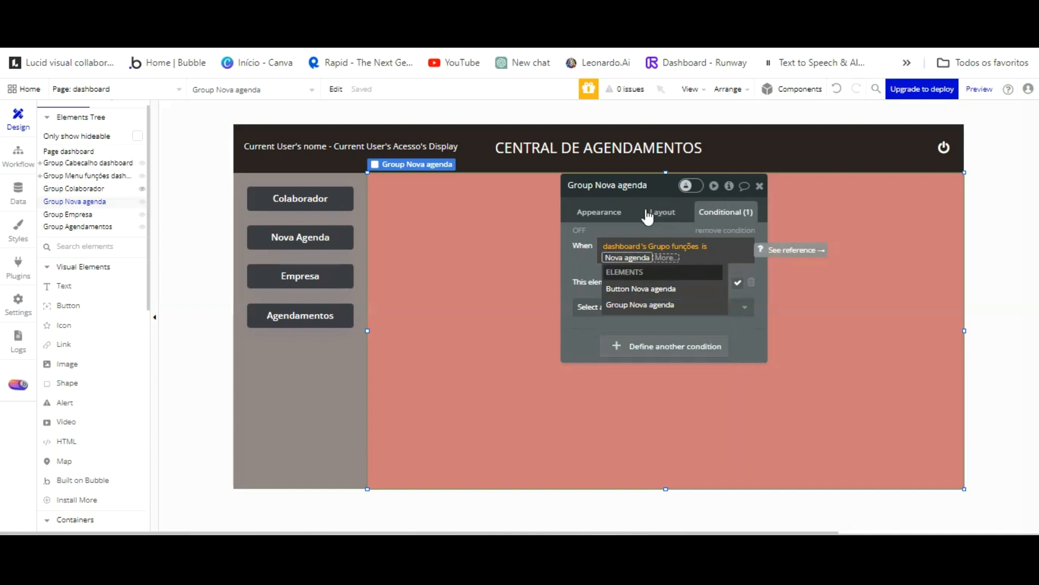
left_click(586, 201)
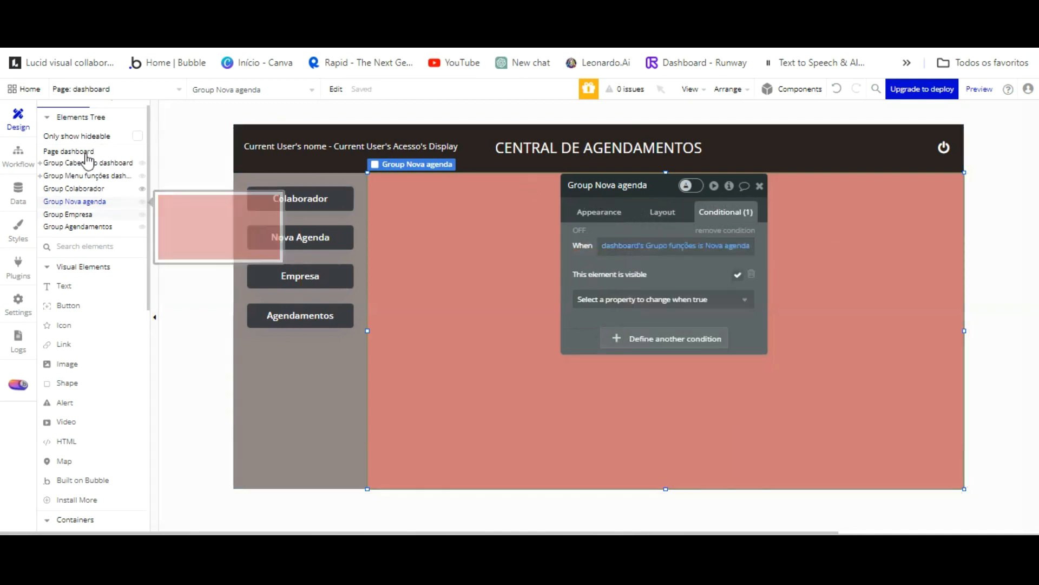
left_click(86, 214)
Paste the copied condition onto Group Empresa and replace Colaborador with Empresa.
mouse_move(729, 179)
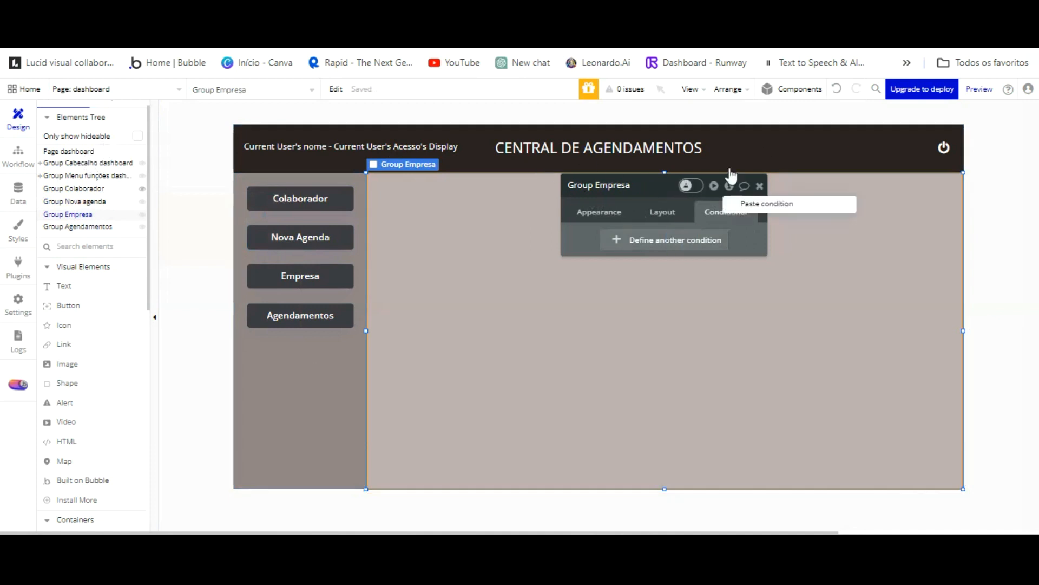
left_click(784, 201)
left_click(721, 247)
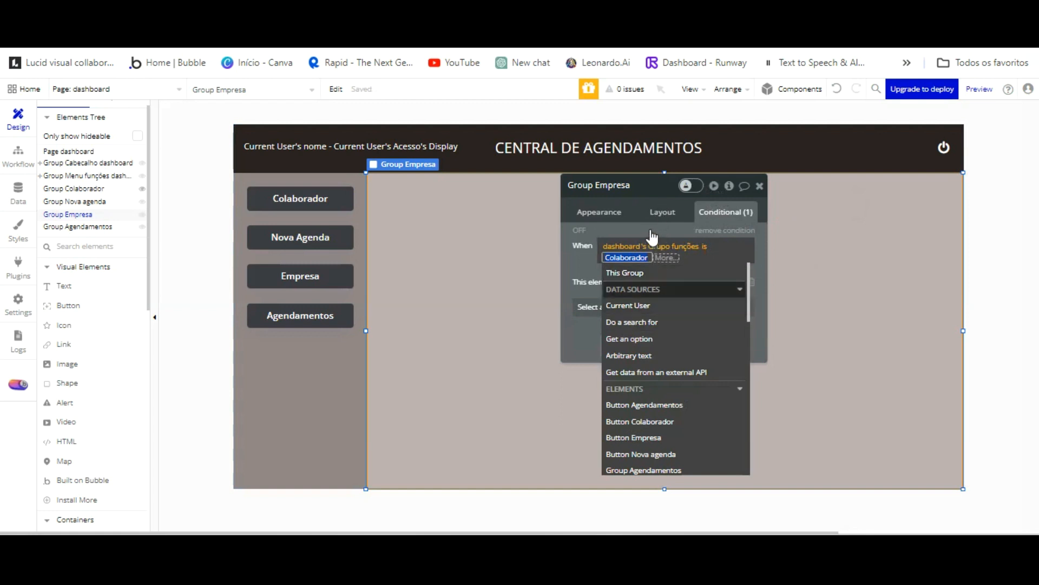
type("Empresa")
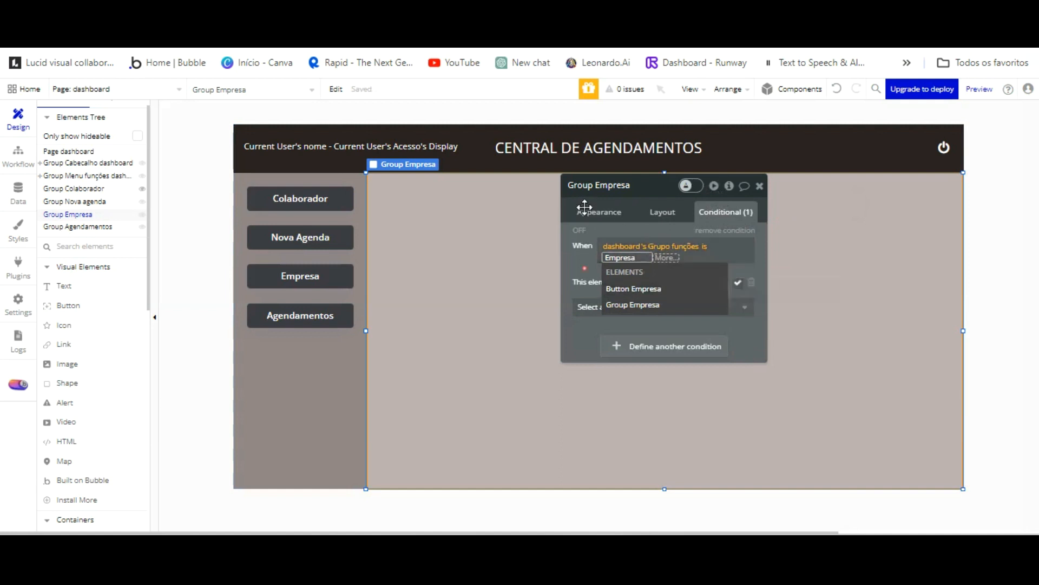
left_click(585, 270)
left_click(585, 269)
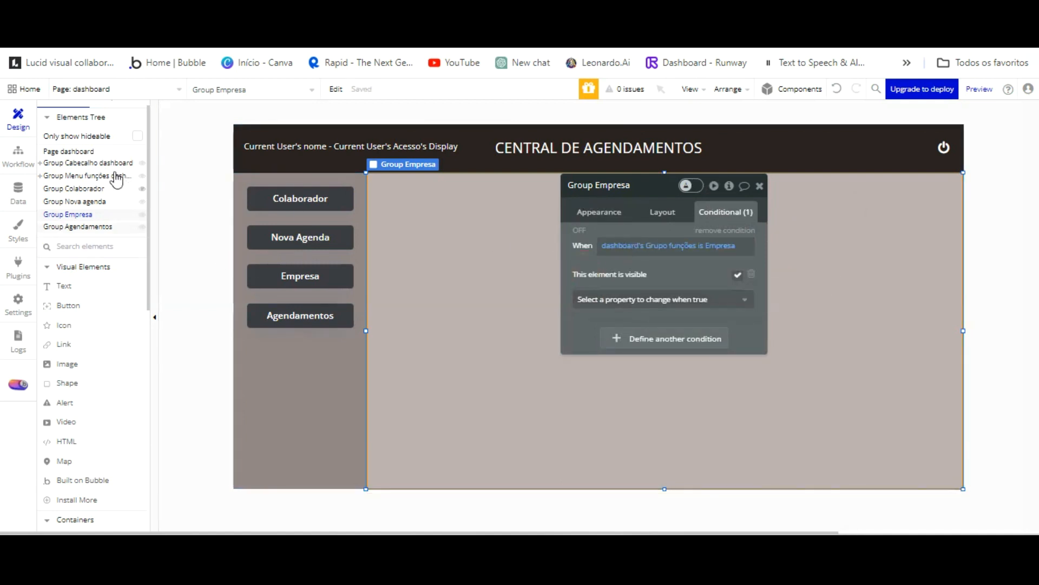
left_click(77, 226)
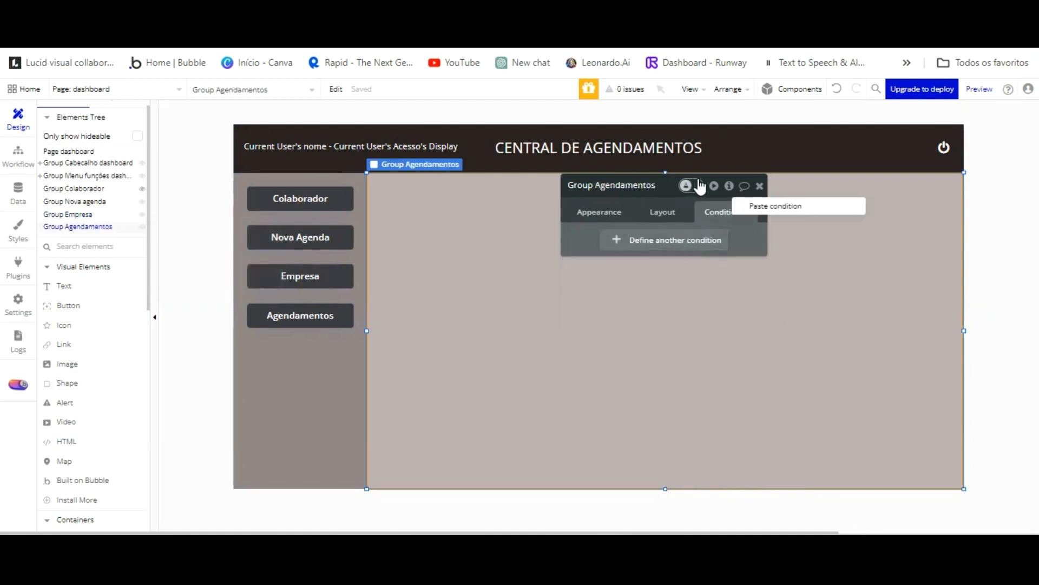
Paste the condition onto Group Agendamentos with value Agendamentos, fixing the typo, then reload the preview.
left_click(776, 205)
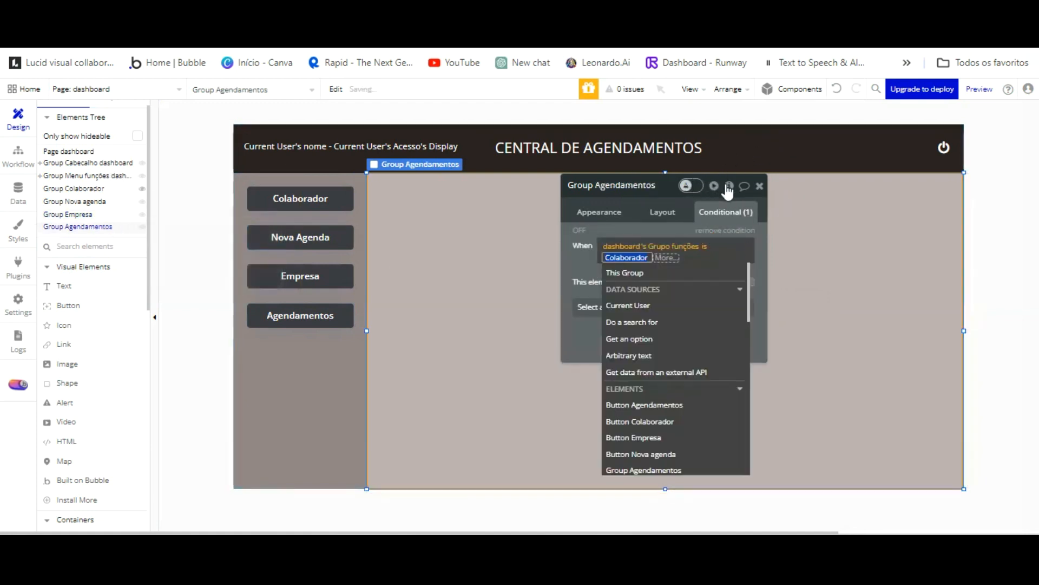
type("Agendamento")
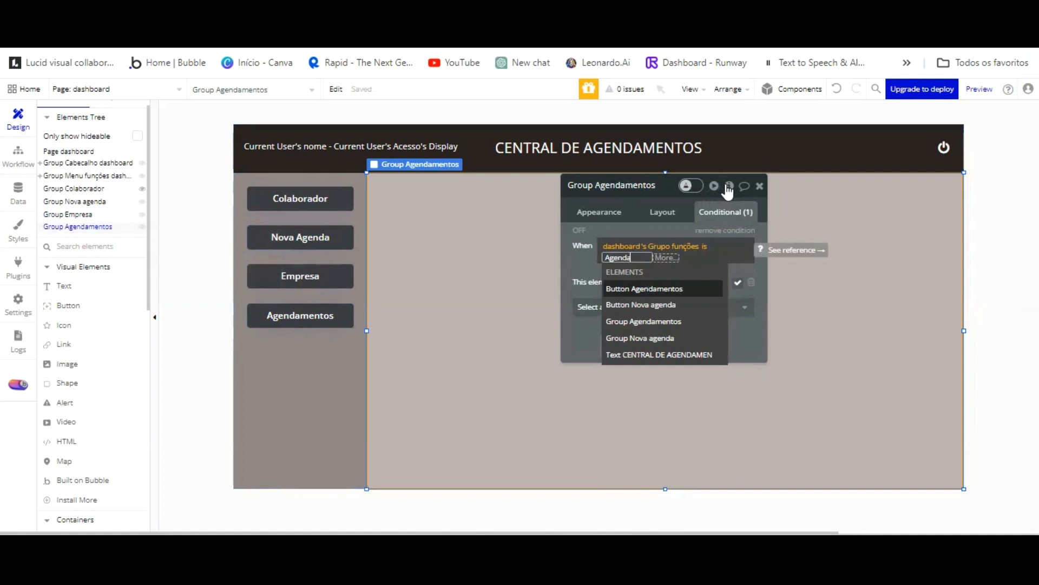
left_click(611, 198)
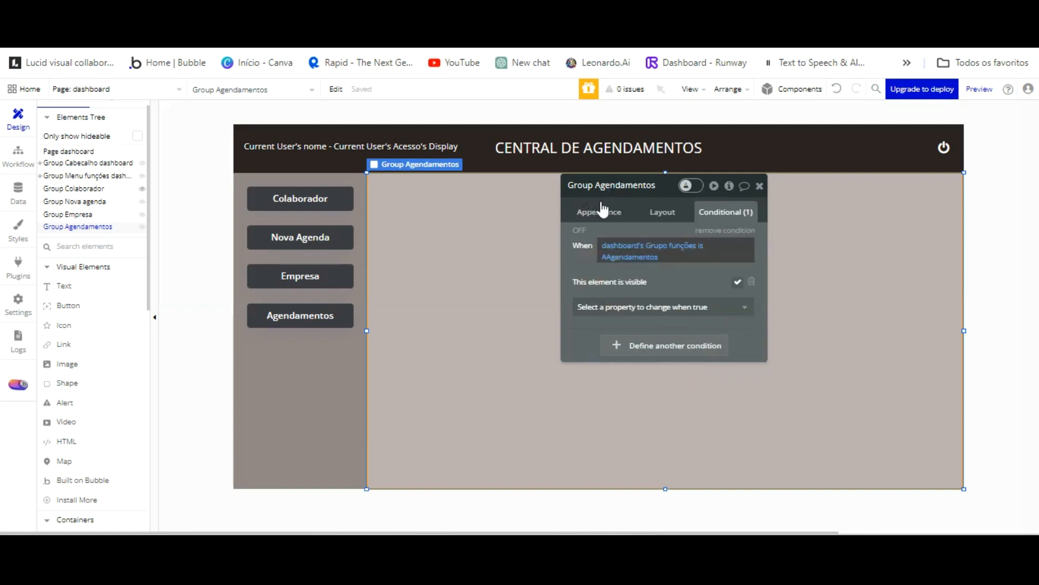
left_click(606, 257)
left_click(610, 257)
key("BackSpace")
left_click(588, 263)
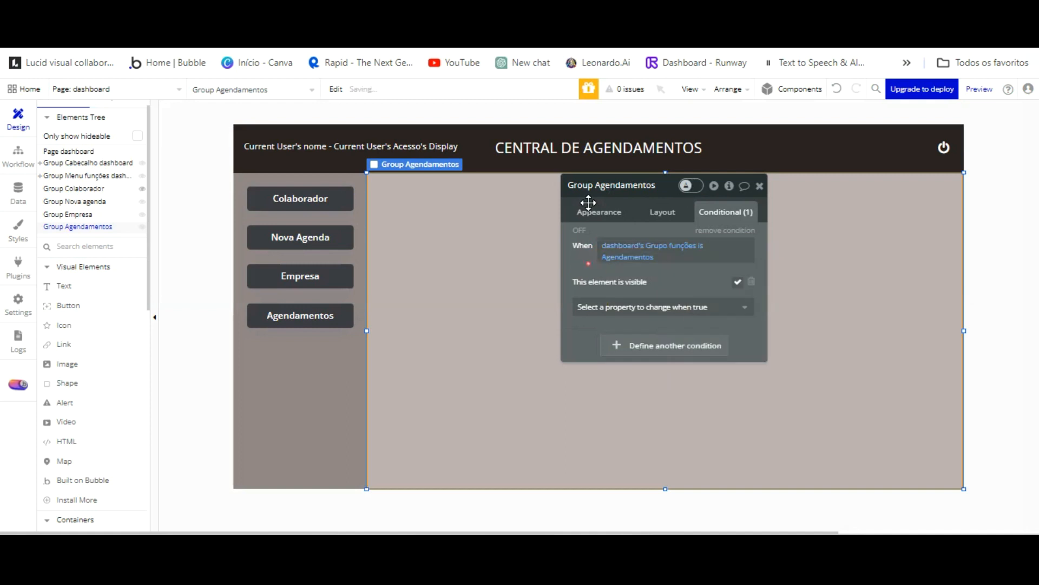
key("ctrl+Tab")
left_click(323, 96)
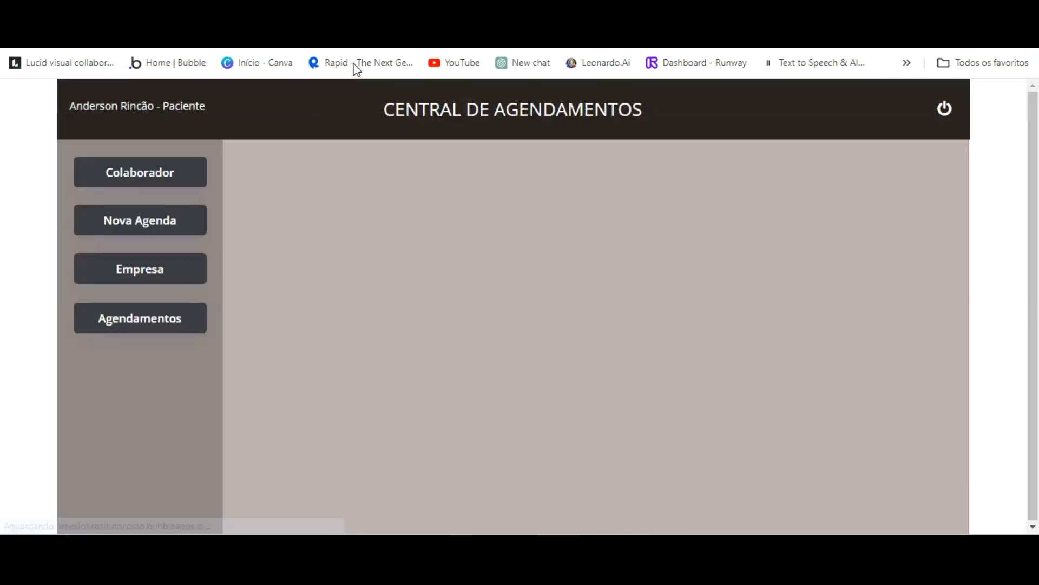
Test the Colaborador and Agendamentos buttons in the preview, then go back to the editor.
left_click(165, 179)
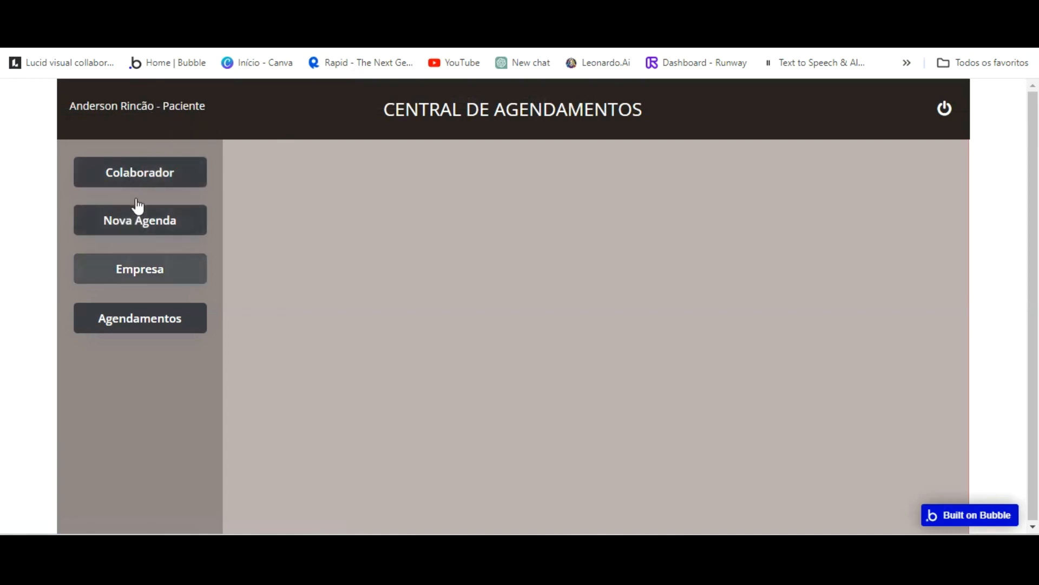
left_click(138, 323)
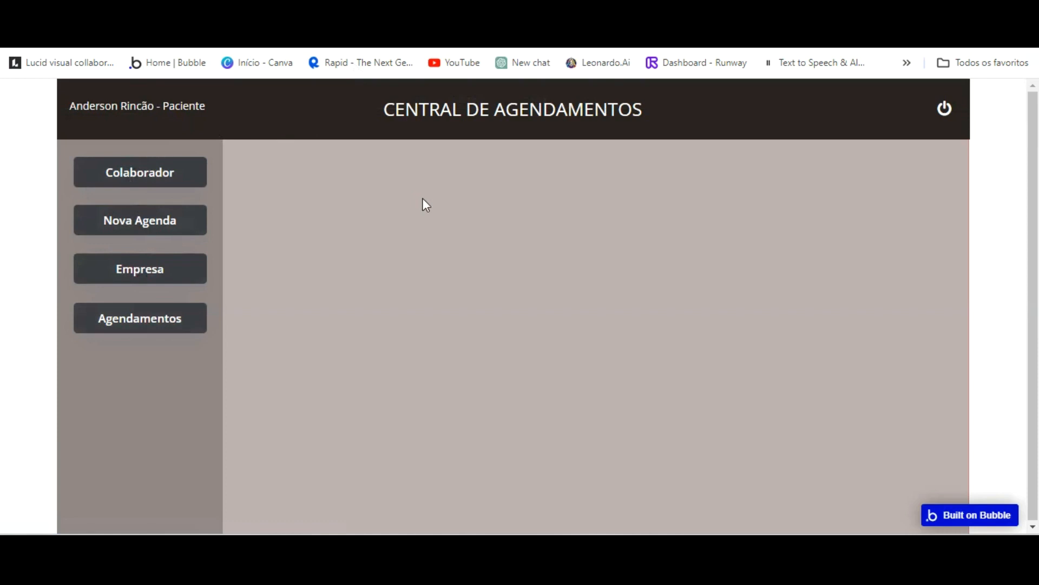
left_click(347, 16)
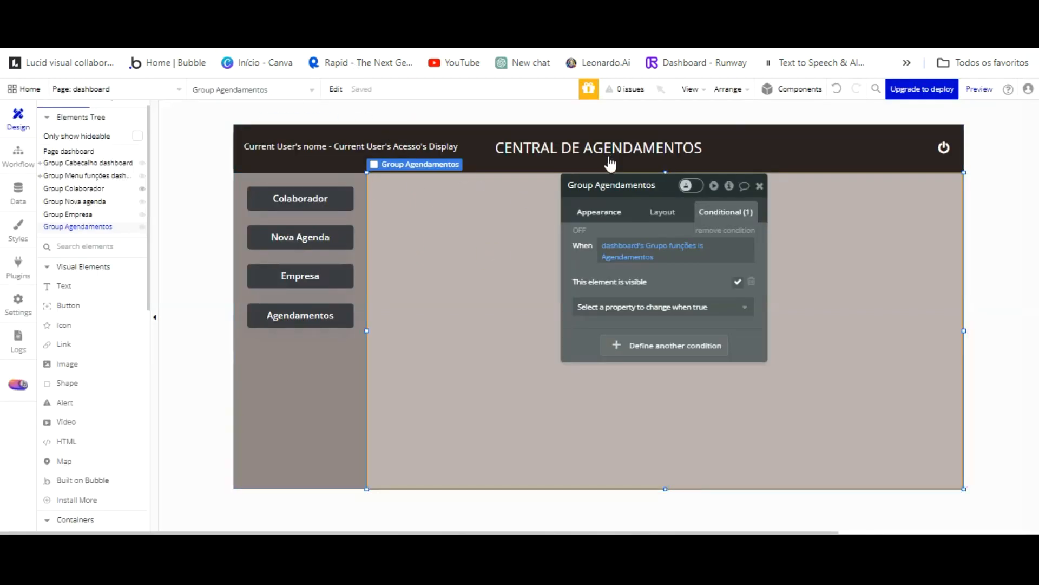
Hide Groups Agendamentos, Empresa and Nova agenda on page load, then review Group Colaborador's condition.
left_click(605, 212)
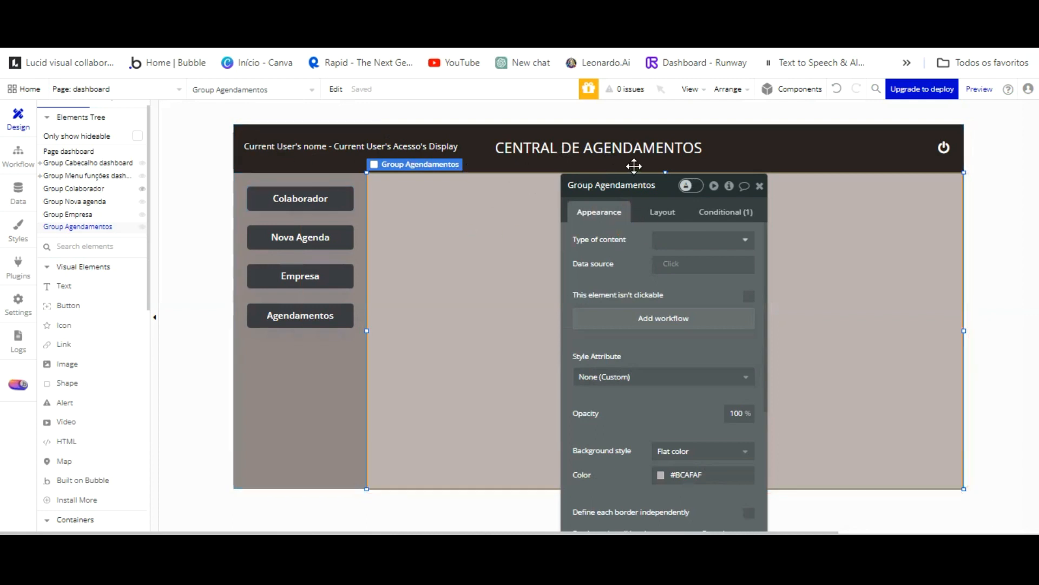
left_click(653, 212)
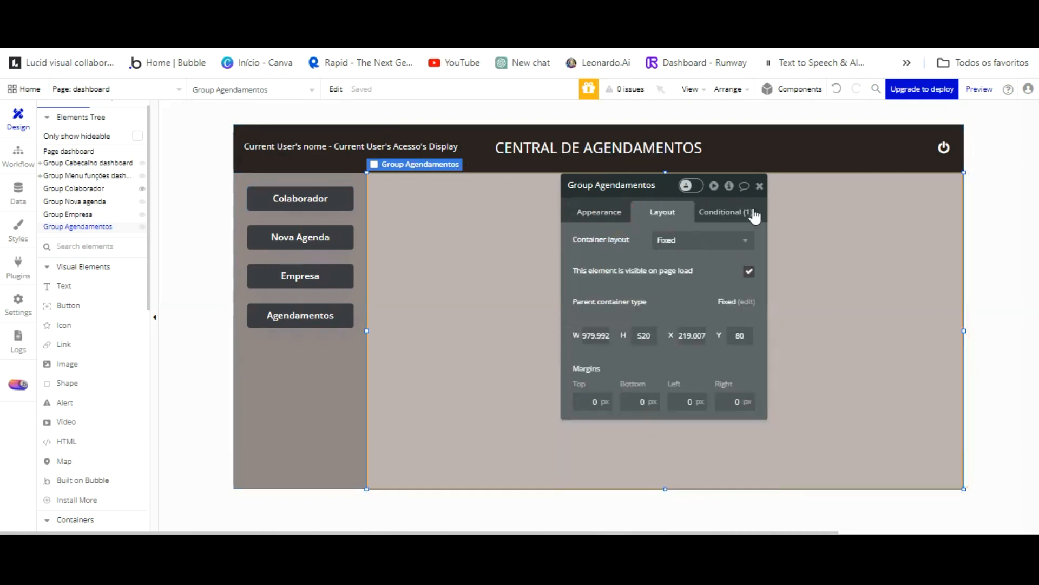
left_click(749, 272)
left_click(68, 214)
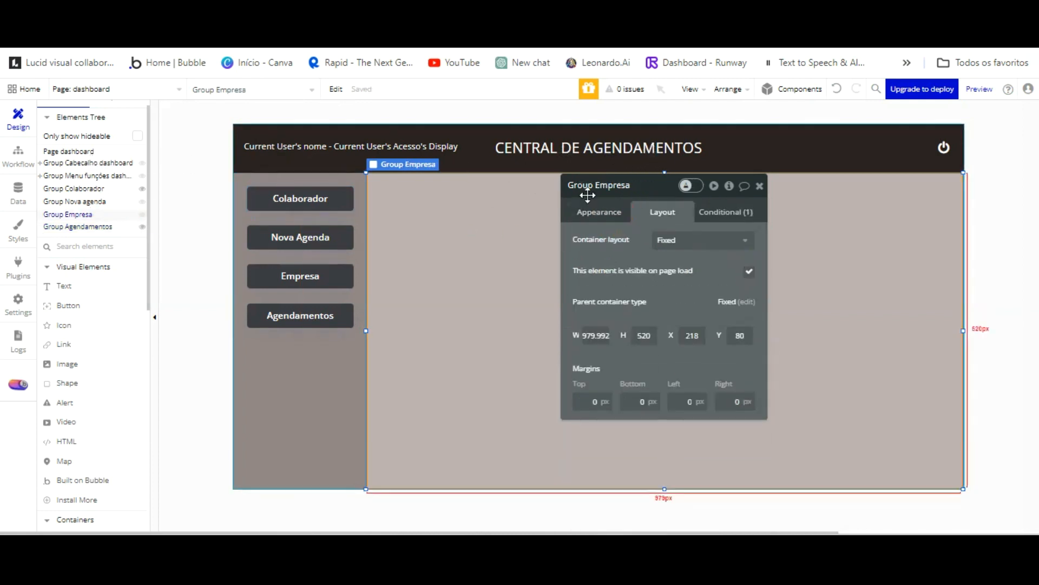
left_click(749, 272)
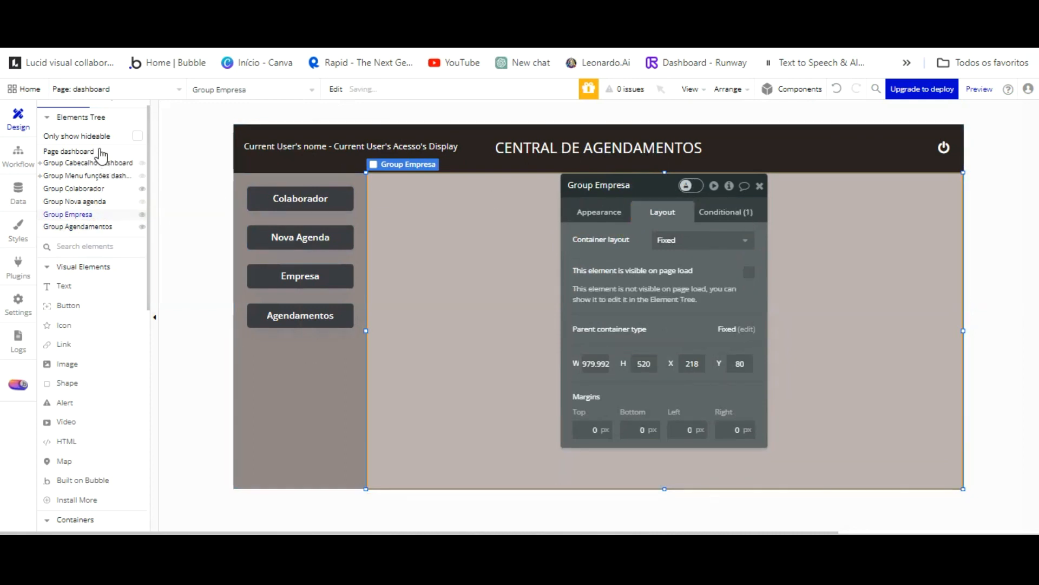
left_click(99, 201)
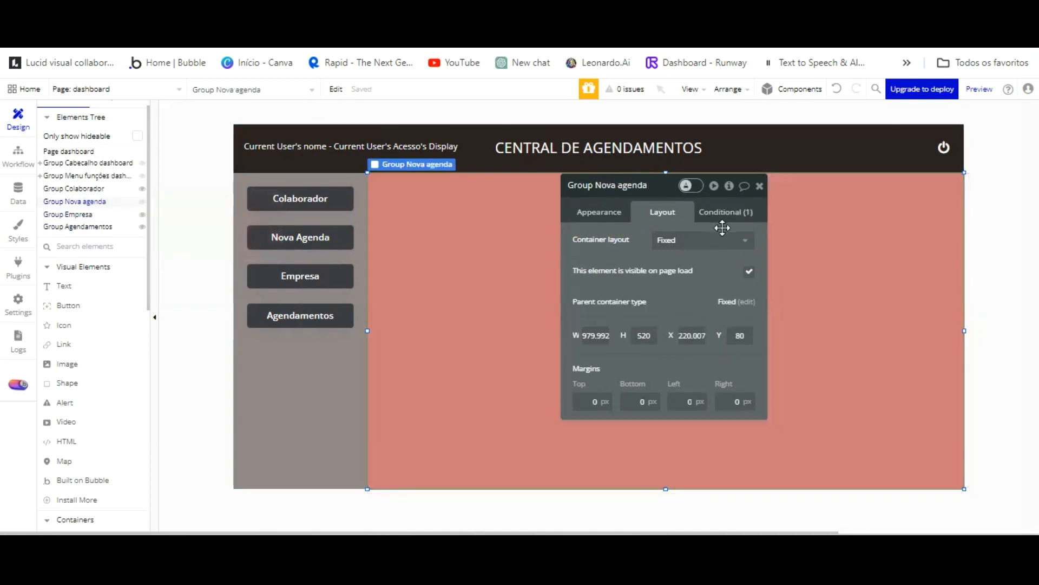
left_click(749, 272)
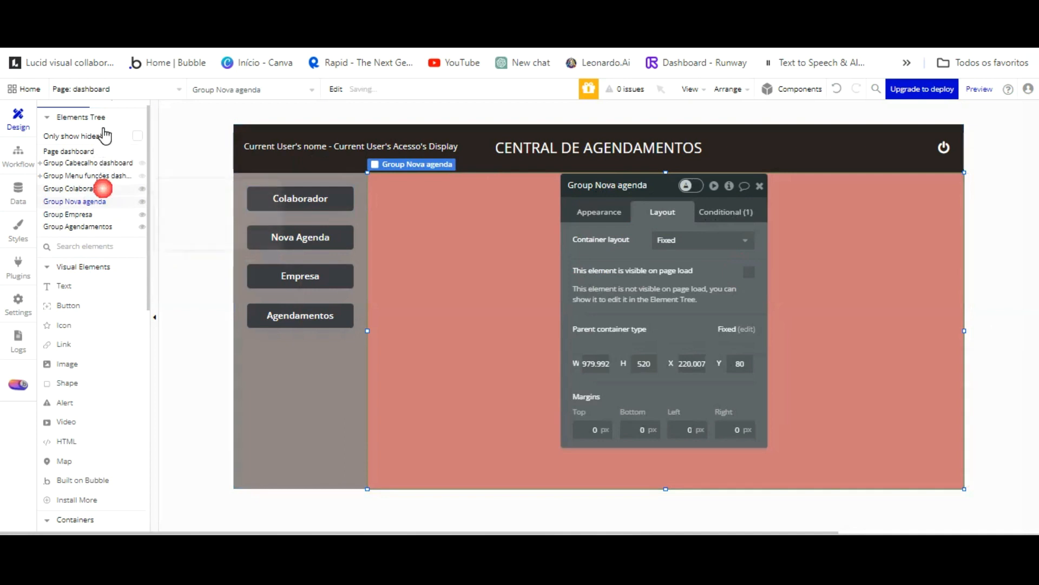
left_click(100, 188)
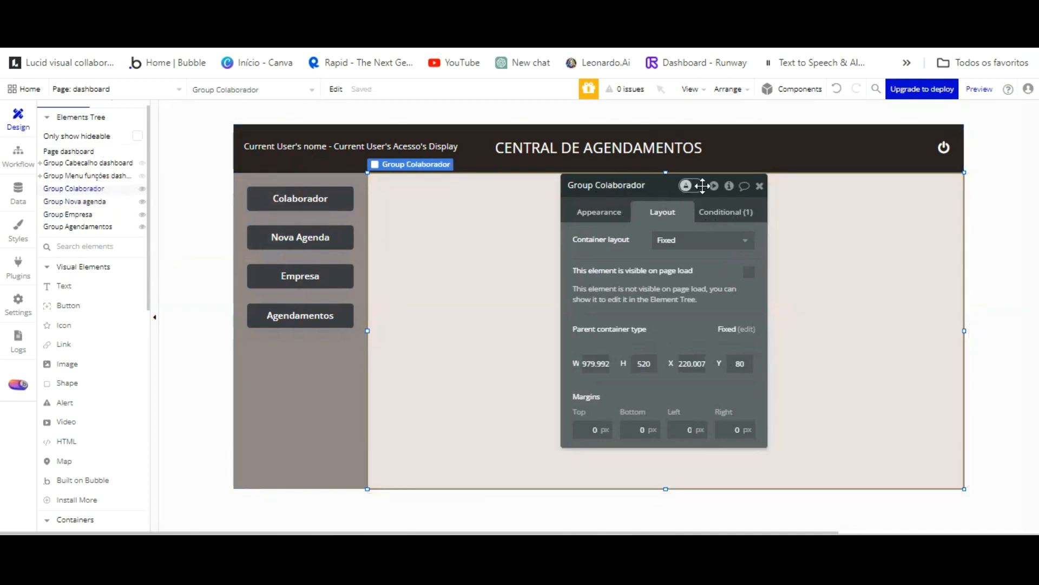
left_click(724, 212)
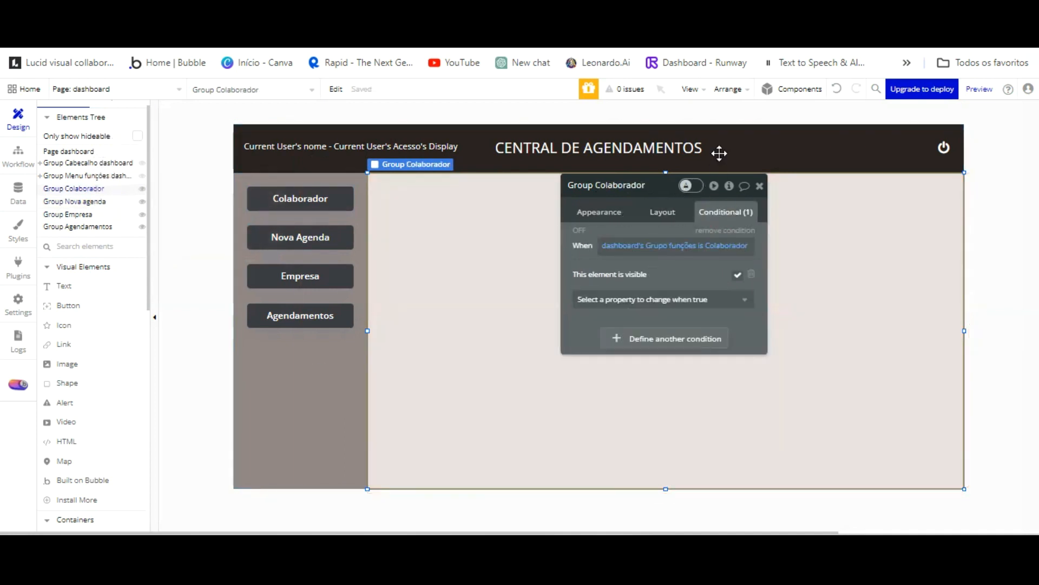
left_click(739, 219)
Reload the preview, test the Nova Agenda and Empresa buttons, and return to the editor.
left_click(319, 9)
left_click(324, 93)
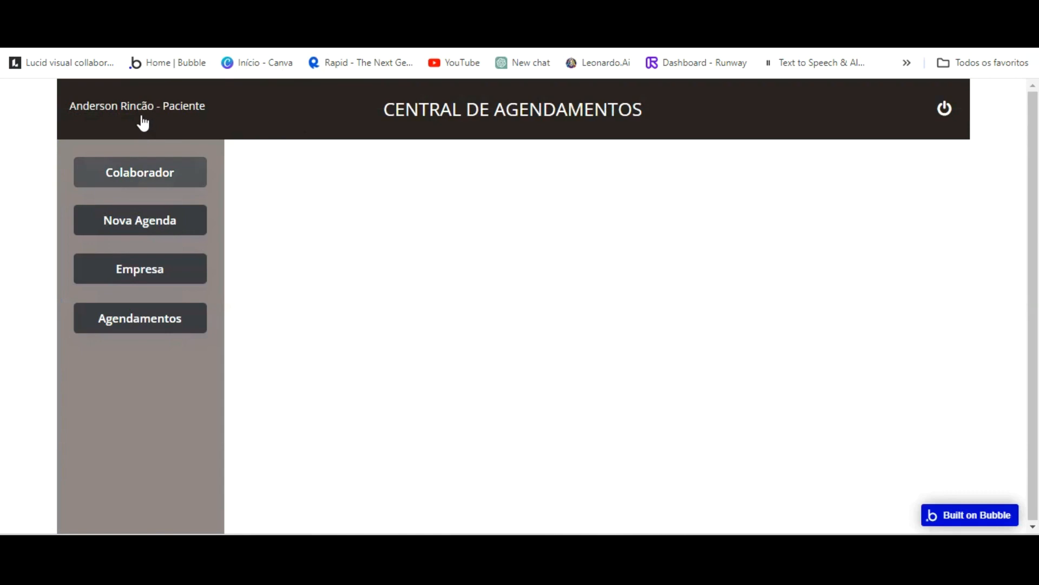
left_click(136, 221)
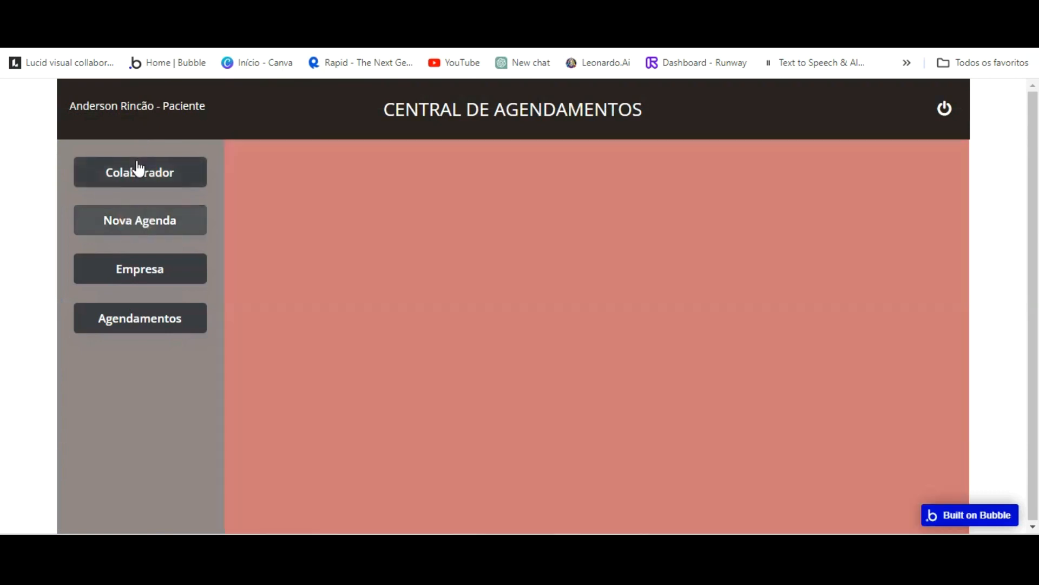
left_click(146, 262)
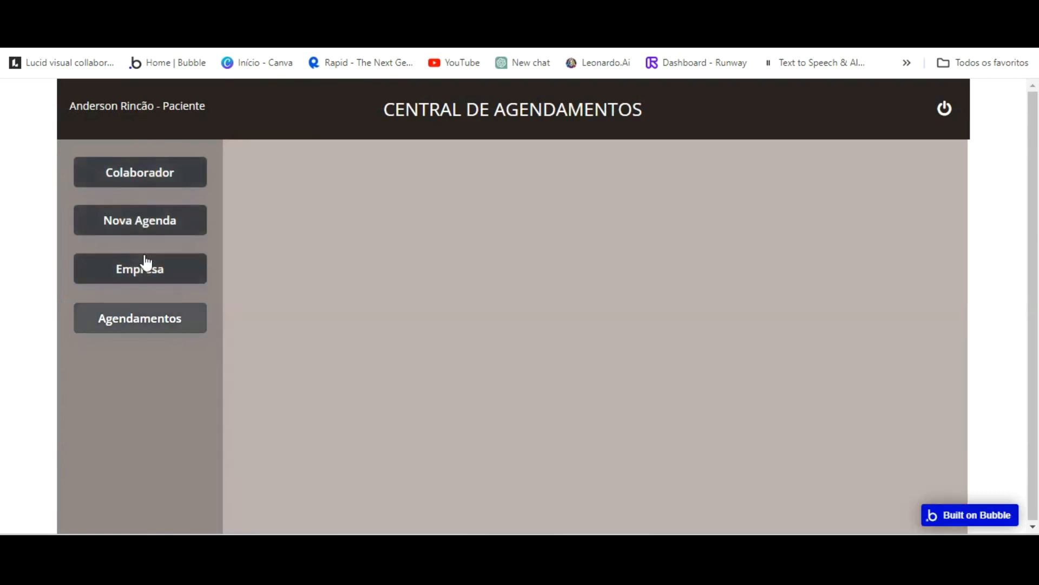
left_click(176, 57)
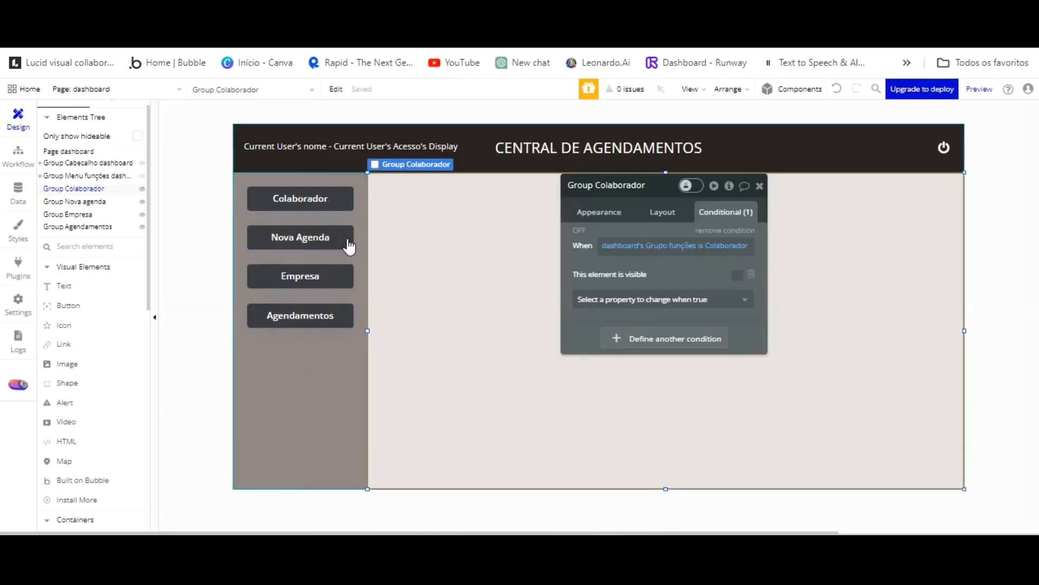
Give Group Agendamentos the Success green background colour.
left_click(96, 226)
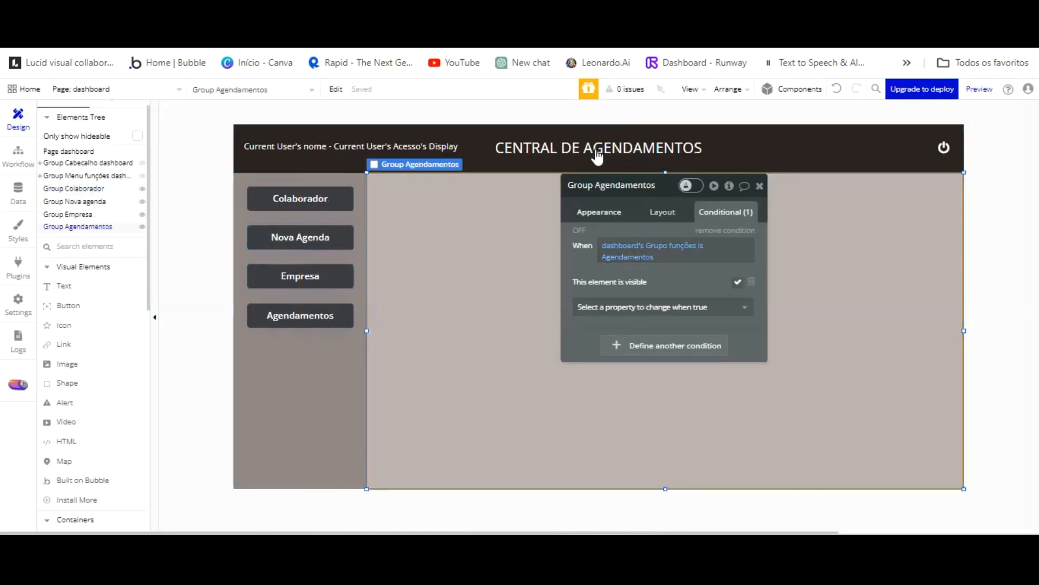
left_click(598, 212)
scroll(679, 325, "down", 2)
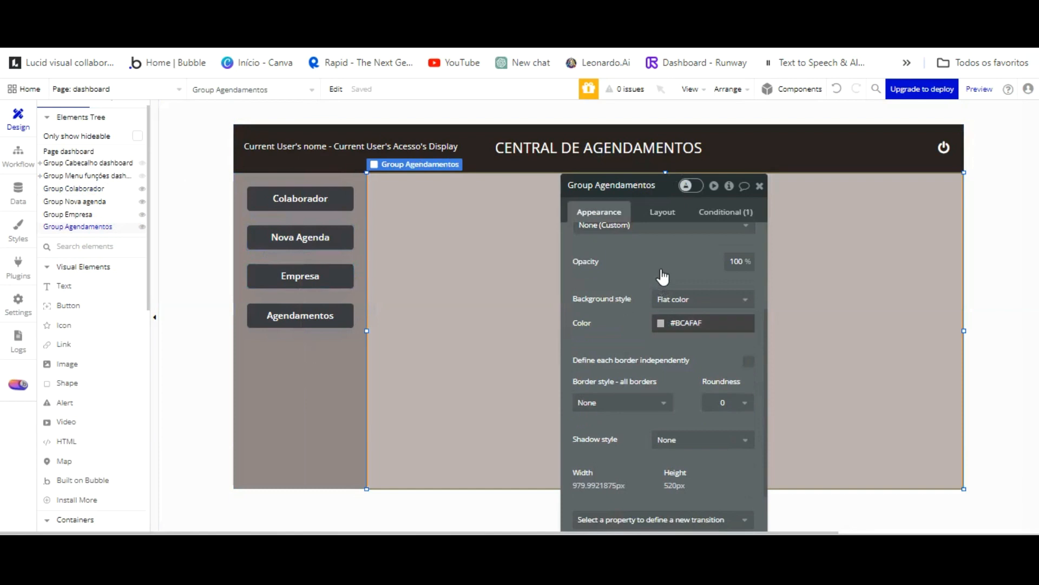
left_click(671, 322)
left_click(748, 486)
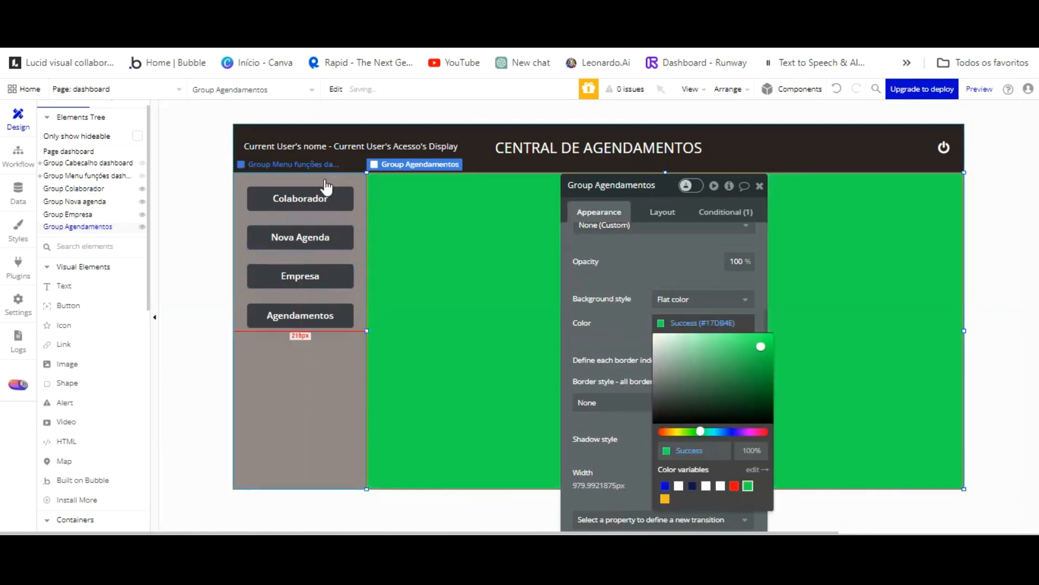
left_click(100, 133)
Give Group Colaborador the navy Text colour (#091747), recheck its condition, and reload the preview.
left_click(97, 188)
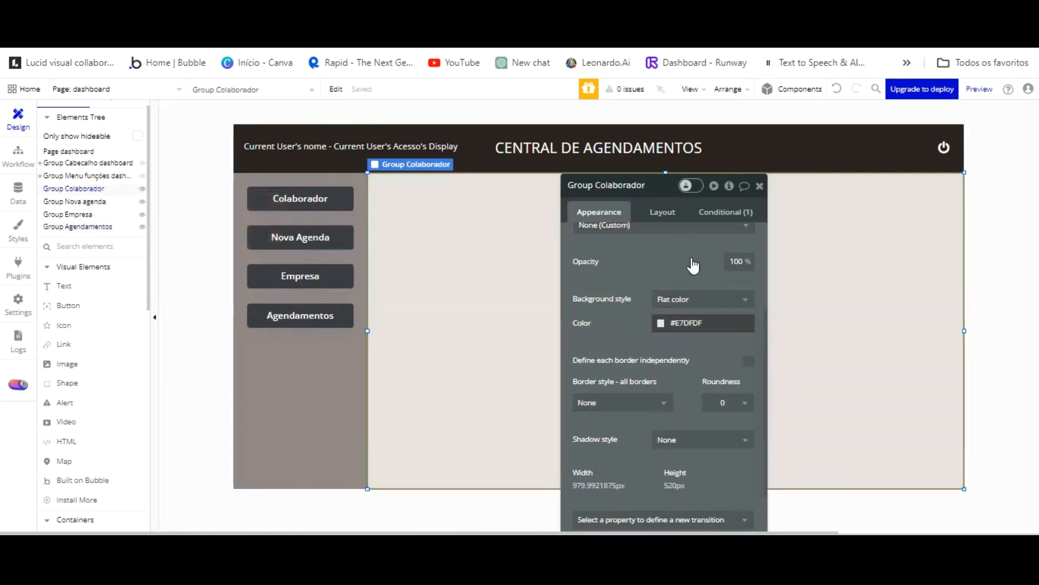
left_click(663, 323)
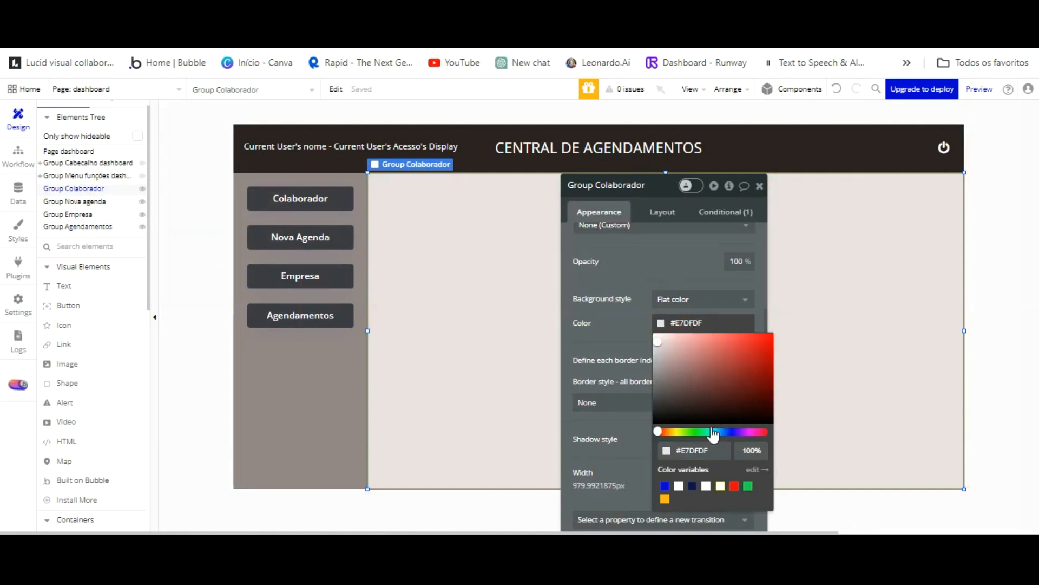
left_click(693, 486)
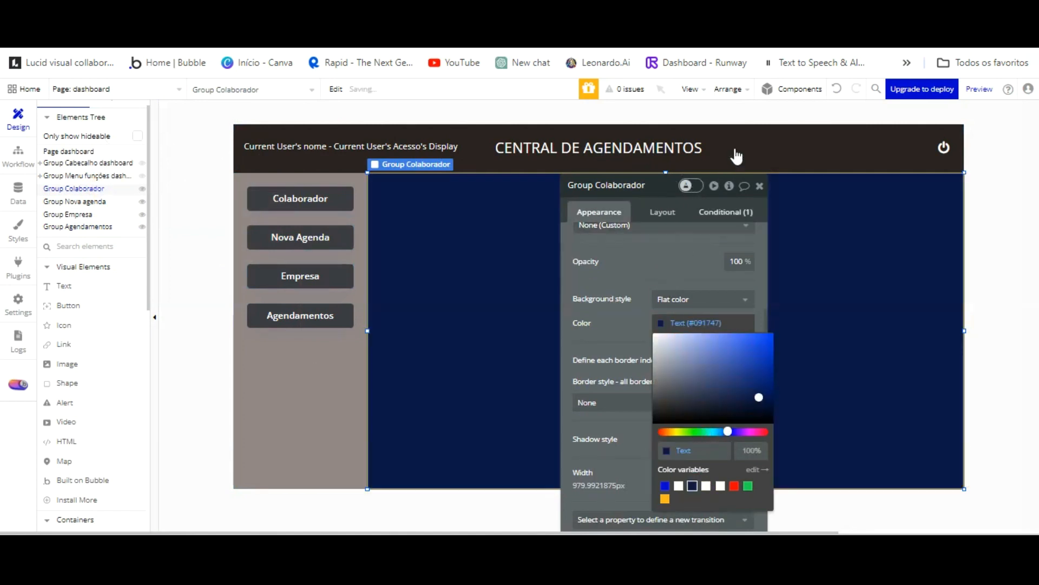
left_click(725, 212)
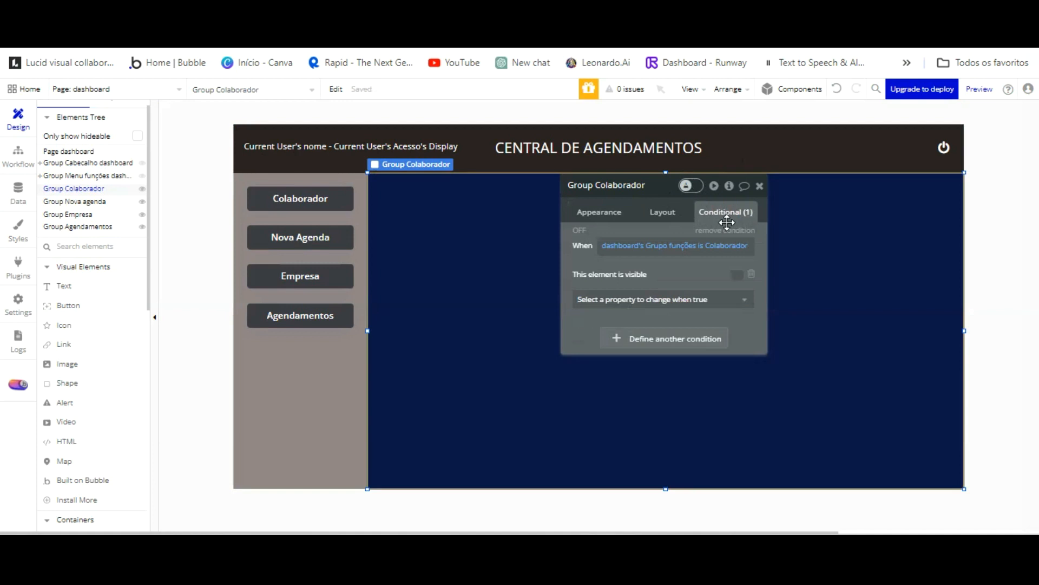
left_click(663, 211)
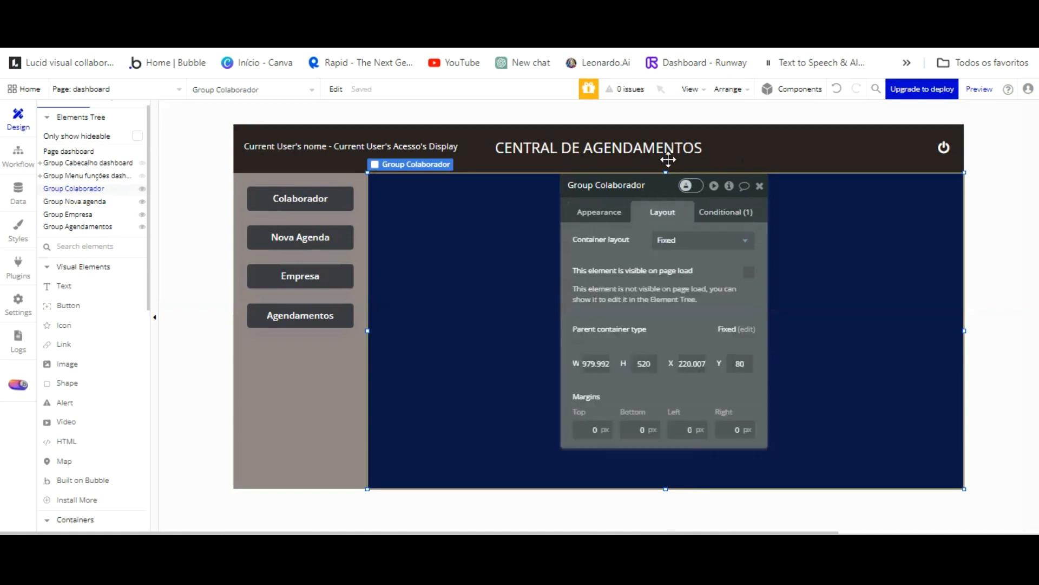
left_click(712, 210)
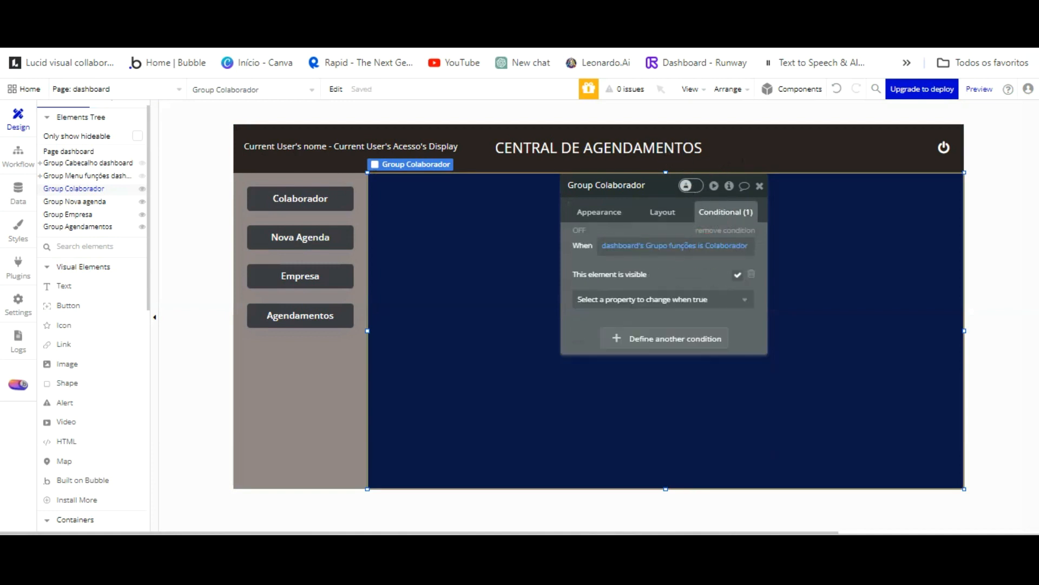
left_click(287, 16)
key("F5")
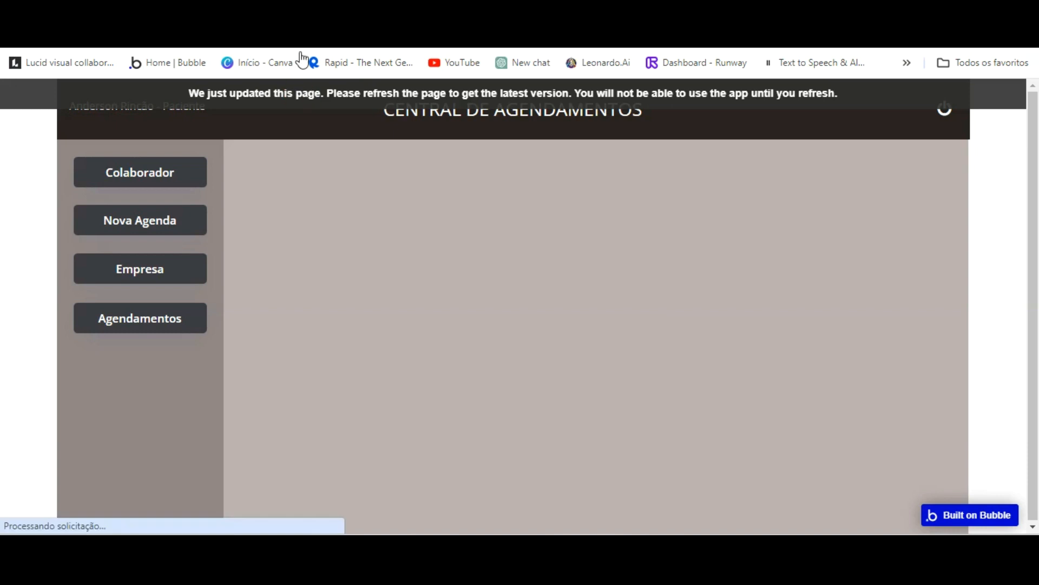
Click through Colaborador, Nova Agenda, Empresa and Agendamentos in the live preview to check each coloured group.
left_click(159, 179)
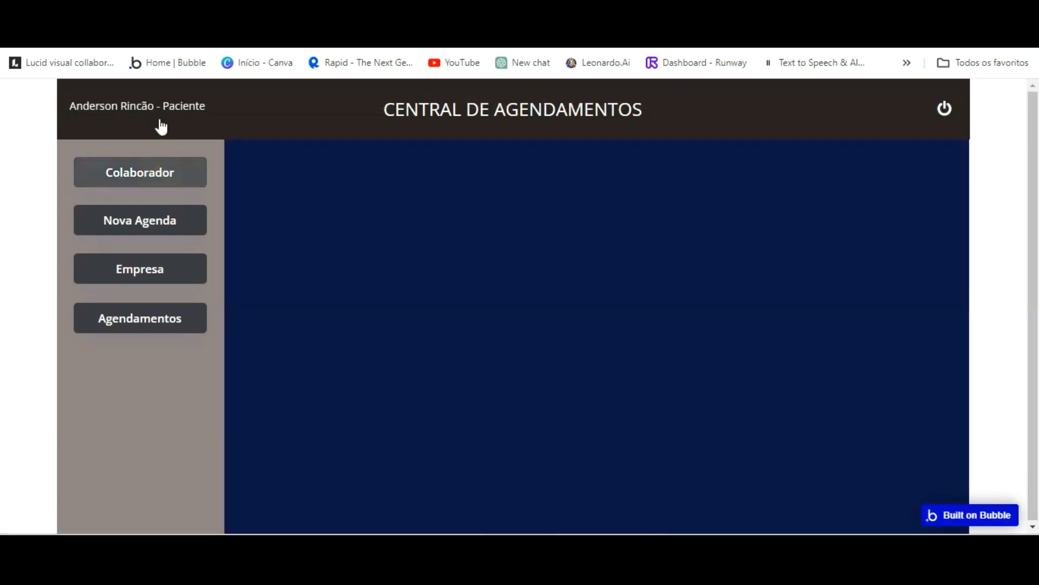
left_click(153, 164)
left_click(156, 213)
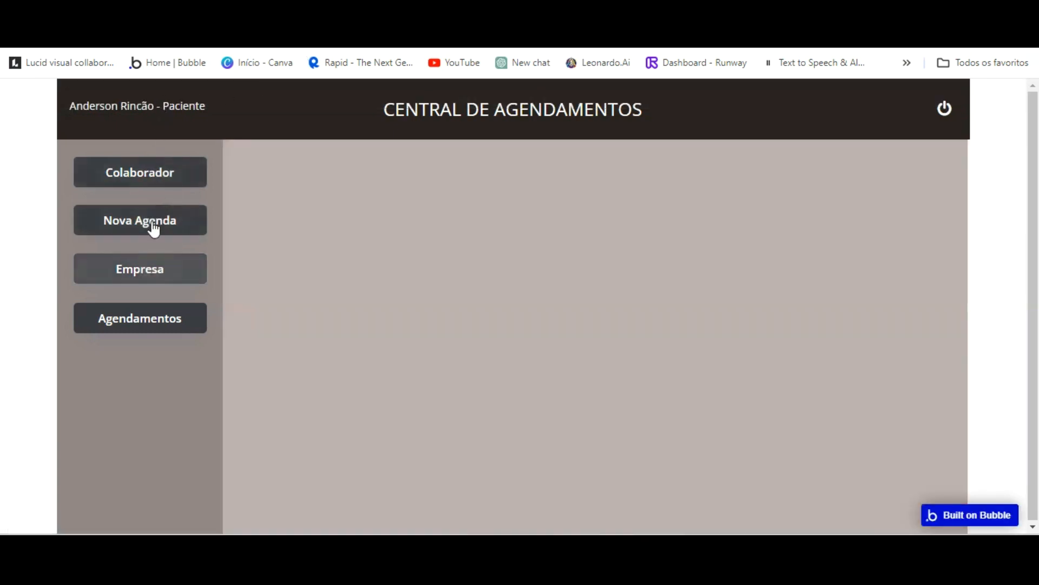
left_click(144, 314)
left_click(151, 223)
left_click(152, 179)
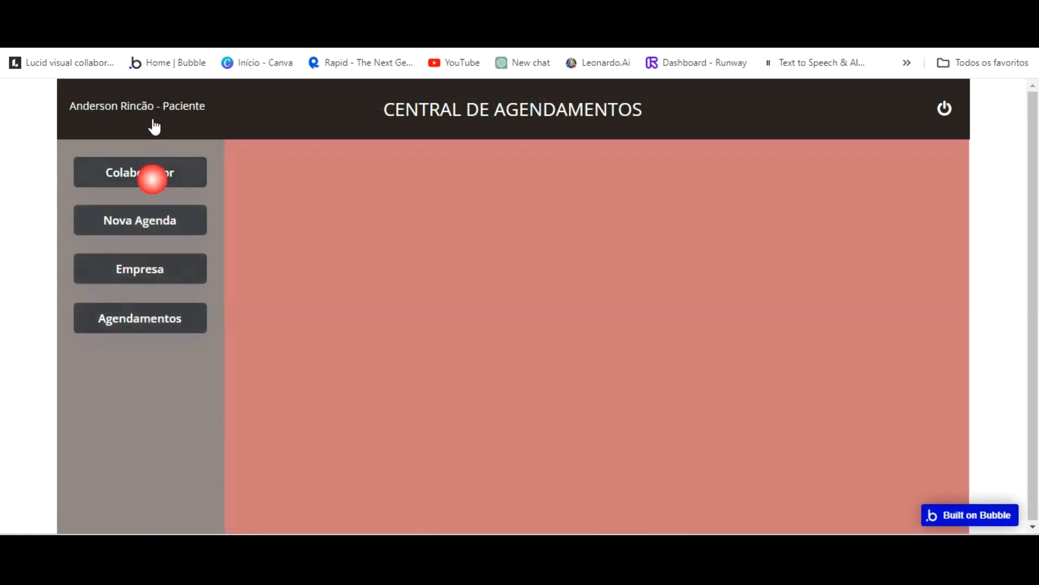
left_click(155, 215)
left_click(148, 266)
left_click(140, 317)
left_click(140, 273)
left_click(142, 232)
left_click(153, 163)
left_click(148, 267)
left_click(138, 314)
left_click(138, 306)
left_click(181, 163)
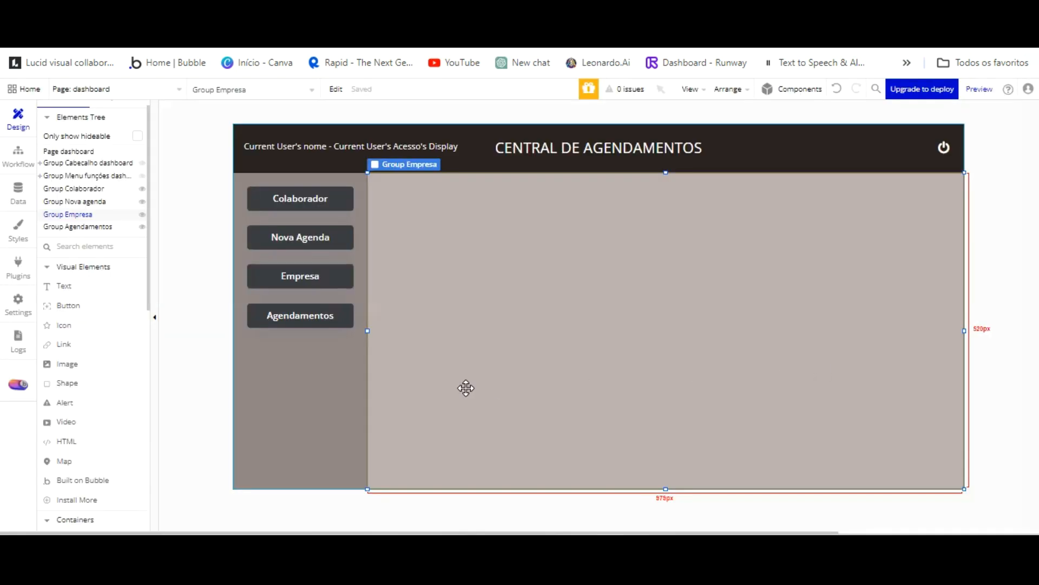
Recolour Group Colaborador's background from navy to grey-blue #A3A9BC in the Appearance colour picker.
left_click(73, 188)
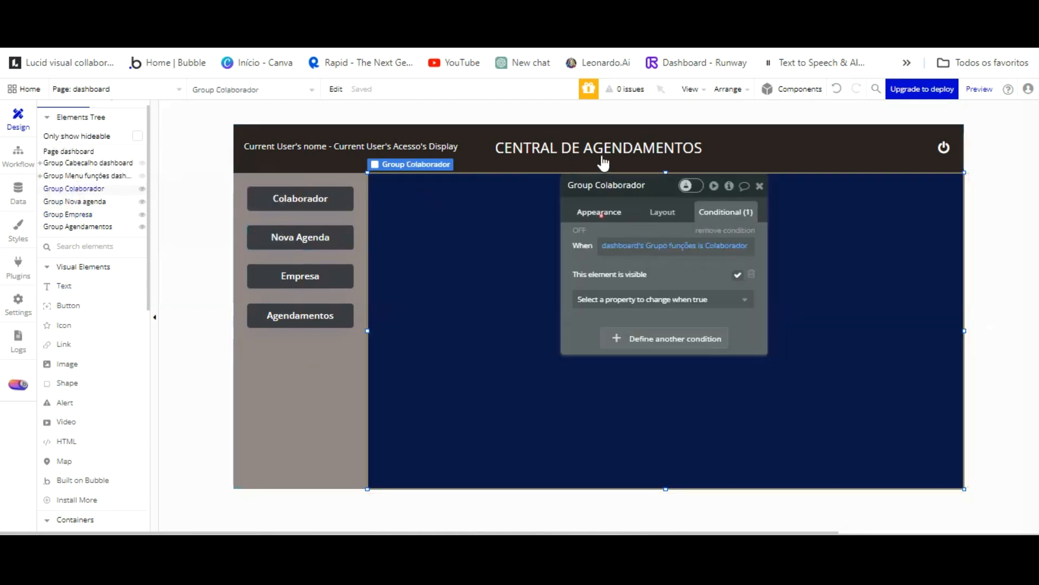
left_click(600, 212)
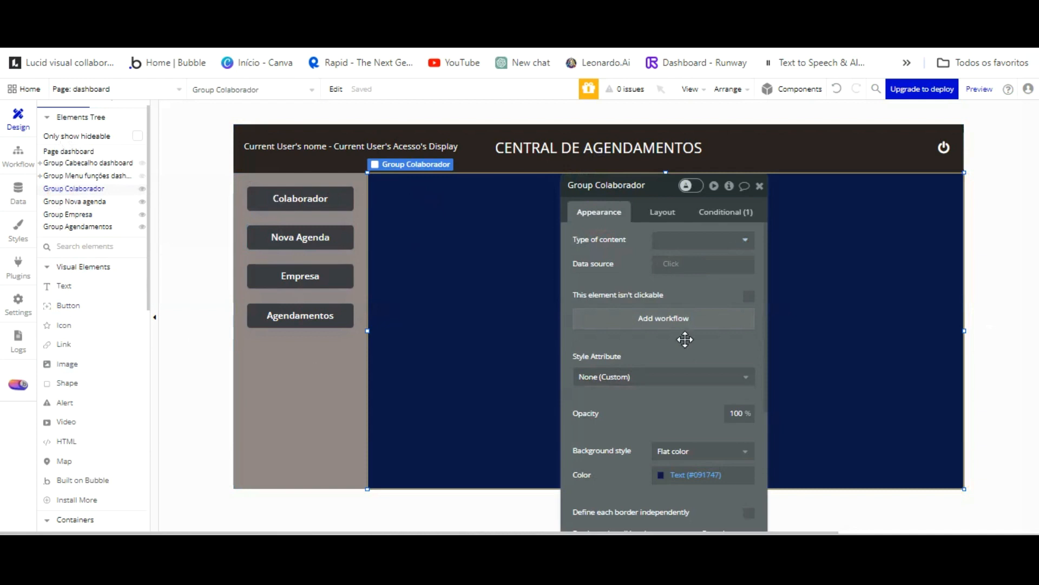
scroll(671, 346, "down", 1)
left_click(665, 399)
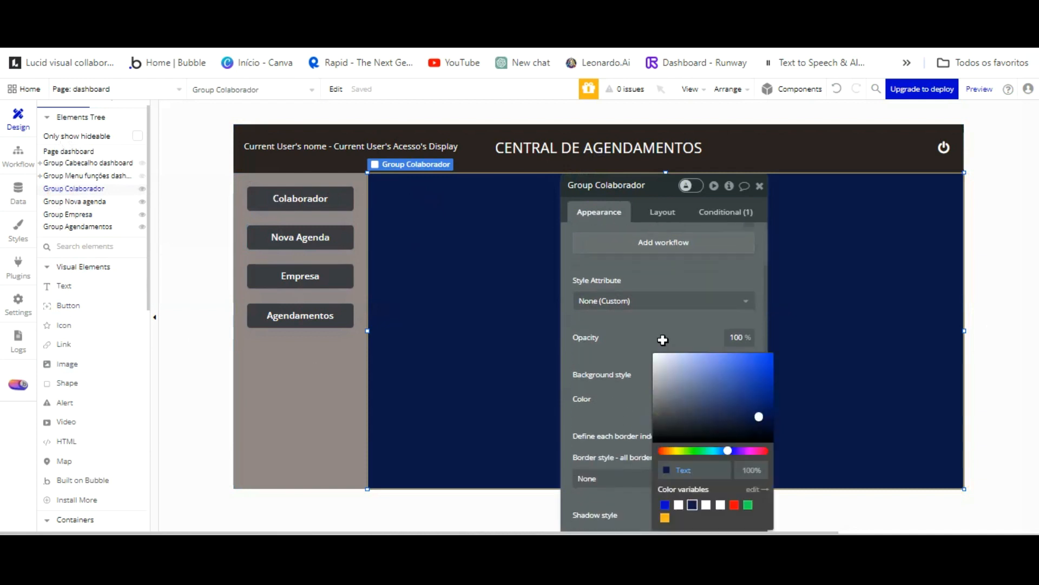
left_click(670, 379)
left_click_drag(670, 380, 670, 376)
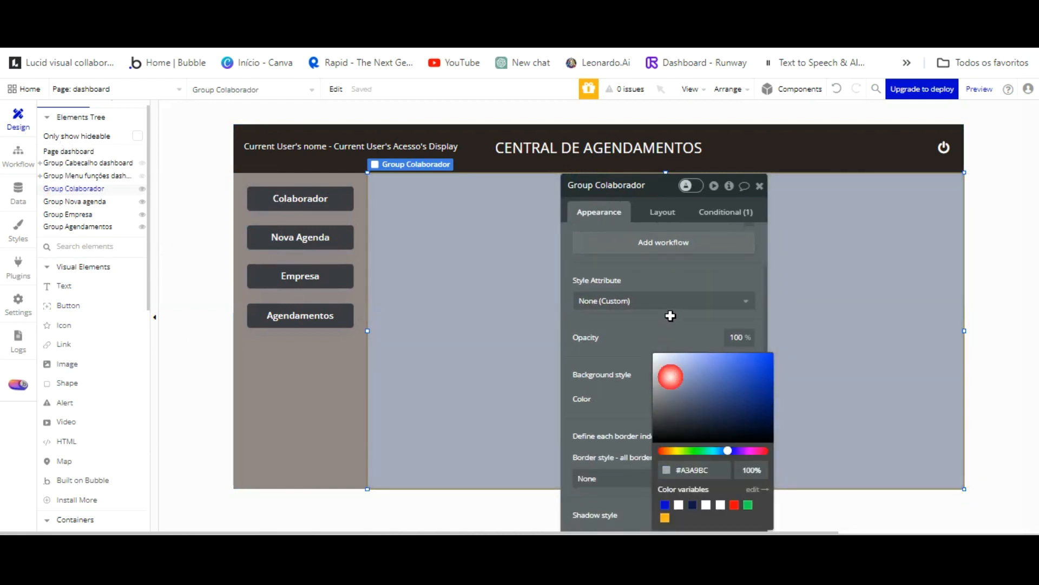
left_click(626, 343)
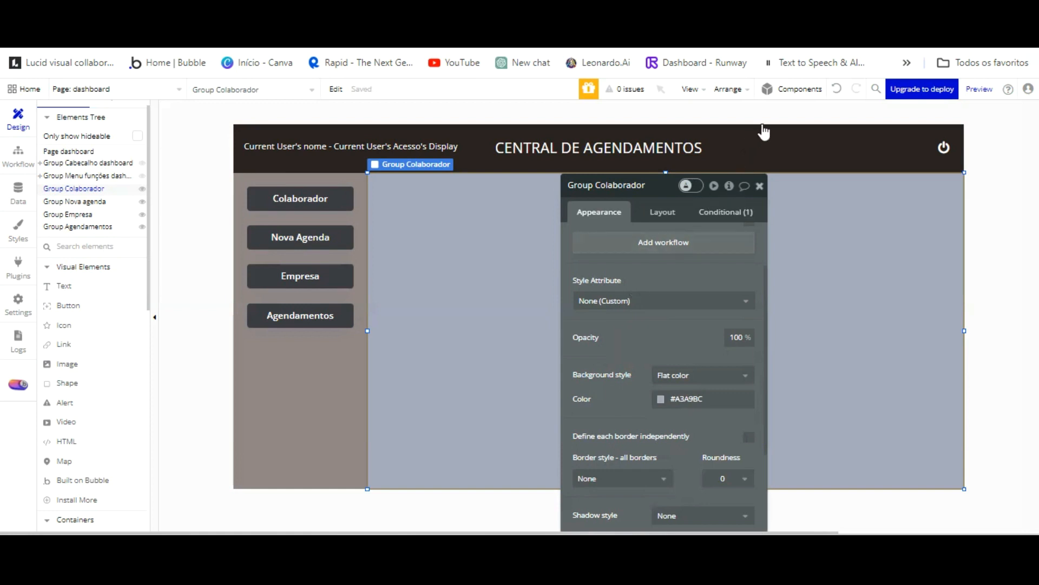
left_click(759, 186)
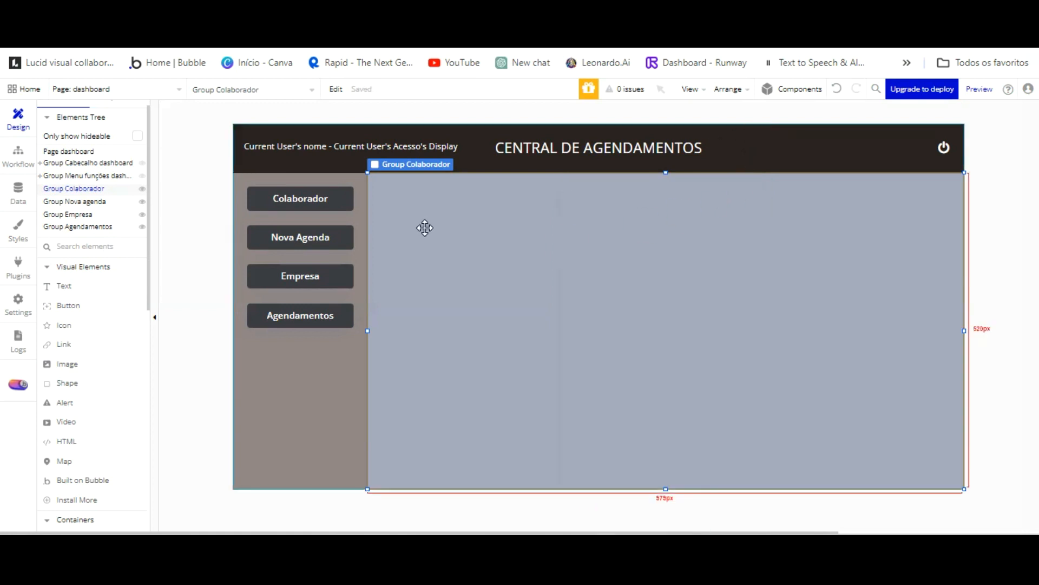
left_click(75, 227)
left_click(97, 188)
left_click(97, 188)
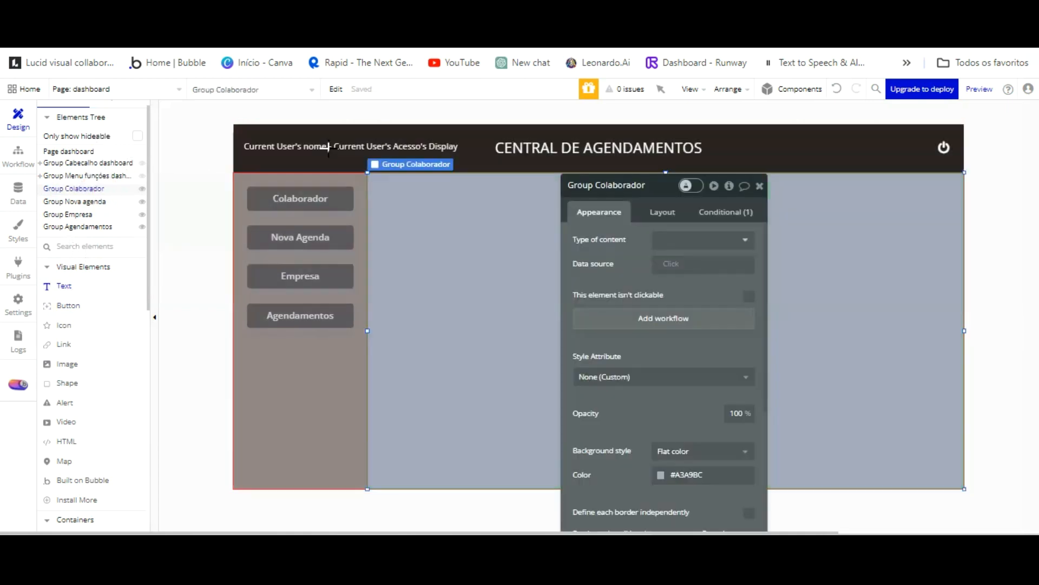
Draw a new text element, Text C, at the top-left of Group Colaborador.
left_click_drag(417, 196, 482, 205)
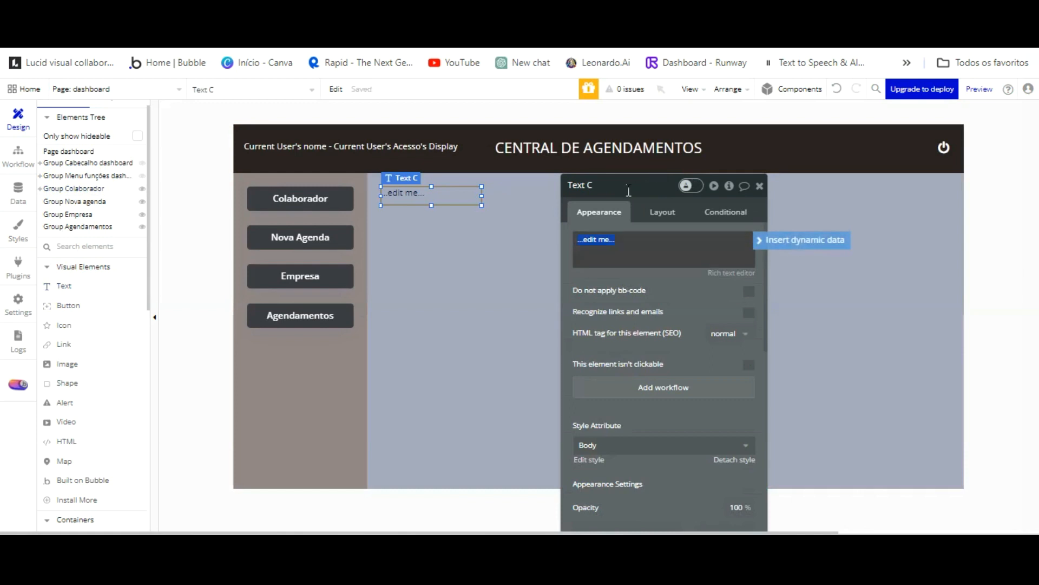
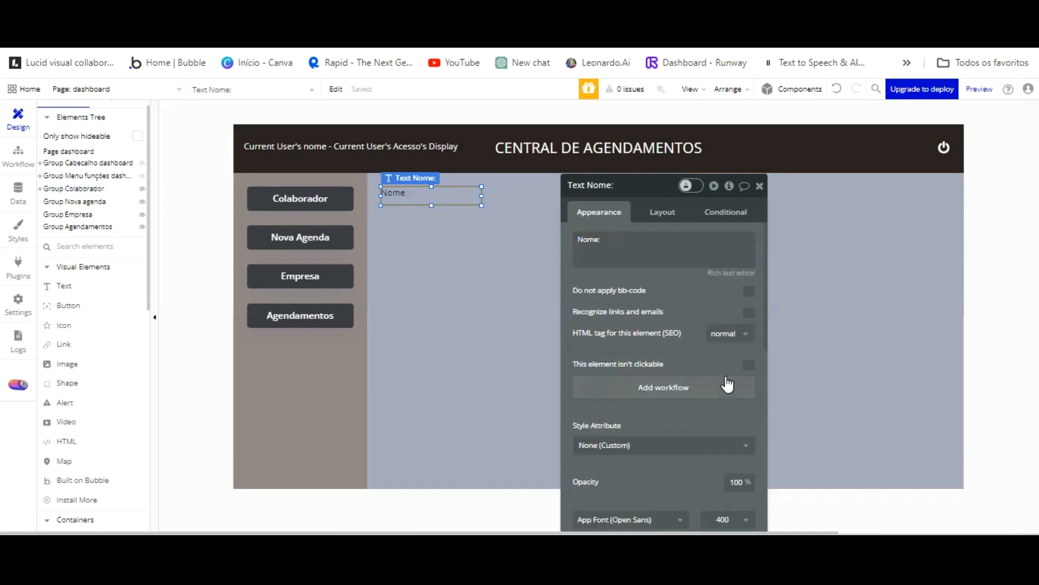
Centre the Nome: label text vertically and nudge the label slightly up-left.
scroll(726, 379, "down", 3)
left_click(749, 494)
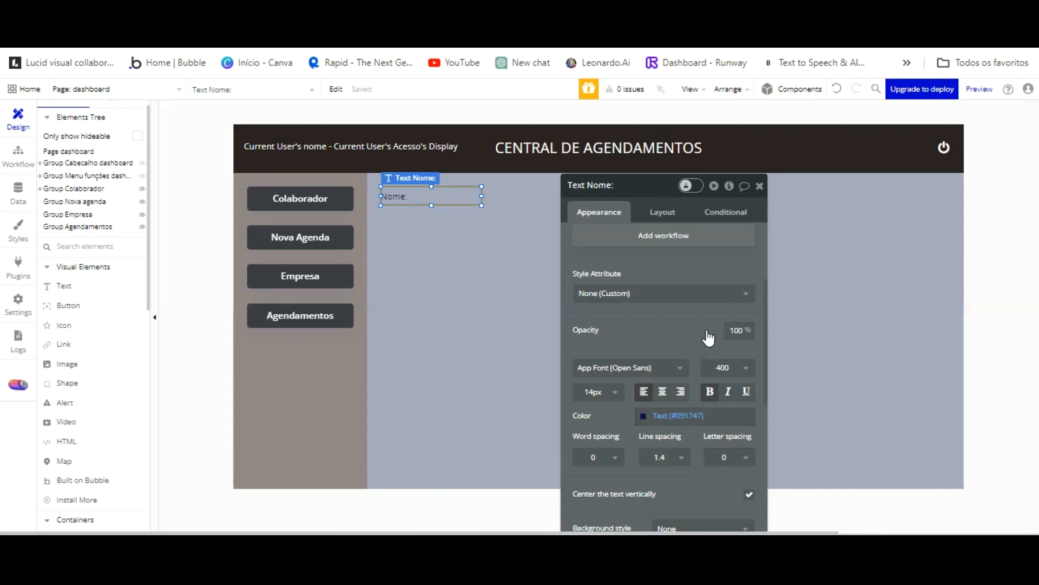
left_click(434, 216)
left_click_drag(416, 196, 411, 192)
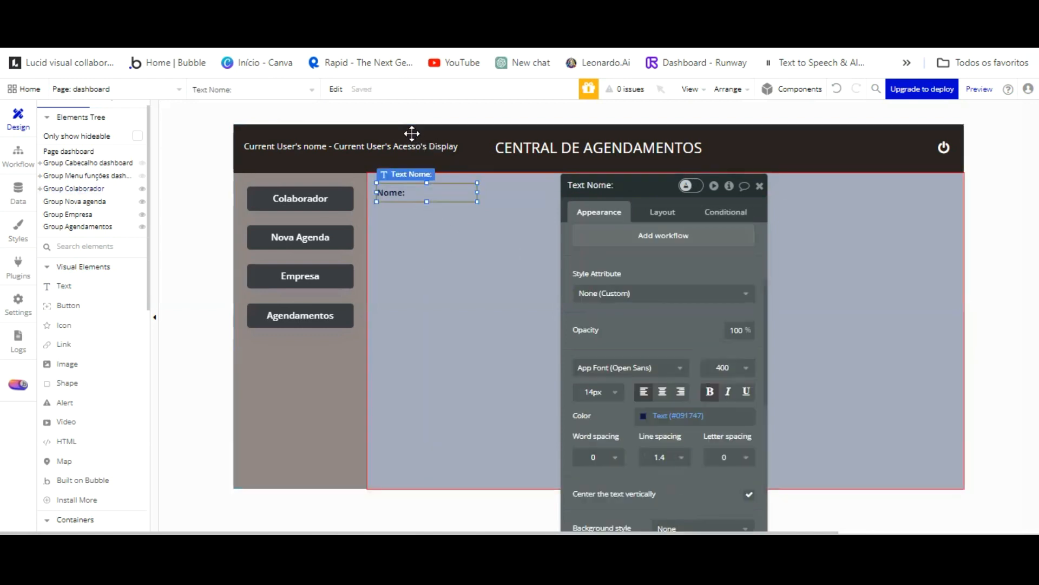
left_click_drag(650, 212, 668, 312)
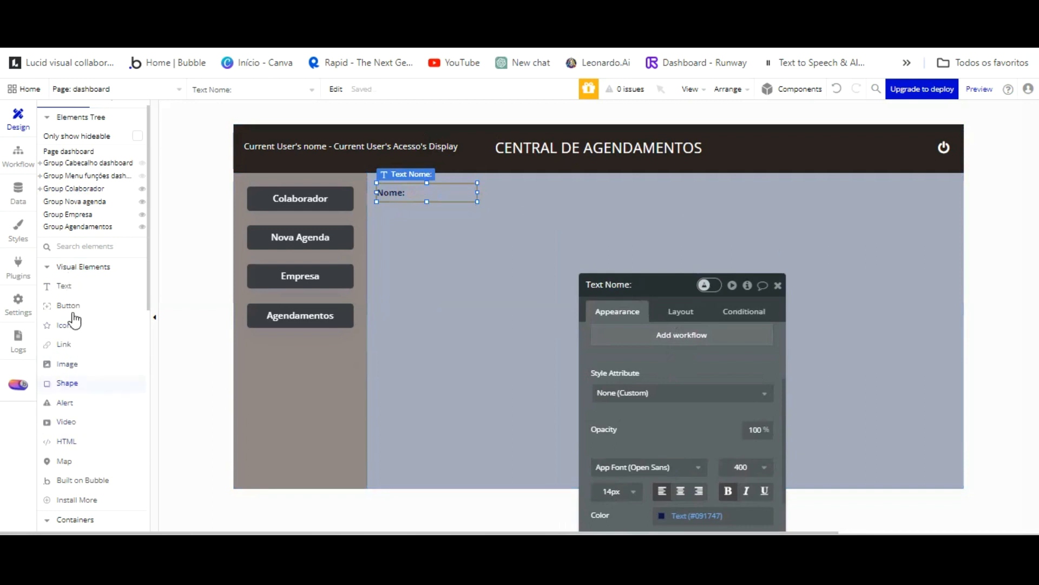
Pick the Input element from the Elements panel for Group Colaborador.
scroll(87, 368, "down", 2)
scroll(100, 341, "up", 2)
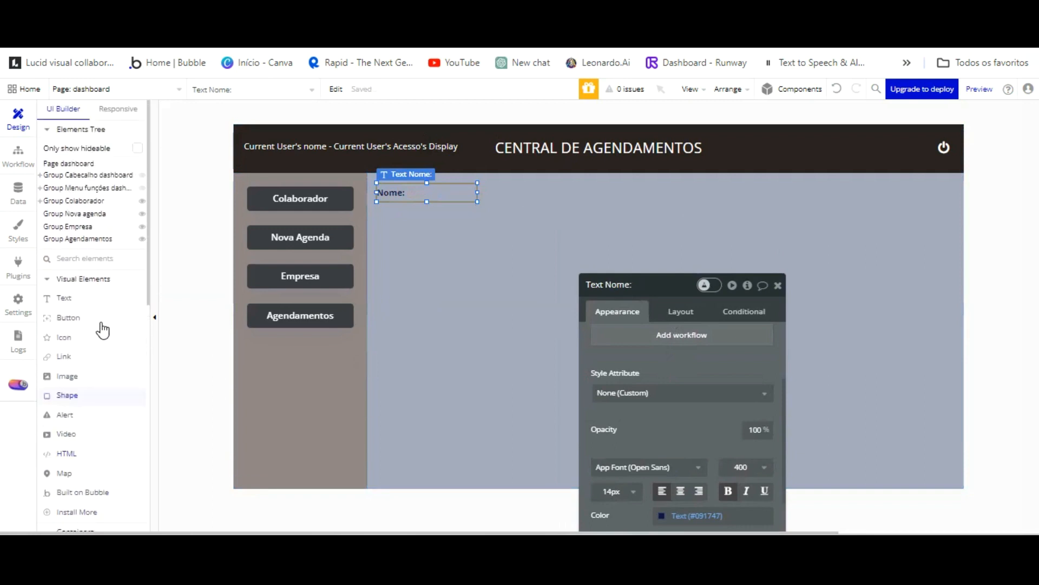
scroll(99, 324, "down", 7)
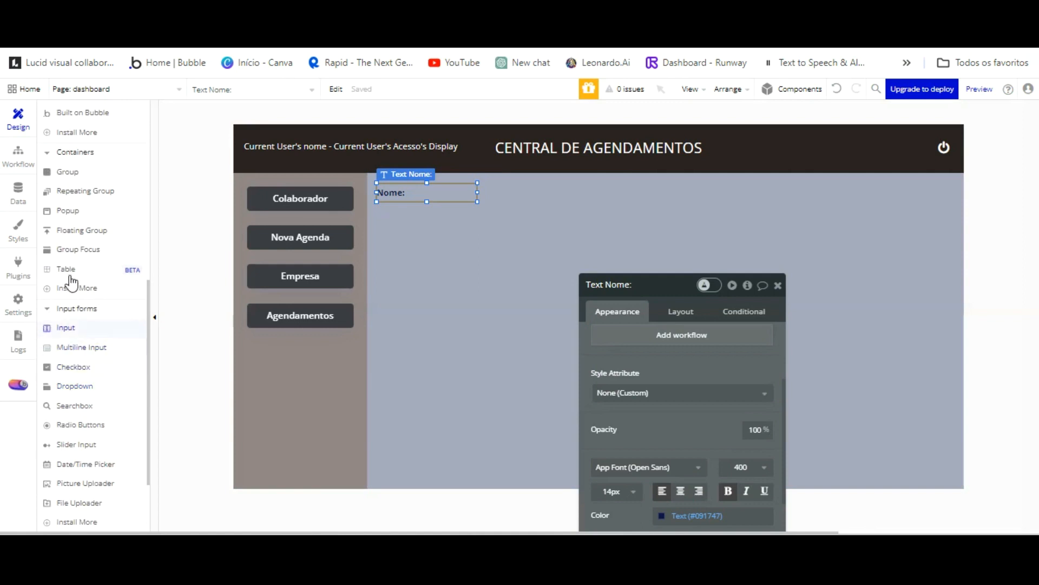
left_click(98, 328)
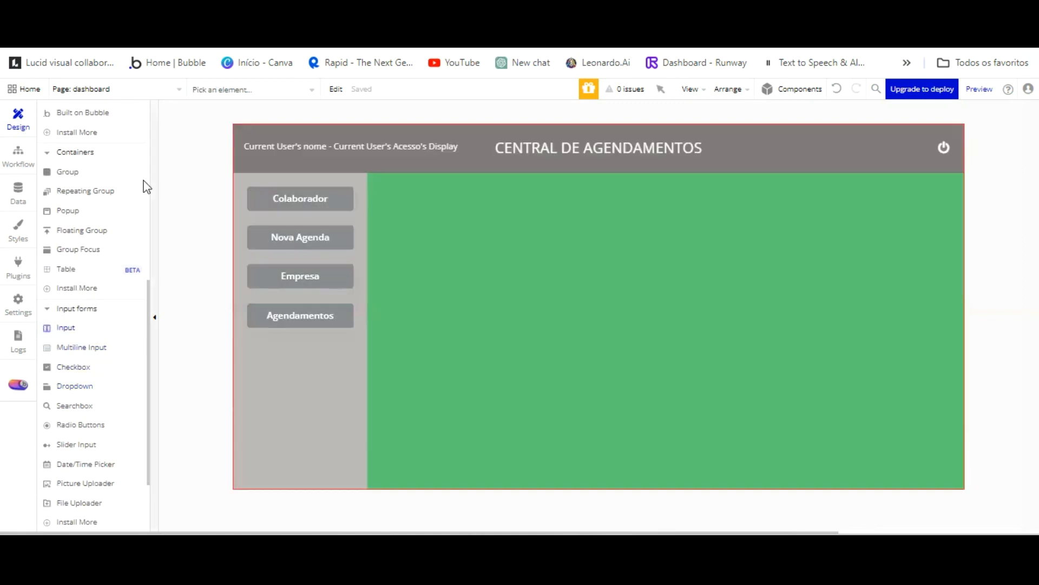
scroll(109, 174, "up", 7)
left_click(112, 201)
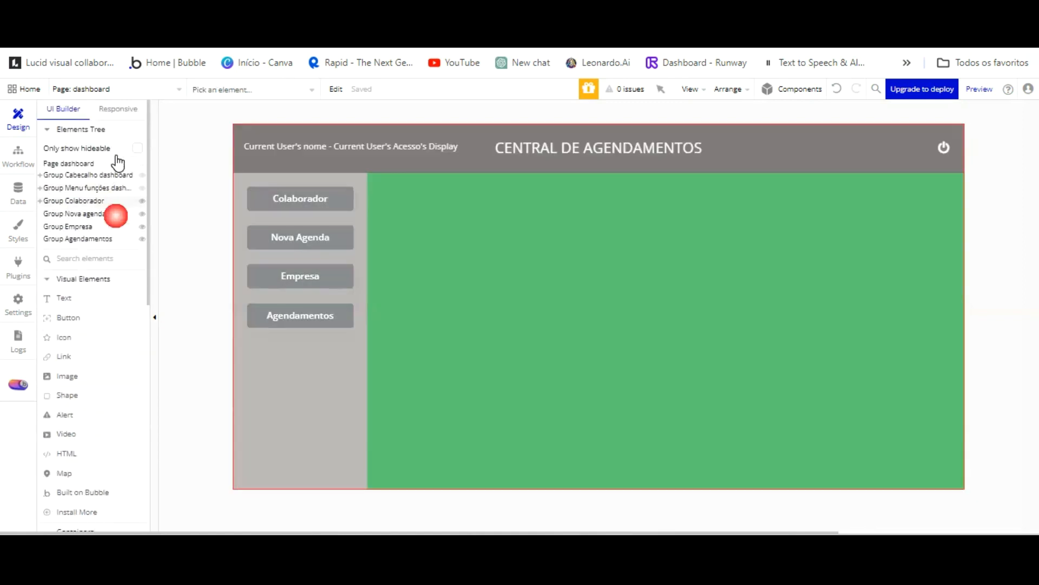
Draw an input under Nome:, name it 'Input Nome novo colaborador' and clear its placeholder.
mouse_move(377, 142)
left_mouse_down()
mouse_move(515, 179)
mouse_move(618, 158)
left_mouse_up()
double_click(646, 284)
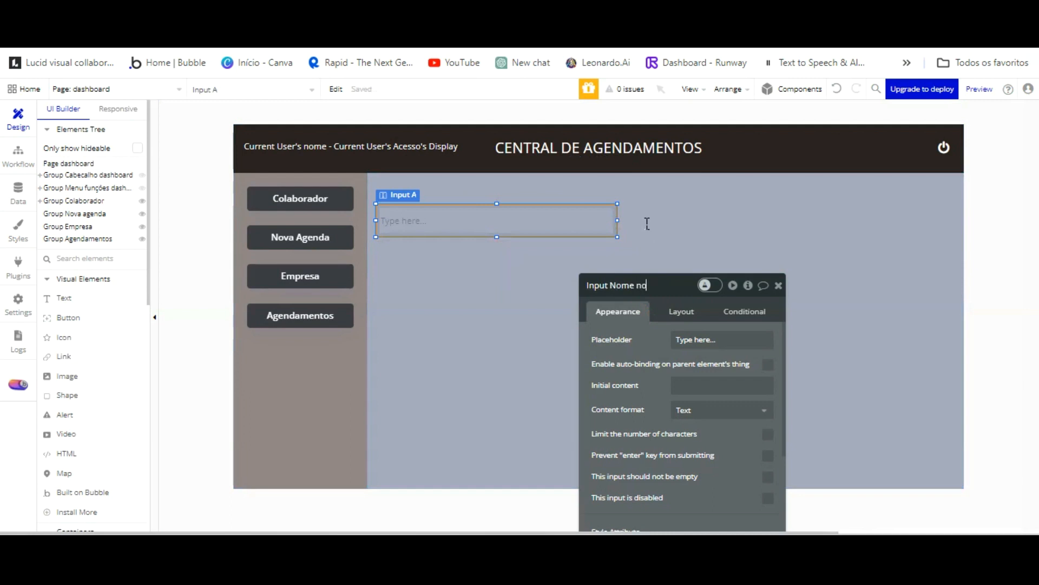
type("Nome novo colaborador")
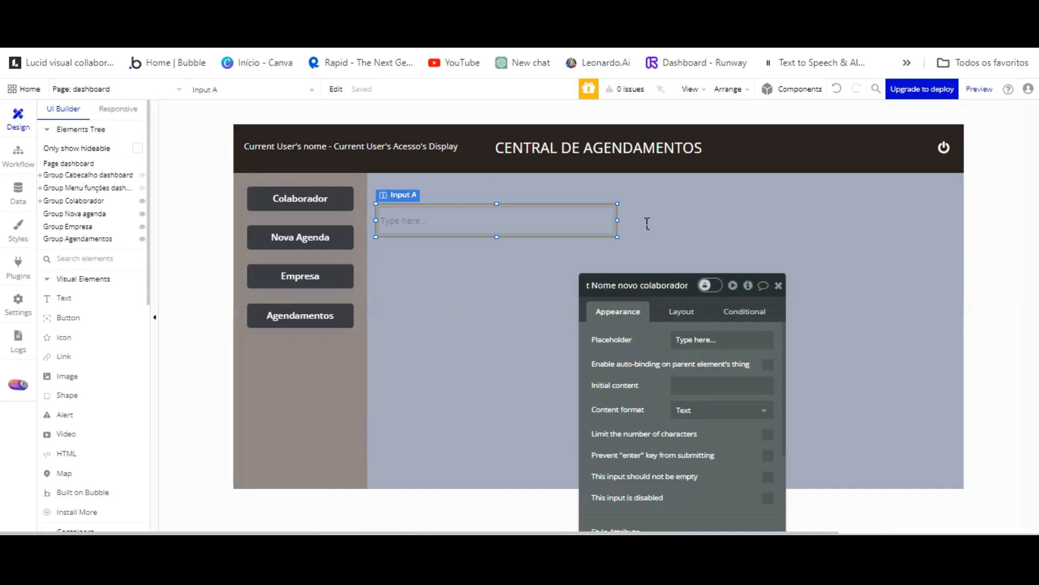
left_click_drag(673, 340, 708, 340)
Set the Nome input's height to 40 and width to 350.
left_click(682, 311)
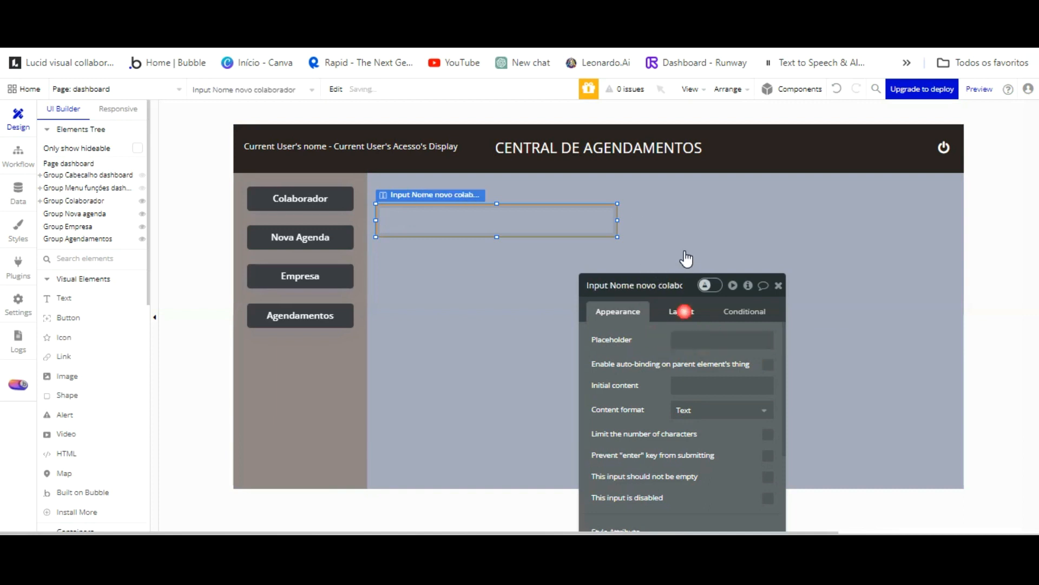
type("40")
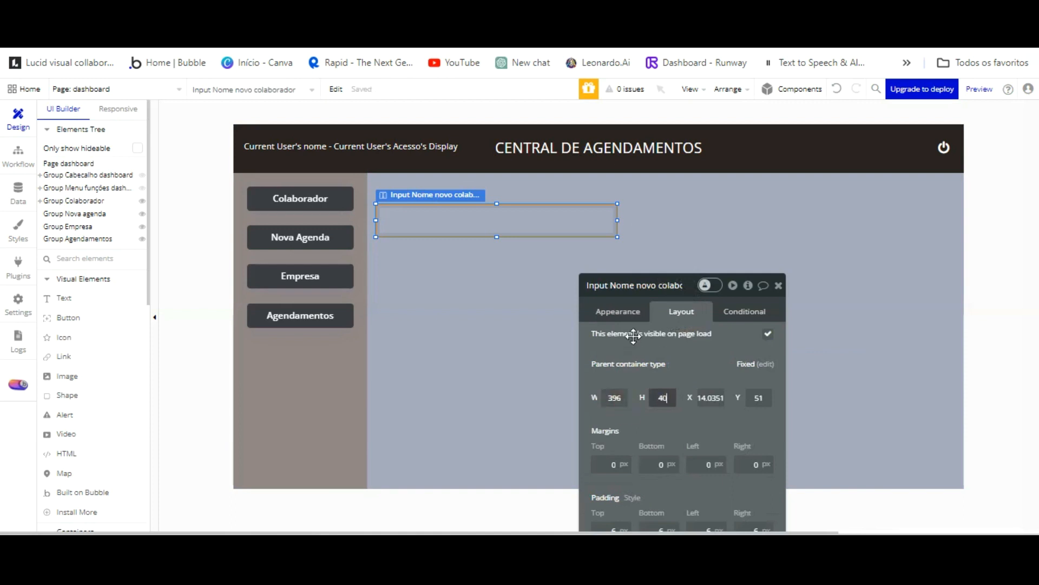
key("Return")
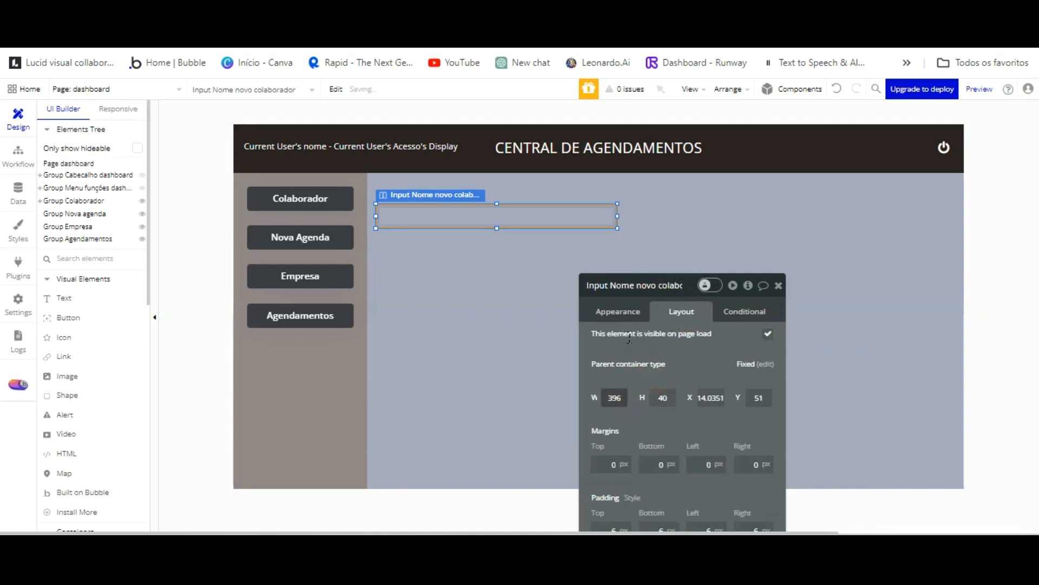
type("350")
key("Return")
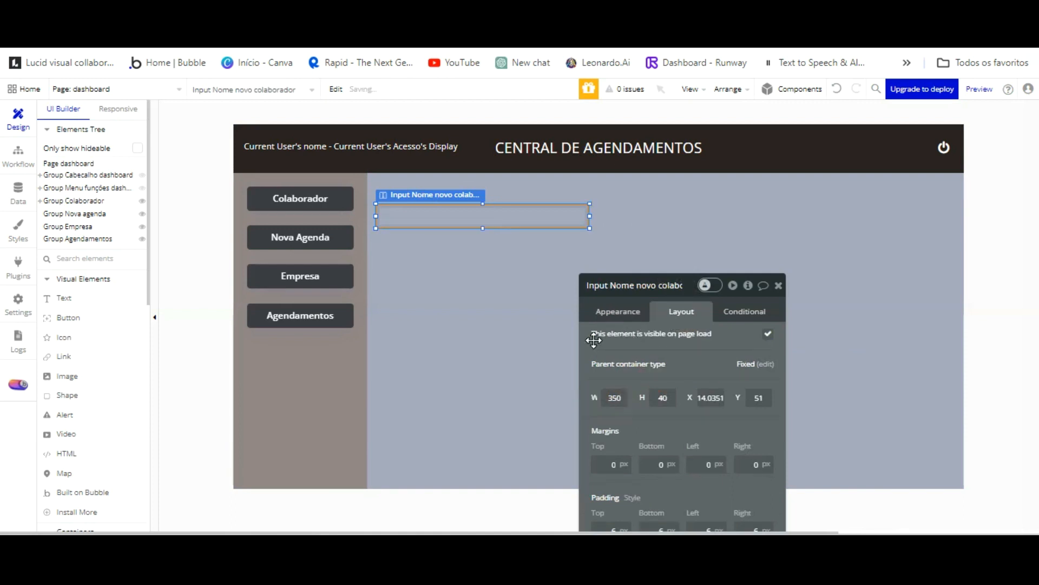
left_click_drag(628, 339, 623, 339)
left_click(610, 397)
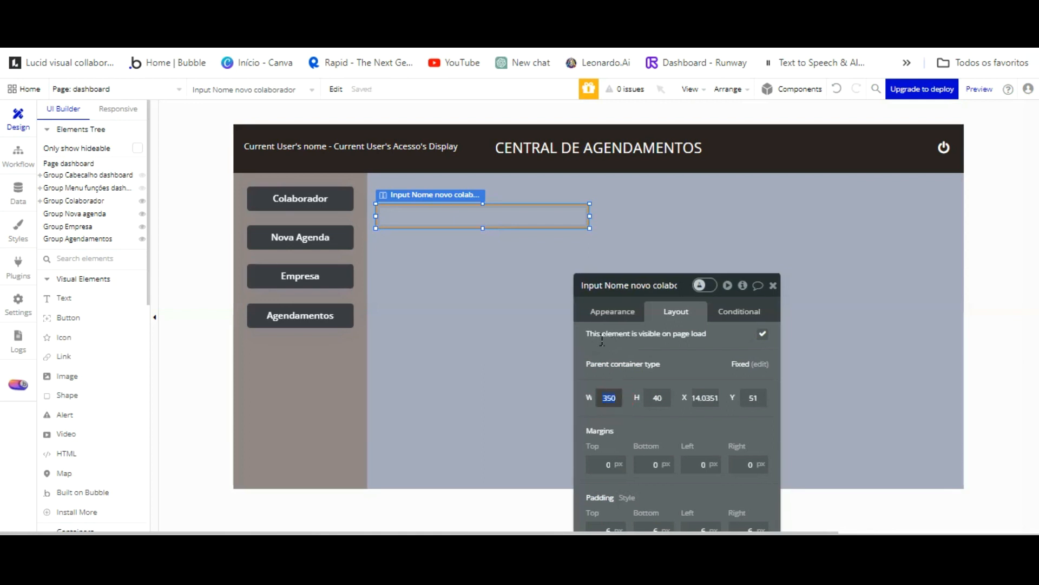
Widen the Nome input to 390 and reposition it within the group.
key("Return")
left_click_drag(453, 216, 492, 144)
left_click(450, 255)
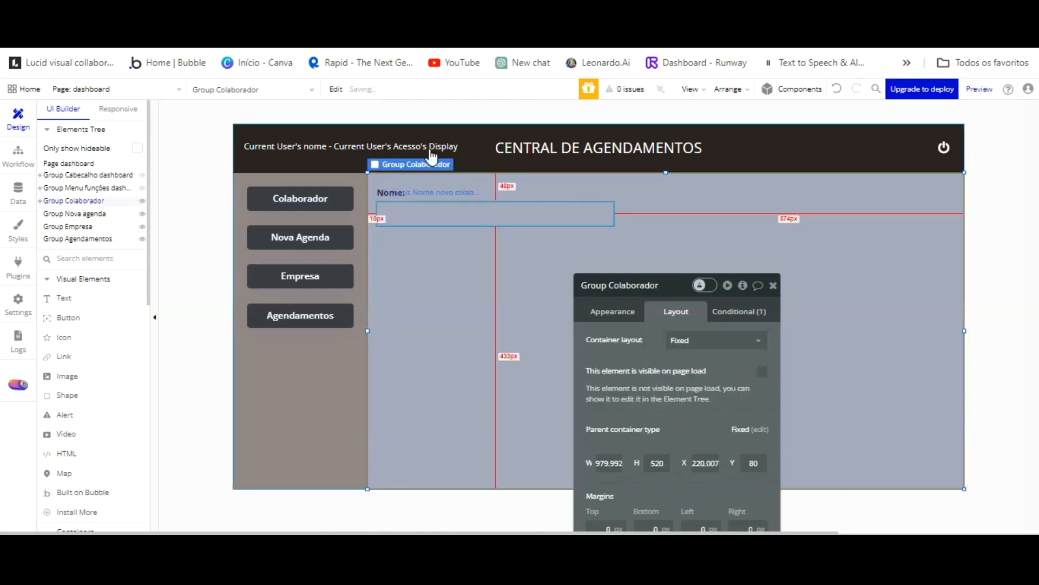
left_click(417, 213)
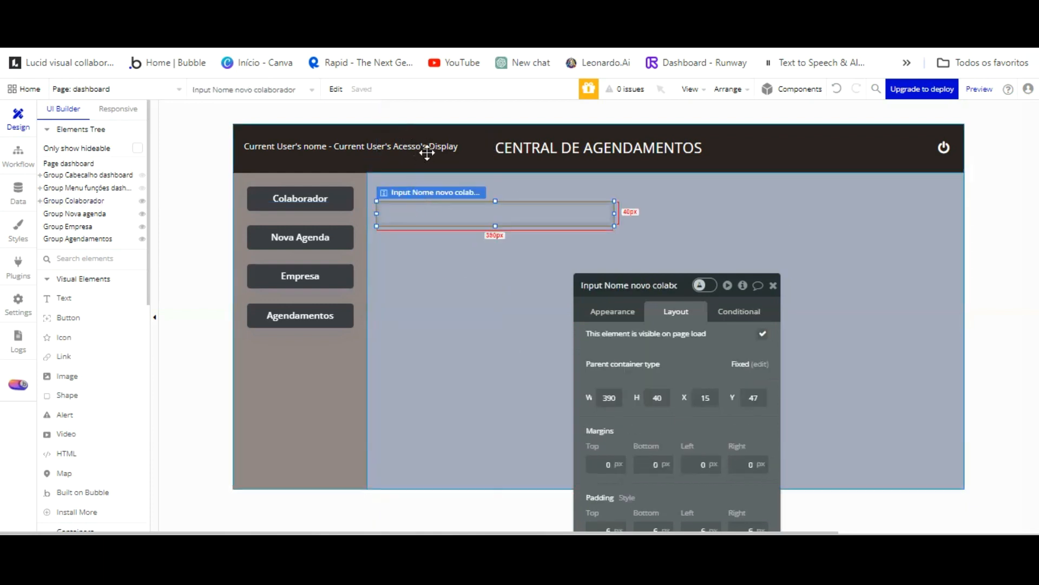
left_click(415, 194)
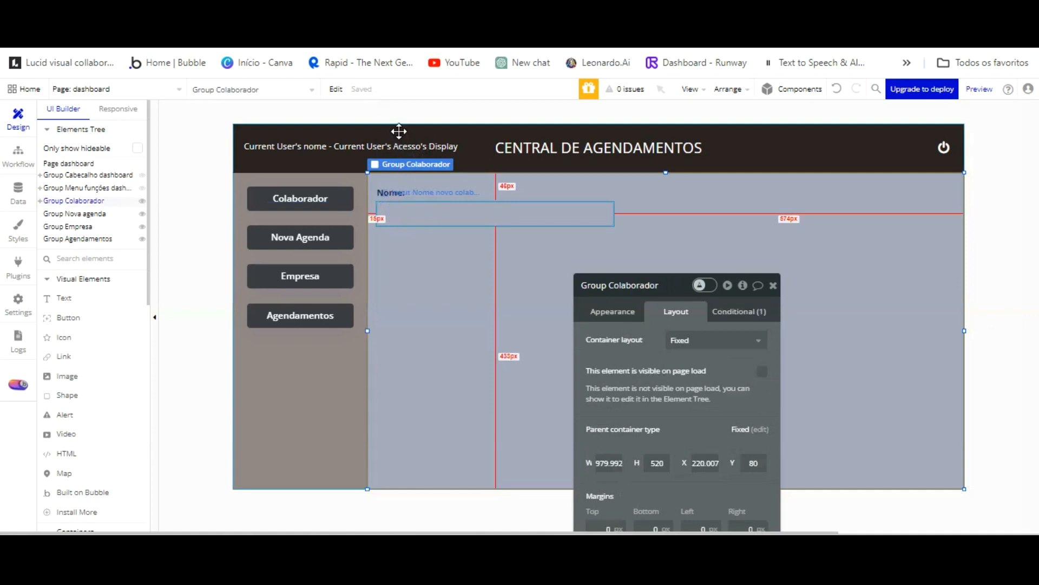
left_click(399, 212)
Shorten the Nome: label to height 27 and nudge it right.
left_click(399, 193)
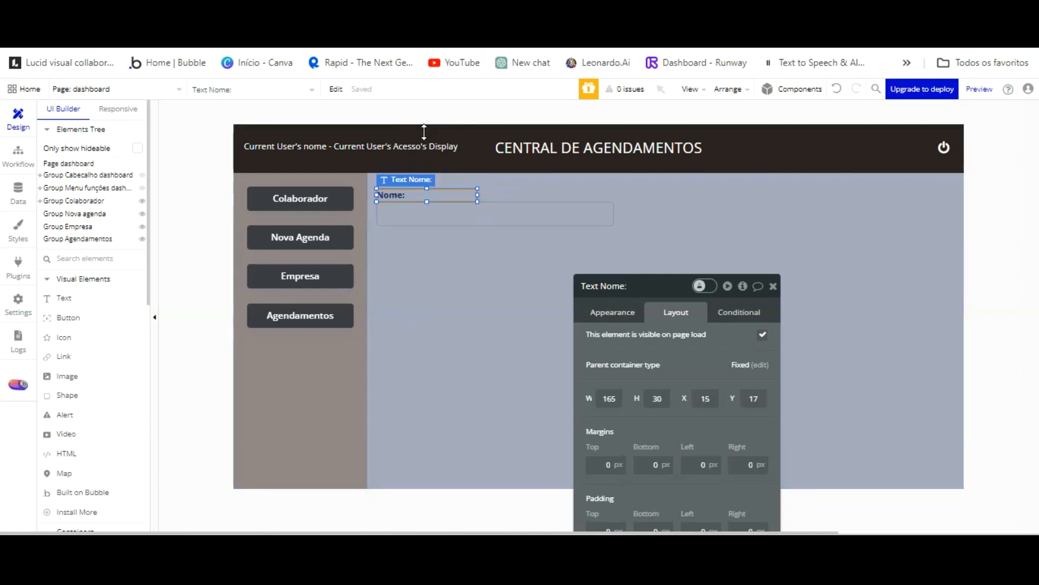
left_click_drag(426, 183, 427, 185)
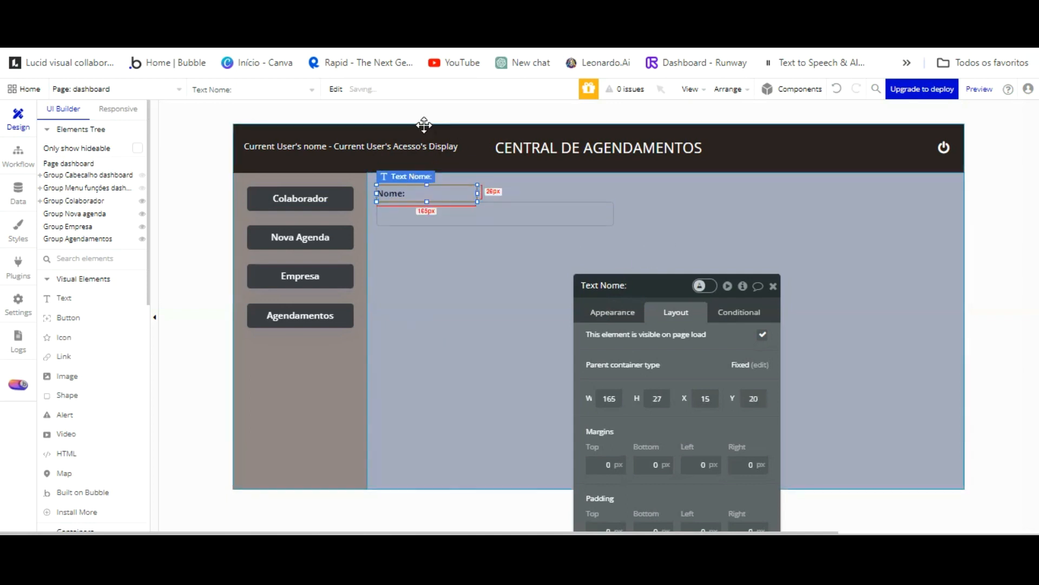
key("Right")
key("Right")
key("Right")
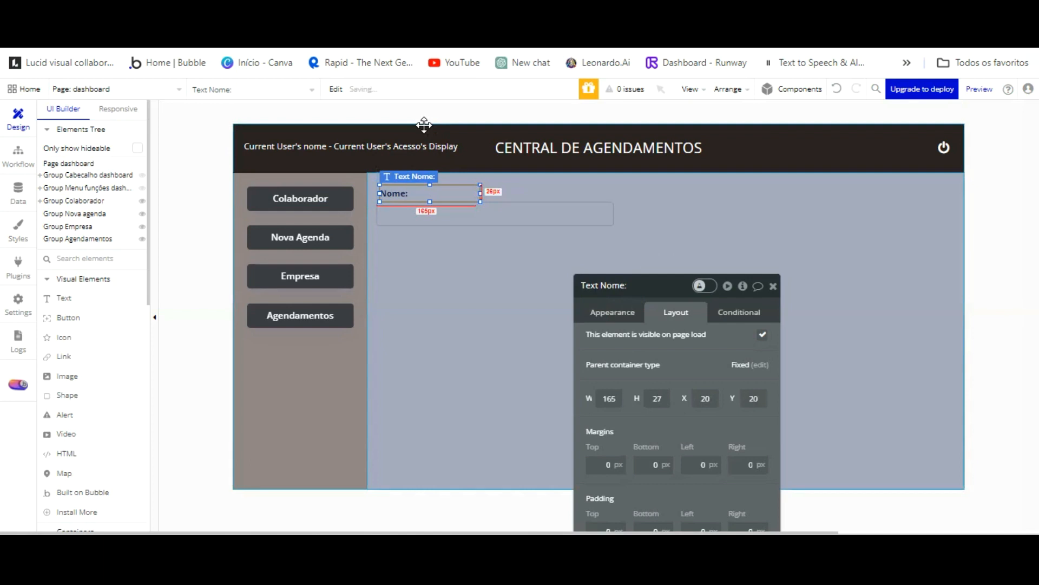
Set the Nome input's style to None (Custom) with a flat white #FFFFFF background.
left_click(458, 238)
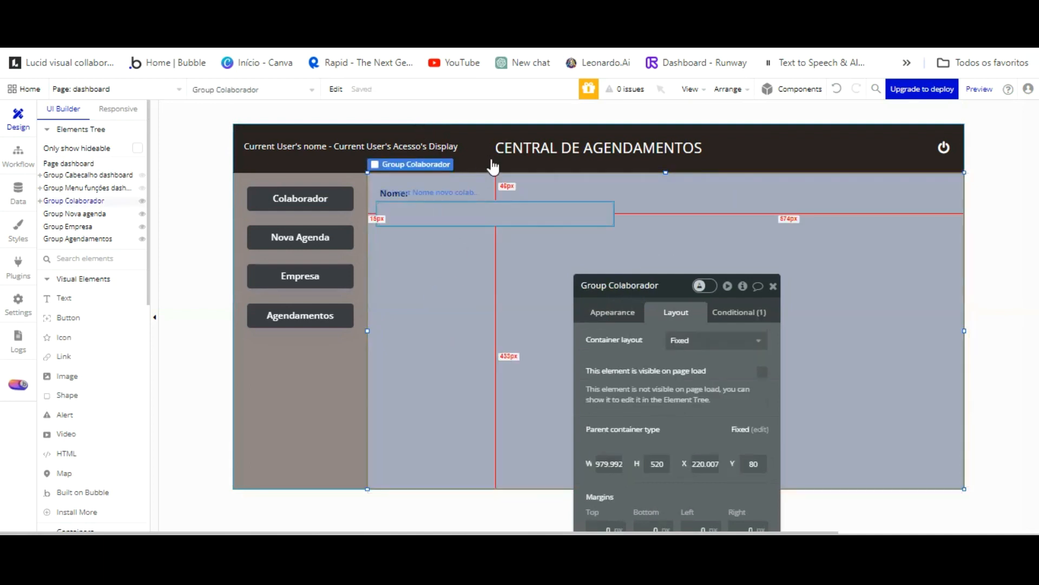
left_click(609, 210)
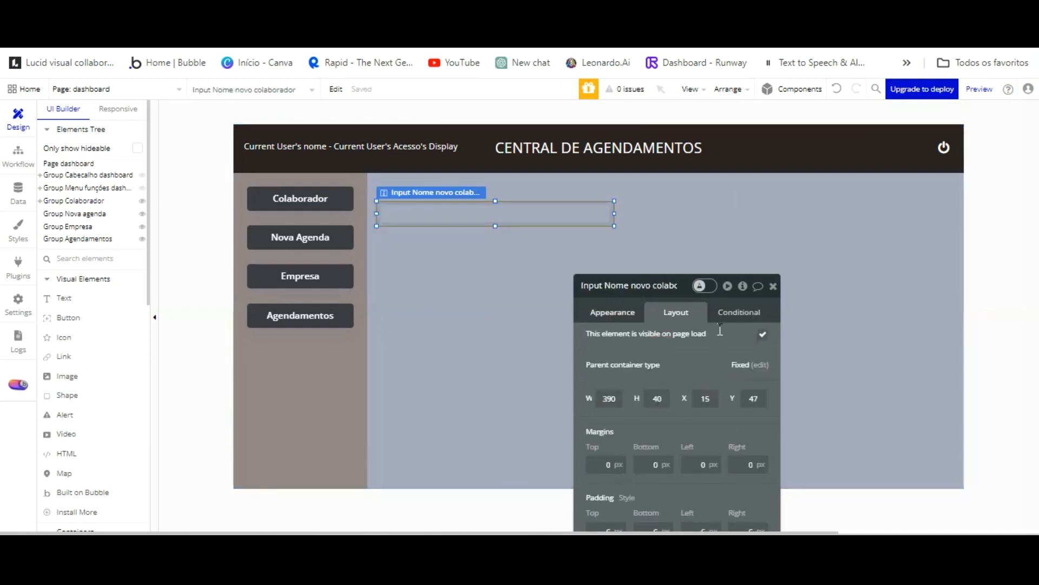
left_click(617, 313)
scroll(724, 367, "down", 2)
left_click(750, 414)
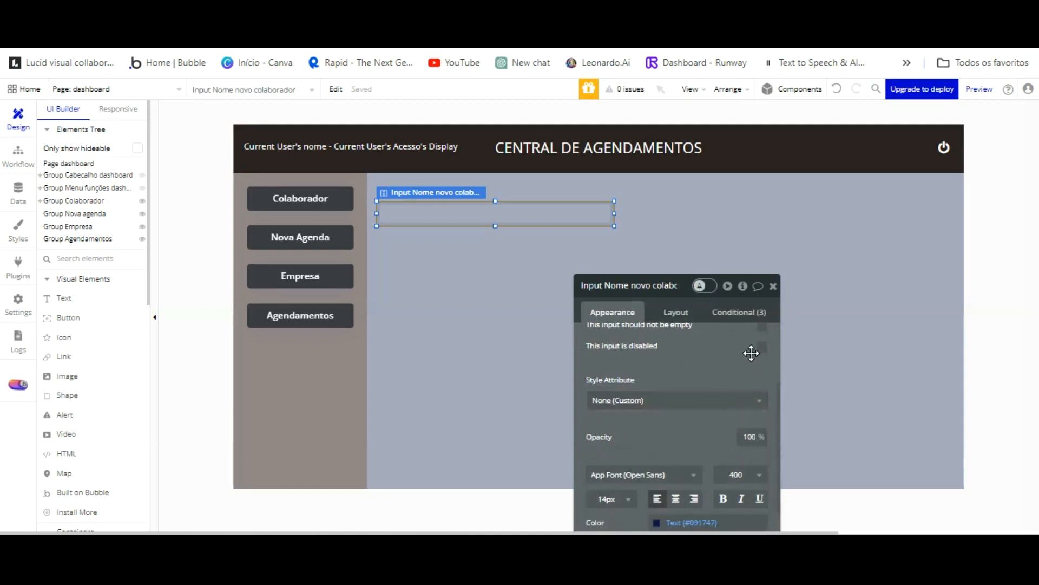
scroll(686, 327, "down", 3)
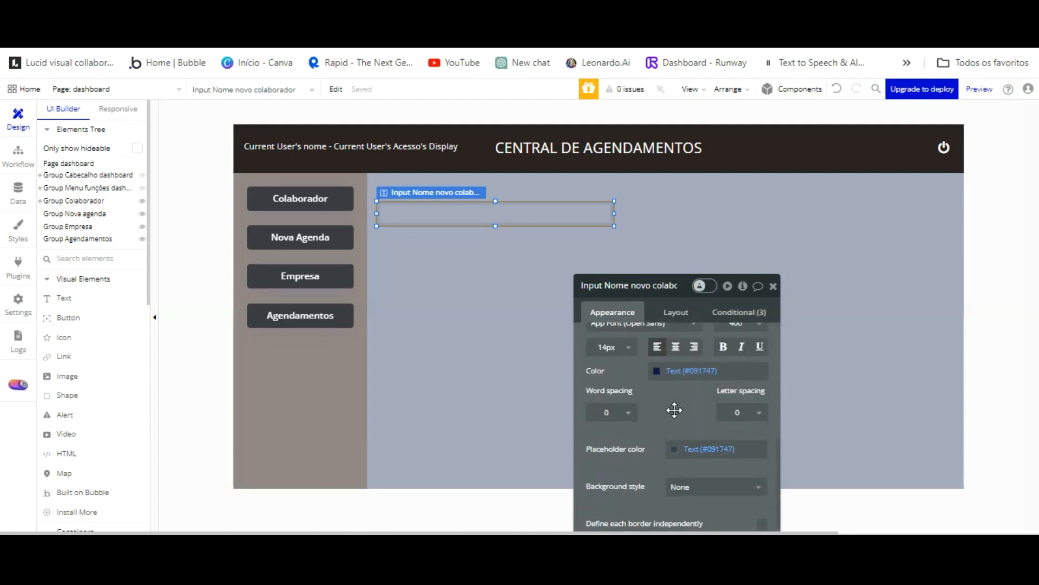
left_click(704, 487)
left_click(686, 496)
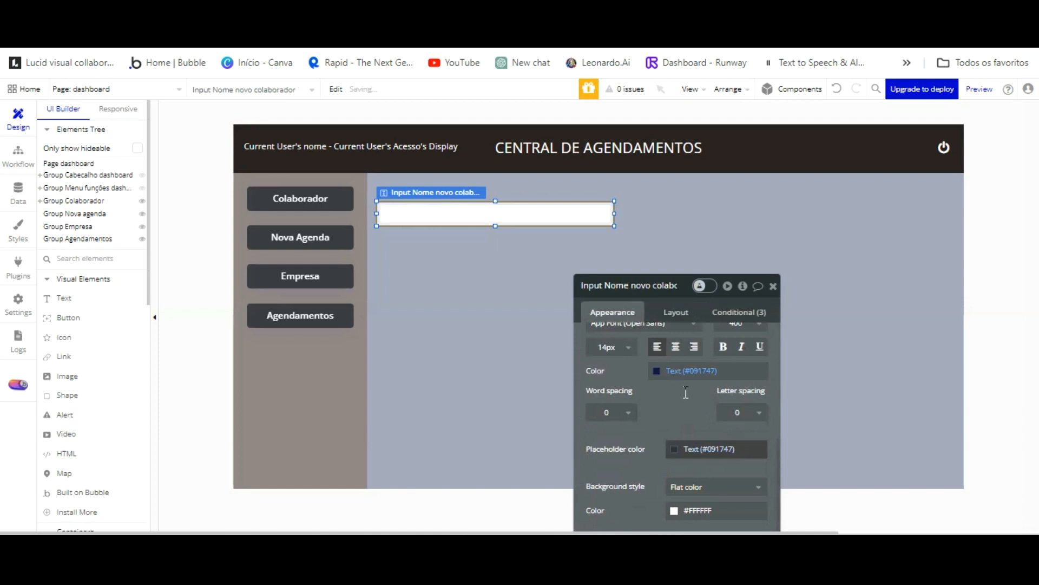
Select the Nome: label and the Nome input together.
left_click(505, 287)
left_click(490, 216)
left_click(406, 185)
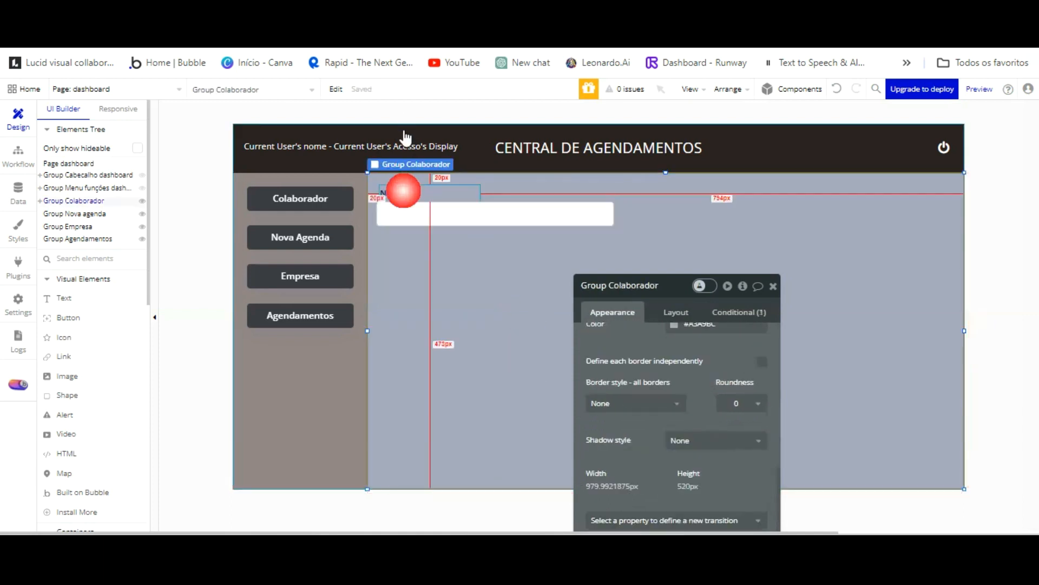
left_click(399, 187)
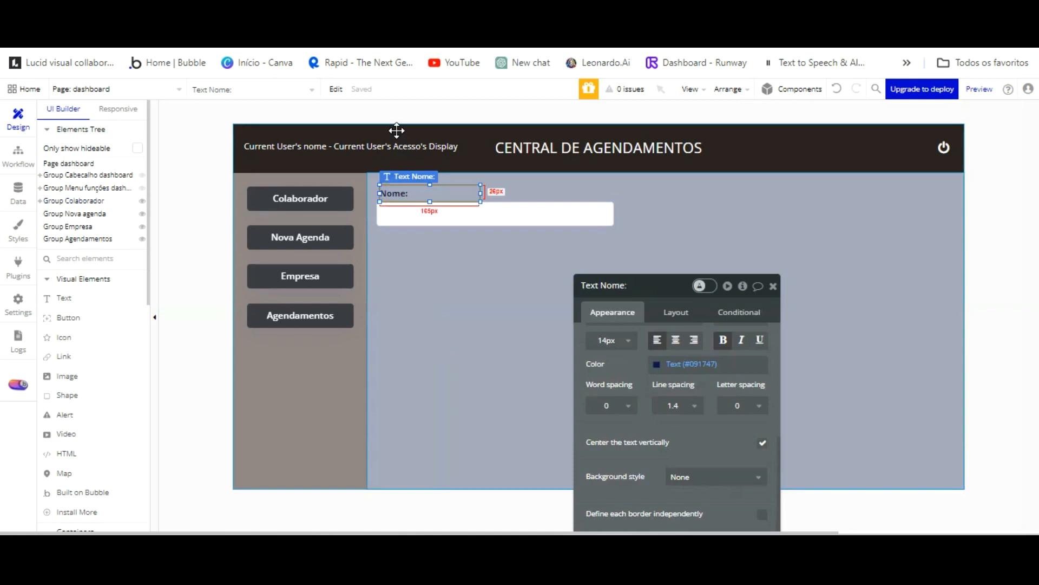
left_click(406, 209, "shift")
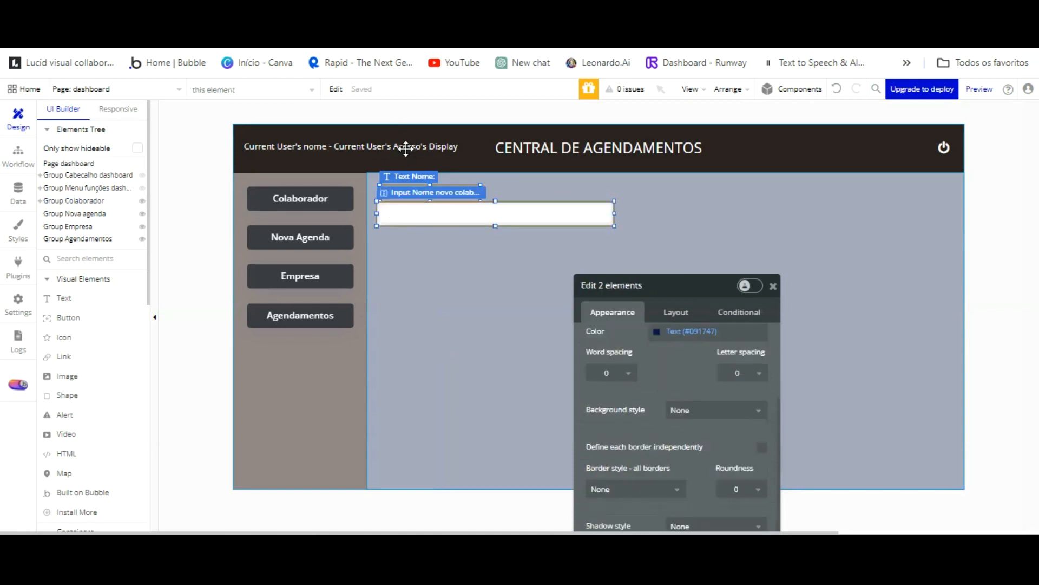
Paste a copy of the Nome: label and input to the right and relabel it 'Apelido'.
key("ctrl+v")
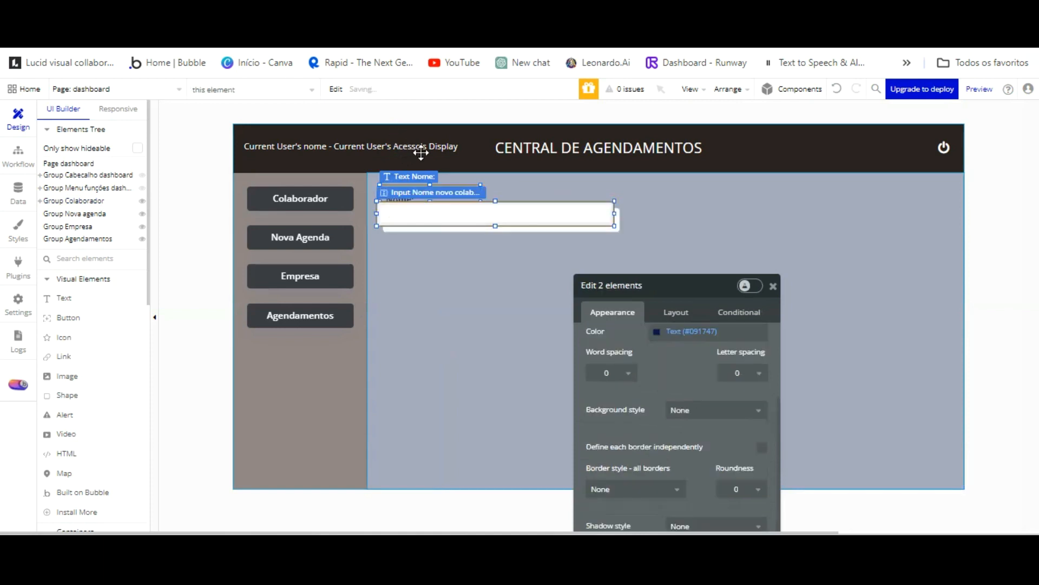
left_click_drag(542, 163, 832, 155)
left_click_drag(414, 145, 715, 131)
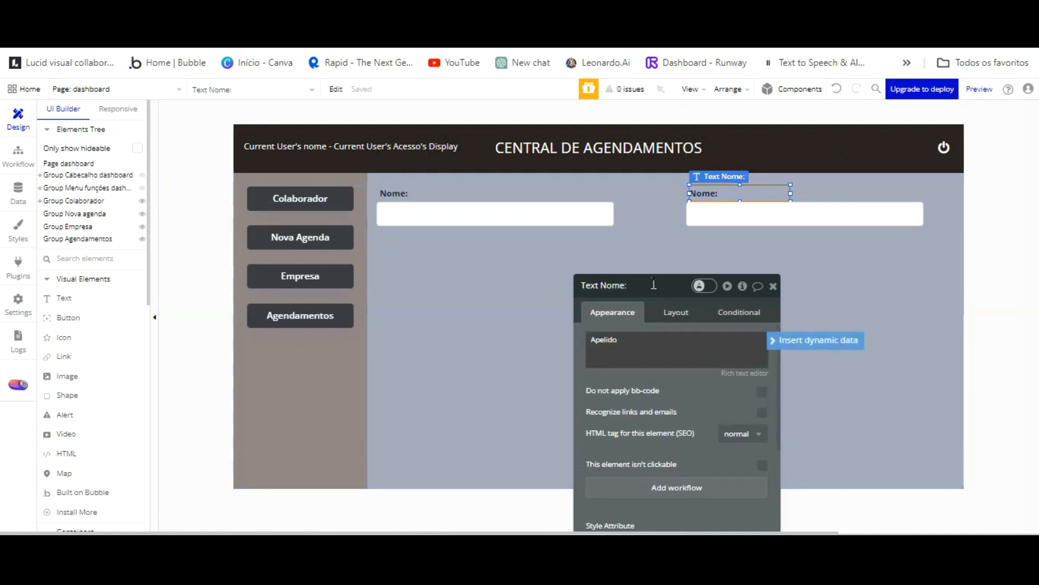
key("Return")
Rename the right input to 'Input Apelido novo colaborador'.
left_click(730, 212)
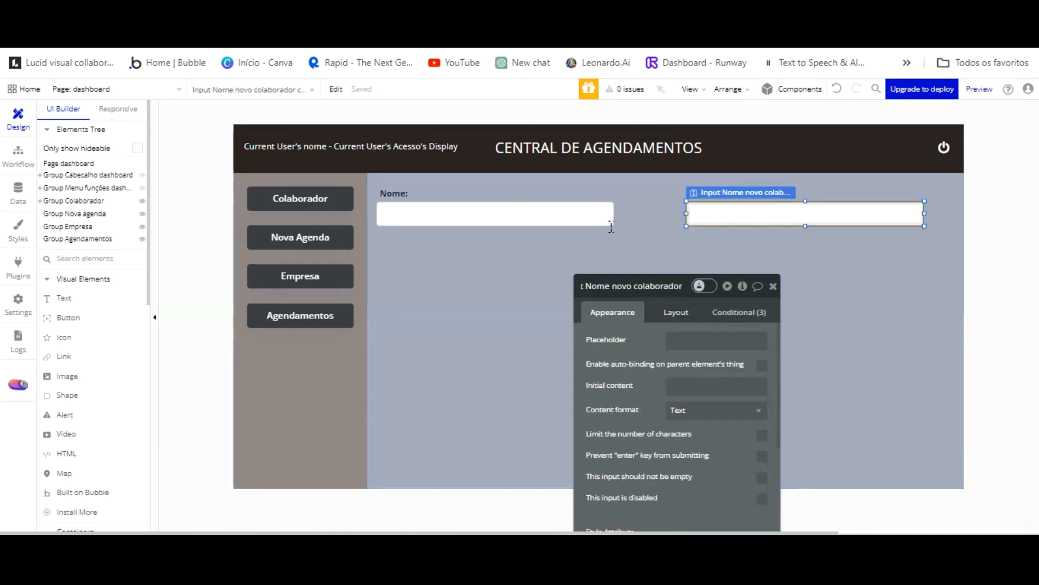
type("Apelid")
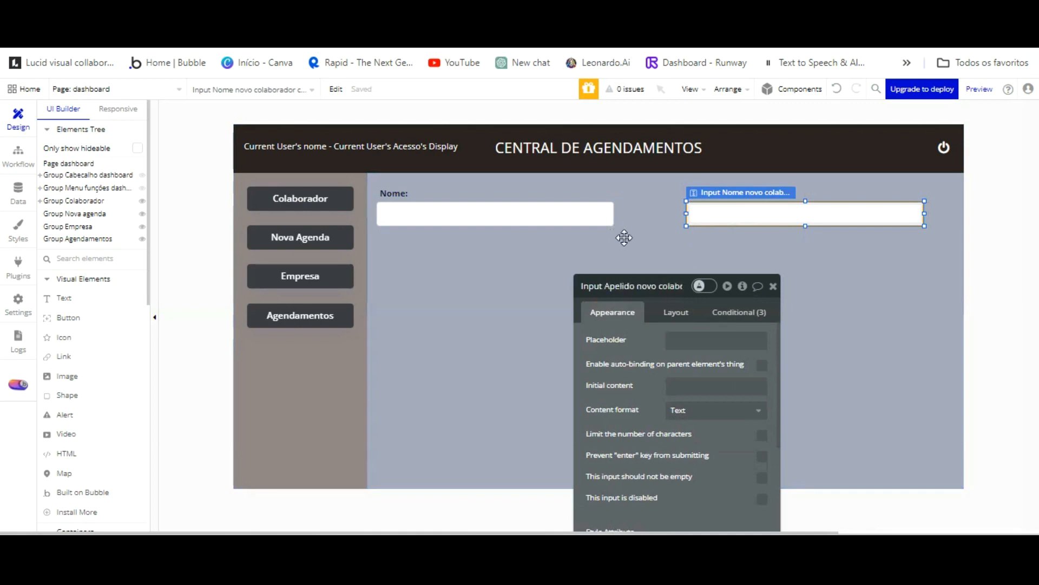
left_click(657, 194)
Set both the Nome and Apelido inputs to 420 px wide.
left_click(600, 214)
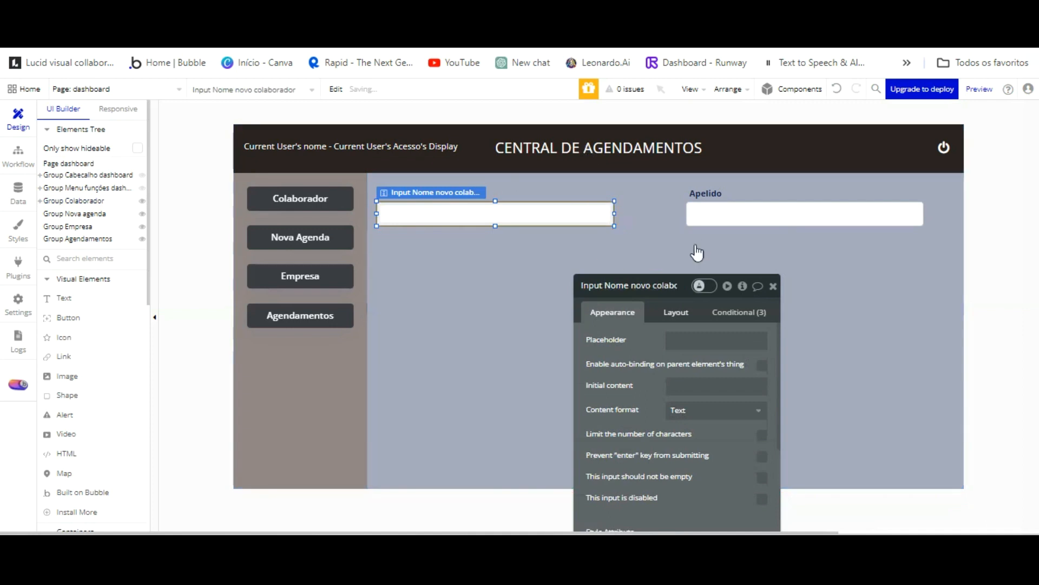
left_click(676, 313)
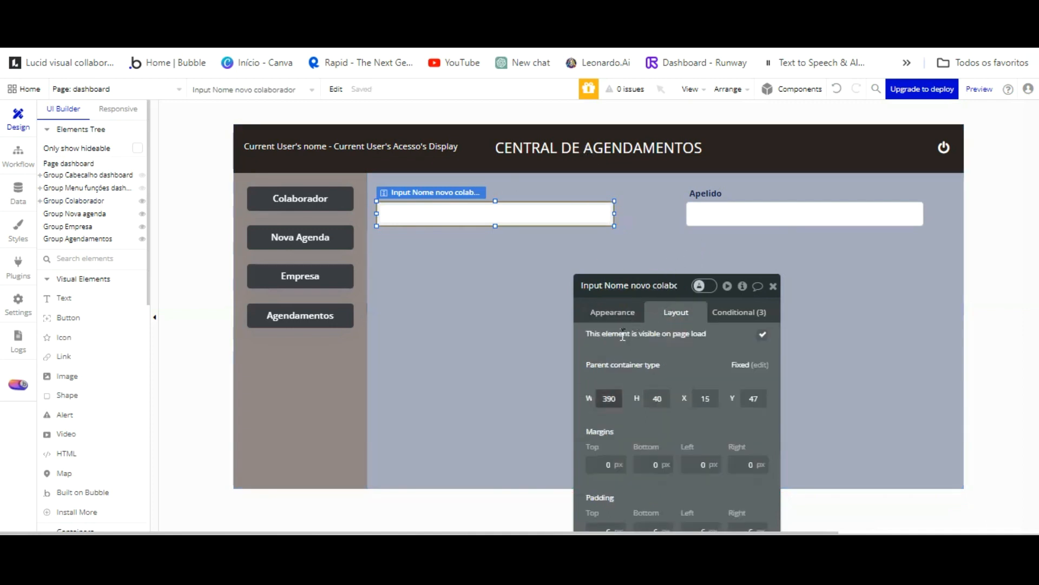
left_click_drag(619, 399, 564, 399)
type("420")
key("Return")
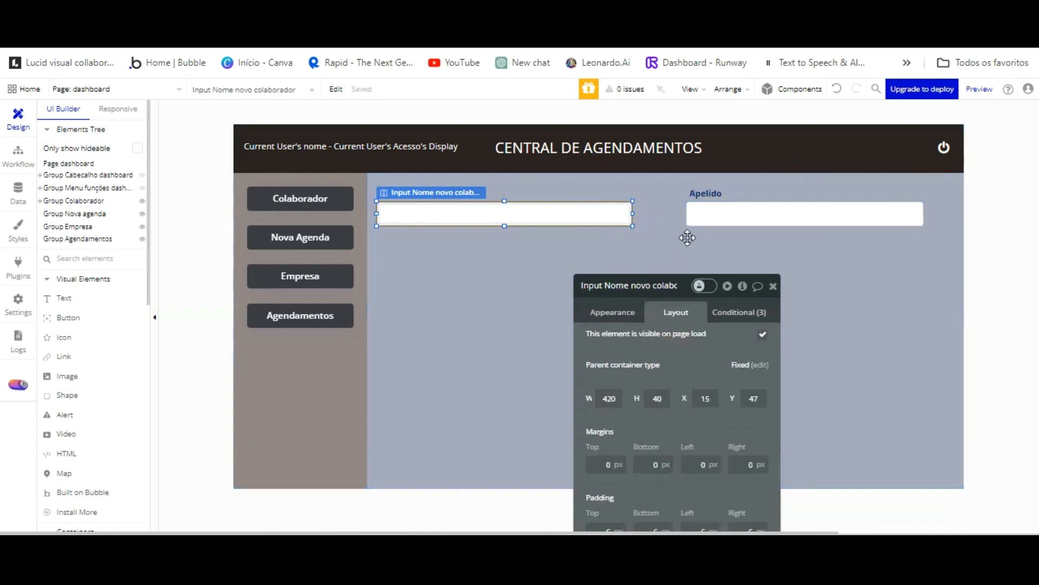
left_click(713, 198)
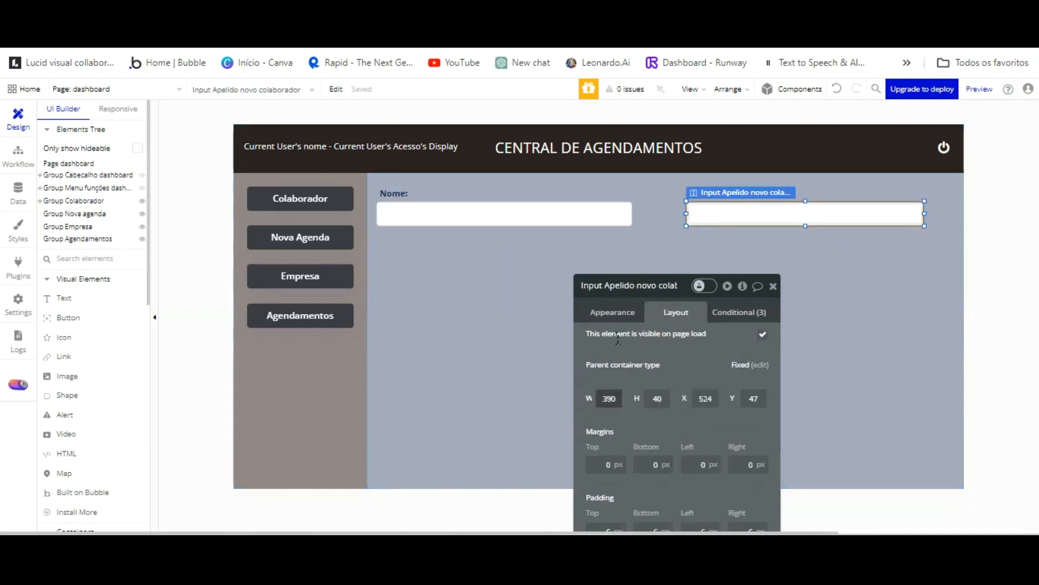
type("420")
key("Return")
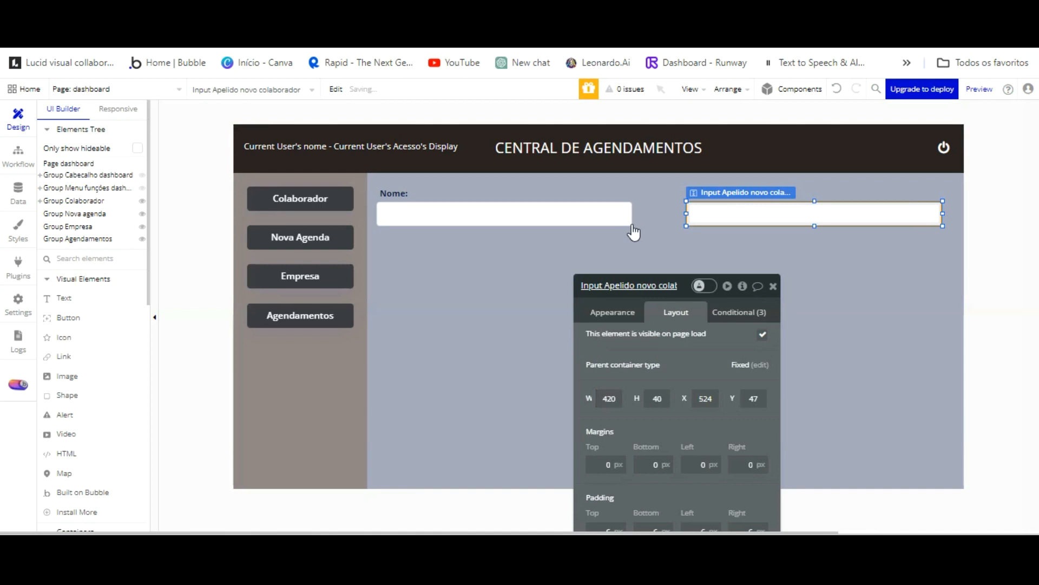
Nudge the Nome input a few pixels right, then select the Nome: label.
left_click(495, 224)
left_click(494, 222)
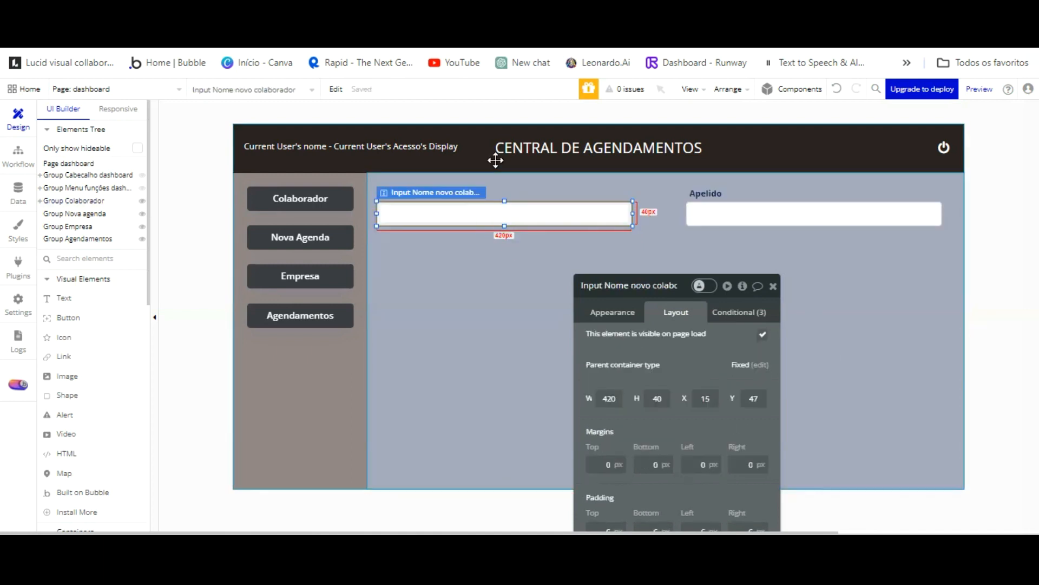
key("Right")
key("Right")
key("Right")
key("Right")
key("Right")
key("Right")
key("Right")
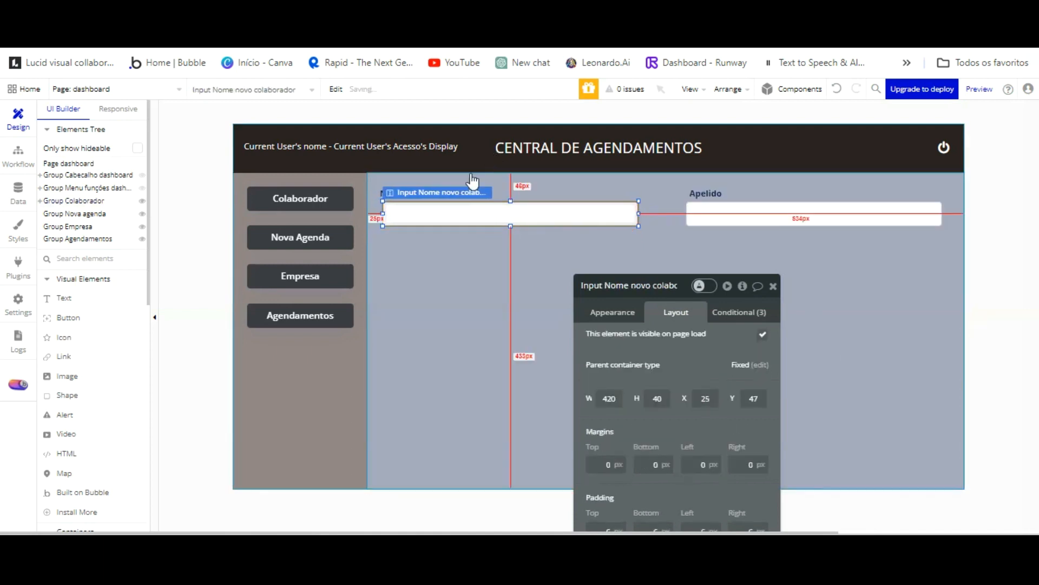
key("Right")
left_click(435, 260)
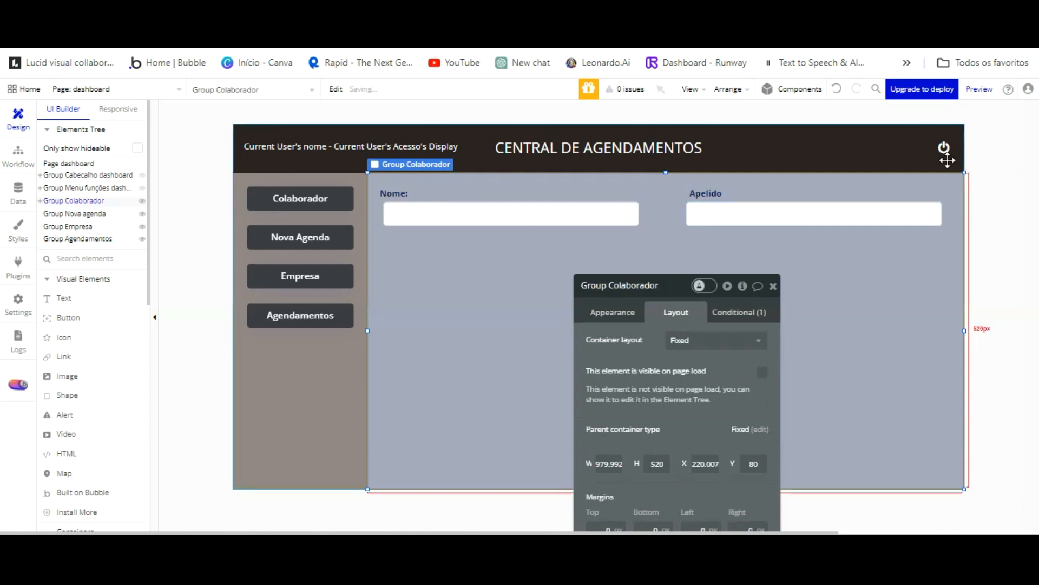
left_click(490, 221)
key("Right")
key("Right")
key("Right")
key("Right")
key("Right")
key("Right")
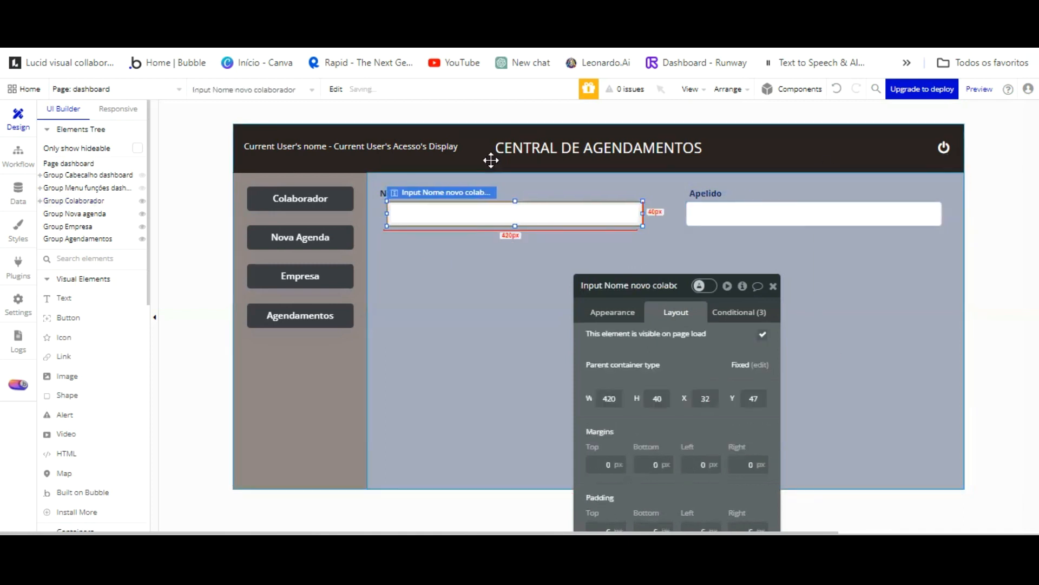
left_click(419, 193)
left_click(394, 194)
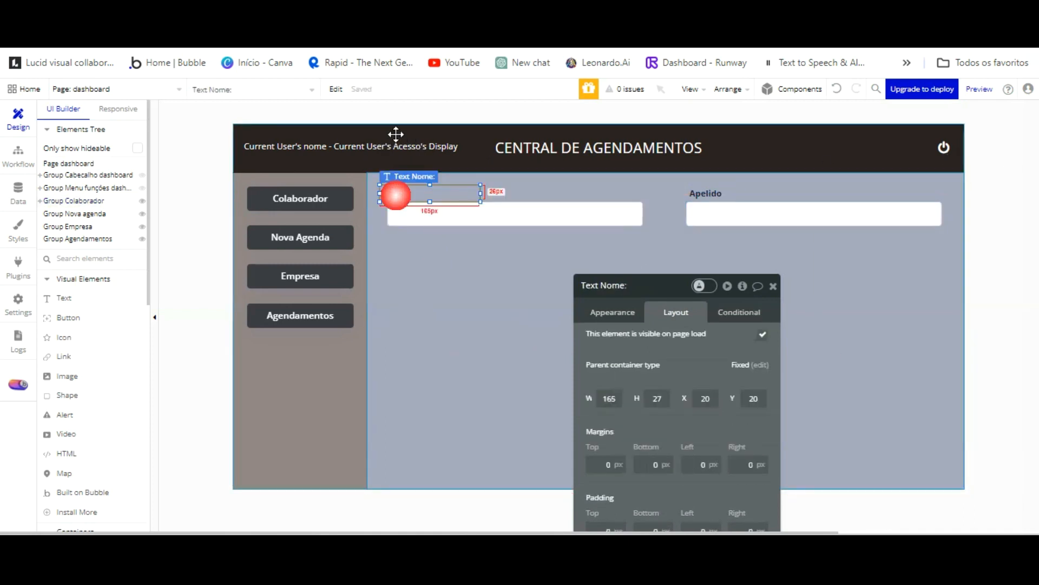
Duplicate the Apelido label and input and place the copy below the Apelido field.
left_click(743, 254)
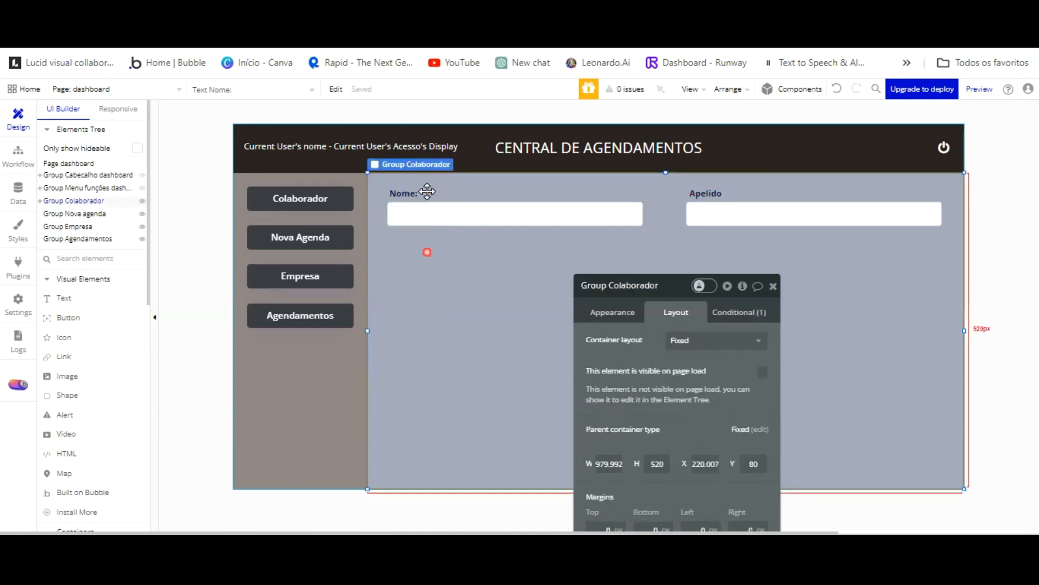
left_click_drag(671, 285, 223, 127)
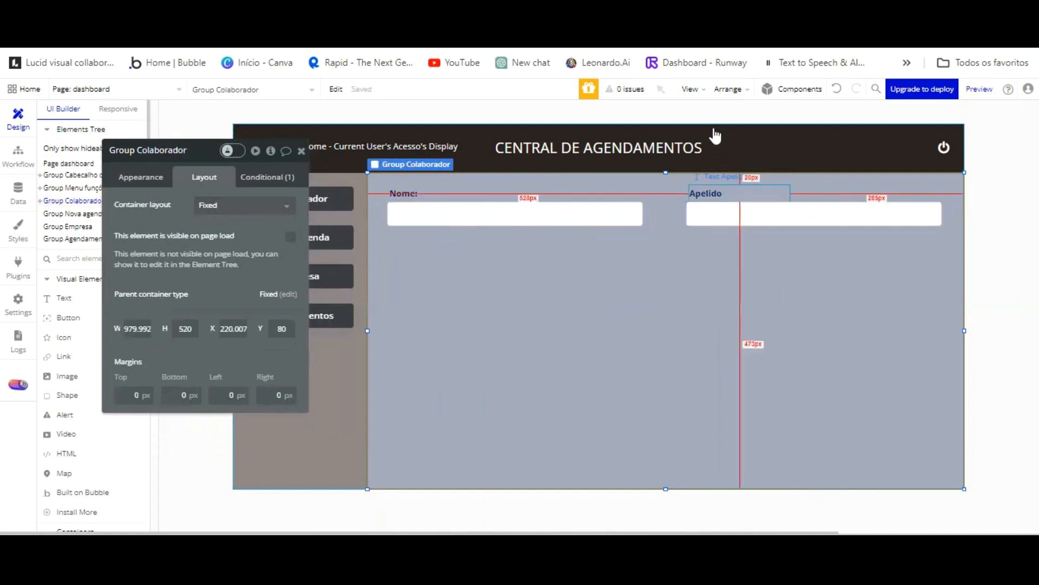
left_click(714, 188)
left_click(726, 214, "shift")
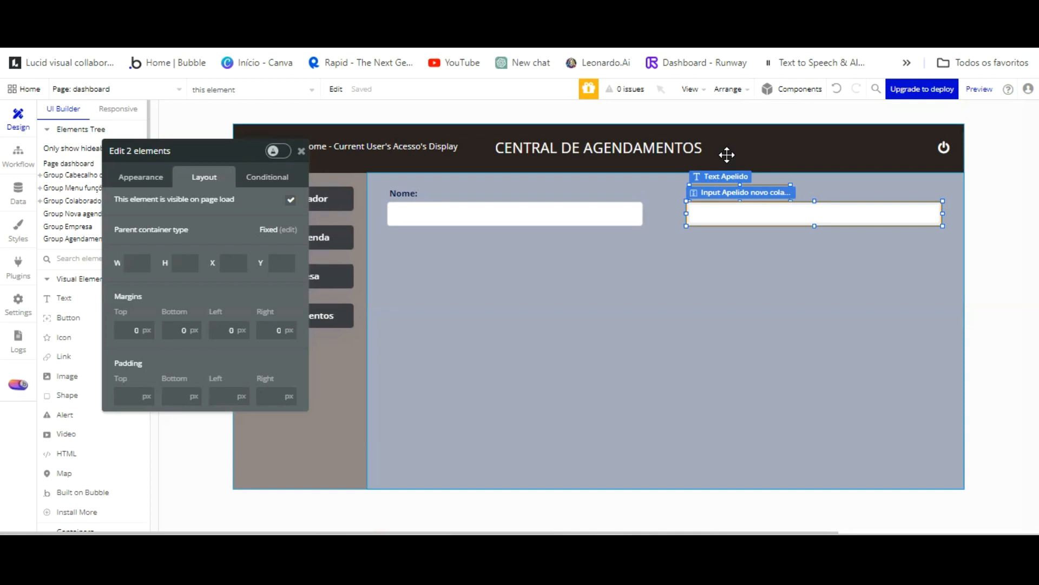
key("ctrl+v")
left_click_drag(727, 155, 722, 263)
left_click(724, 198)
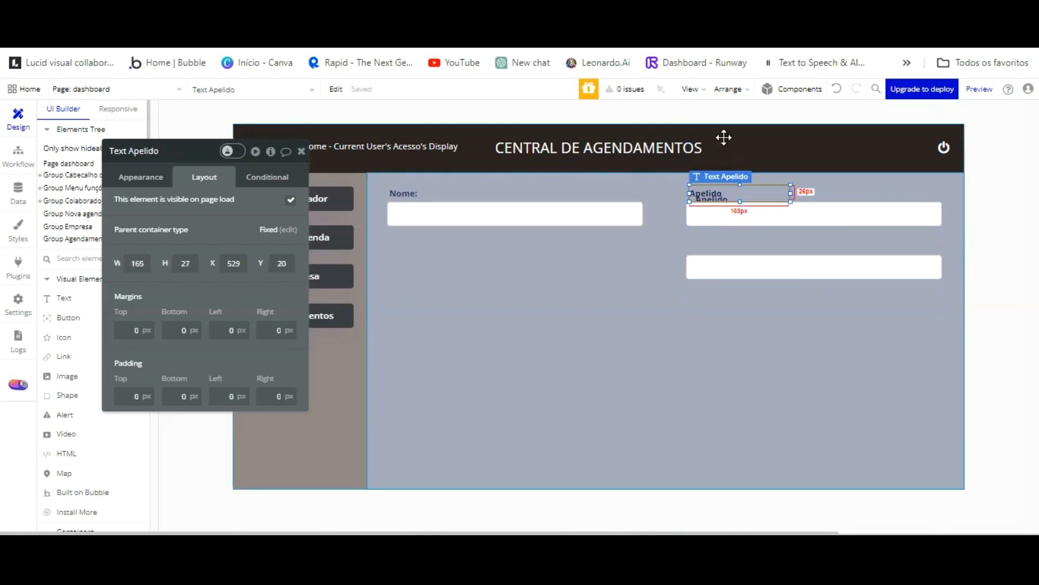
left_click(718, 204)
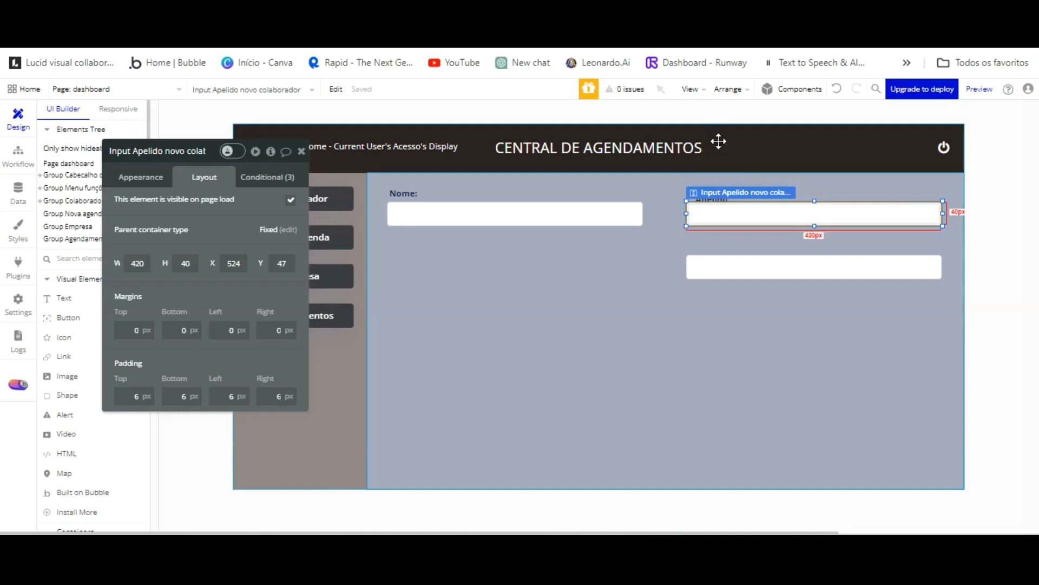
left_click(719, 200)
left_click_drag(718, 139, 623, 134)
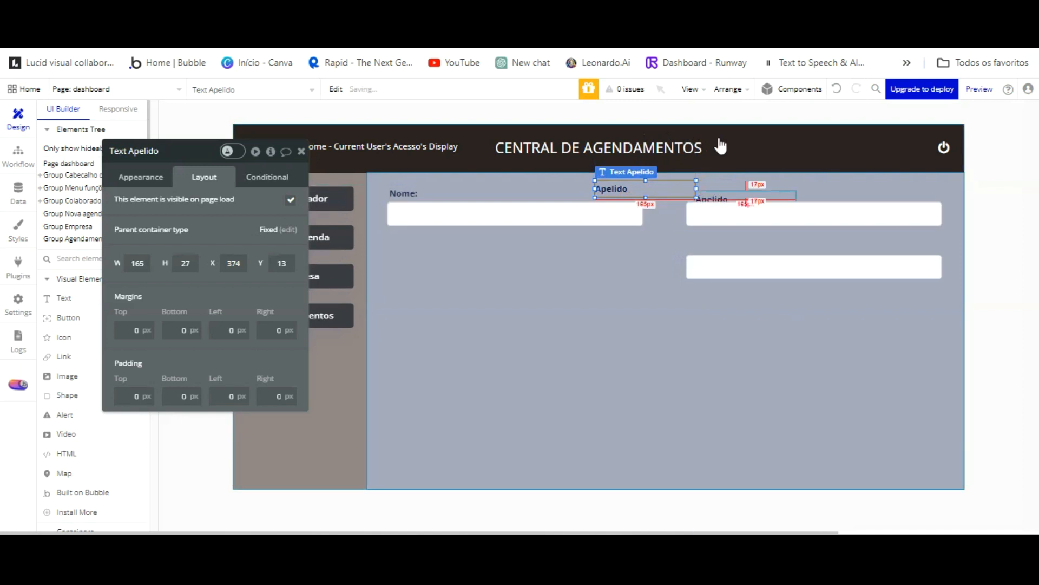
left_click_drag(719, 138, 719, 213)
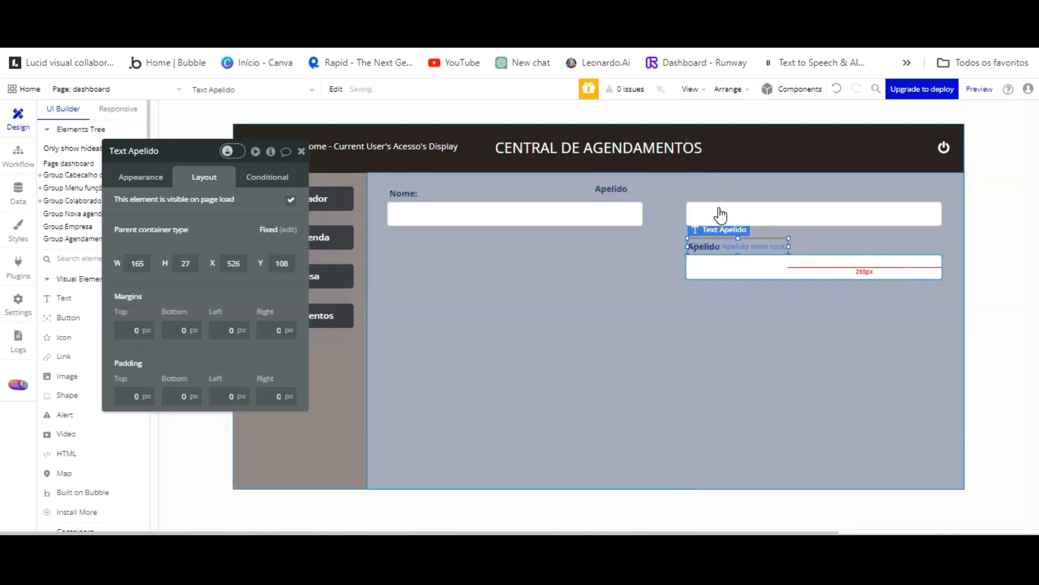
Change the copied label to 'Email:' and rename its input 'Input Email novo colaborador'.
double_click(708, 247)
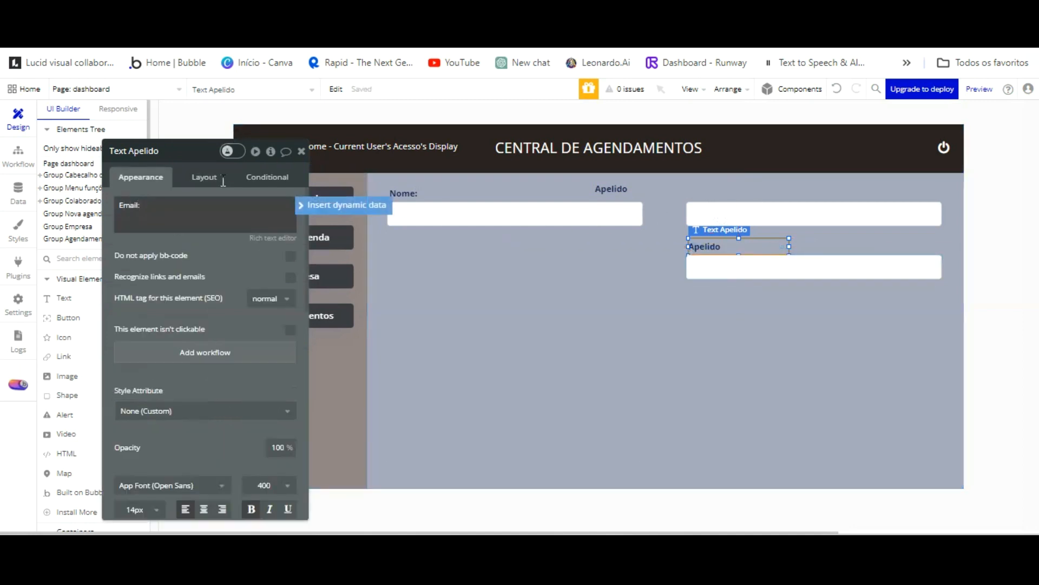
left_click(560, 329)
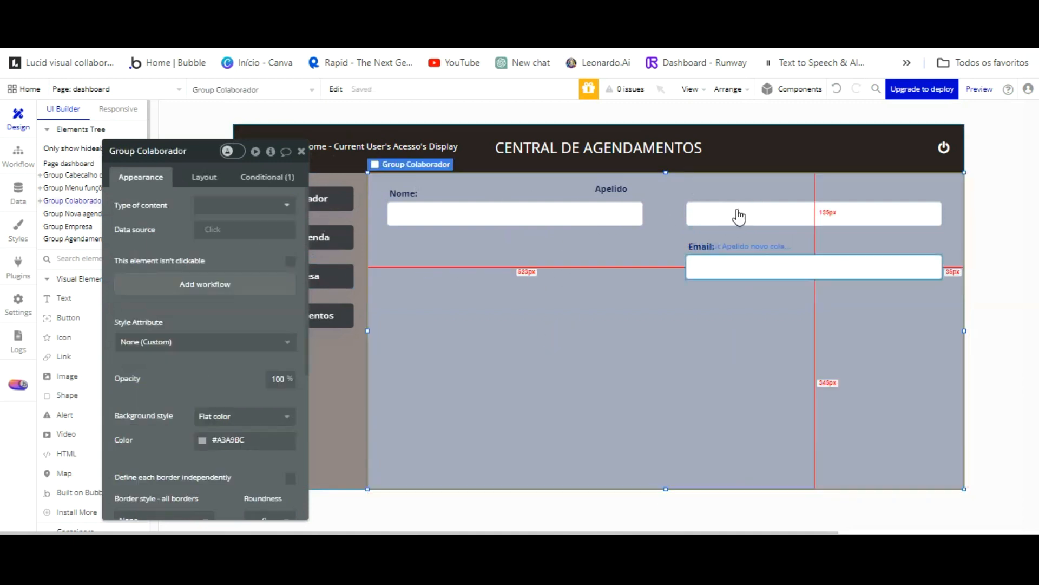
left_click(738, 266)
left_click(176, 154)
key("BackSpace")
key("BackSpace")
key("BackSpace")
key("BackSpace")
key("BackSpace")
left_click(138, 151)
key("BackSpace")
key("BackSpace")
key("BackSpace")
key("BackSpace")
type("Email novo colabor")
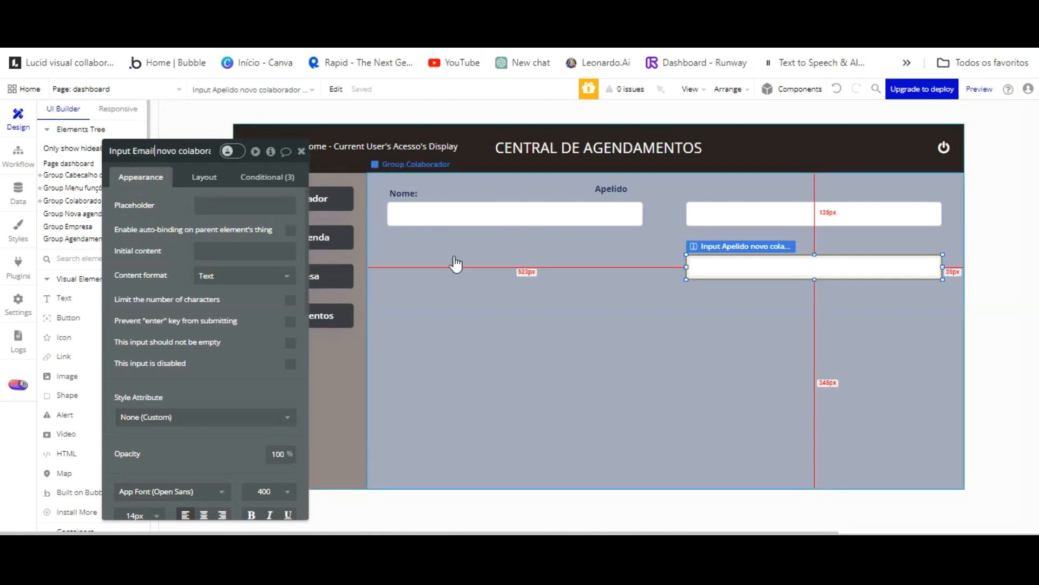
Realign the Apelido label above the right input, nudging it left.
left_click(590, 321)
left_click_drag(612, 132, 710, 131)
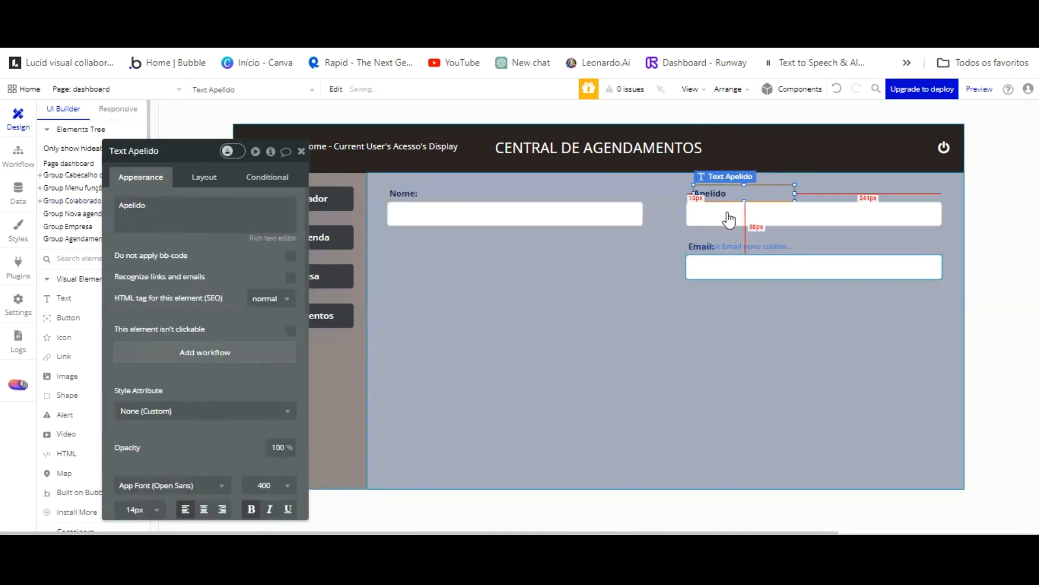
key("shift+Left")
key("Left")
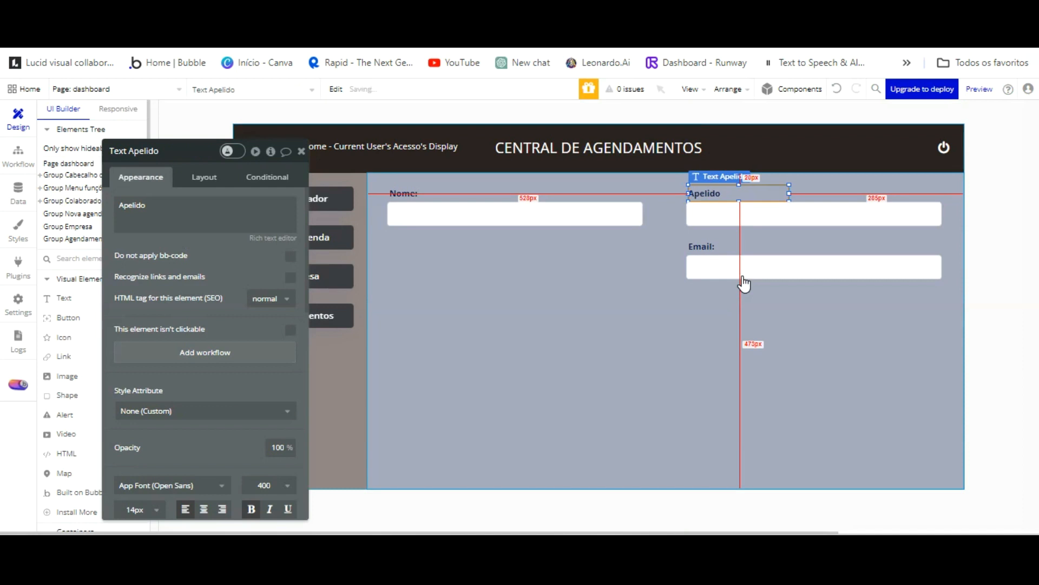
left_click(720, 324)
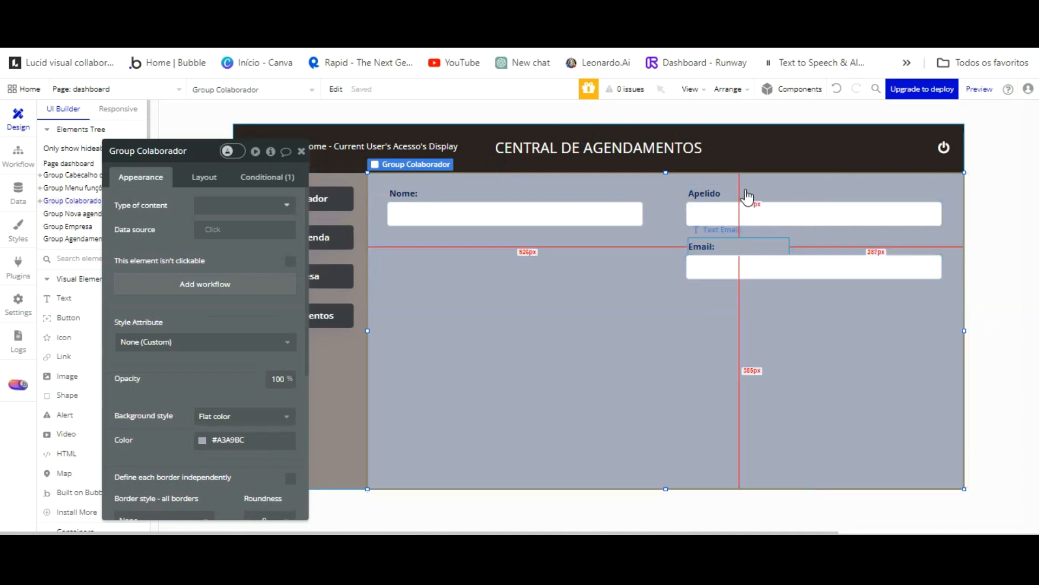
Move the Email: label under the Nome input and change its text to 'Função:'.
left_click(704, 246)
left_click_drag(705, 184, 416, 185)
left_click(209, 209)
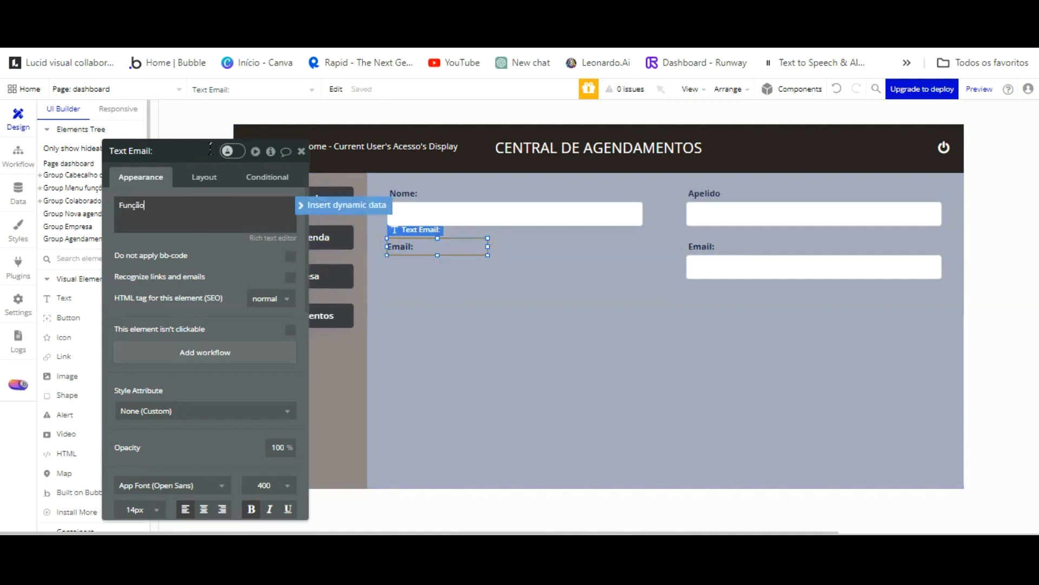
left_click_drag(228, 207, 265, 88)
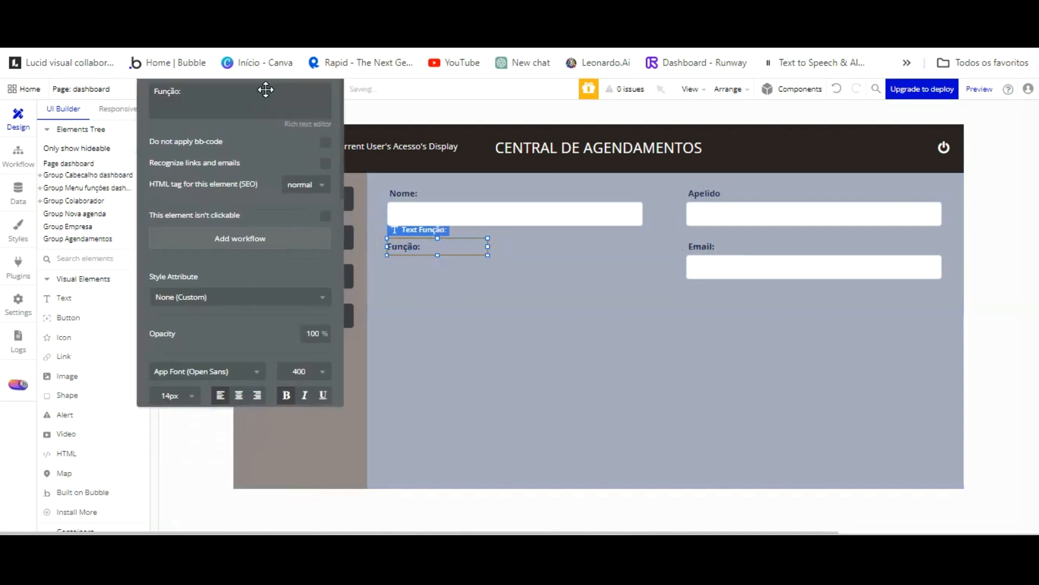
scroll(112, 410, "down", 3)
scroll(112, 410, "down", 4)
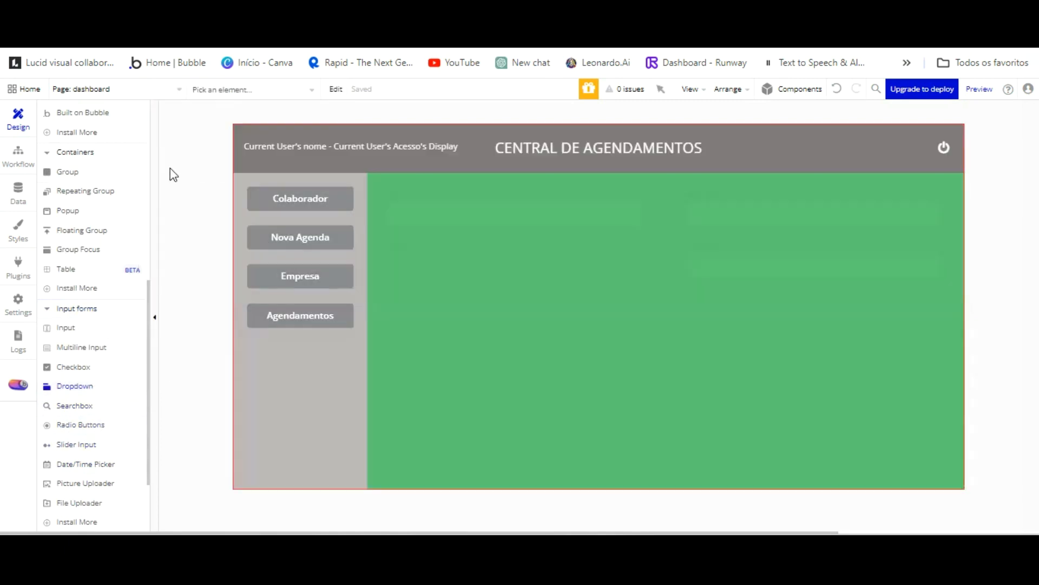
scroll(103, 113, "up", 5)
Draw a new dropdown under the Função: label, checking the Nome input's size.
left_click(107, 136)
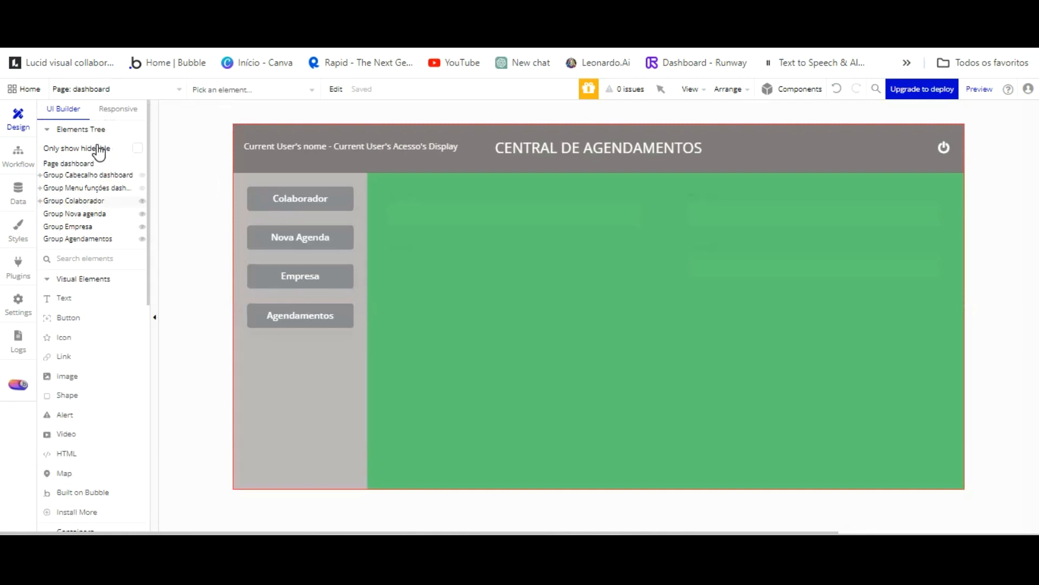
left_click(96, 202)
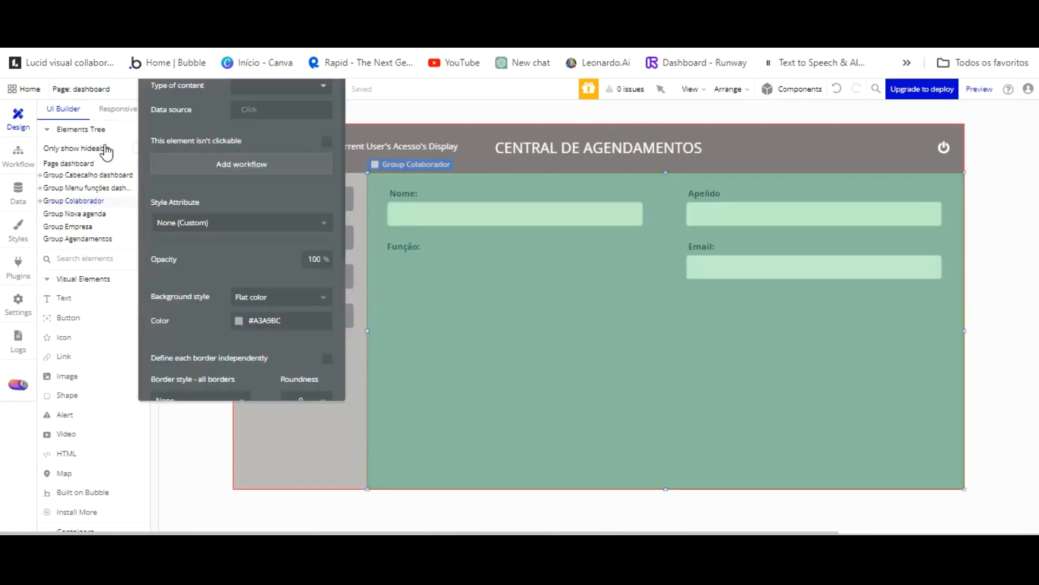
left_click_drag(393, 193, 629, 223)
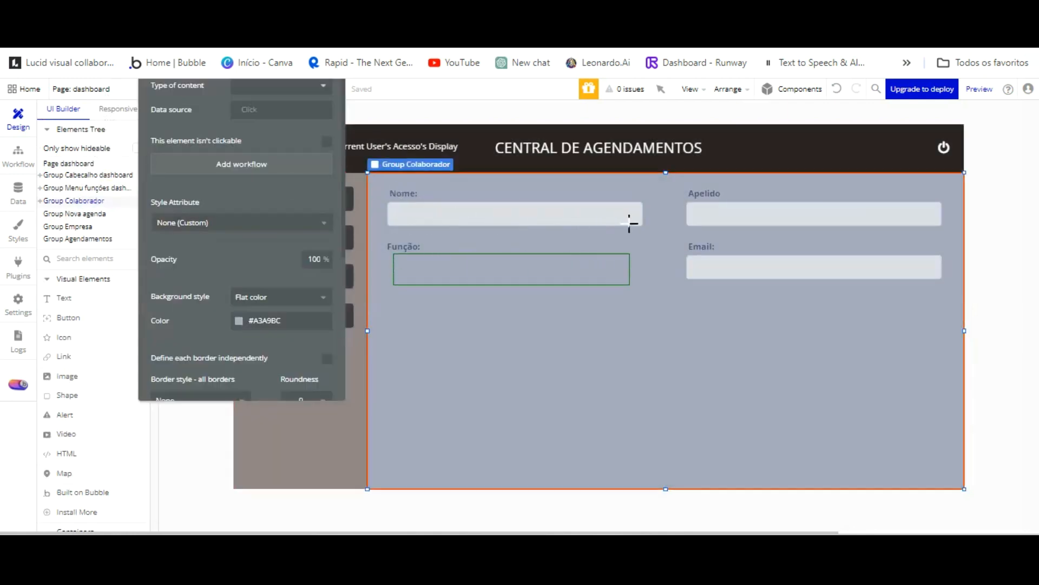
left_click_drag(603, 185, 602, 183)
left_click(587, 213)
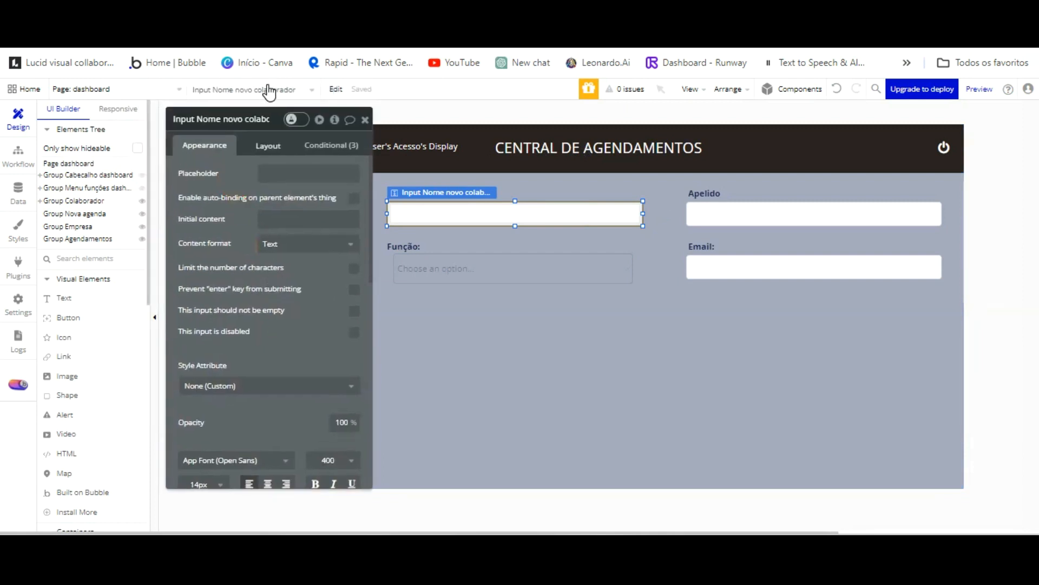
left_click(268, 145)
Size the dropdown to width 420 and height 40.
left_click(452, 264)
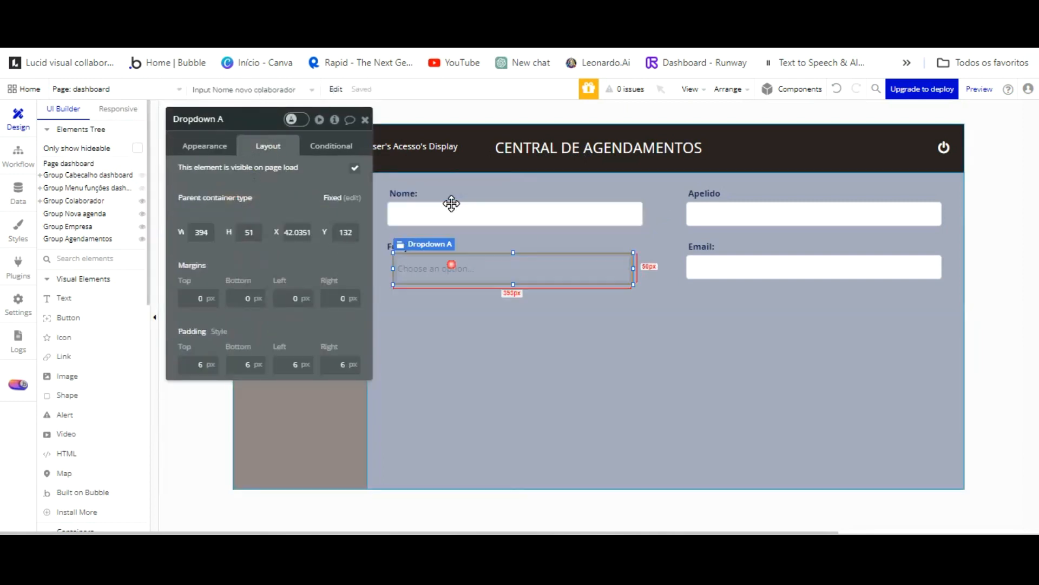
left_click_drag(213, 233, 171, 233)
type("4")
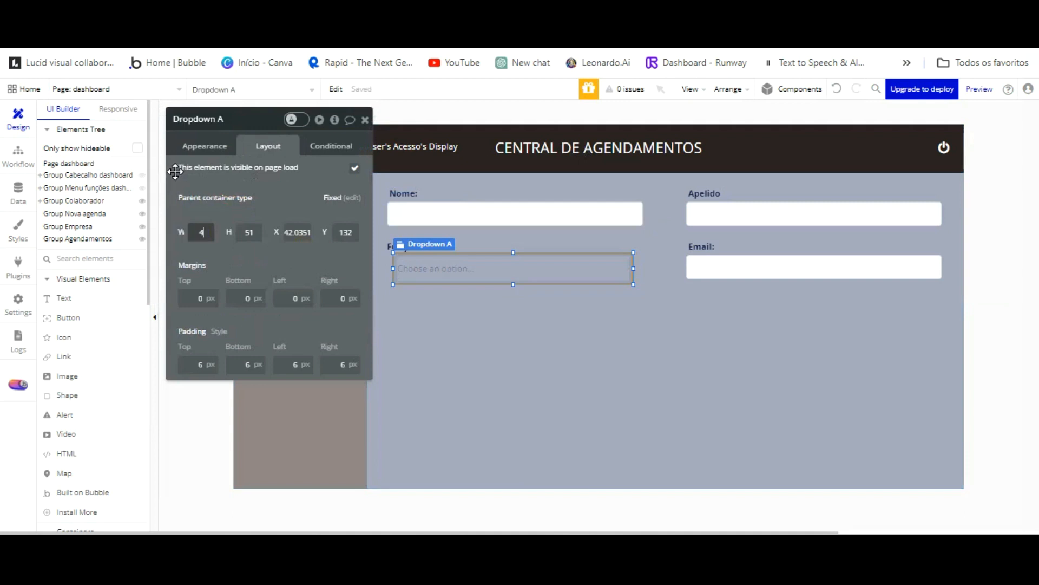
type("20")
key("Tab")
type("40")
left_click(286, 147)
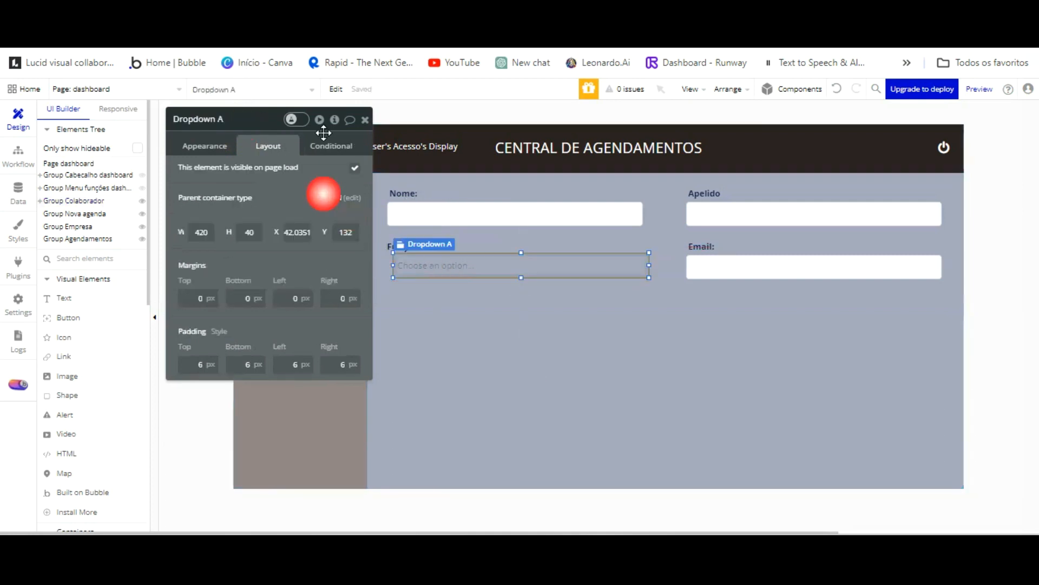
Rename the dropdown 'Dropdown função novo colaborador'.
double_click(248, 127)
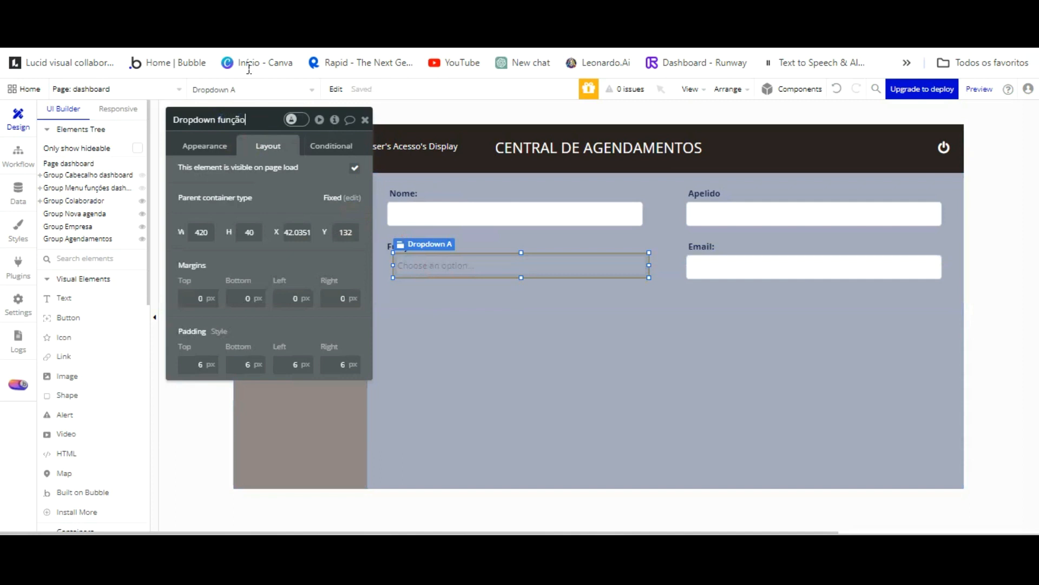
type("função cadastro")
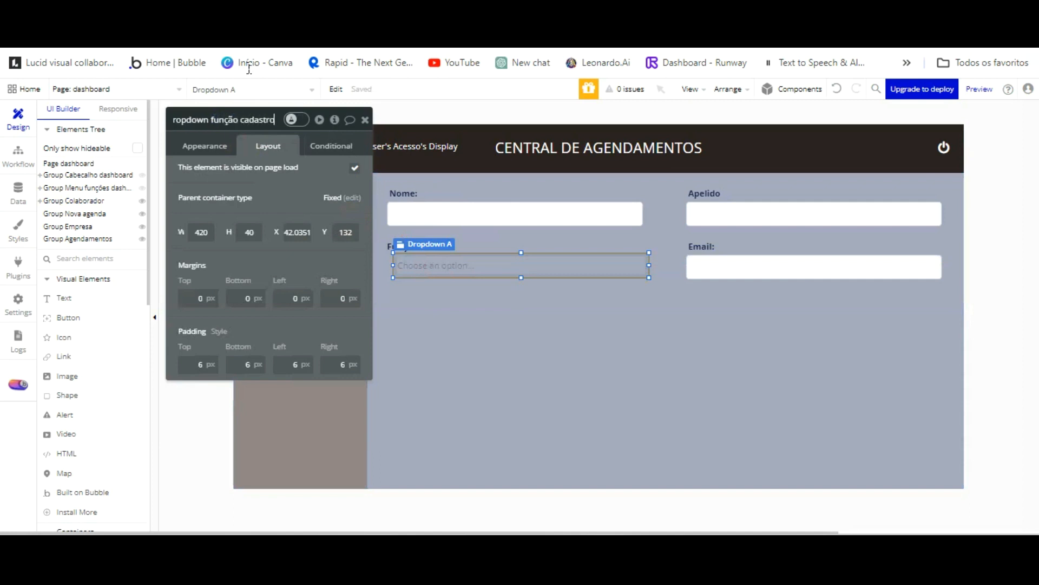
key("BackSpace")
key("BackSpace")
key("BackSpace")
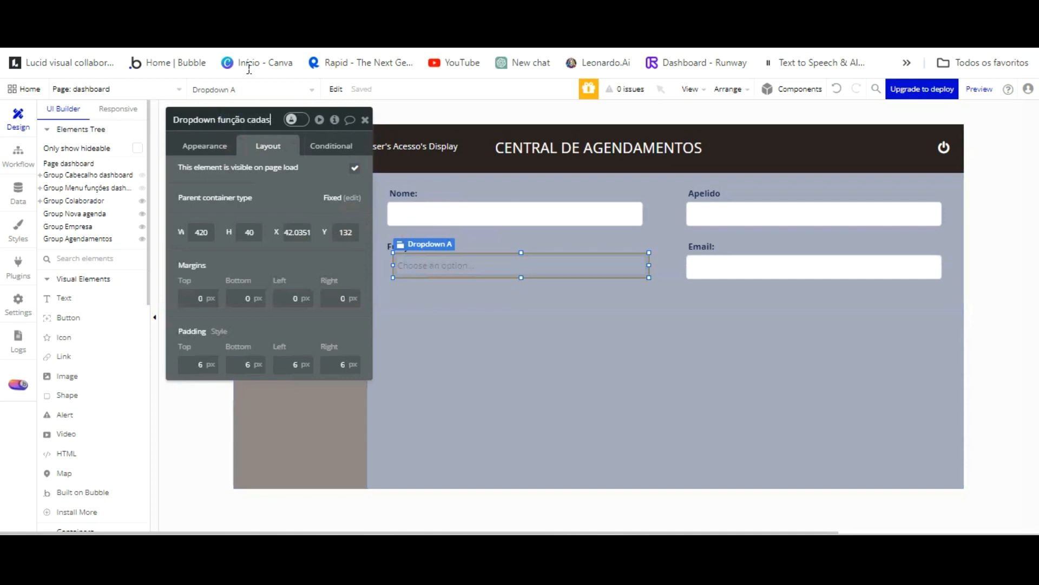
type("novo colaborador")
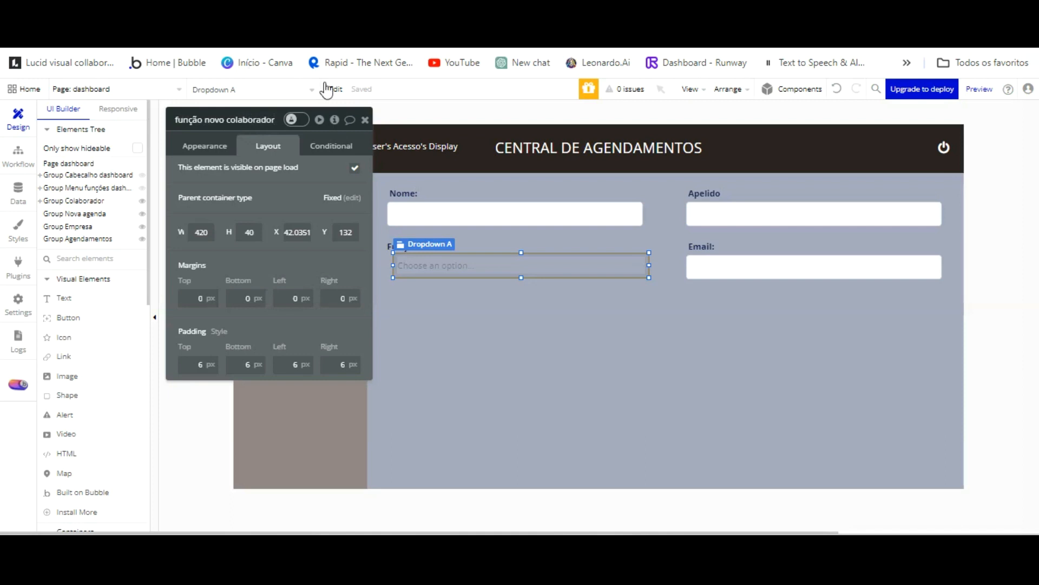
left_click(735, 214)
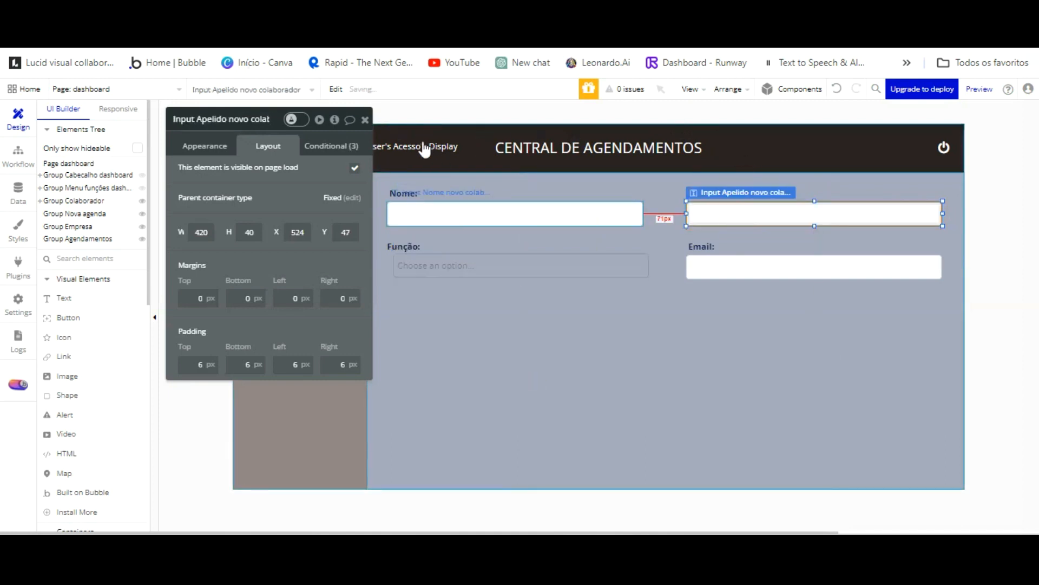
Align the dropdown with the Nome input and nudge the Função: label right.
left_click(431, 263)
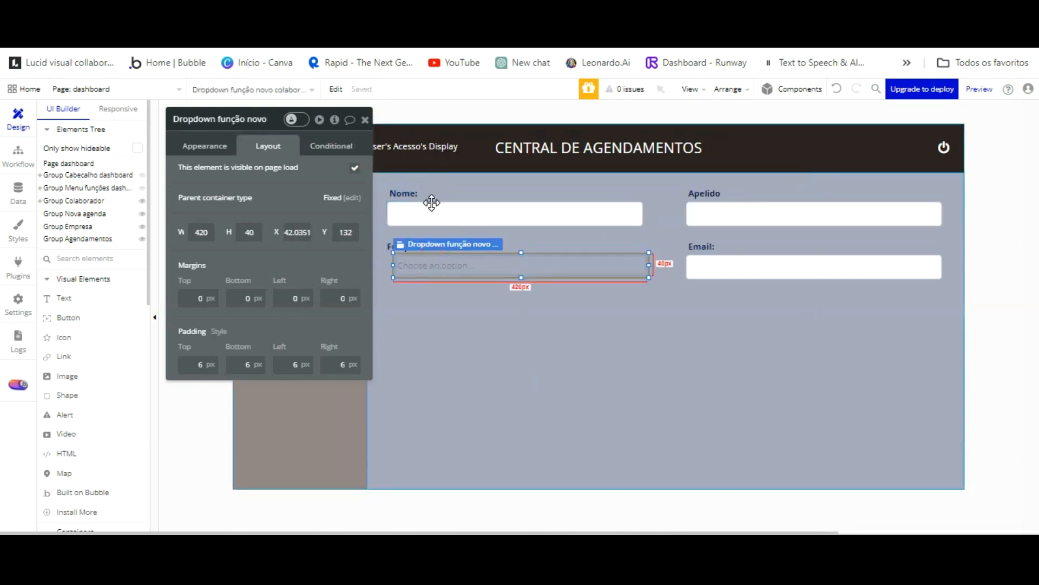
left_click_drag(444, 208, 439, 209)
left_click(437, 303)
left_click(437, 252)
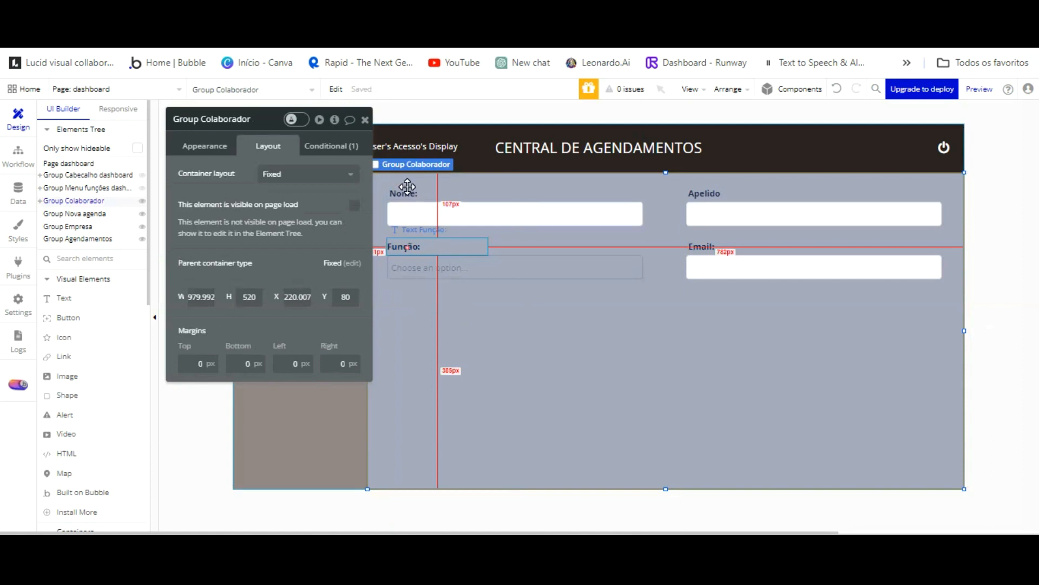
key("Right")
key("Right")
key("Right")
key("Right")
key("Right")
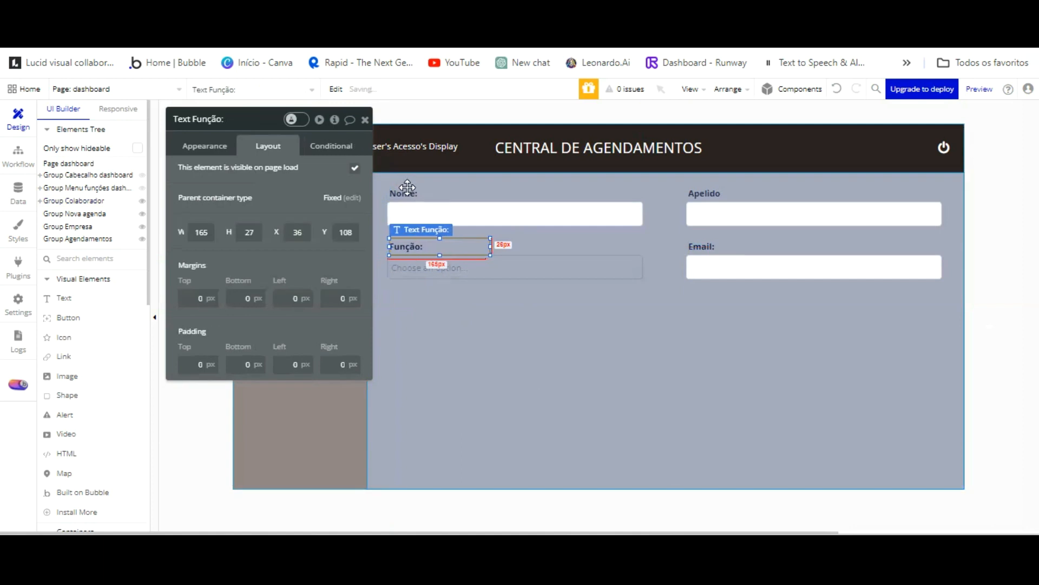
Make the Função dropdown required with placeholder 'Selecione a função', detached from its shared style.
left_click(416, 272)
left_click(217, 145)
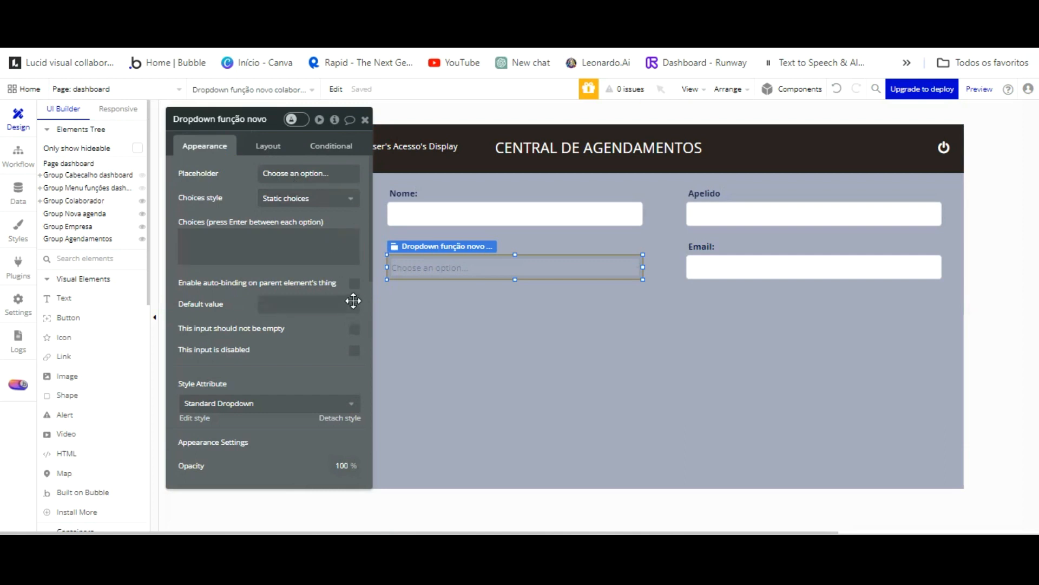
left_click(355, 328)
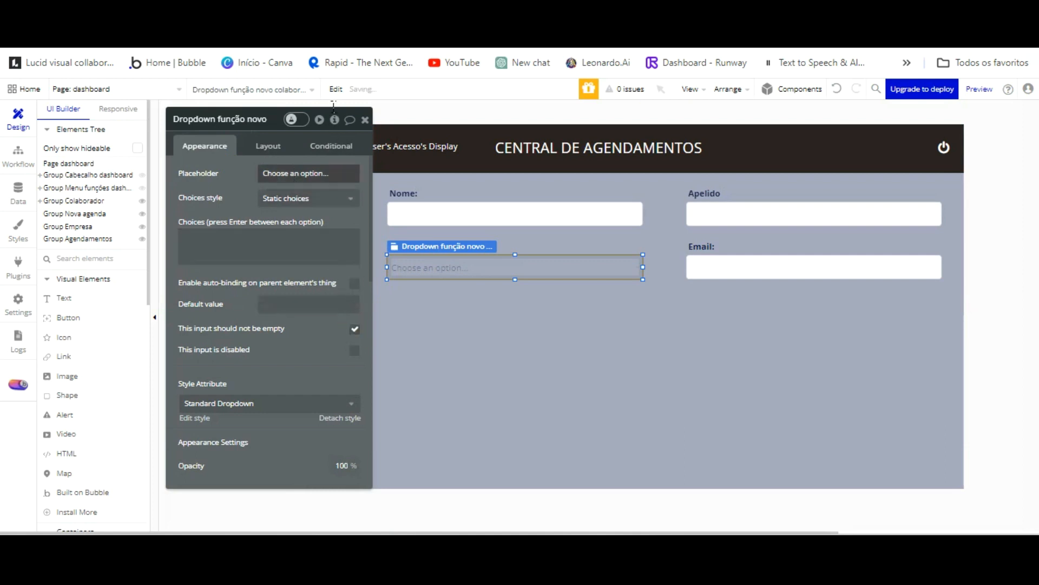
left_click(332, 172)
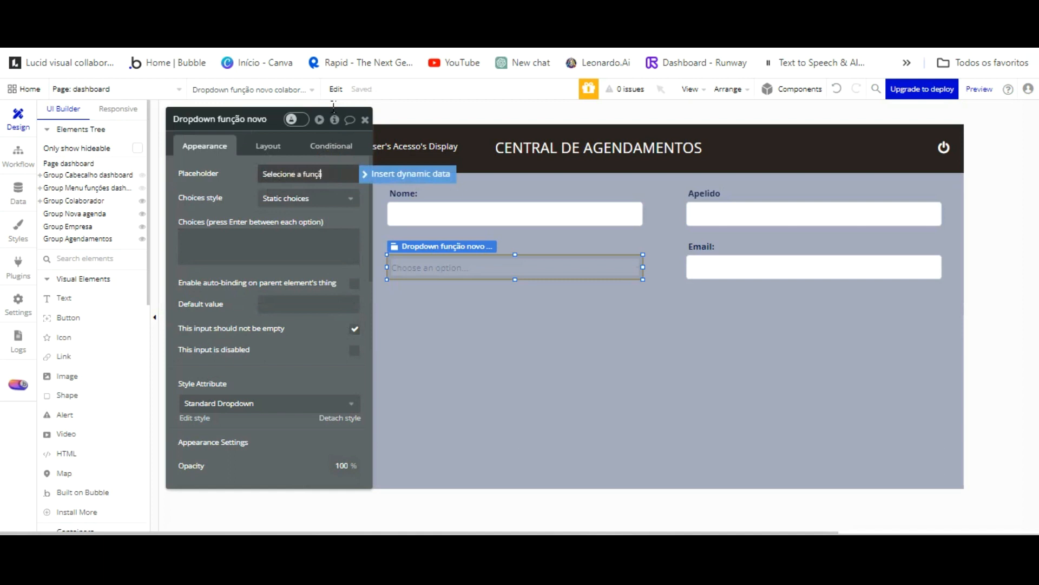
left_click(303, 362)
left_click(336, 414)
Give the Função dropdown a flat white background.
scroll(293, 368, "down", 3)
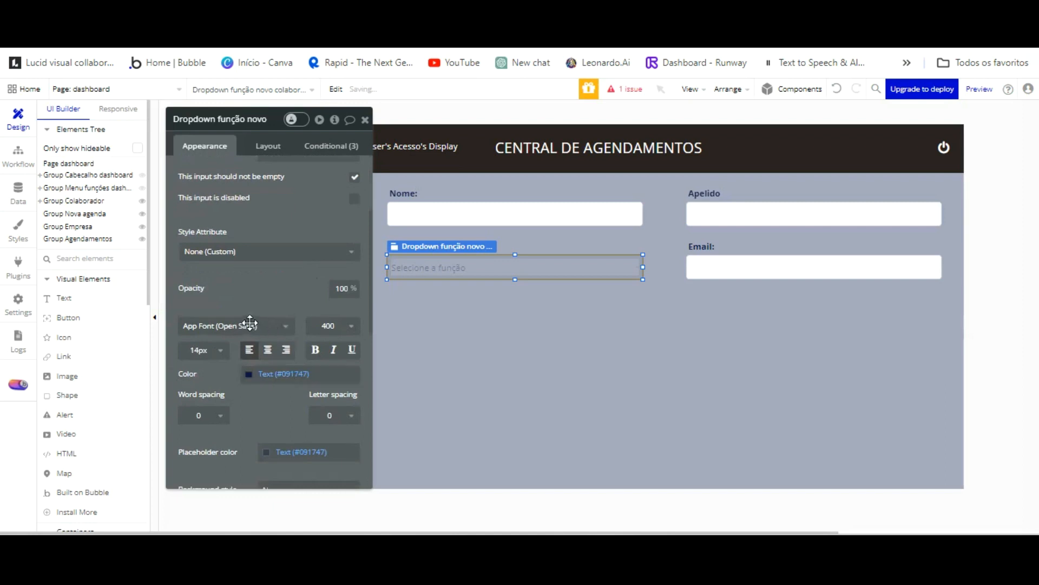
scroll(269, 379, "down", 2)
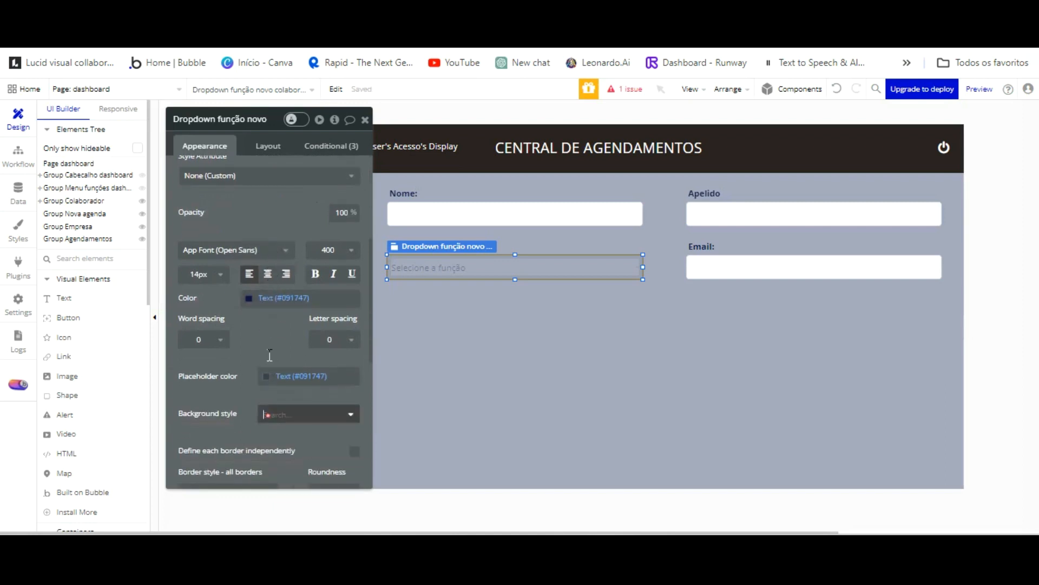
left_click(305, 414)
left_click(281, 451)
left_click(275, 389)
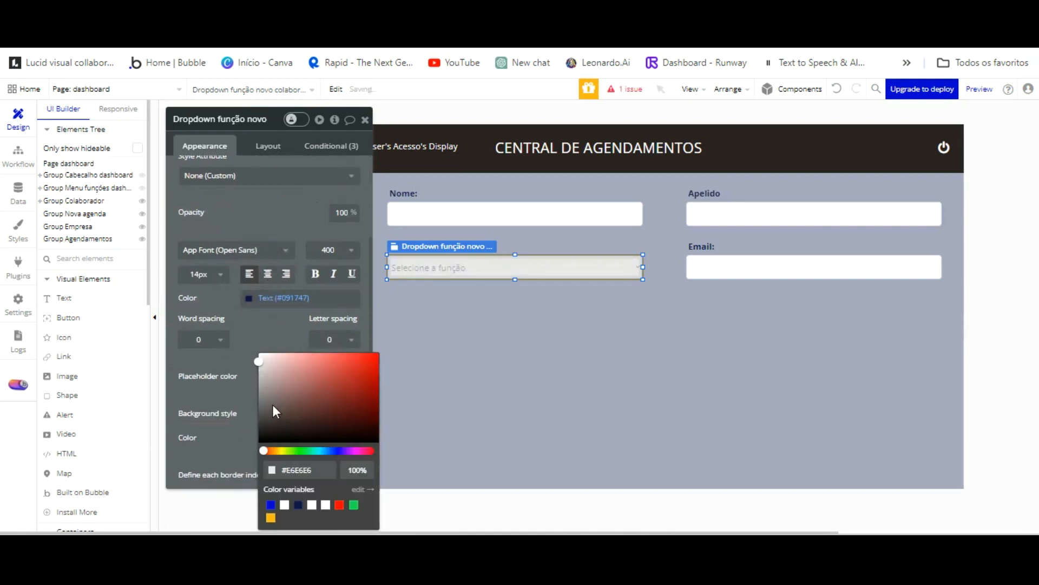
left_click(284, 503)
left_click(265, 209)
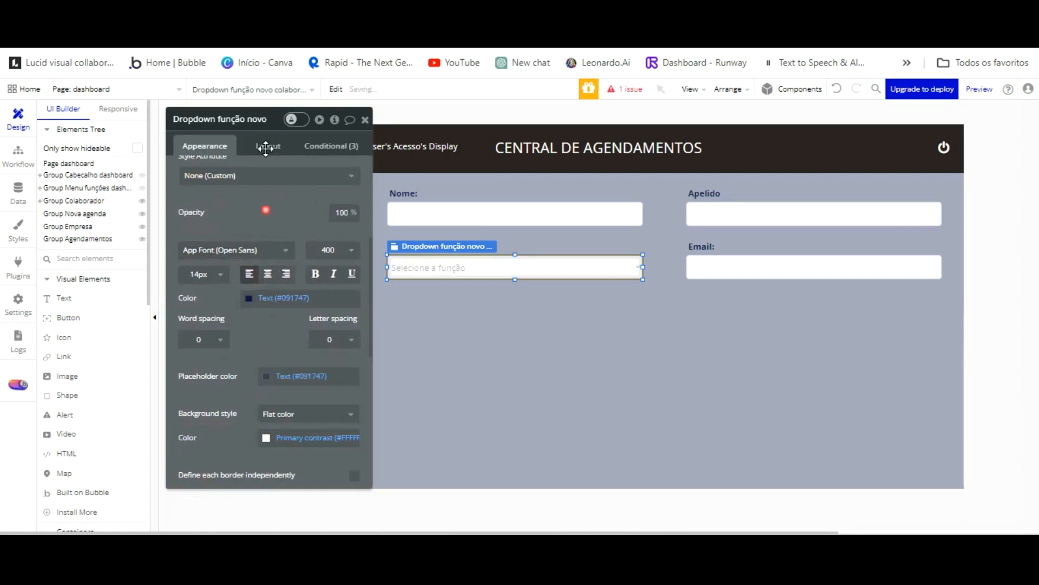
Fill the dropdown with dynamic choices from All Especialidade captioned by Display, then refresh the preview.
scroll(303, 195, "up", 5)
left_click(311, 198)
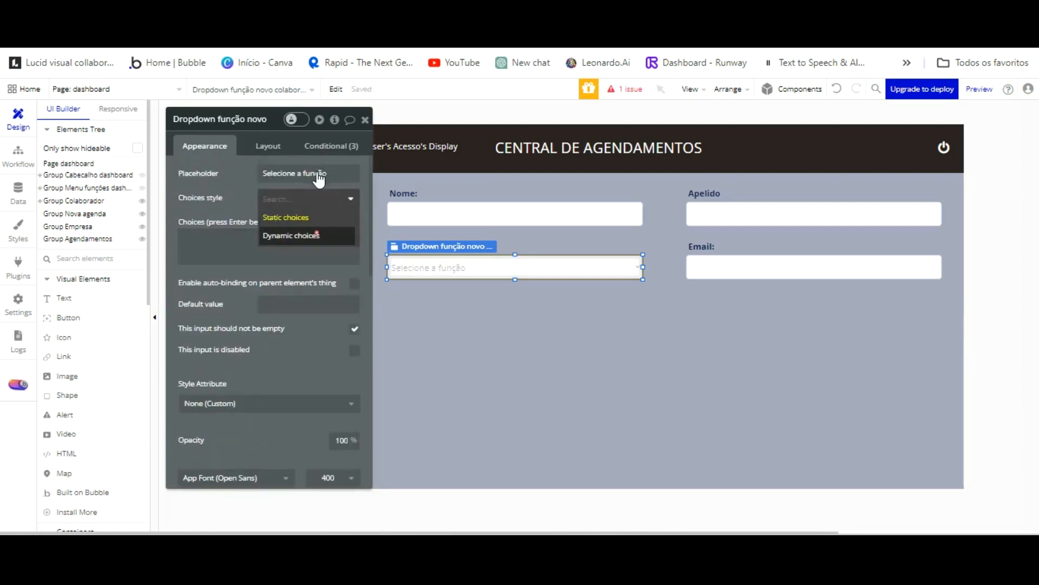
left_click(316, 233)
left_click(305, 221)
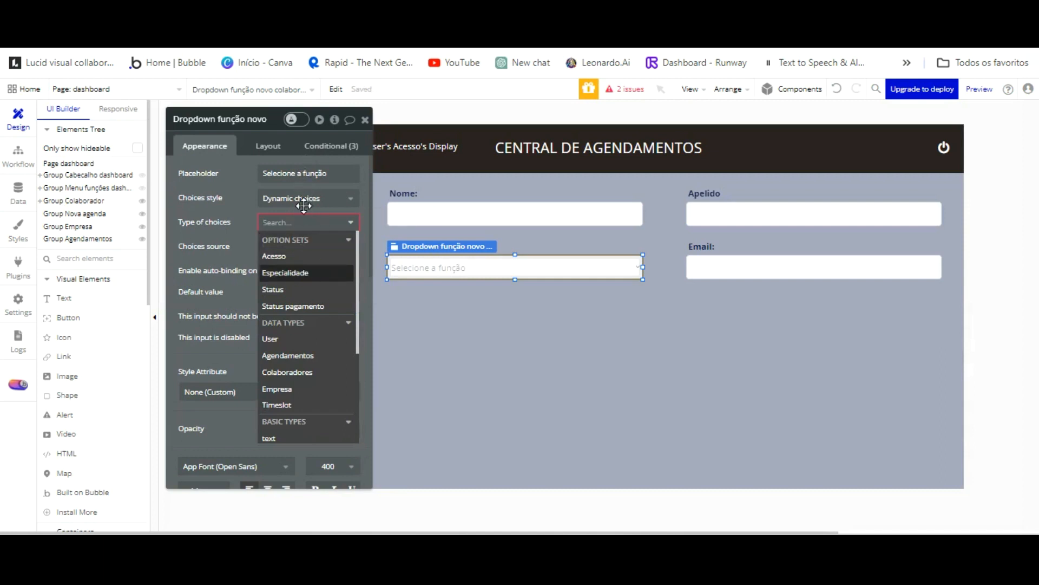
left_click(303, 270)
left_click(278, 246)
key("Down")
key("Down")
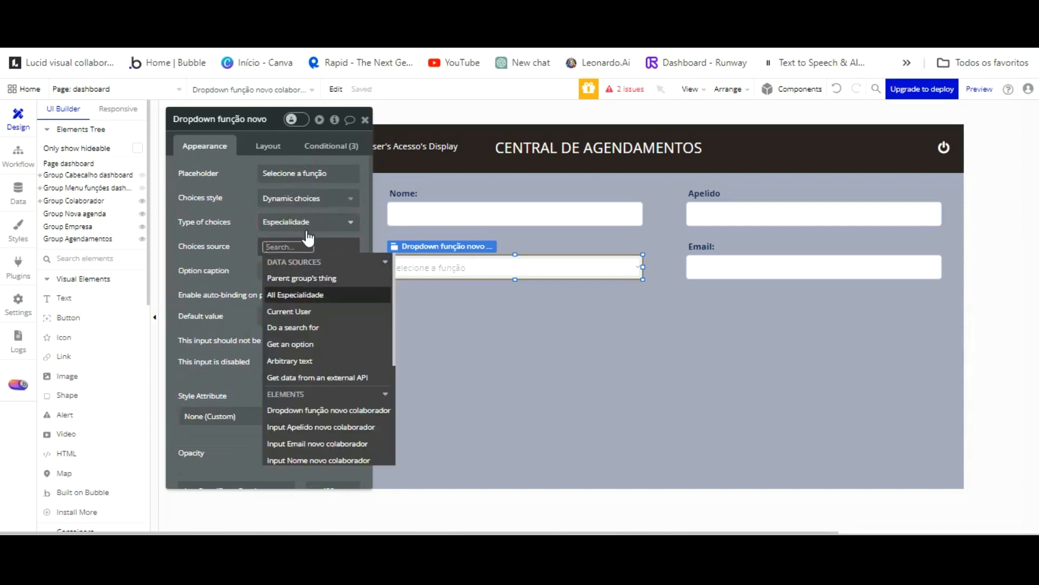
key("Return")
left_click(241, 178)
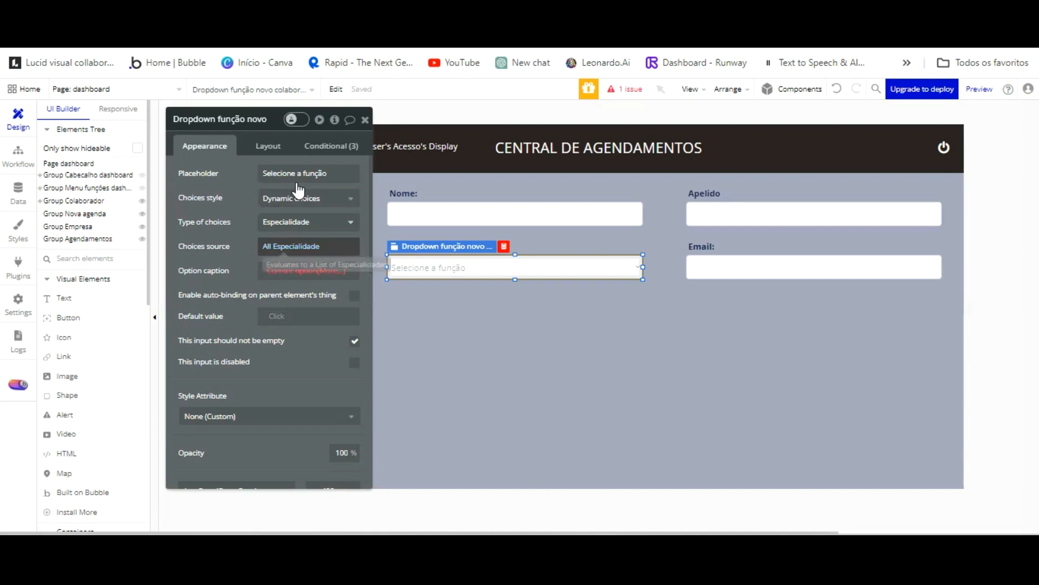
left_click(331, 270)
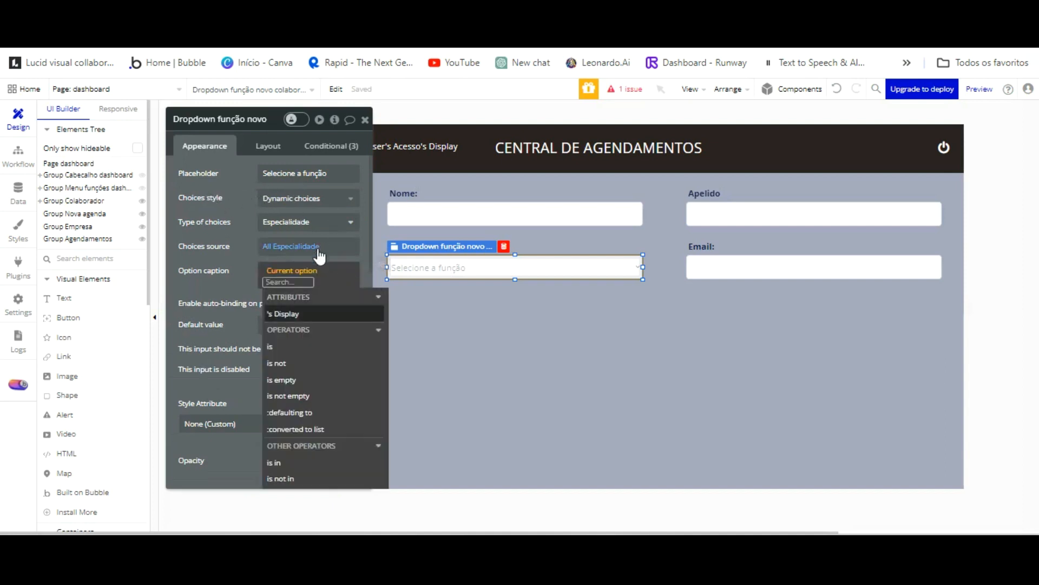
left_click(313, 314)
left_click(253, 278)
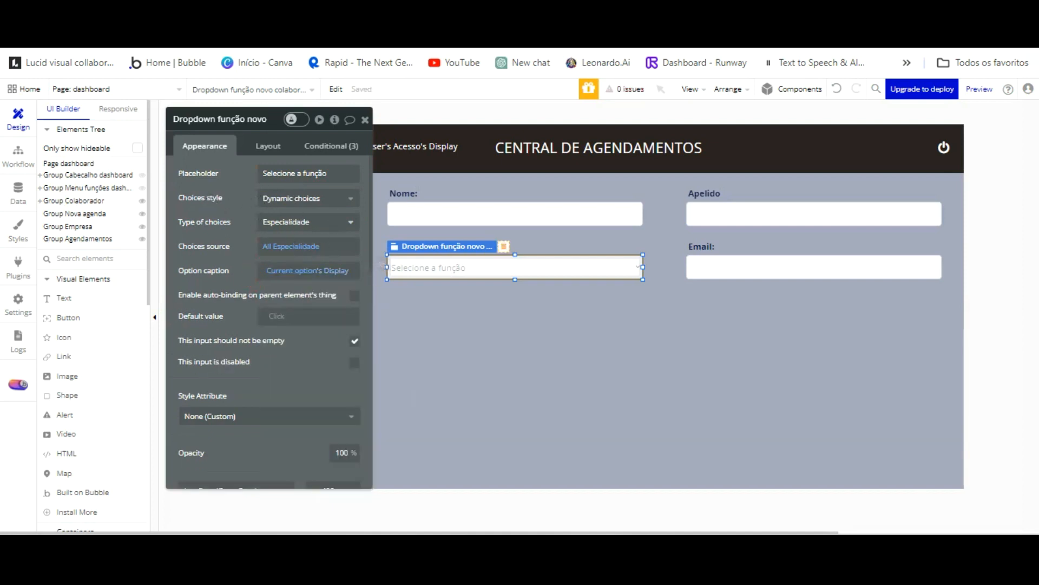
left_click(302, 51)
left_click(262, 106)
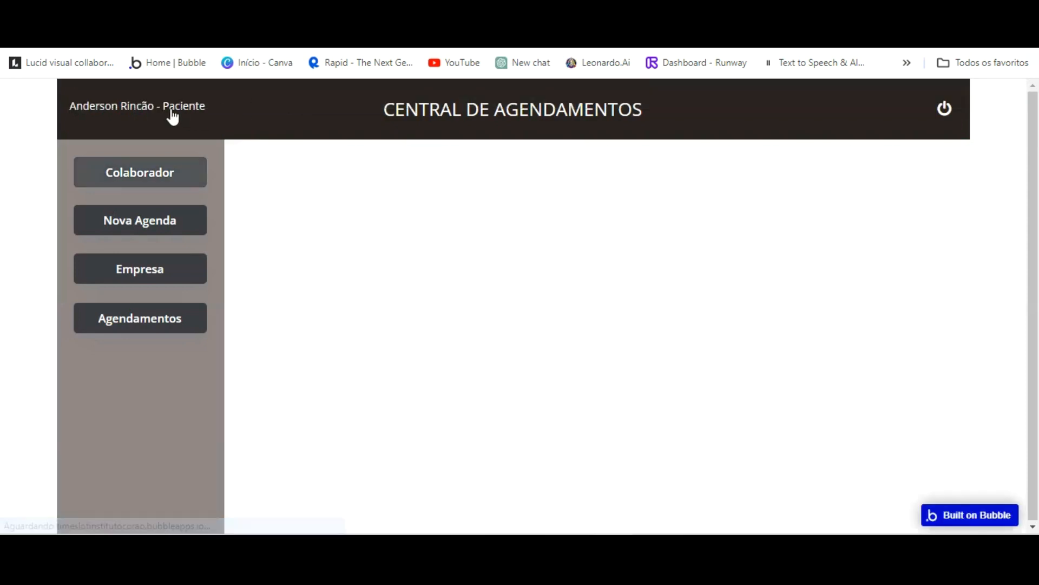
Check the Função roles in the preview against the Especialidade option set in app data.
left_click(170, 173)
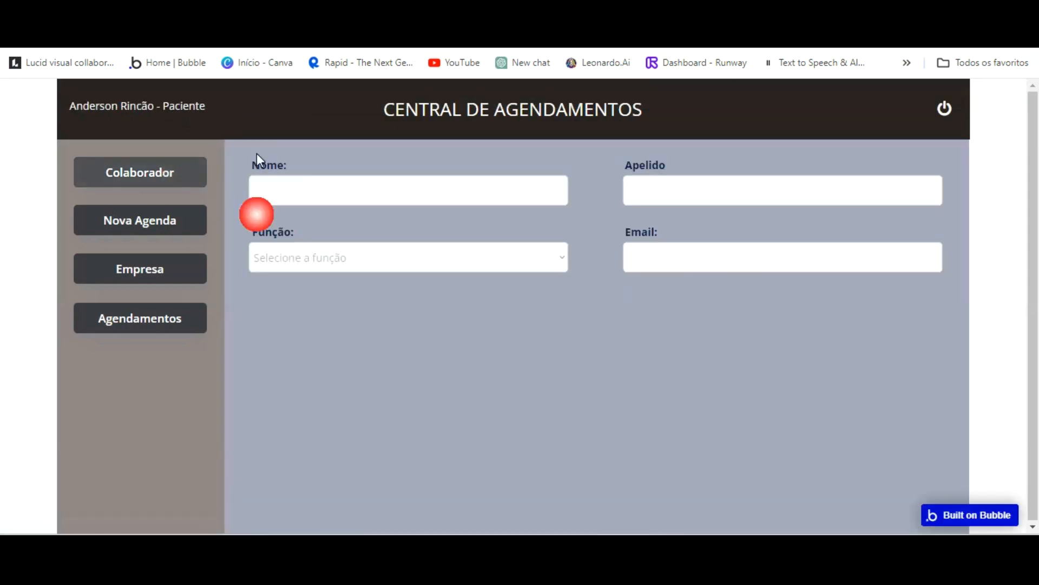
left_click(549, 257)
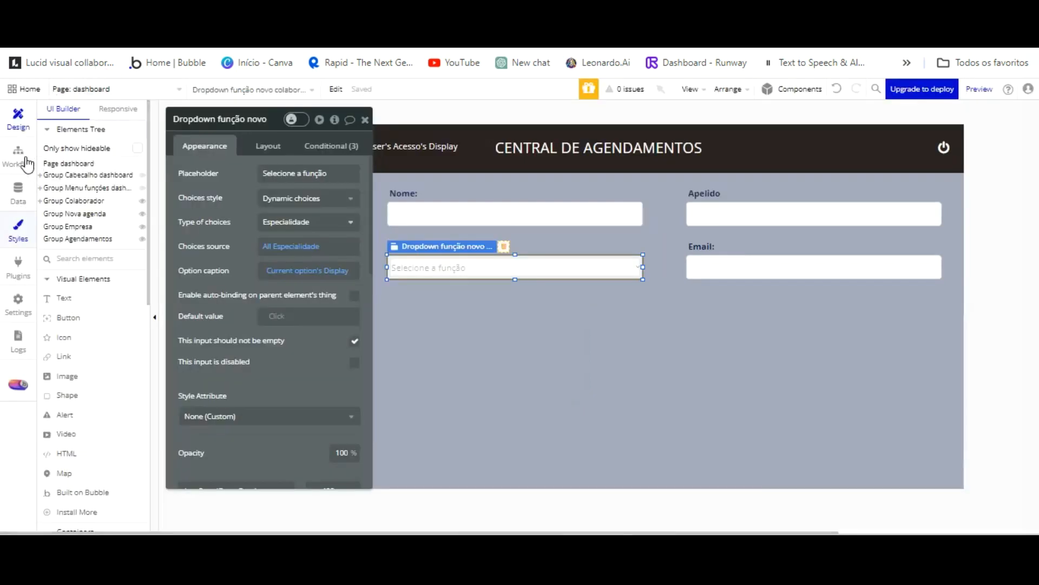
left_click(18, 192)
left_click(292, 135)
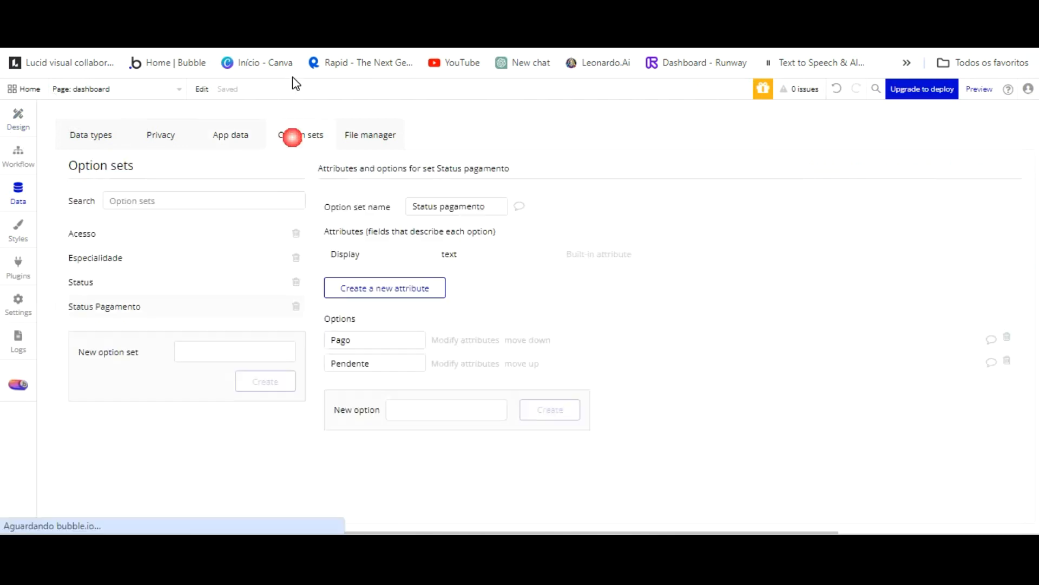
left_click(131, 256)
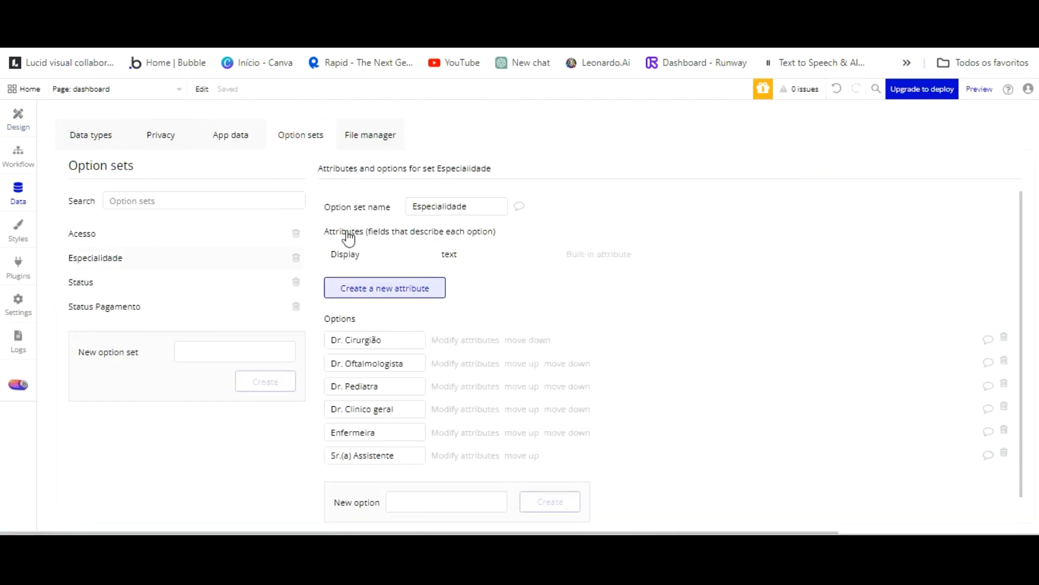
left_click(403, 19)
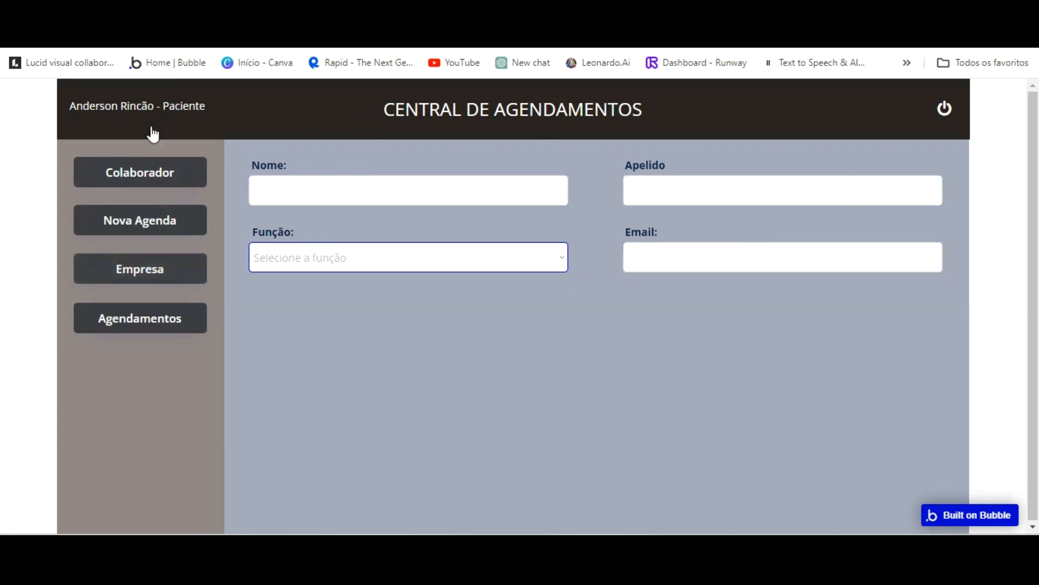
left_click(123, 58)
left_click(16, 115)
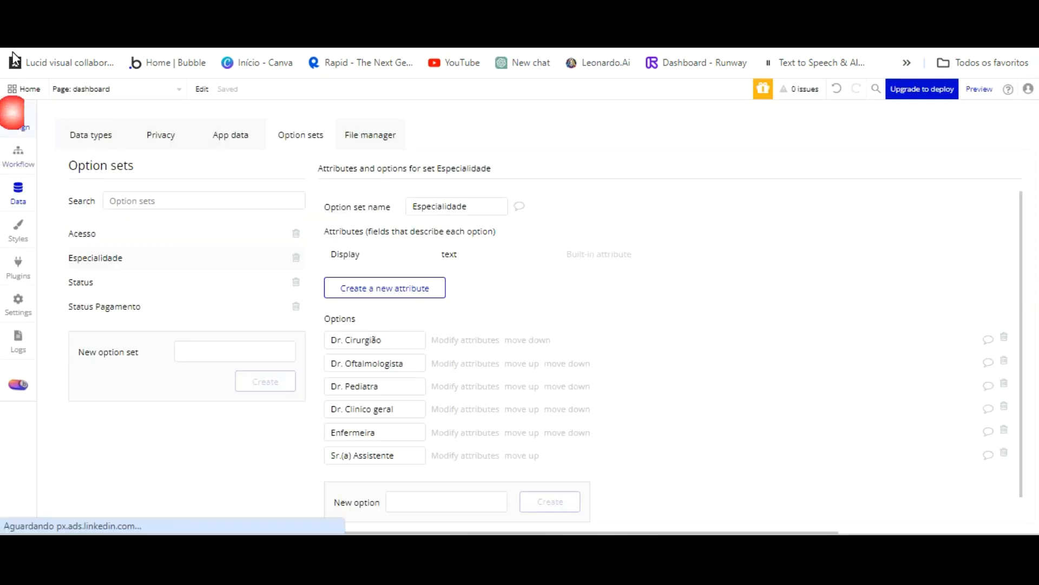
Select the Colaborador button and open its click workflow.
left_click(365, 120)
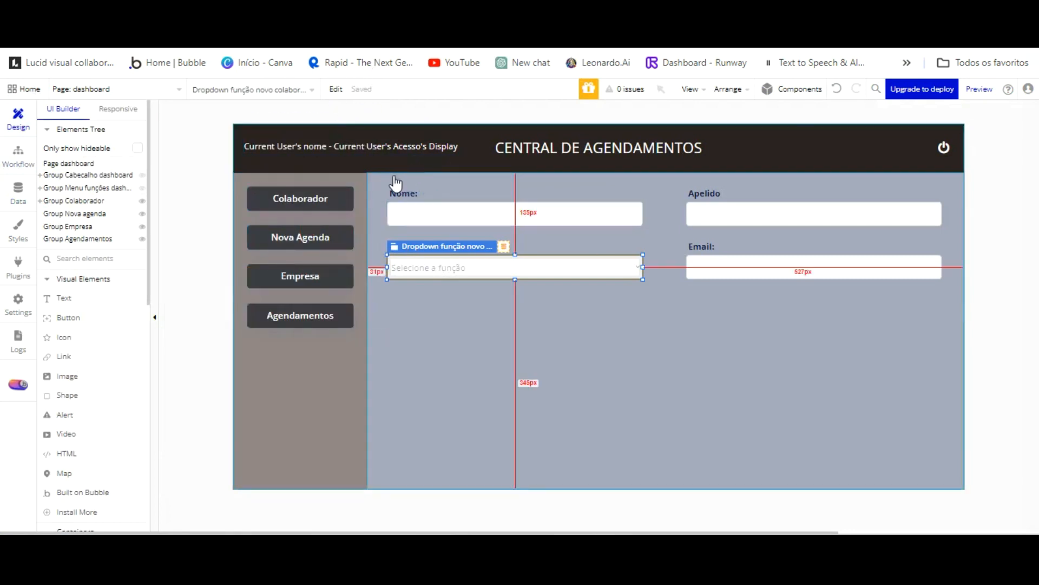
left_click(327, 199)
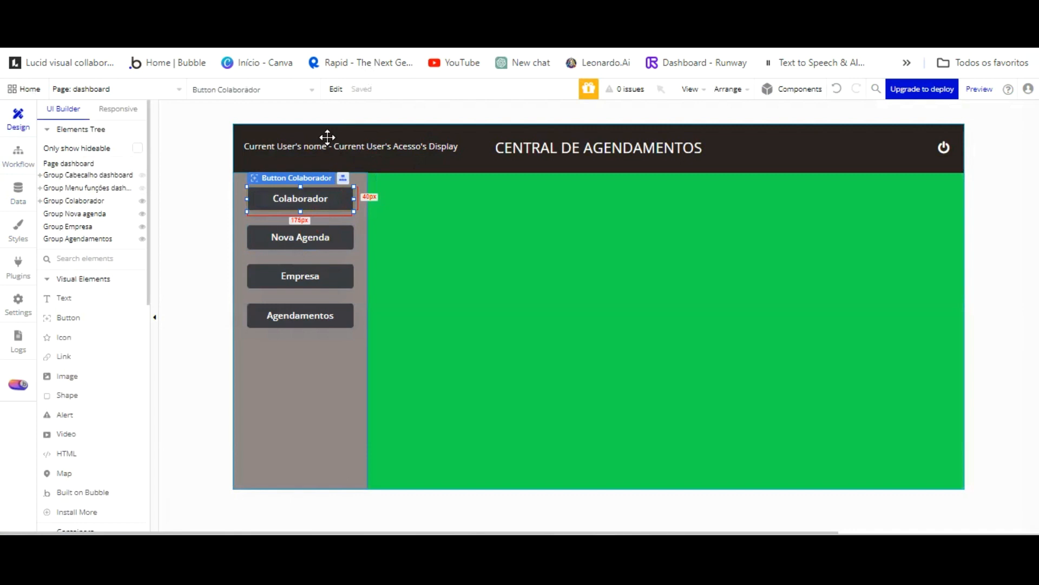
double_click(328, 197)
left_click(423, 230)
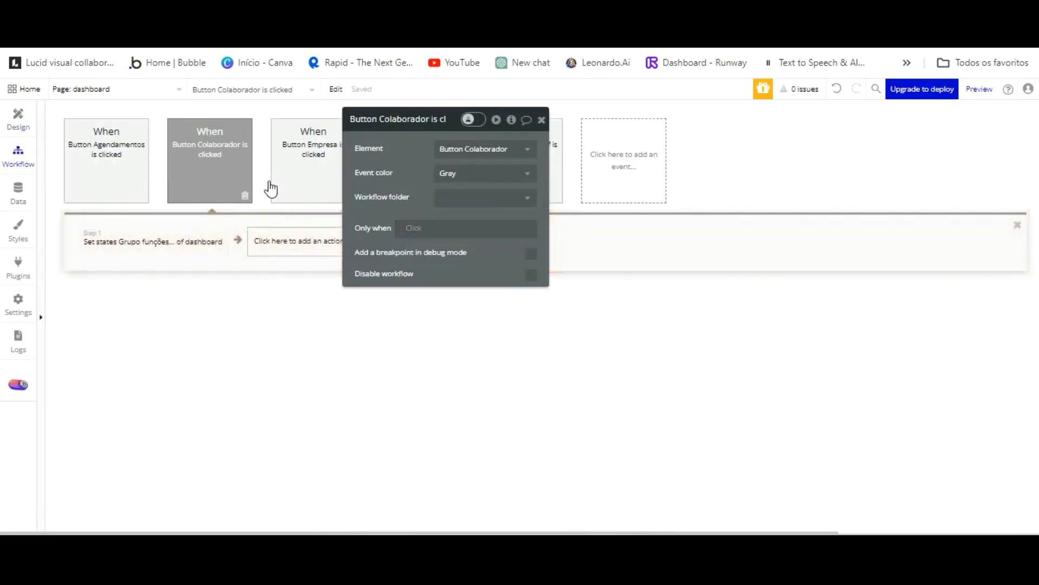
Add Step 2 that sets focus to Input Nome novo colaborador.
left_click(295, 240)
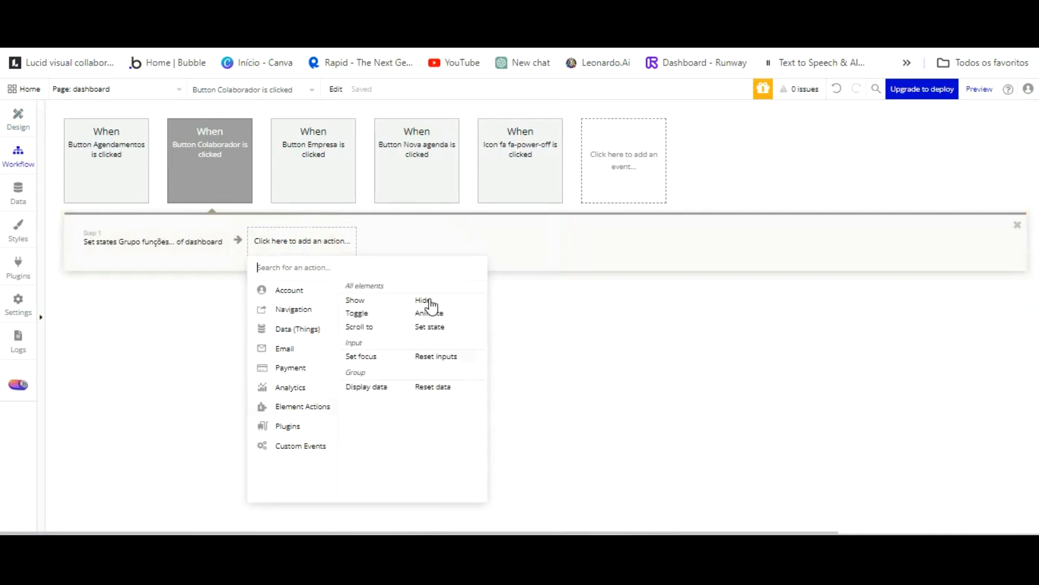
left_click(382, 355)
left_click(507, 147)
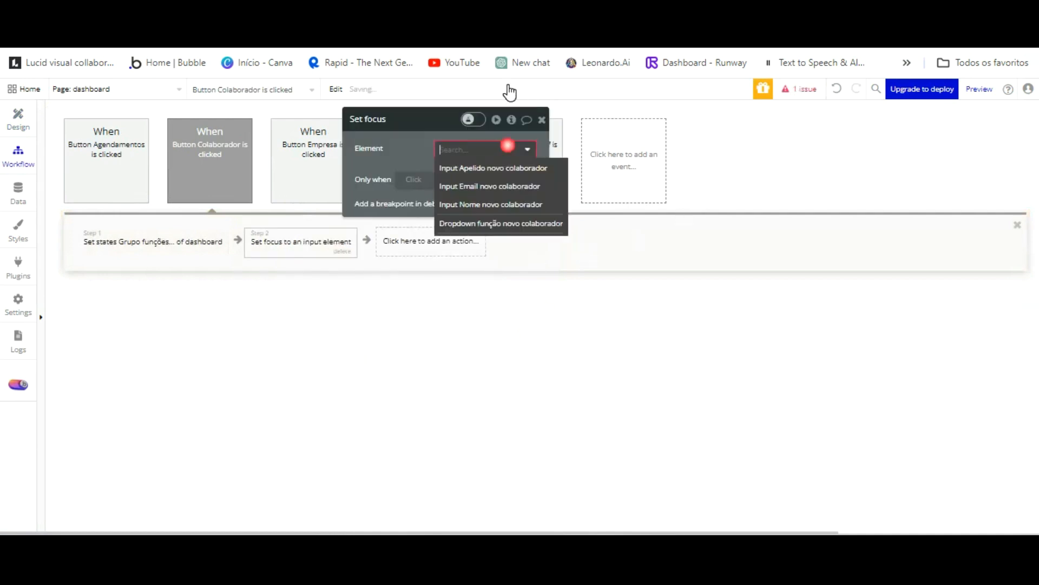
left_click(485, 203)
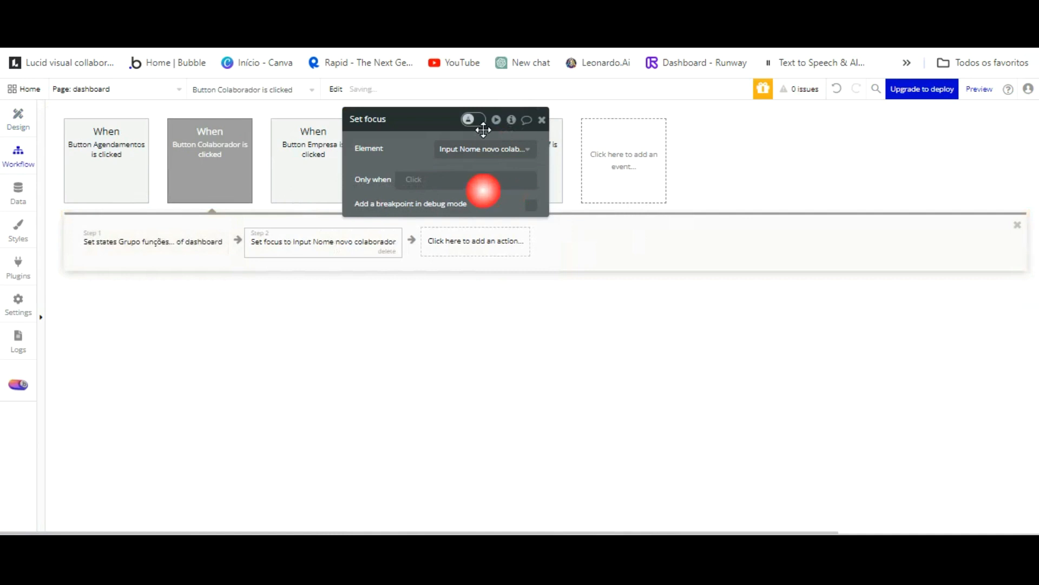
Refresh the preview and verify that Colaborador focuses Nome, tabbing through the form fields.
left_click(304, 11)
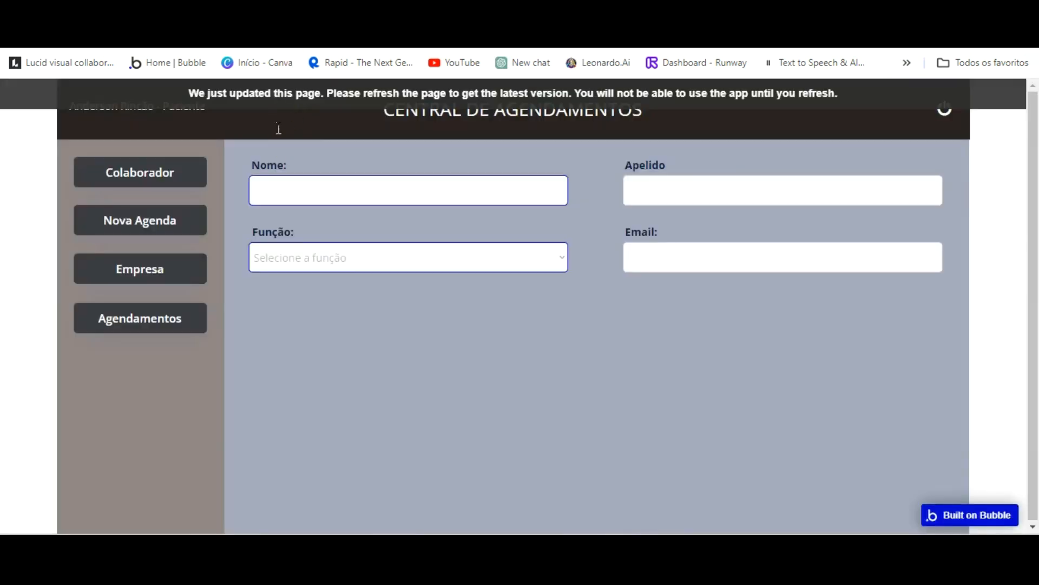
left_click(290, 90)
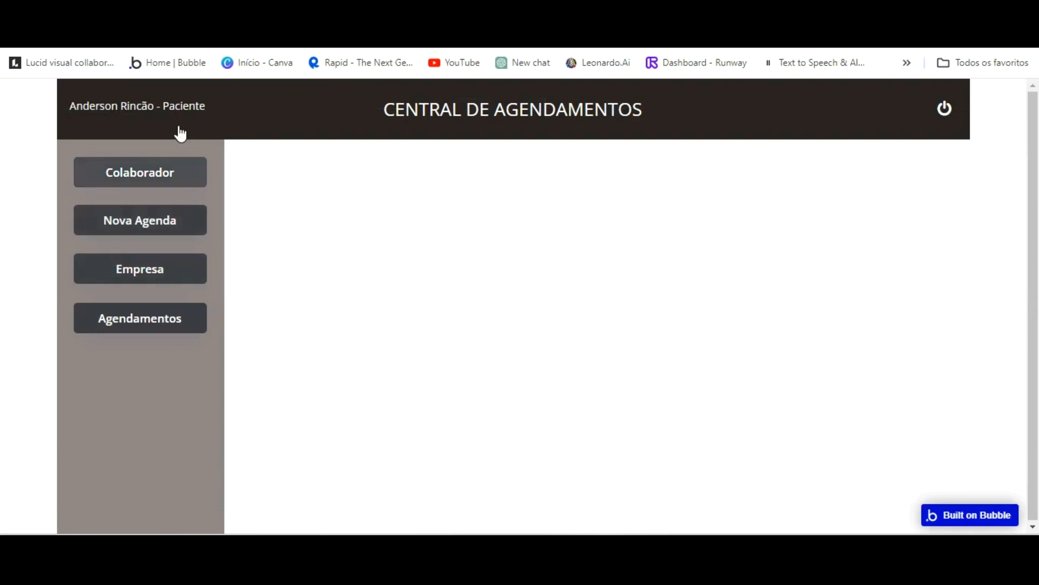
left_click(201, 172)
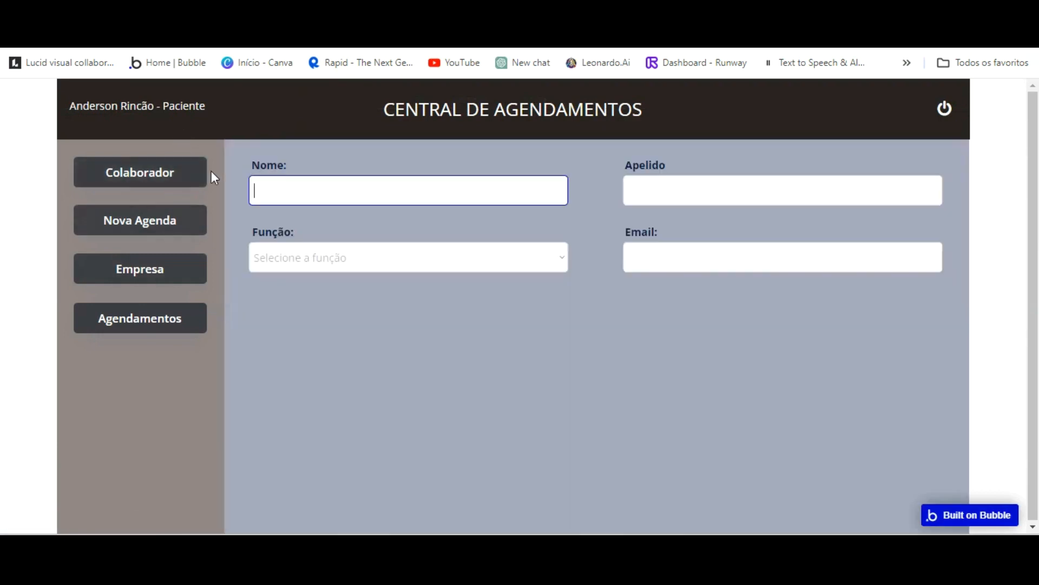
key("Tab")
key("Tab")
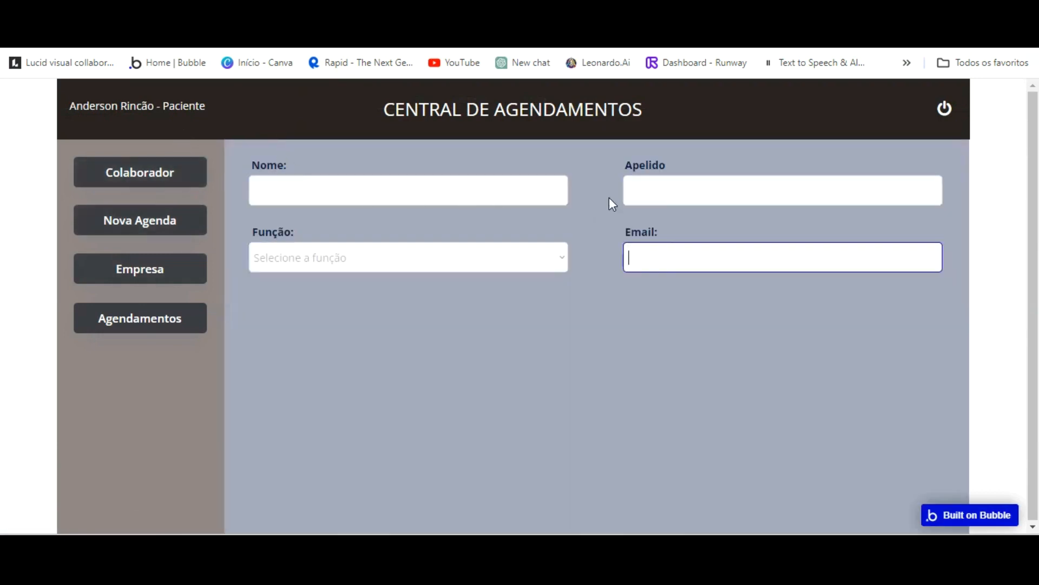
left_click(538, 256)
left_click(517, 195)
key("Tab")
key("Tab")
left_click(523, 247)
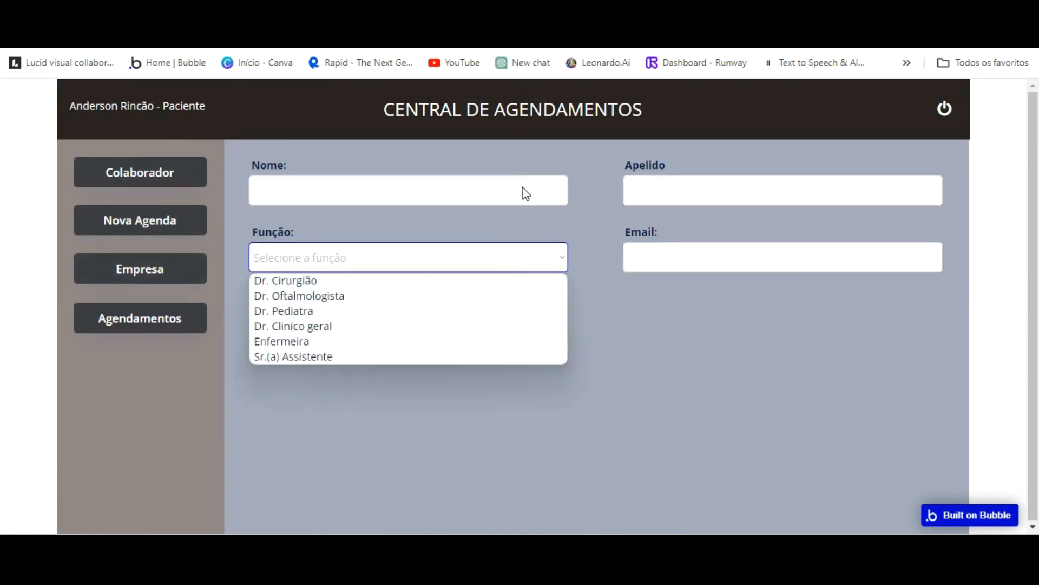
left_click(526, 219)
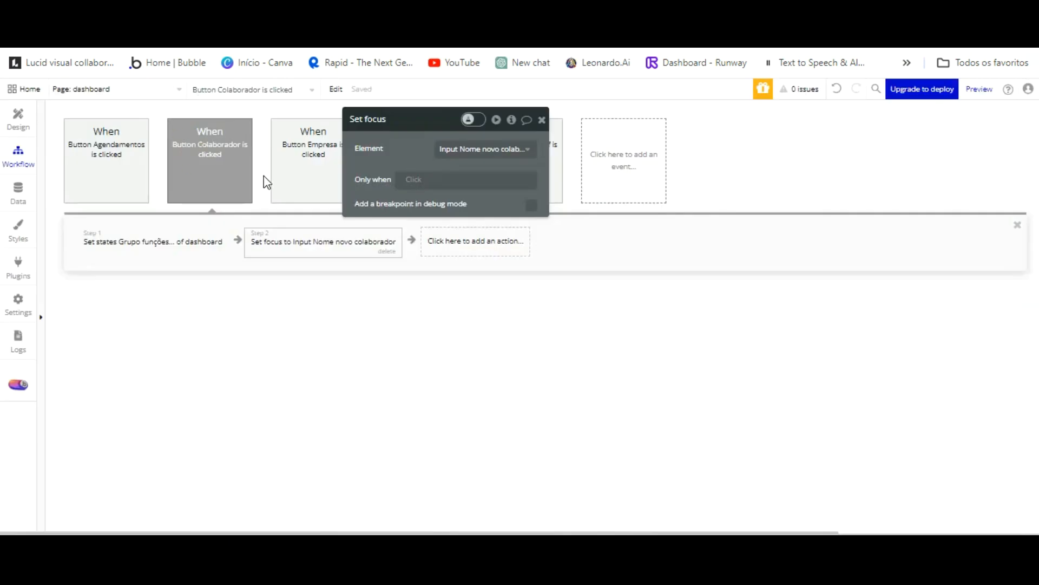
Select the Nome and Apelido labels and inputs and nudge that row upward.
left_click(20, 118)
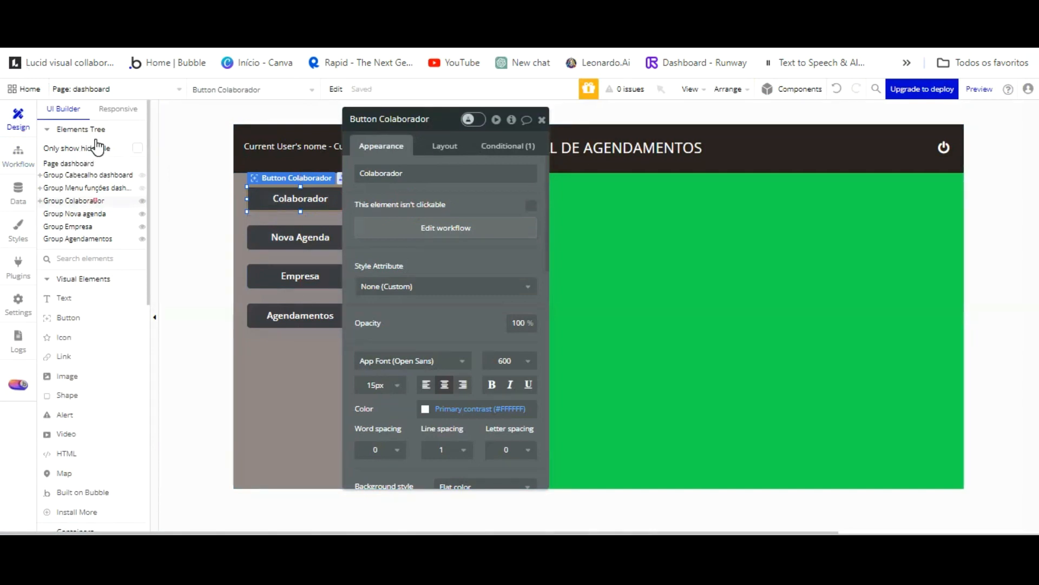
left_click(92, 200)
left_click_drag(476, 158, 237, 133)
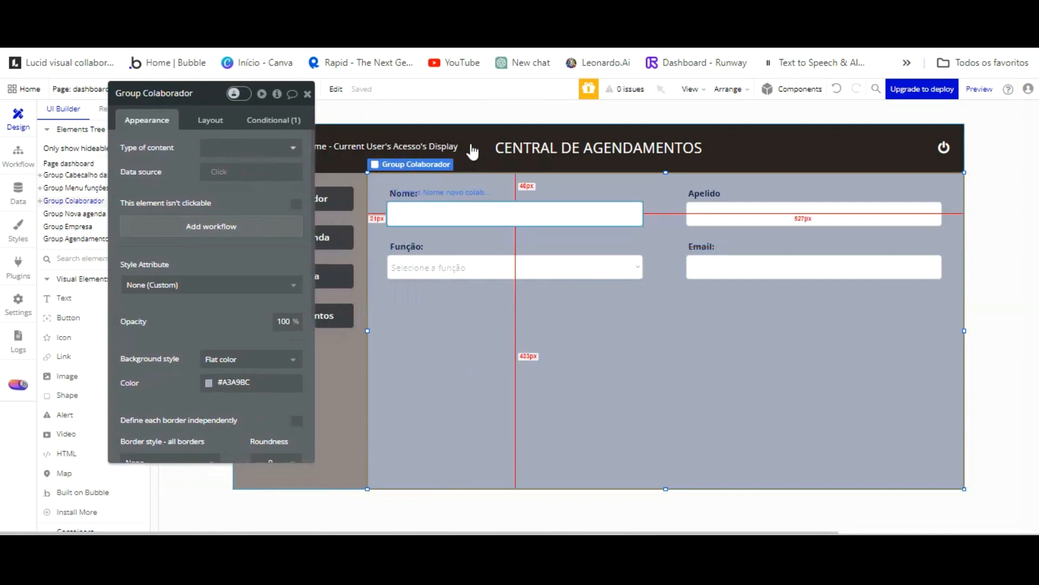
left_click(450, 192)
left_click(536, 216, "shift")
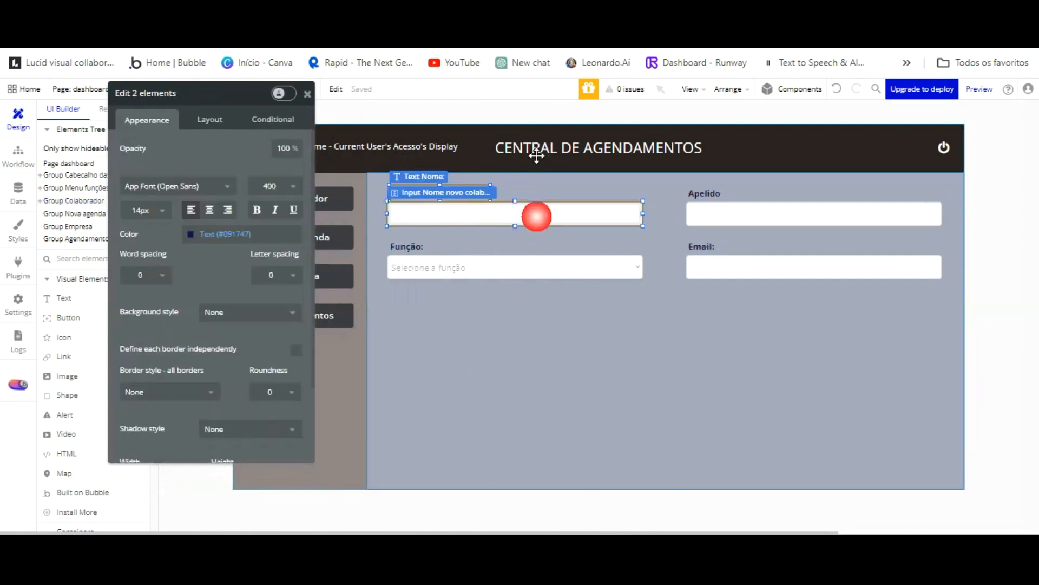
left_click(703, 193, "shift")
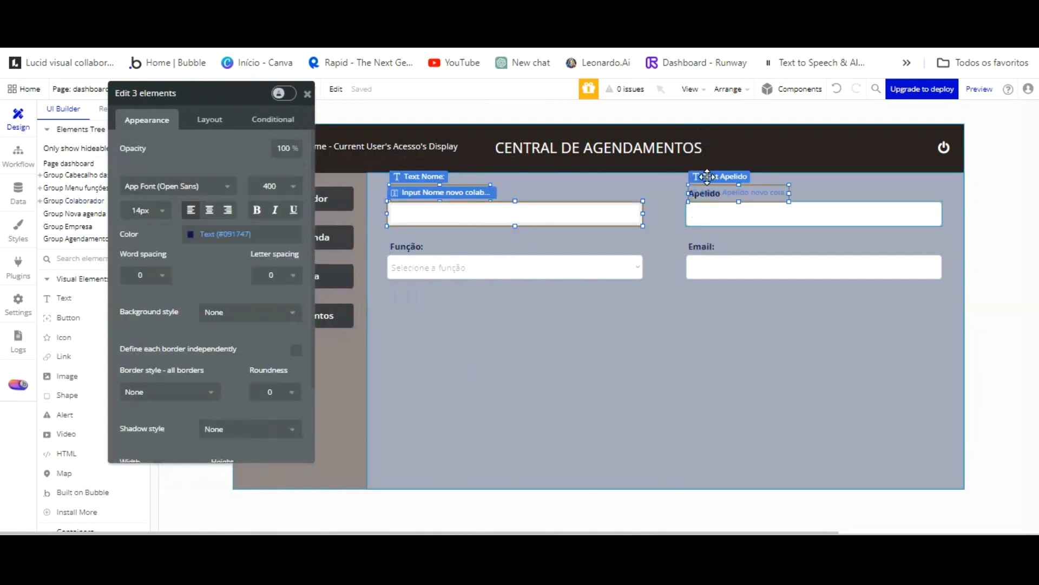
left_click(708, 200, "shift")
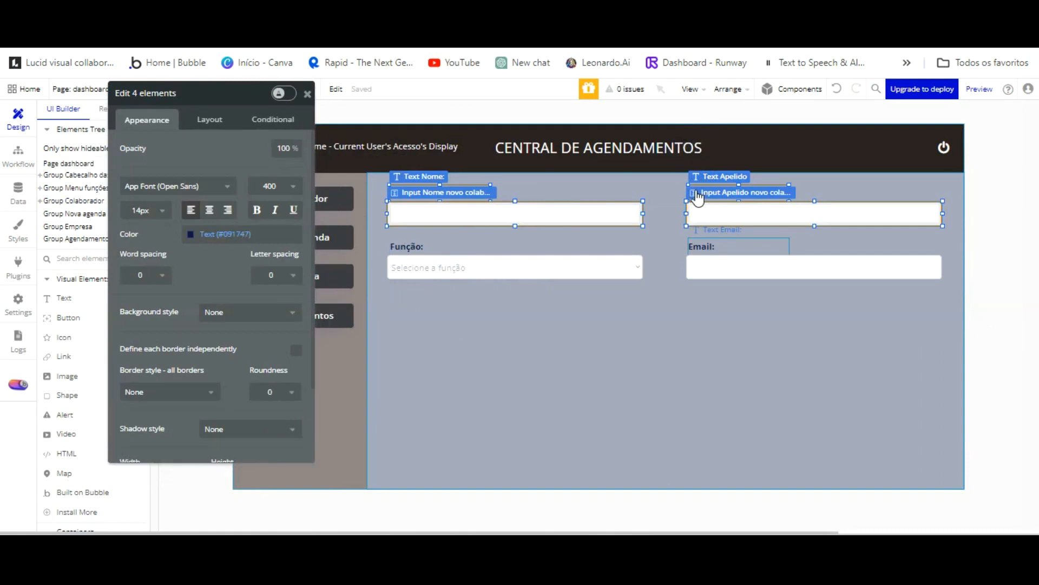
key("Up")
key("Up")
key("Up")
key("Up")
Select the Função and Email labels and fields and nudge them up twice, closer to Nome.
left_click(461, 226)
left_click(414, 245)
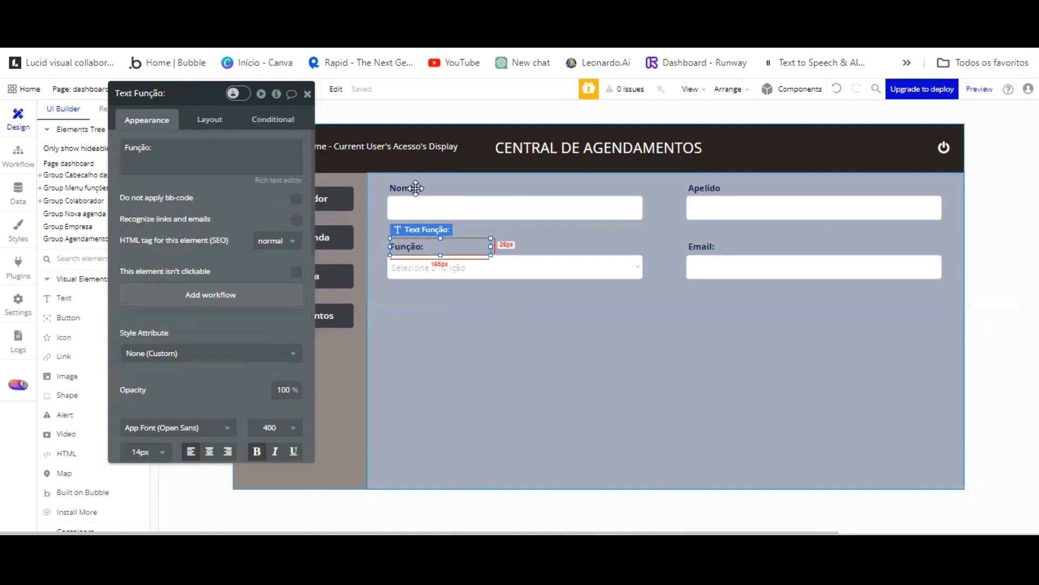
left_click(487, 268, "shift")
left_click(698, 246, "shift")
left_click(717, 267, "shift")
key("Up")
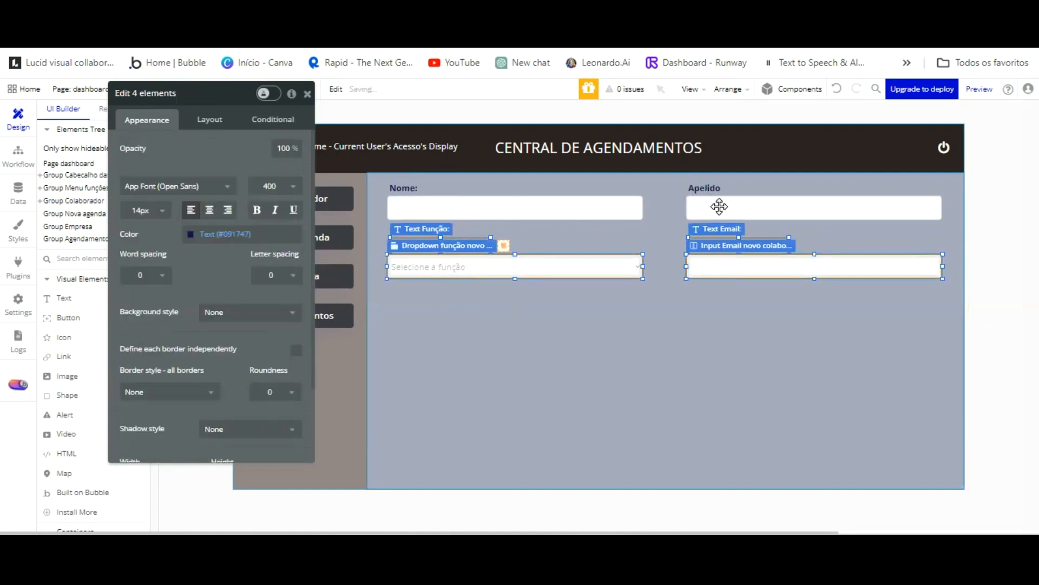
key("Up")
key("Up")
key("Up")
key("Up")
key("Up")
key("Up")
key("Up")
key("Up")
key("Up")
key("Up")
key("Up")
key("Up")
key("Up")
key("Up")
key("Up")
key("Up")
key("Up")
left_click(673, 290)
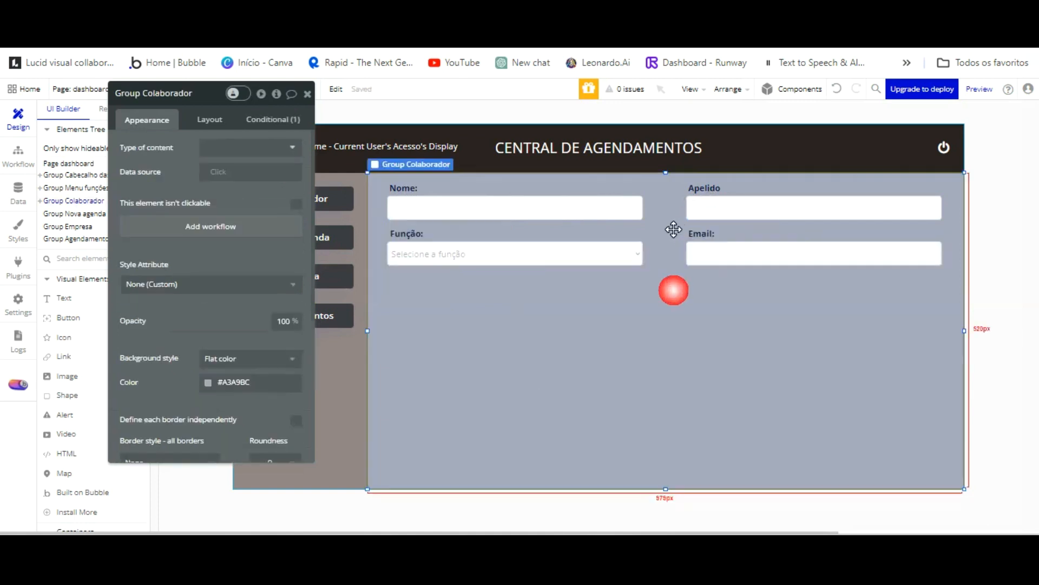
left_click(306, 94)
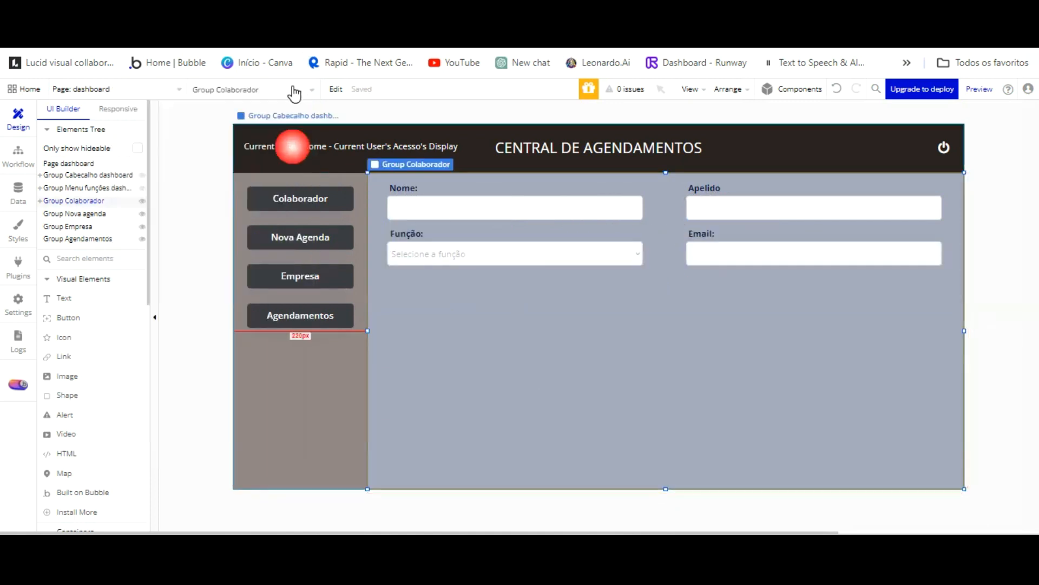
left_click(68, 318)
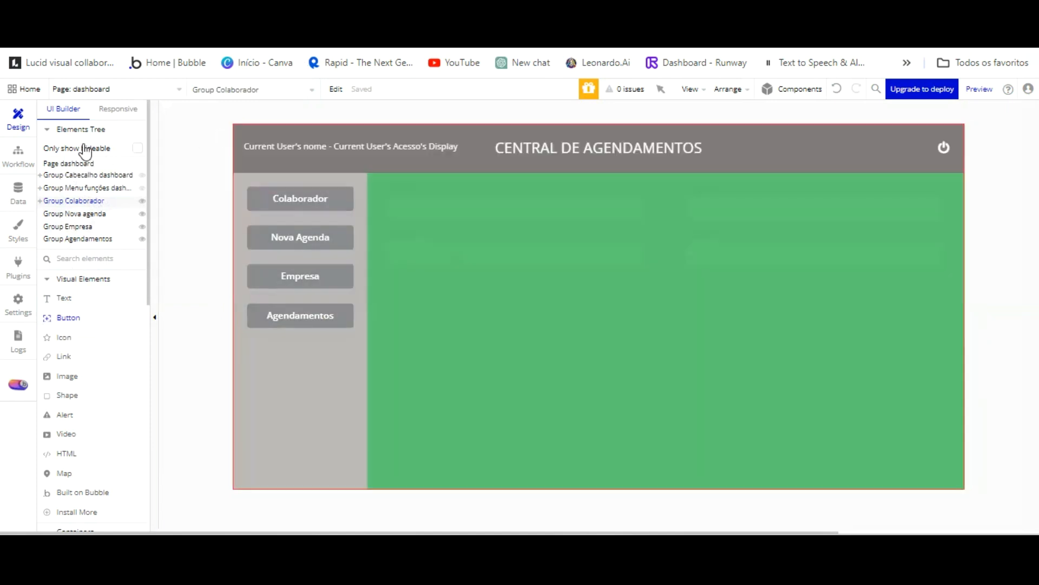
Draw a new CADASTRAR button below the Função field and detach its preset style.
left_click(81, 201)
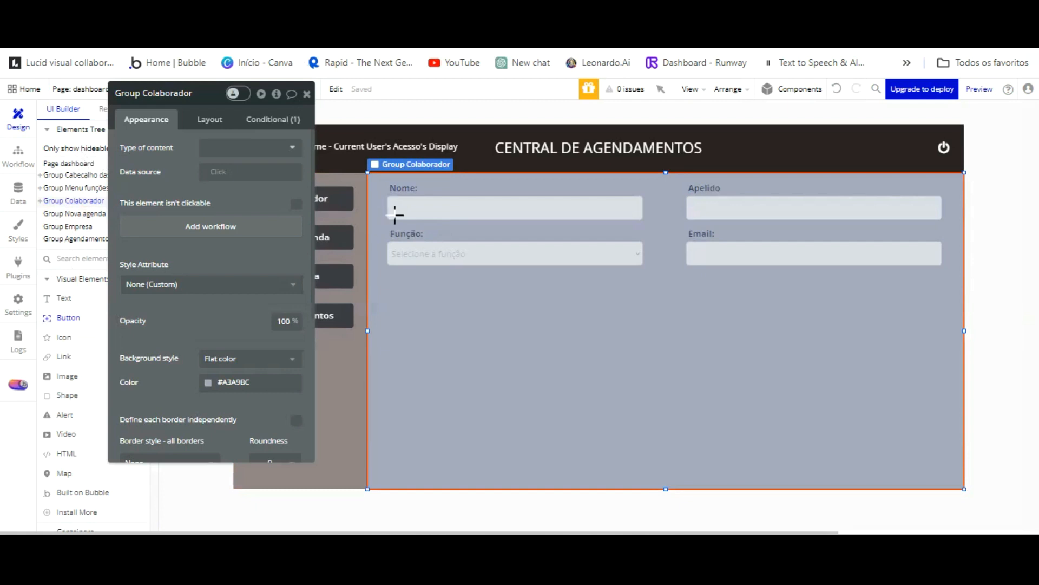
left_click_drag(393, 215, 506, 242)
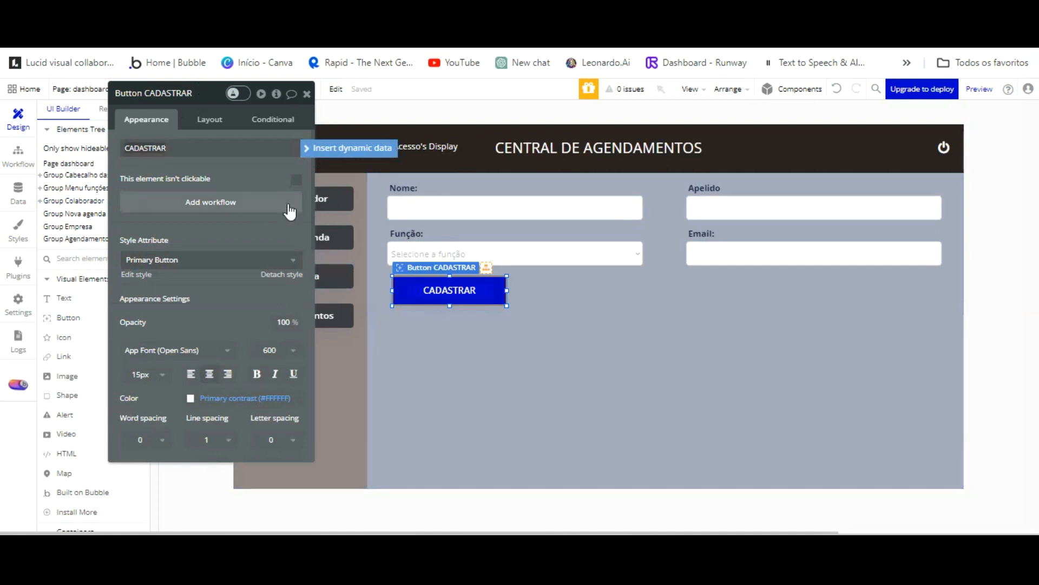
left_click(292, 274)
Try darker blue backgrounds on the Empresa button, then undo back to dark grey #3C3C42.
left_click(336, 276)
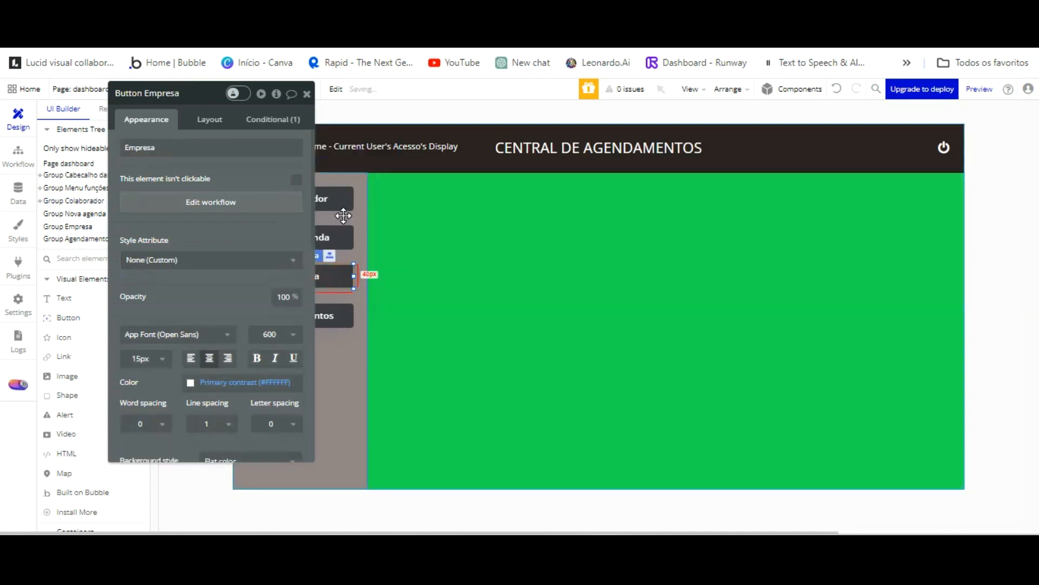
scroll(270, 293, "down", 2)
left_click(255, 408)
left_click(261, 407)
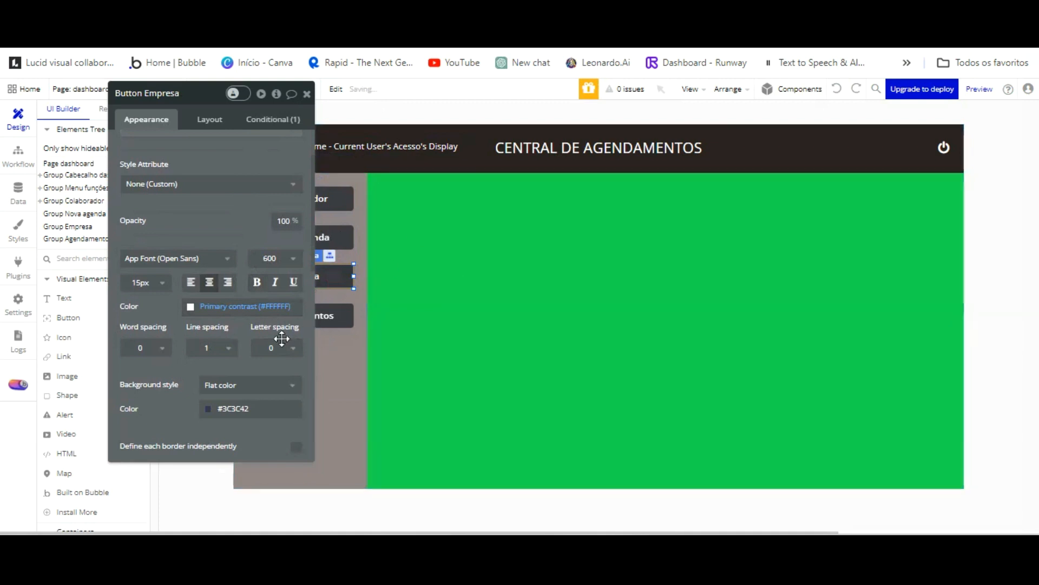
left_click(255, 408)
left_click(271, 411)
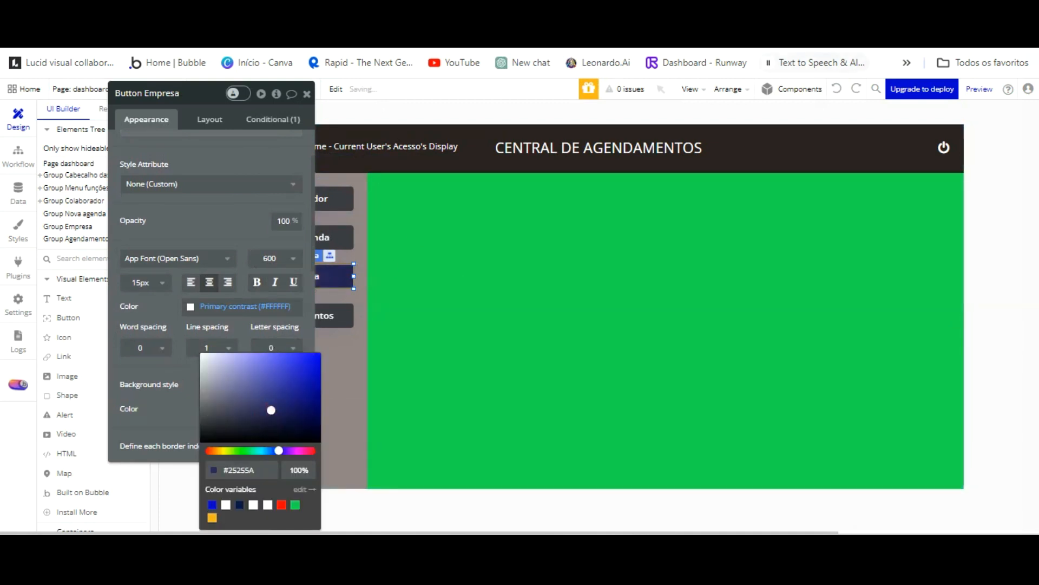
left_click(836, 88)
left_click(835, 87)
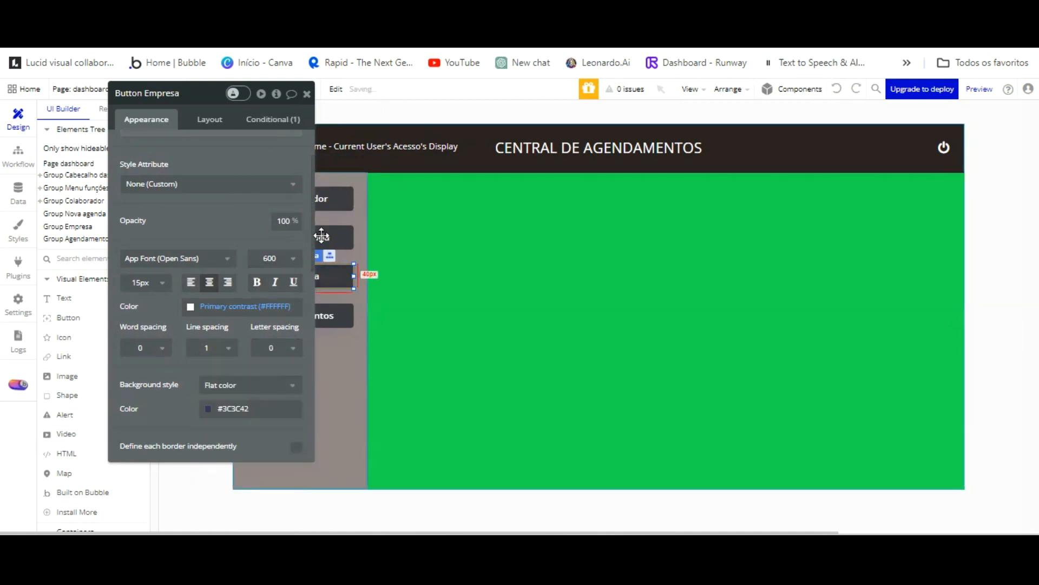
left_click(254, 408)
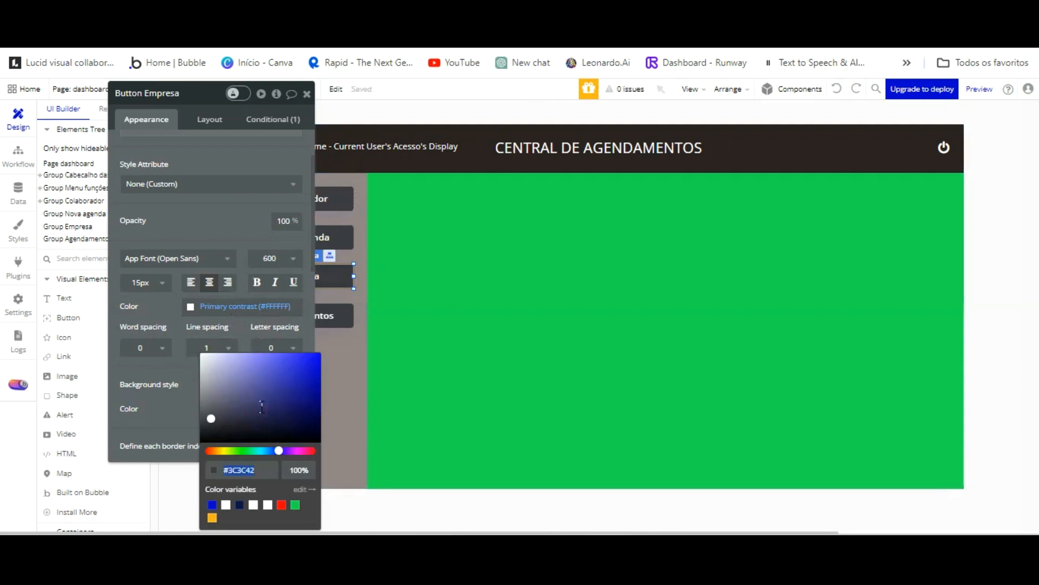
left_click_drag(238, 198, 542, 158)
Give the CADASTRAR button a dark grey #3C3C42 background.
left_click(76, 200)
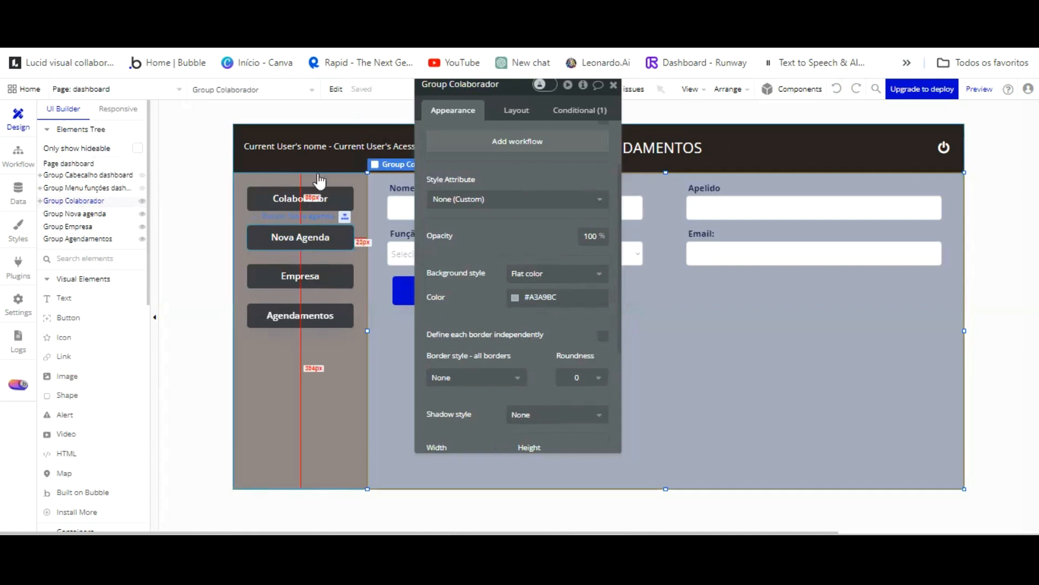
left_click(472, 295)
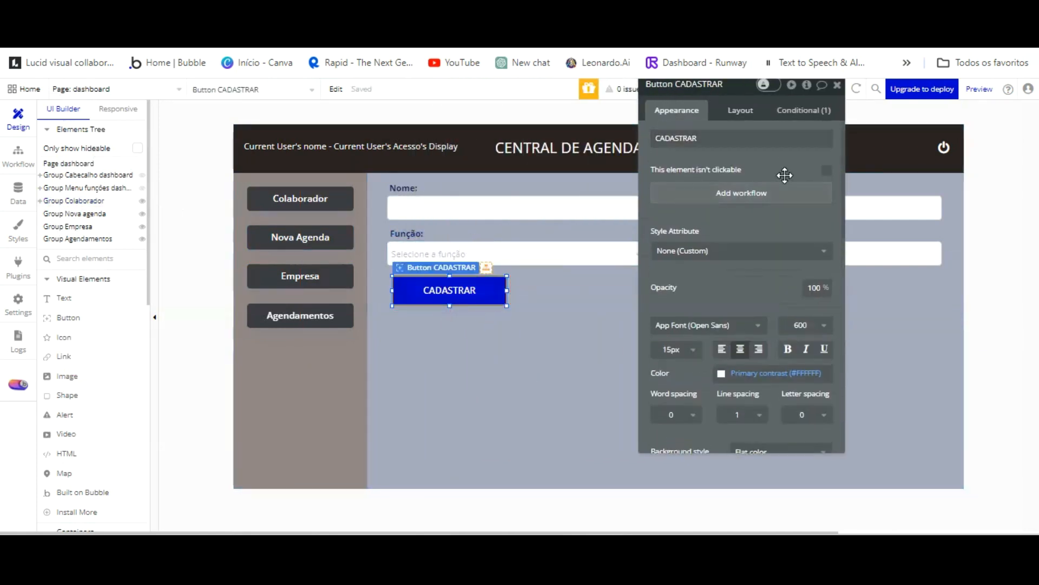
scroll(784, 204, "down", 4)
scroll(774, 240, "up", 4)
left_click(804, 110)
left_click(676, 111)
scroll(764, 314, "down", 2)
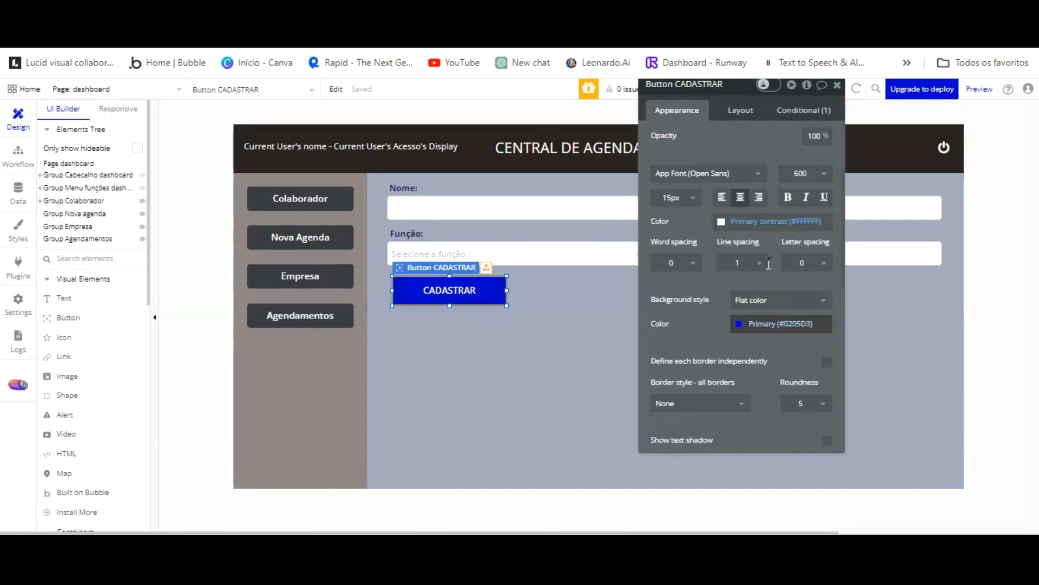
left_click(769, 323)
type("#3C3C42")
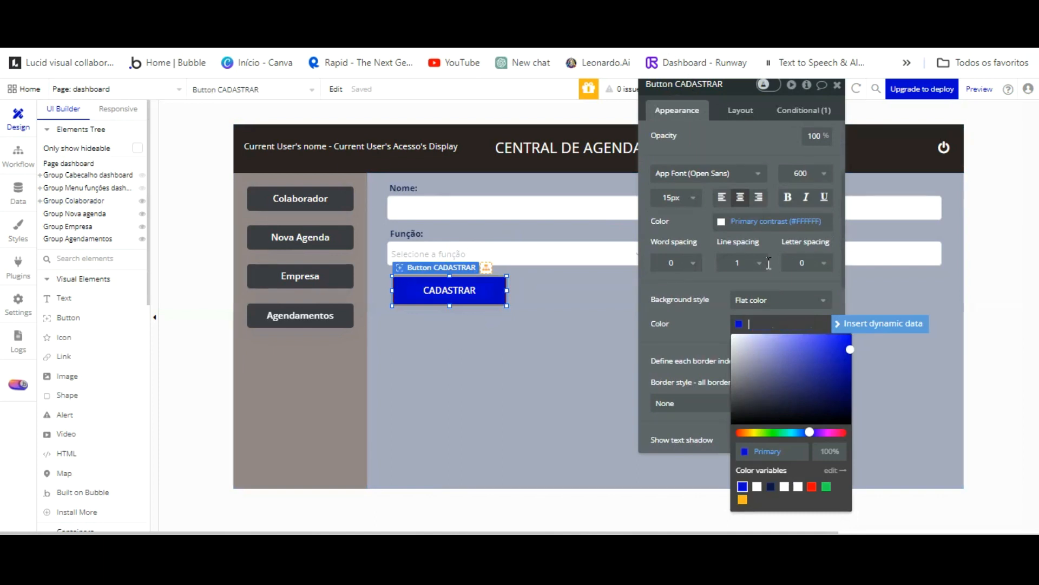
left_click(703, 226)
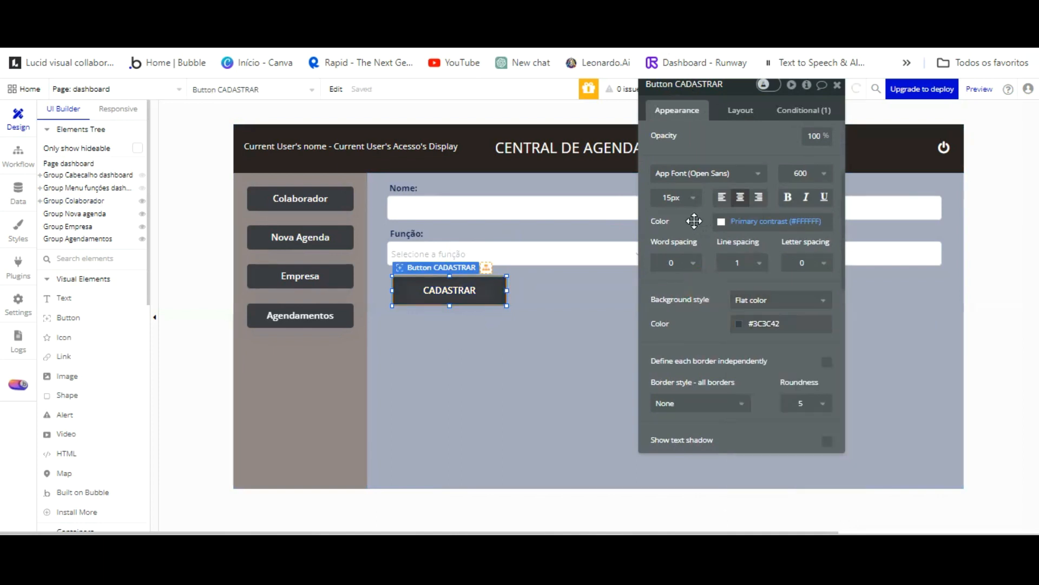
Change the CADASTRAR button's height from 48 to 40 px.
scroll(739, 142, "up", 3)
left_click(745, 108)
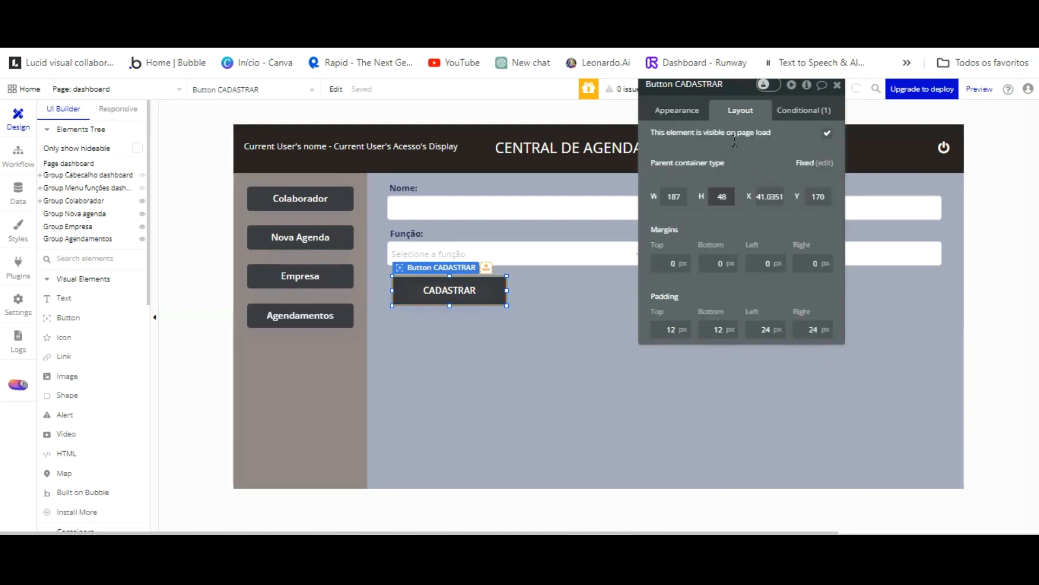
type("40")
left_click(733, 232)
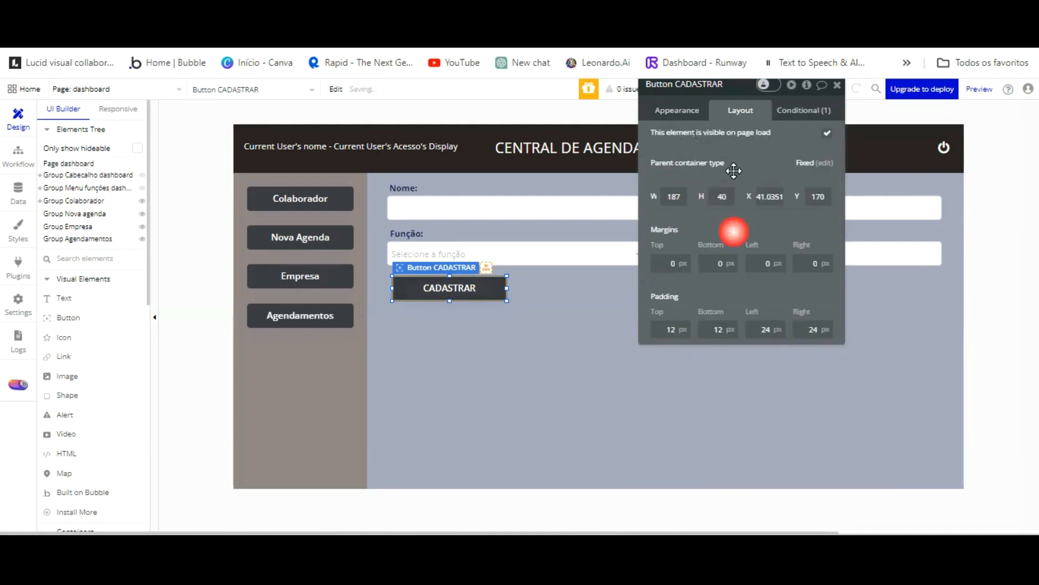
left_click(677, 110)
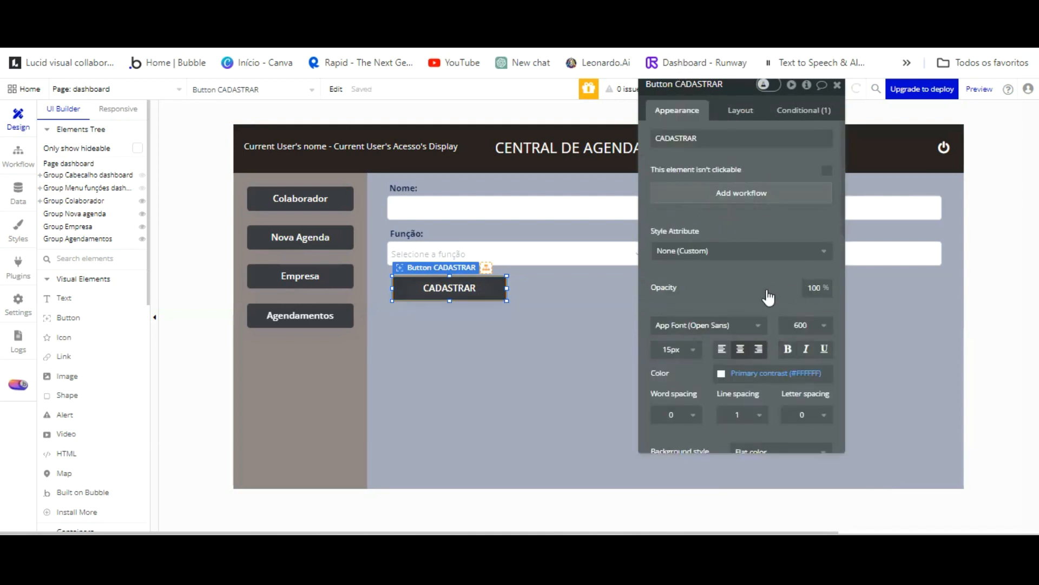
scroll(768, 303, "down", 3)
scroll(771, 318, "up", 3)
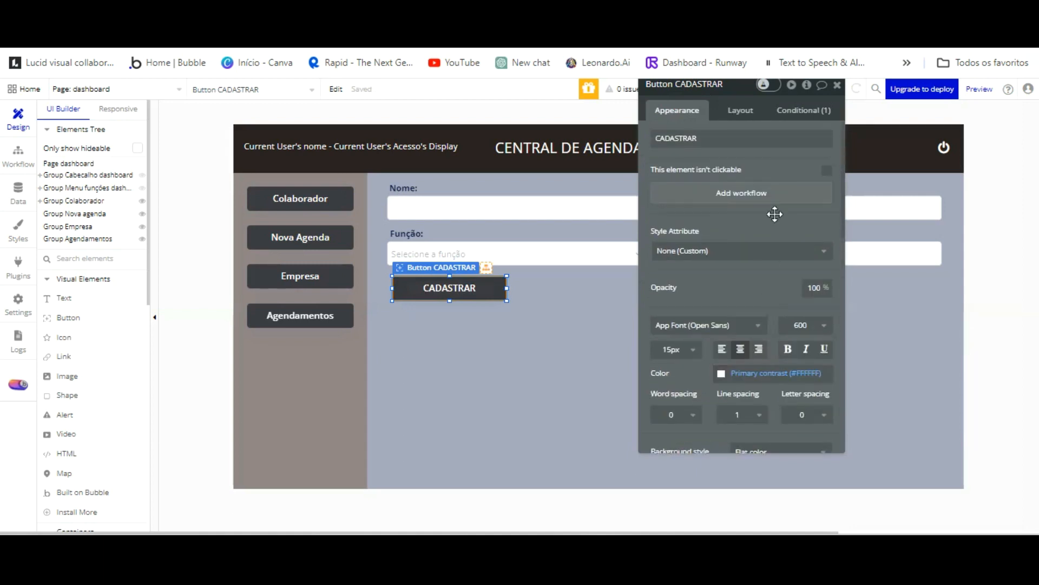
left_click(315, 275)
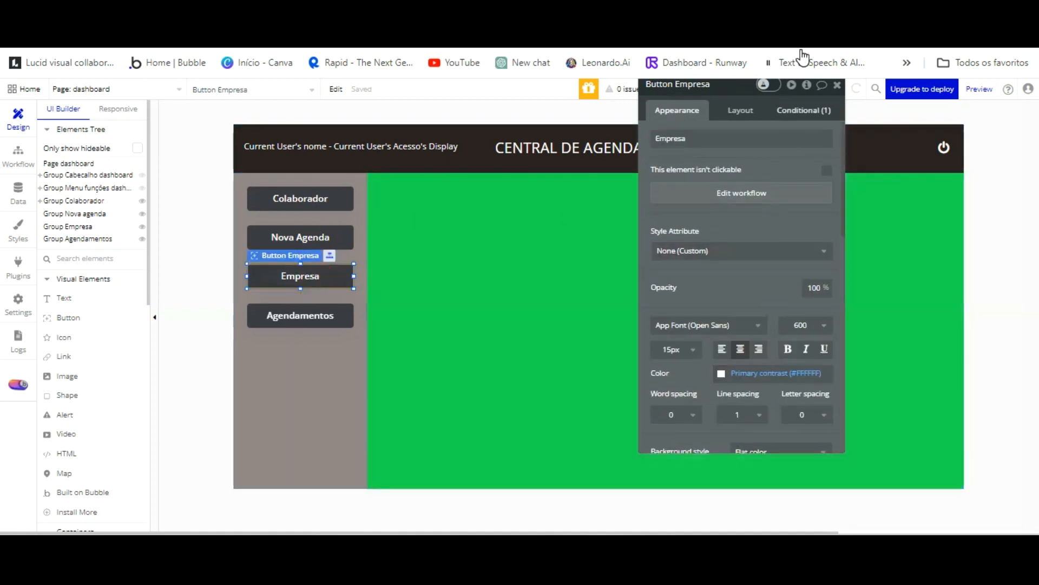
Copy Empresa's #56565A hover condition onto CADASTRAR, replacing its old one, and nudge CADASTRAR left.
left_click(803, 110)
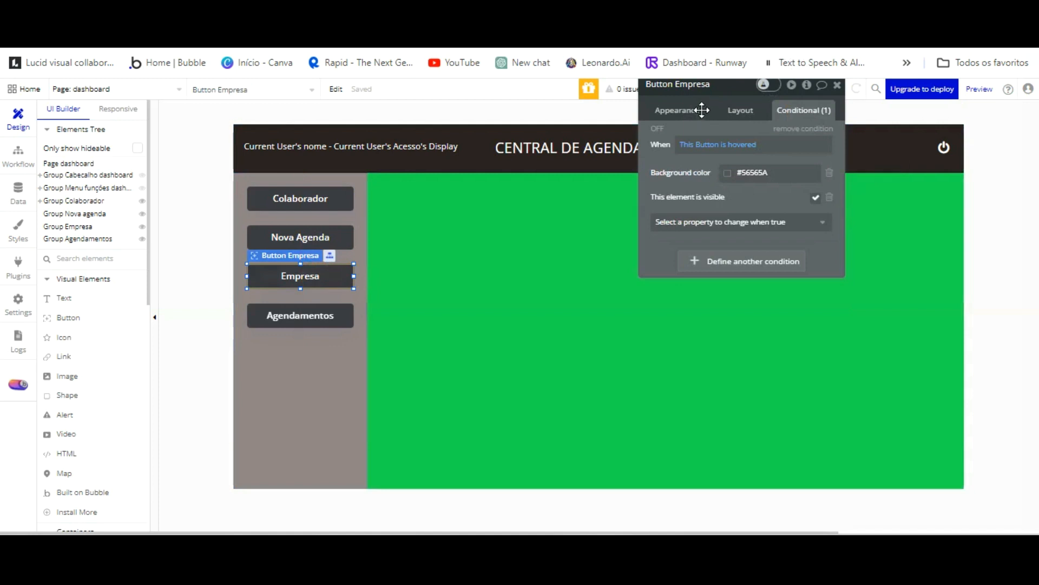
right_click(703, 169)
left_click(777, 134)
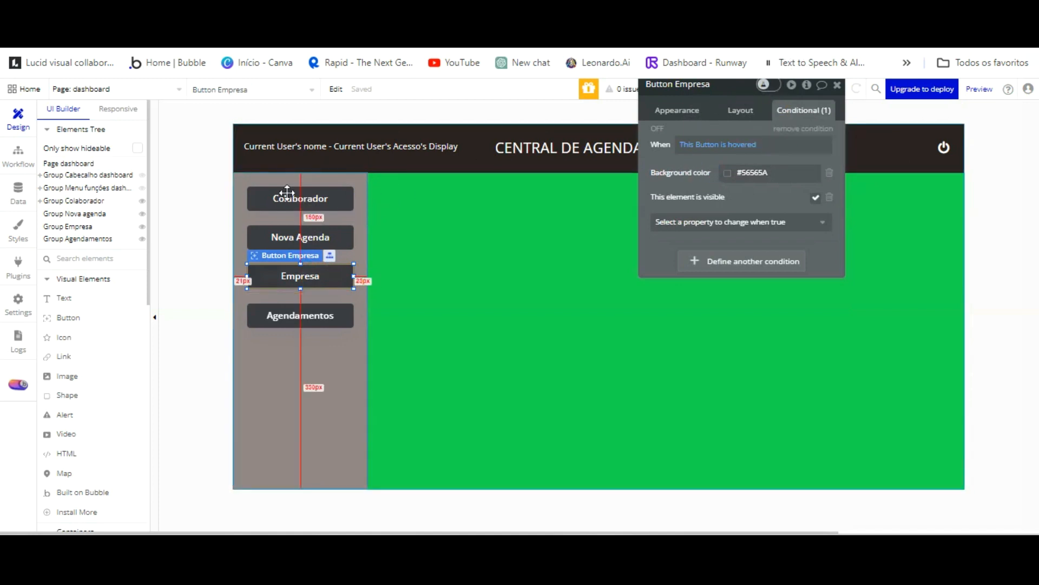
left_click(93, 200)
left_click(434, 283)
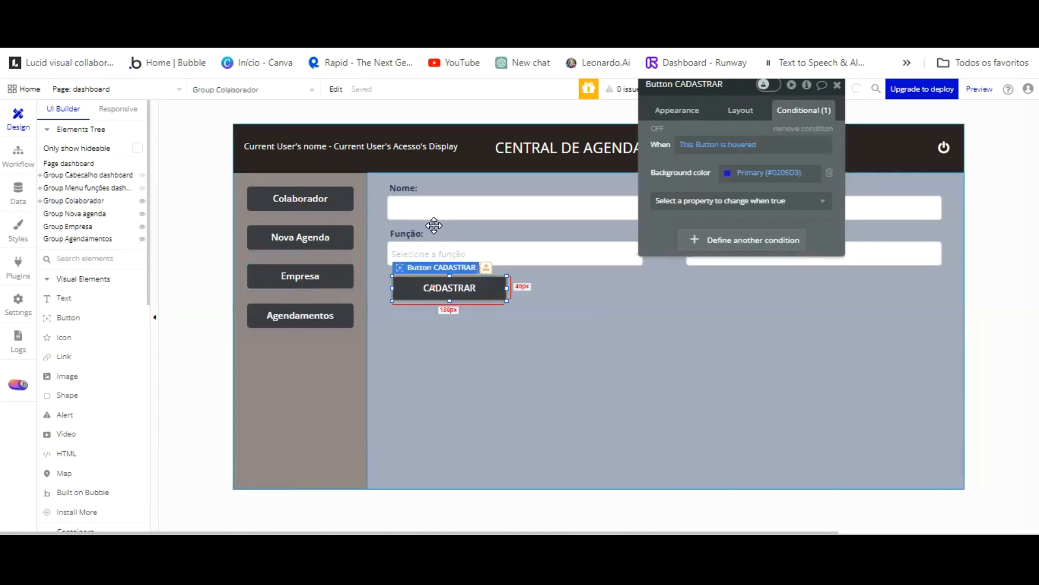
left_click(800, 128)
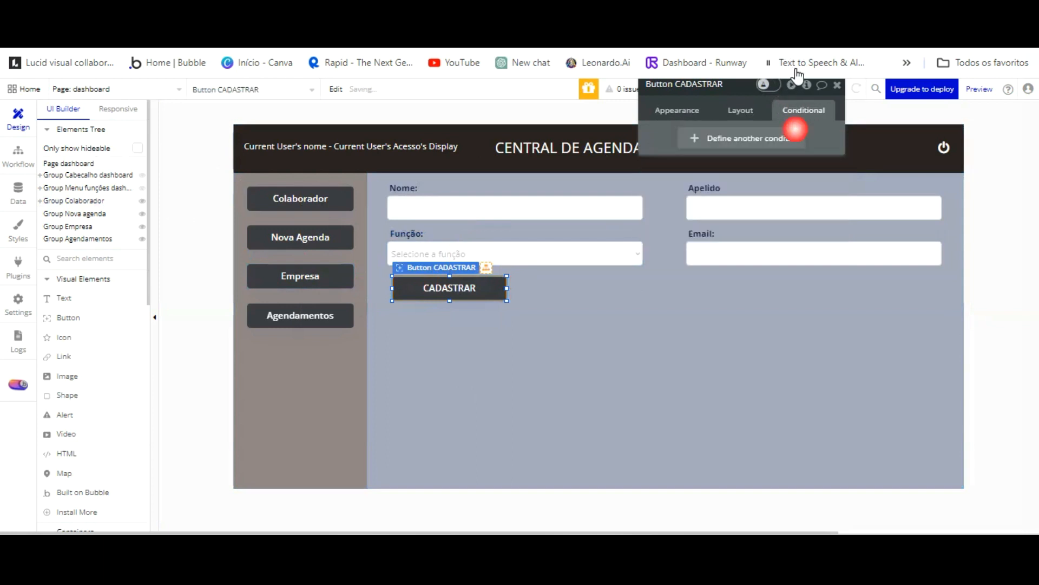
right_click(774, 137)
left_click(860, 102)
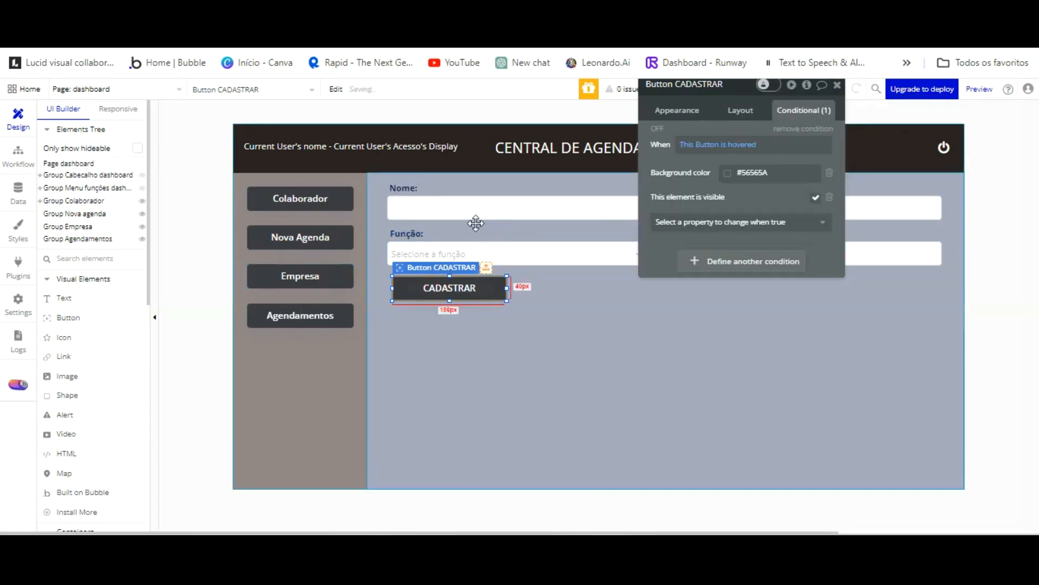
left_click_drag(447, 231, 439, 233)
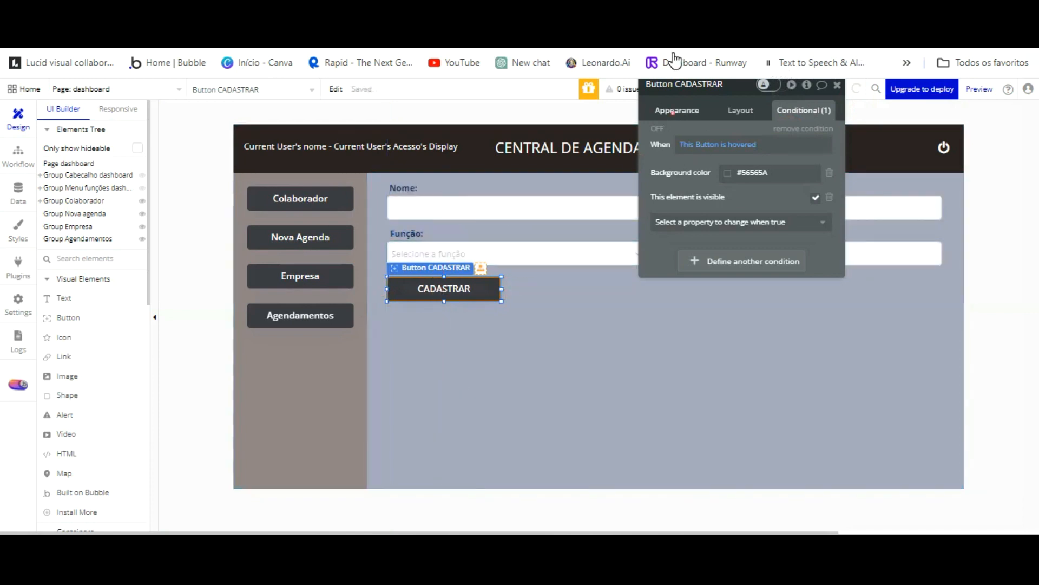
left_click(677, 110)
Add a Create a new Colaboradores action to the CADASTRAR click workflow.
left_click(736, 192)
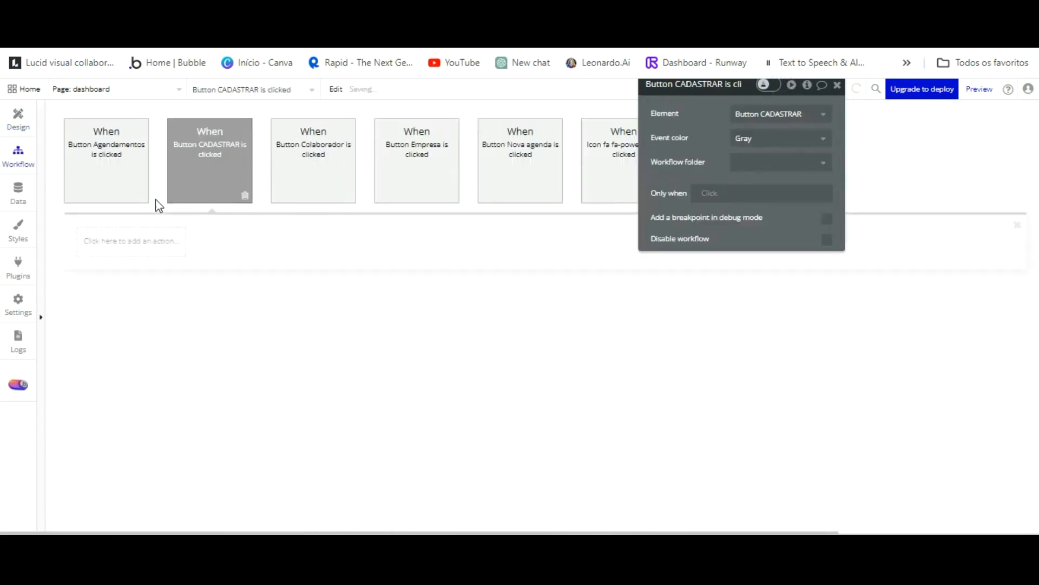
left_click(135, 241)
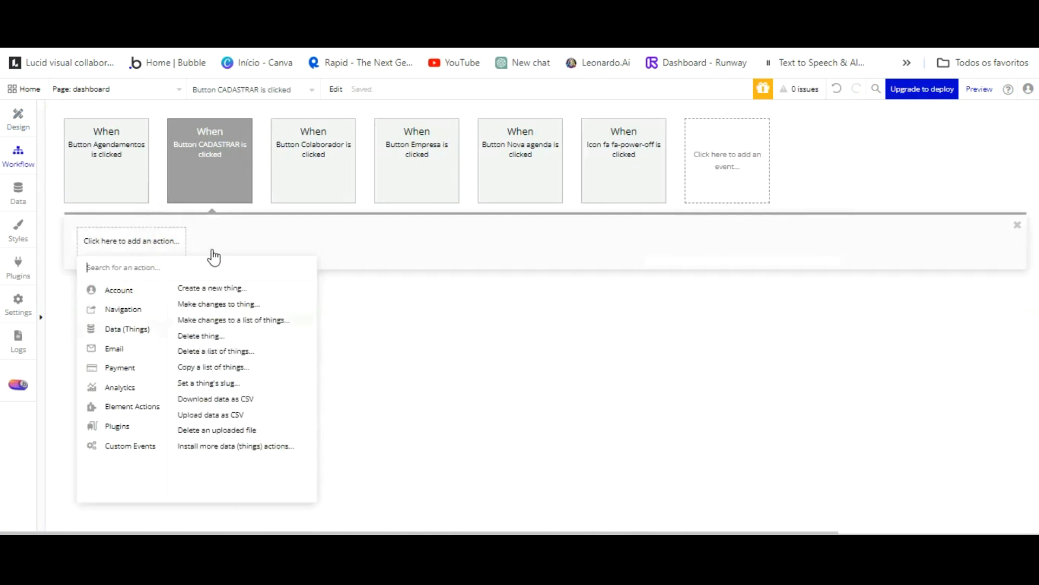
left_click(214, 286)
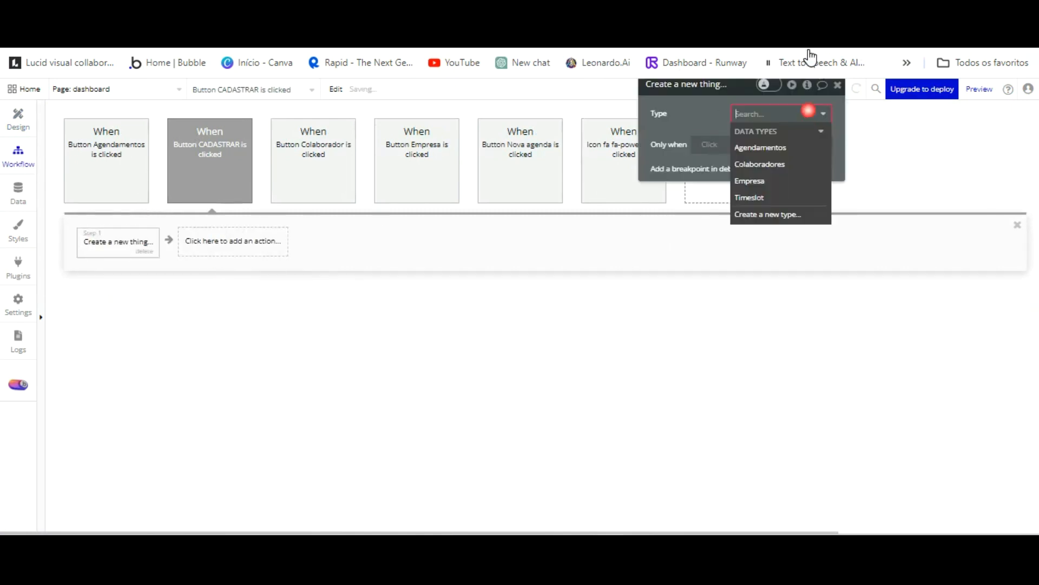
left_click(789, 162)
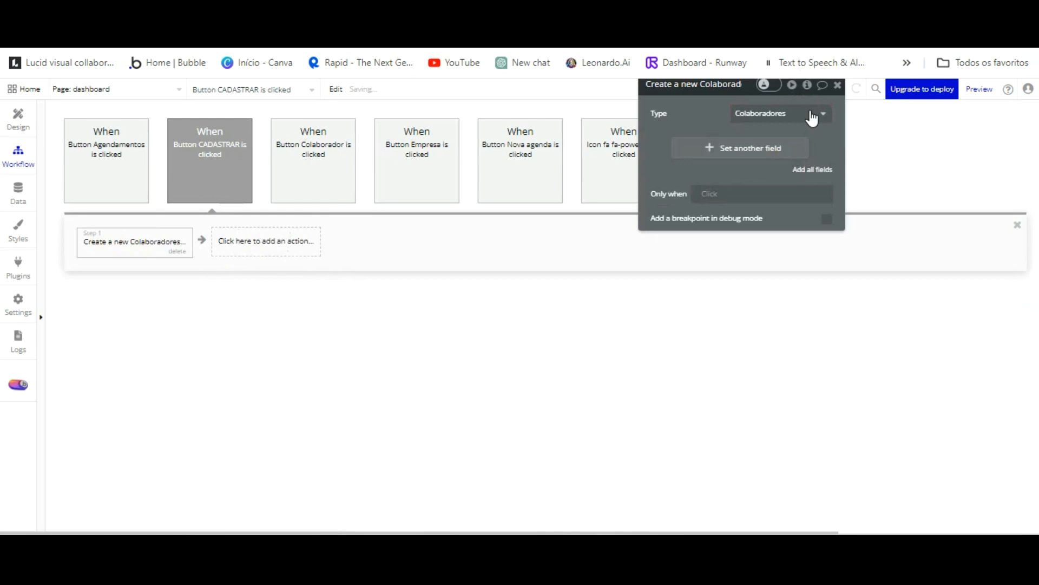
Set Apelido and email to the Apelido and Email inputs' values.
left_click(713, 143)
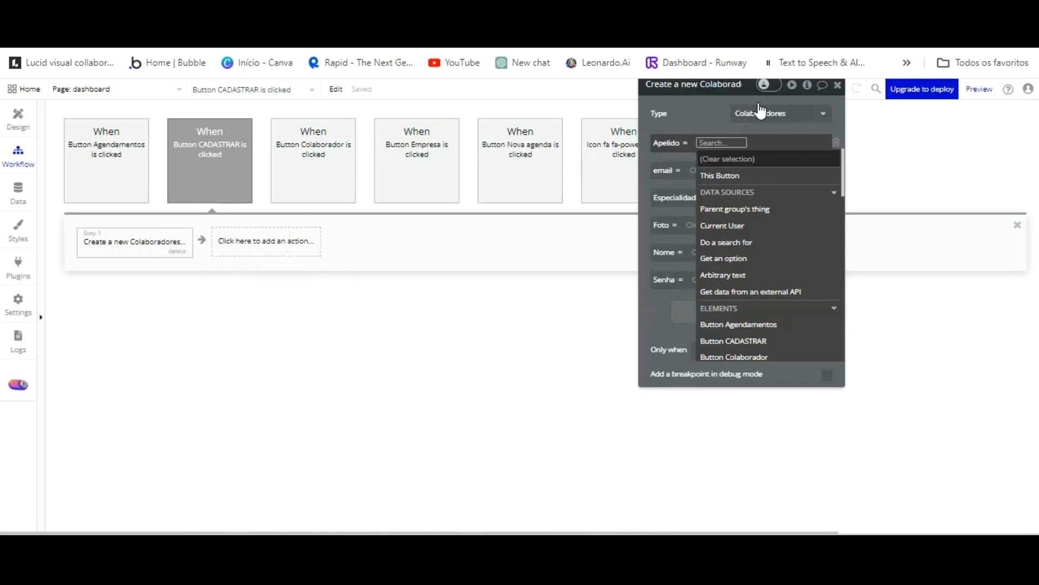
scroll(772, 217, "down", 3)
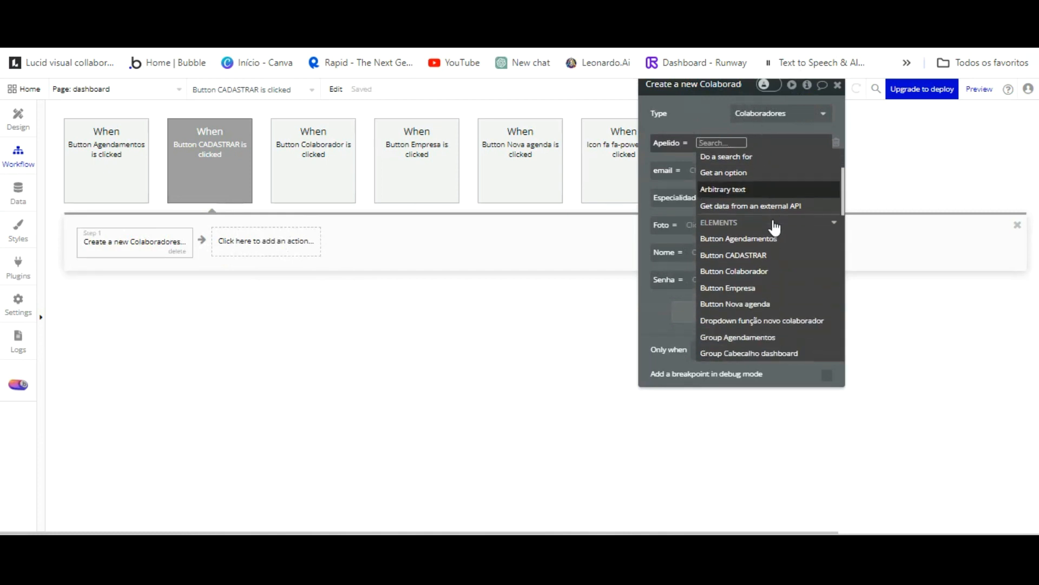
scroll(775, 228, "down", 3)
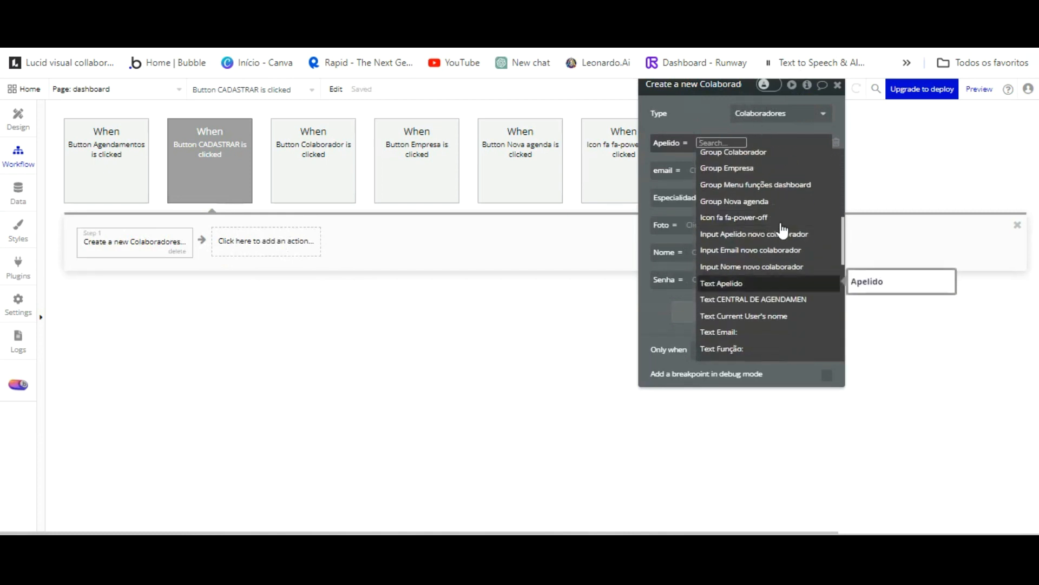
left_click(784, 234)
left_click(705, 188)
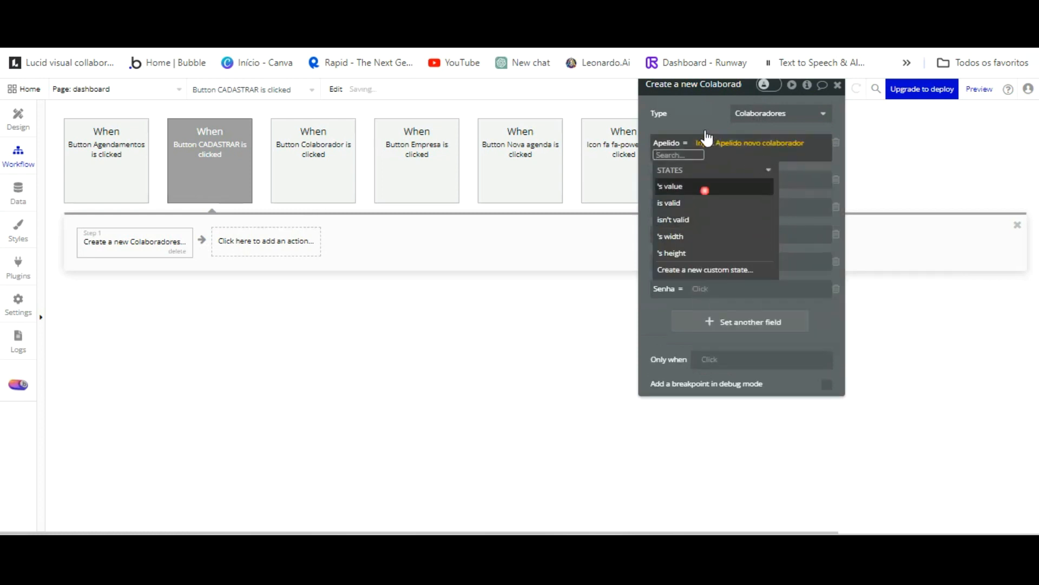
left_click(704, 52)
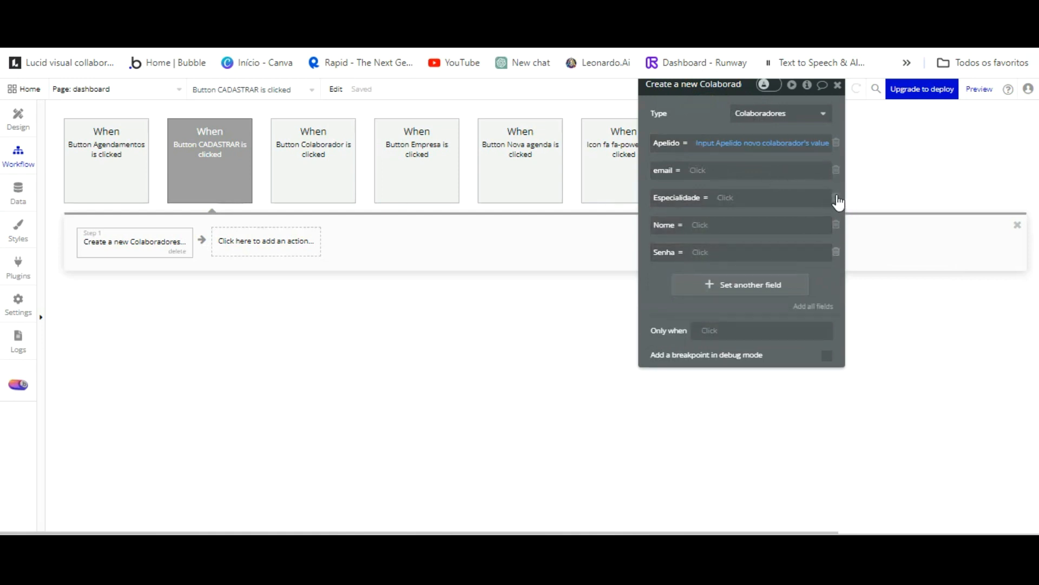
left_click(699, 171)
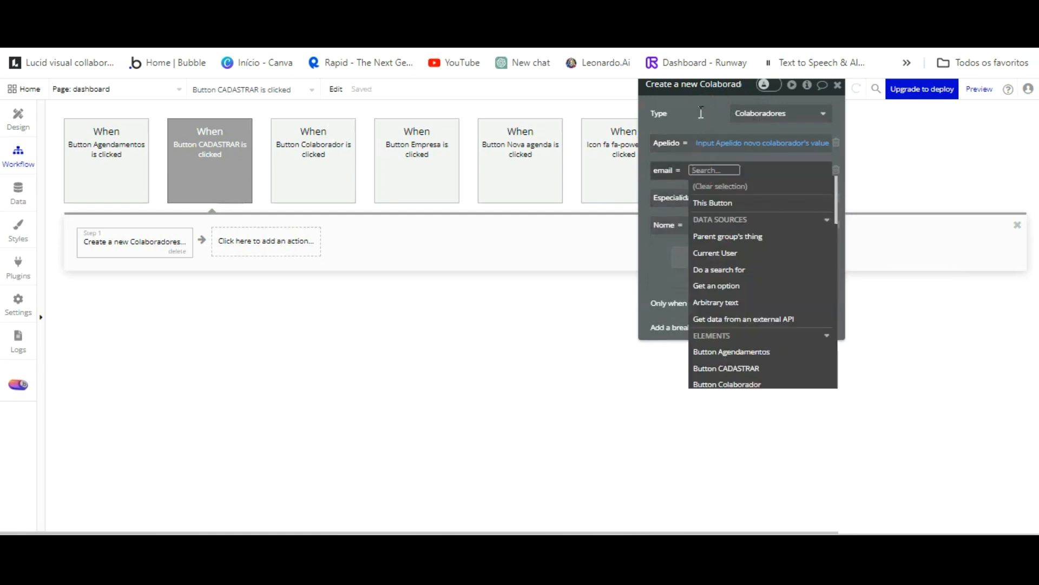
scroll(760, 234, "down", 8)
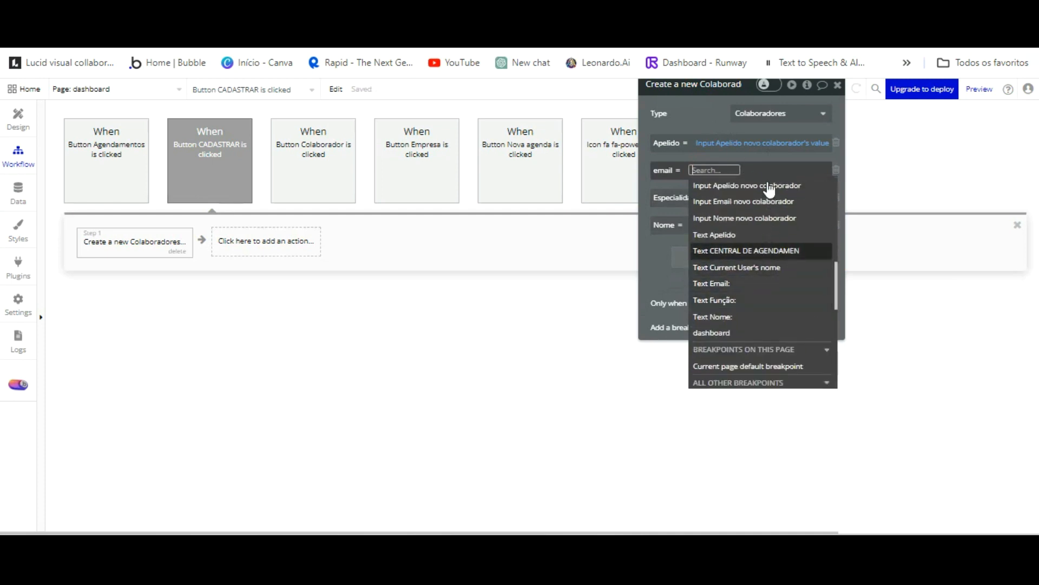
left_click(768, 203)
left_click(702, 214)
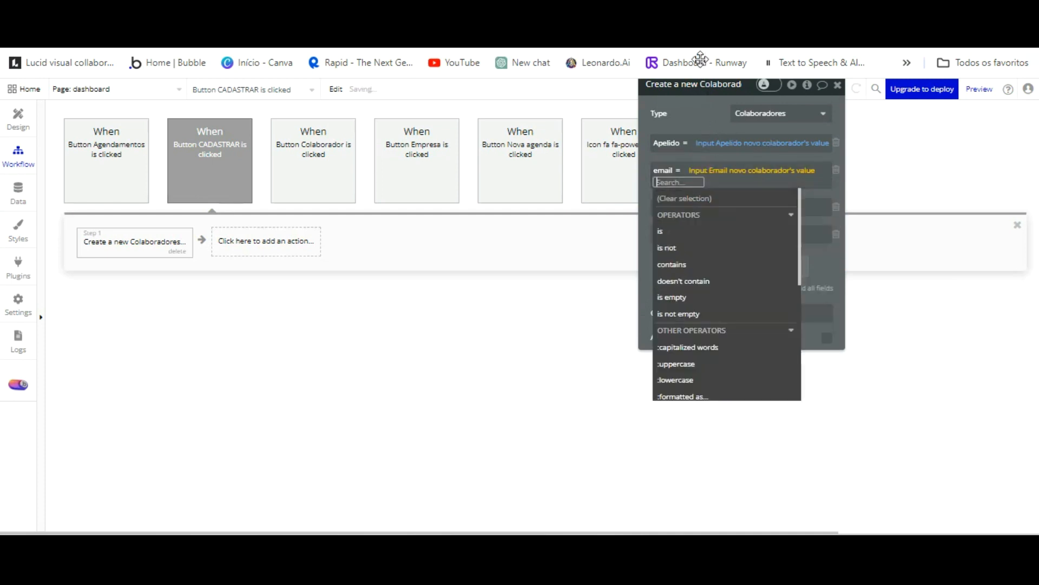
left_click(700, 113)
Set Especialidade to Dropdown função's value's Display.
left_click(728, 198)
scroll(801, 255, "down", 5)
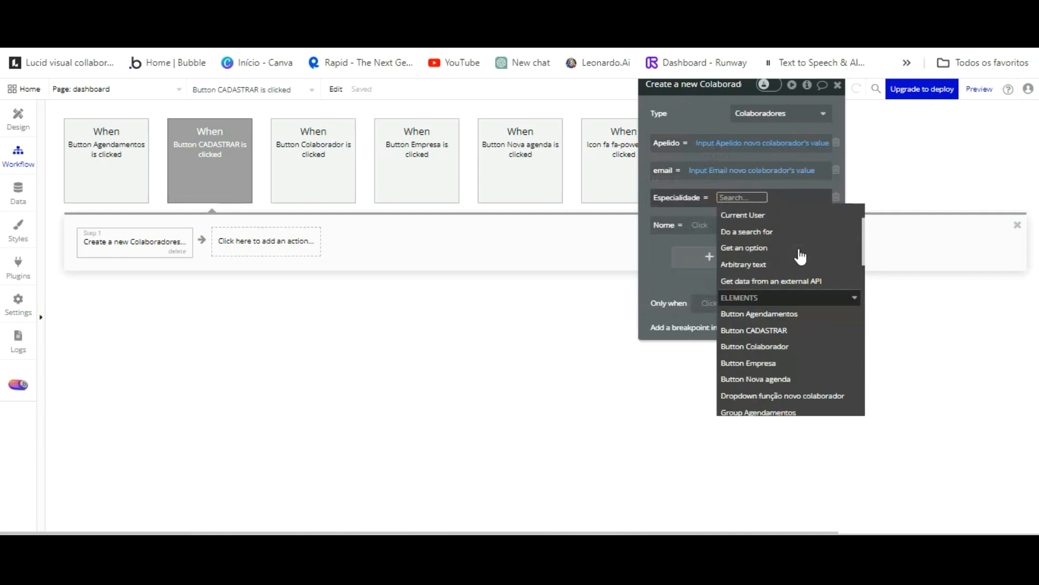
left_click(797, 311)
left_click(741, 242)
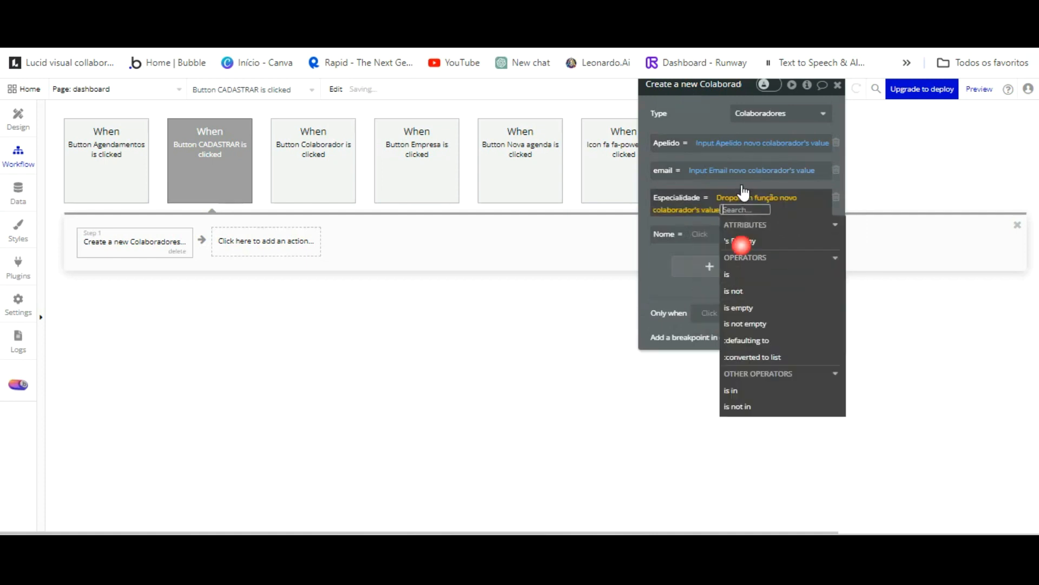
left_click(664, 261)
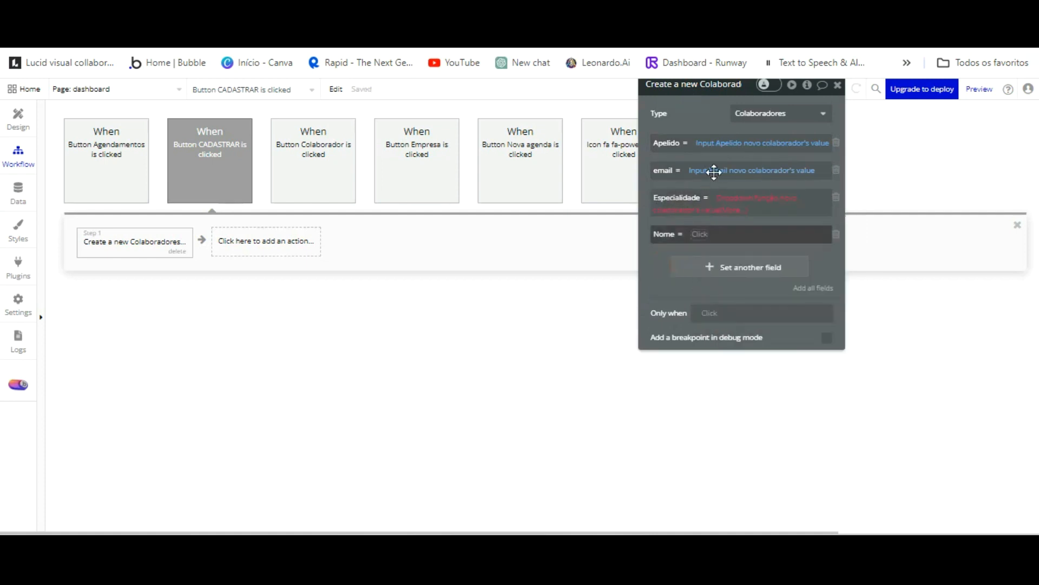
left_click(740, 209)
left_click(741, 241)
left_click(680, 250)
Set Nome to the Nome input's value.
left_click(695, 233)
scroll(793, 302, "down", 3)
scroll(793, 302, "down", 2)
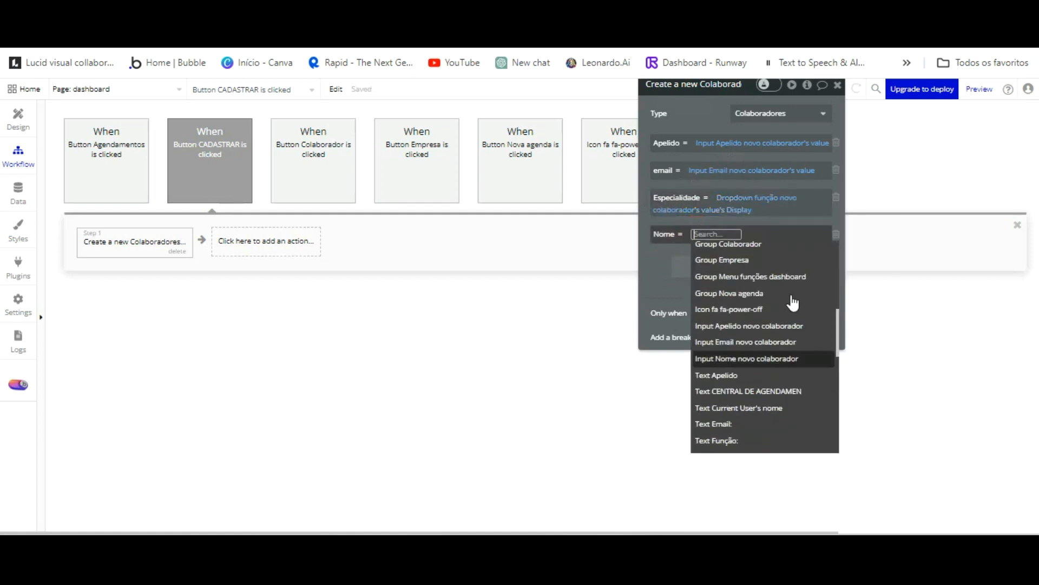
left_click(784, 359)
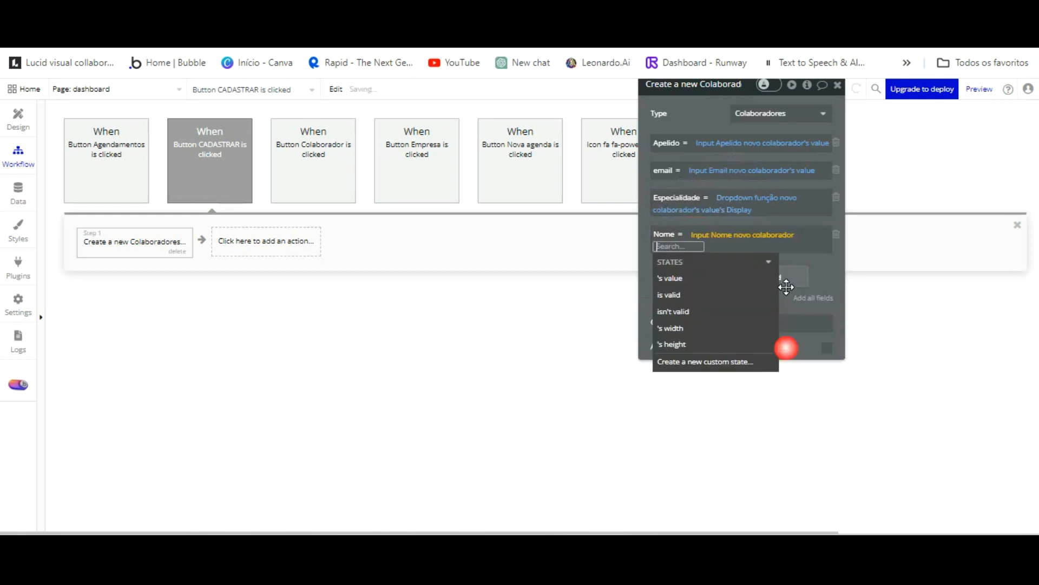
left_click(677, 276)
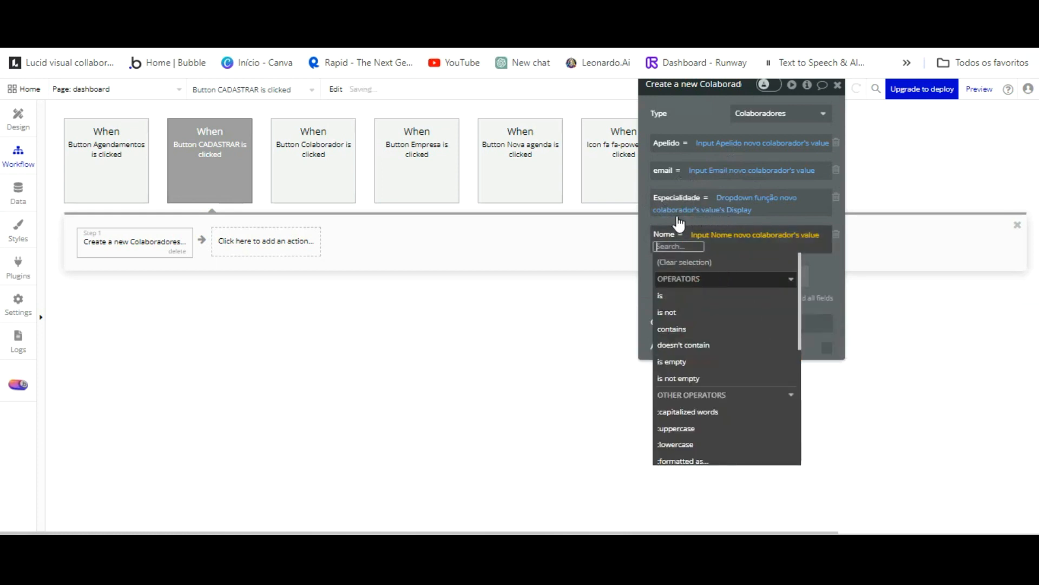
left_click(645, 213)
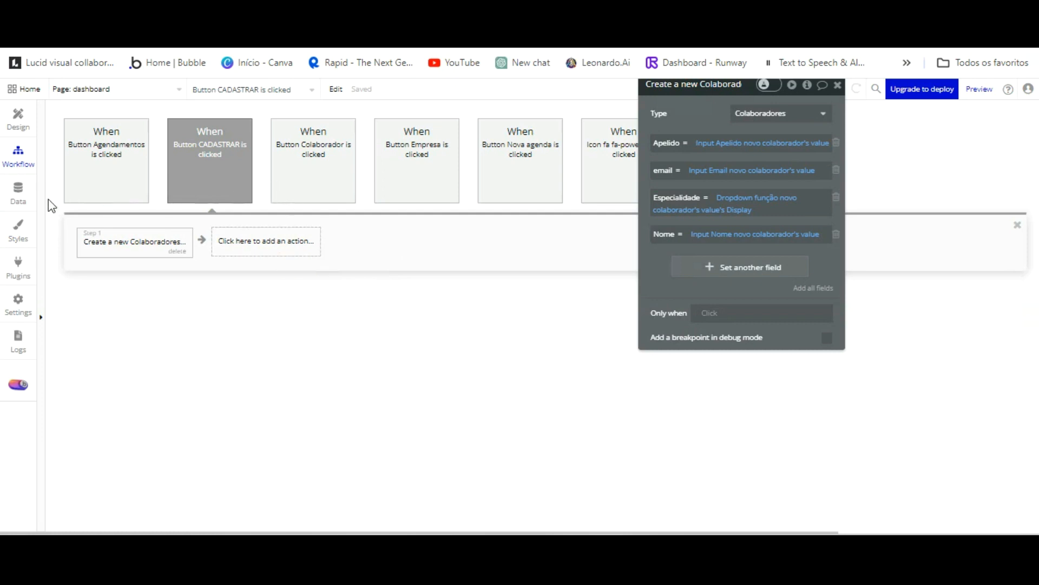
Install the API Connector and Alert Toast Message Notify · BEP plugins from the plugin catalogue.
left_click(19, 264)
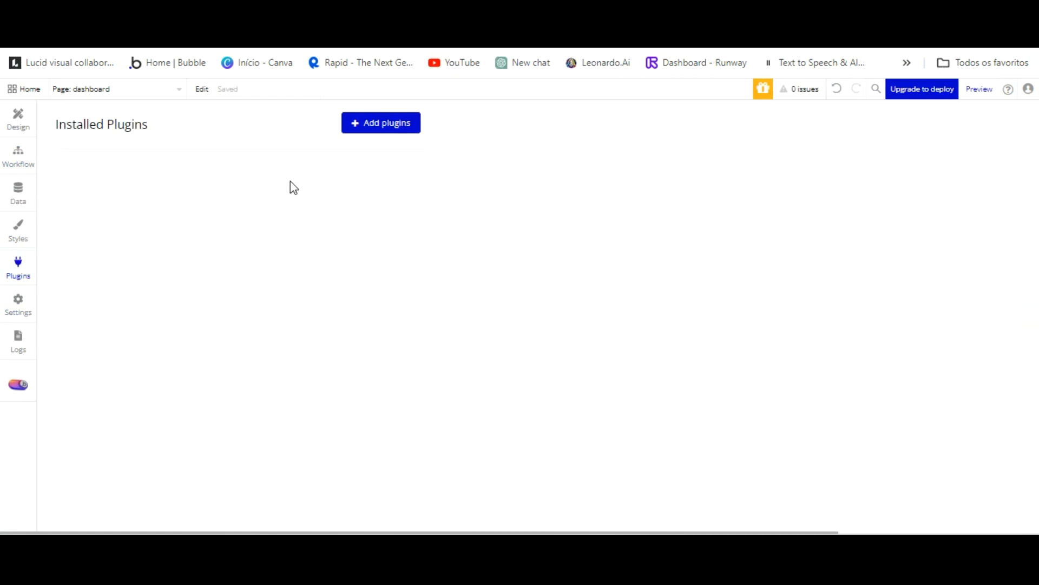
left_click(414, 131)
left_click(773, 219)
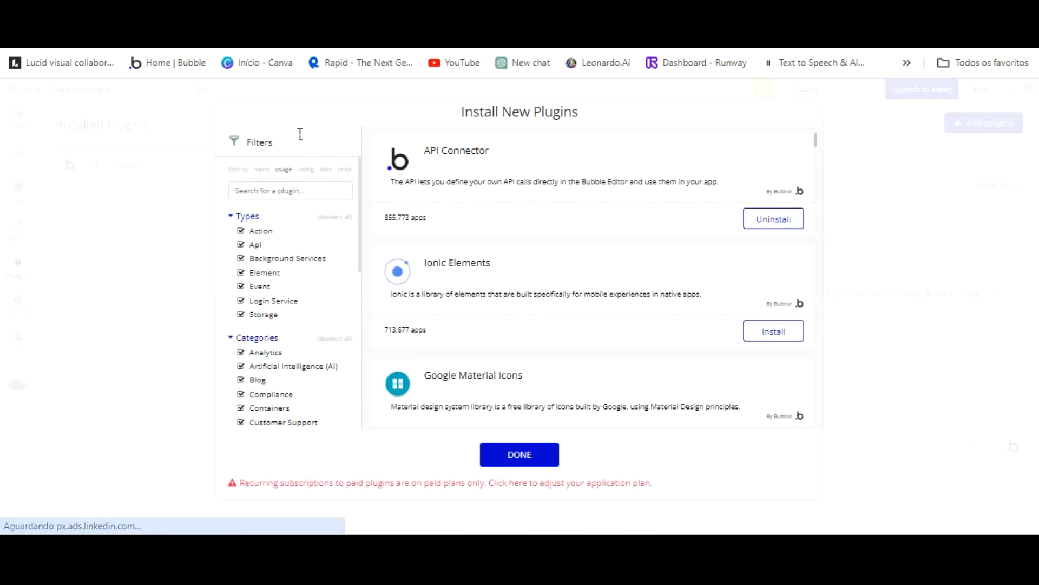
left_click(297, 191)
type("TOAST")
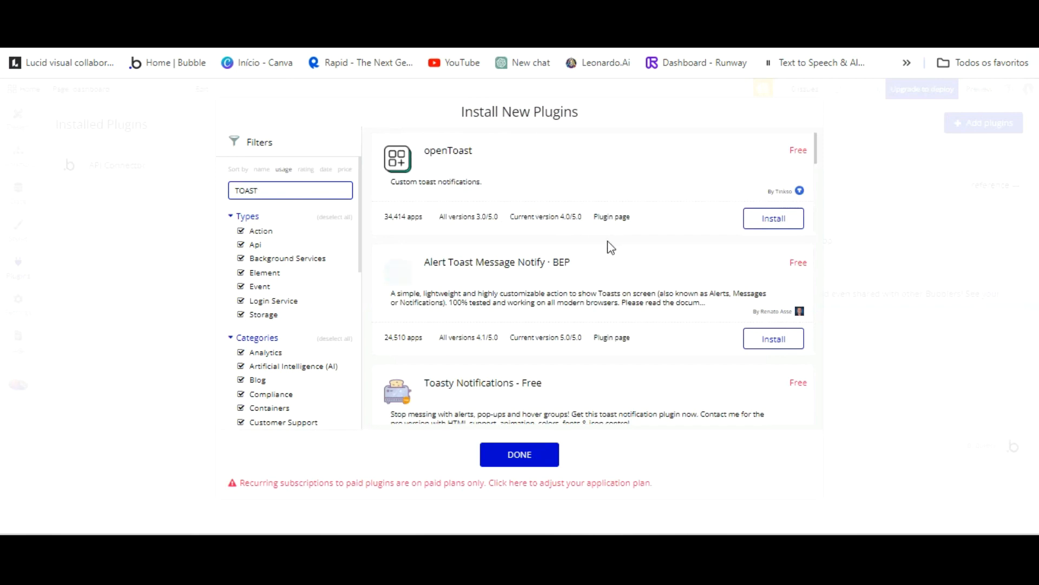
left_click(753, 338)
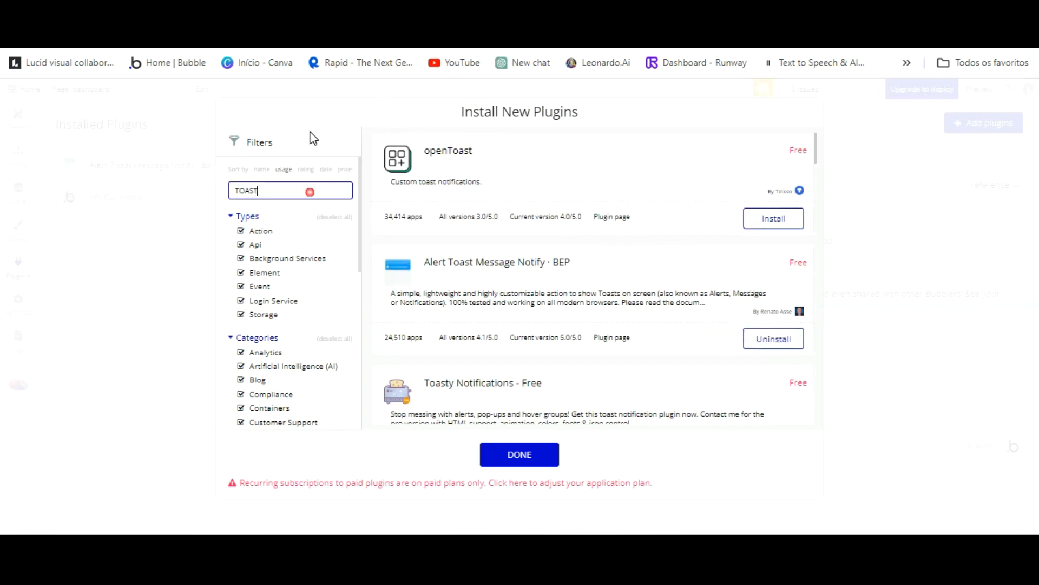
left_click(212, 136)
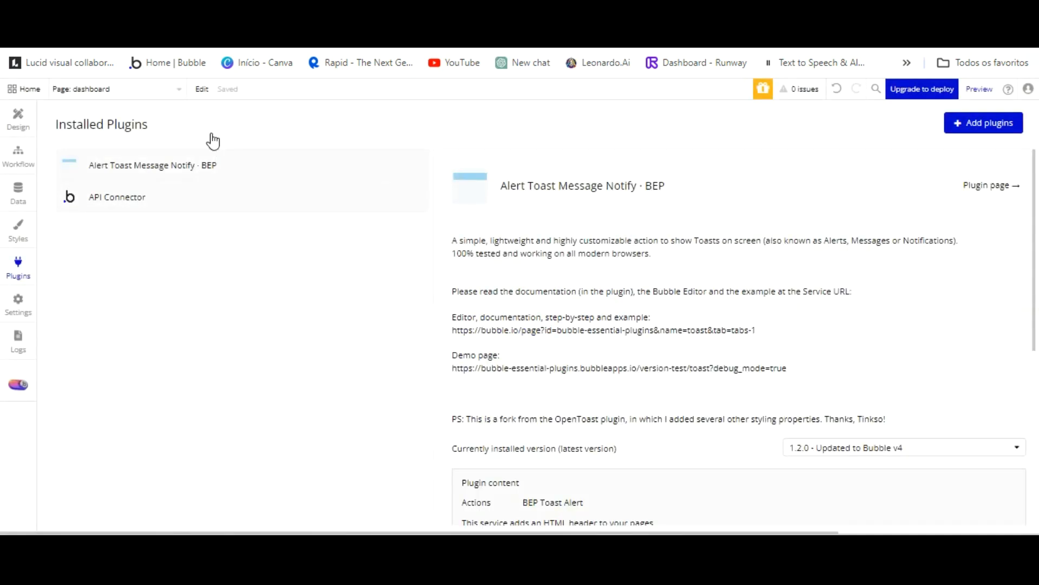
Search the catalogue for 'eas' and install the EasyLoop plugin.
left_click(984, 123)
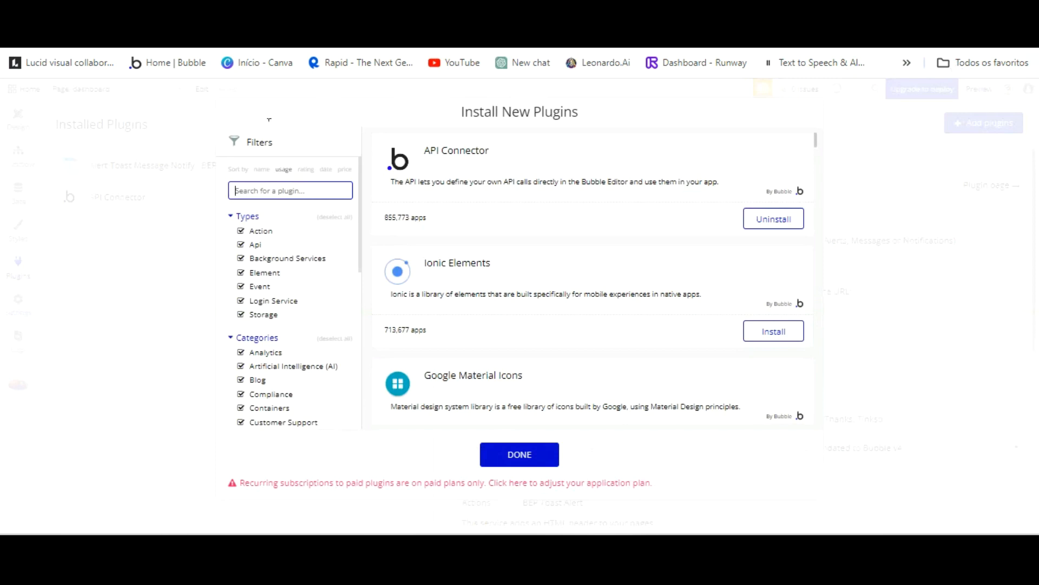
type("\\eas")
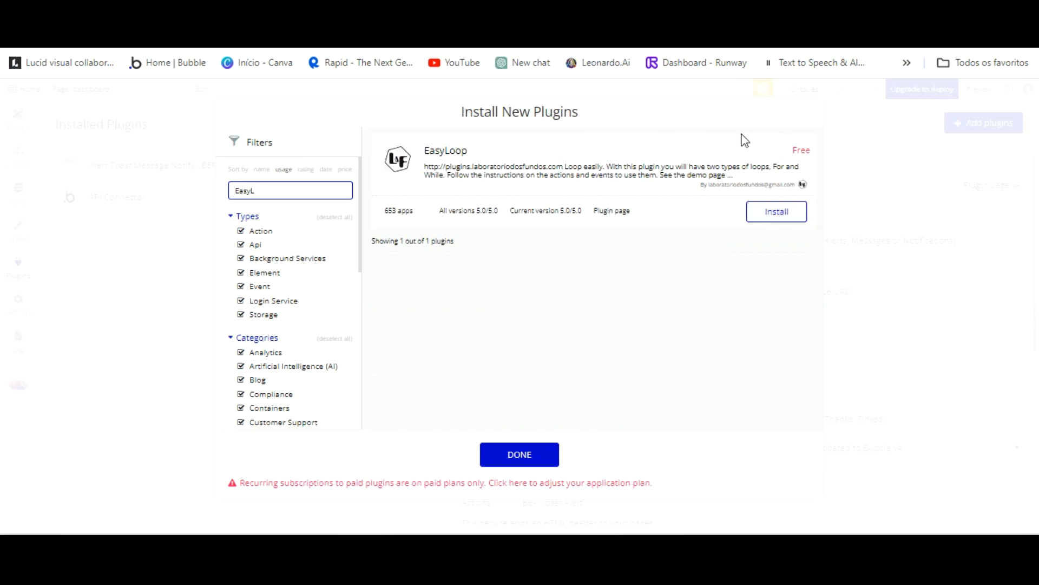
left_click(777, 211)
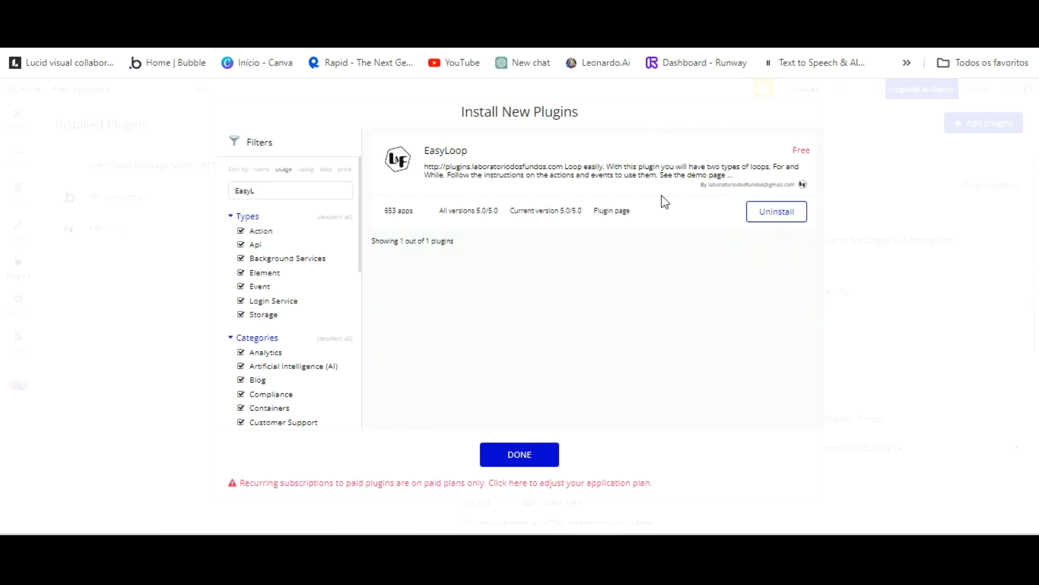
left_click(205, 139)
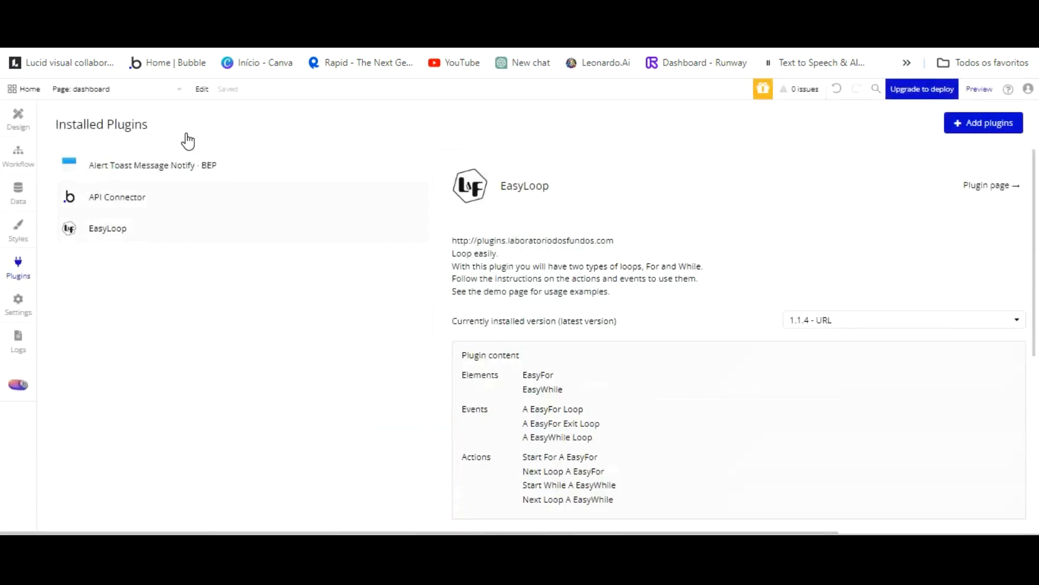
Search for 'Air date' and install the Air Date / Time Picker plugin.
left_click(983, 123)
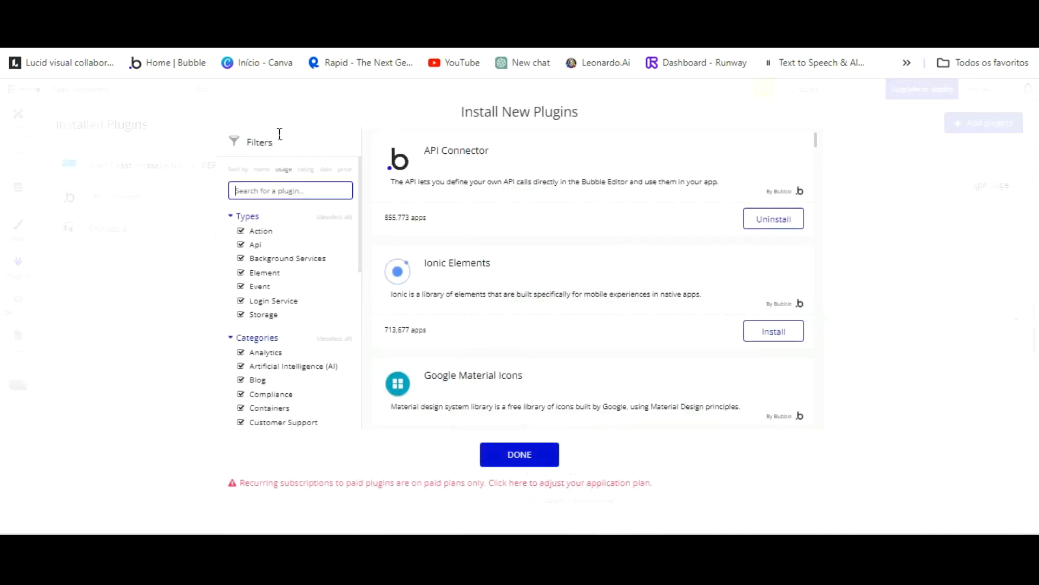
type("Air")
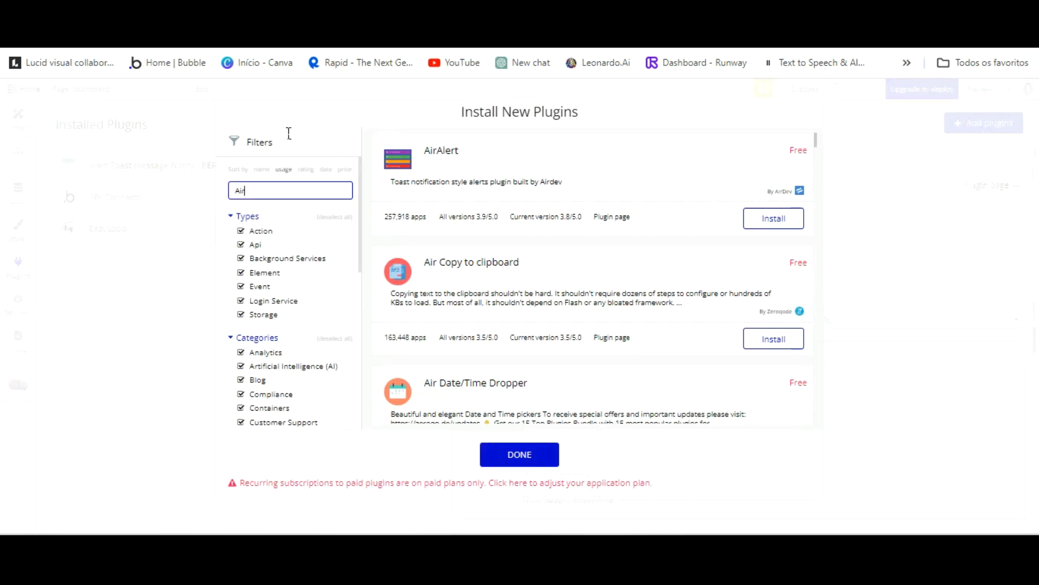
type("date")
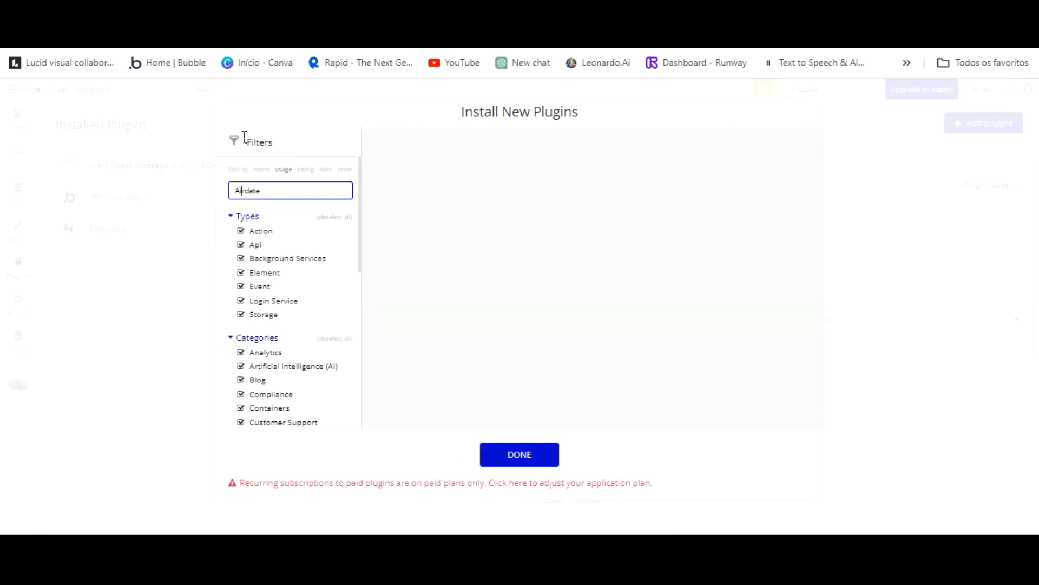
left_click(251, 191)
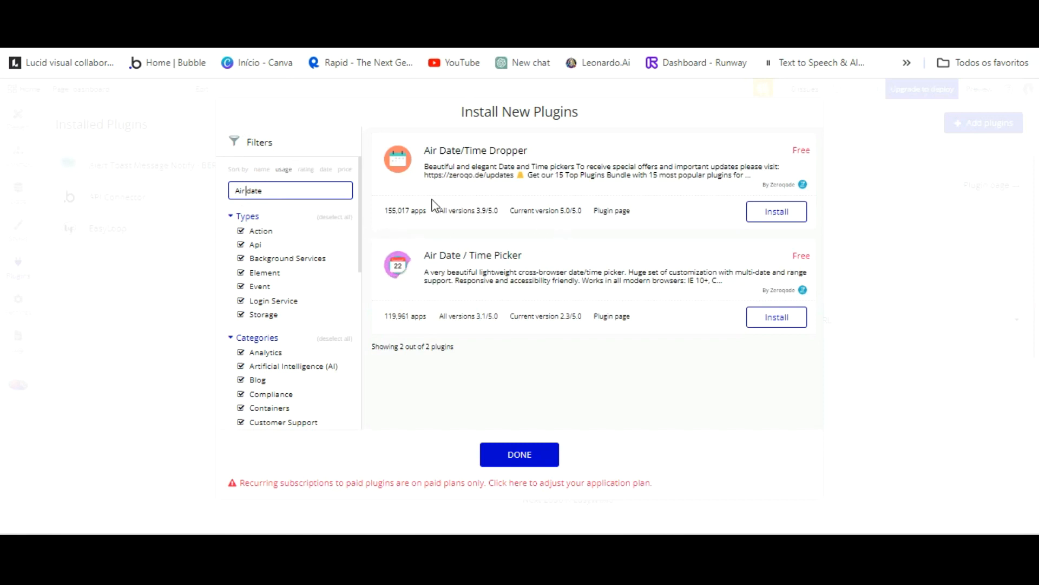
left_click(778, 314)
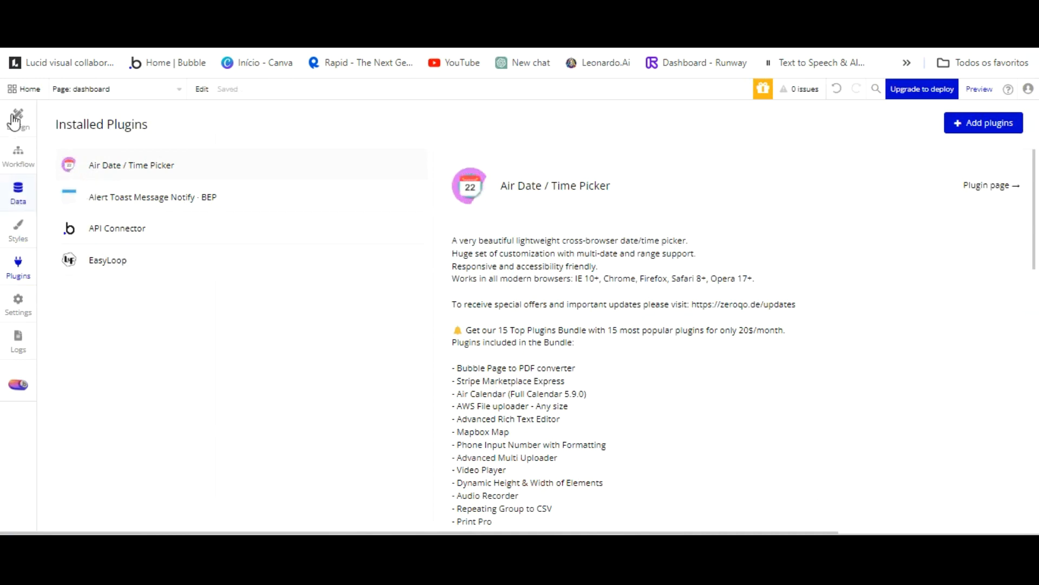
left_click(18, 153)
Add a BEP Toast Alert as step 2 with the message 'Cadastro efetuado'.
left_click(283, 239)
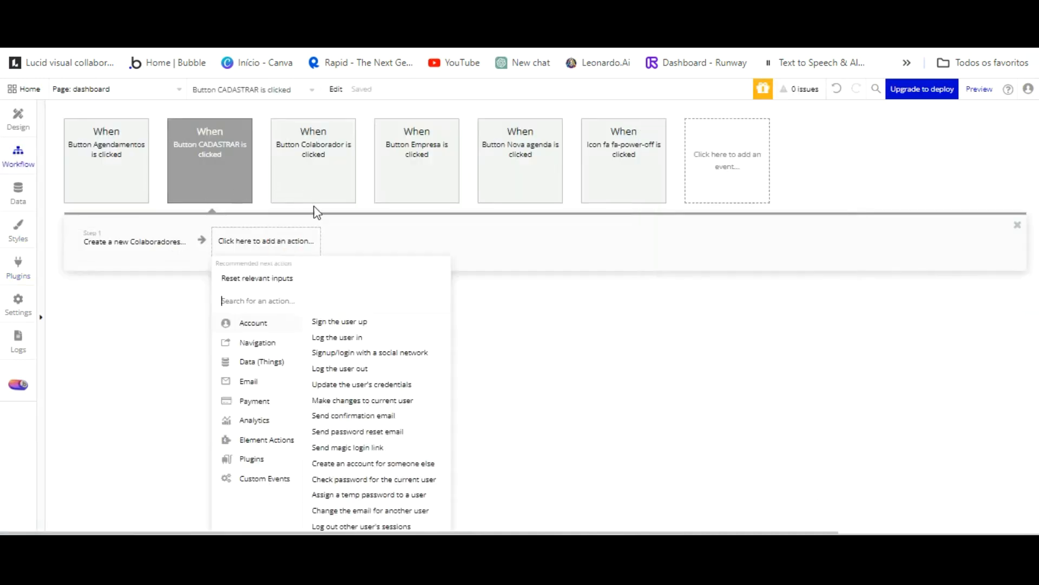
type("bep")
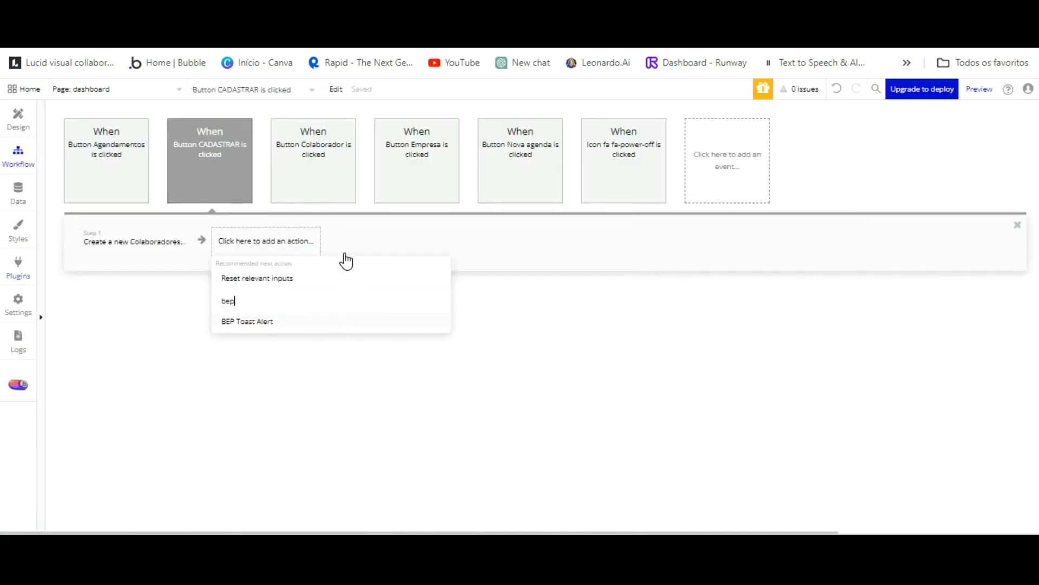
left_click(337, 278)
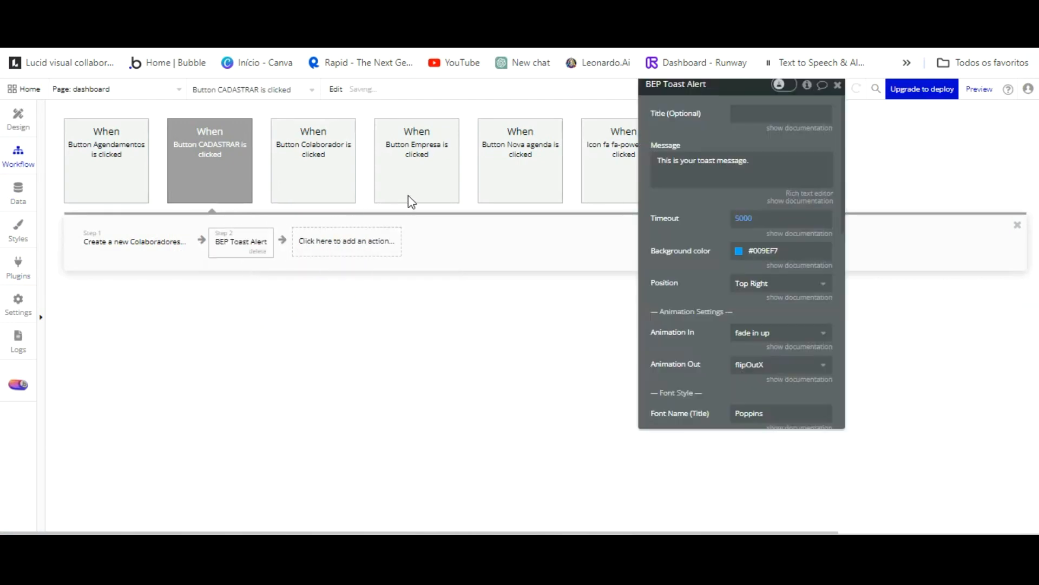
type("Cadastro efetuado")
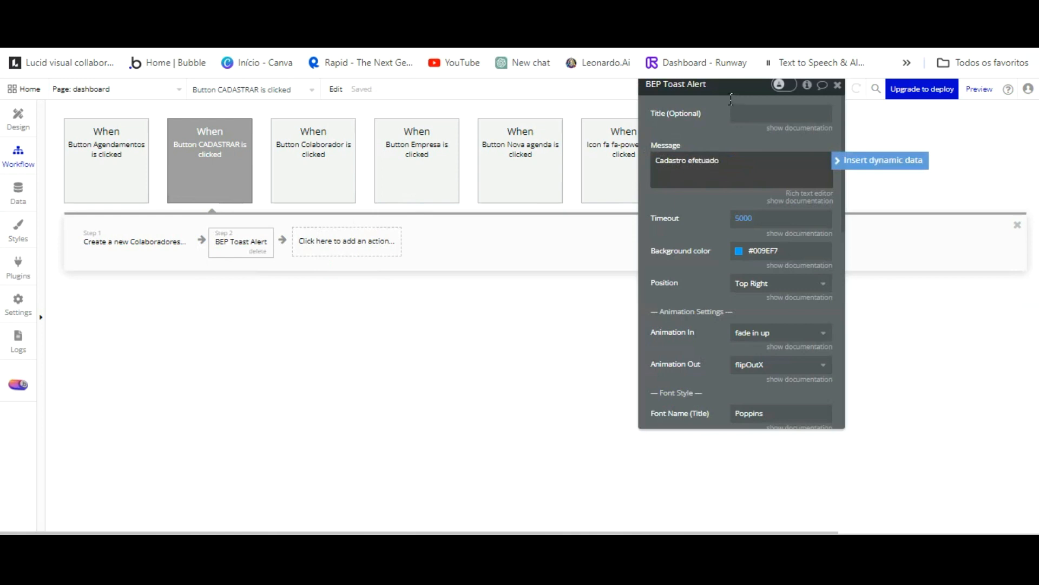
left_click(749, 162)
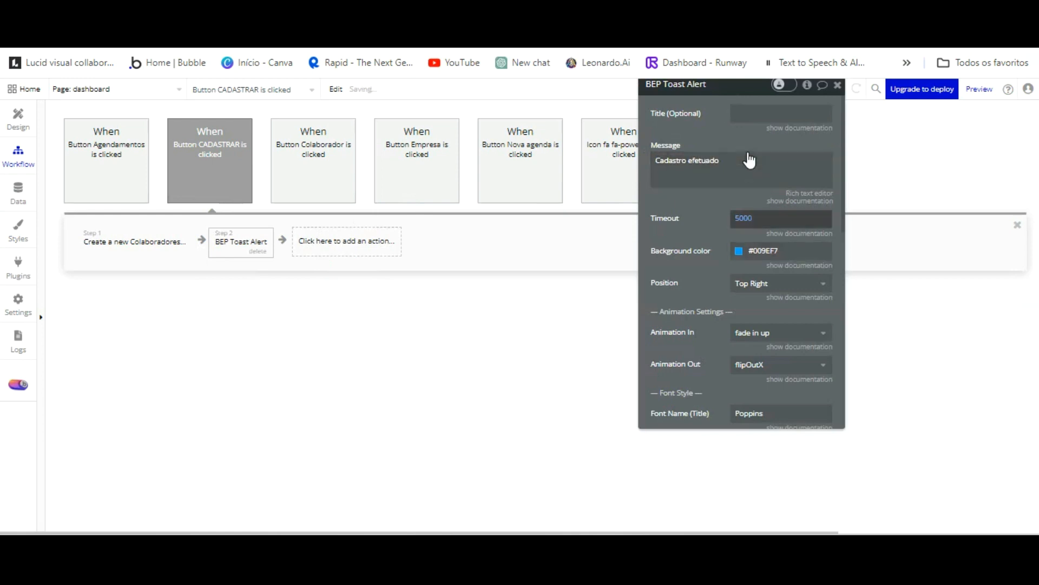
Set the toast timeout to 3000 and review its background colour and screen position options.
left_click(765, 217)
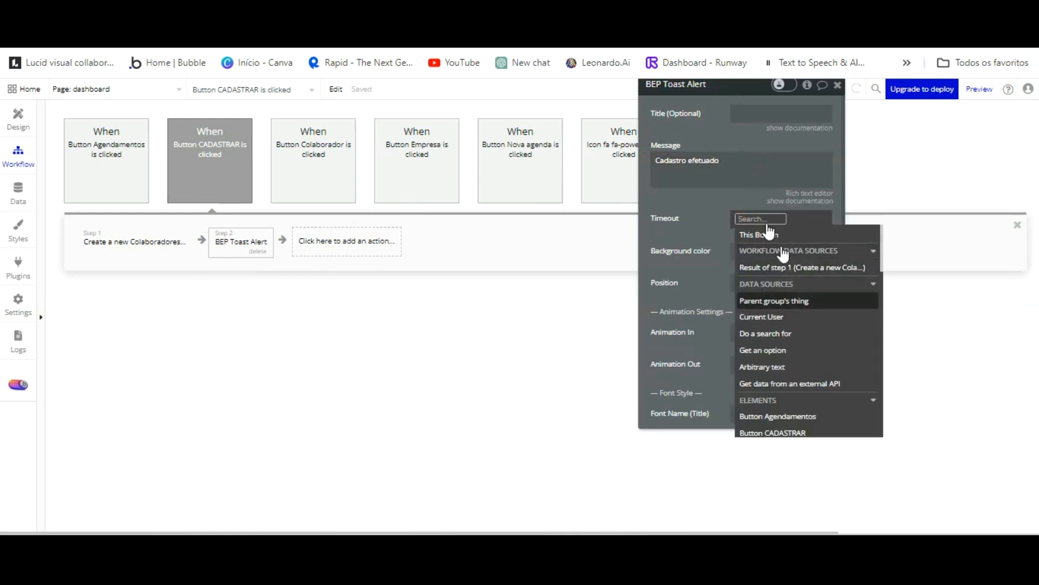
type("30")
left_click_drag(708, 138, 708, 140)
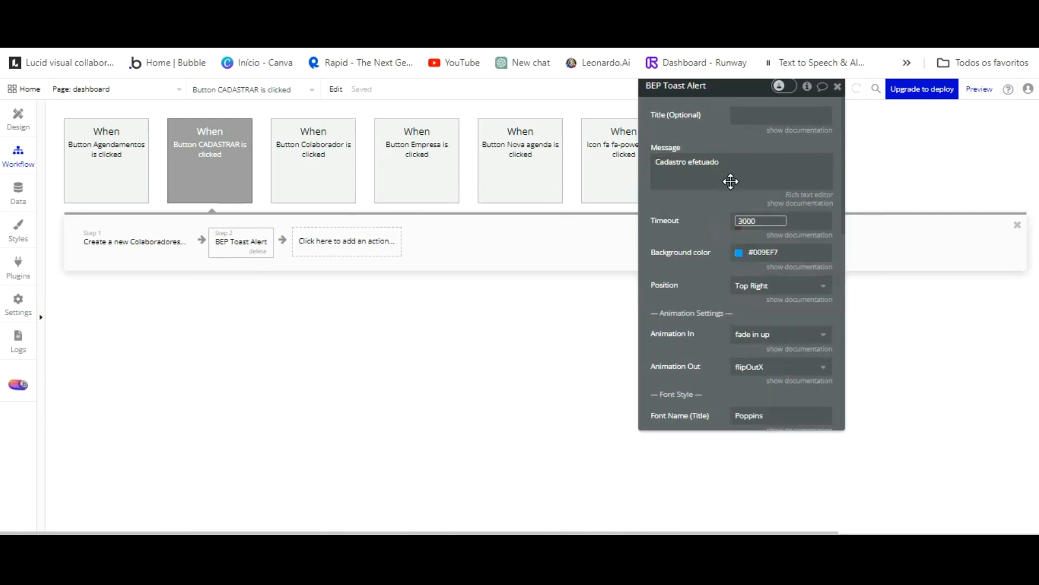
left_click(740, 250)
left_click(755, 219)
left_click(727, 219)
left_click(739, 254)
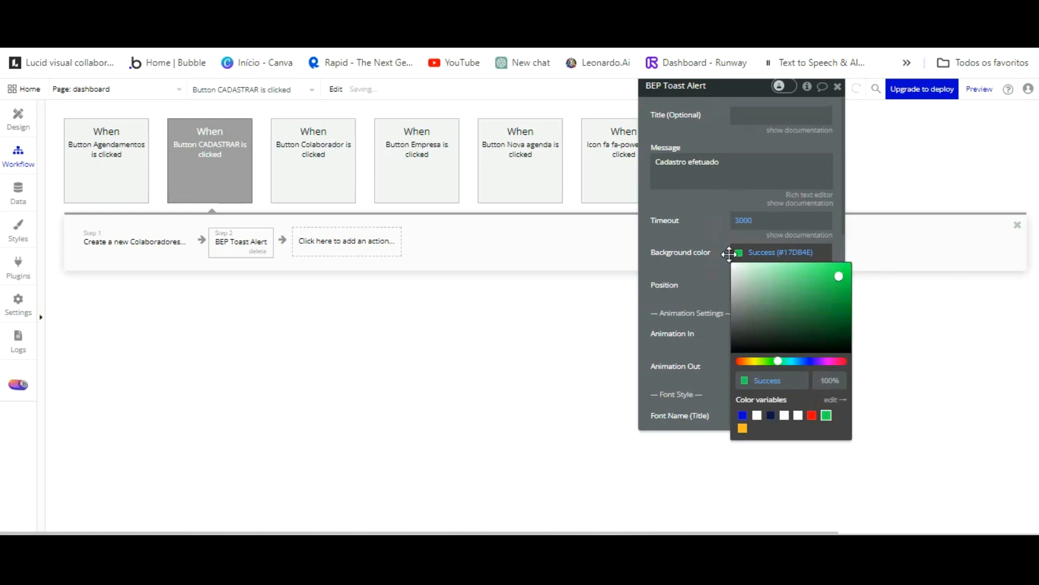
left_click(711, 277)
left_click(760, 286)
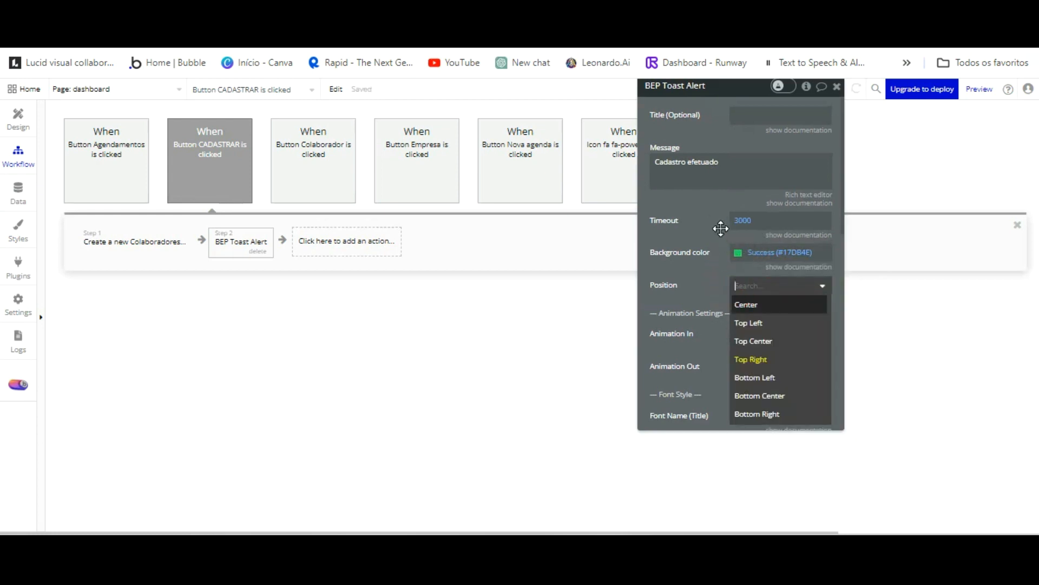
left_click(720, 285)
Change the toast's Font Size (Message) to 24 and close its settings.
scroll(758, 324, "down", 5)
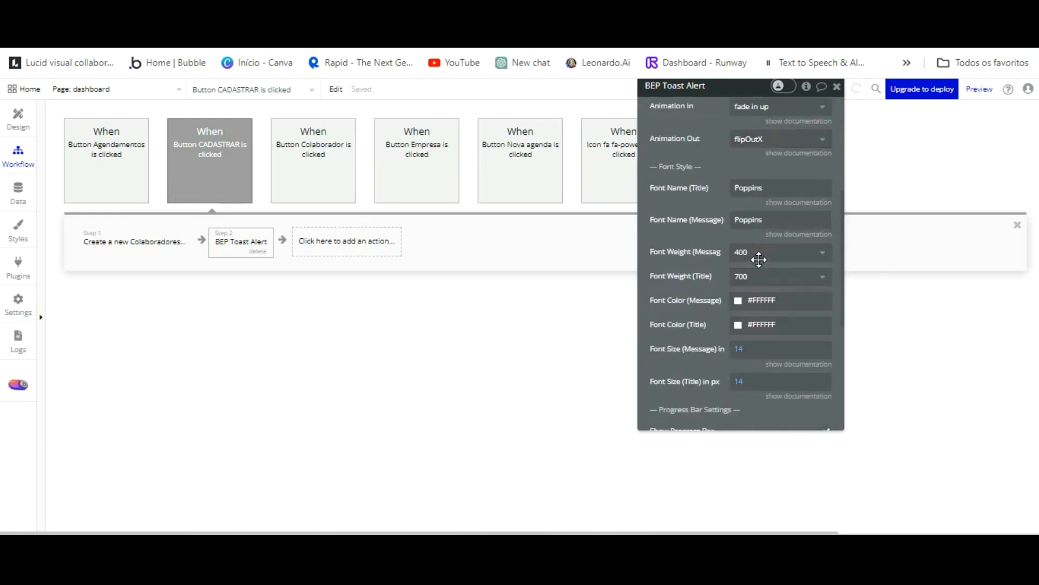
left_click(749, 348)
type("20")
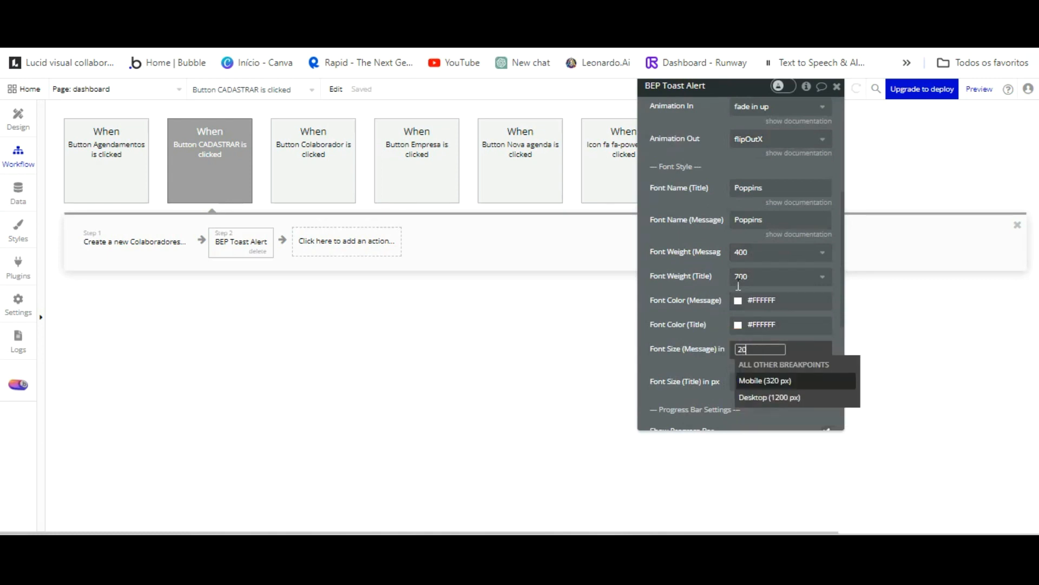
key("BackSpace")
key("BackSpace")
type("24")
left_click(715, 278)
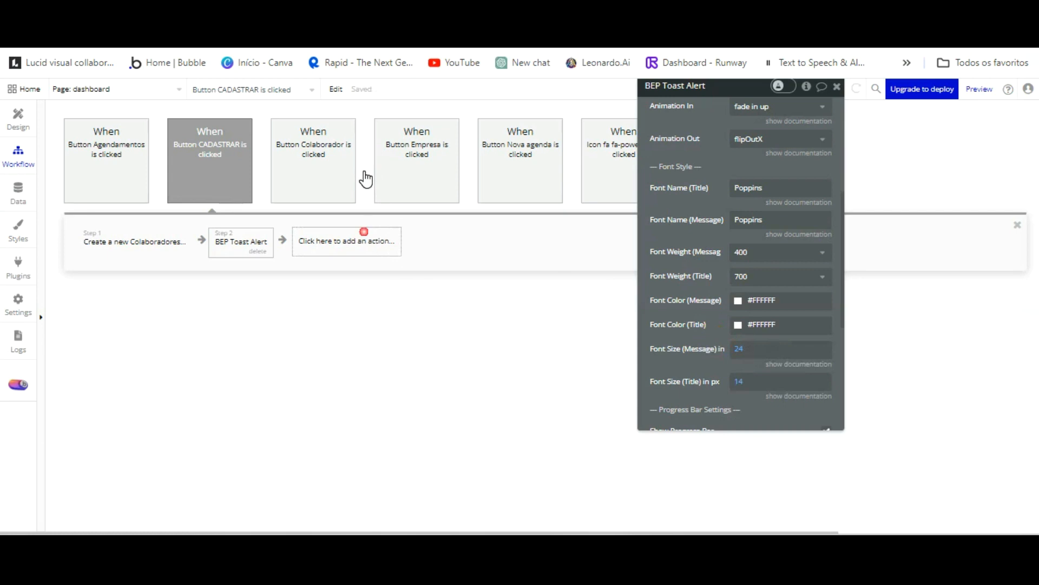
left_click(364, 234)
Add a Reset data step targeting Group Colaborador as step 3.
mouse_move(367, 406)
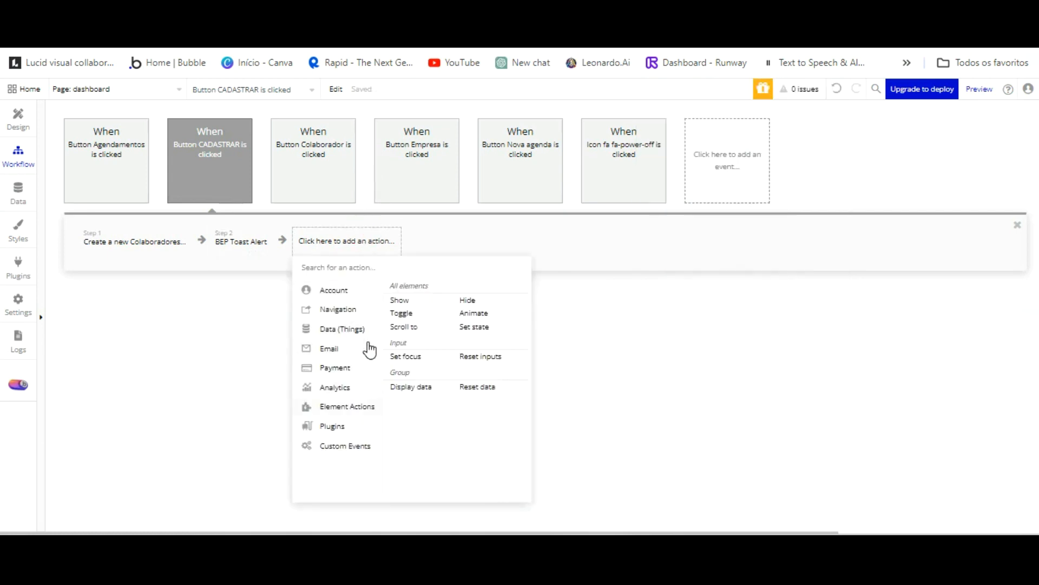
left_click(477, 386)
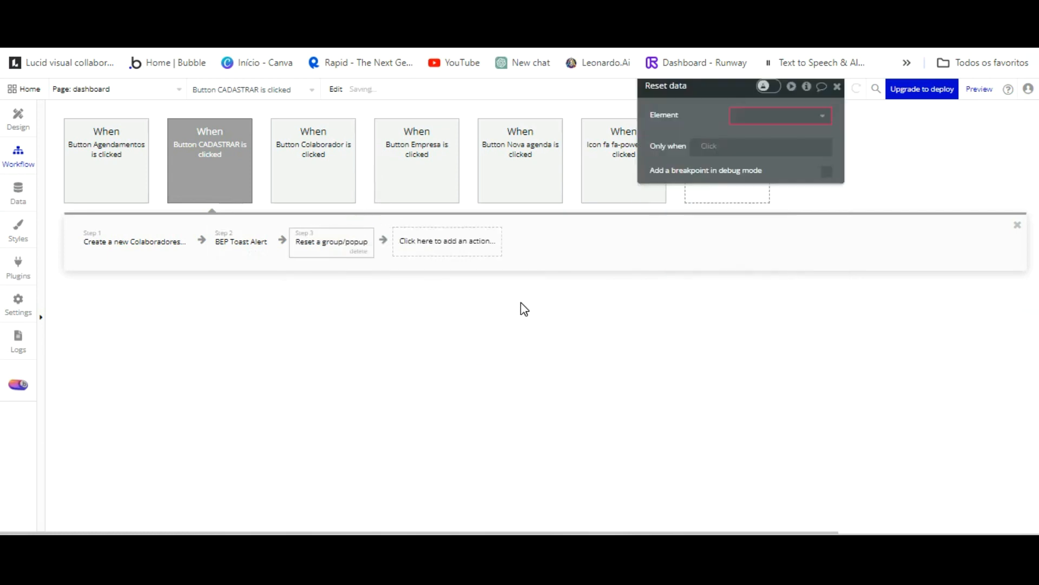
left_click(801, 116)
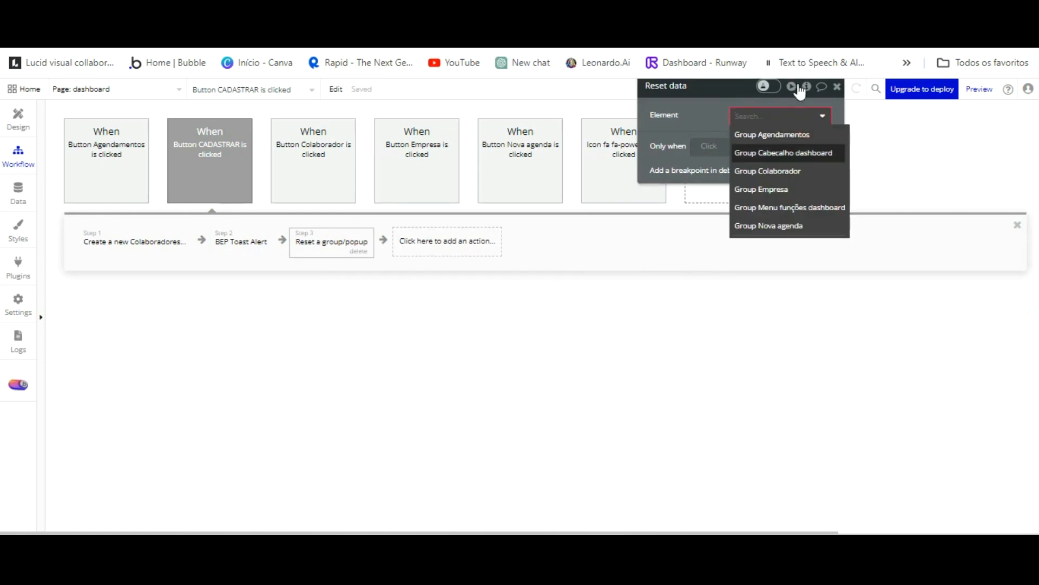
left_click(791, 171)
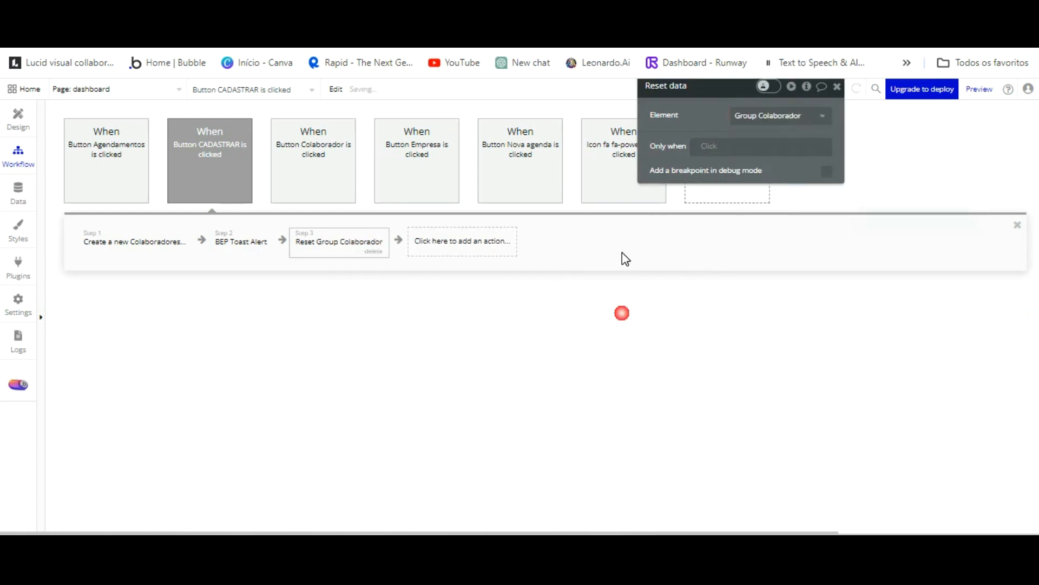
Add a Set focus step on Input Nome novo colaborador as step 4.
left_click(449, 238)
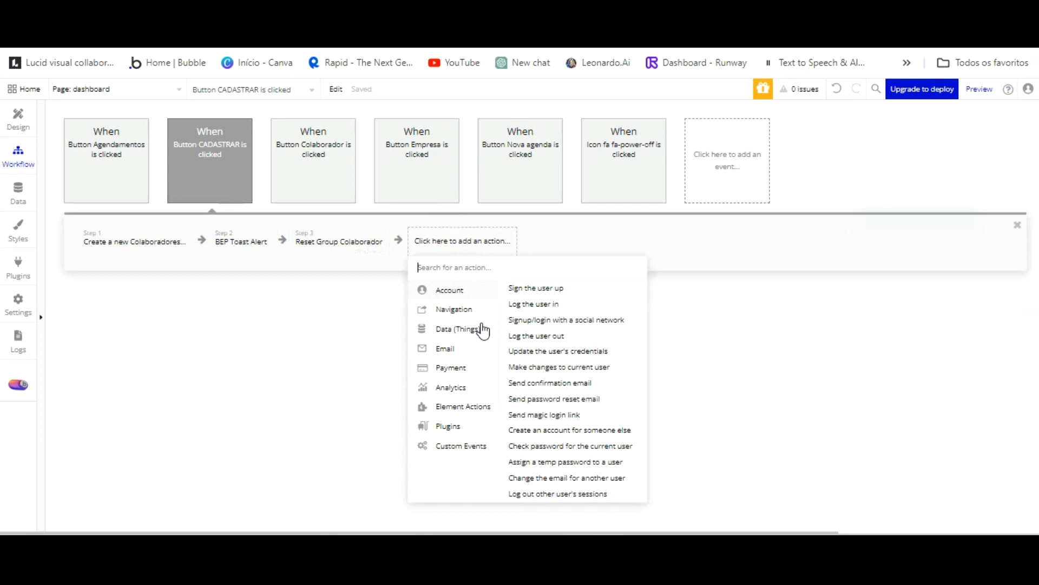
left_click(463, 406)
left_click(521, 355)
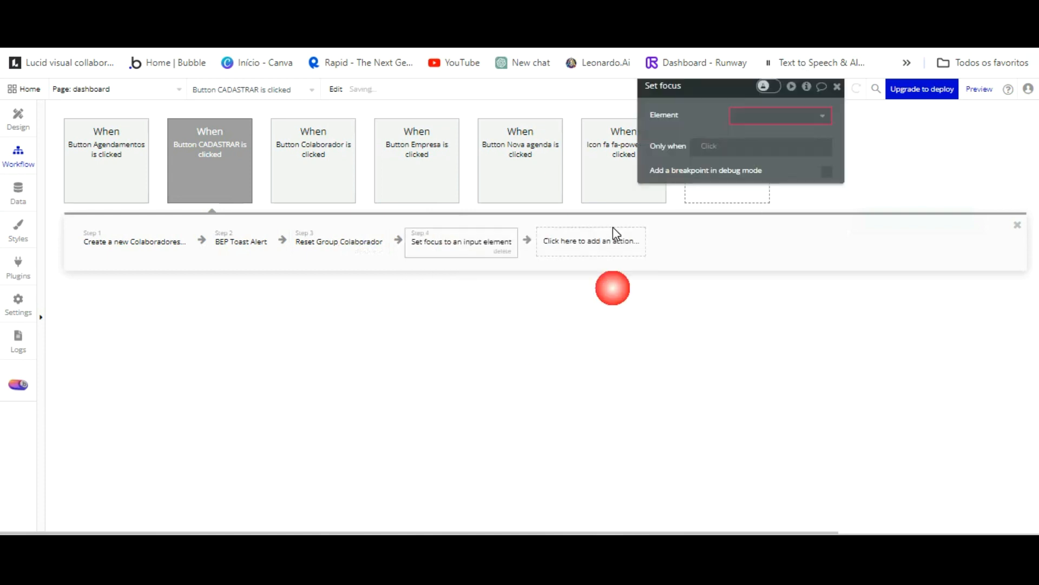
left_click(765, 114)
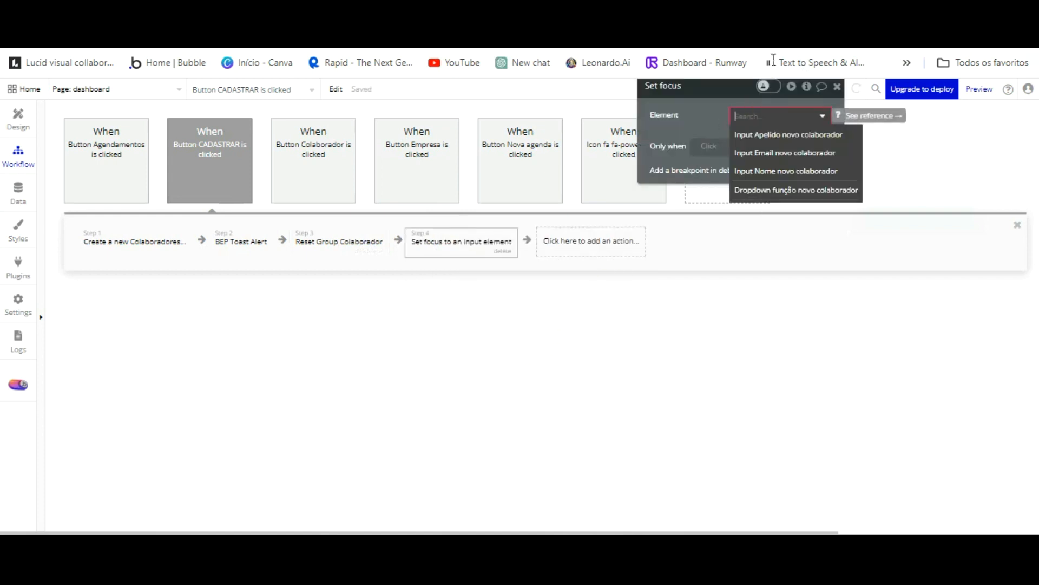
left_click(786, 171)
Reload the app preview and open the Colaborador registration form.
key("ctrl+Tab")
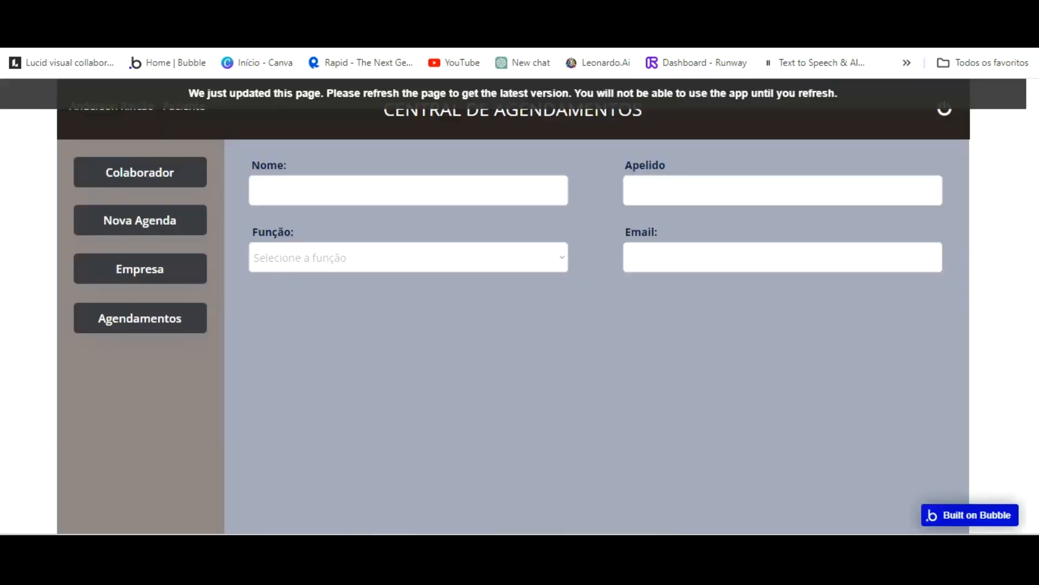
left_click(314, 61)
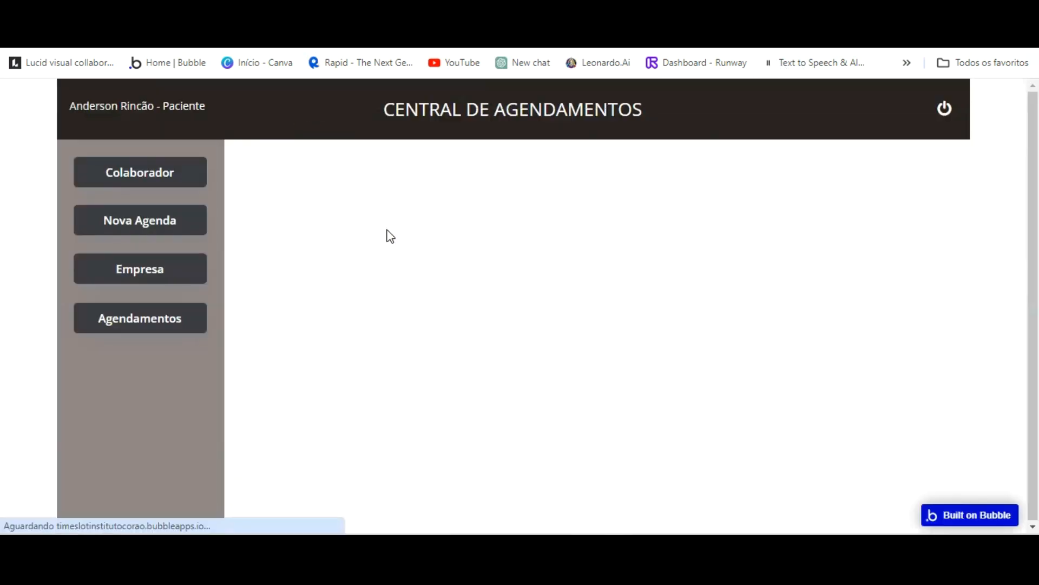
left_click(155, 177)
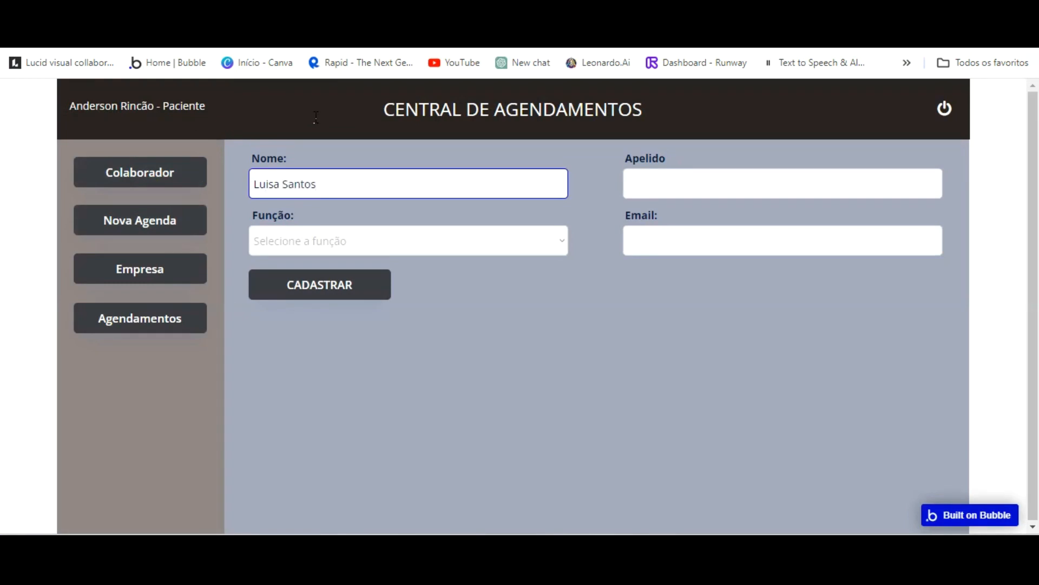
Fill in the collaborator's name, surname, role Dr. Pediatra and email, then submit with CADASTRAR.
left_click(657, 181)
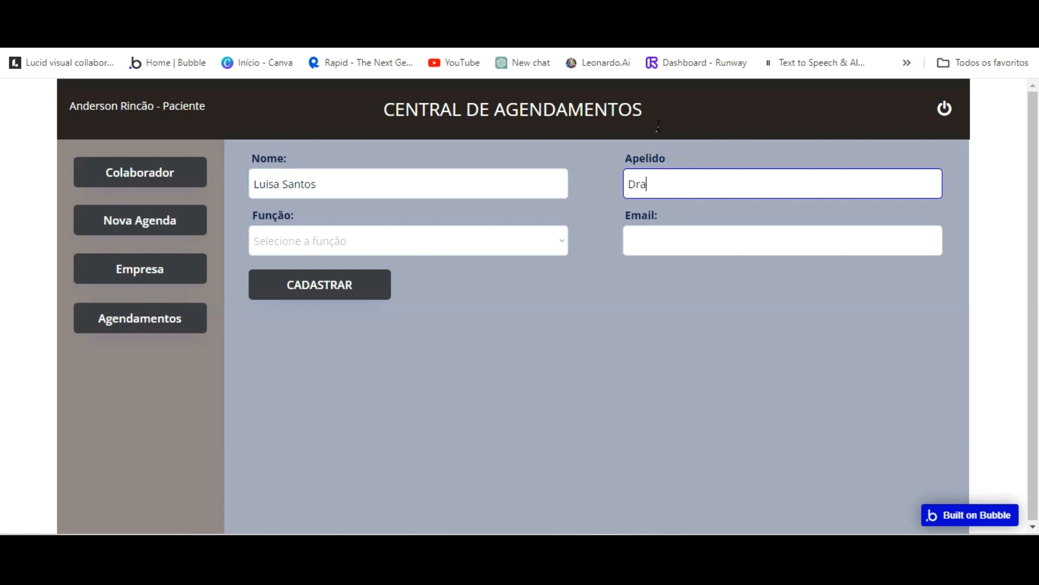
type("Dra.Luísa")
left_click(269, 184)
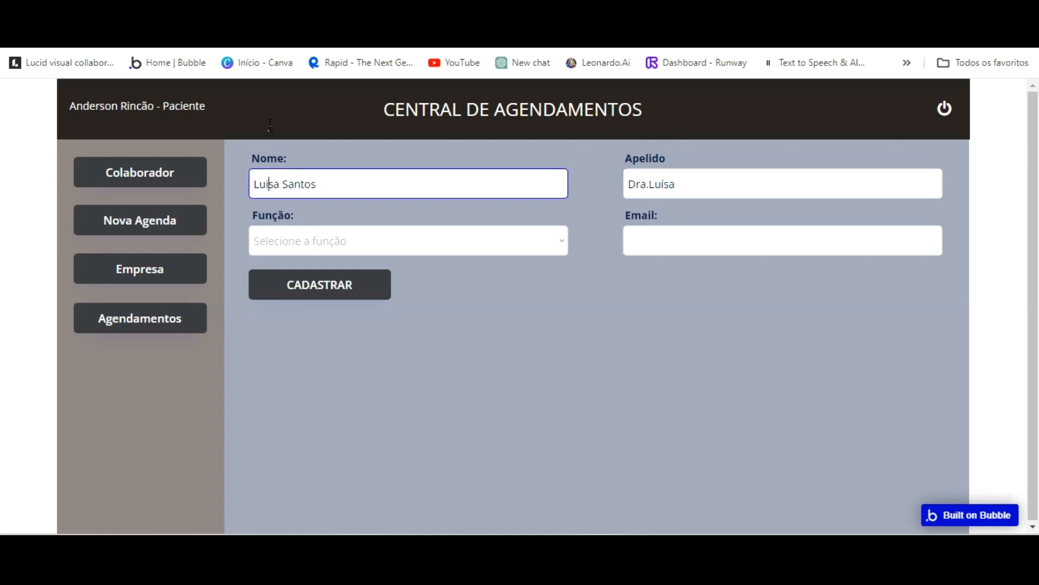
key("BackSpace")
type("í")
left_click(349, 240)
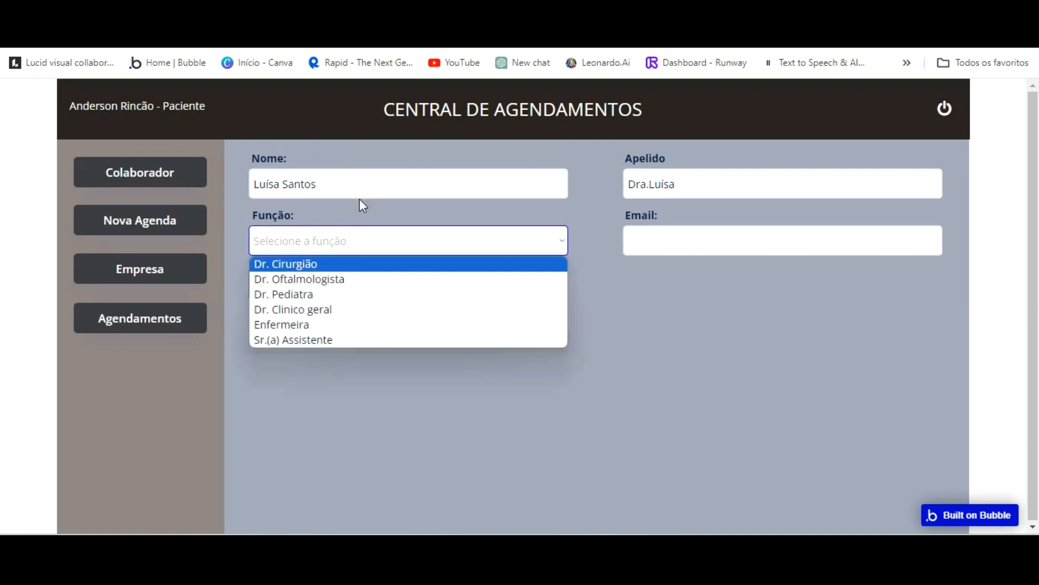
key("Return")
key("Tab")
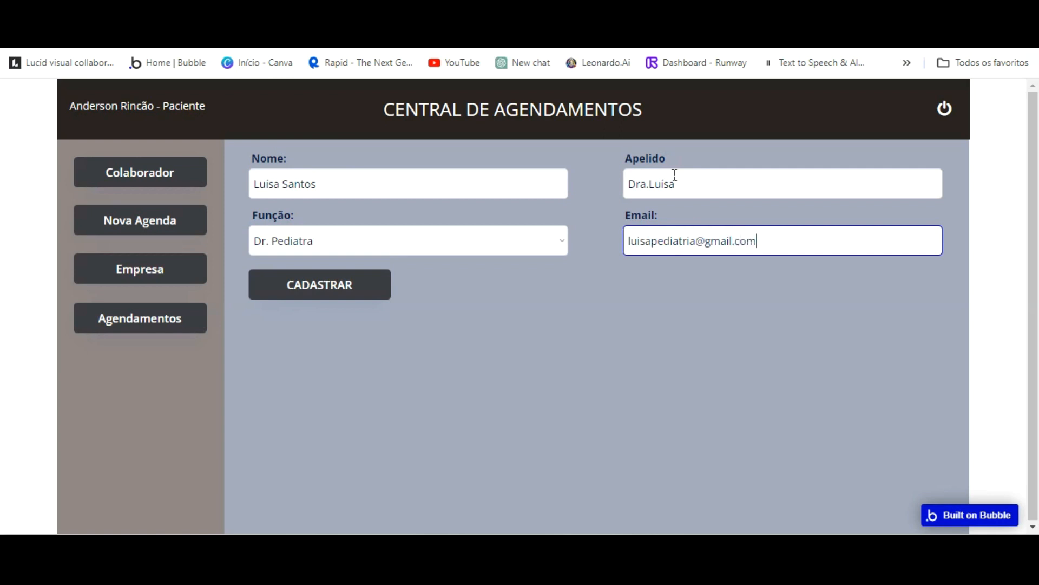
left_click(325, 285)
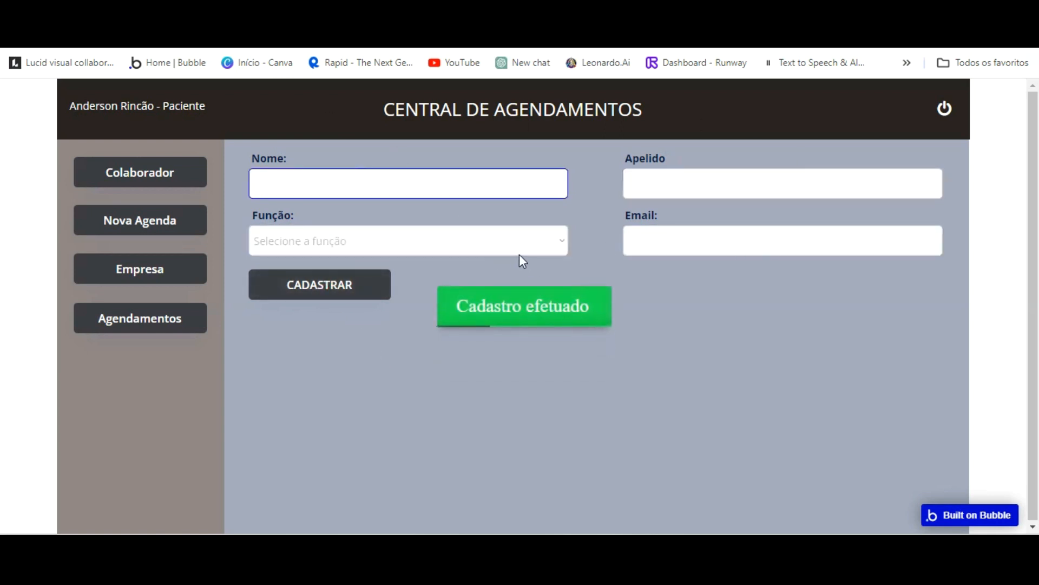
Check App data > All Colaboradores to confirm the new Dr. Pediatra entry was saved.
left_click(271, 22)
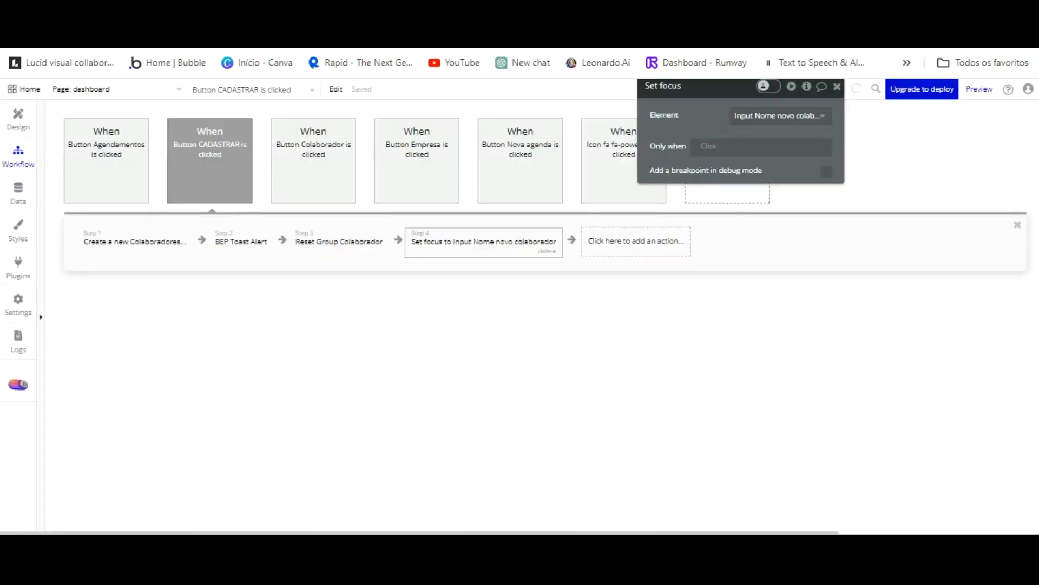
left_click(18, 191)
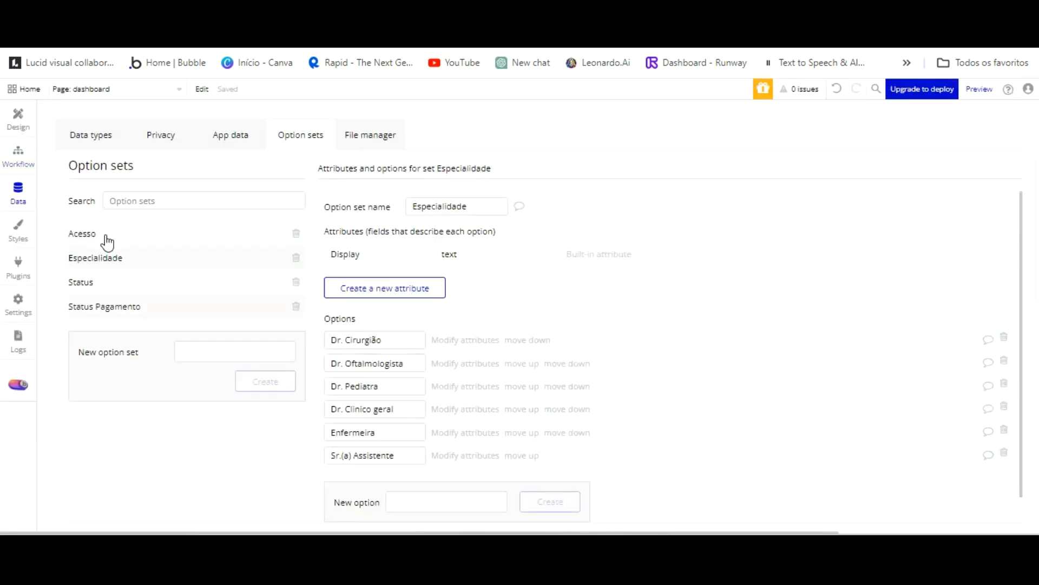
left_click(108, 136)
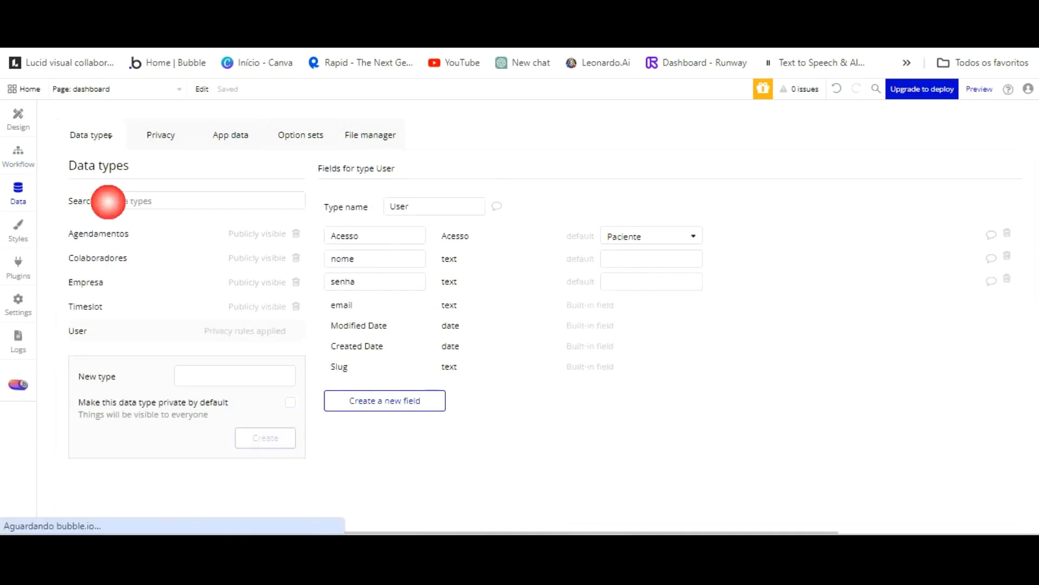
left_click(233, 135)
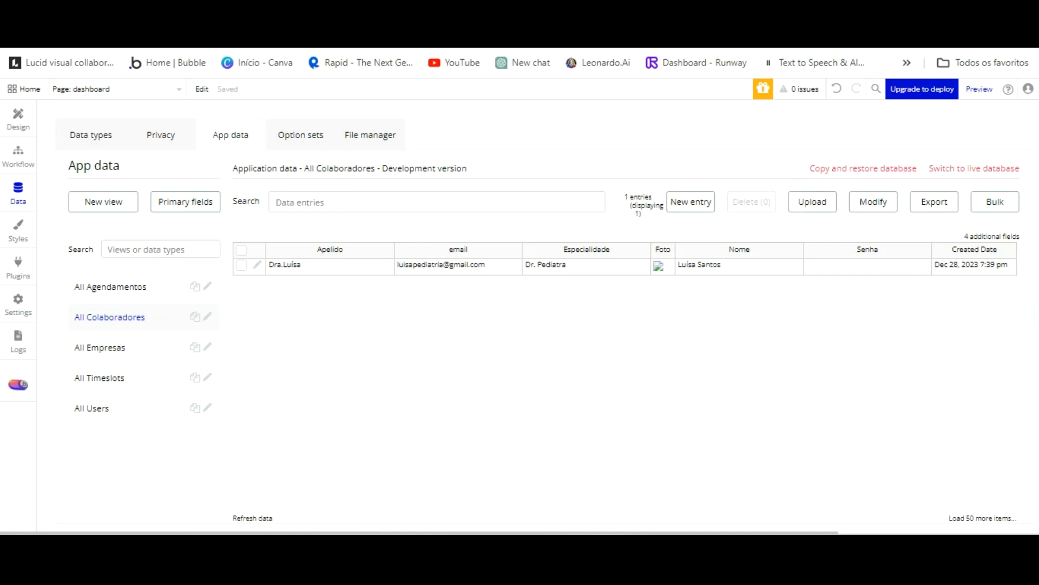
left_click(15, 117)
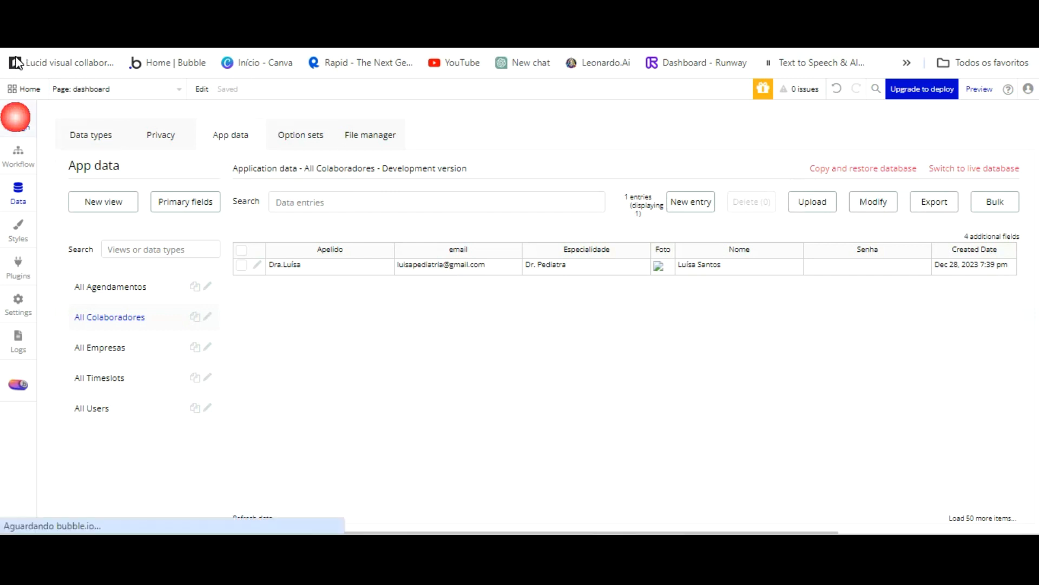
Relabel the button 'CADASTRAR COLABORADOR' and resize it to 256 px to fit.
left_click_drag(503, 289, 569, 288)
left_click(726, 141)
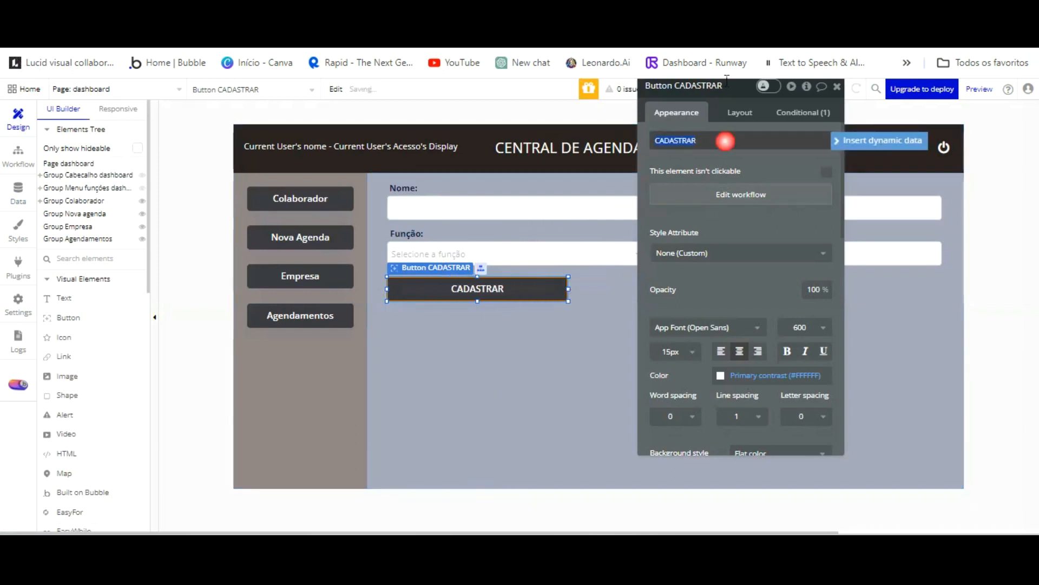
left_click(700, 142)
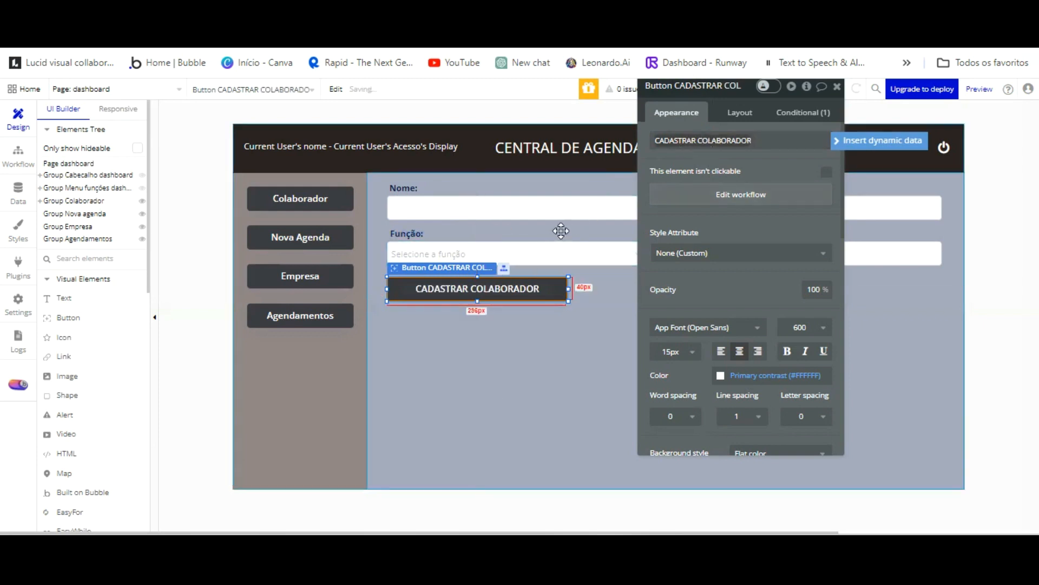
left_click_drag(567, 229, 541, 228)
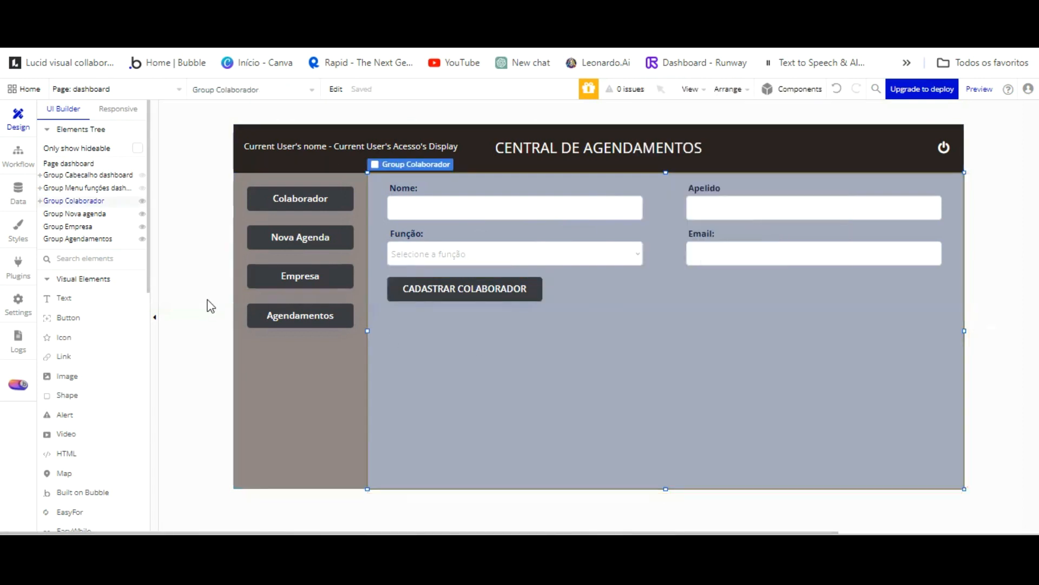
Draw a repeating group inside Group Colaborador below the CADASTRAR COLABORADOR button.
scroll(103, 303, "down", 5)
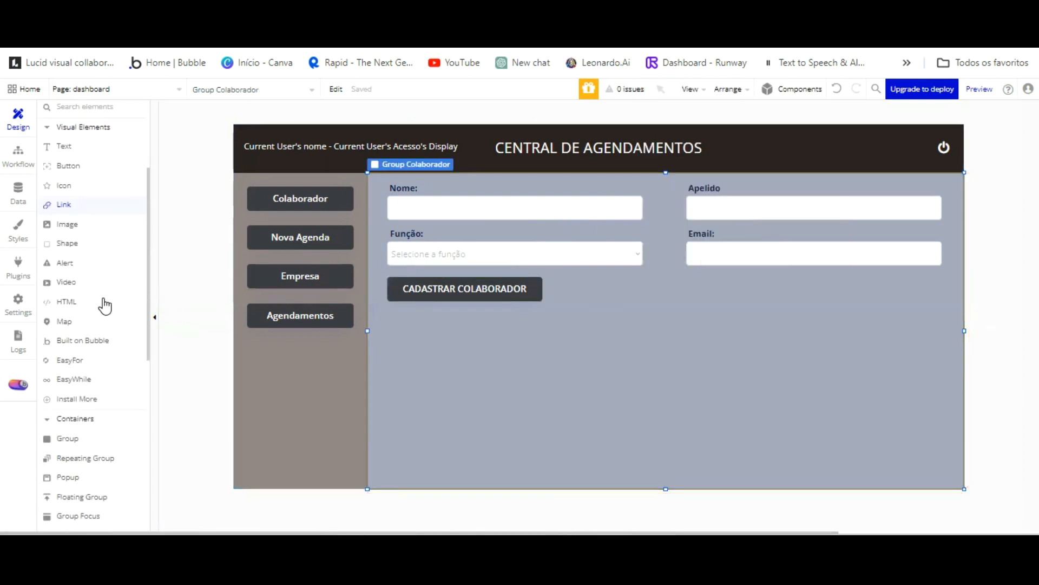
left_click(108, 304)
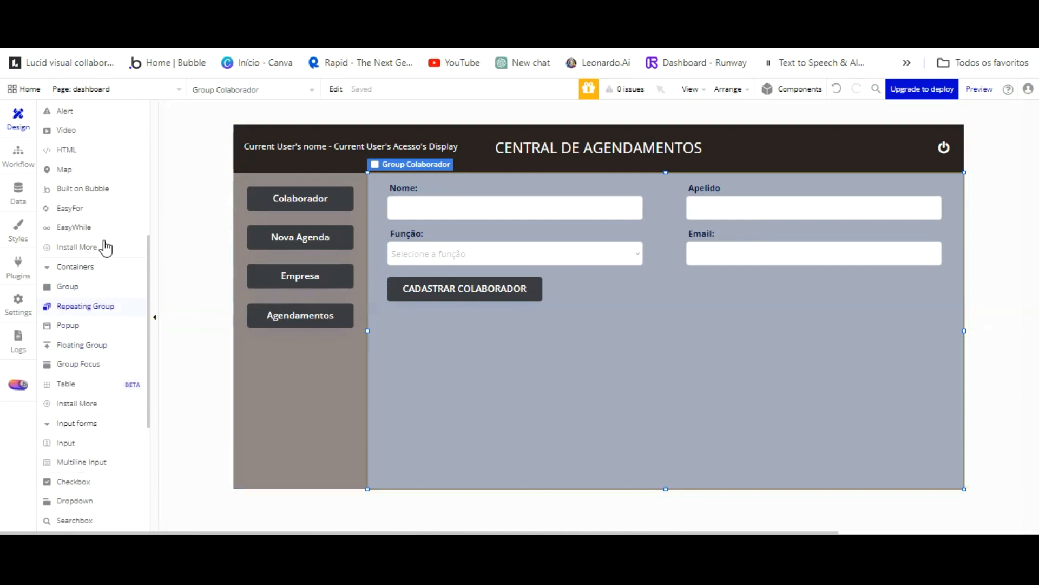
scroll(108, 238, "up", 5)
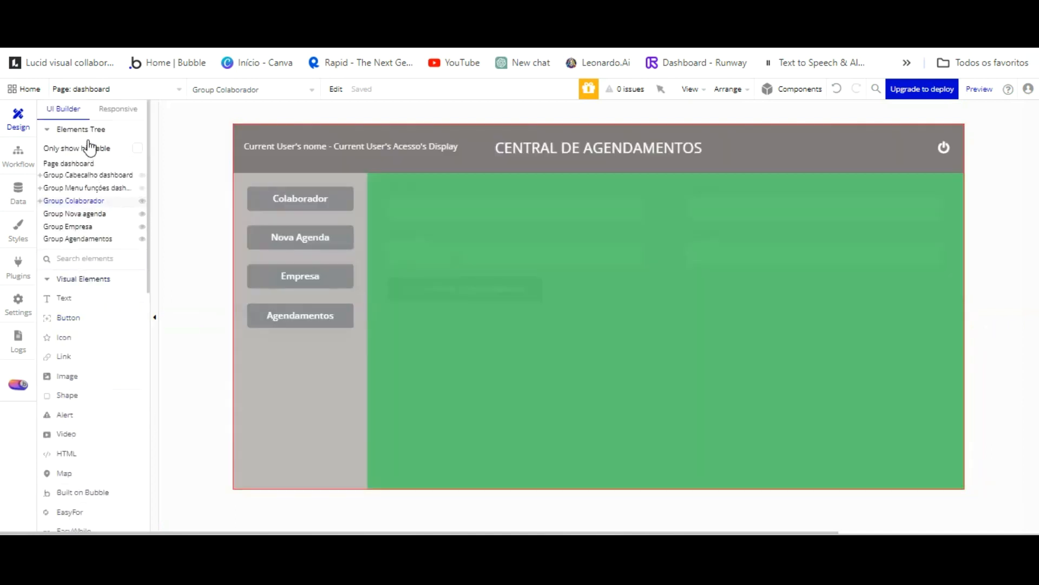
left_click(87, 200)
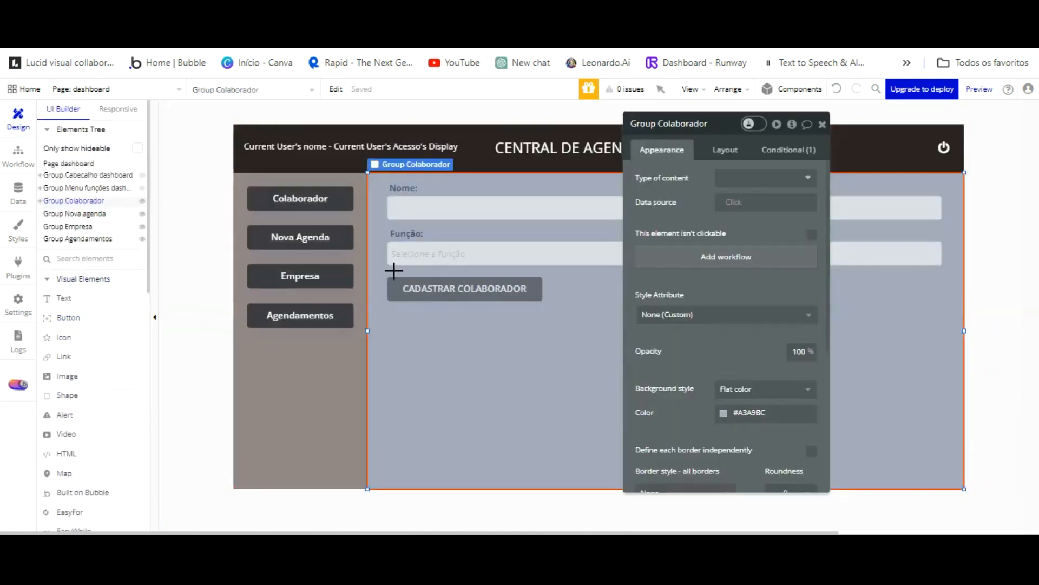
mouse_move(388, 315)
left_mouse_down()
mouse_move(521, 369)
mouse_move(937, 408)
left_mouse_up()
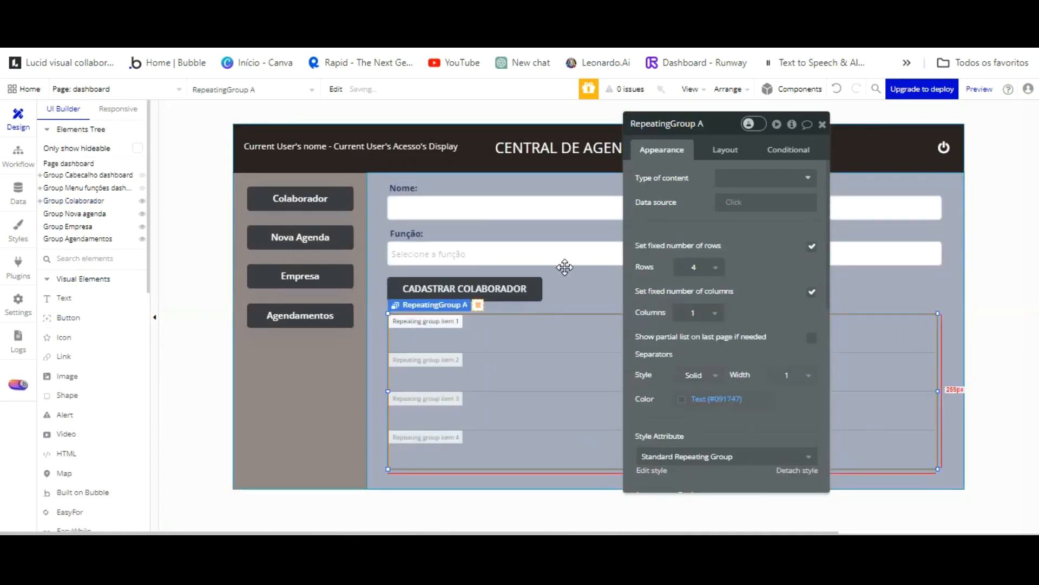
Rename the repeating group to 'RepeatingGroup Lista de colaboradores'.
double_click(722, 123)
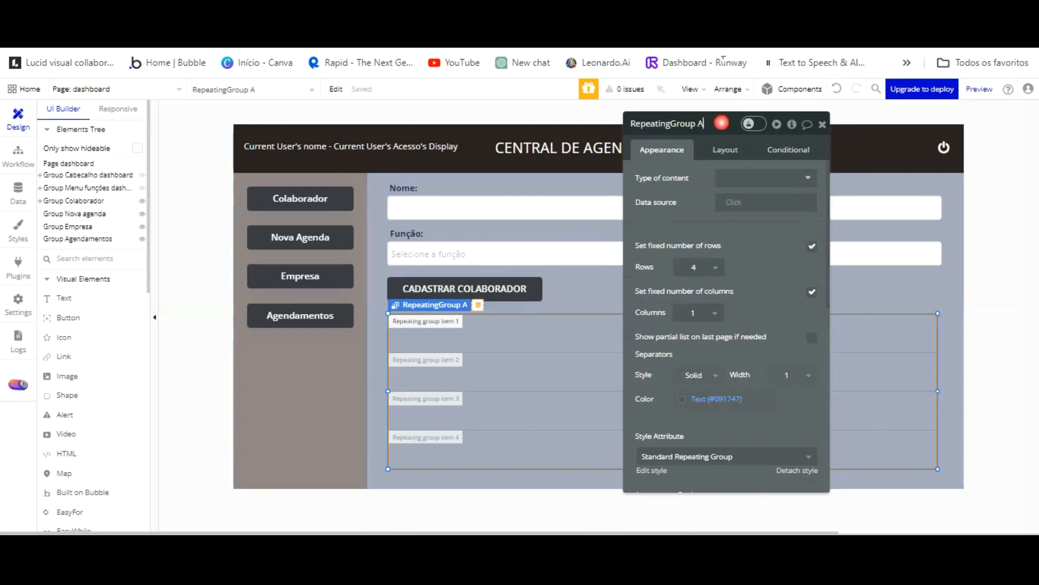
type("lISTA DE COLABORA")
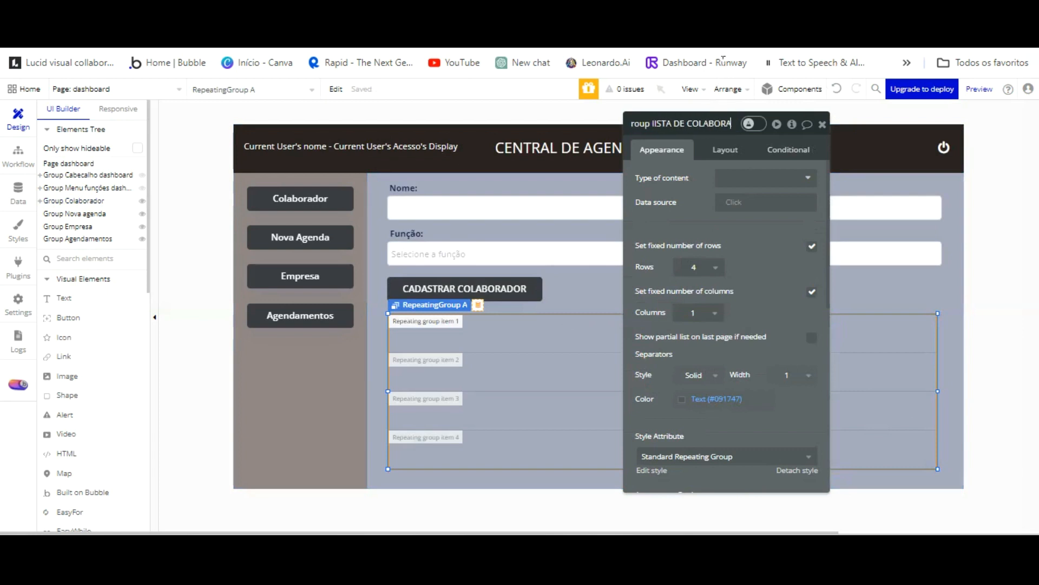
type("DORES")
key("BackSpace")
key("BackSpace")
key("BackSpace")
key("BackSpace")
key("BackSpace")
key("BackSpace")
key("BackSpace")
key("BackSpace")
key("BackSpace")
key("BackSpace")
key("BackSpace")
key("BackSpace")
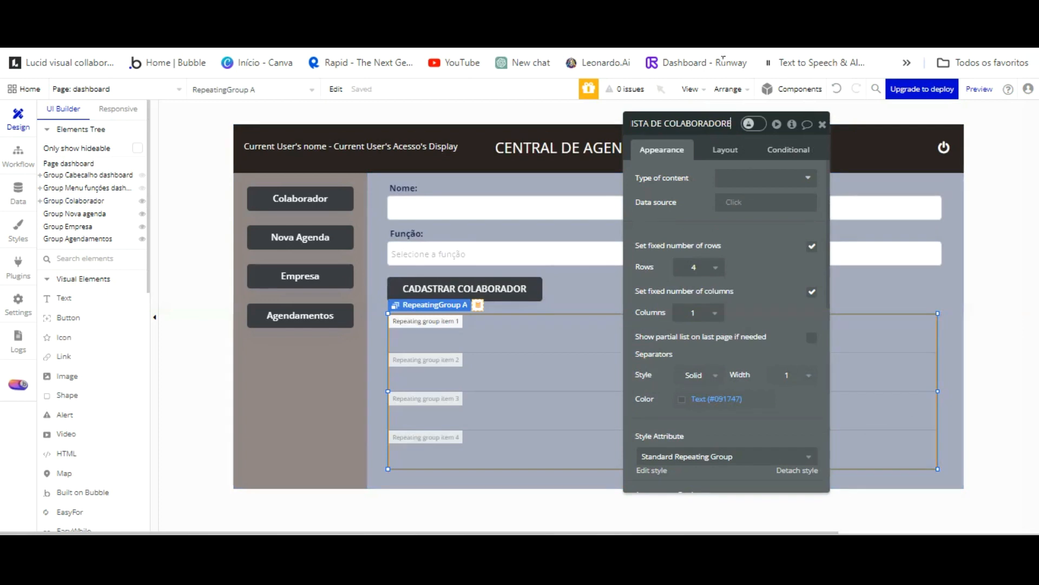
key("BackSpace")
key("BackSpace")
key("BackSpace")
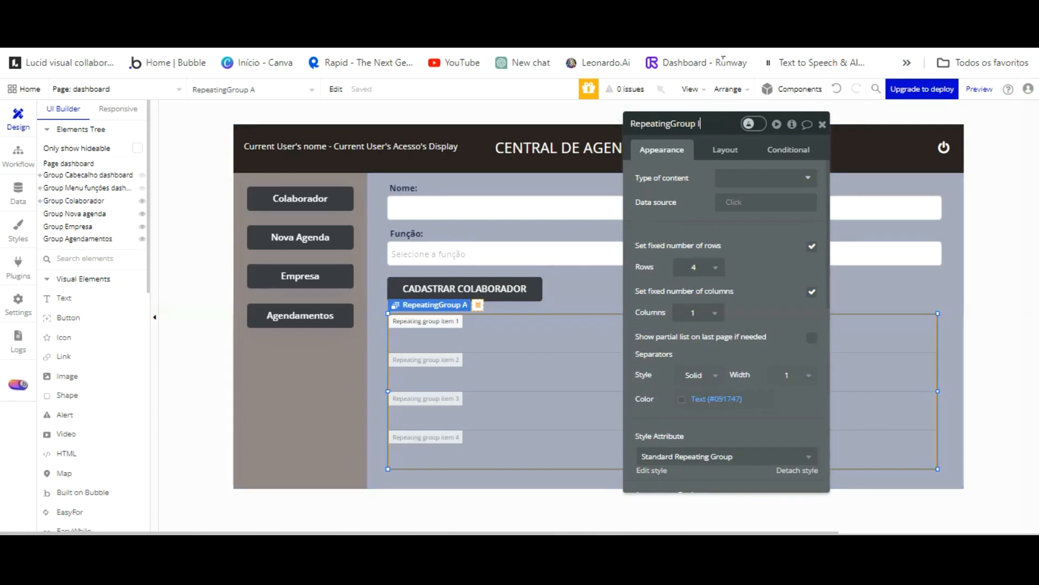
type("L")
key("Return")
key("space")
left_click(700, 124)
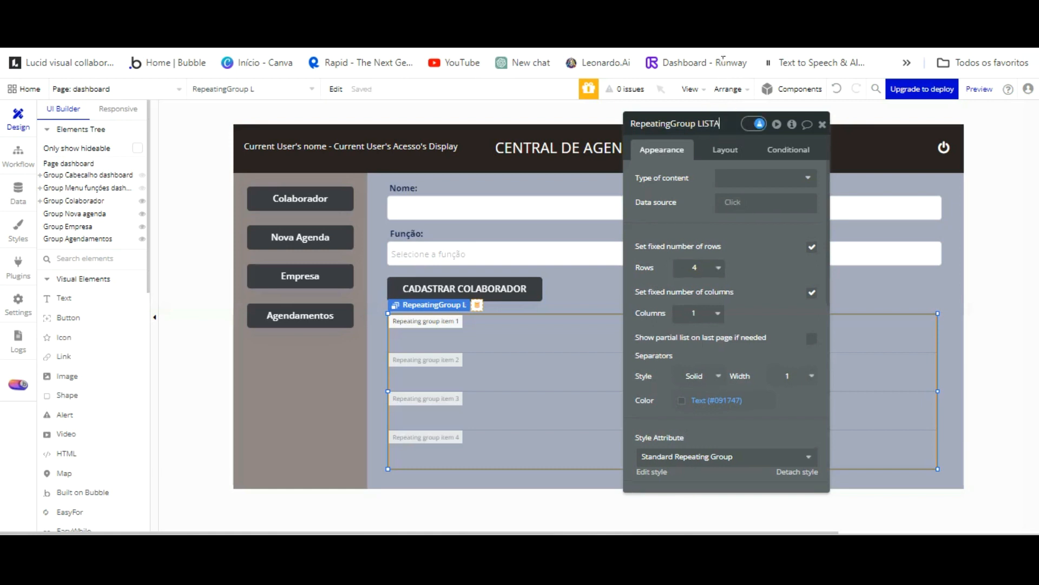
key("BackSpace")
key("BackSpace")
type("ta de colaboradores")
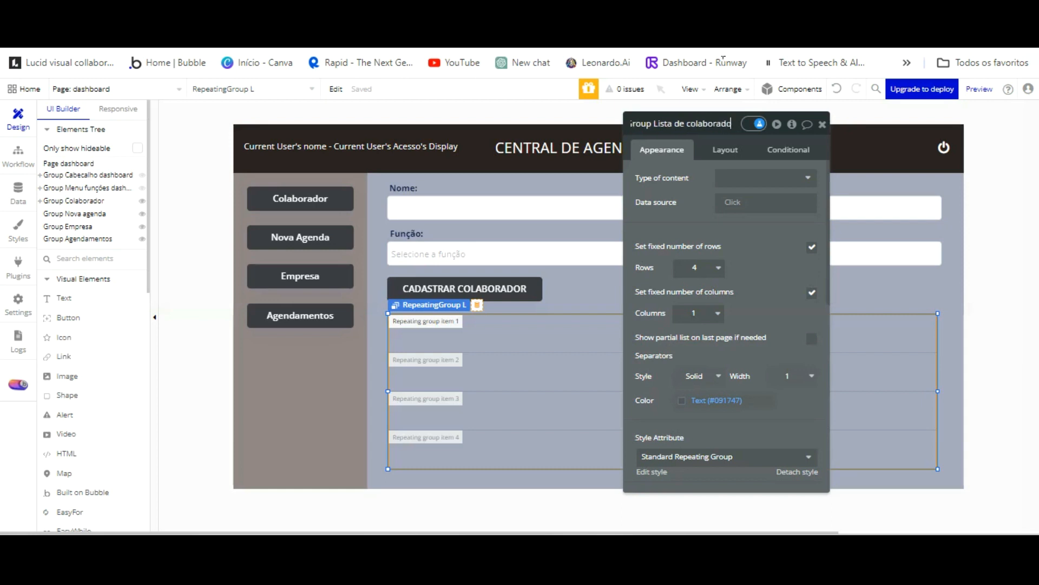
Set the list's content type to Colaboradores with data source Do a search for Colaboradores.
left_click(774, 177)
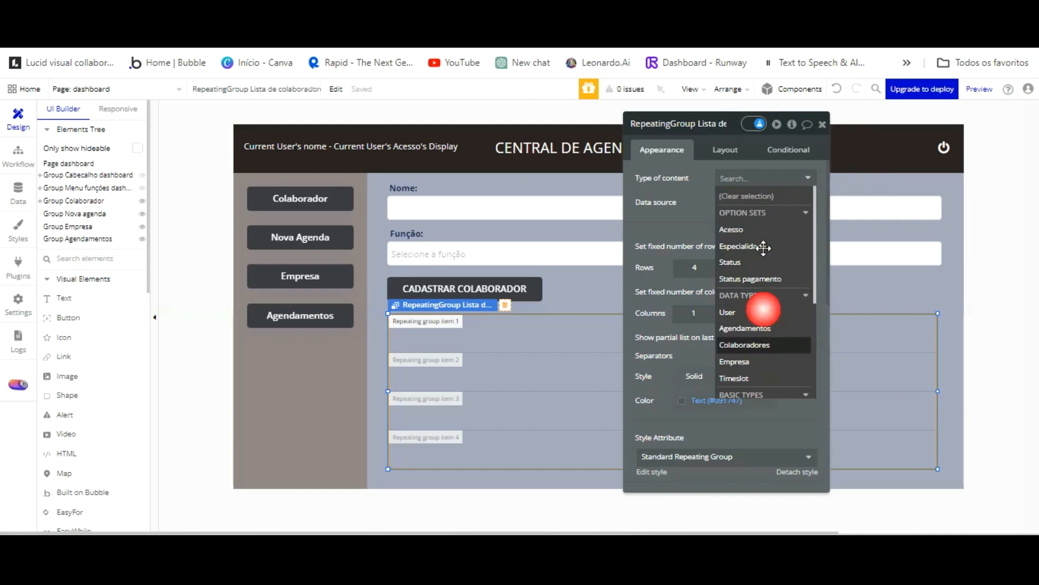
left_click(745, 344)
left_click(727, 202)
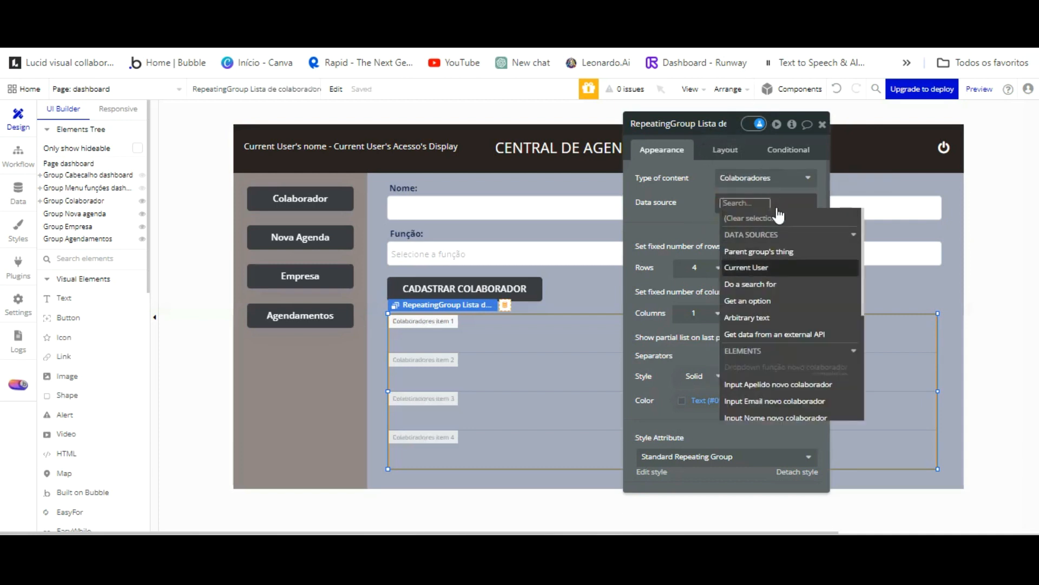
left_click(755, 282)
left_click(576, 151)
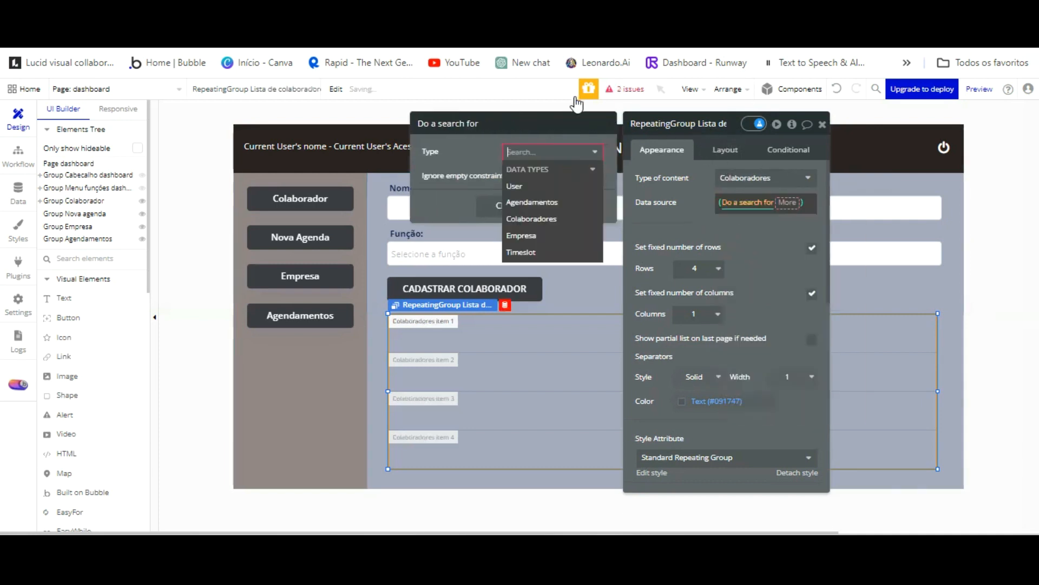
left_click(574, 218)
left_click(701, 225)
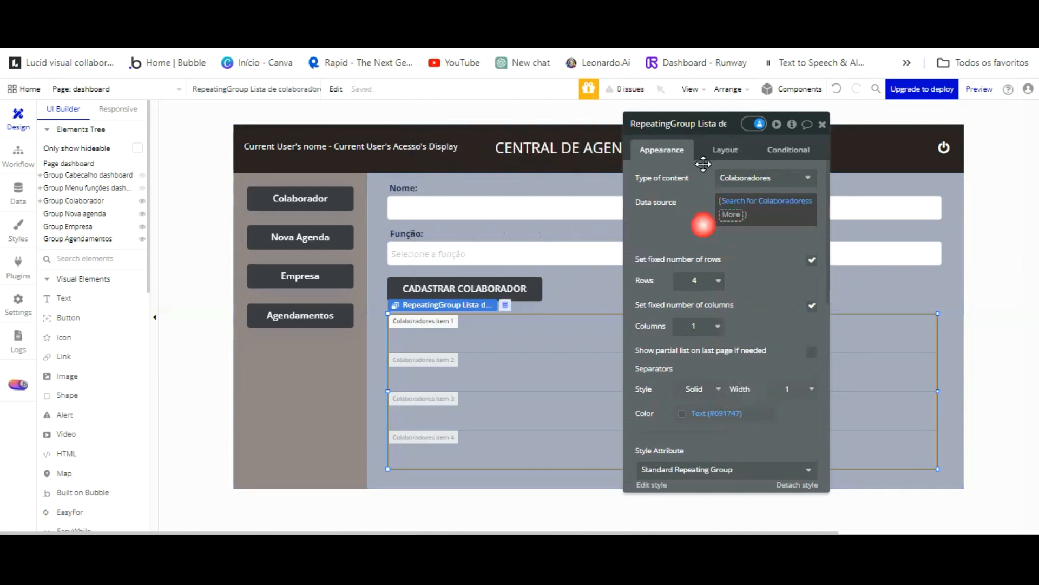
Turn off fixed rows and set the minimum row height to 30.
left_click(719, 280)
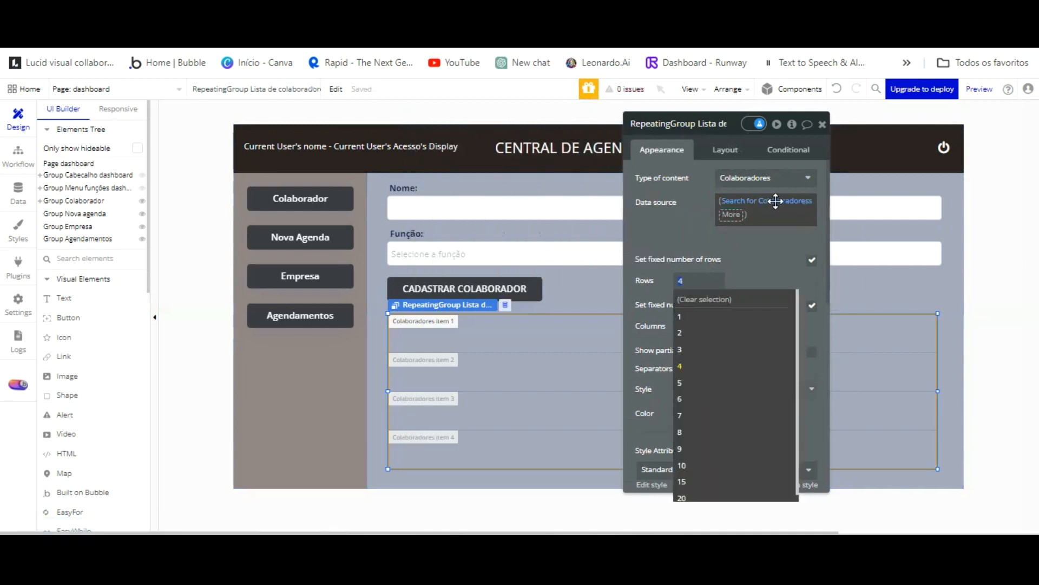
left_click(805, 258)
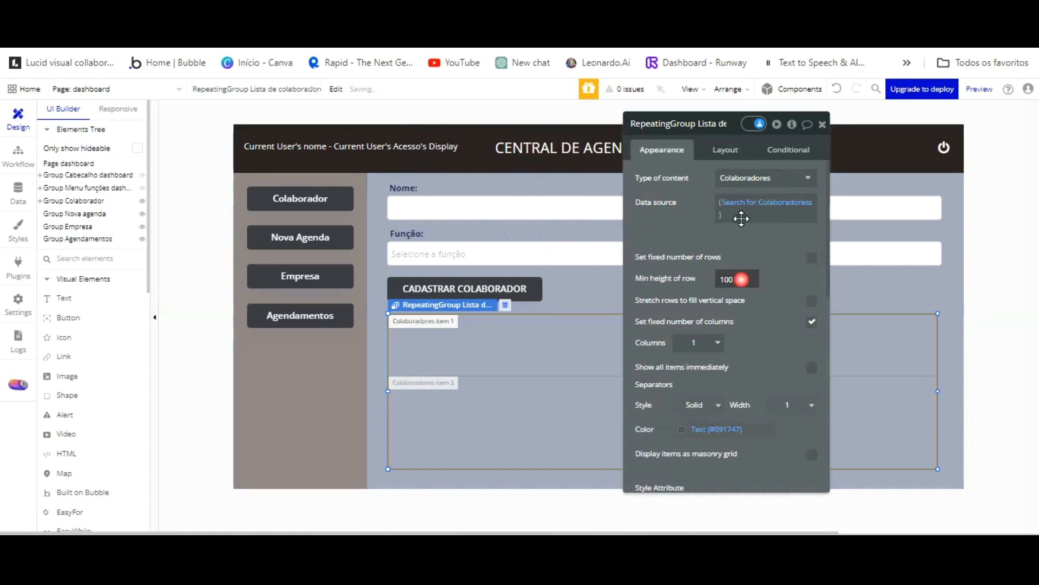
double_click(742, 279)
type("3")
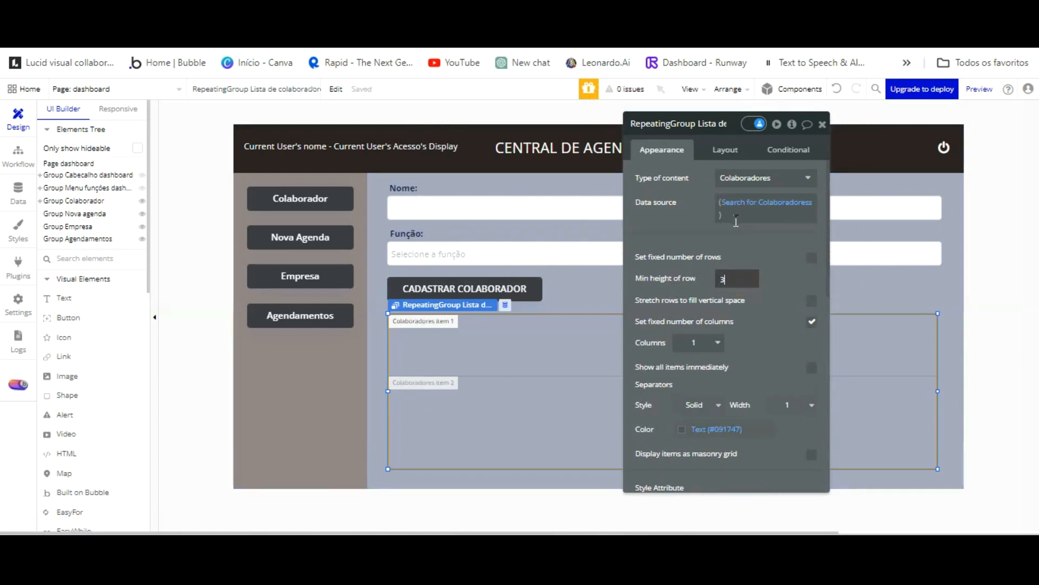
type("0")
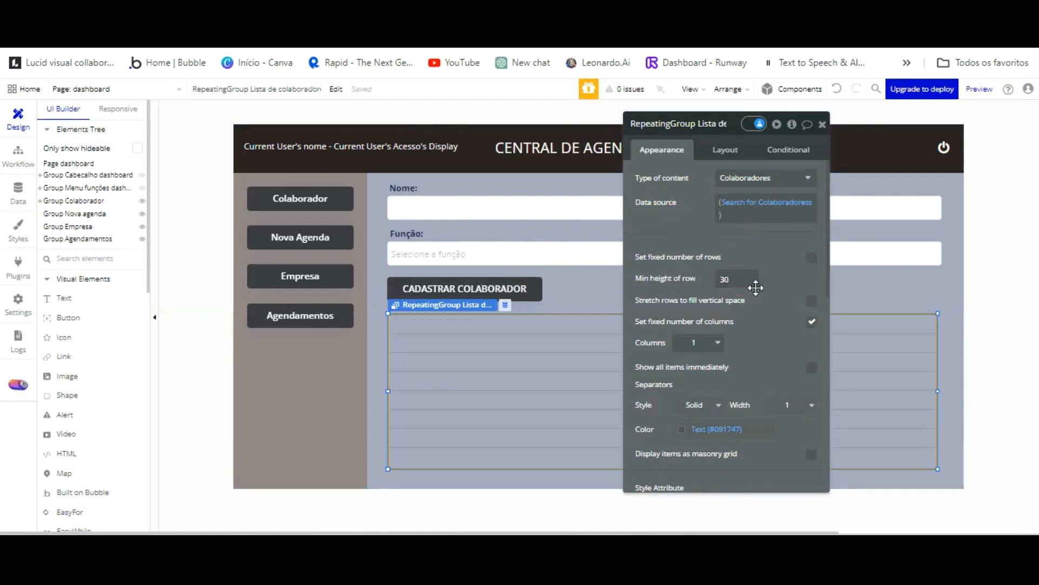
Detach the list's style and give it a flat #FFFFFF background with roundness 5.
scroll(755, 287, "down", 5)
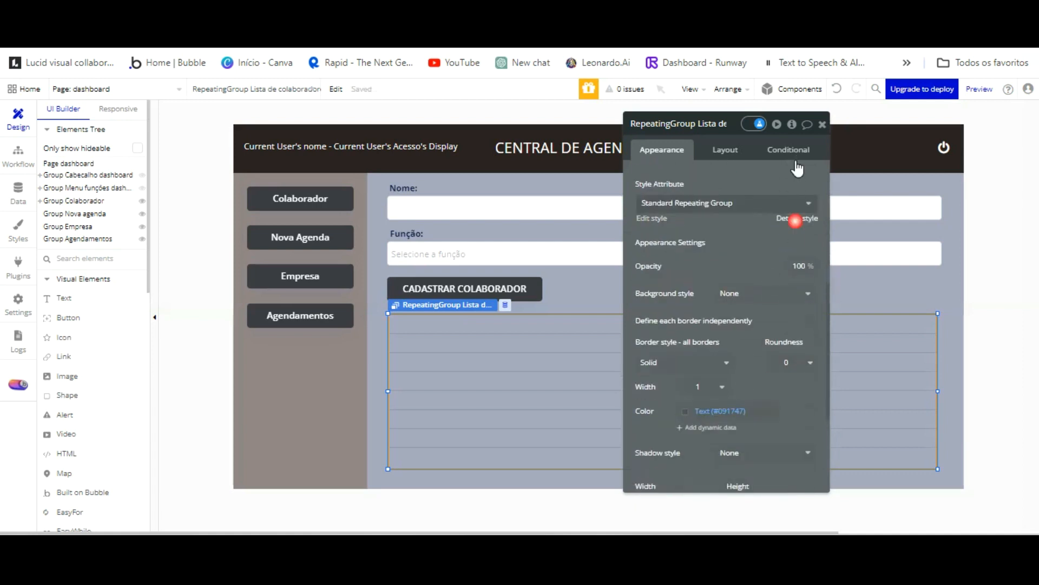
left_click(771, 292)
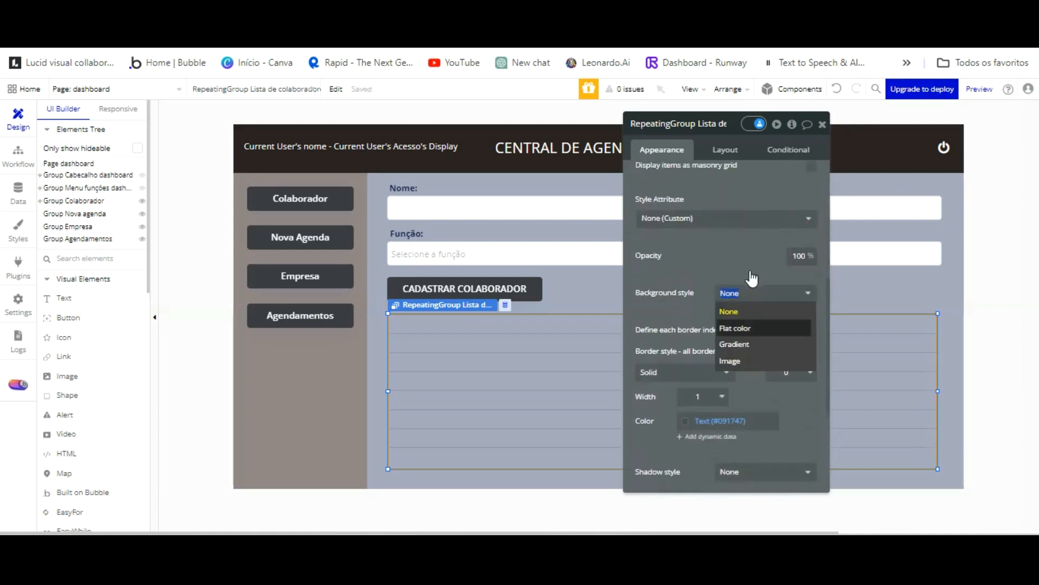
key("Return")
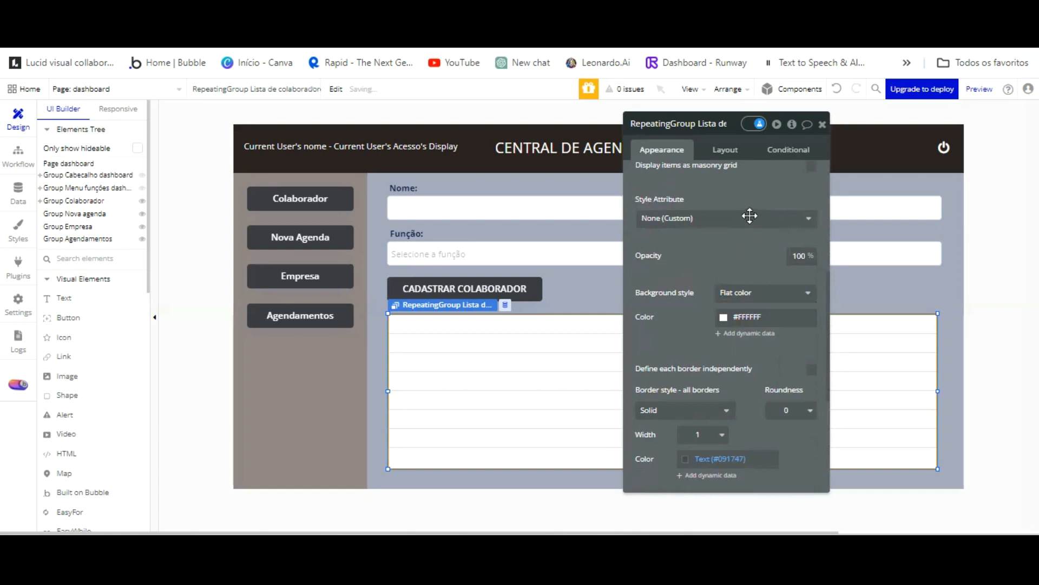
scroll(798, 292, "down", 2)
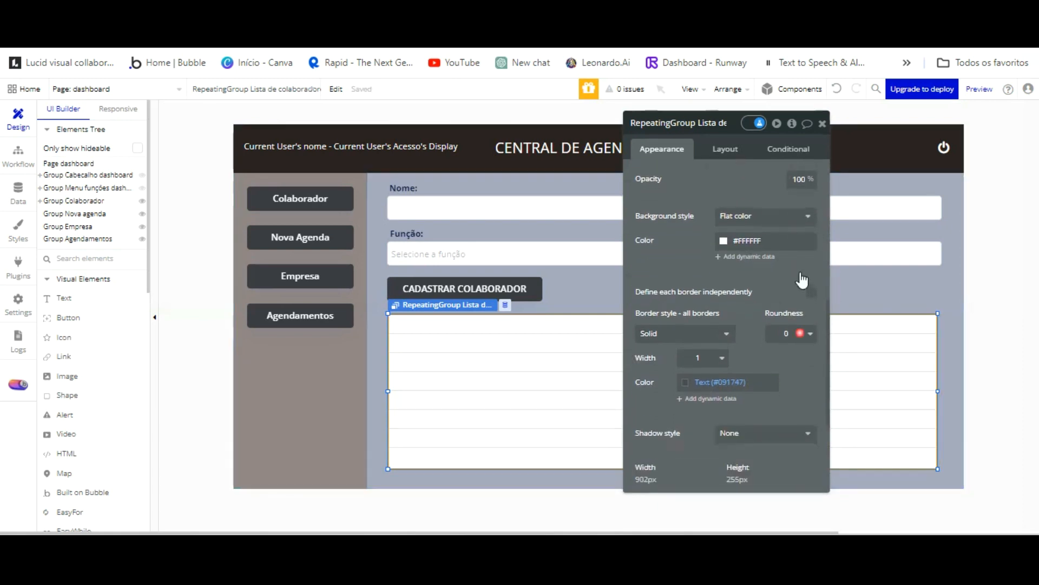
left_click(800, 332)
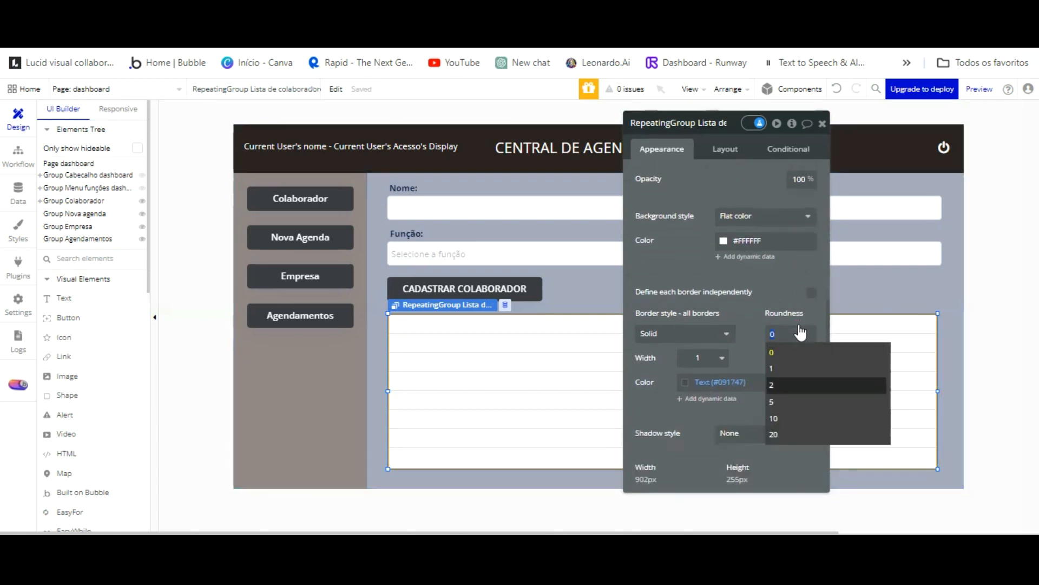
left_click(793, 401)
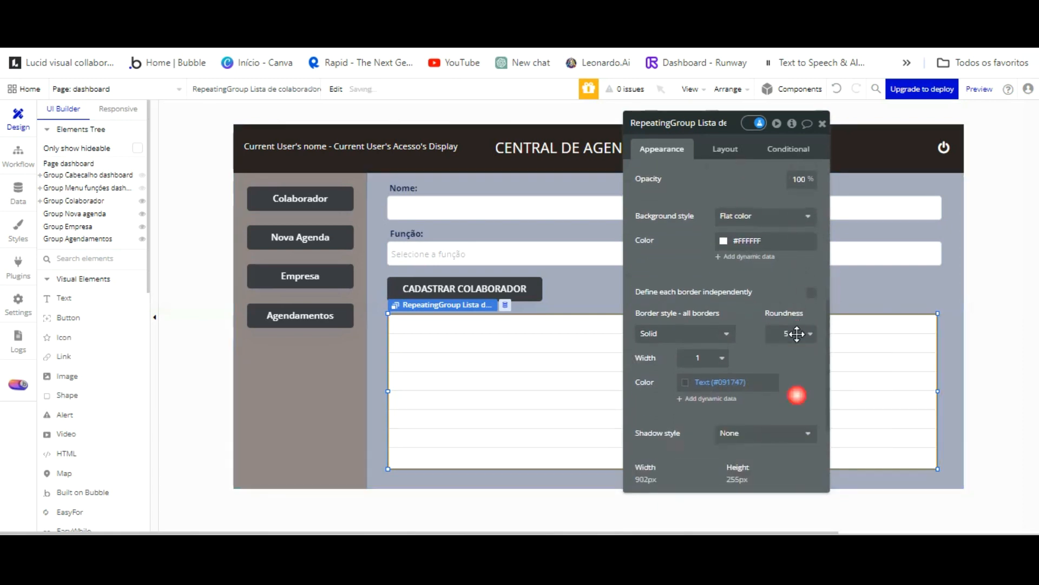
Widen the list slightly and align it with the form fields just below the button.
left_click(878, 233)
left_click(926, 394)
left_click_drag(938, 328, 943, 328)
mouse_move(388, 332)
left_mouse_down()
mouse_move(401, 332)
mouse_move(386, 331)
left_mouse_up()
key("Down")
key("Down")
key("Down")
key("Down")
key("Down")
key("Down")
key("Down")
key("Down")
key("Down")
key("Down")
key("Down")
key("Down")
key("Down")
key("Down")
key("Down")
key("Down")
key("Down")
key("Down")
key("Down")
left_click_drag(520, 323, 520, 326)
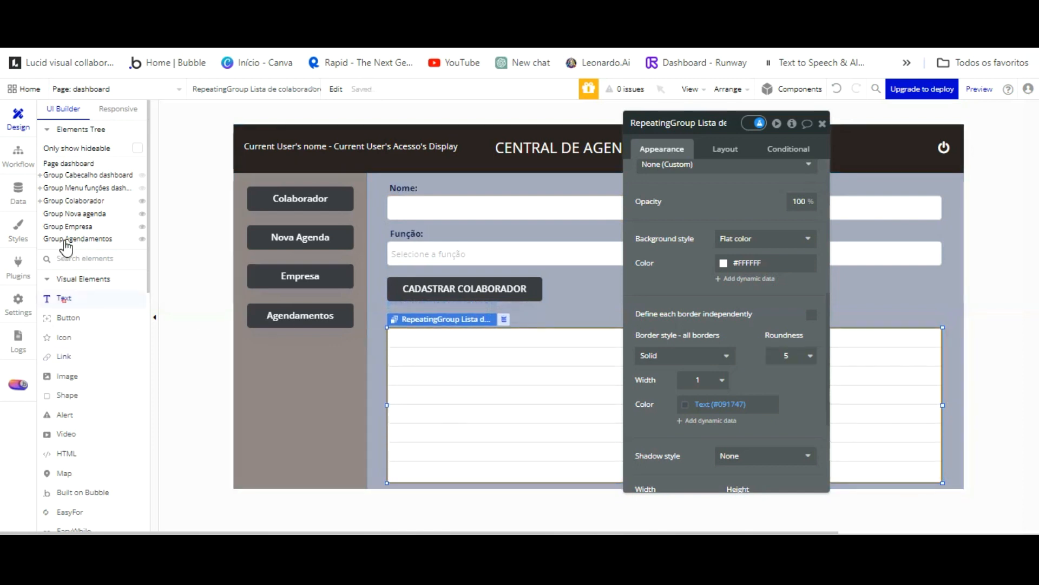
Draw a text element between the button and the list and type 'Lista de Colaboradores'.
left_click(64, 298)
left_click(81, 200)
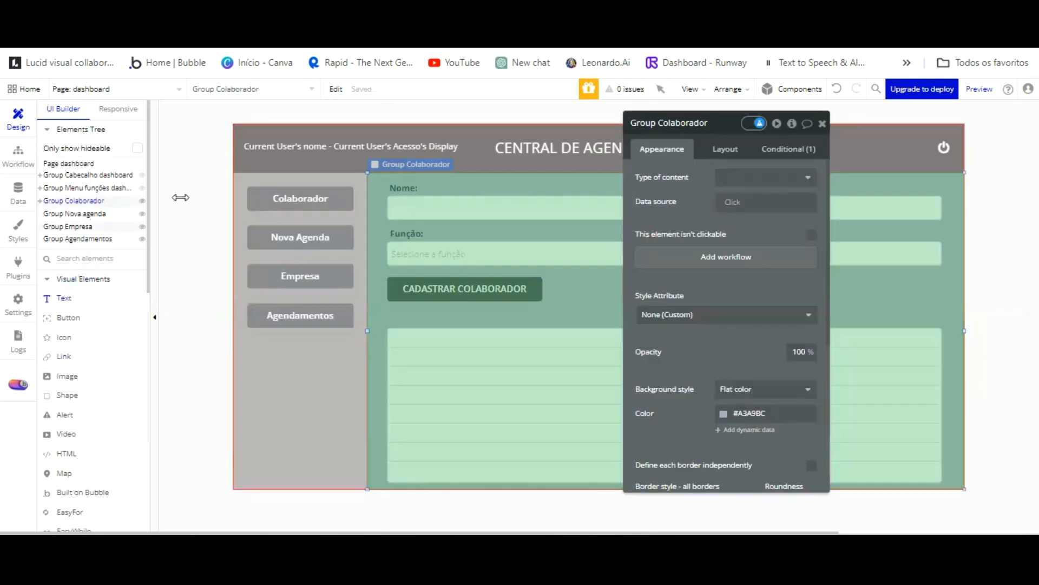
left_click_drag(447, 260, 536, 261)
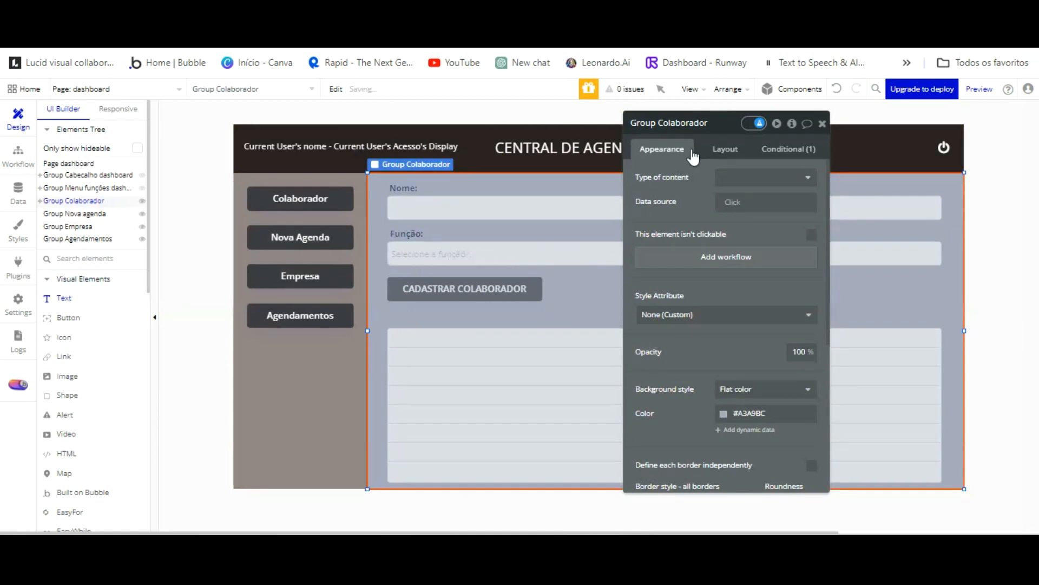
left_click(695, 196)
key("ctrl+a")
key("BackSpace")
type("Li")
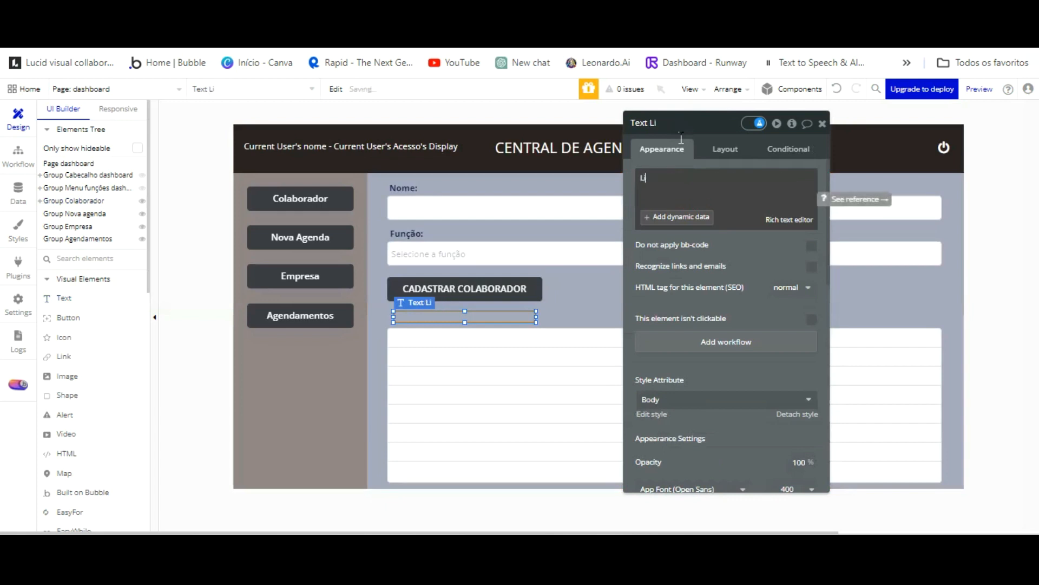
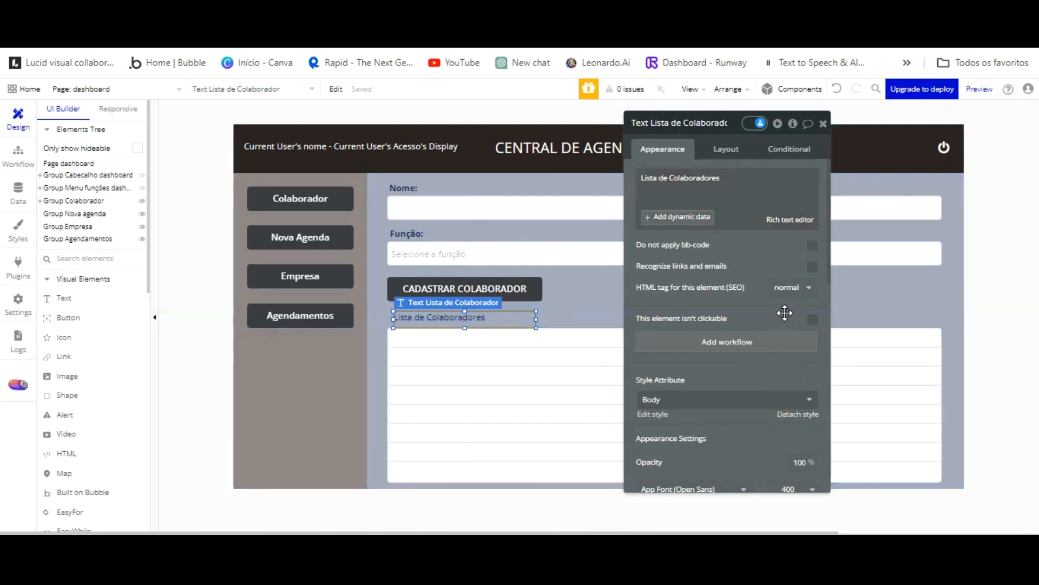
Make the 'Lista de Colaboradores' heading bold and vertically centred, and nudge it slightly left.
scroll(785, 313, "down", 2)
scroll(779, 300, "down", 4)
left_click(812, 412)
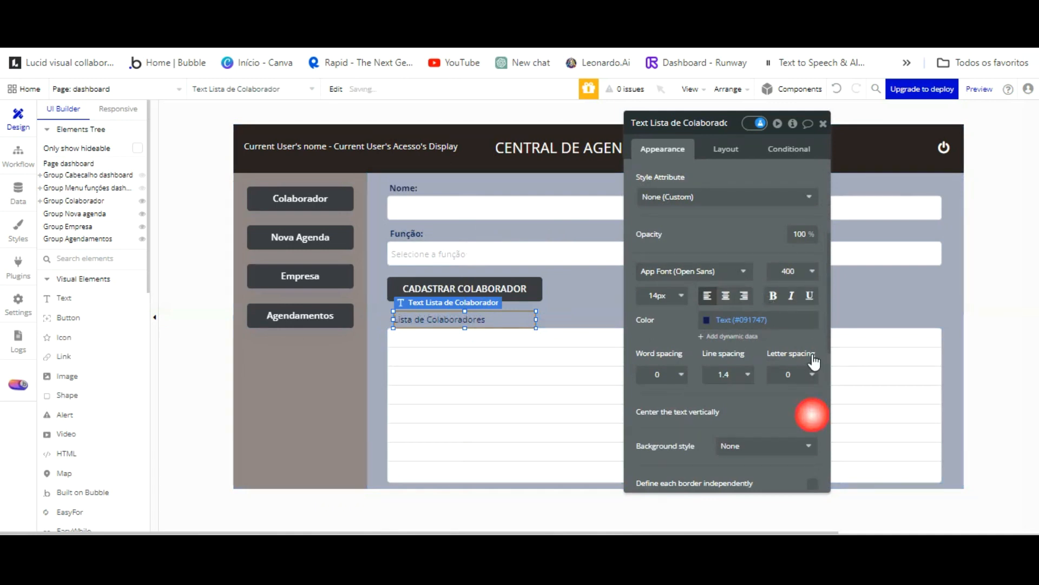
left_click(772, 295)
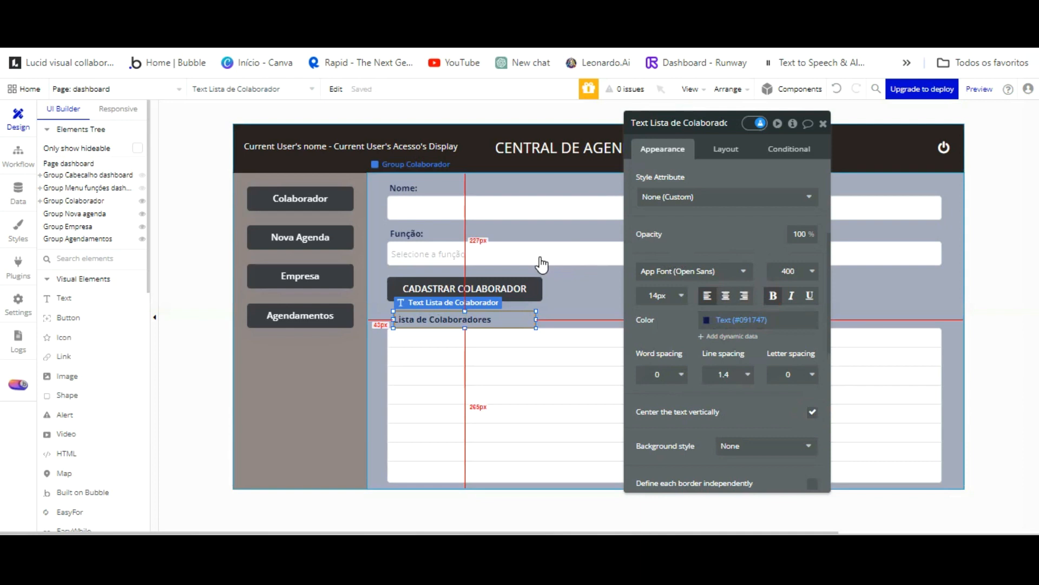
left_click(517, 321)
key("Left")
key("Left")
key("Left")
key("Left")
key("Left")
key("Left")
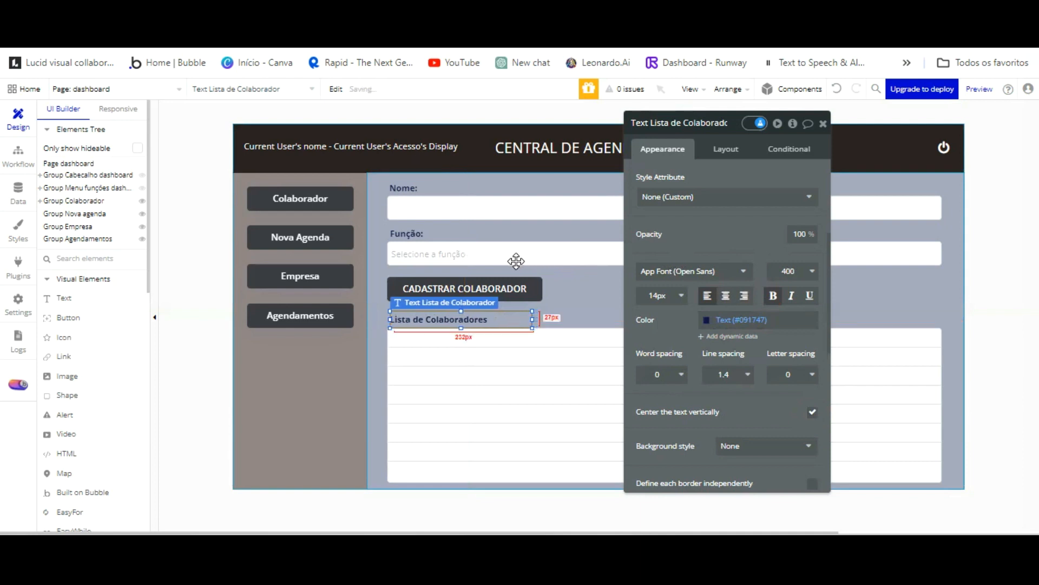
Set the heading's font size to 16px.
left_click(515, 341)
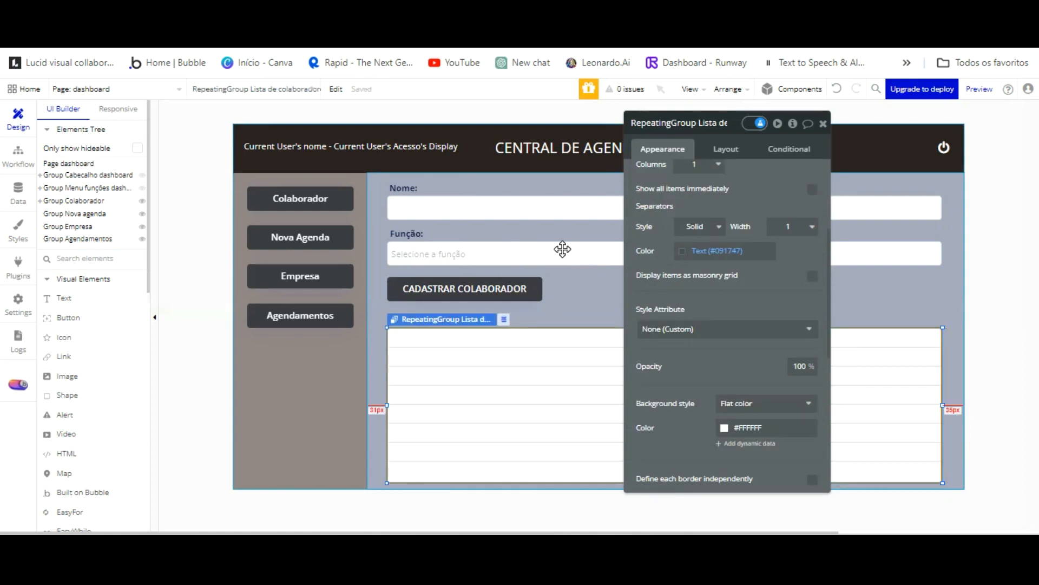
left_click(562, 309)
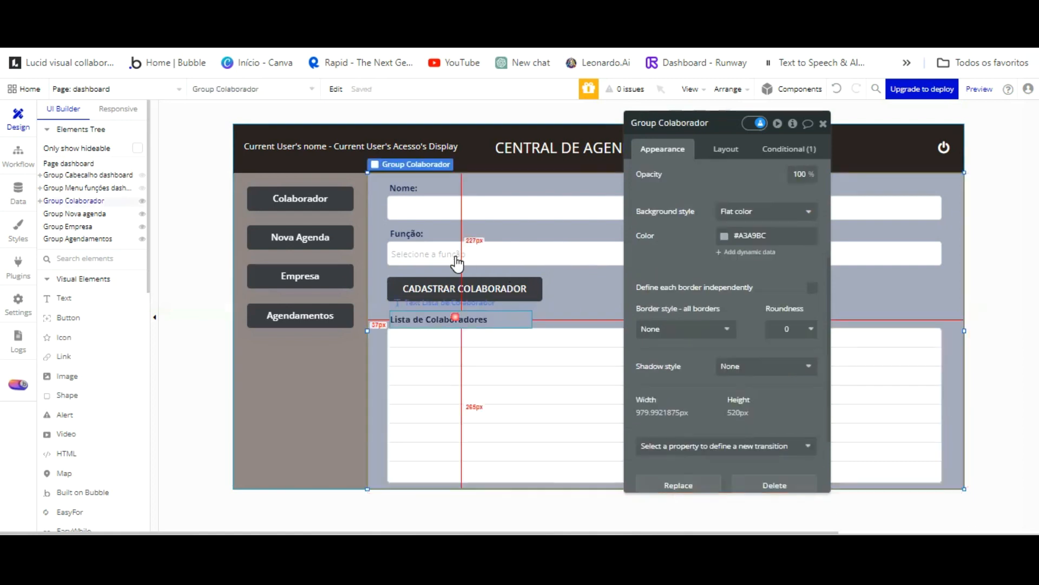
left_click(455, 319)
scroll(711, 193, "up", 2)
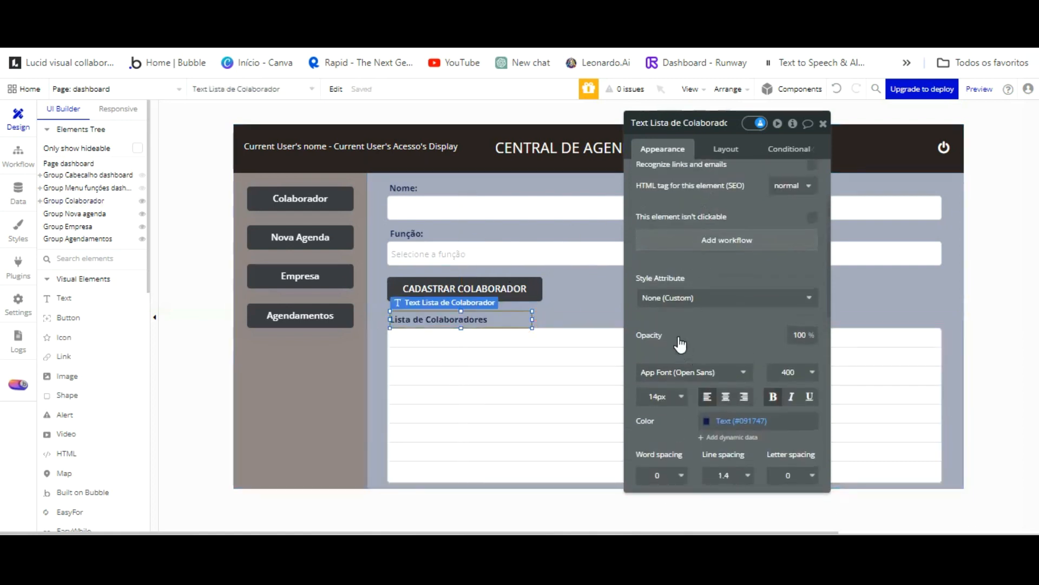
left_click(680, 397)
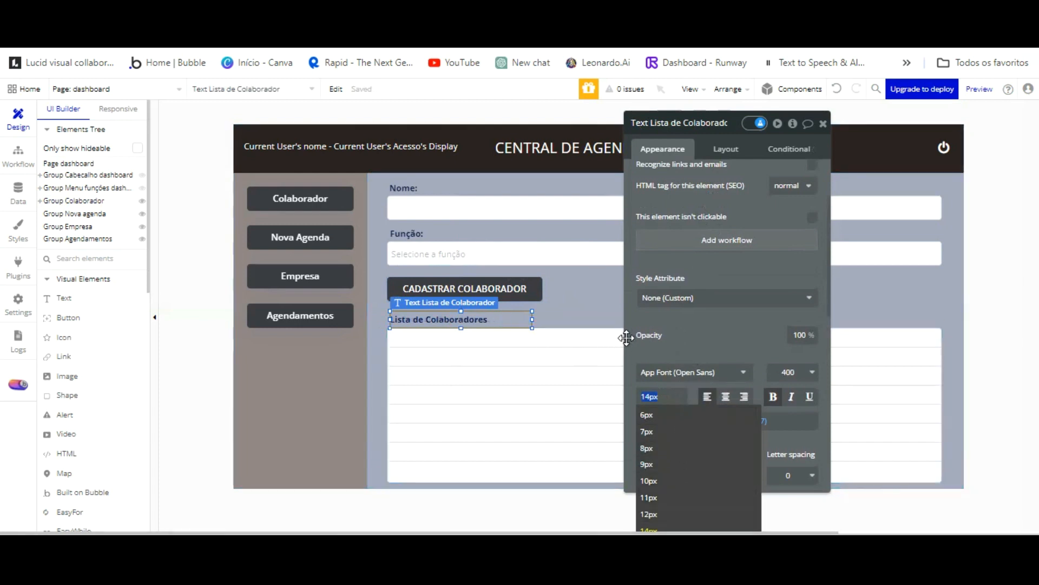
type("16")
key("Return")
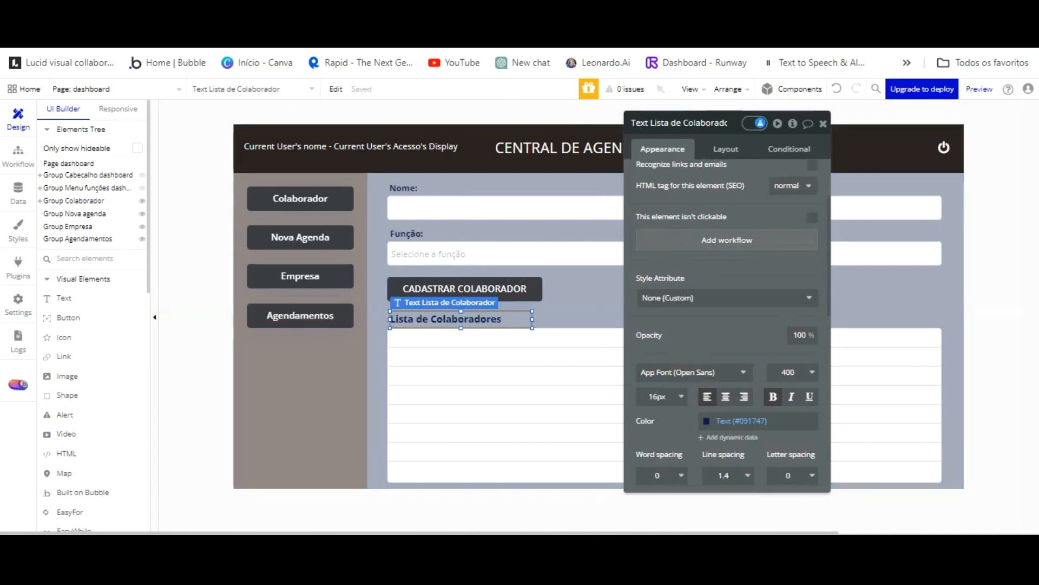
left_click(573, 237)
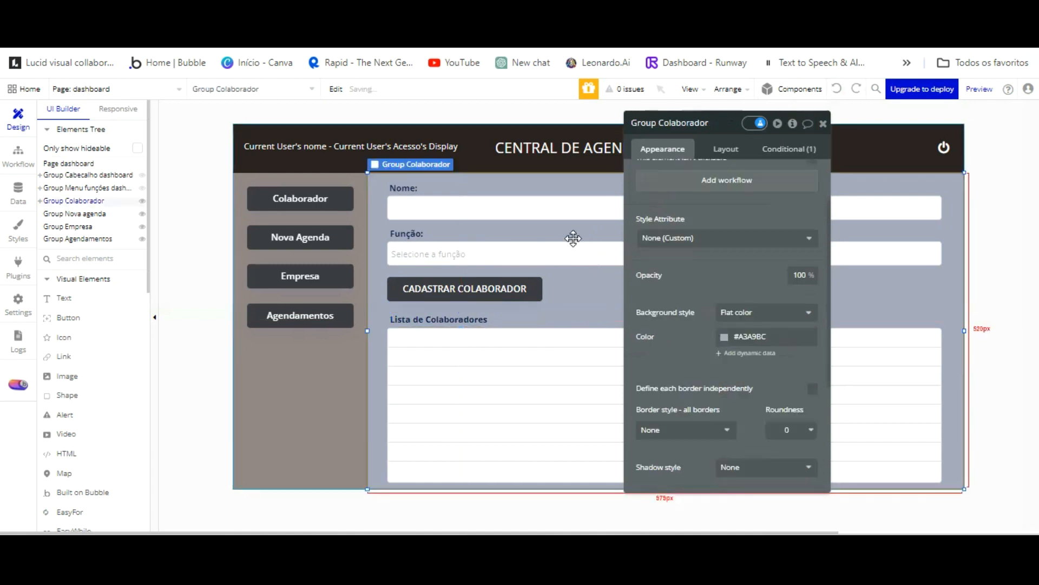
Place a first text element in the list's first cell and nudge it into place.
left_click(61, 298)
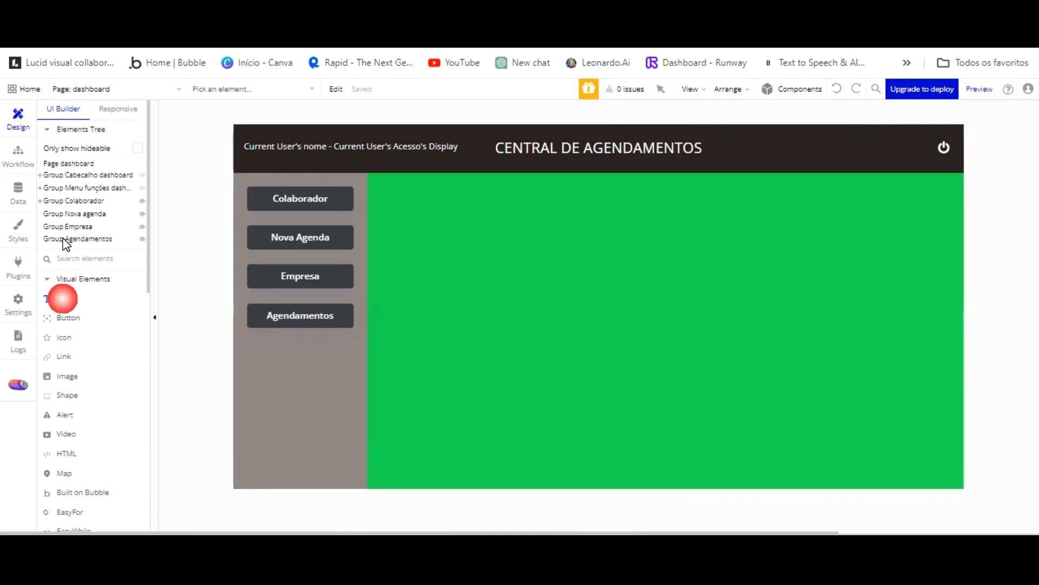
left_click(85, 200)
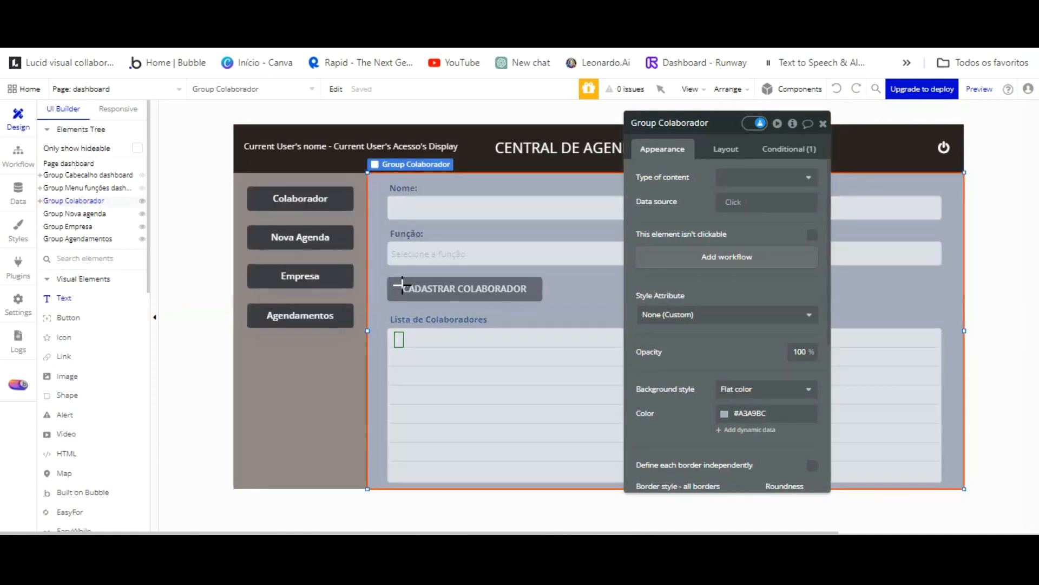
left_click(403, 341)
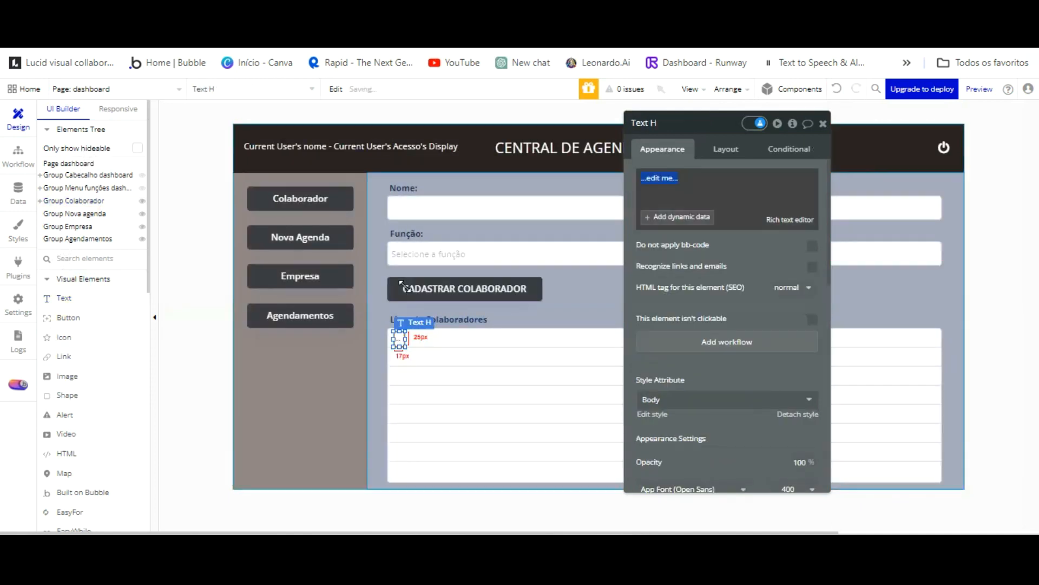
key("Up")
key("Up")
key("Up")
key("Up")
key("Up")
key("Up")
key("Up")
key("Up")
key("Up")
key("Up")
key("Up")
key("Up")
key("Down")
key("Down")
key("Down")
key("Down")
key("Down")
key("Down")
key("Down")
key("Down")
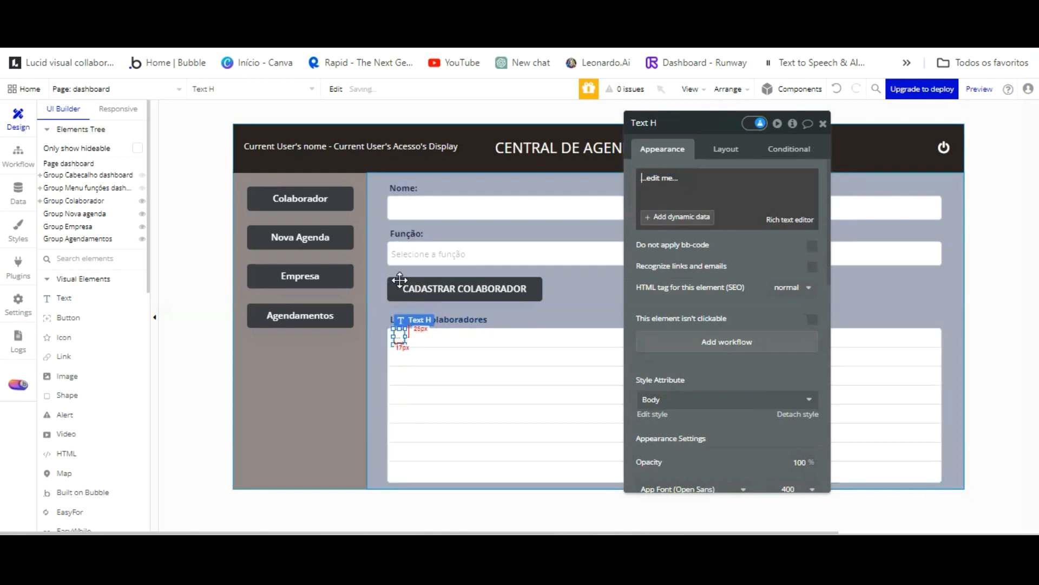
left_click_drag(398, 273, 413, 276)
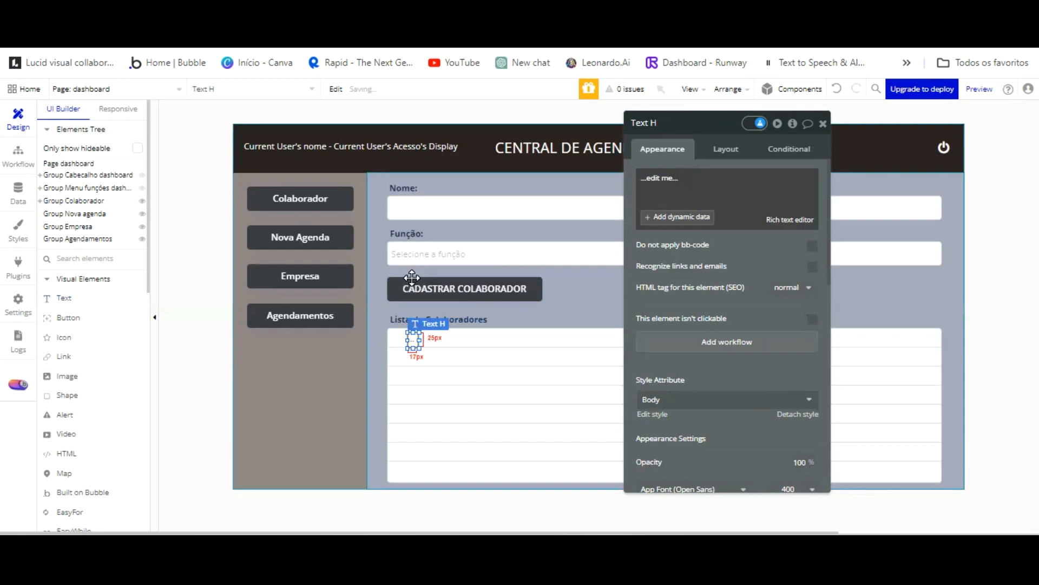
key("Up")
key("Up")
key("Up")
key("Up")
key("Up")
key("Up")
key("Up")
key("Up")
key("Up")
key("Up")
key("Up")
key("Up")
key("Up")
key("Up")
key("Up")
key("Up")
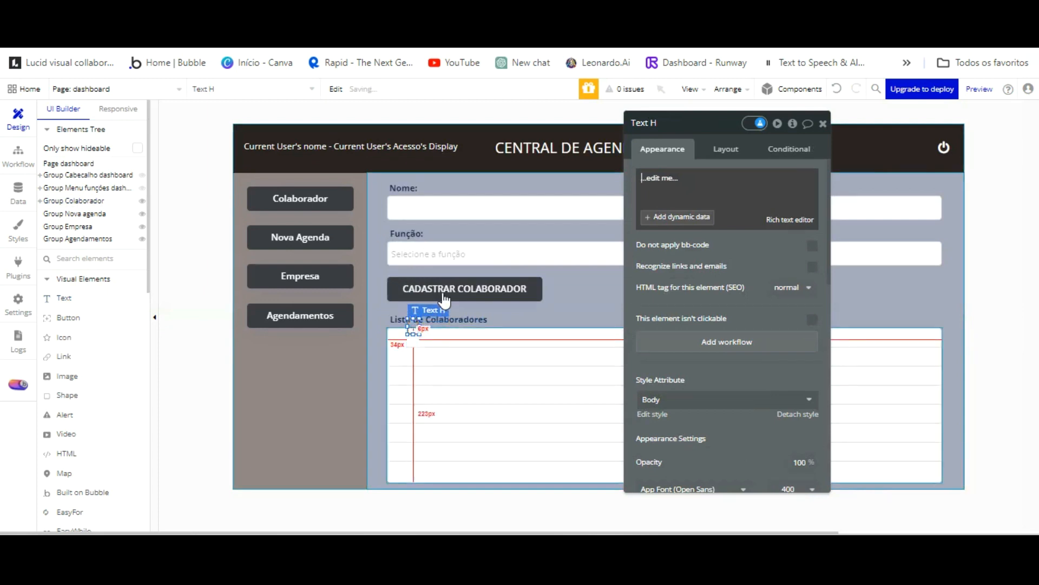
key("Escape")
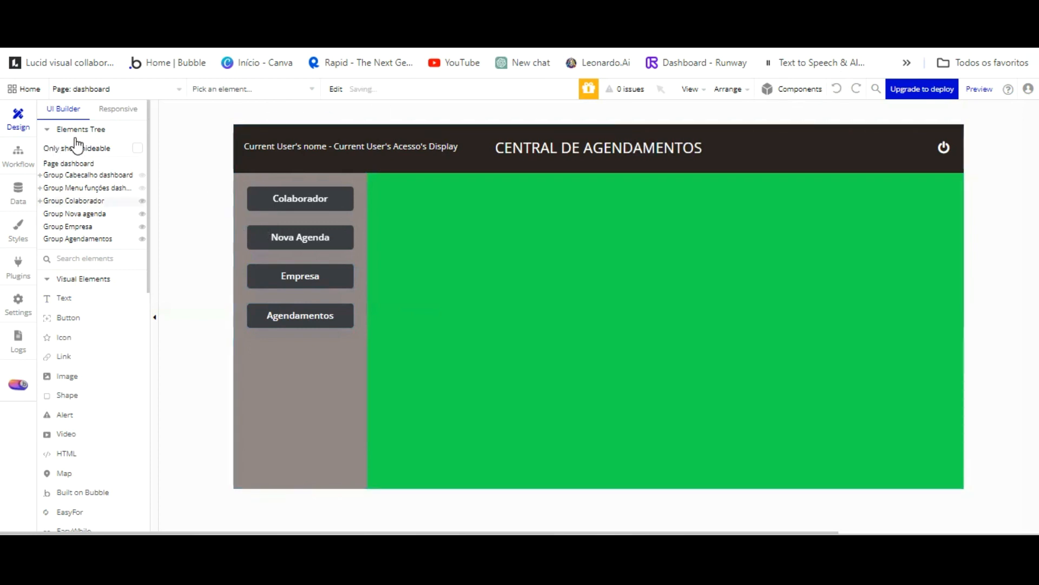
double_click(426, 286)
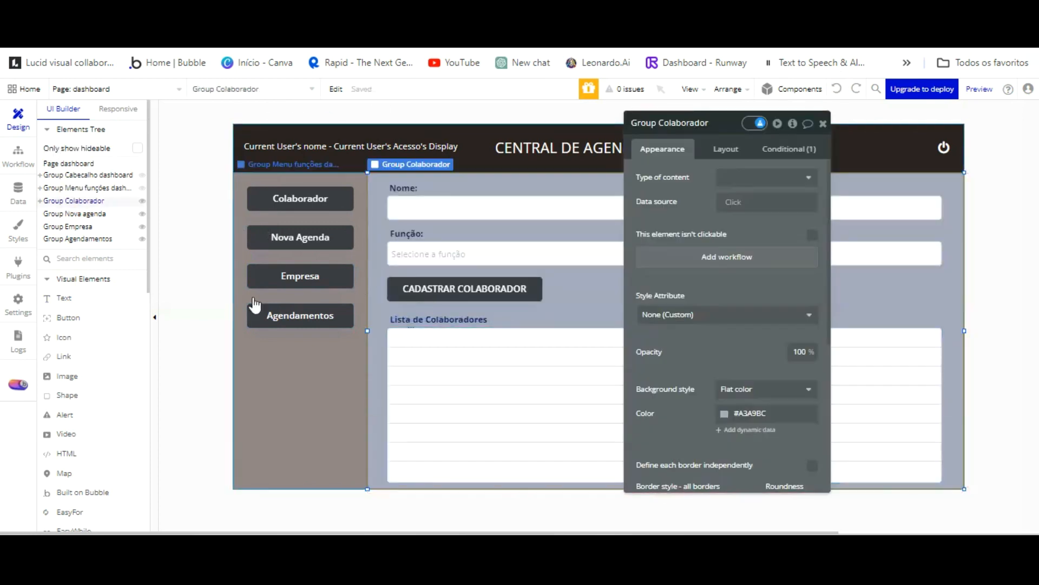
Add a 20×30 text in the first cell and snap it to the cell's top.
left_click(71, 299)
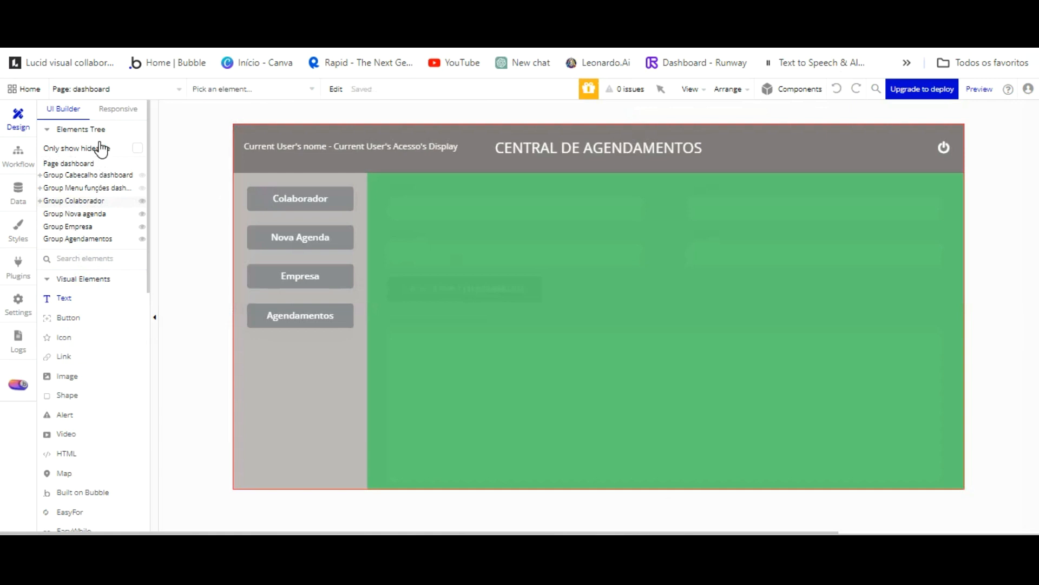
left_click(93, 201)
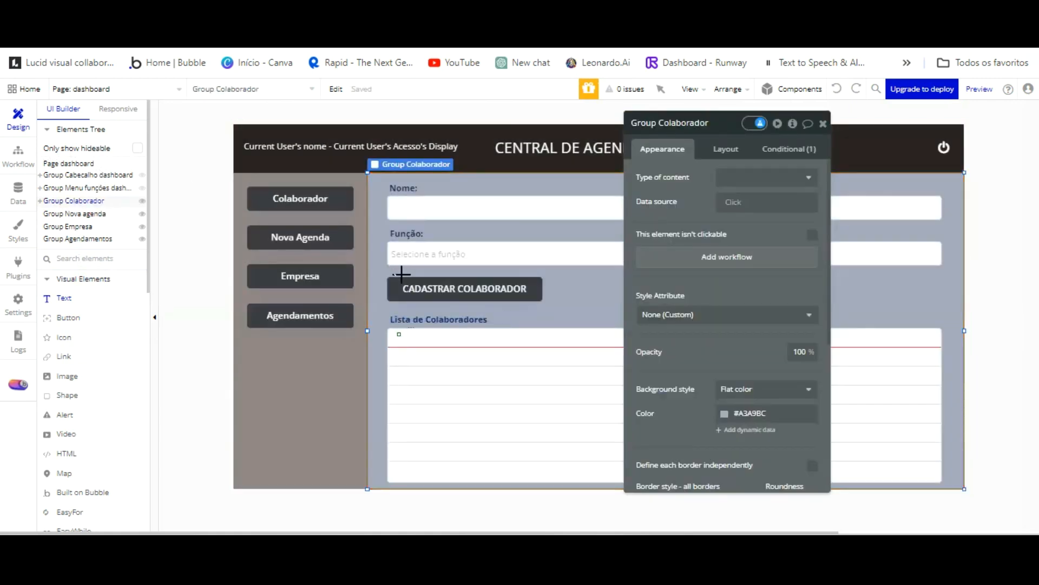
left_click(404, 339)
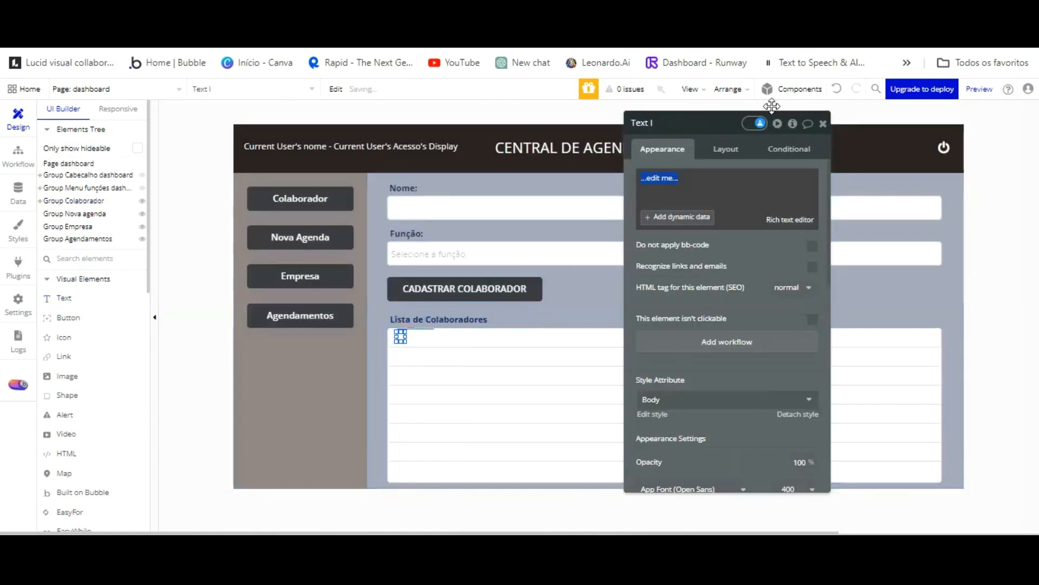
left_click(727, 150)
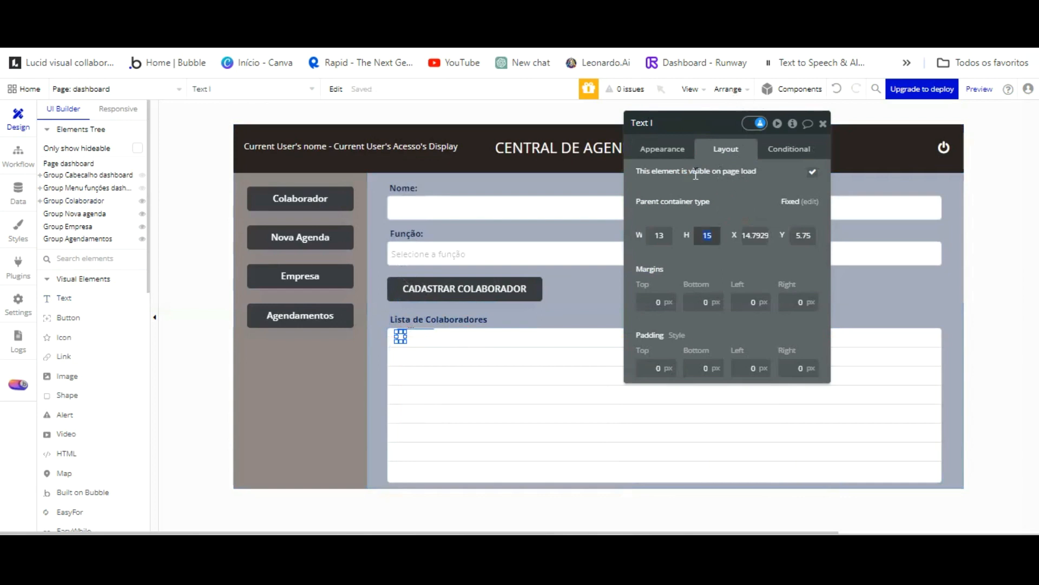
left_click(659, 236)
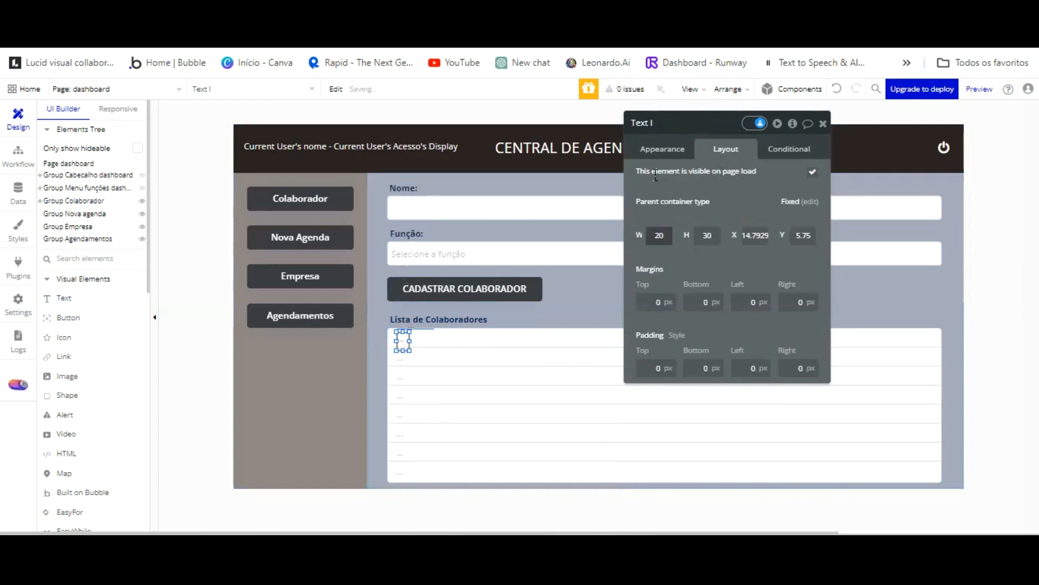
left_click_drag(405, 341, 405, 339)
left_click_drag(406, 281, 411, 291)
left_click(664, 149)
left_click(672, 178)
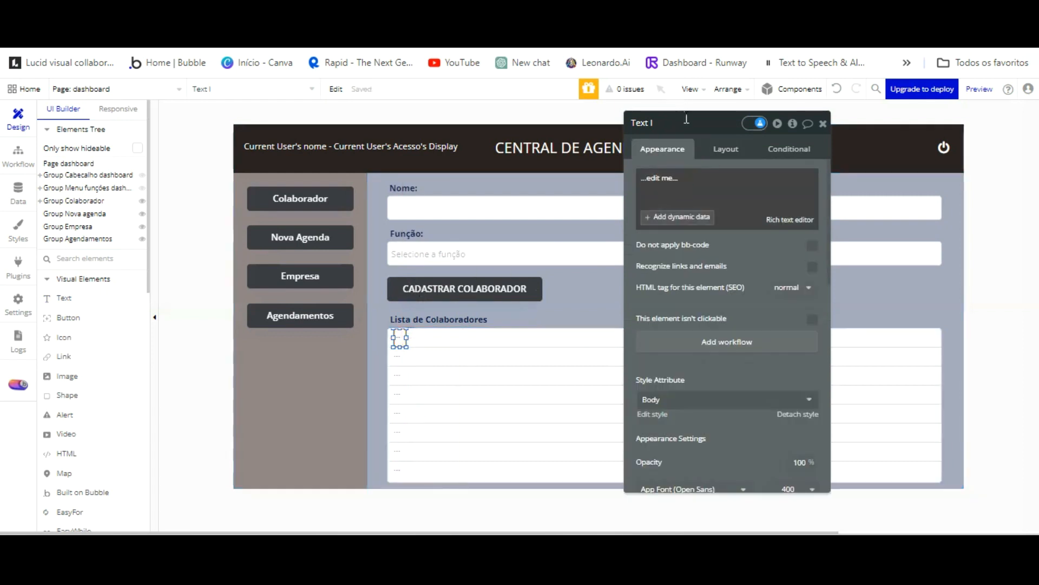
Replace the placeholder text with the Current cell's index.
triple_click(641, 179)
left_click(700, 215)
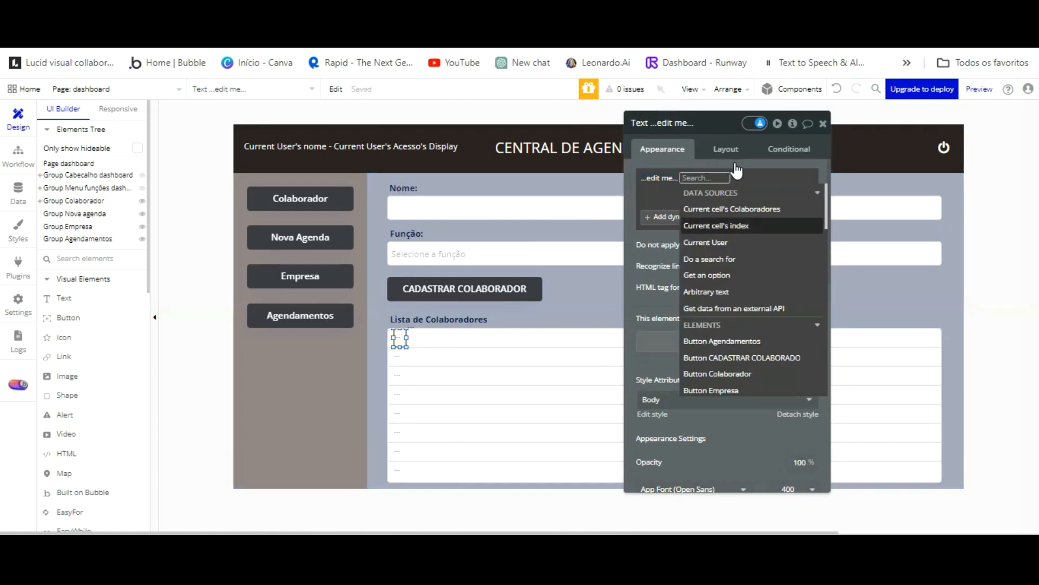
left_click(735, 225)
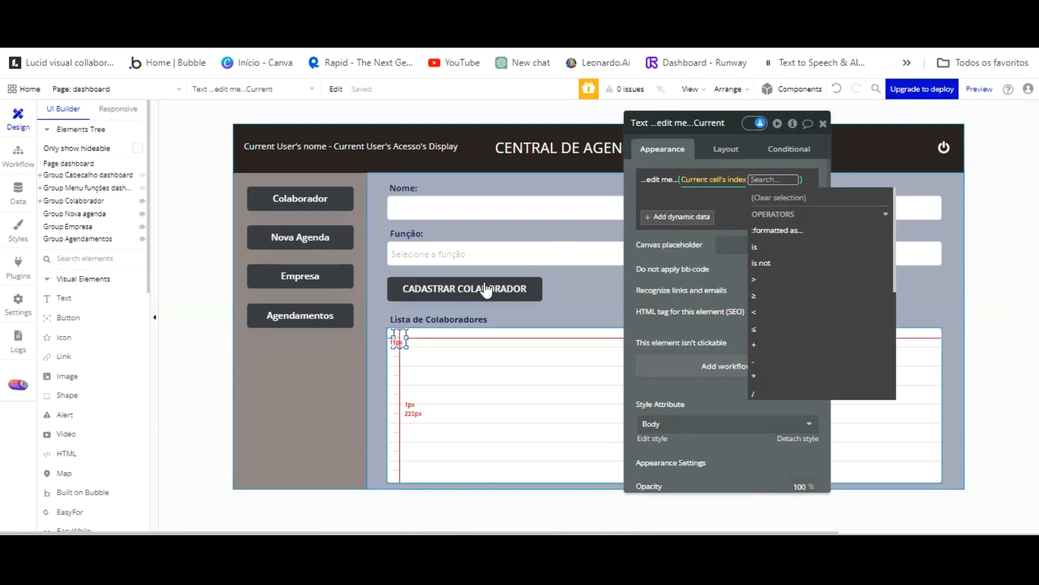
left_click(707, 195)
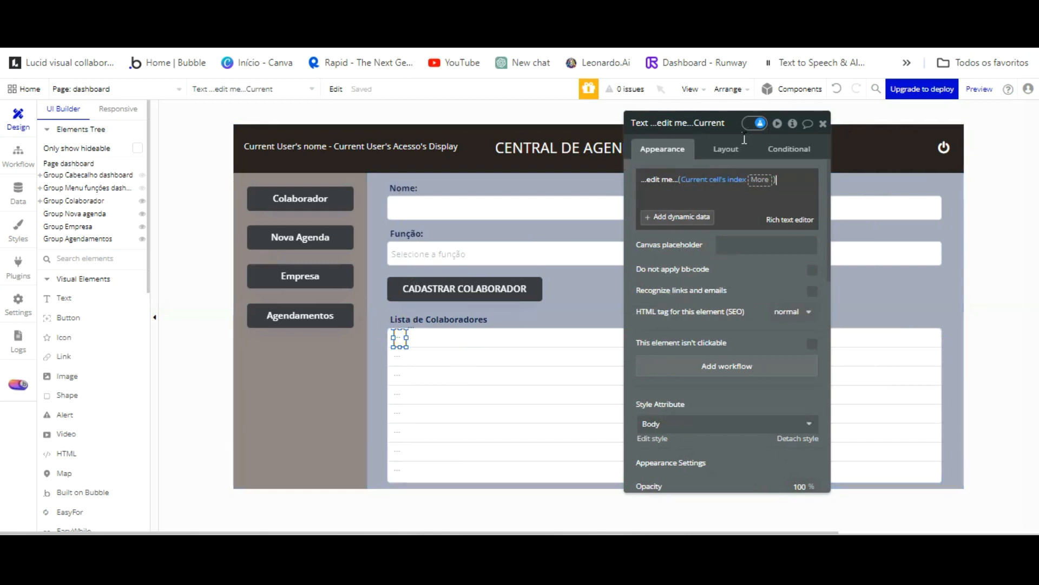
left_click(743, 217)
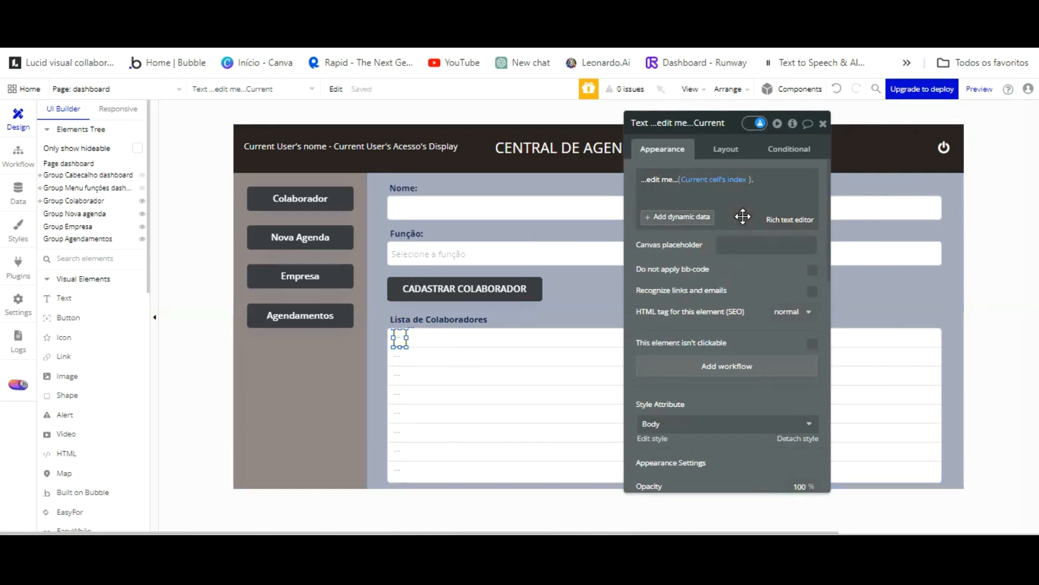
Duplicate the index text, move the copy right and widen it across the row.
left_click(401, 338)
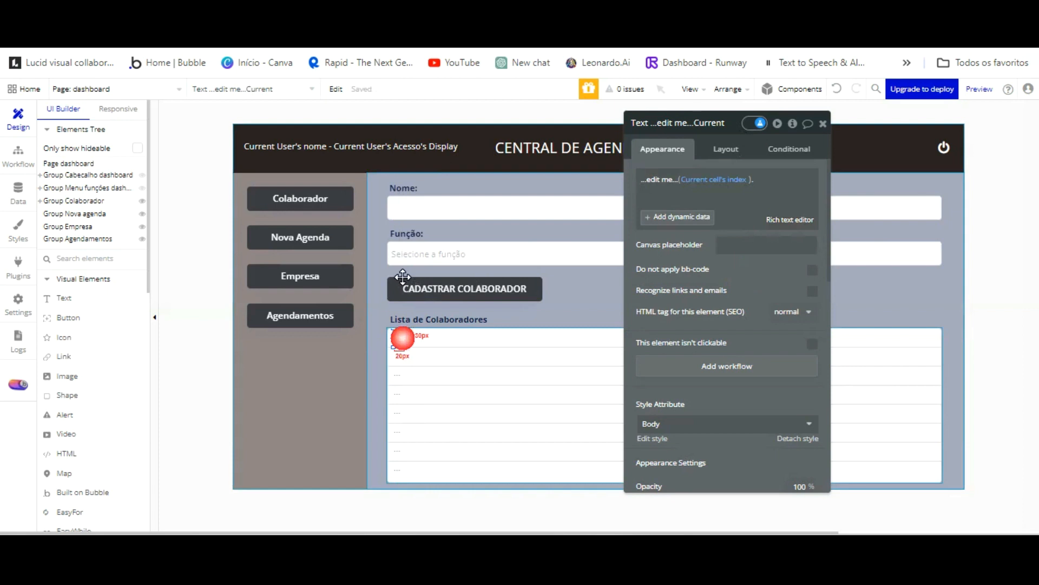
key("ctrl+v")
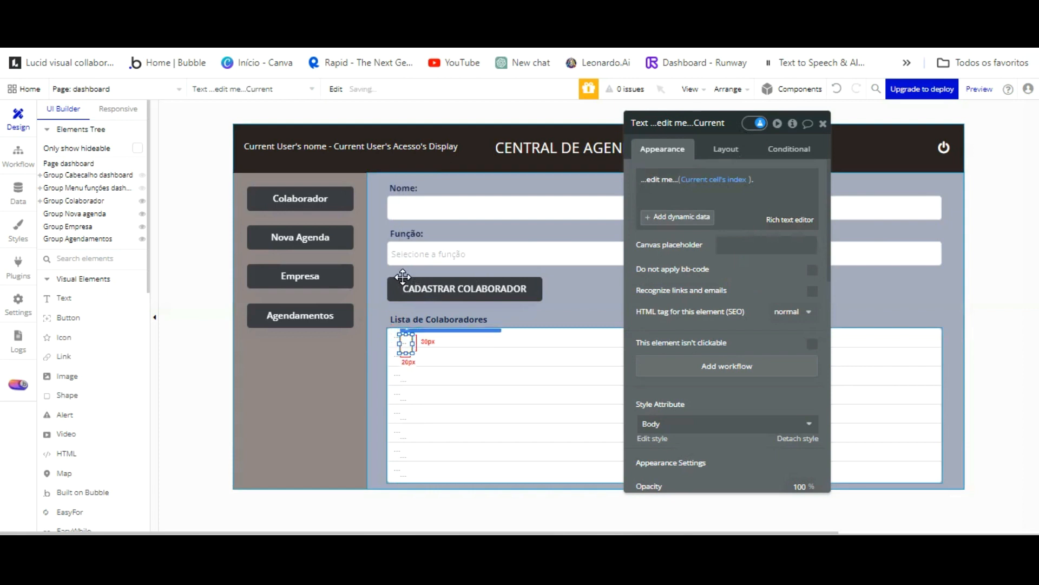
left_click_drag(403, 276, 438, 288)
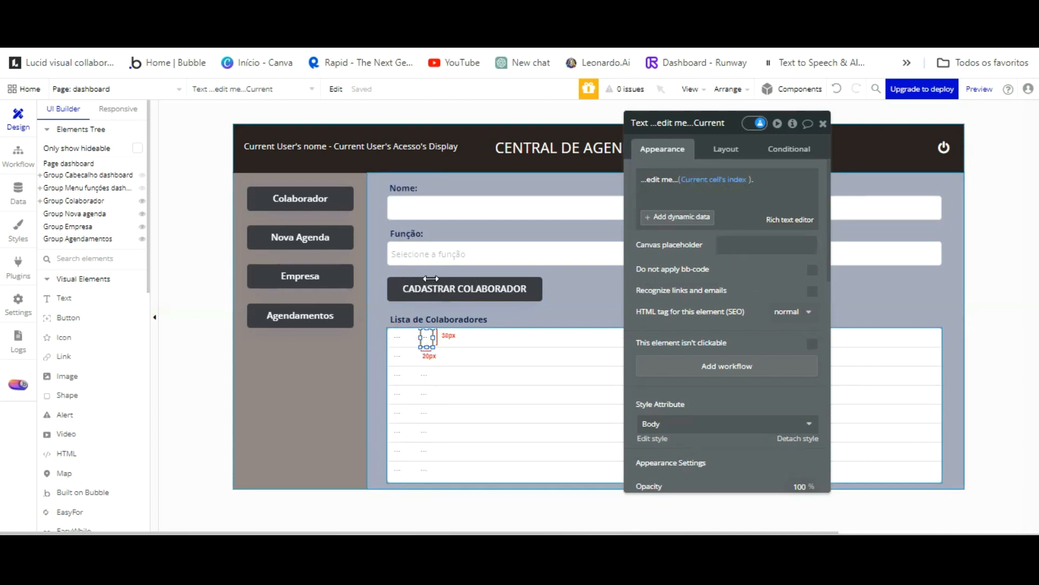
left_click_drag(433, 338, 606, 275)
Bind the copy's text to Current cell's Colaboradores's Nome.
left_click(704, 181)
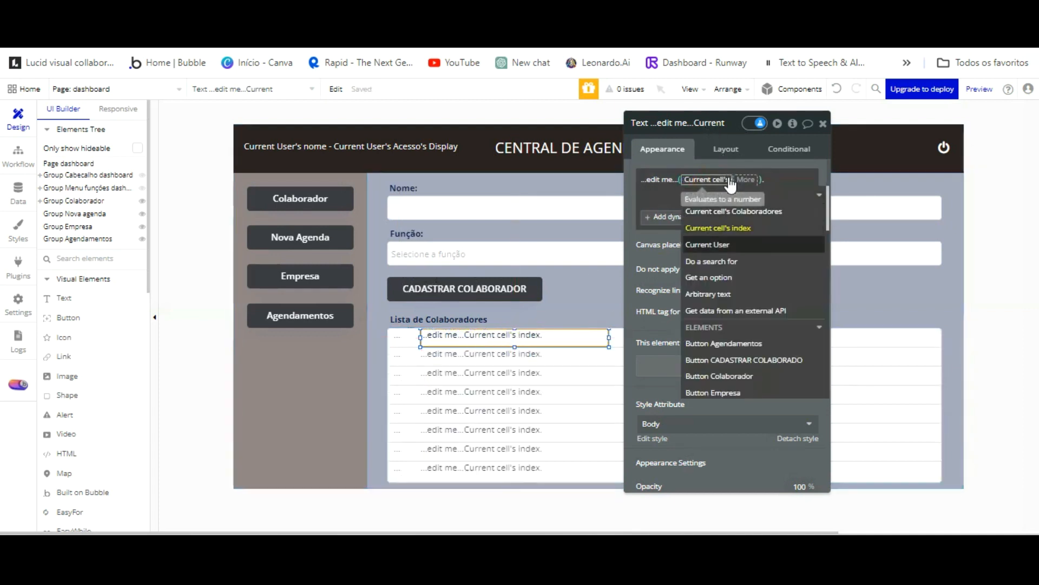
left_click(732, 212)
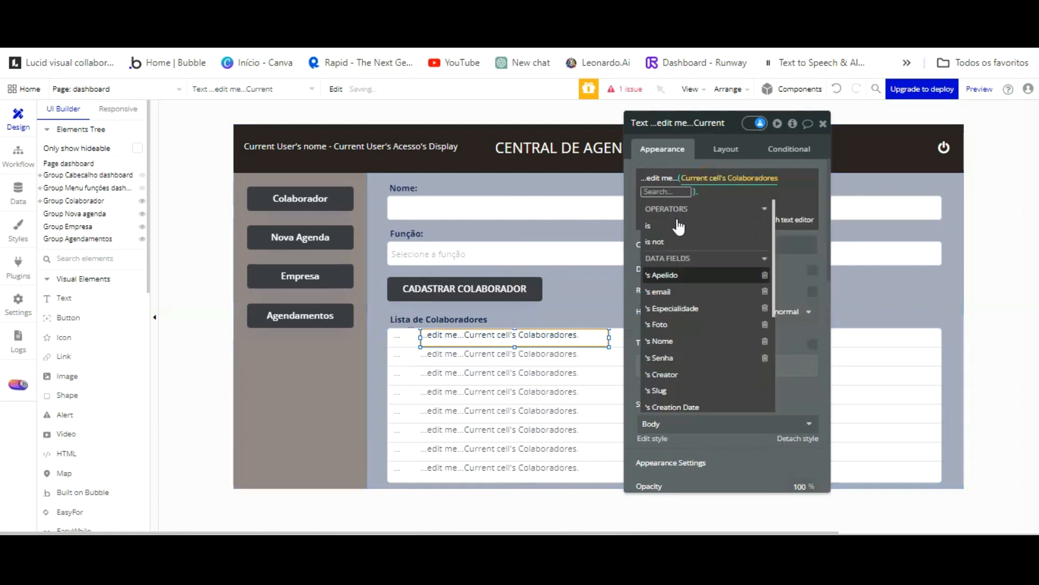
left_click(687, 340)
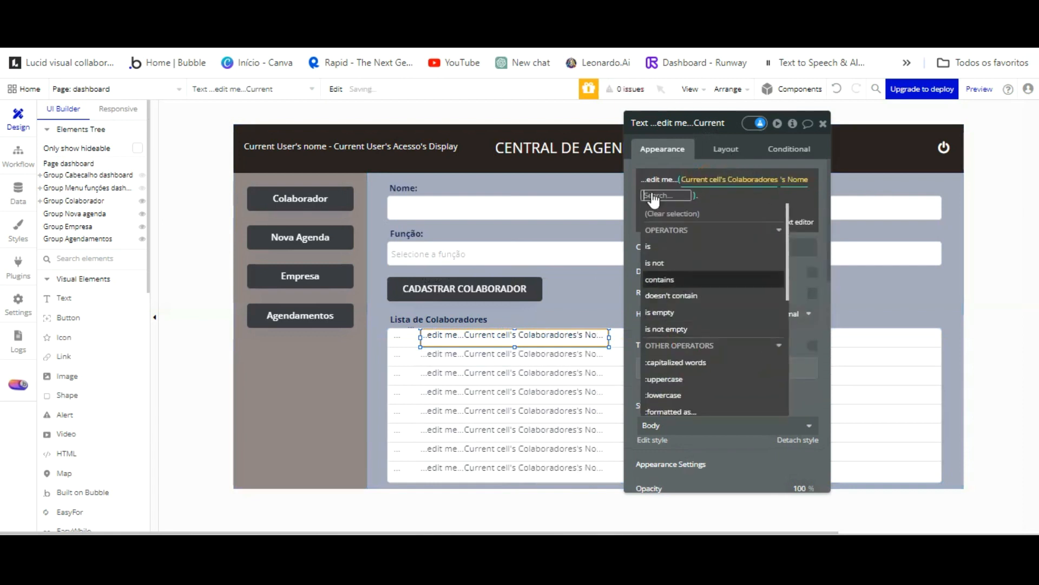
left_click(644, 104)
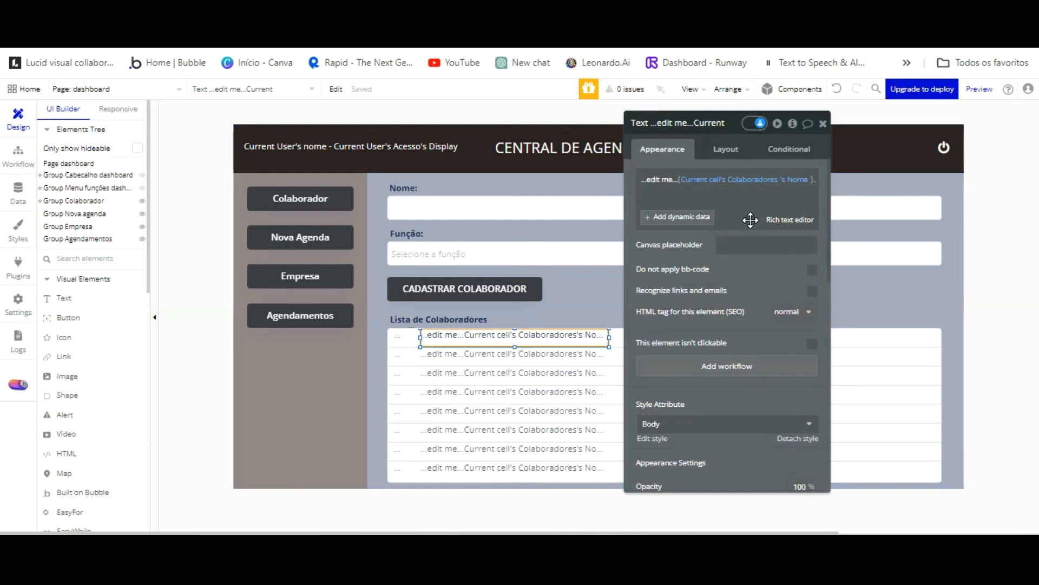
left_click_drag(716, 211, 581, 197)
left_click(553, 183)
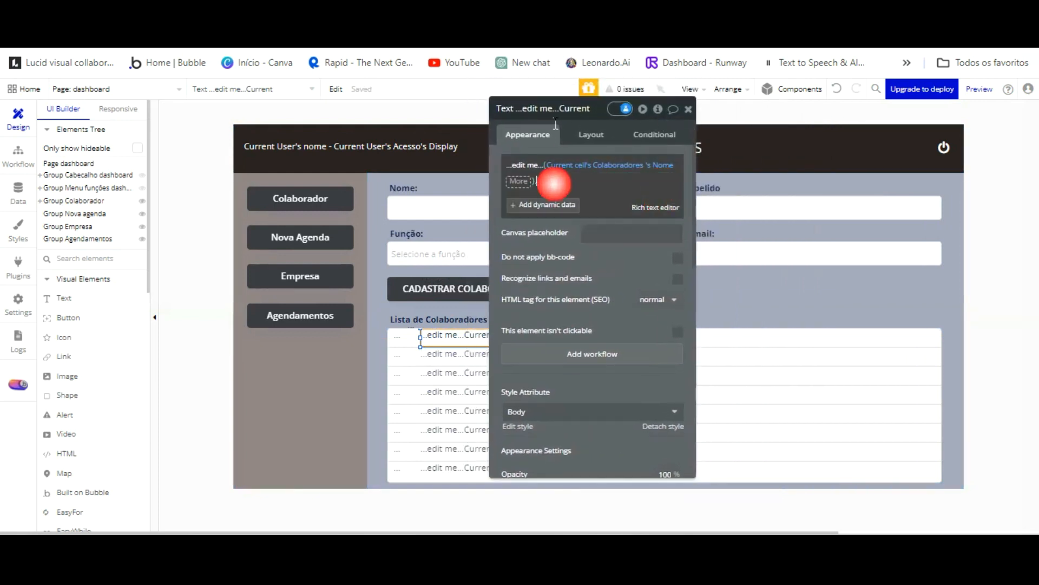
left_click(623, 197)
left_click_drag(623, 197, 251, 198)
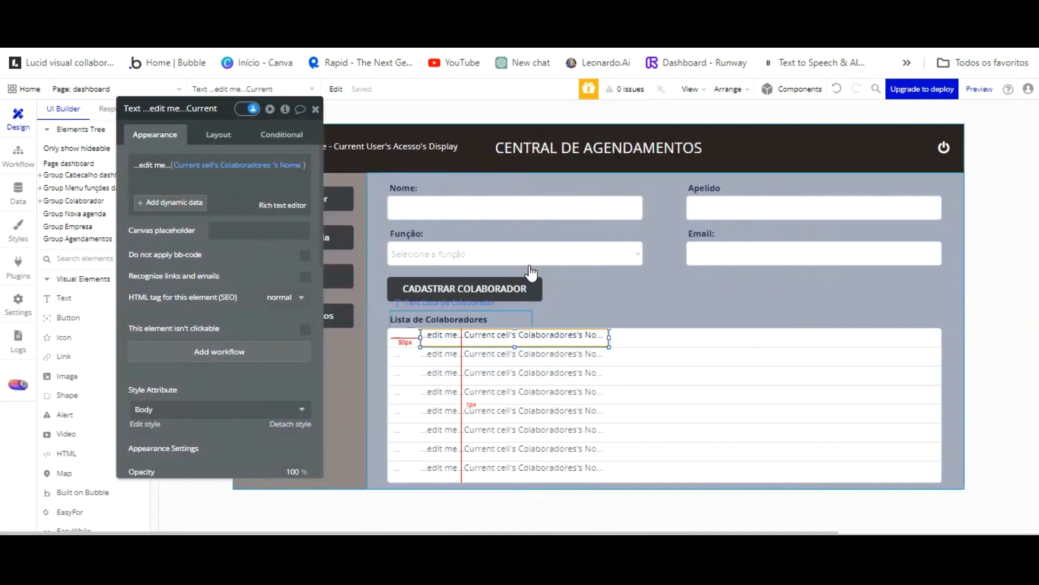
scroll(222, 355, "down", 5)
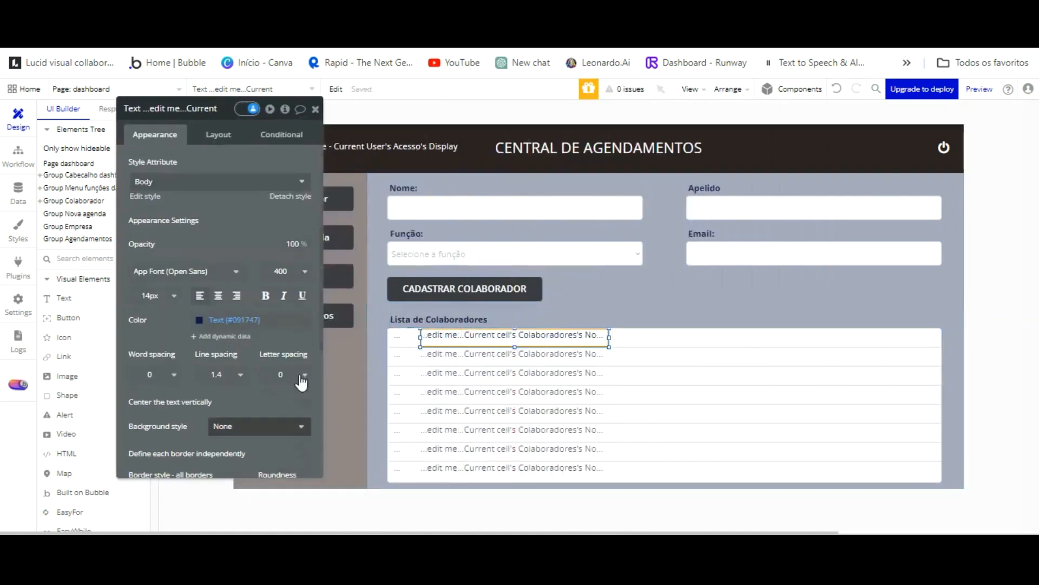
left_click(304, 401)
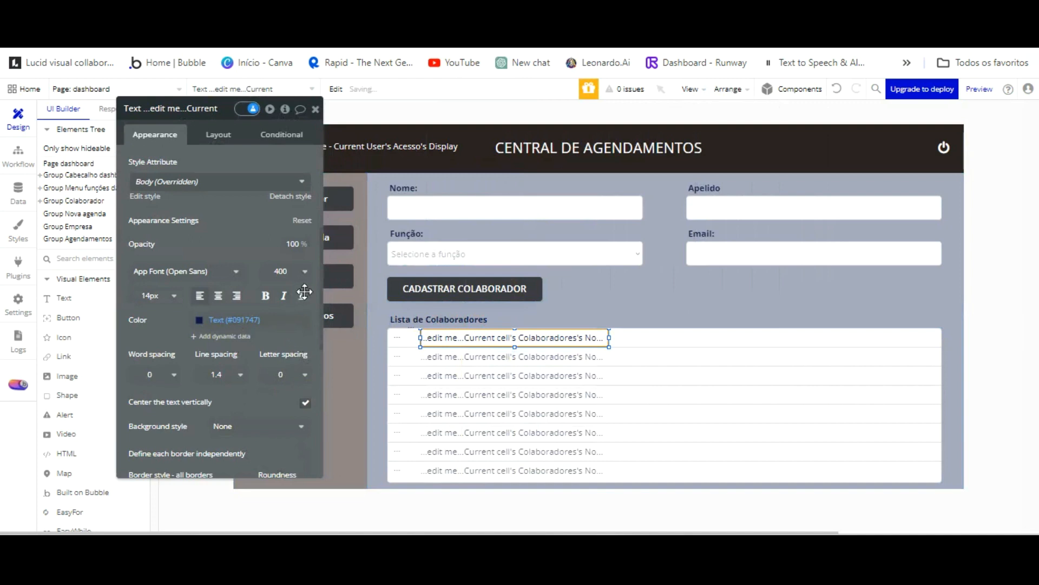
key("ctrl+z")
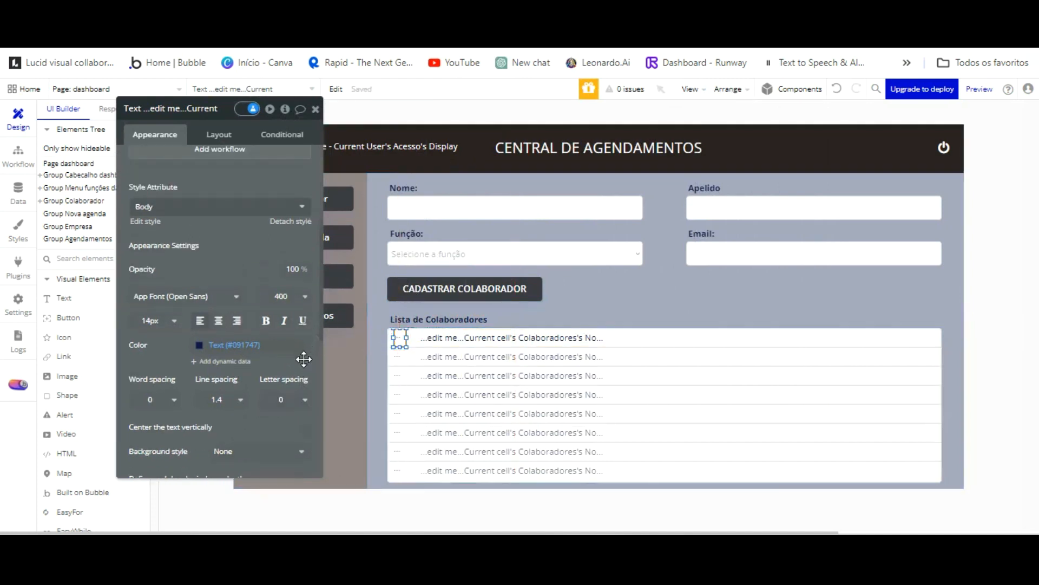
Vertically centre the name text, then paste a copy and shift it to the row's right side.
left_click(306, 427)
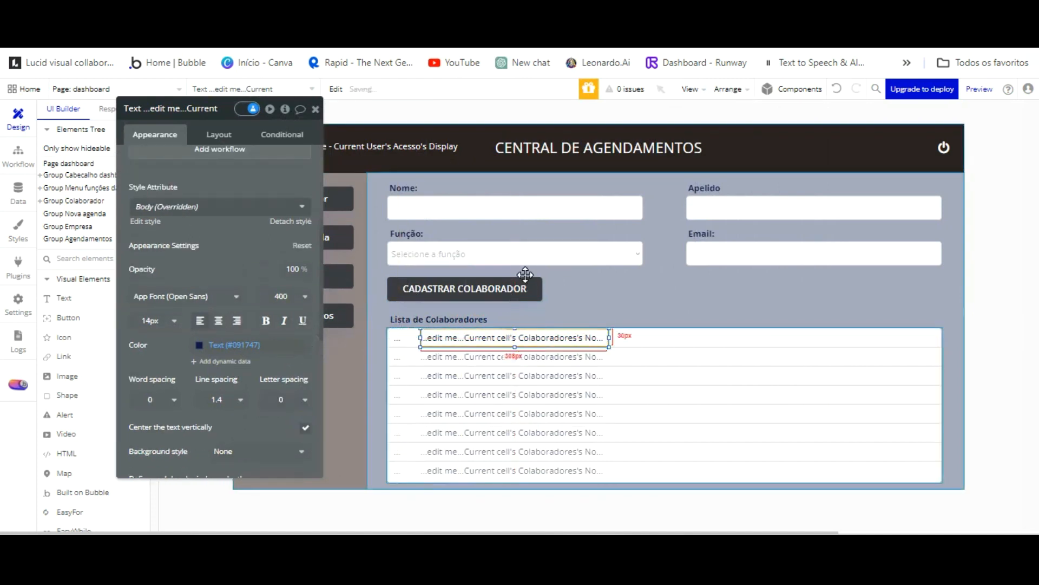
key("ctrl+c")
key("ctrl+v")
key("Up")
key("Up")
key("Up")
key("Up")
key("Up")
key("Up")
key("Up")
key("Up")
key("Up")
key("Up")
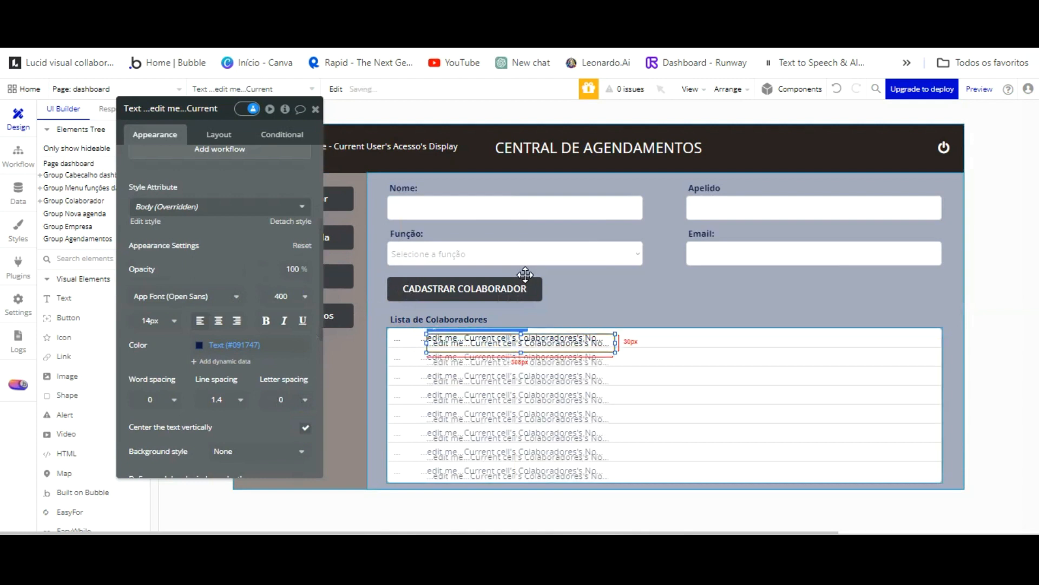
key("Right")
key("Right")
key("Right")
key("Right")
key("Right")
key("Right")
key("Right")
key("Right")
key("Right")
key("Right")
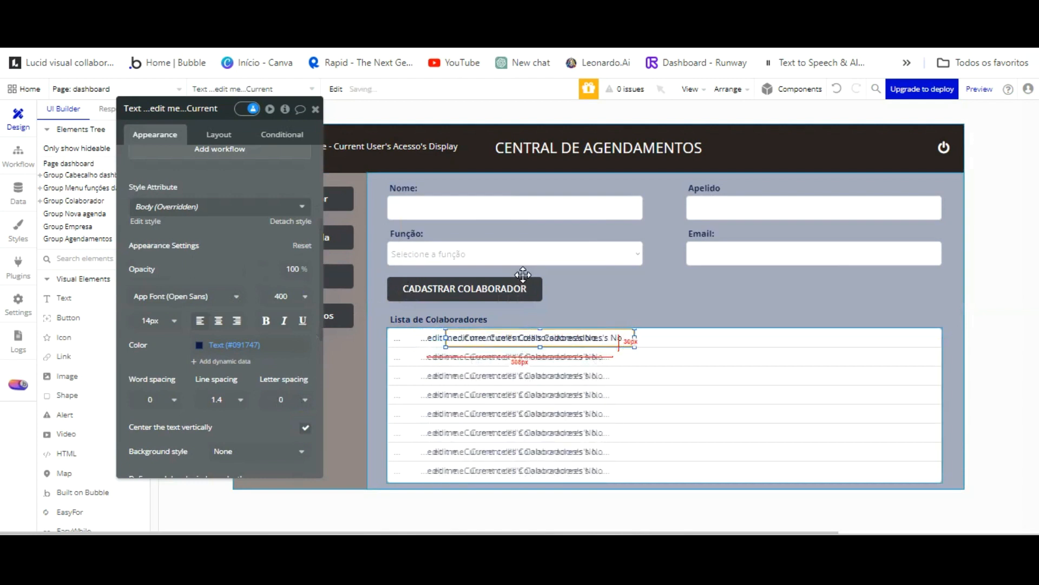
key("Right")
key("Right")
key("Right")
key("Right")
key("Right")
key("Right")
key("Right")
key("Right")
key("Right")
key("Right")
key("Right")
key("Right")
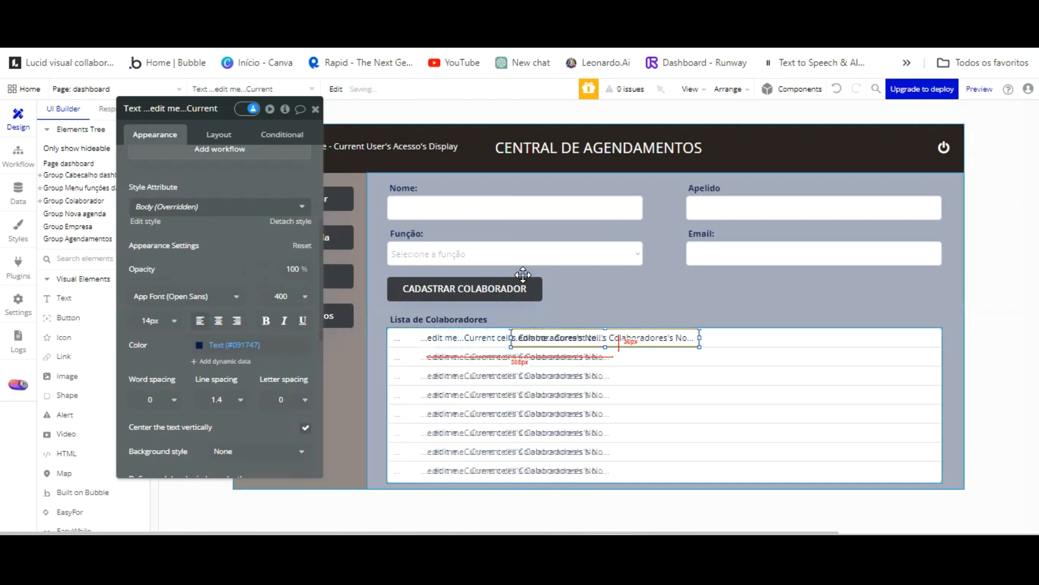
key("Right")
key("Right")
key("Right")
key("Right")
key("Right")
key("Right")
key("Right")
key("Right")
key("Right")
key("Right")
key("Right")
key("Right")
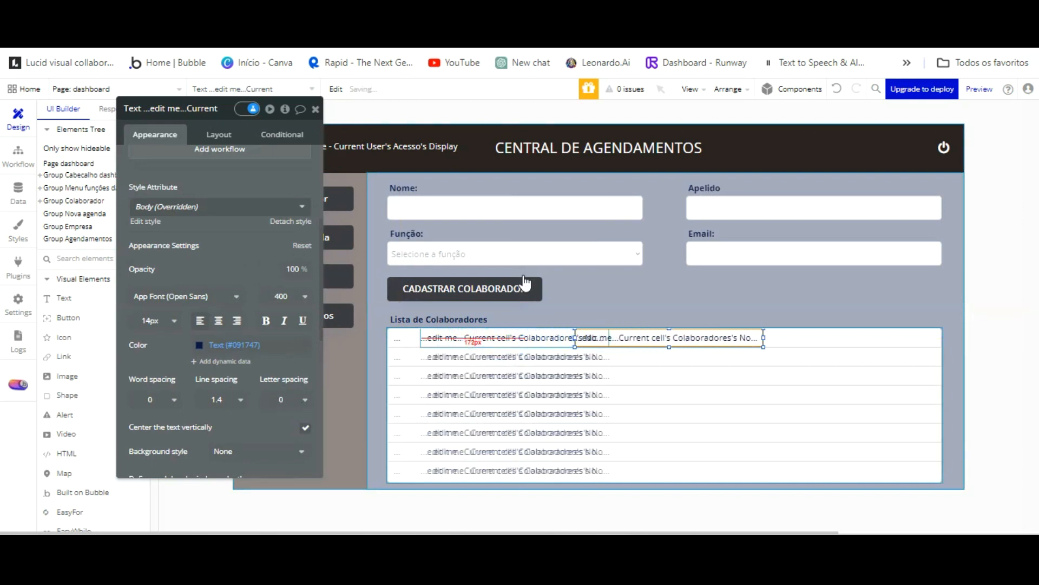
key("Right")
key("Right")
key("Right")
key("Right")
key("Right")
key("Right")
key("Right")
key("Right")
key("Right")
key("Right")
key("Right")
key("Right")
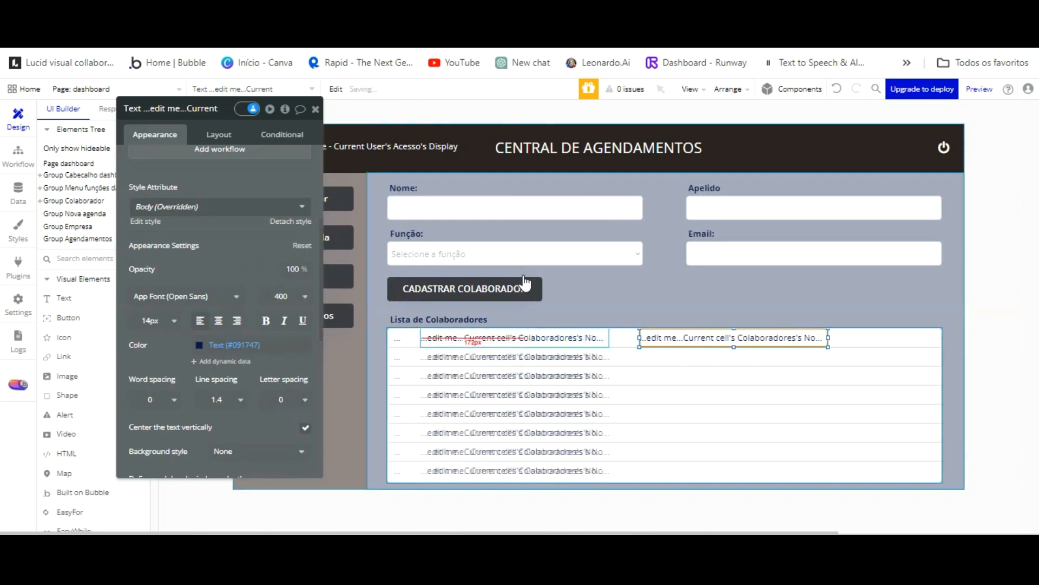
key("Right")
key("Right")
key("Right")
key("Right")
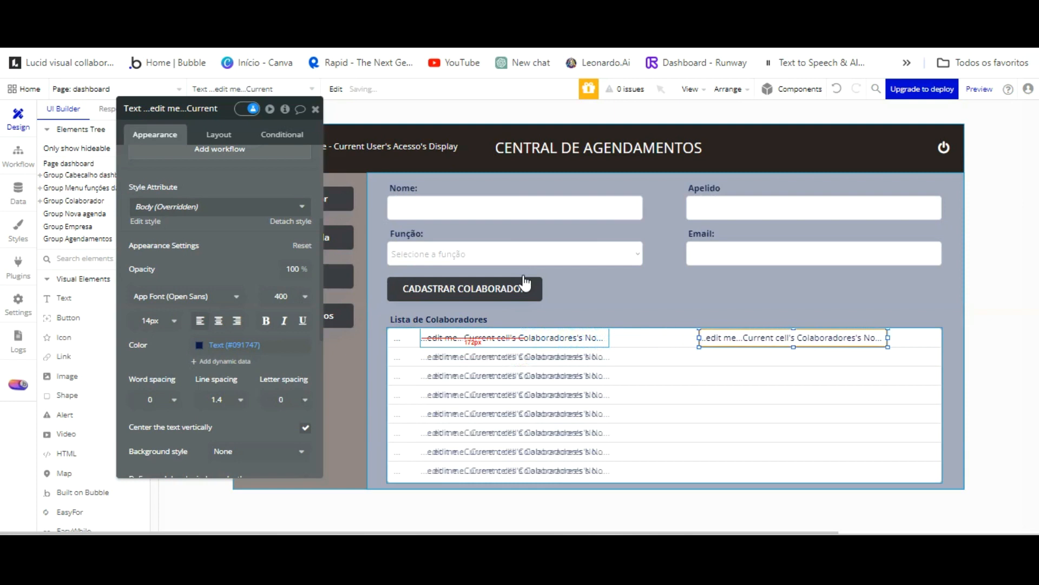
key("Right")
key("Right")
key("Right")
key("Right")
key("Right")
key("Right")
key("Right")
key("Right")
key("Right")
key("Right")
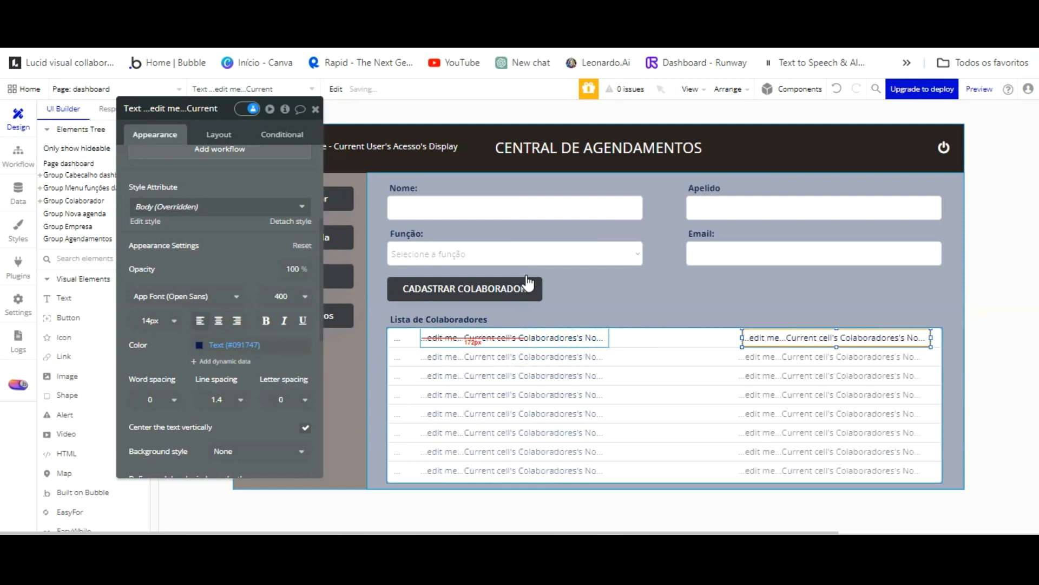
Make the copy show the collaborator's Especialidade and view the app preview.
scroll(227, 141, "up", 4)
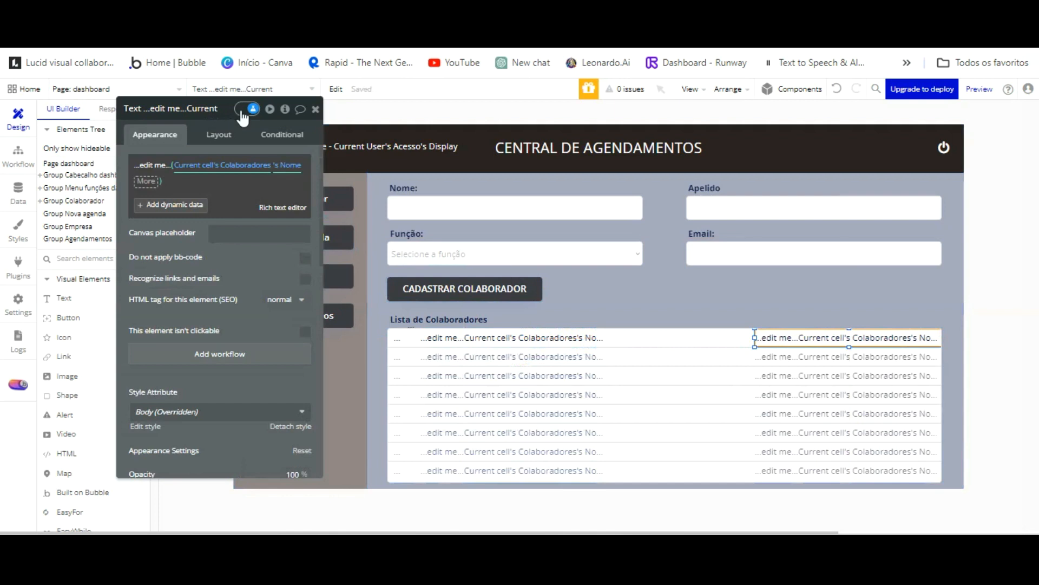
left_click(288, 165)
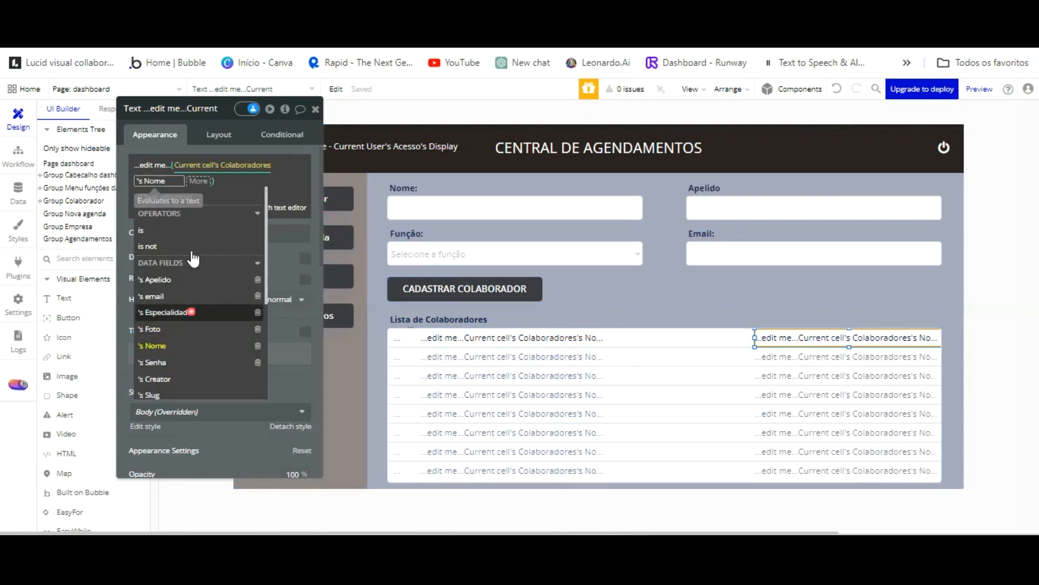
left_click(192, 311)
left_click(130, 253)
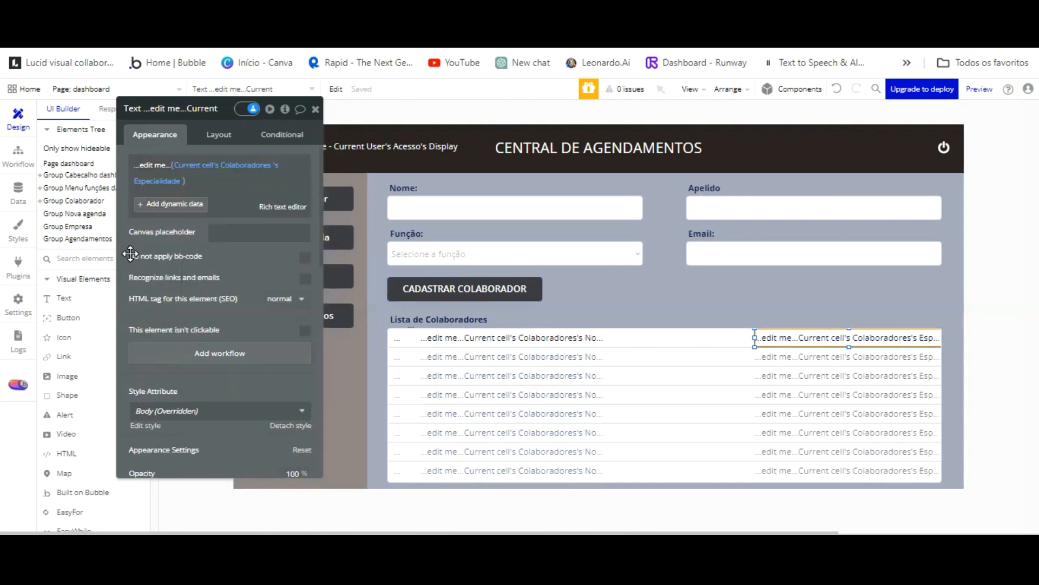
key("ctrl+Tab")
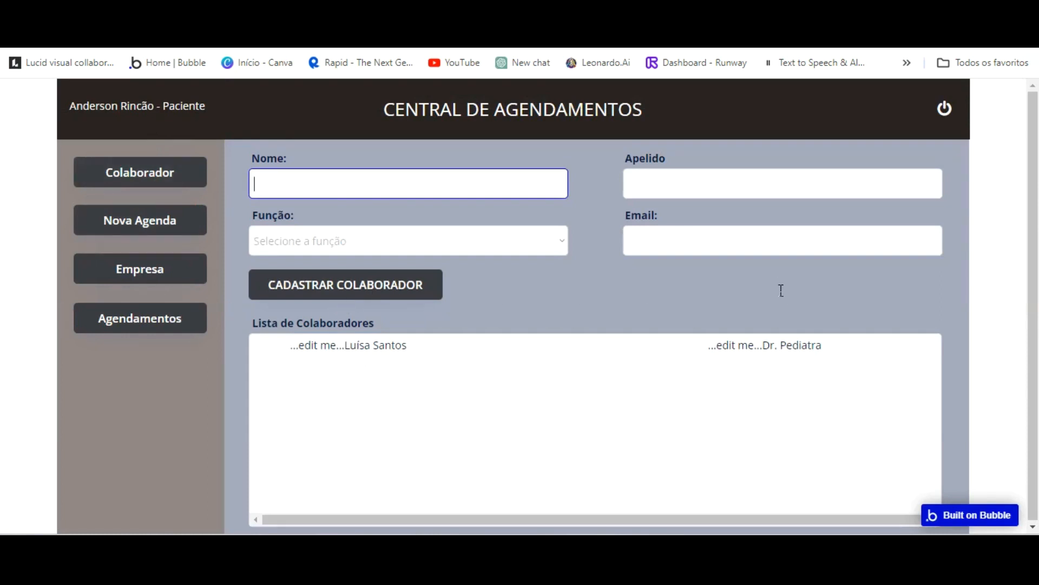
Clear the specialty text and rebind it to just Current cell's Colaboradores's Especialidade.
key("ctrl+shift+Tab")
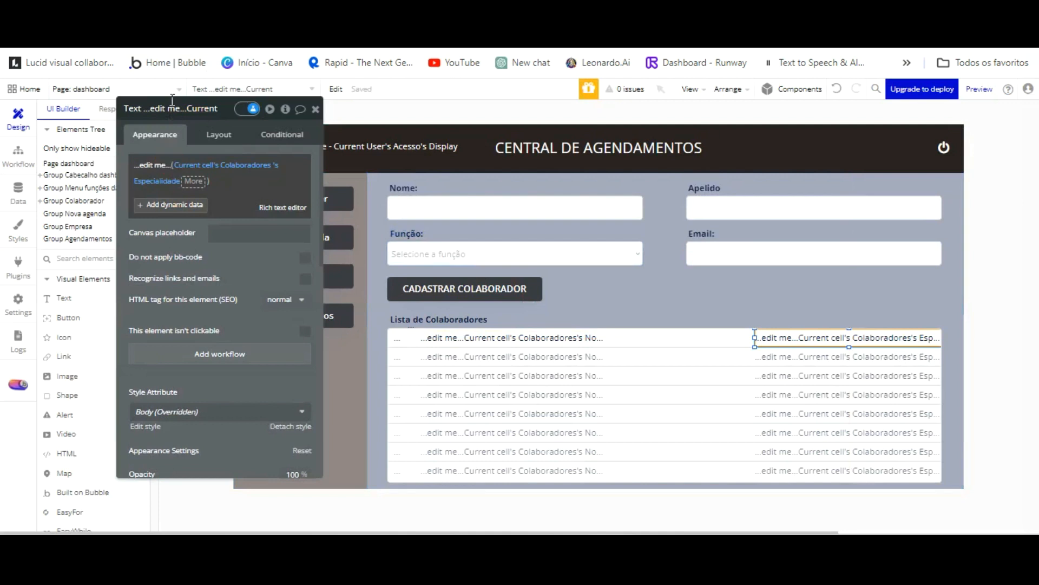
right_click(214, 168)
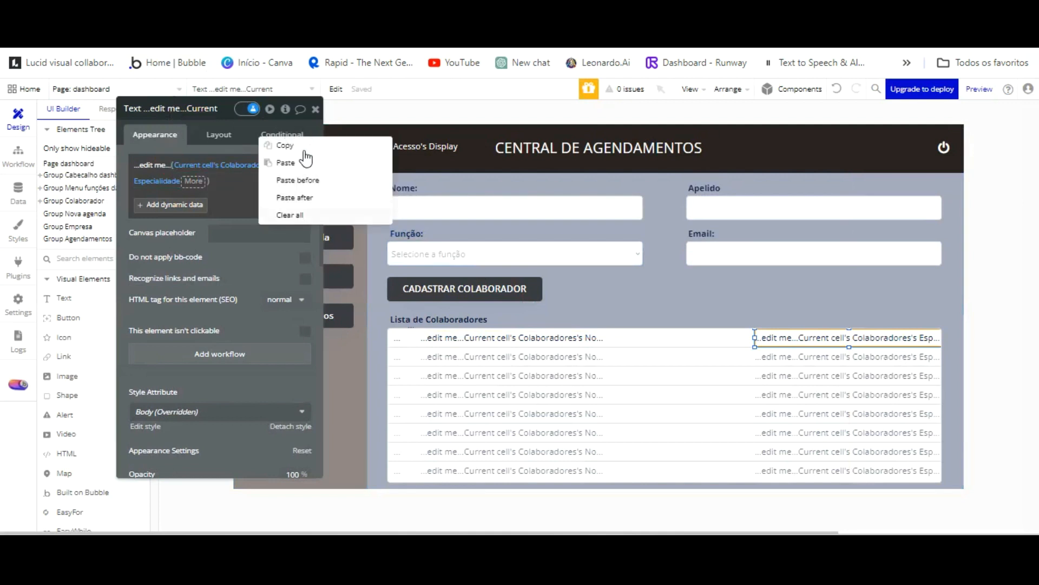
left_click(289, 215)
left_click(176, 165)
key("BackSpace")
key("BackSpace")
key("BackSpace")
key("BackSpace")
key("BackSpace")
key("BackSpace")
key("BackSpace")
key("BackSpace")
key("BackSpace")
key("BackSpace")
key("BackSpace")
key("BackSpace")
key("BackSpace")
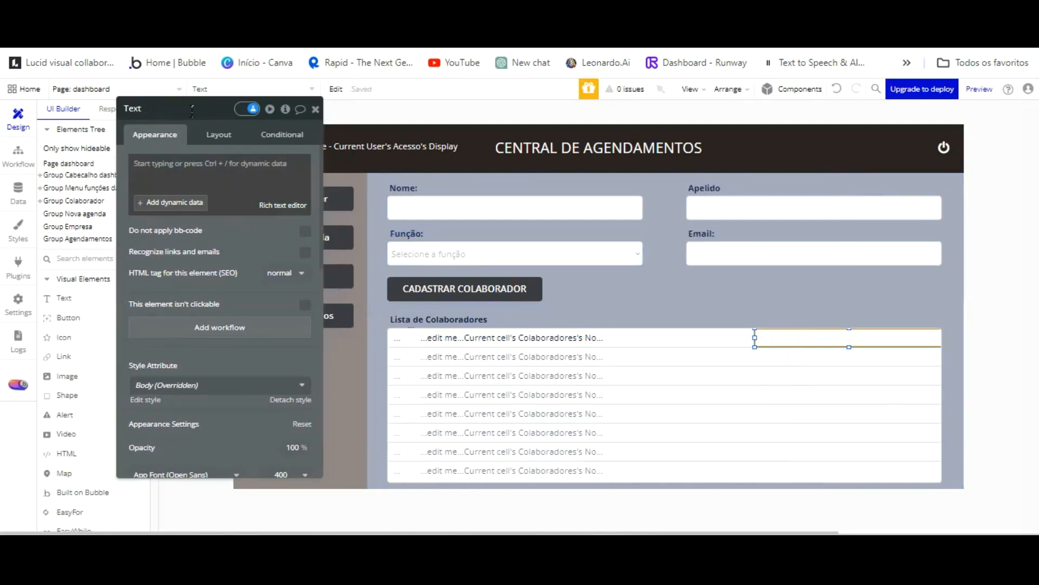
left_click(172, 202)
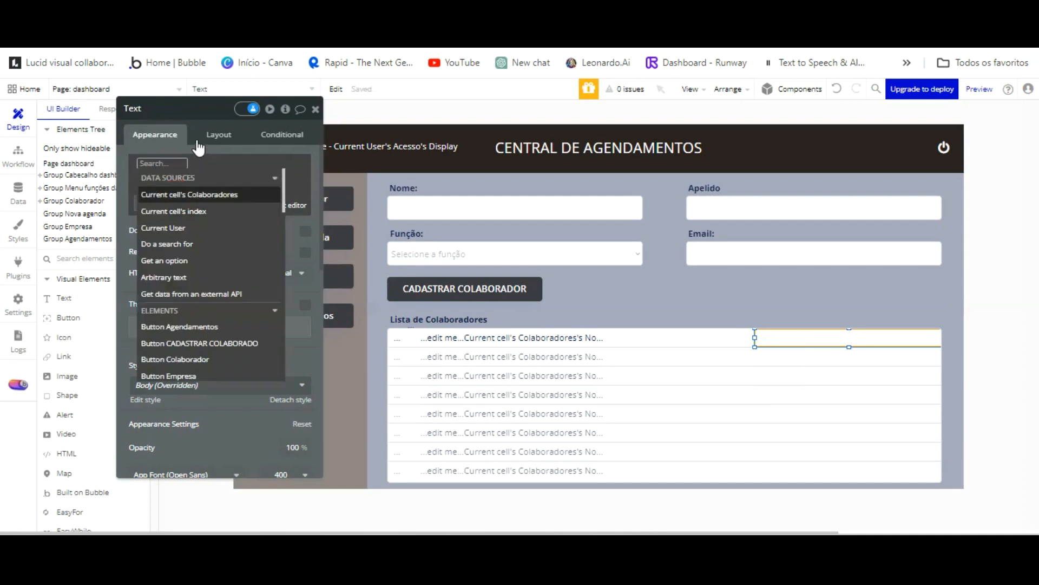
left_click(199, 194)
left_click(265, 281)
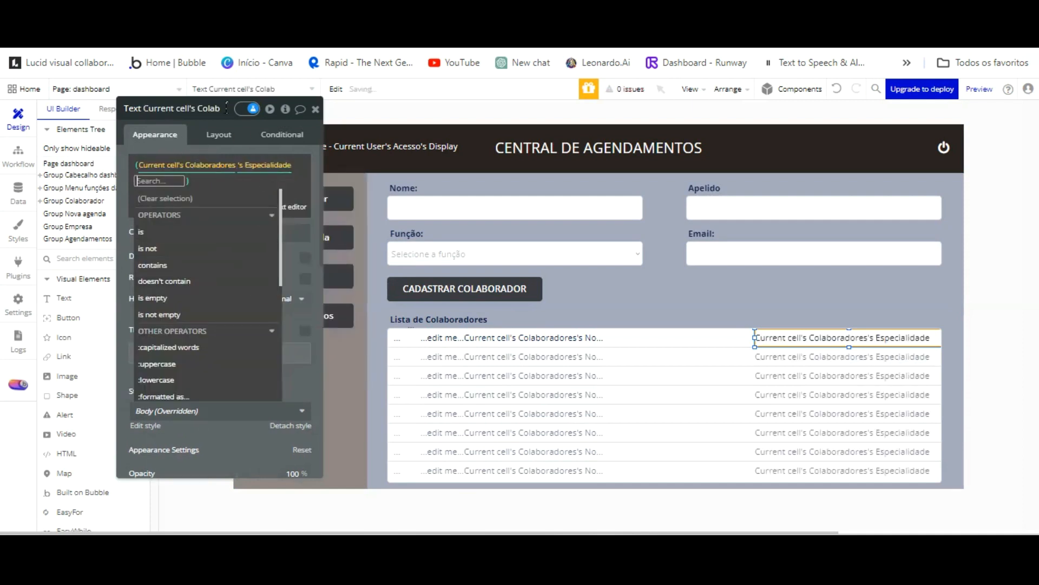
left_click(171, 147)
Clear the name text and rebind it to just Current cell's Colaboradores's Nome.
left_click(425, 338)
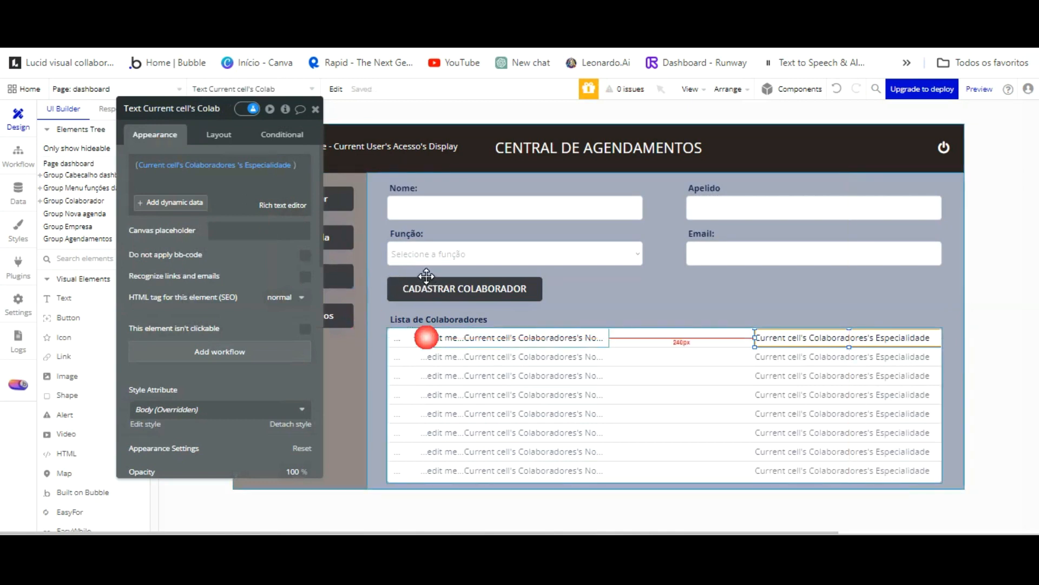
right_click(226, 179)
left_click(301, 215)
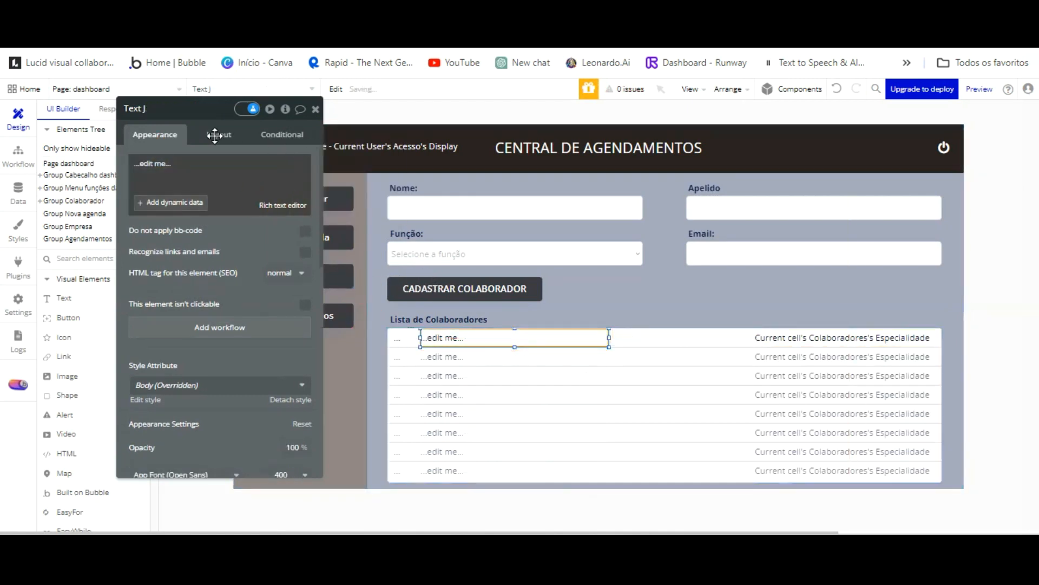
left_click(174, 171)
key("BackSpace")
key("BackSpace")
key("BackSpace")
key("BackSpace")
key("BackSpace")
key("BackSpace")
key("BackSpace")
key("BackSpace")
key("BackSpace")
key("BackSpace")
key("BackSpace")
key("BackSpace")
key("BackSpace")
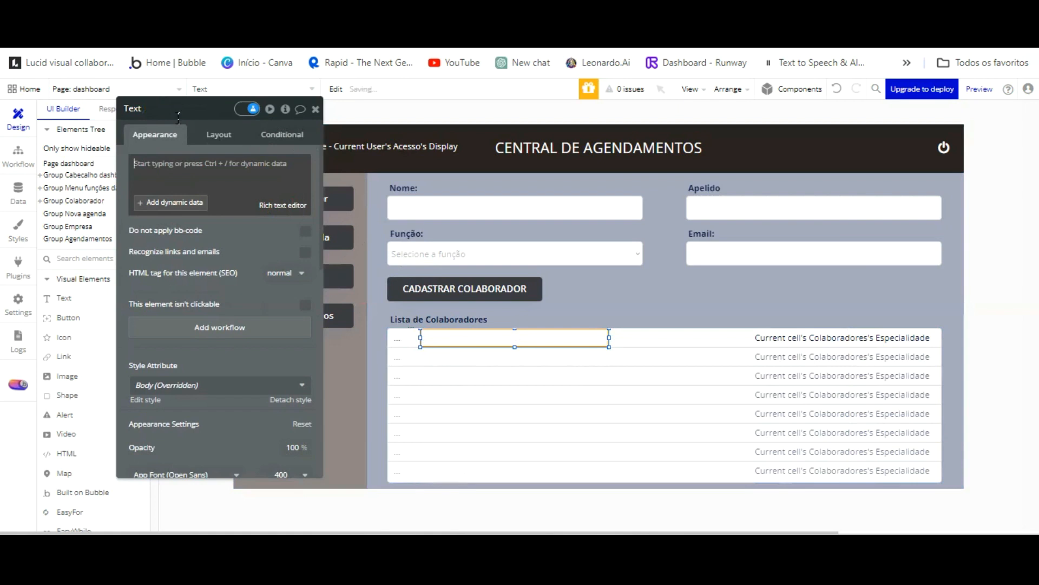
key("ctrl+slash")
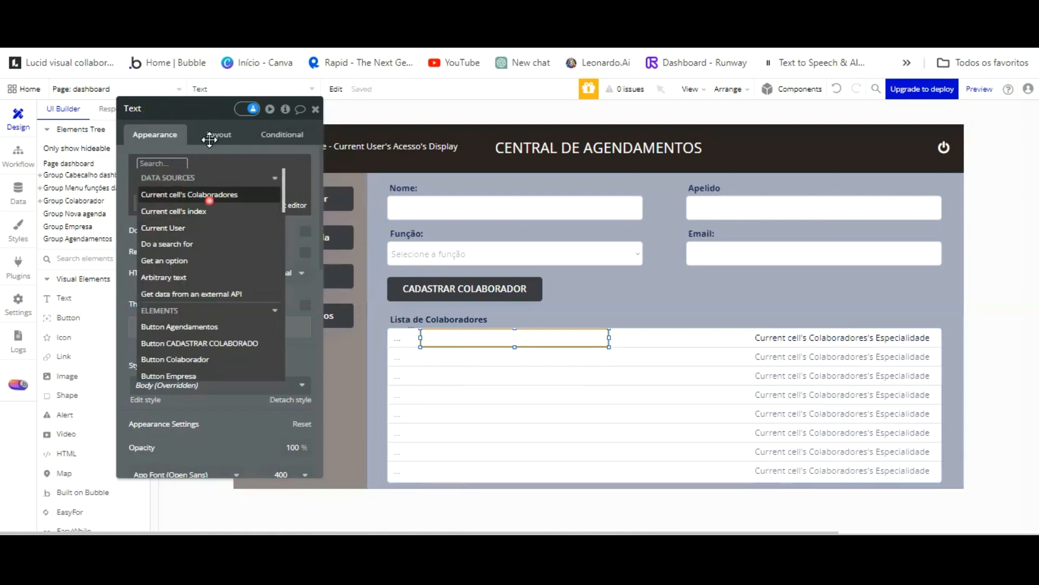
left_click(206, 194)
left_click(279, 314)
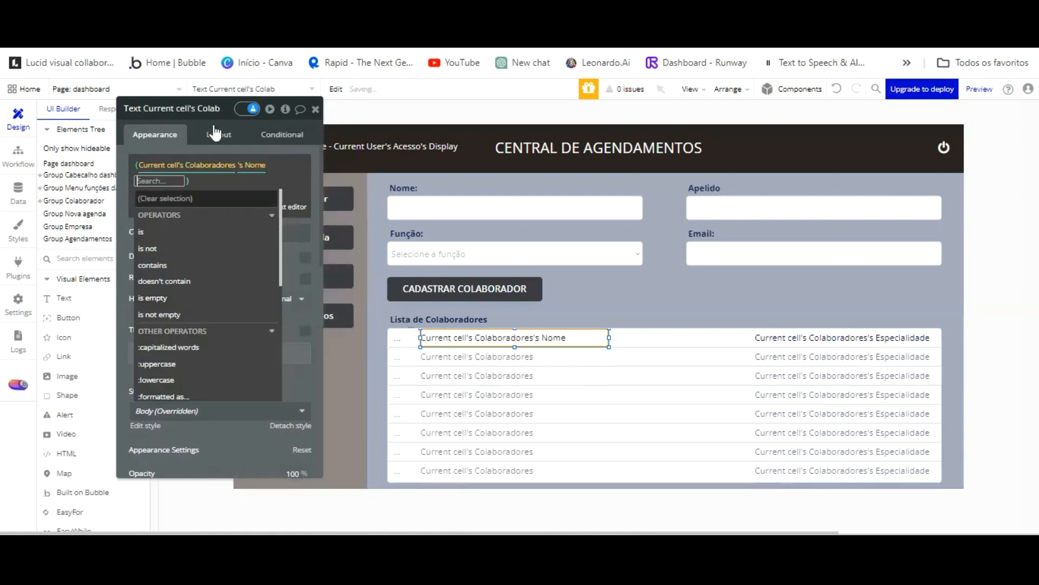
left_click(179, 143)
Reload the preview and open the Colaborador form to check the list.
left_click(254, 43)
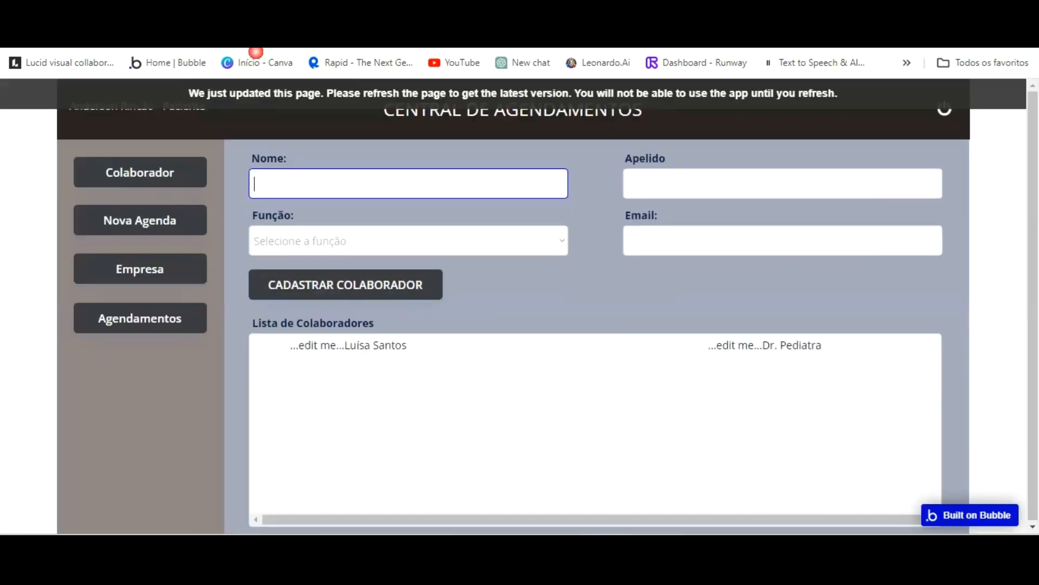
left_click(385, 94)
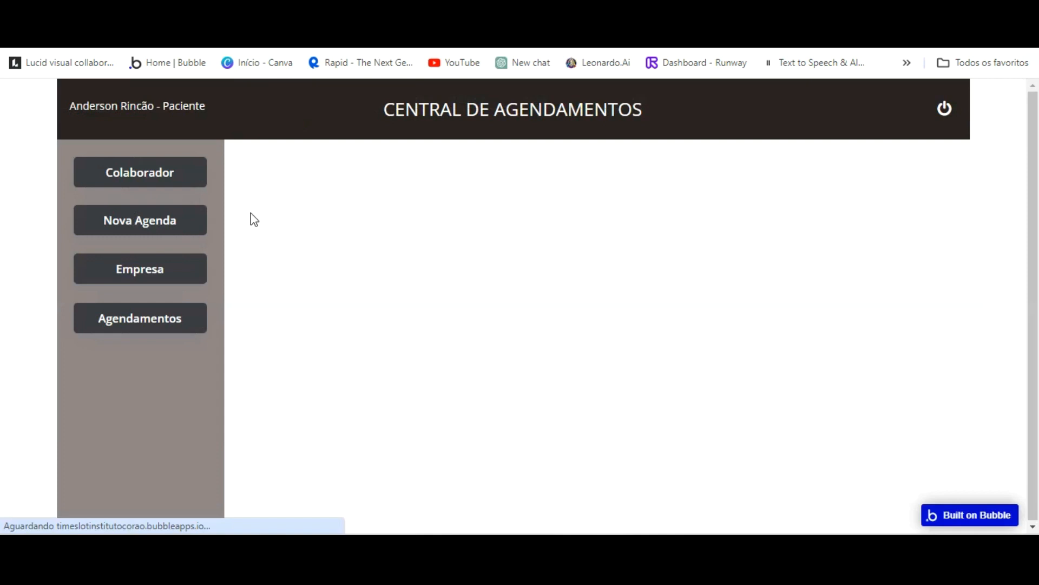
left_click(161, 170)
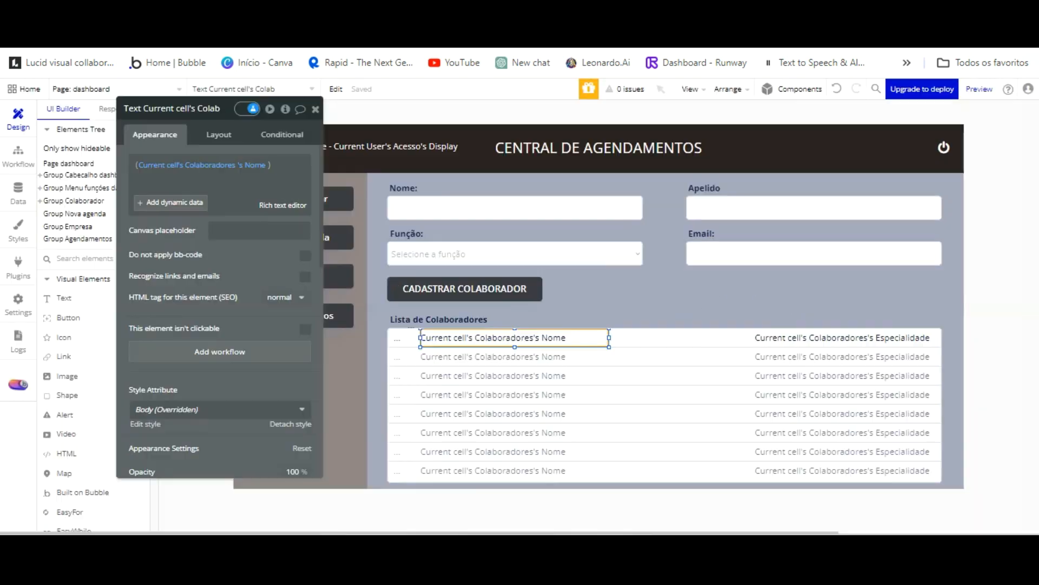
Clear the row number text and set it to the Current cell's index.
left_click(397, 338)
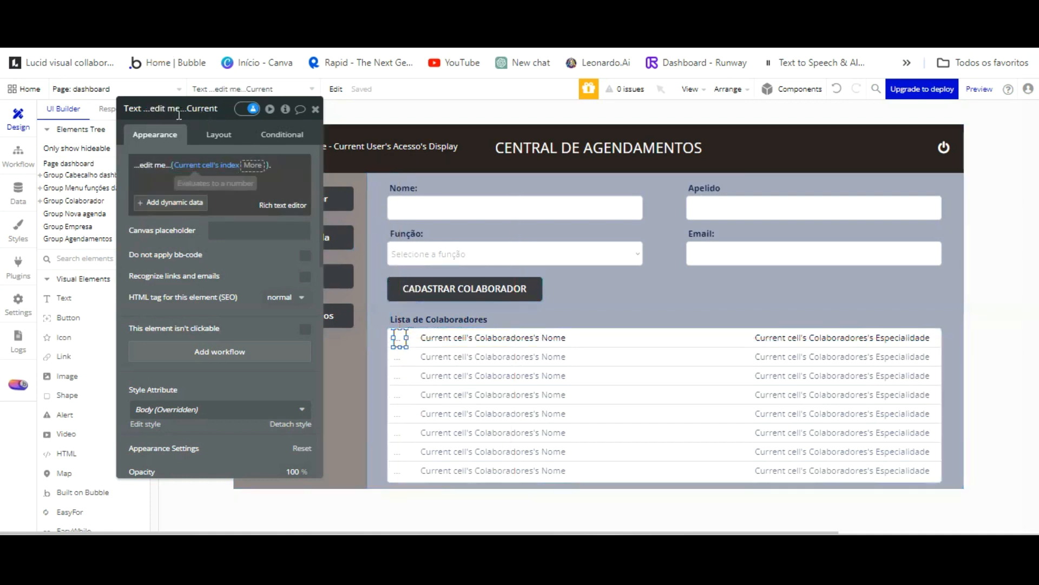
right_click(221, 136)
left_click(254, 208)
left_click(174, 171)
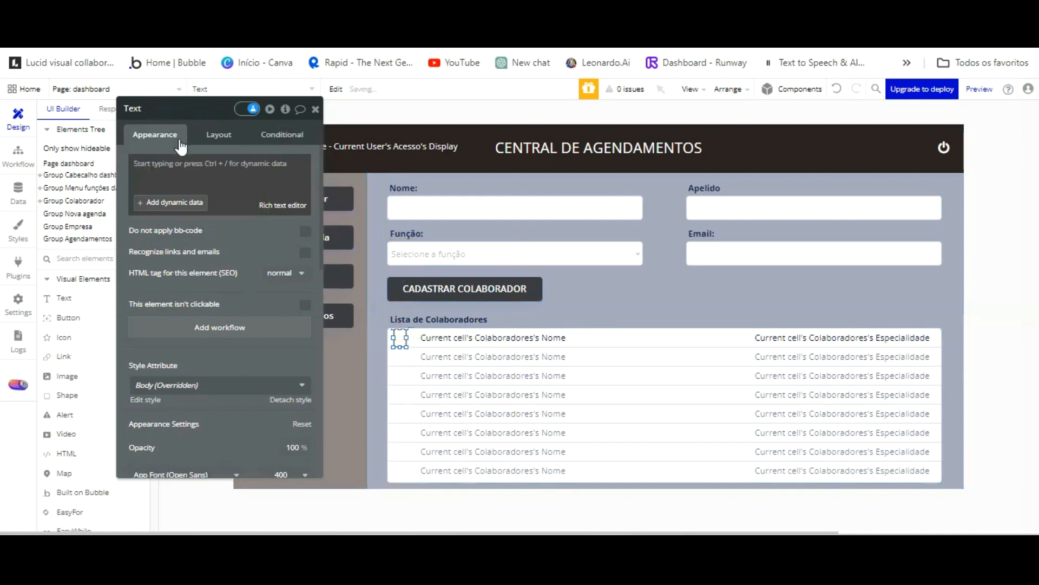
left_click(178, 201)
key("Return")
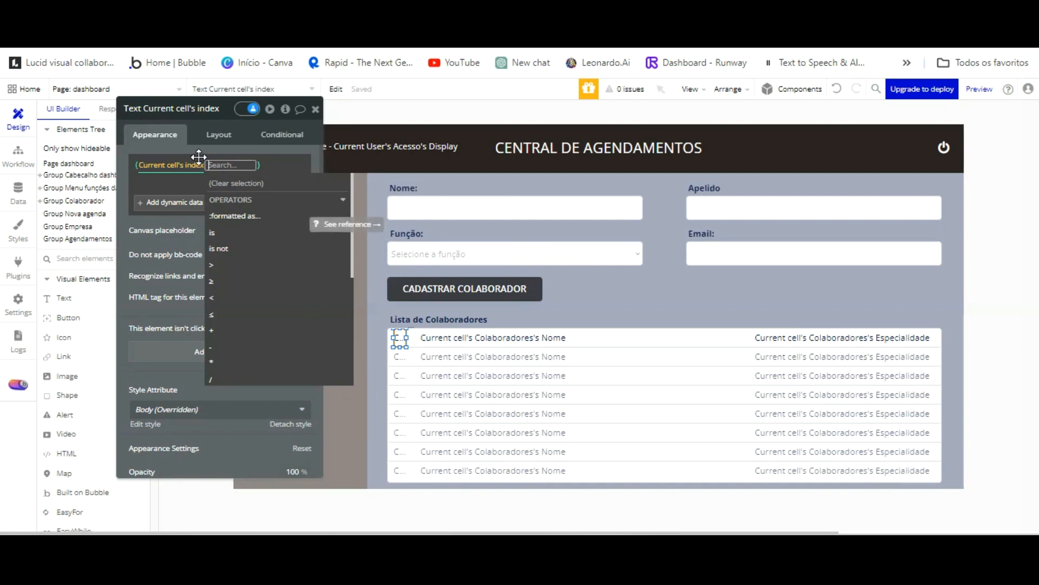
left_click(241, 195)
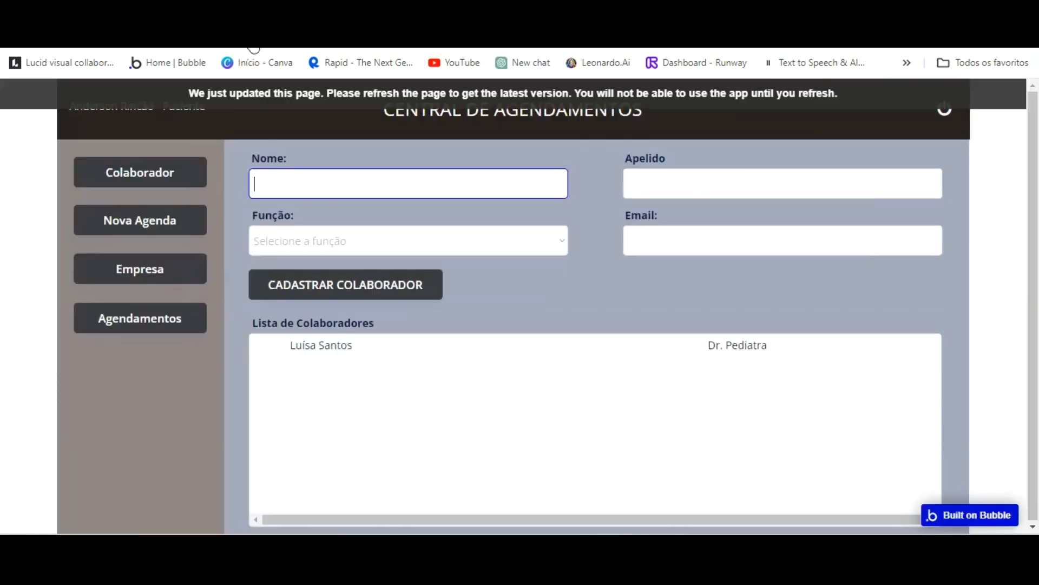
Add a '.' after the index and reload the preview to check the numbering.
left_click(336, 264)
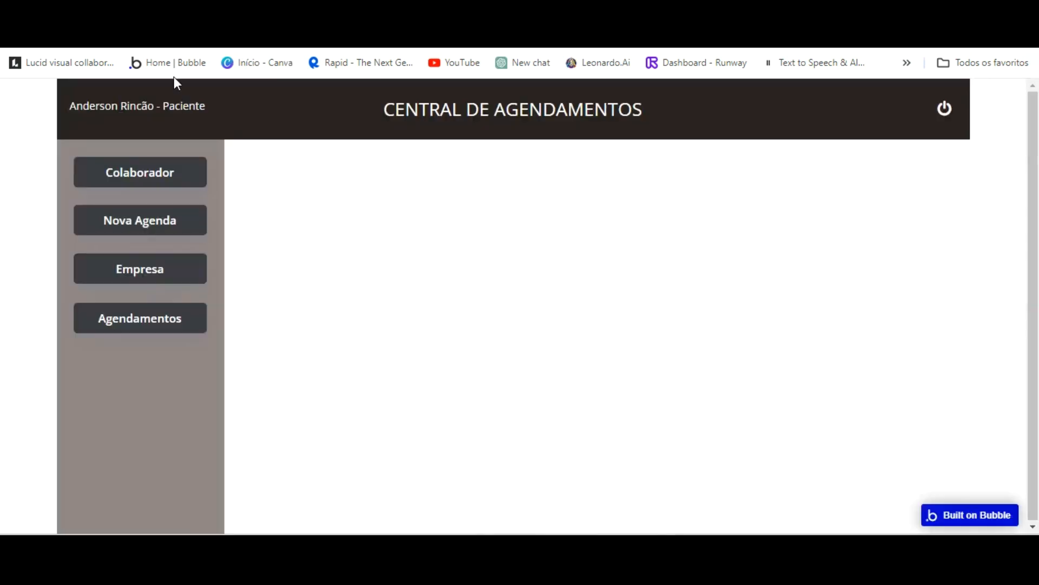
left_click(175, 171)
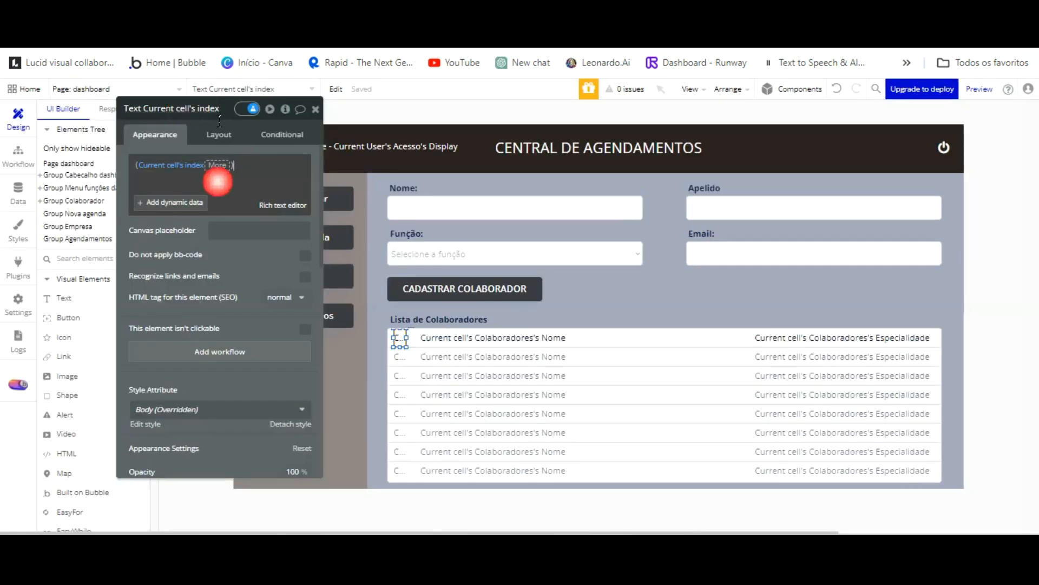
type(".")
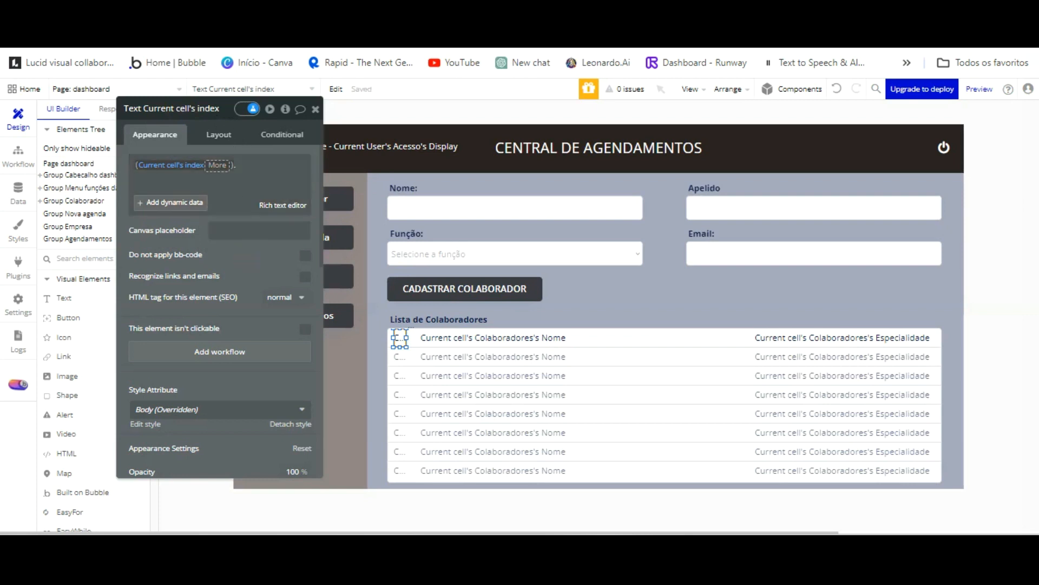
left_click(285, 95)
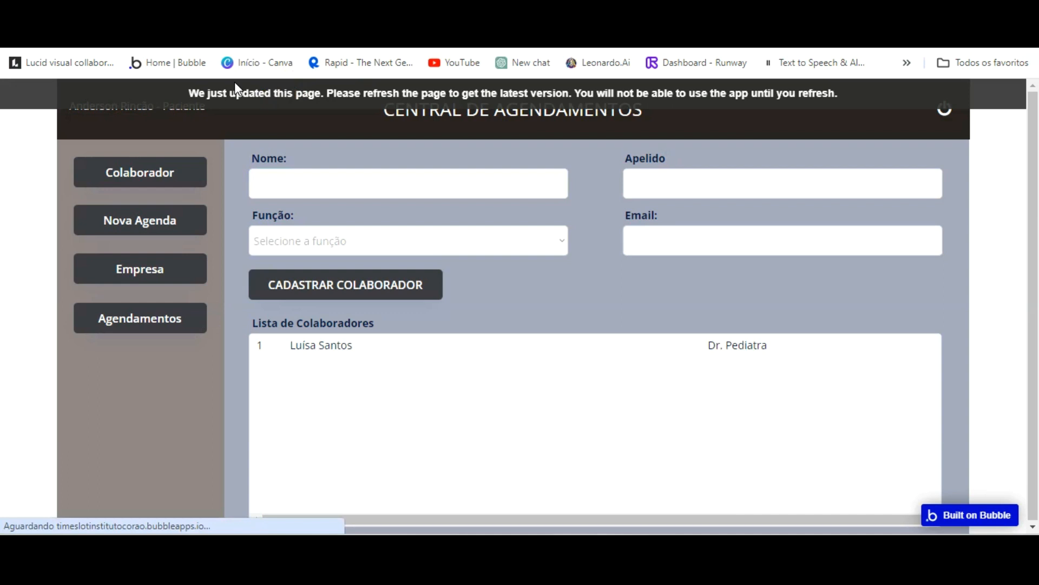
left_click(173, 167)
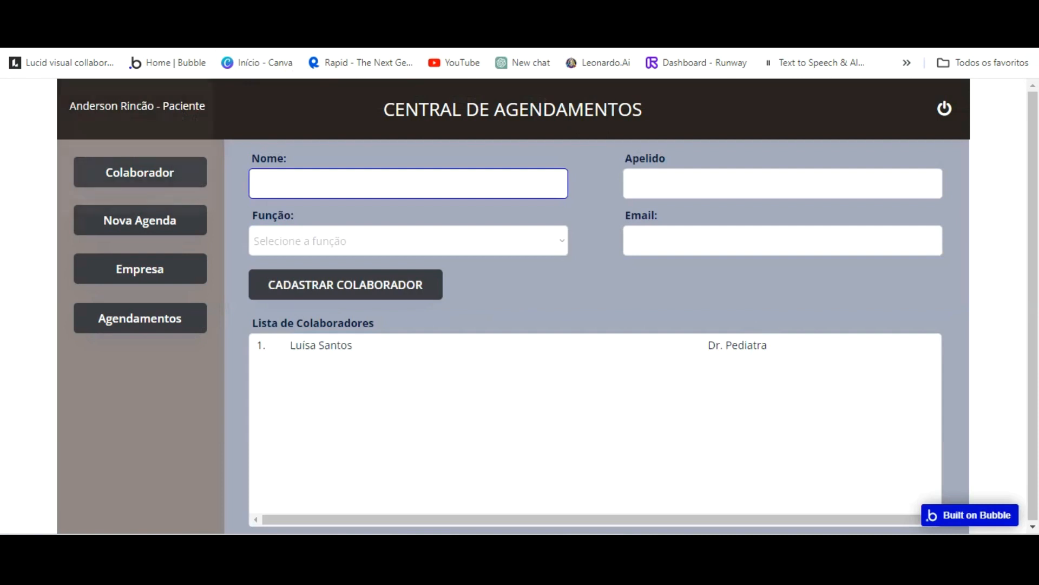
left_click(70, 12)
Move the name text left beside the number and recheck the Colaborador list in the preview.
left_click(461, 338)
scroll(255, 278, "down", 5)
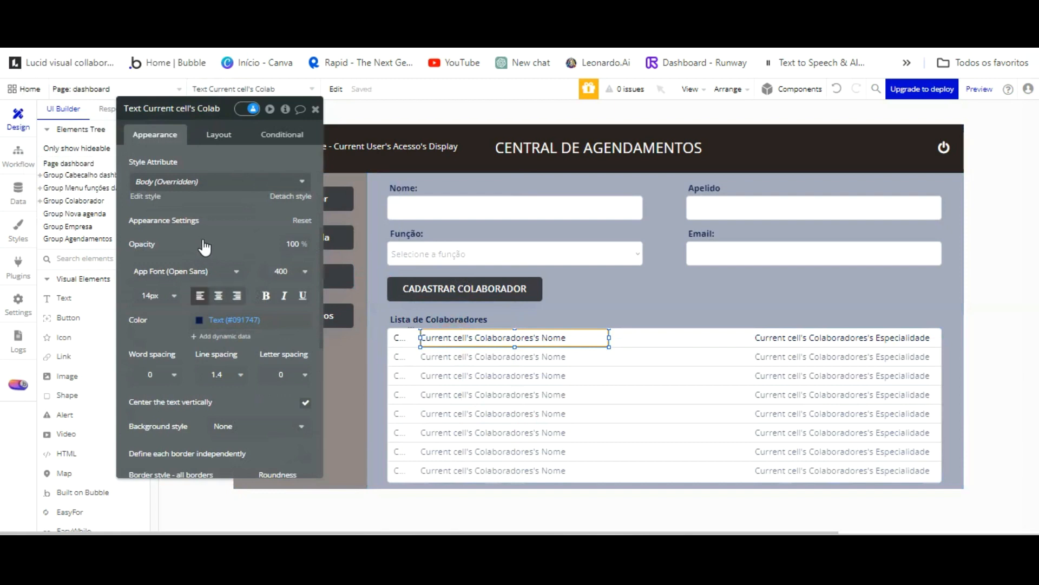
left_click(401, 338)
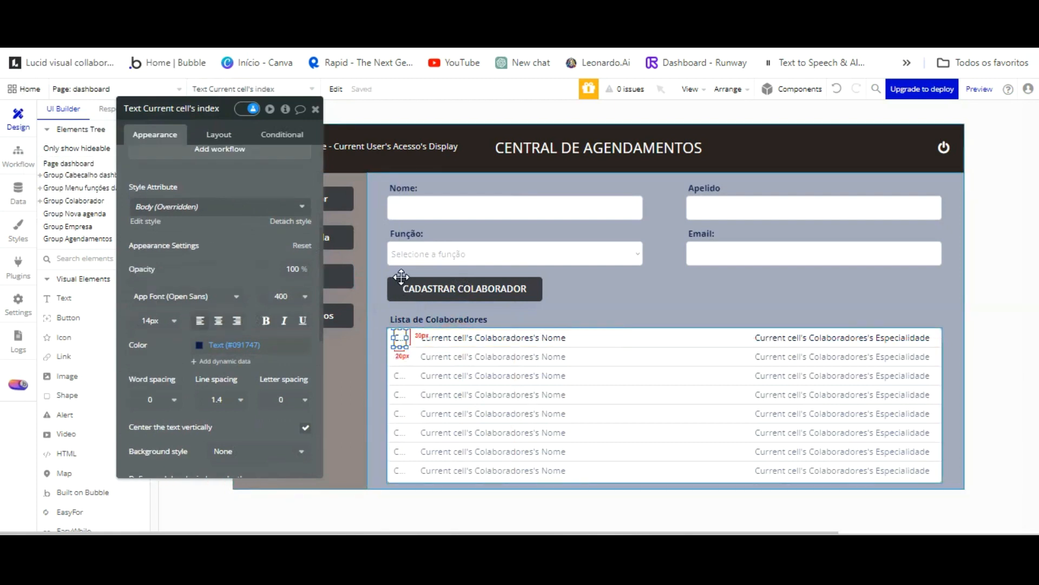
left_click(432, 338)
left_click_drag(431, 284, 403, 287)
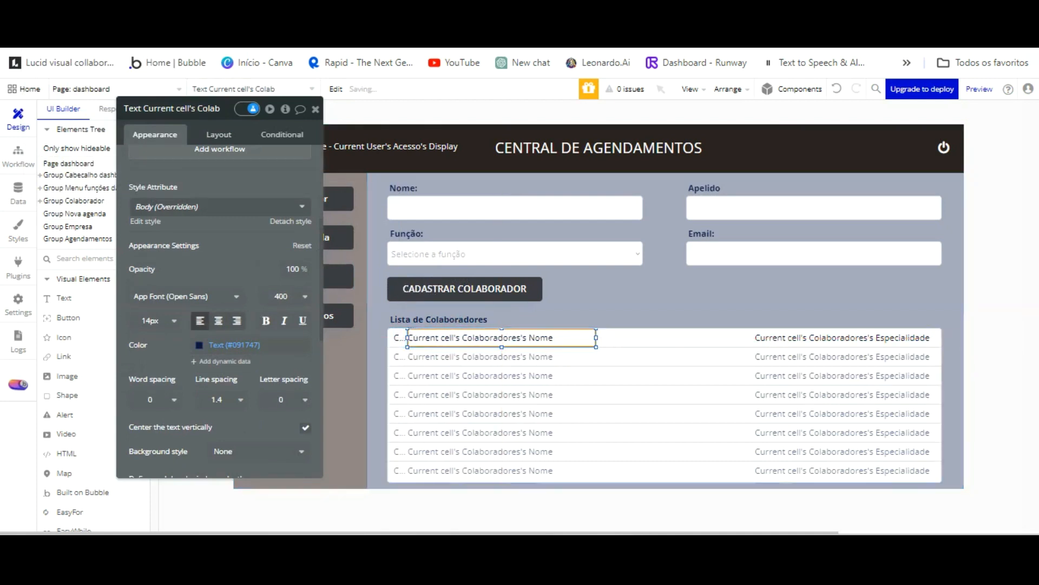
left_click(328, 11)
left_click(321, 35)
left_click(323, 96)
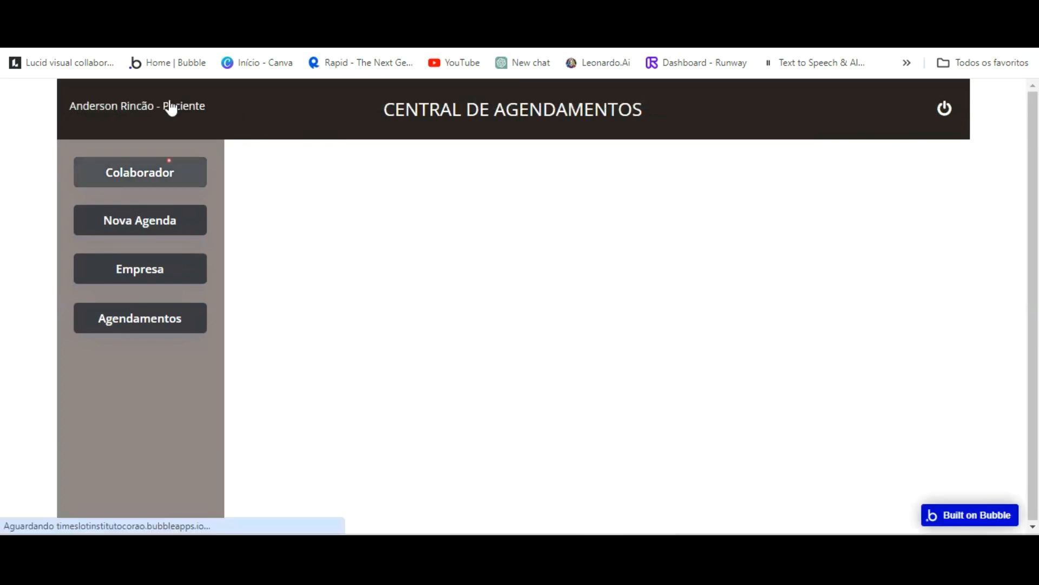